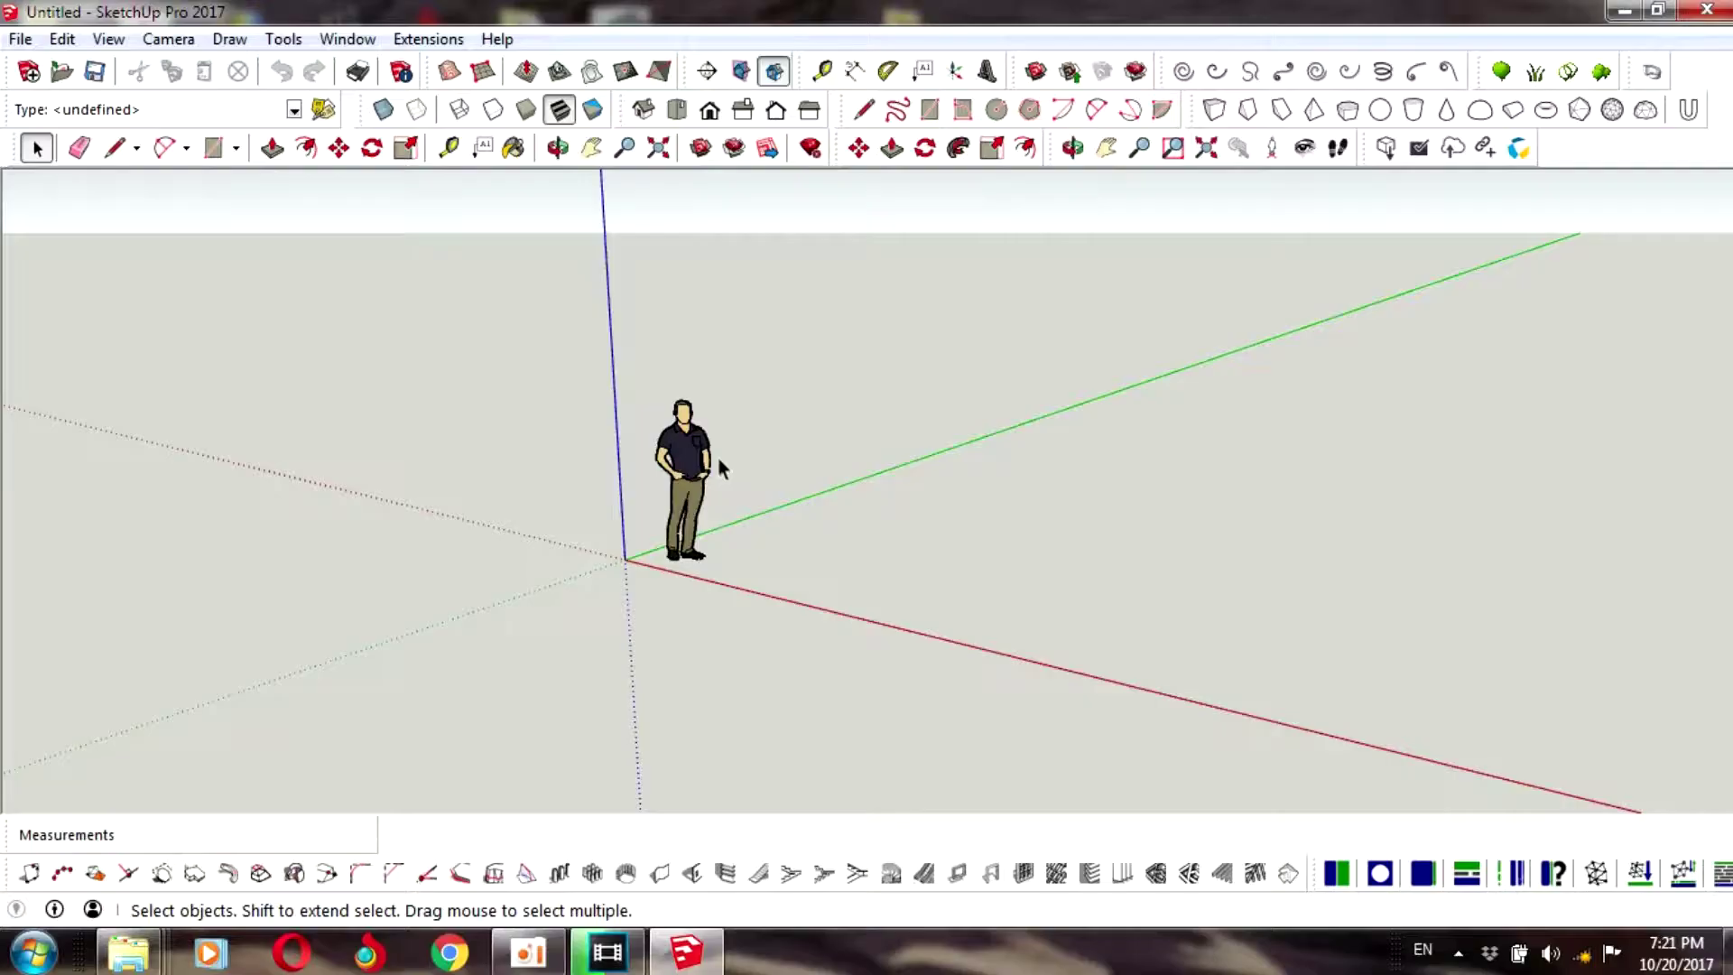
# - Erase the default person figure and reposition the axes in Top view
pyautogui.rightClick(691, 461)
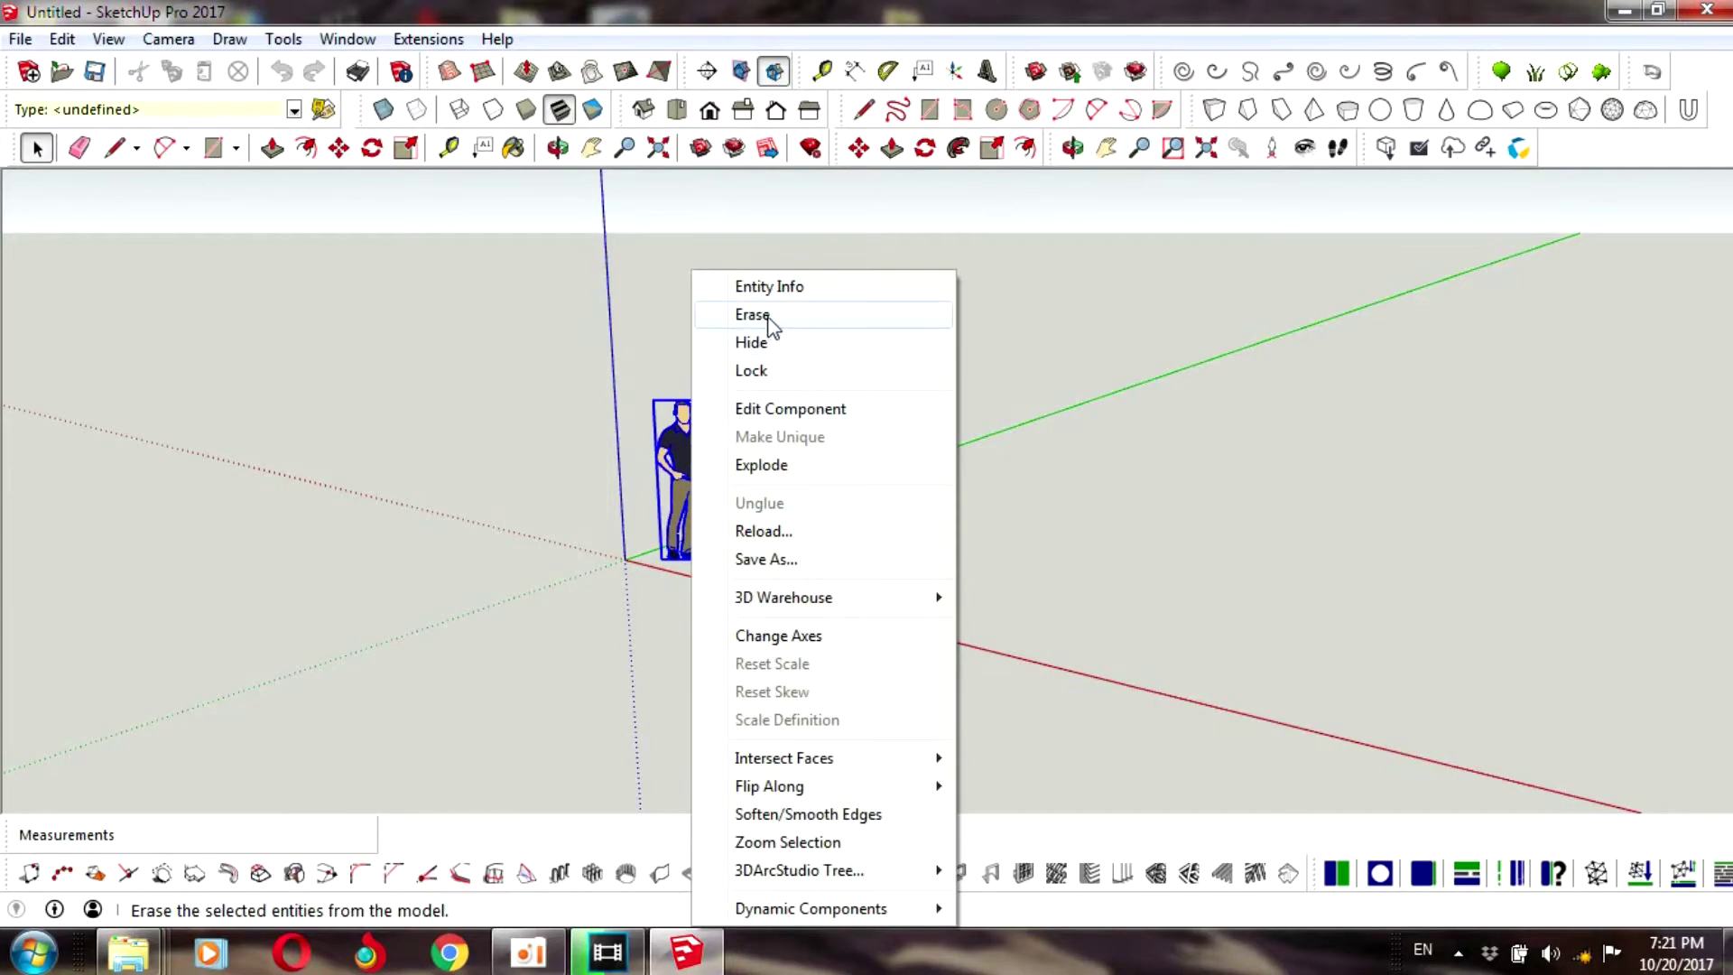
pyautogui.click(768, 318)
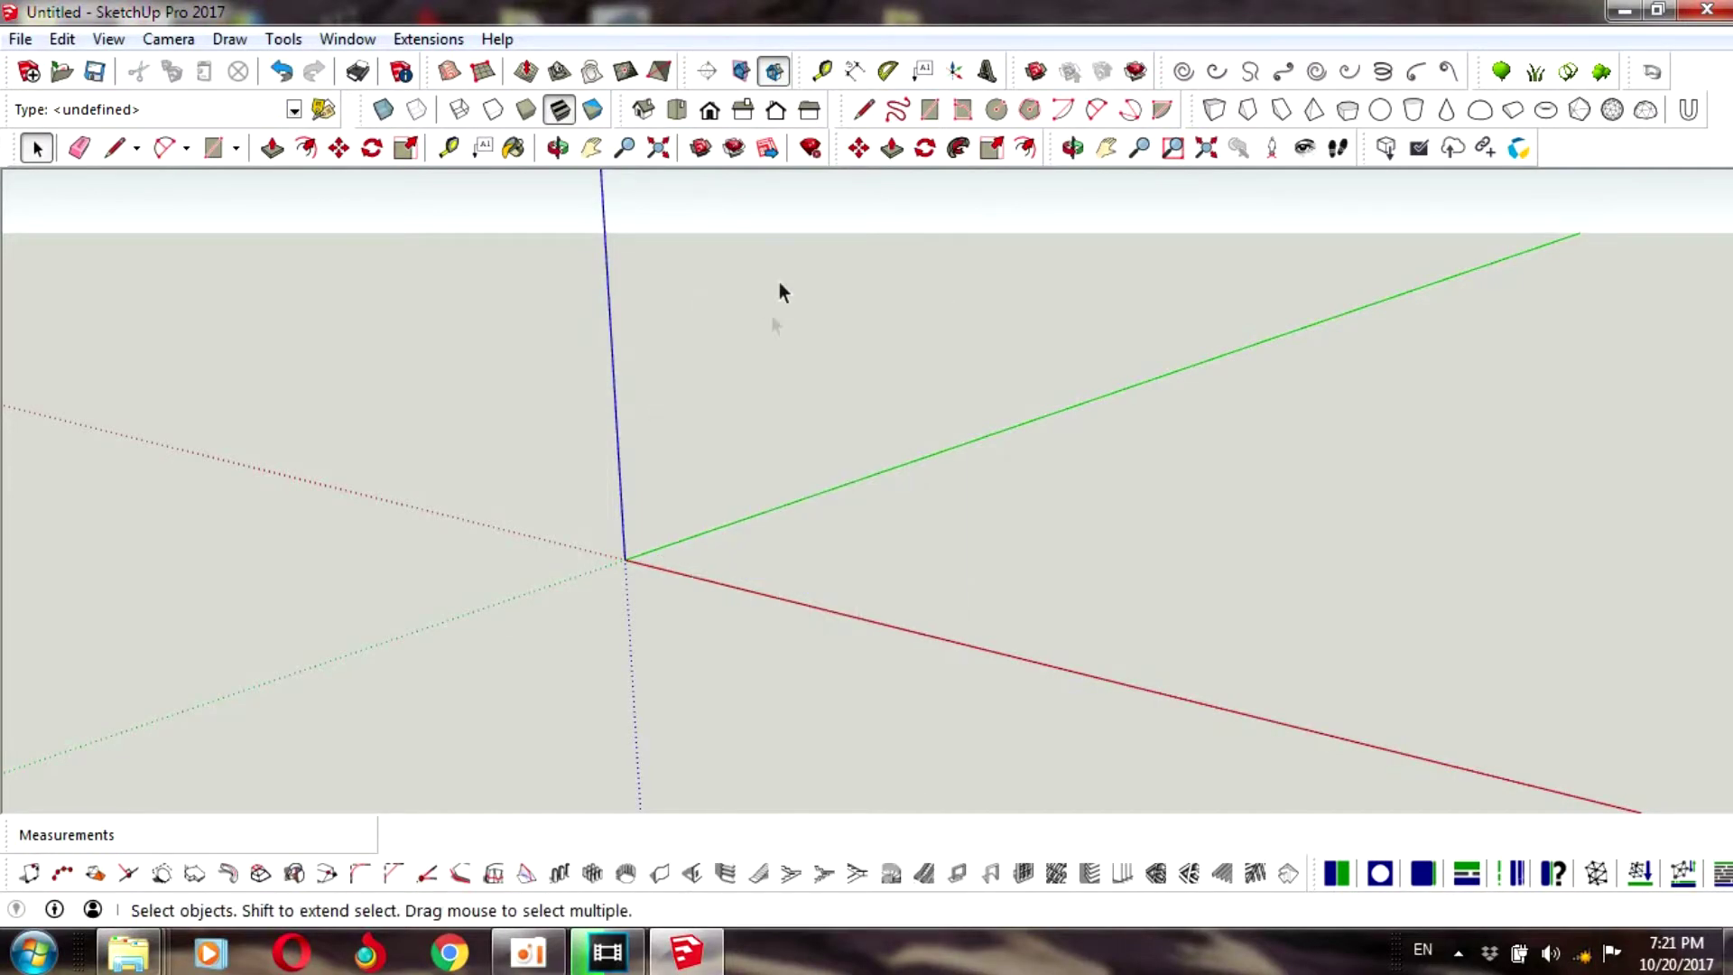
pyautogui.click(676, 109)
pyautogui.click(1106, 148)
pyautogui.moveTo(839, 417)
pyautogui.mouseDown()
pyautogui.moveTo(800, 444)
pyautogui.moveTo(546, 501)
pyautogui.mouseUp()
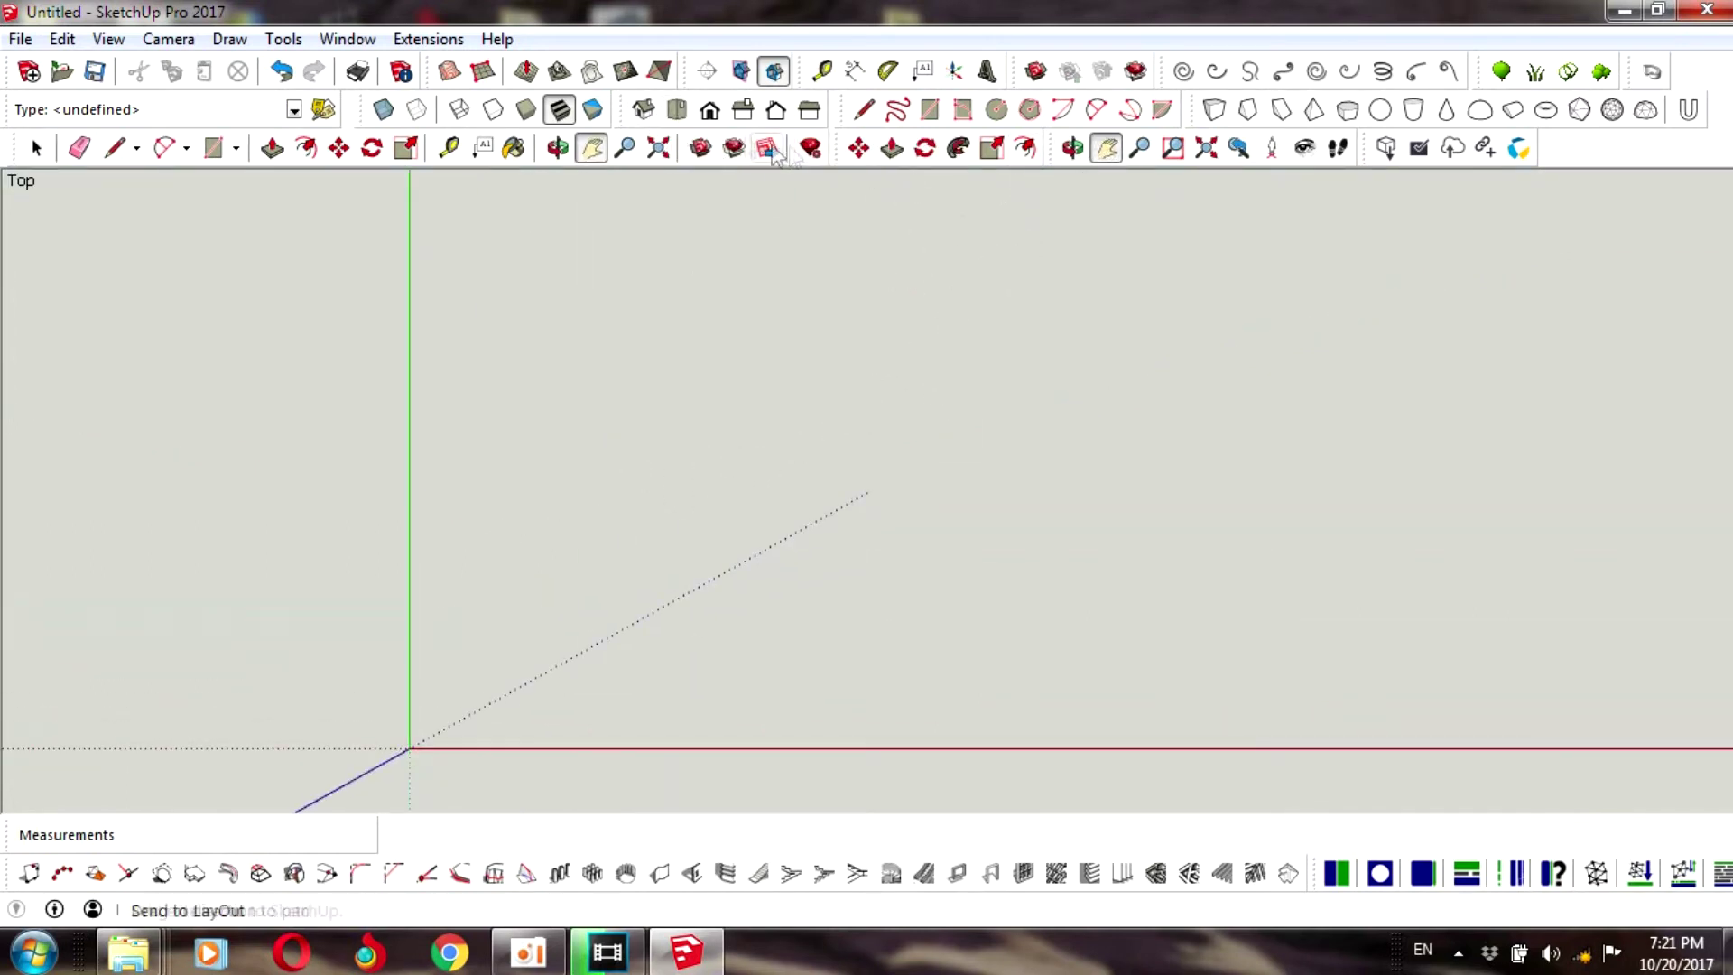
# - Switch to Right view with the origin at lower left and start a line on the green axis
pyautogui.click(743, 110)
pyautogui.moveTo(984, 332); pyautogui.dragTo(632, 432)
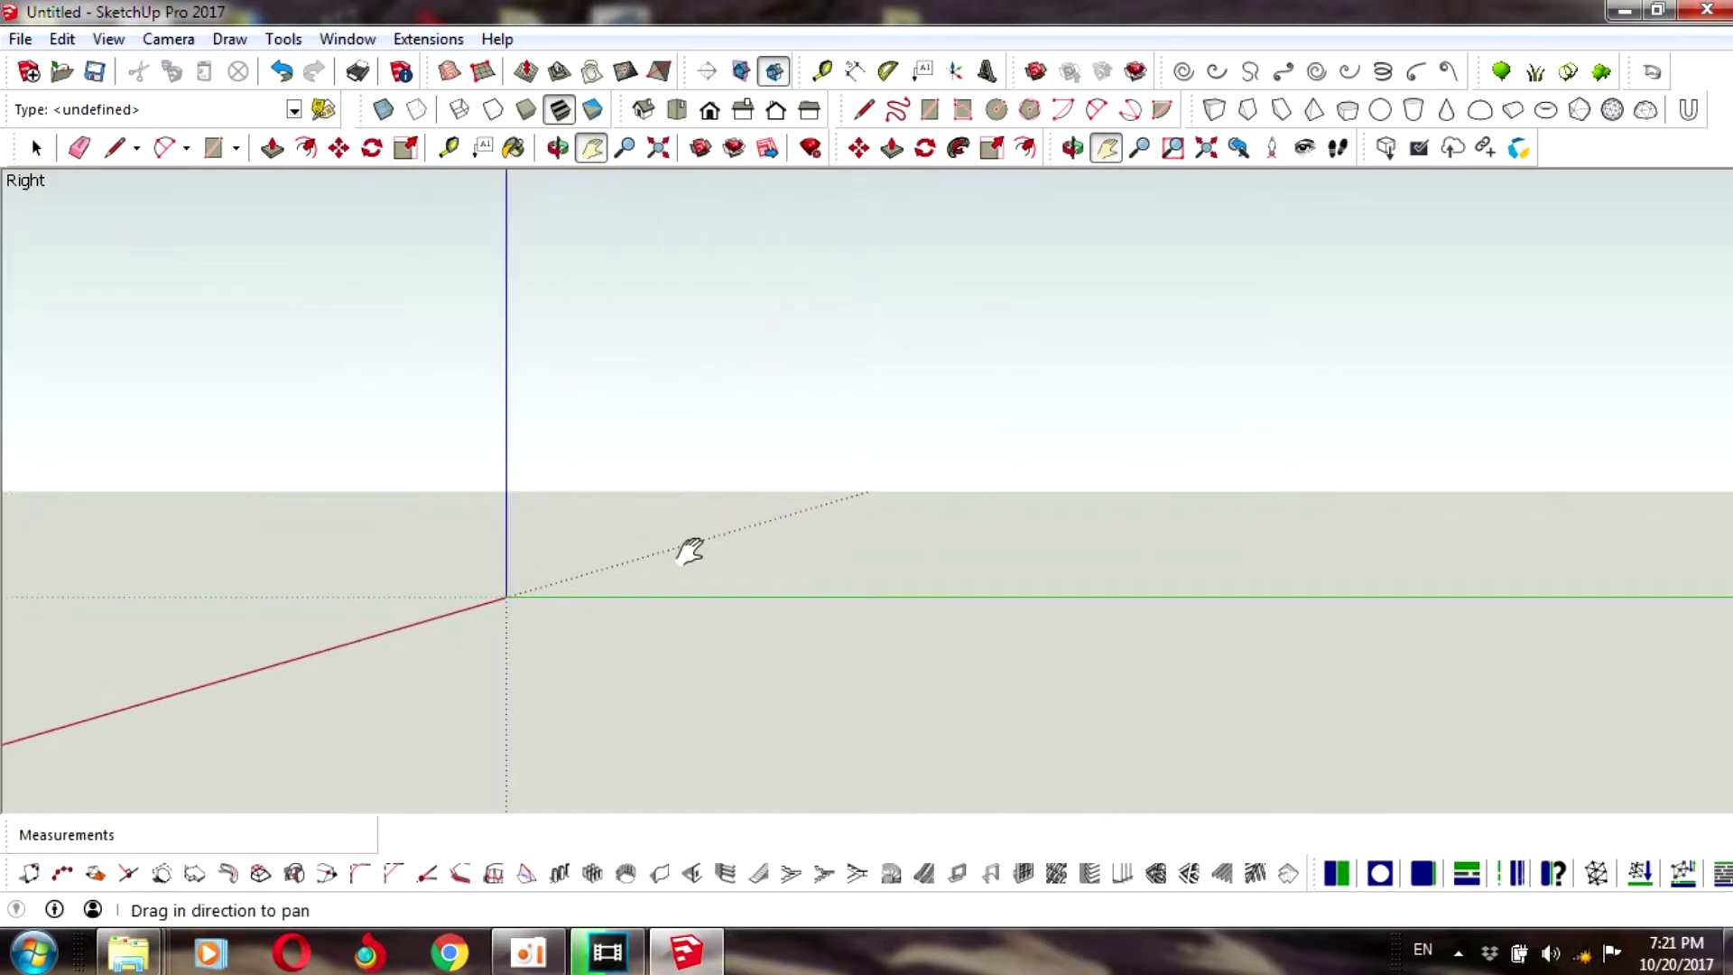
pyautogui.click(864, 109)
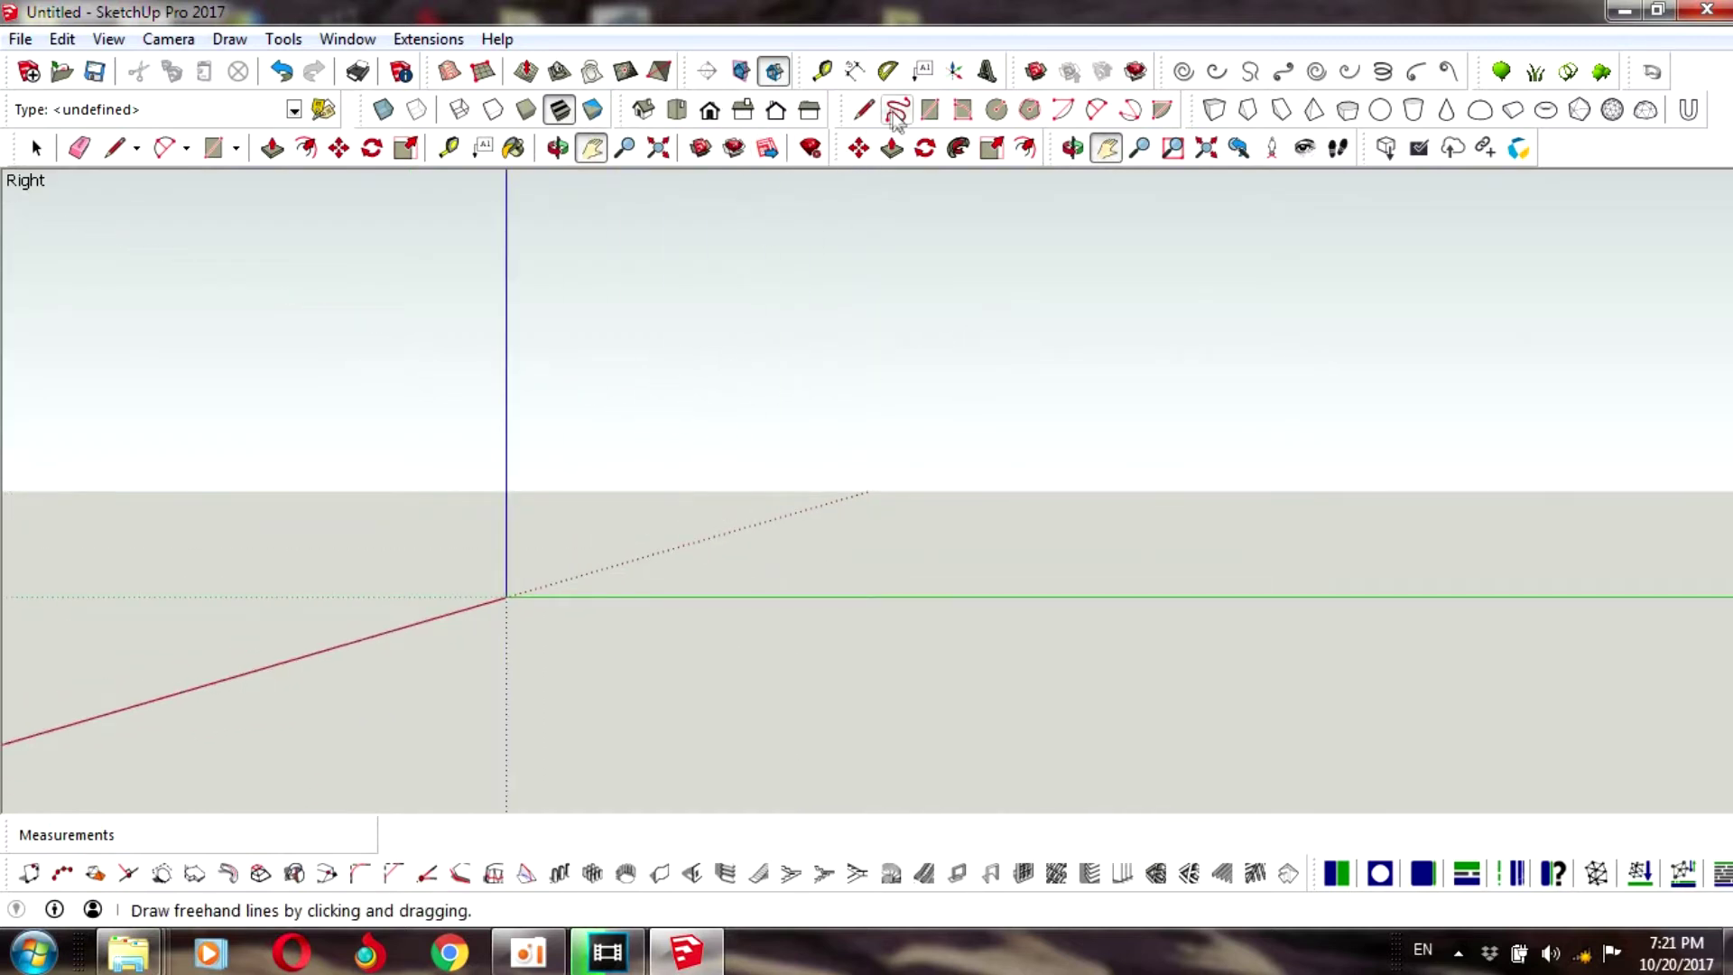
pyautogui.click(728, 596)
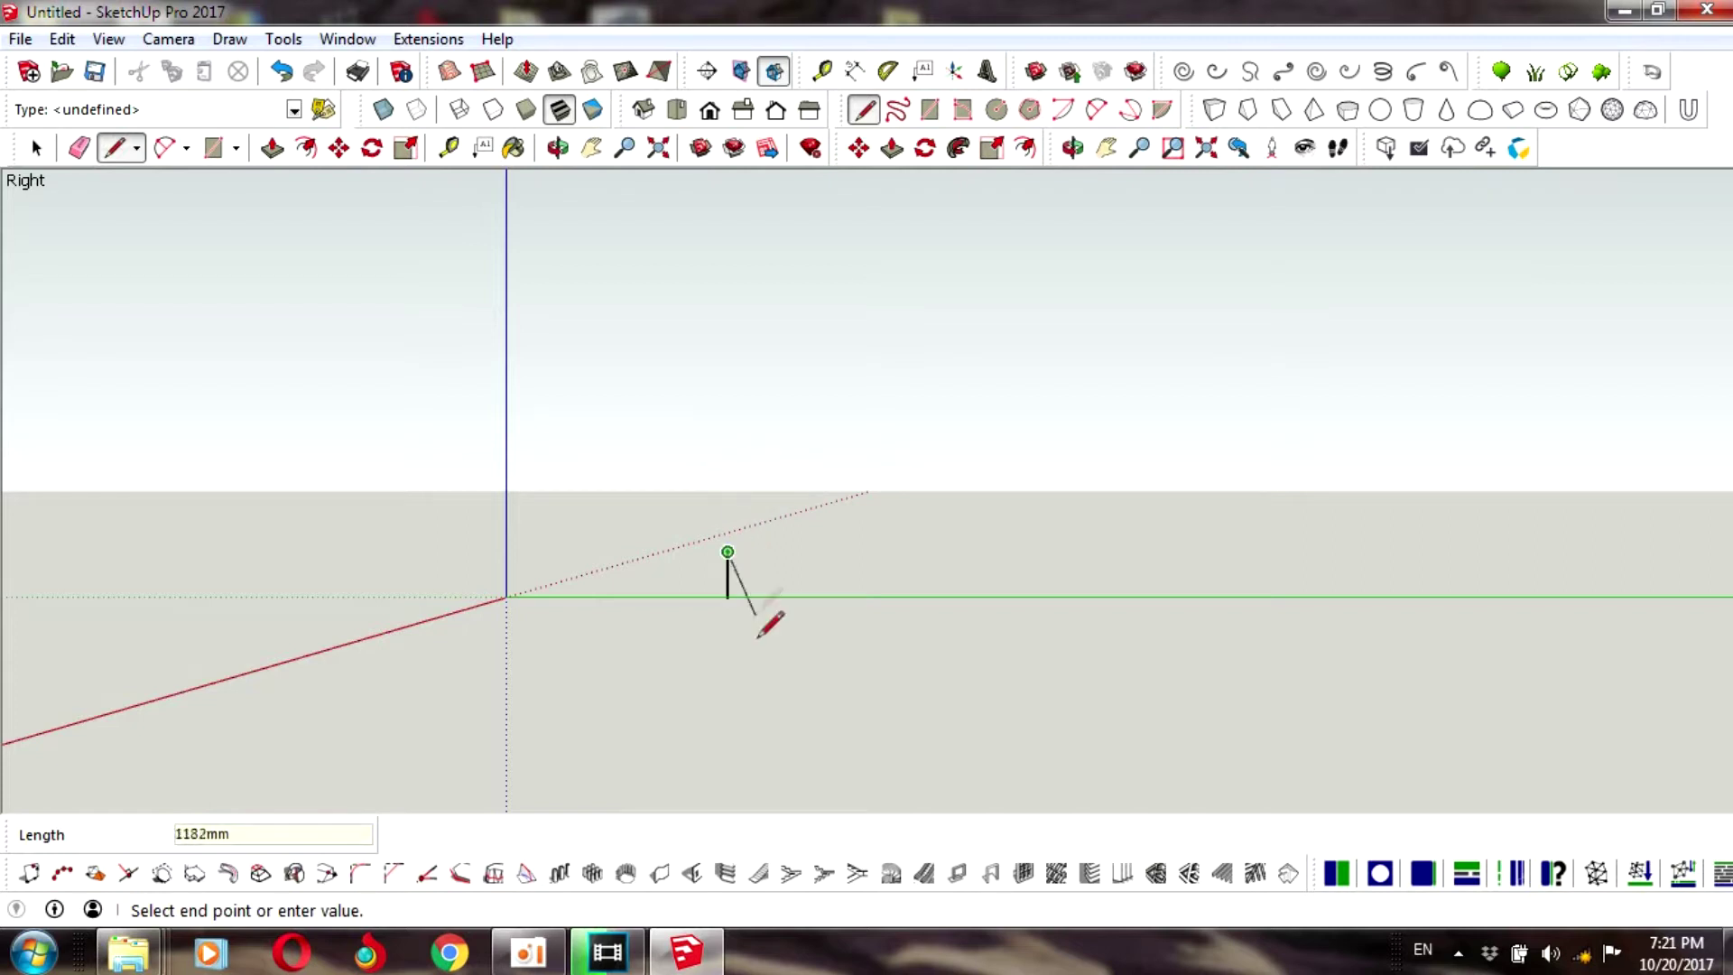
# - Draw the first thin post profile, 600 mm tall, closed into a face
pyautogui.click(759, 546)
pyautogui.scroll(2, 759, 546)
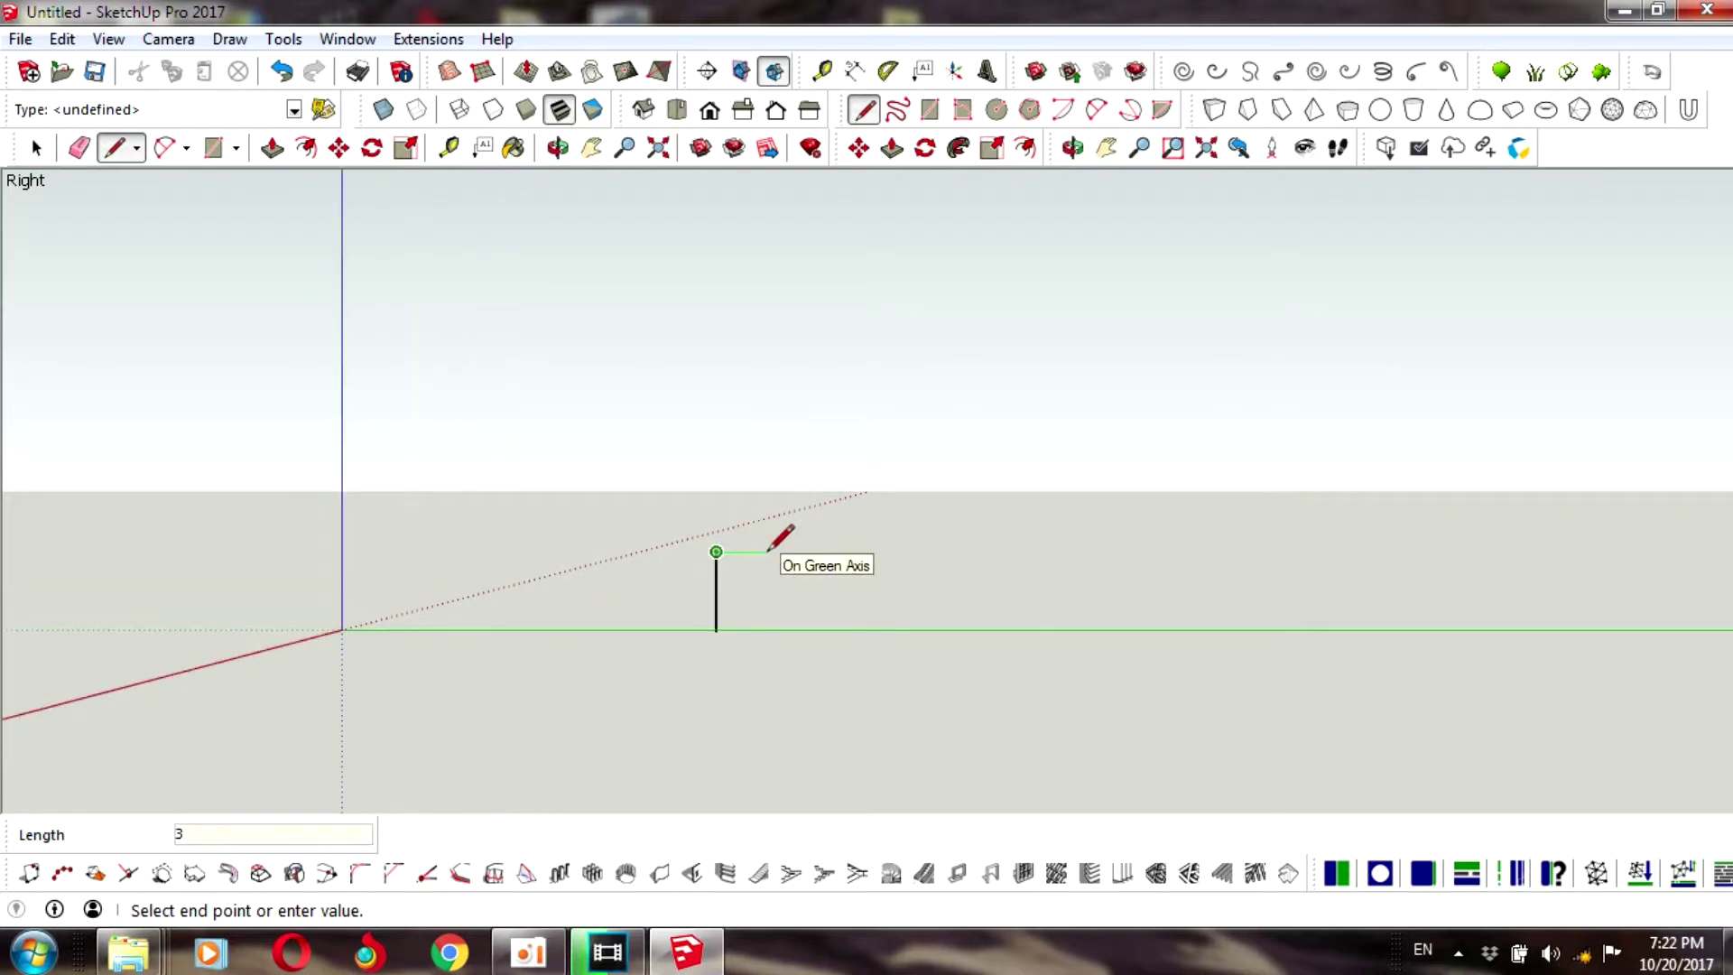
pyautogui.scroll(2, 754, 541)
pyautogui.scroll(1, 722, 596)
pyautogui.scroll(-1, 704, 636)
pyautogui.scroll(-1, 699, 646)
pyautogui.write('10')
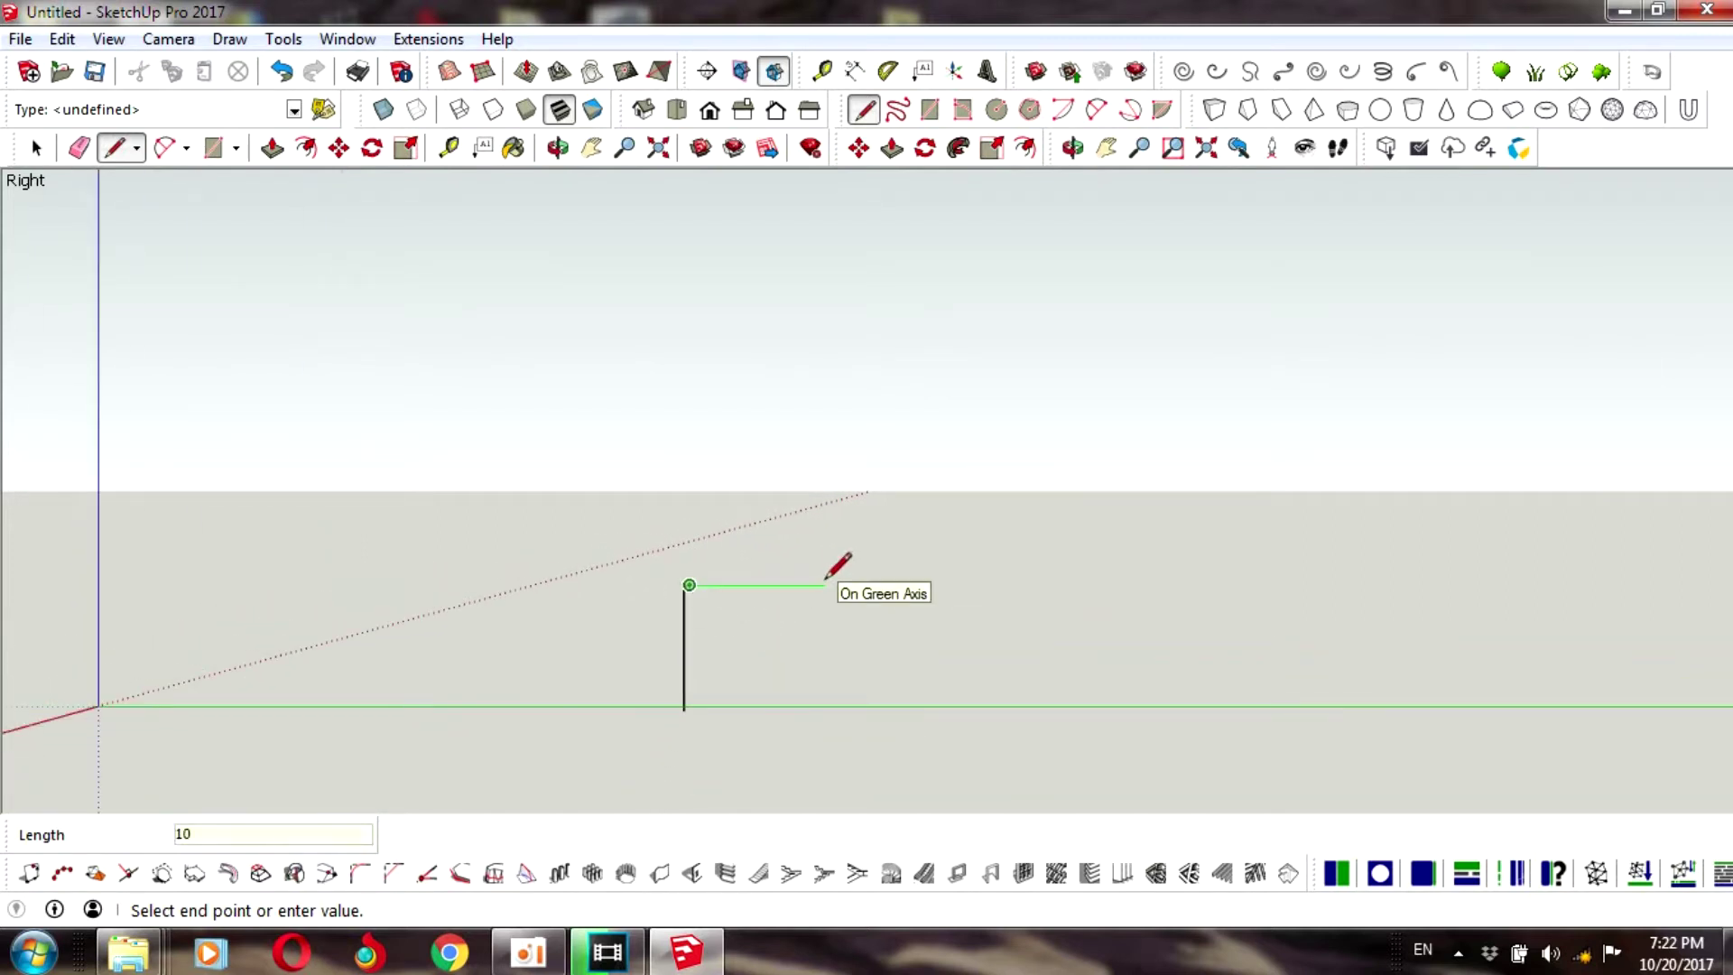
pyautogui.press('Return')
pyautogui.scroll(1, 713, 689)
pyautogui.scroll(3, 705, 702)
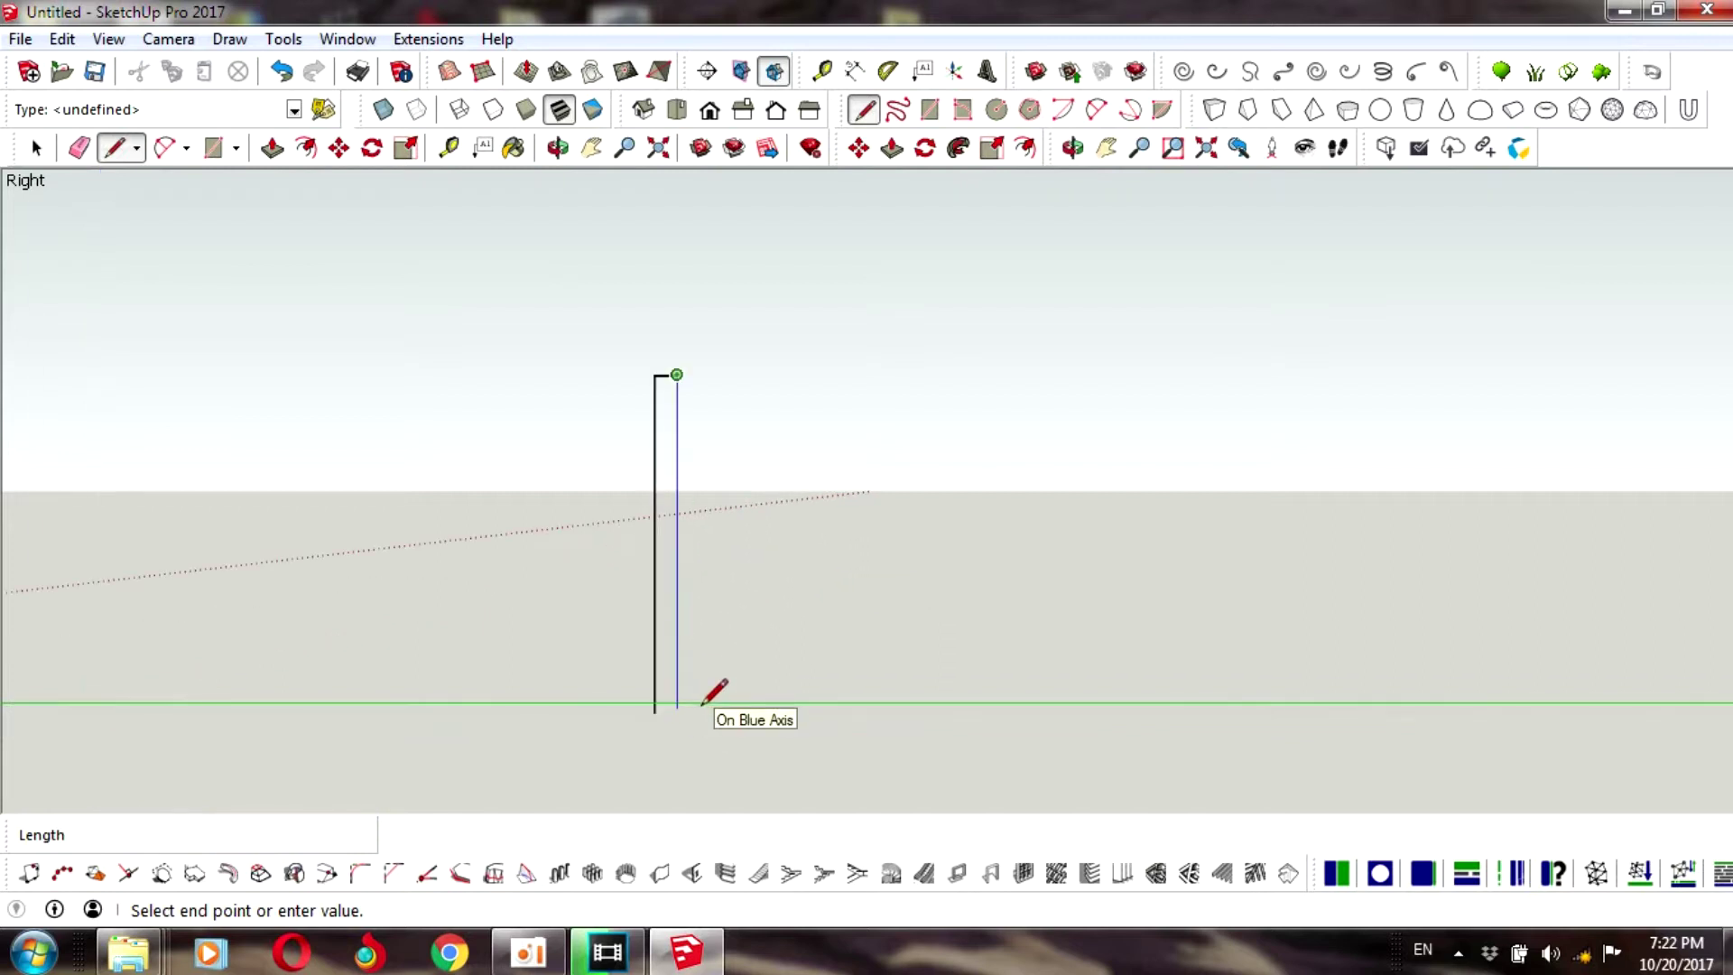
pyautogui.press('Return')
pyautogui.click(656, 713)
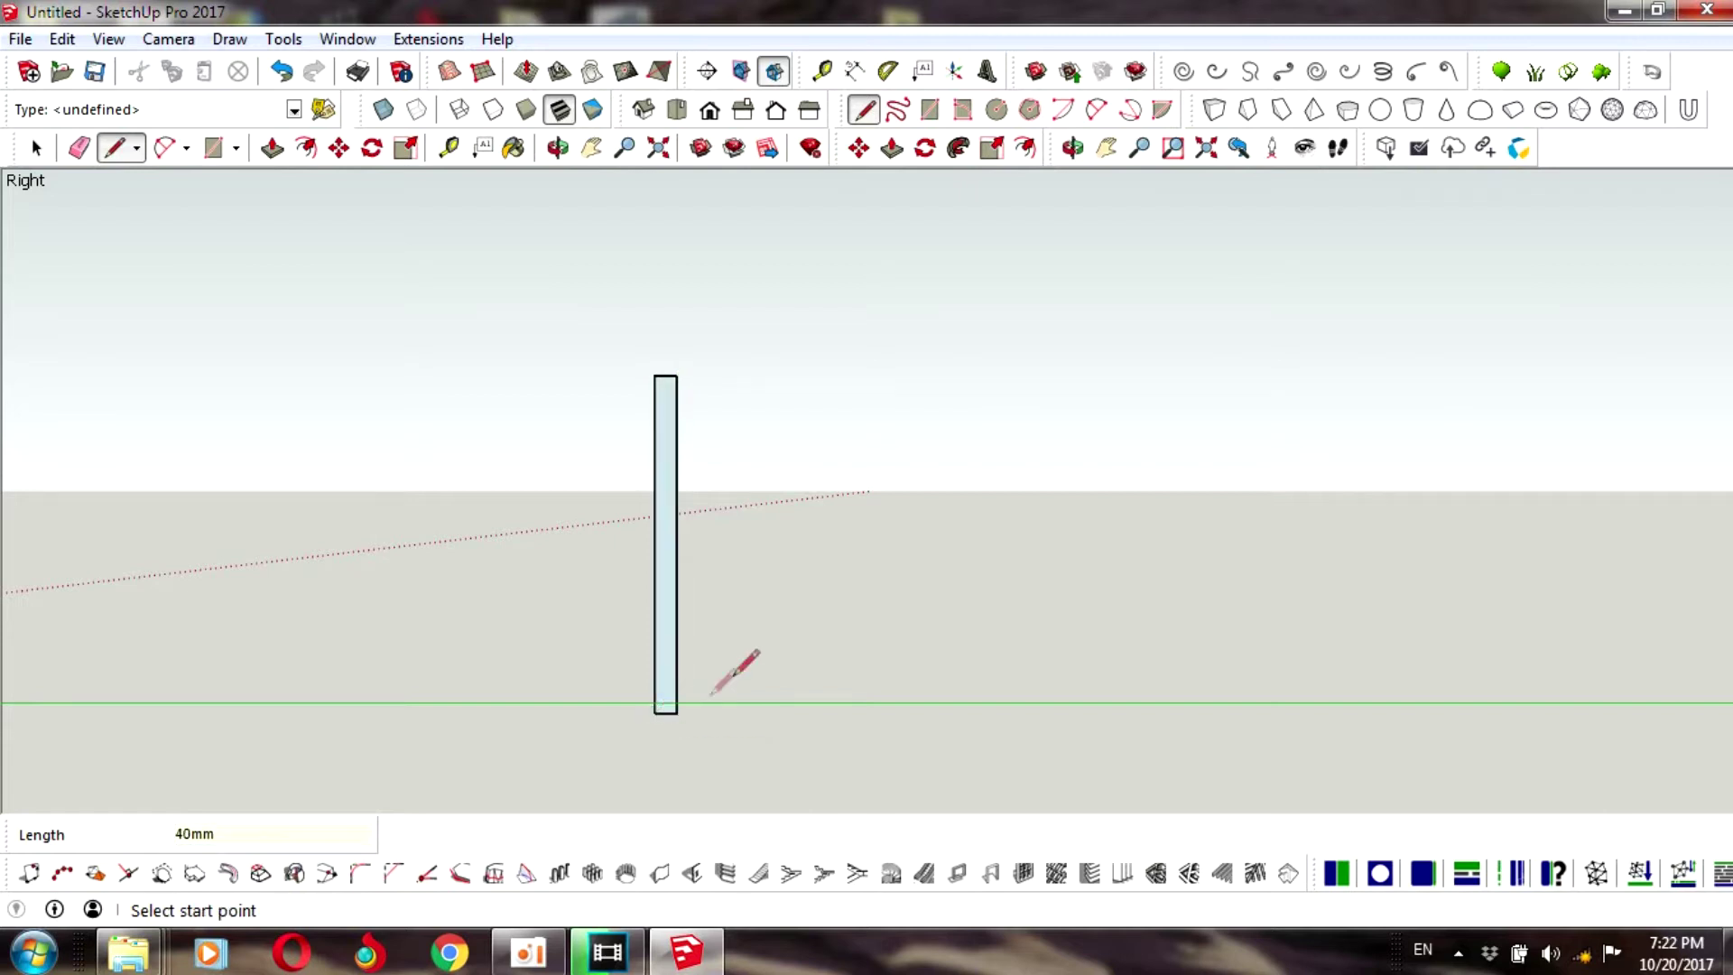
# - Draw a 2000 mm line from the post's midpoint and a second 40 × 600 mm post at its end
pyautogui.scroll(-2, 742, 666)
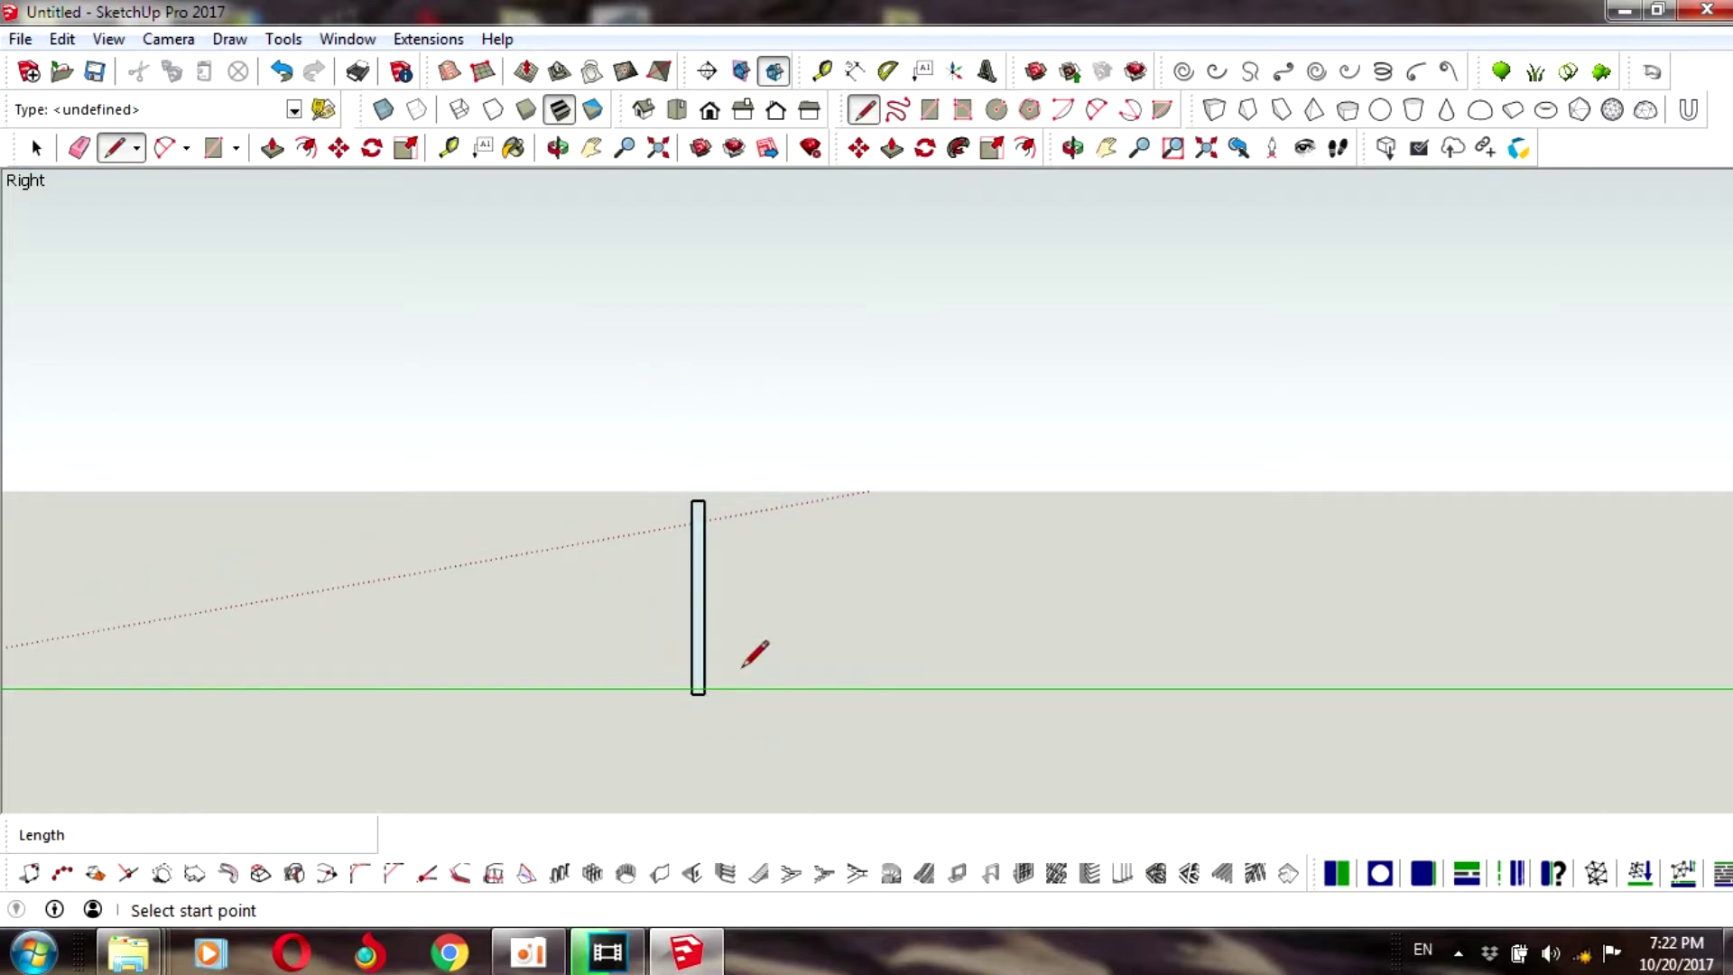
pyautogui.click(703, 596)
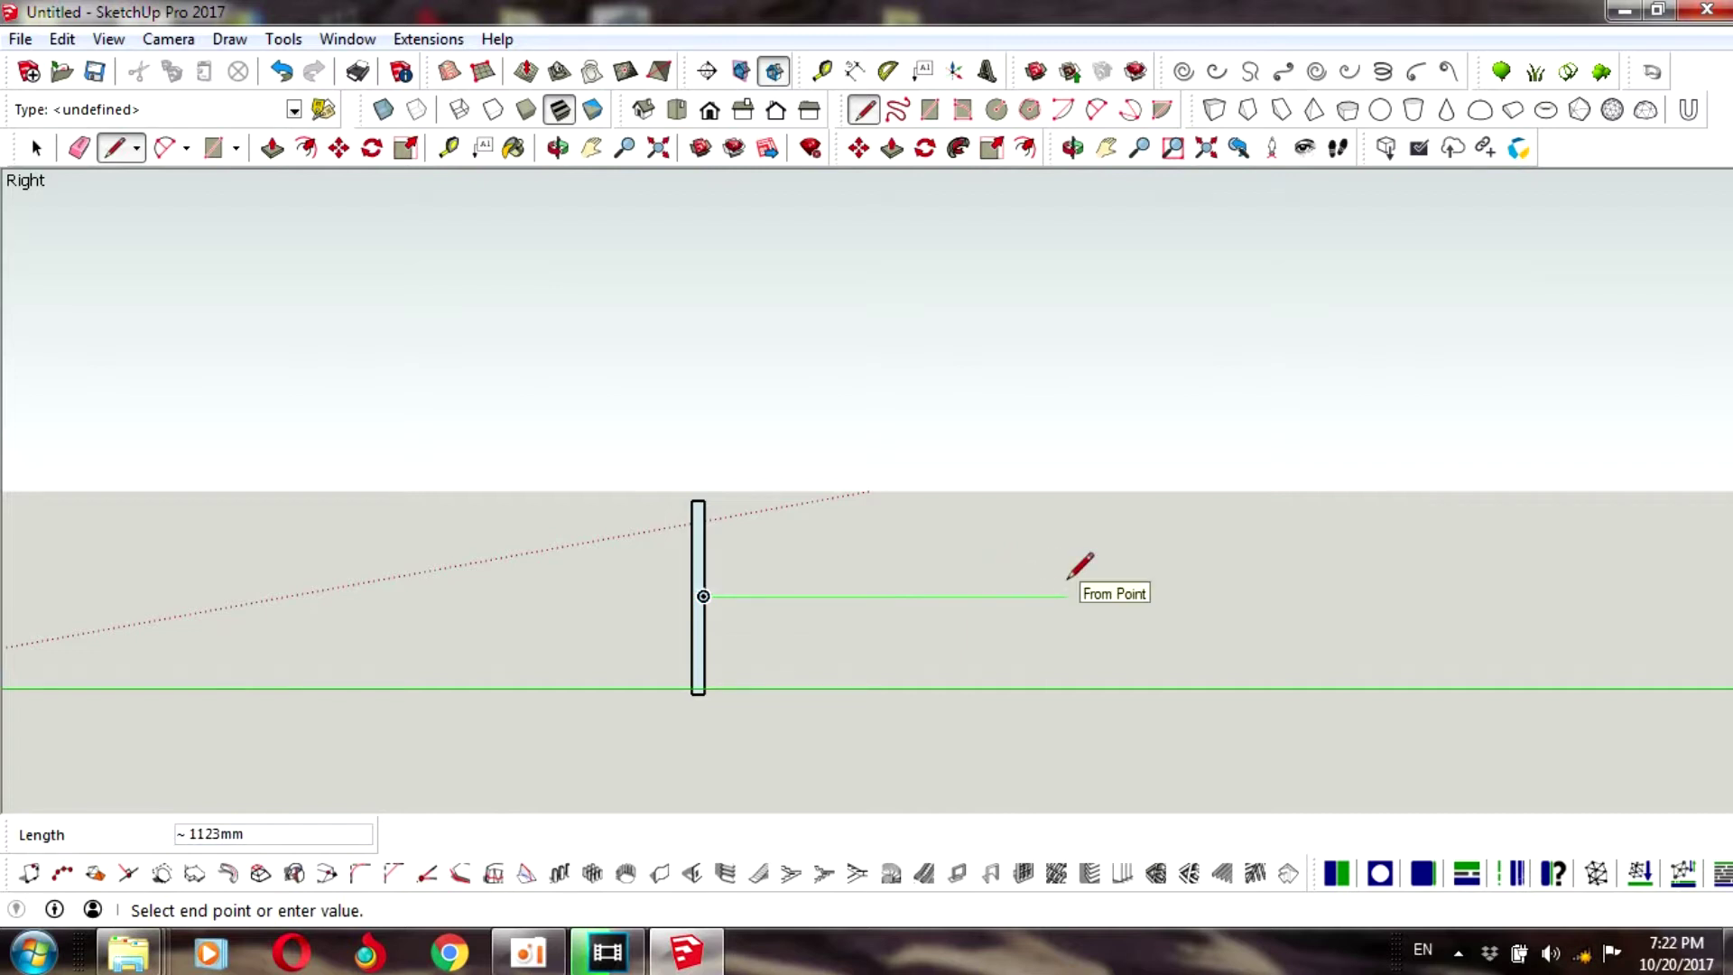
pyautogui.write('300')
pyautogui.press('Return')
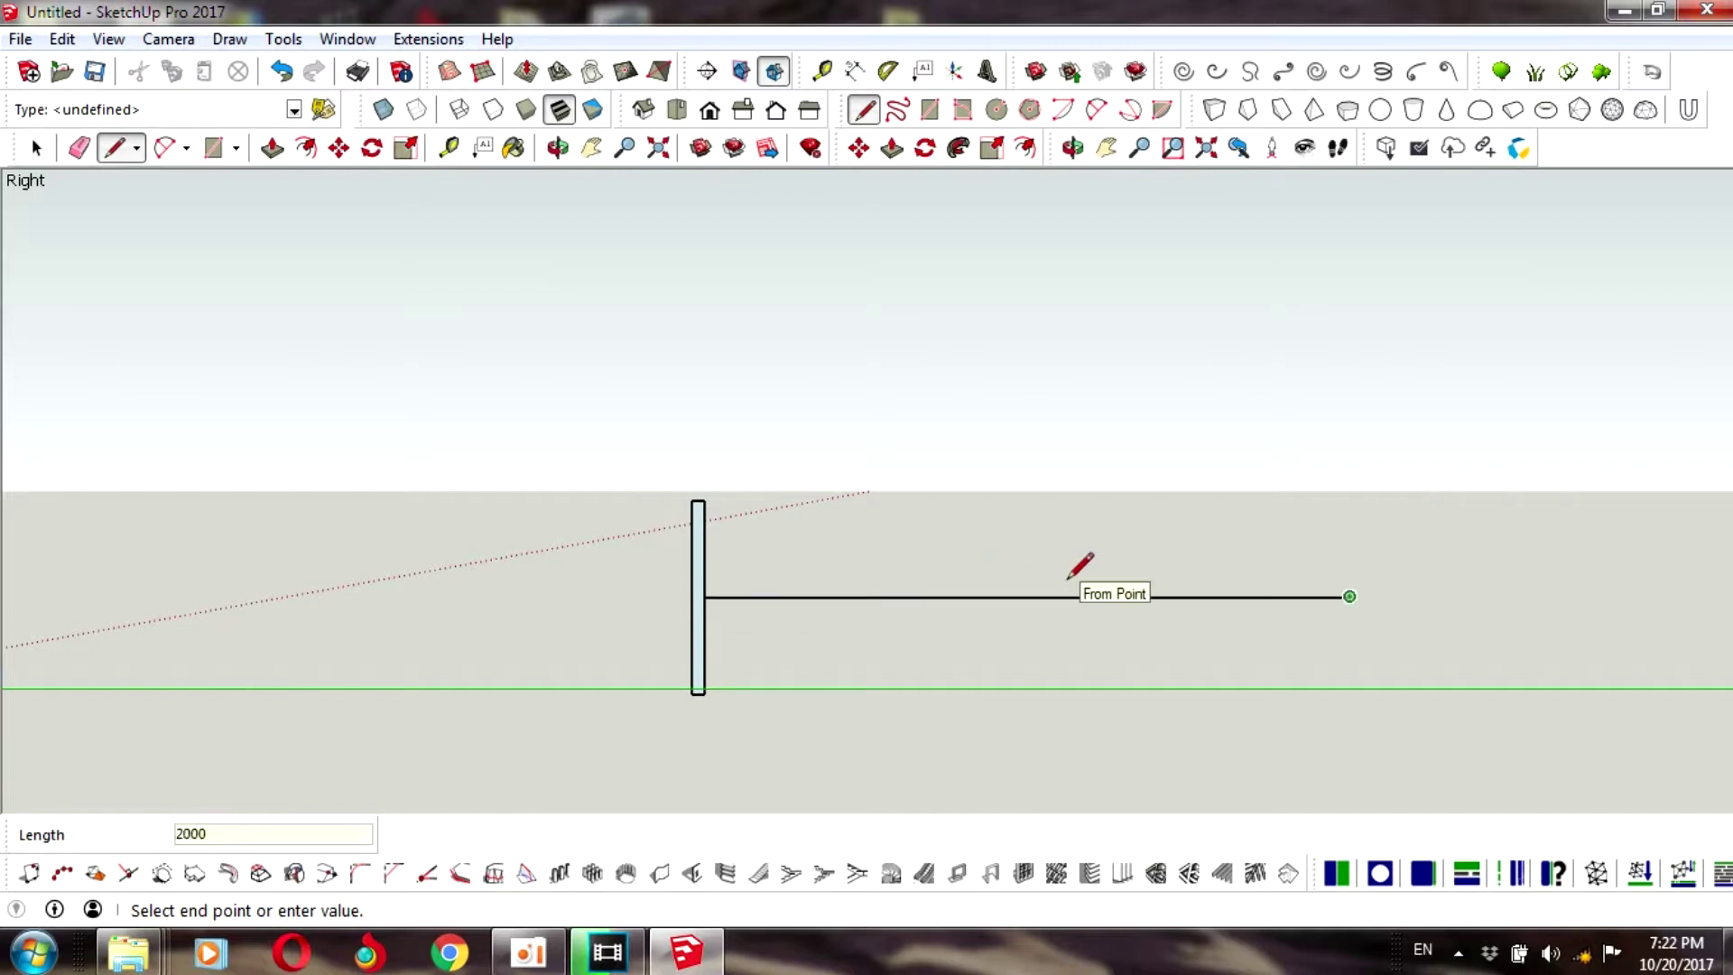
pyautogui.click(1349, 692)
pyautogui.write('40')
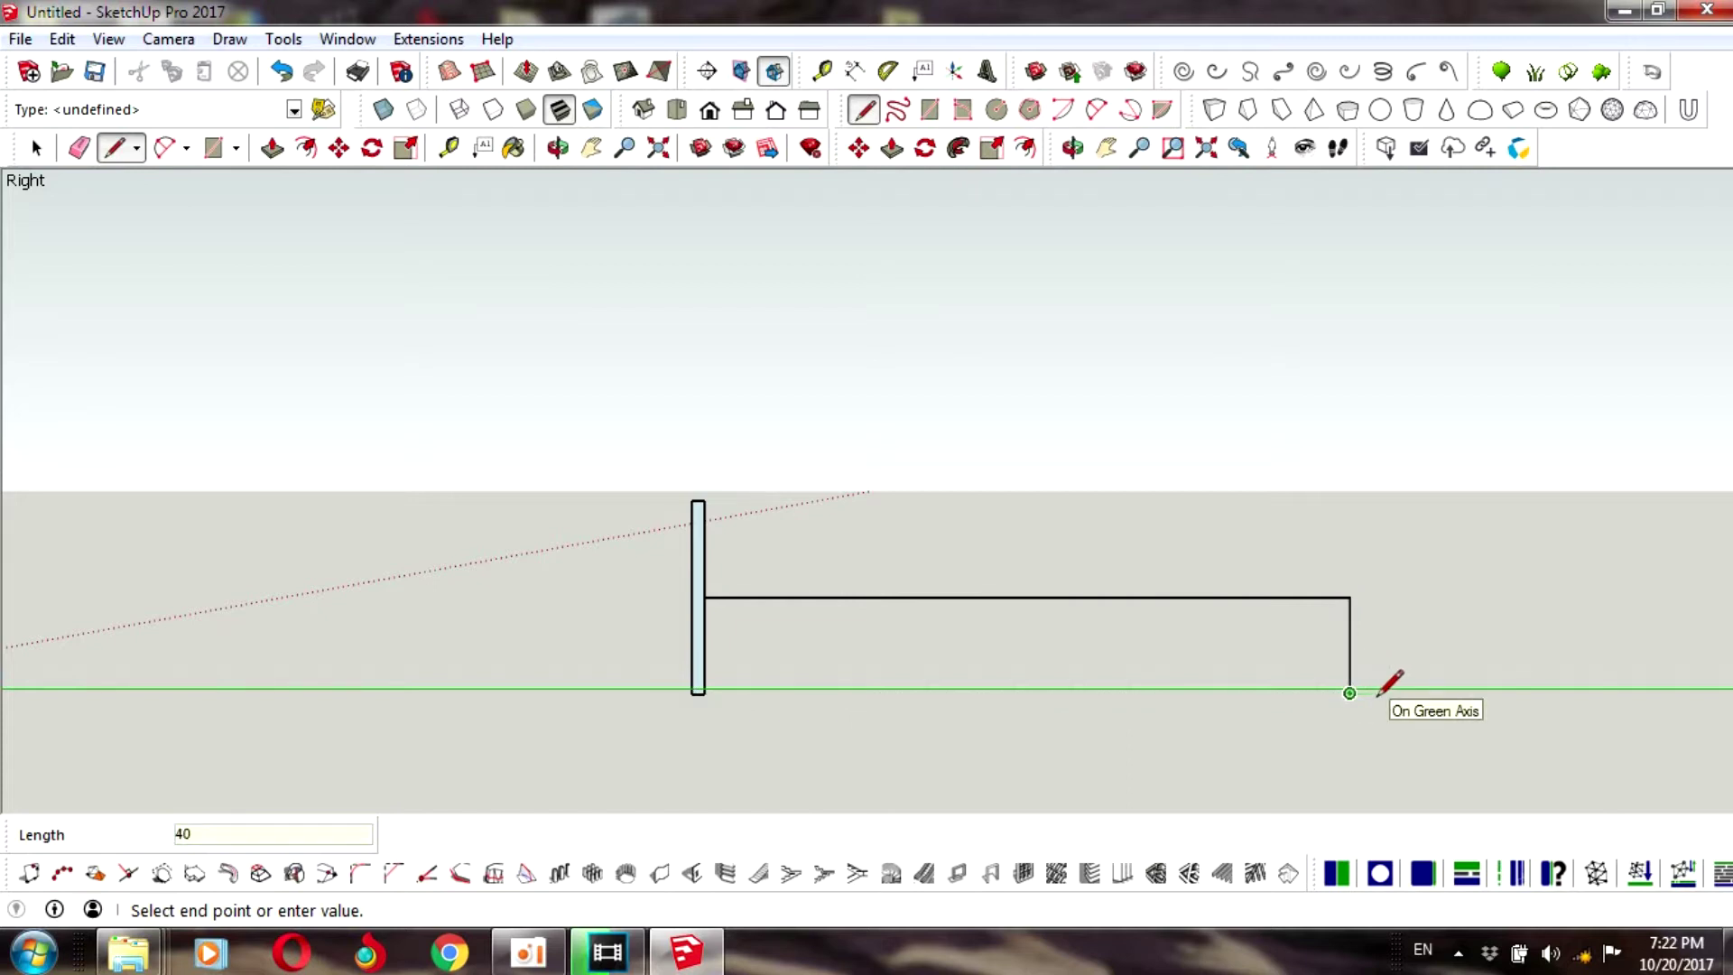
pyautogui.press('Return')
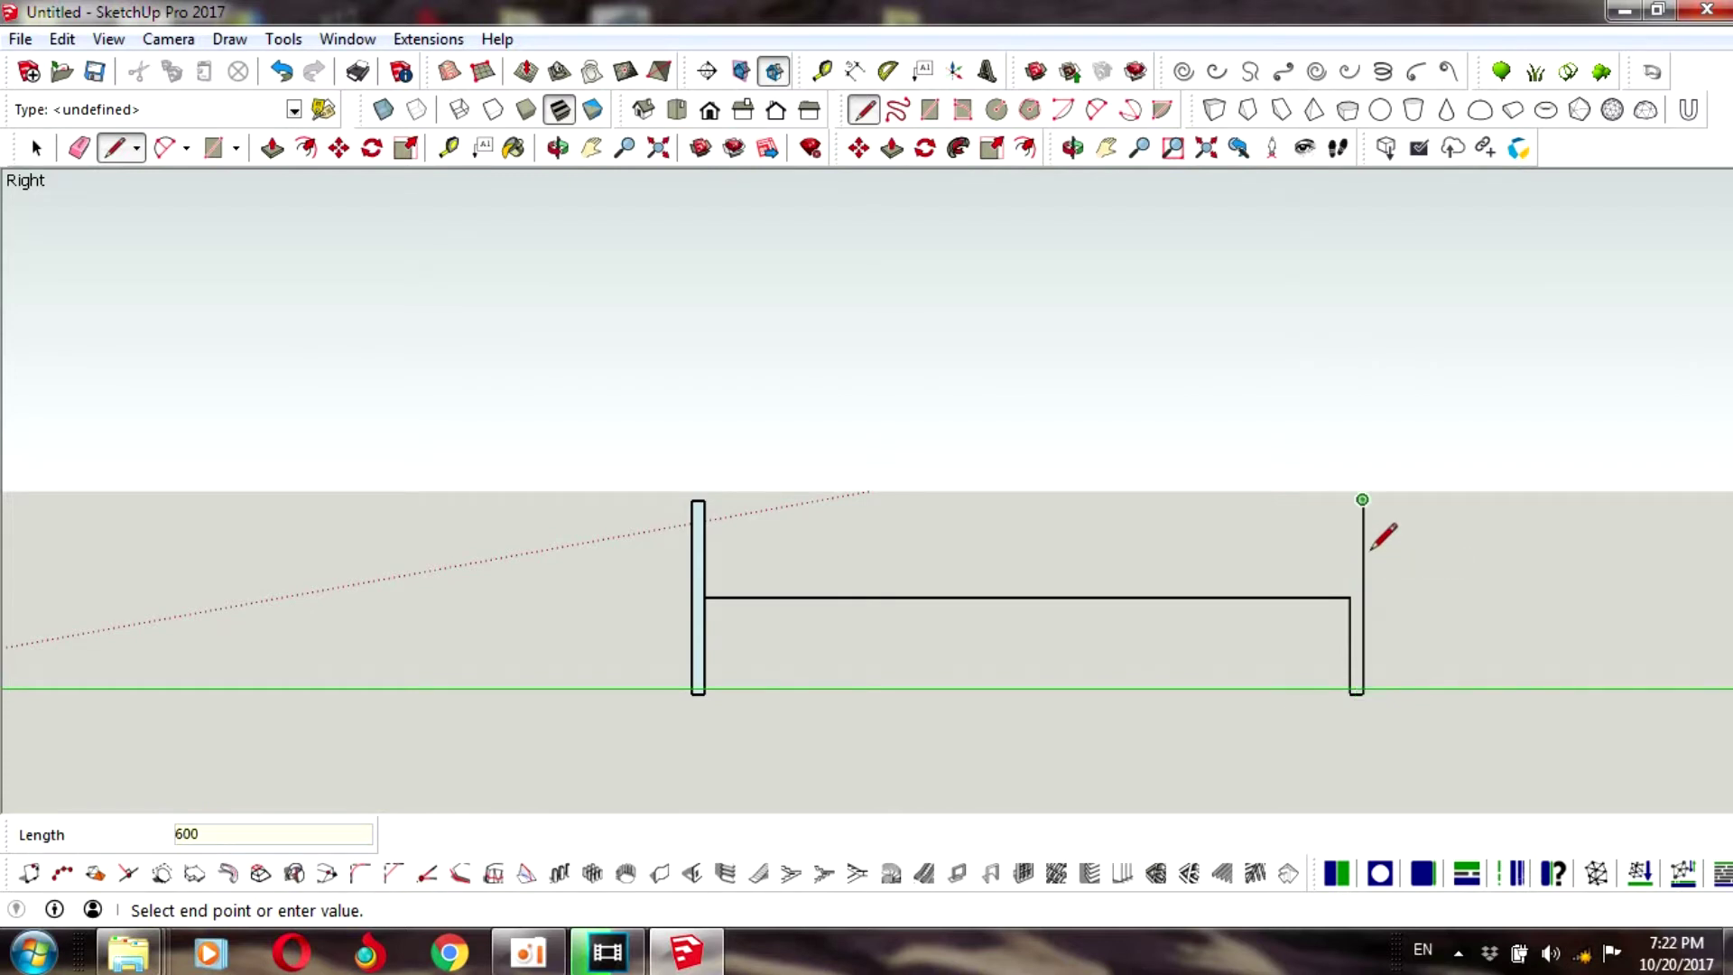
pyautogui.click(1349, 499)
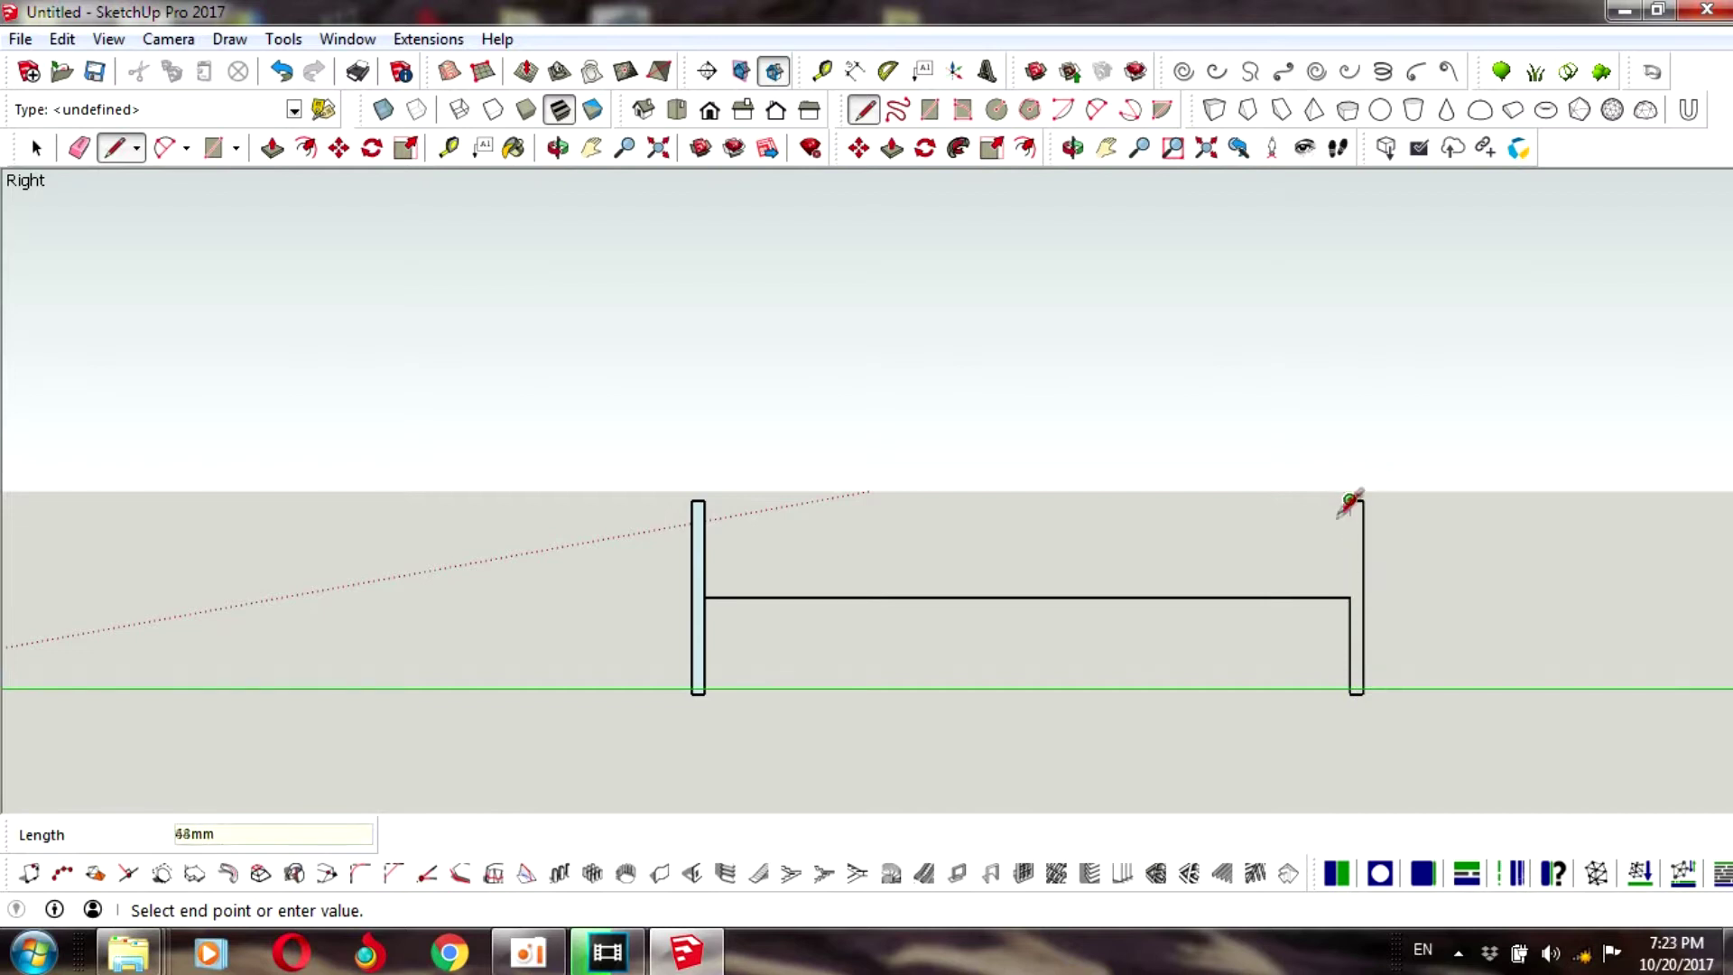
pyautogui.click(1349, 596)
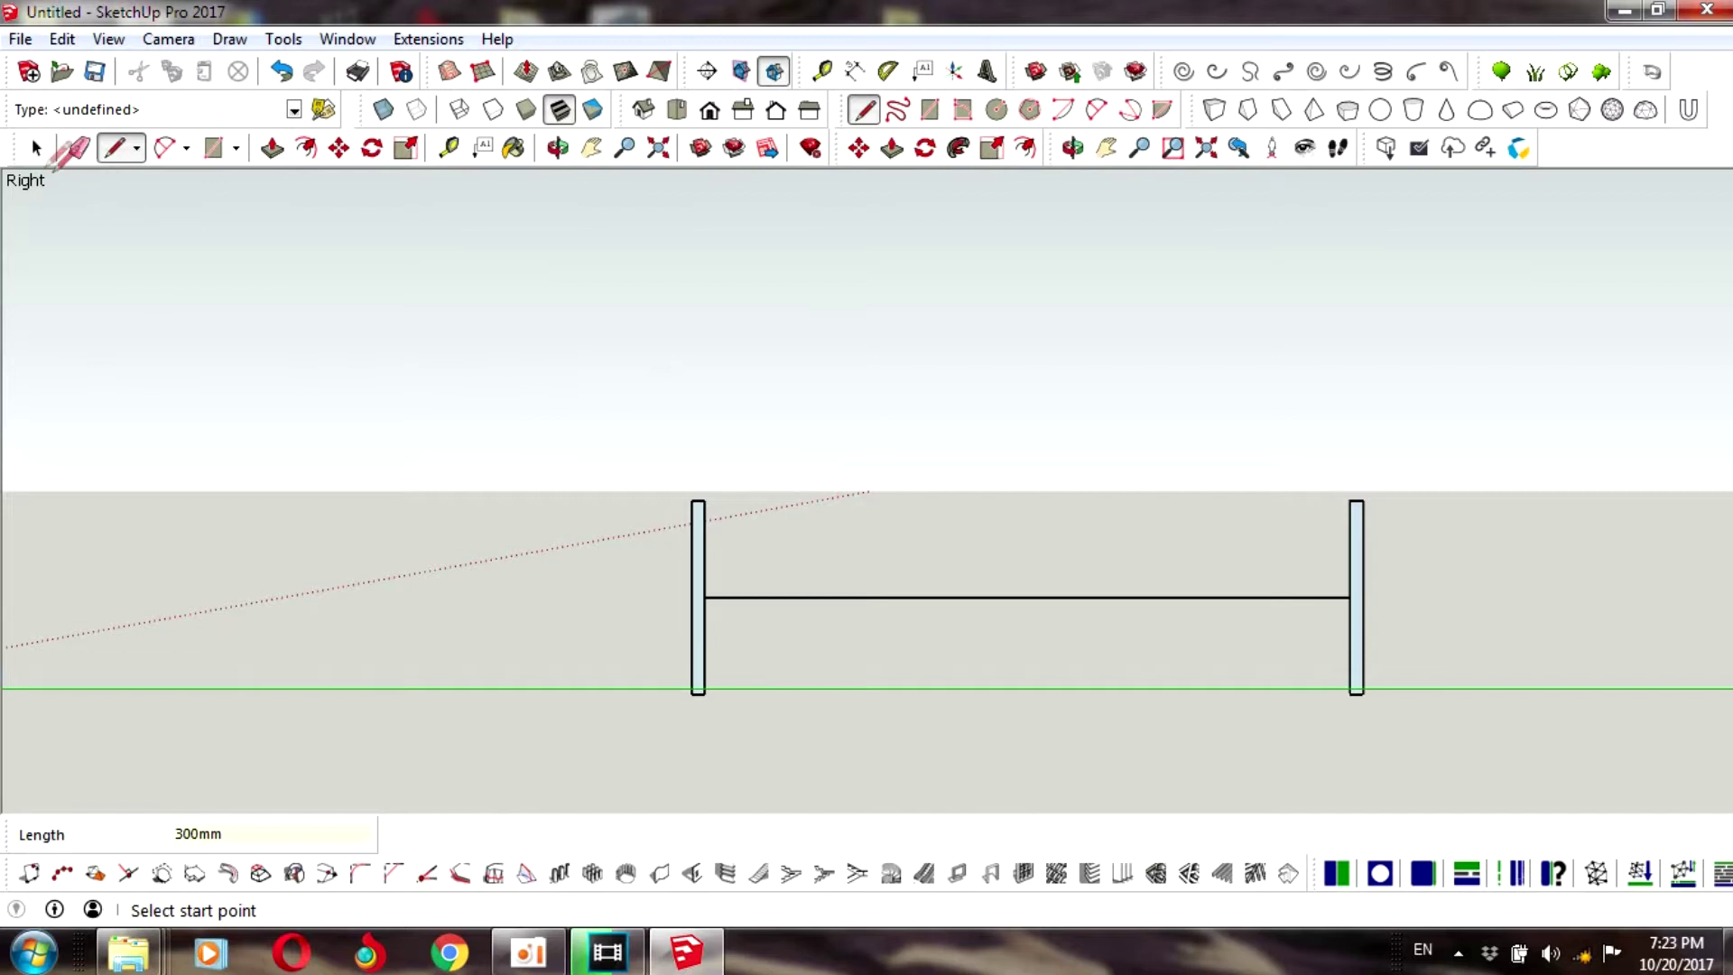
pyautogui.press('space')
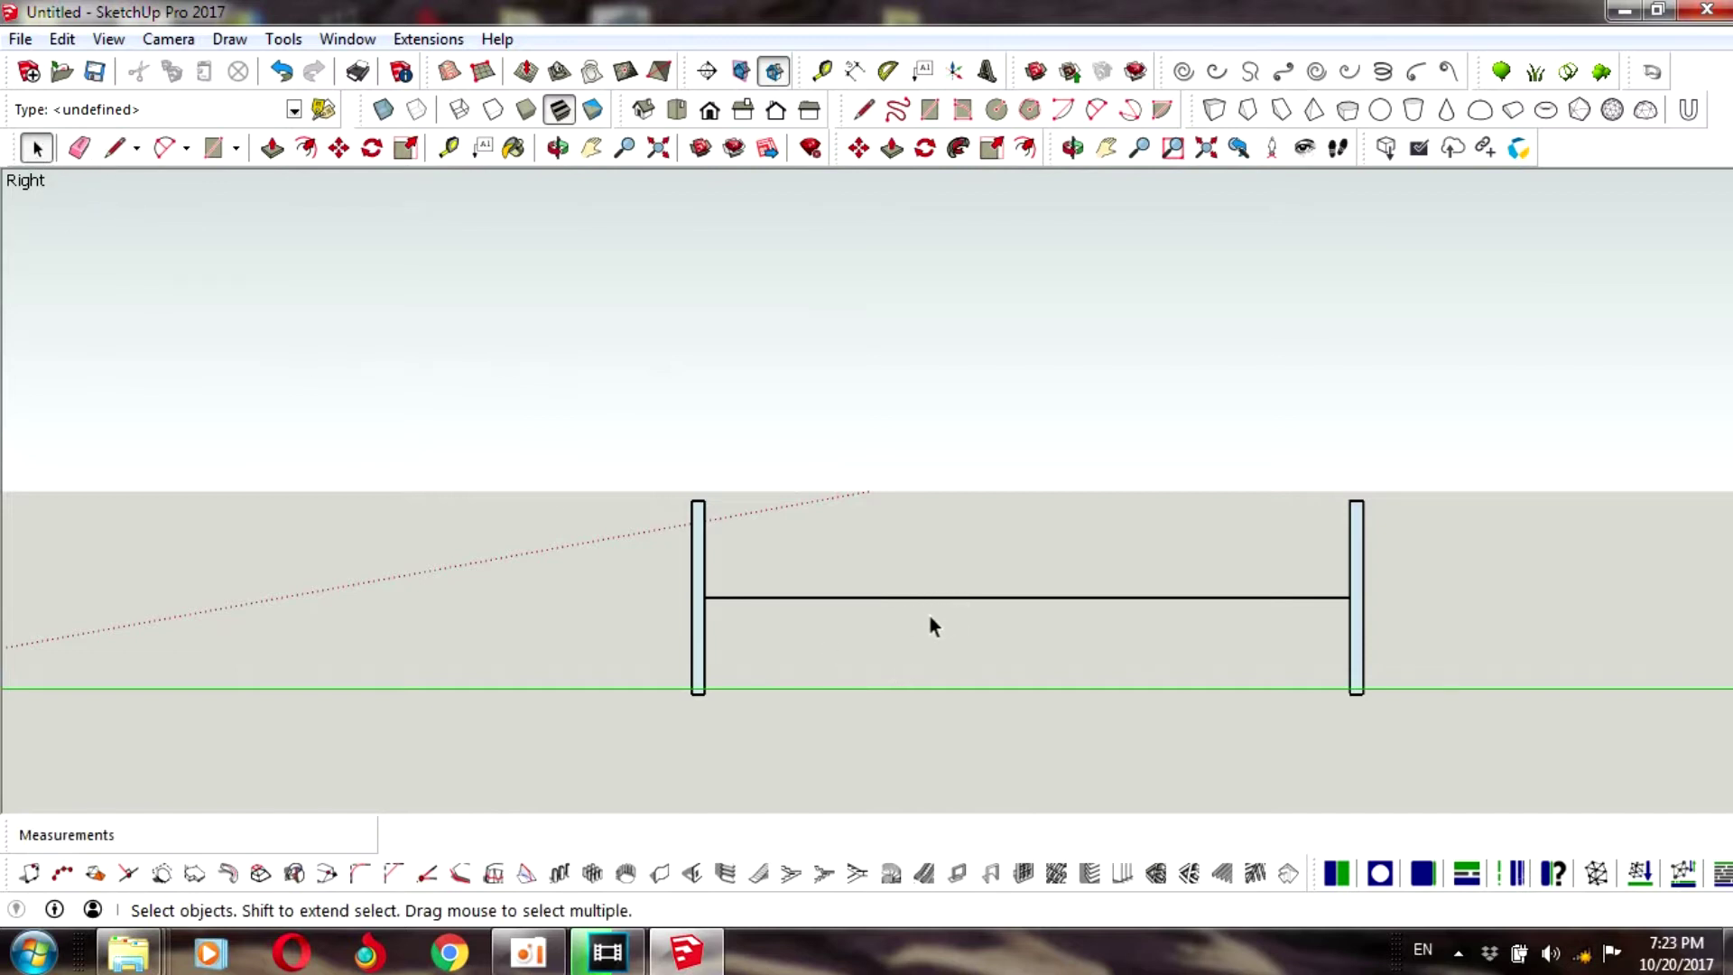
# - Delete the mid-height horizontal line joining the two 600 mm posts
pyautogui.scroll(2, 917, 610)
pyautogui.scroll(-2, 917, 611)
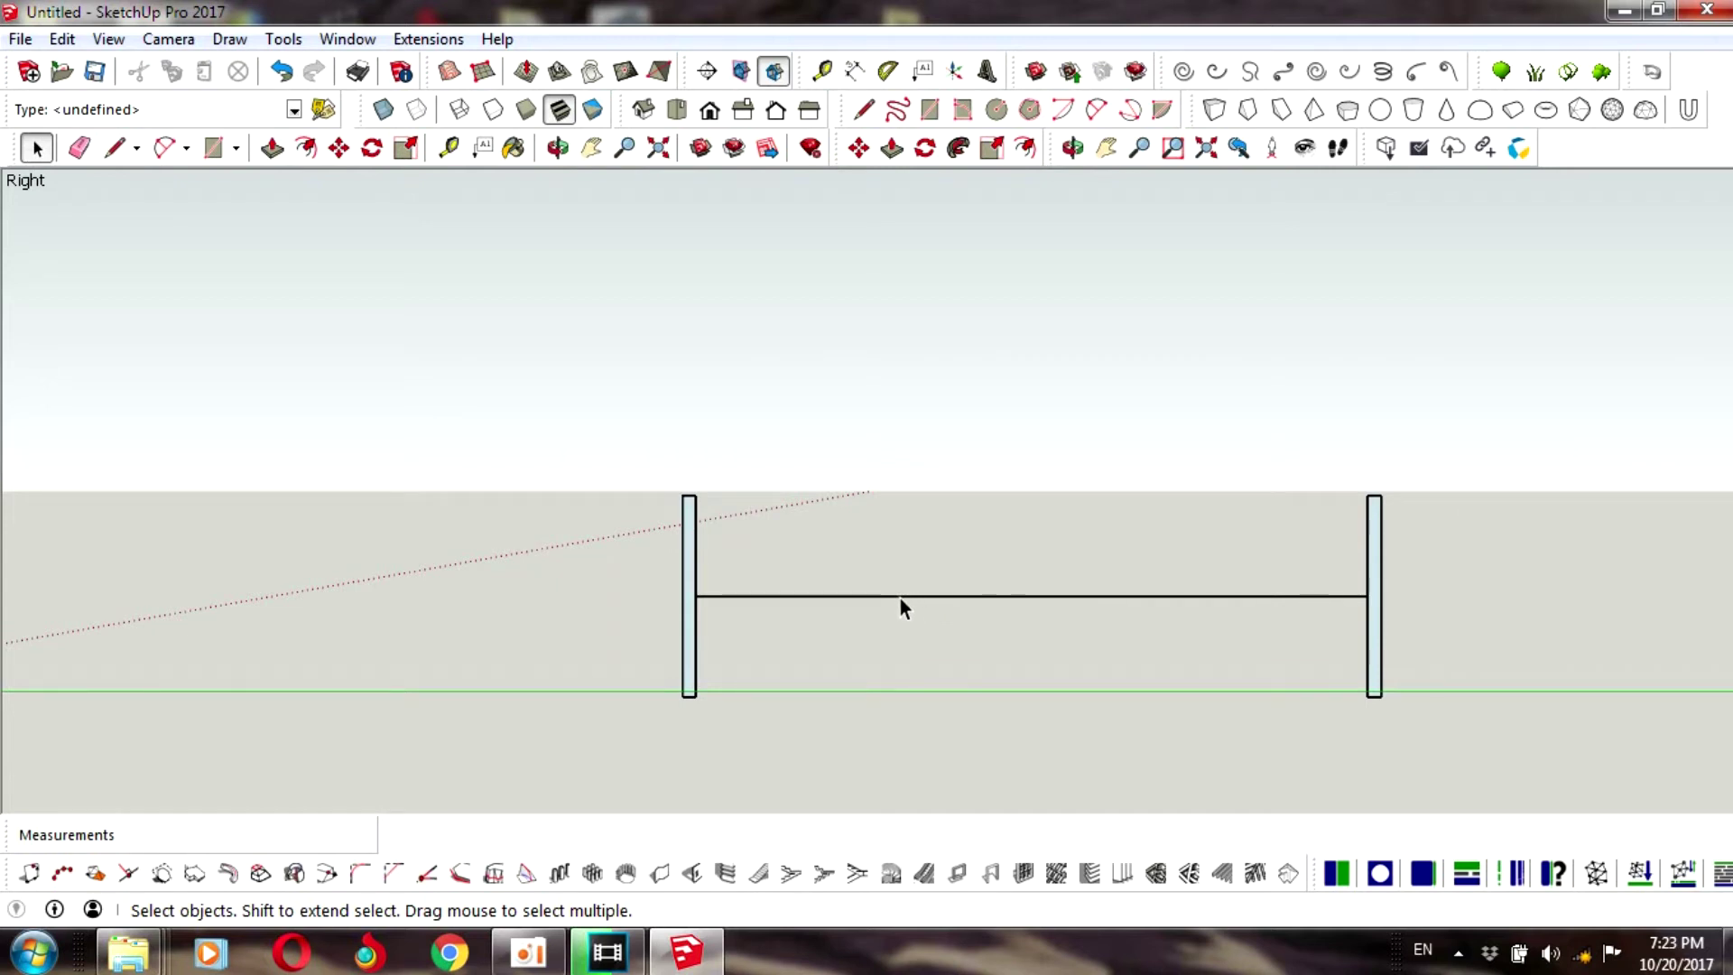
pyautogui.scroll(2, 901, 599)
pyautogui.scroll(-2, 901, 598)
pyautogui.click(901, 611)
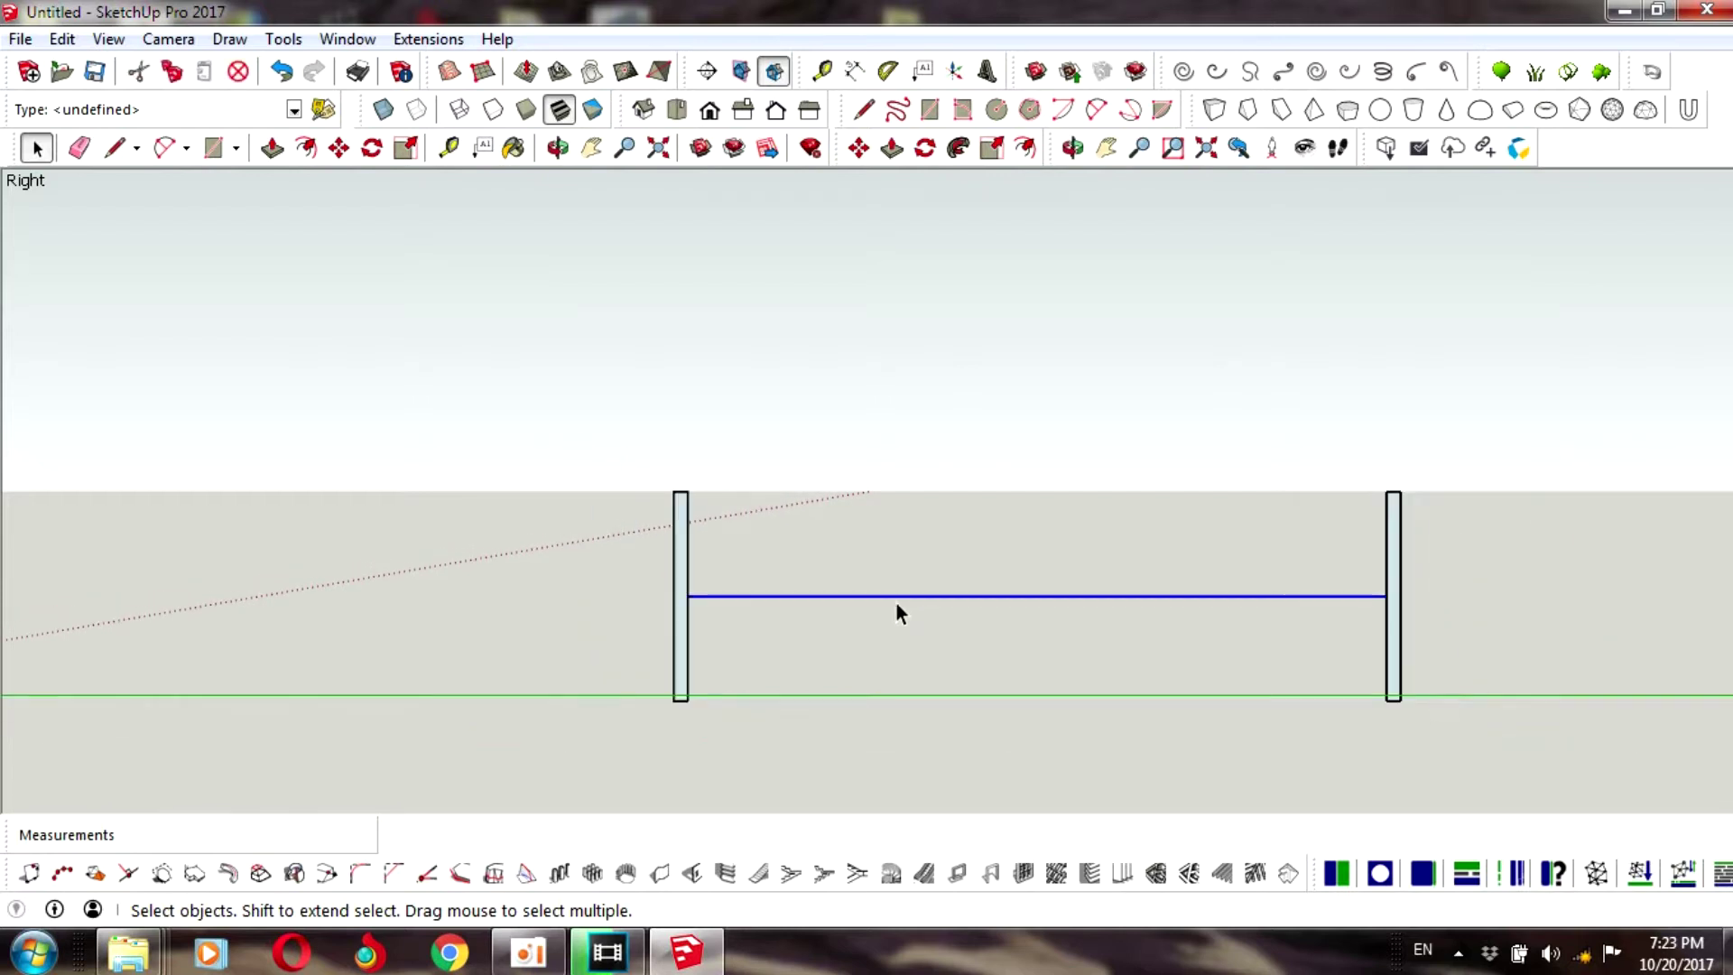
pyautogui.press('Delete')
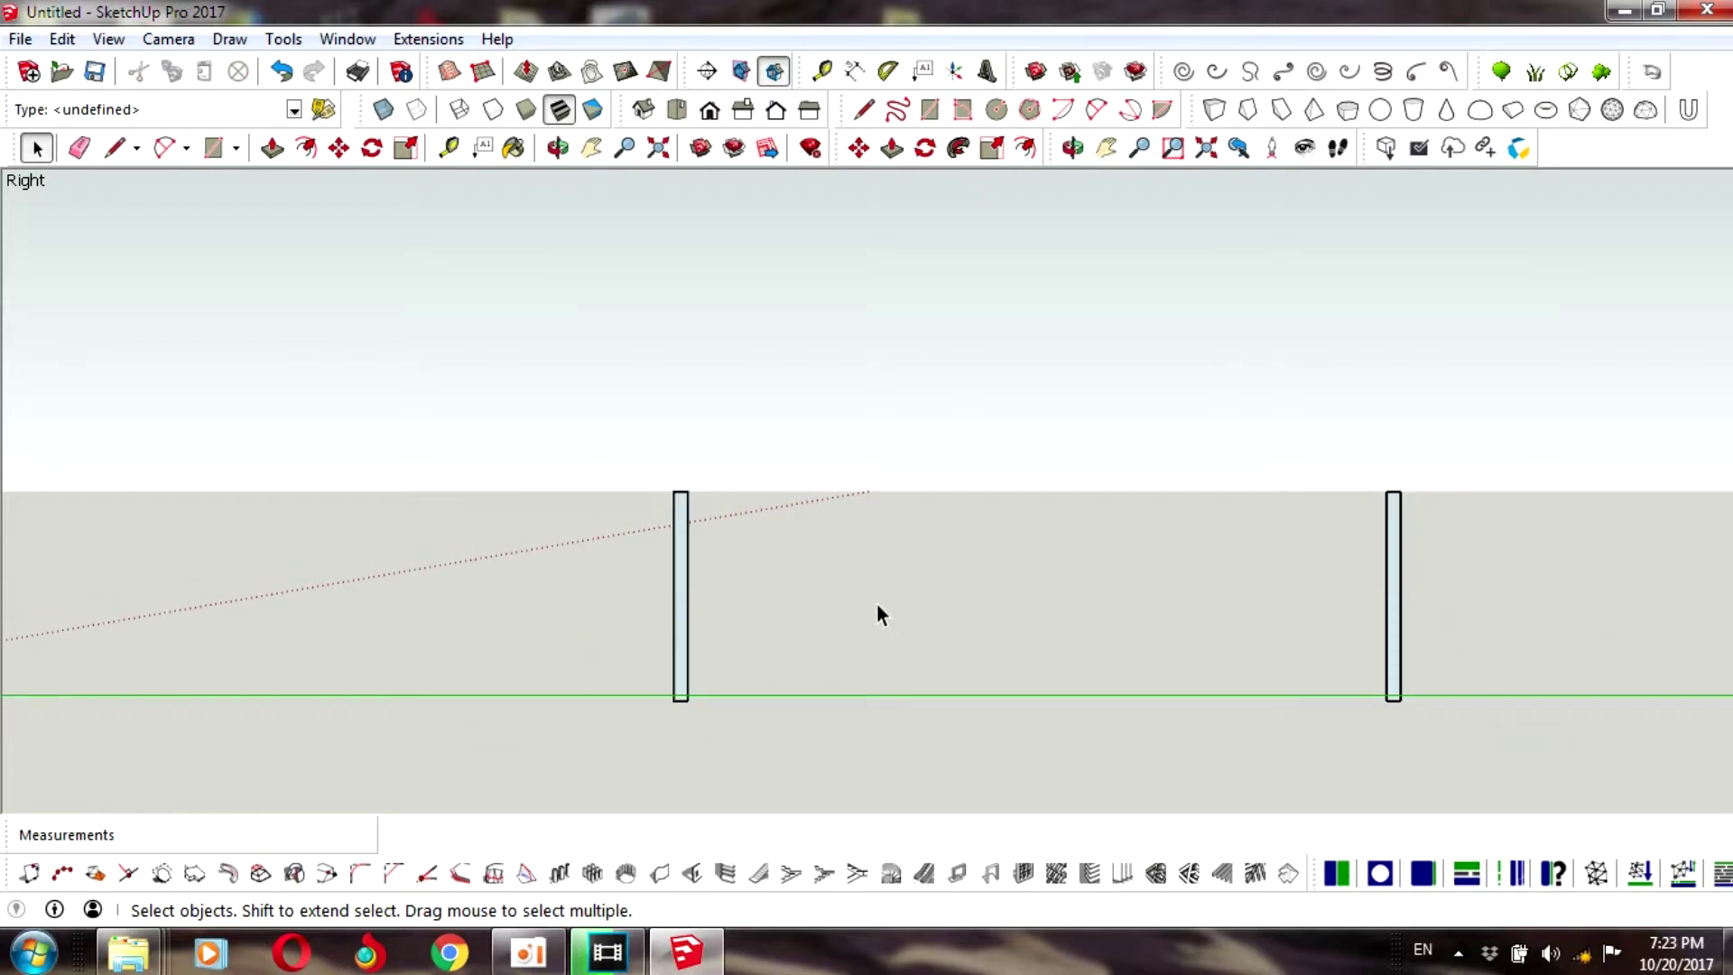
pyautogui.scroll(-1, 876, 603)
pyautogui.scroll(-1, 876, 603)
pyautogui.scroll(1, 879, 605)
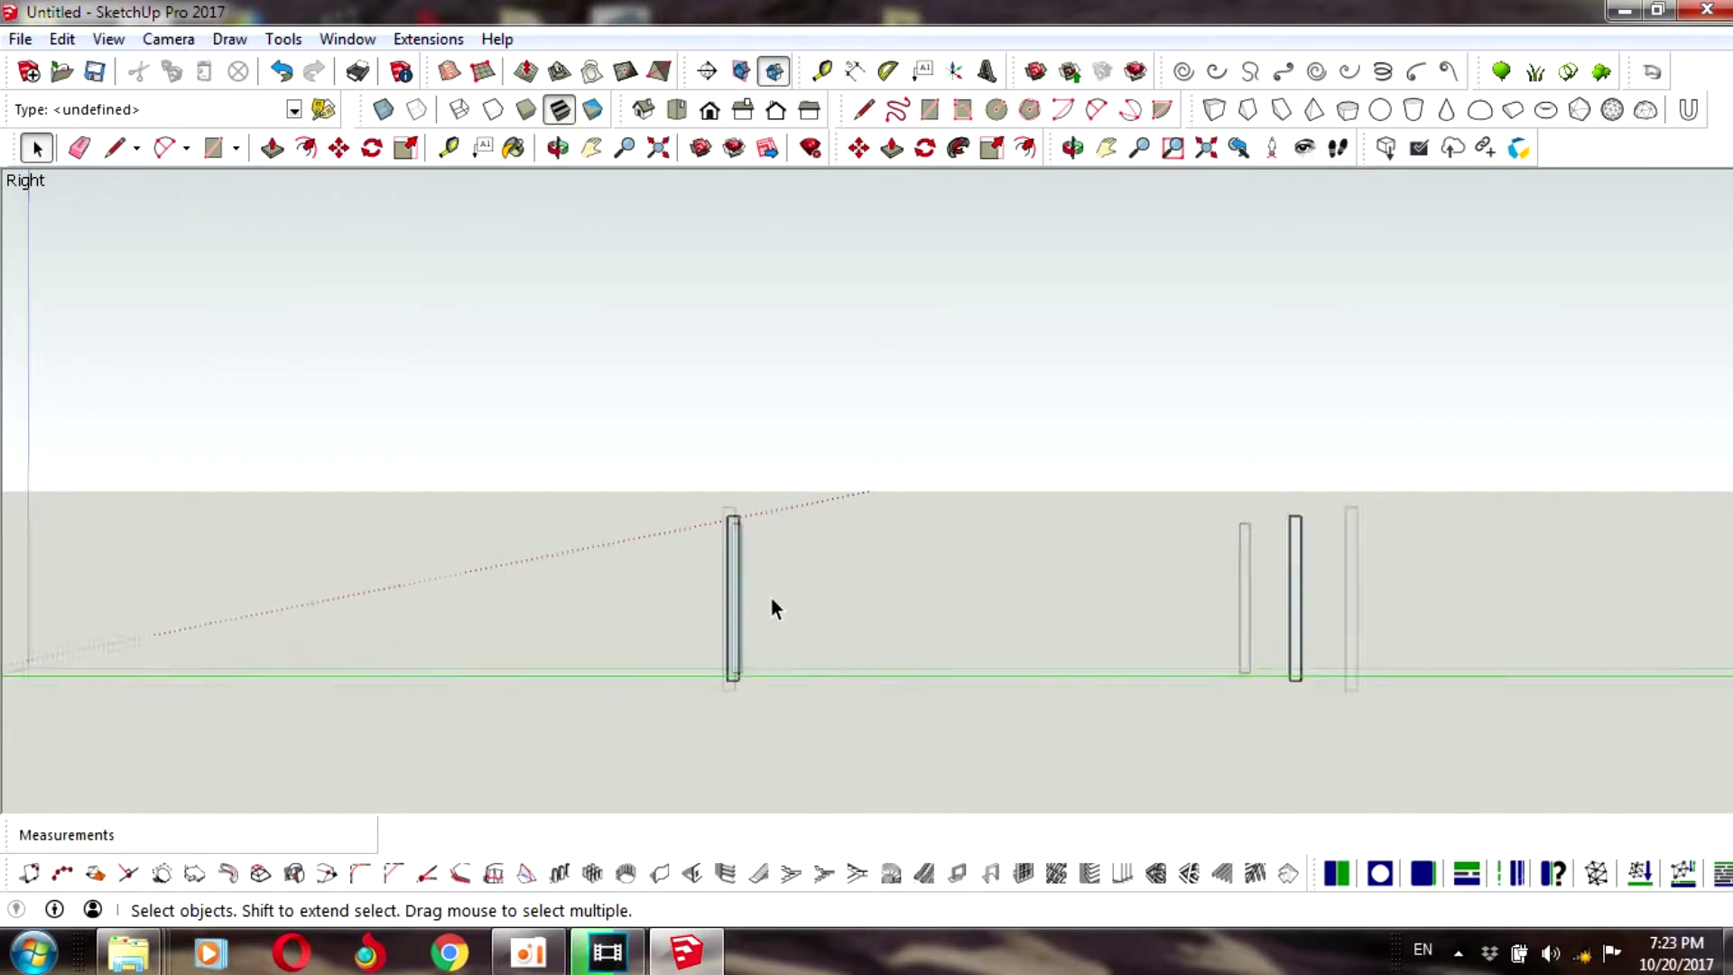
pyautogui.scroll(2, 772, 593)
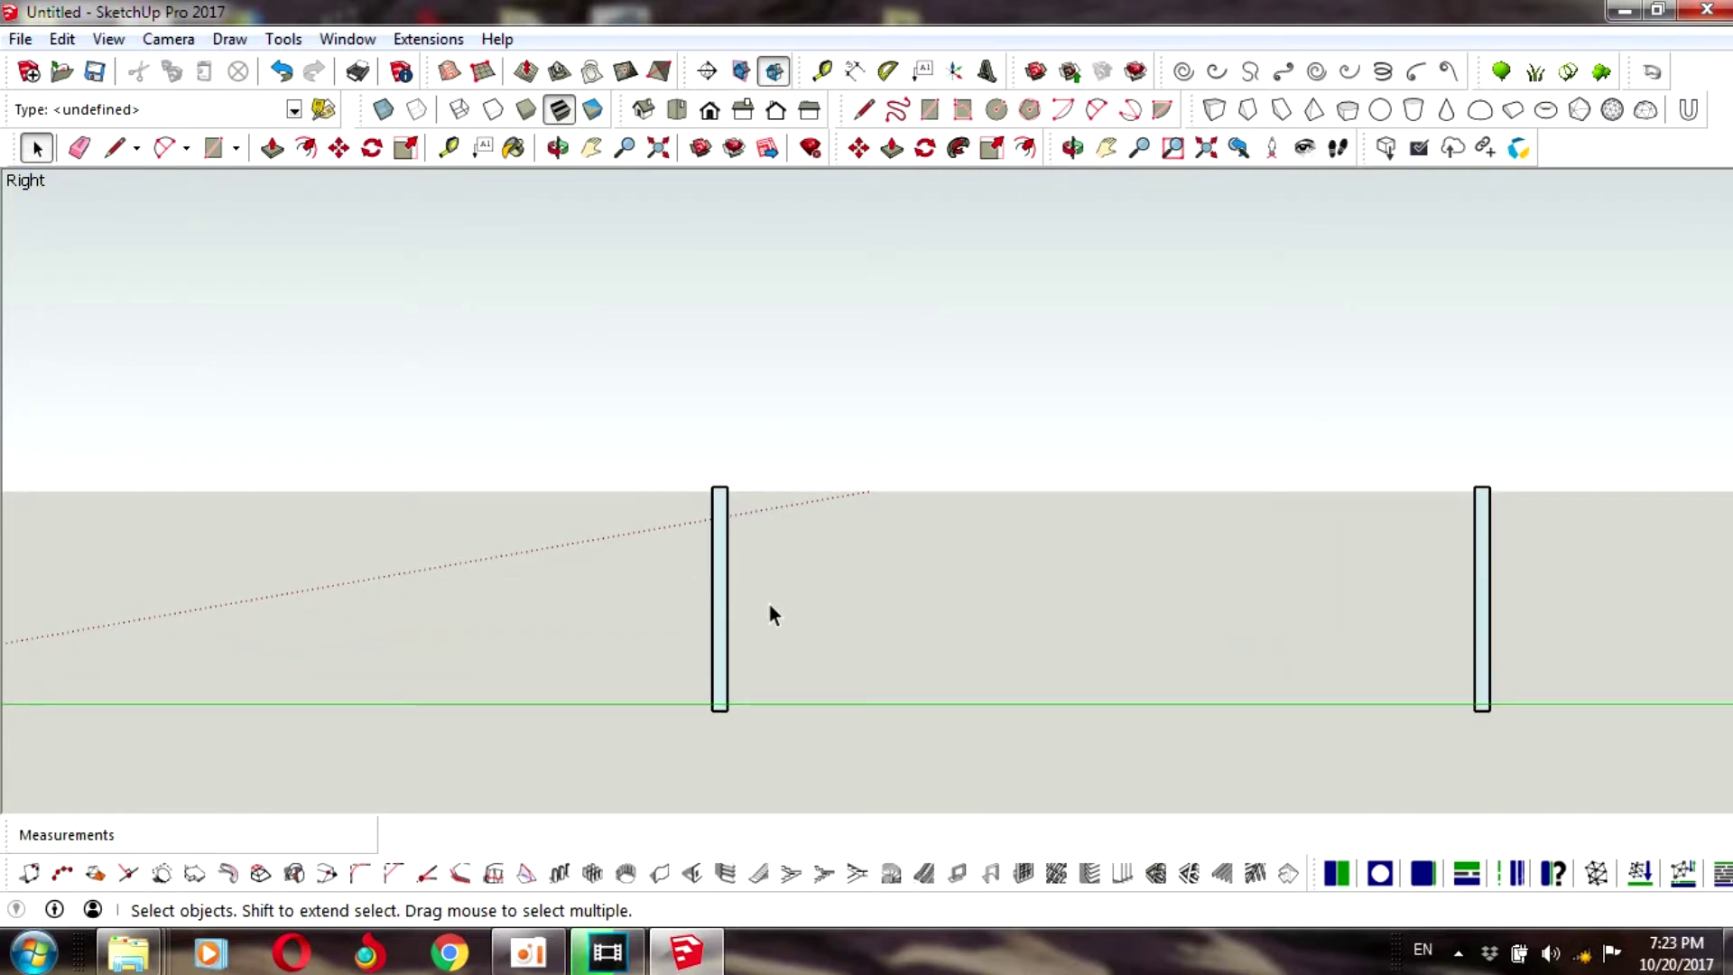
pyautogui.click(675, 112)
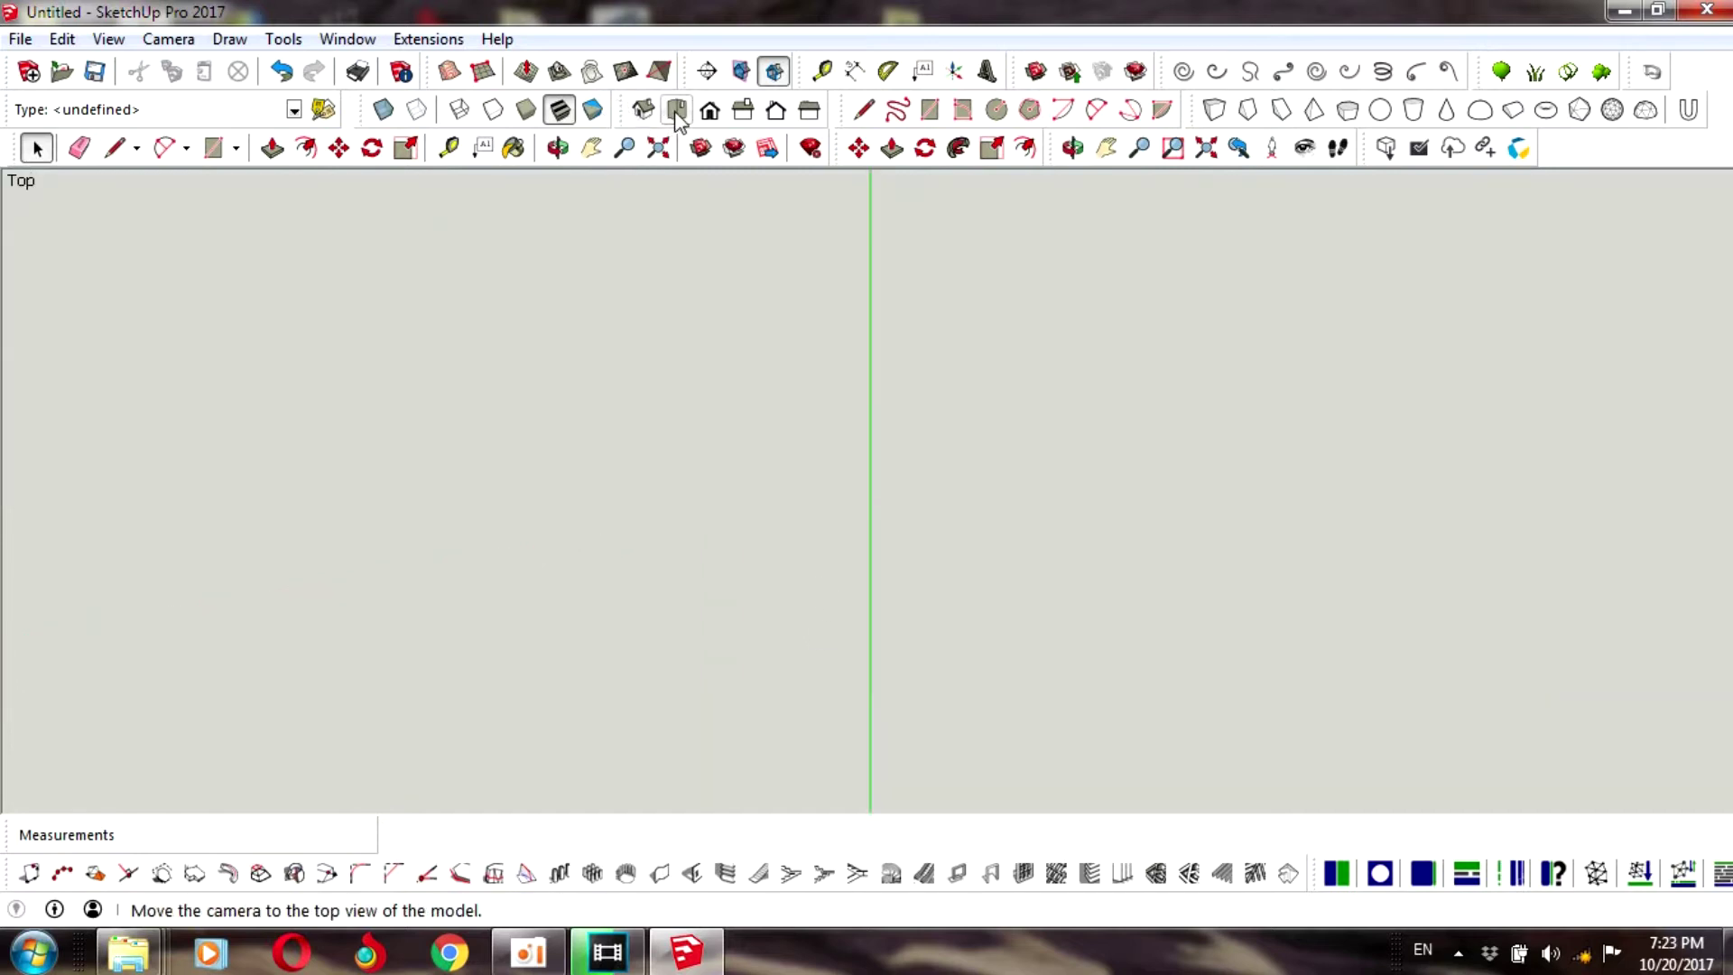
# - In an angled 3D view, push/pull the left post 1500 mm, then undo it
pyautogui.click(745, 112)
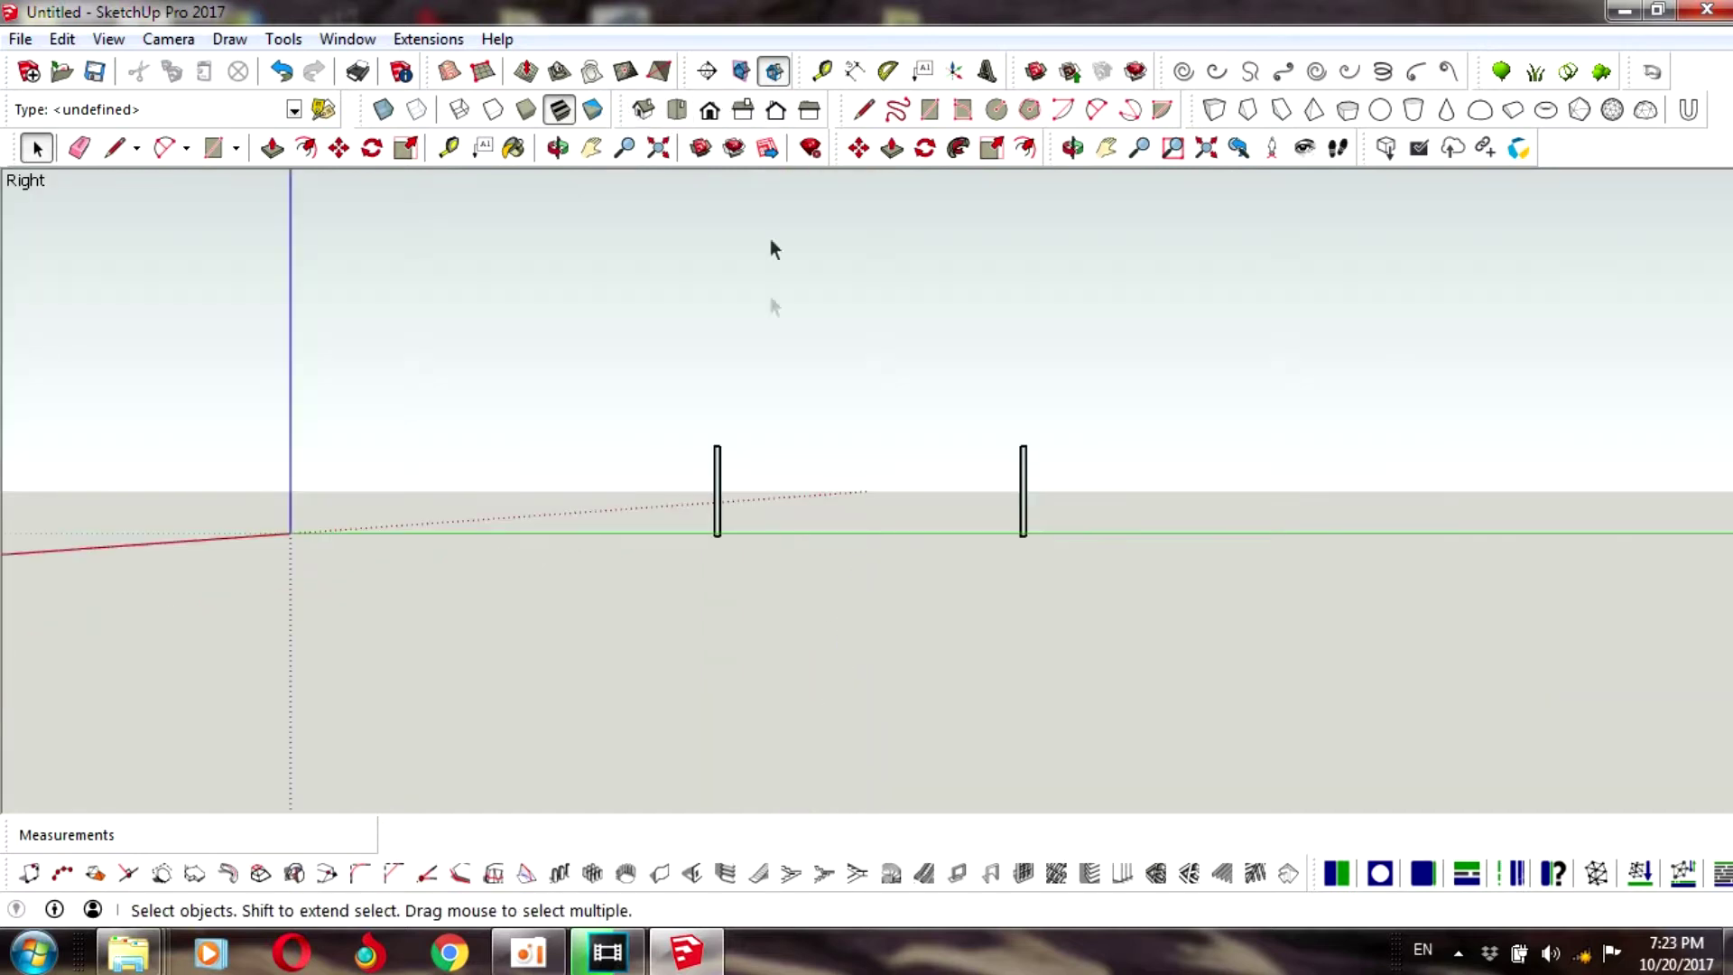
pyautogui.scroll(5, 717, 492)
pyautogui.click(642, 112)
pyautogui.scroll(-2, 675, 523)
pyautogui.scroll(2, 555, 581)
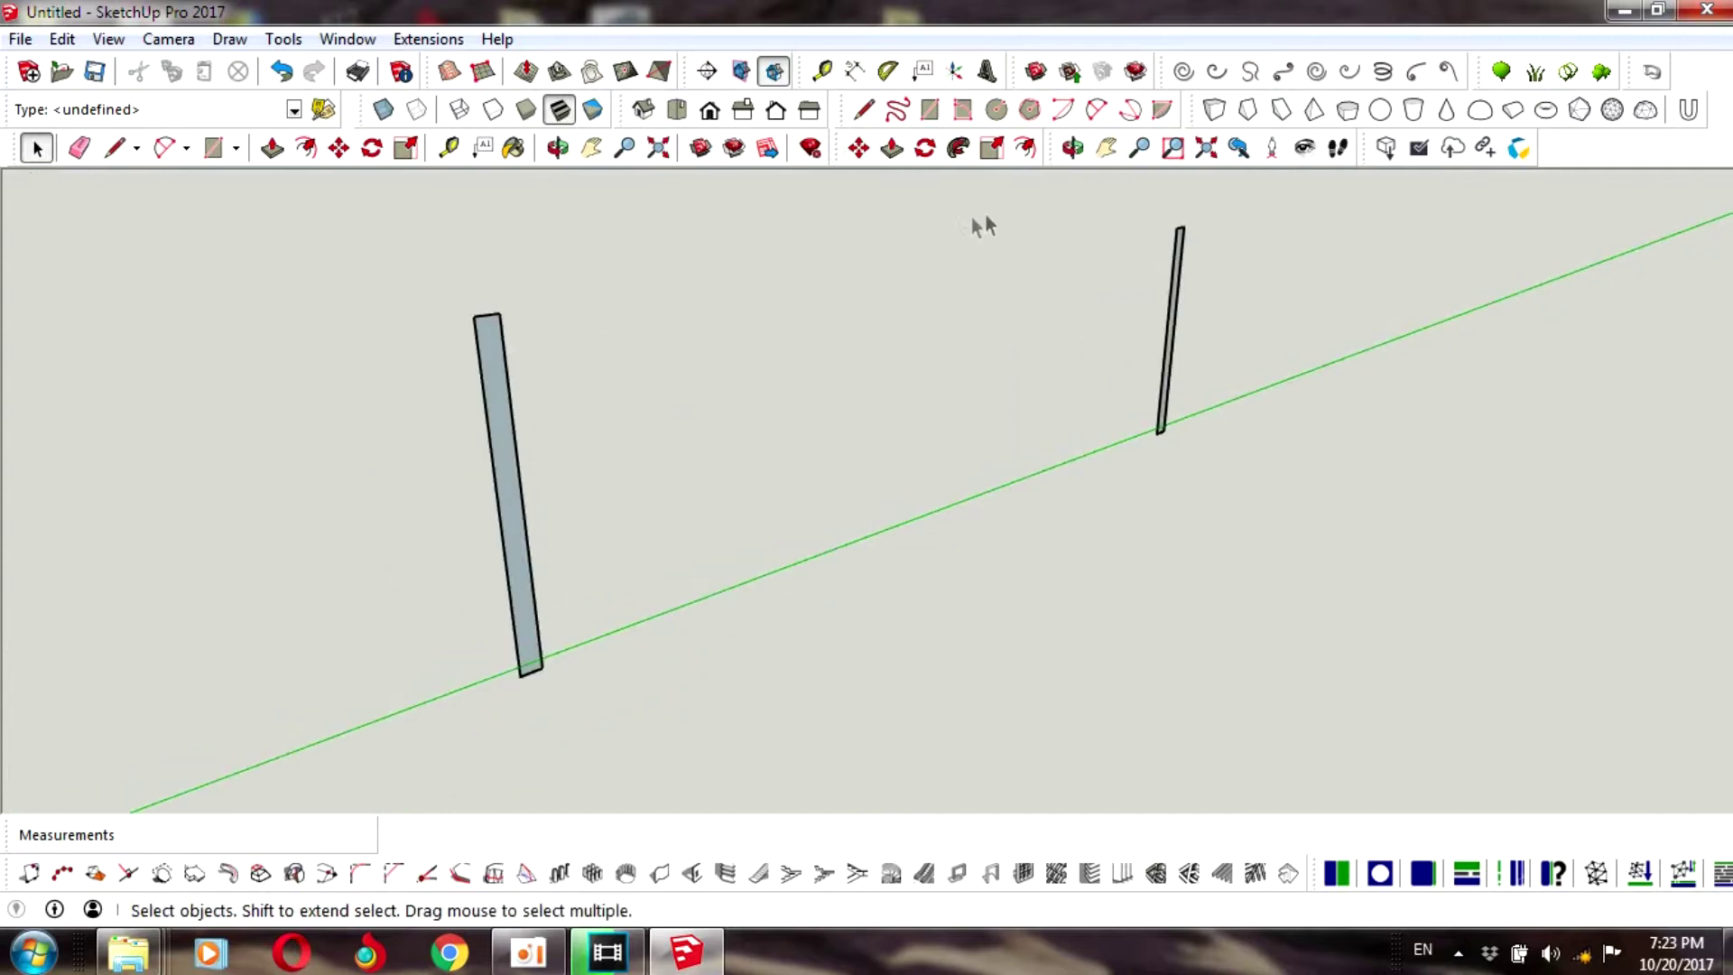
pyautogui.click(892, 149)
pyautogui.moveTo(506, 432); pyautogui.dragTo(650, 546)
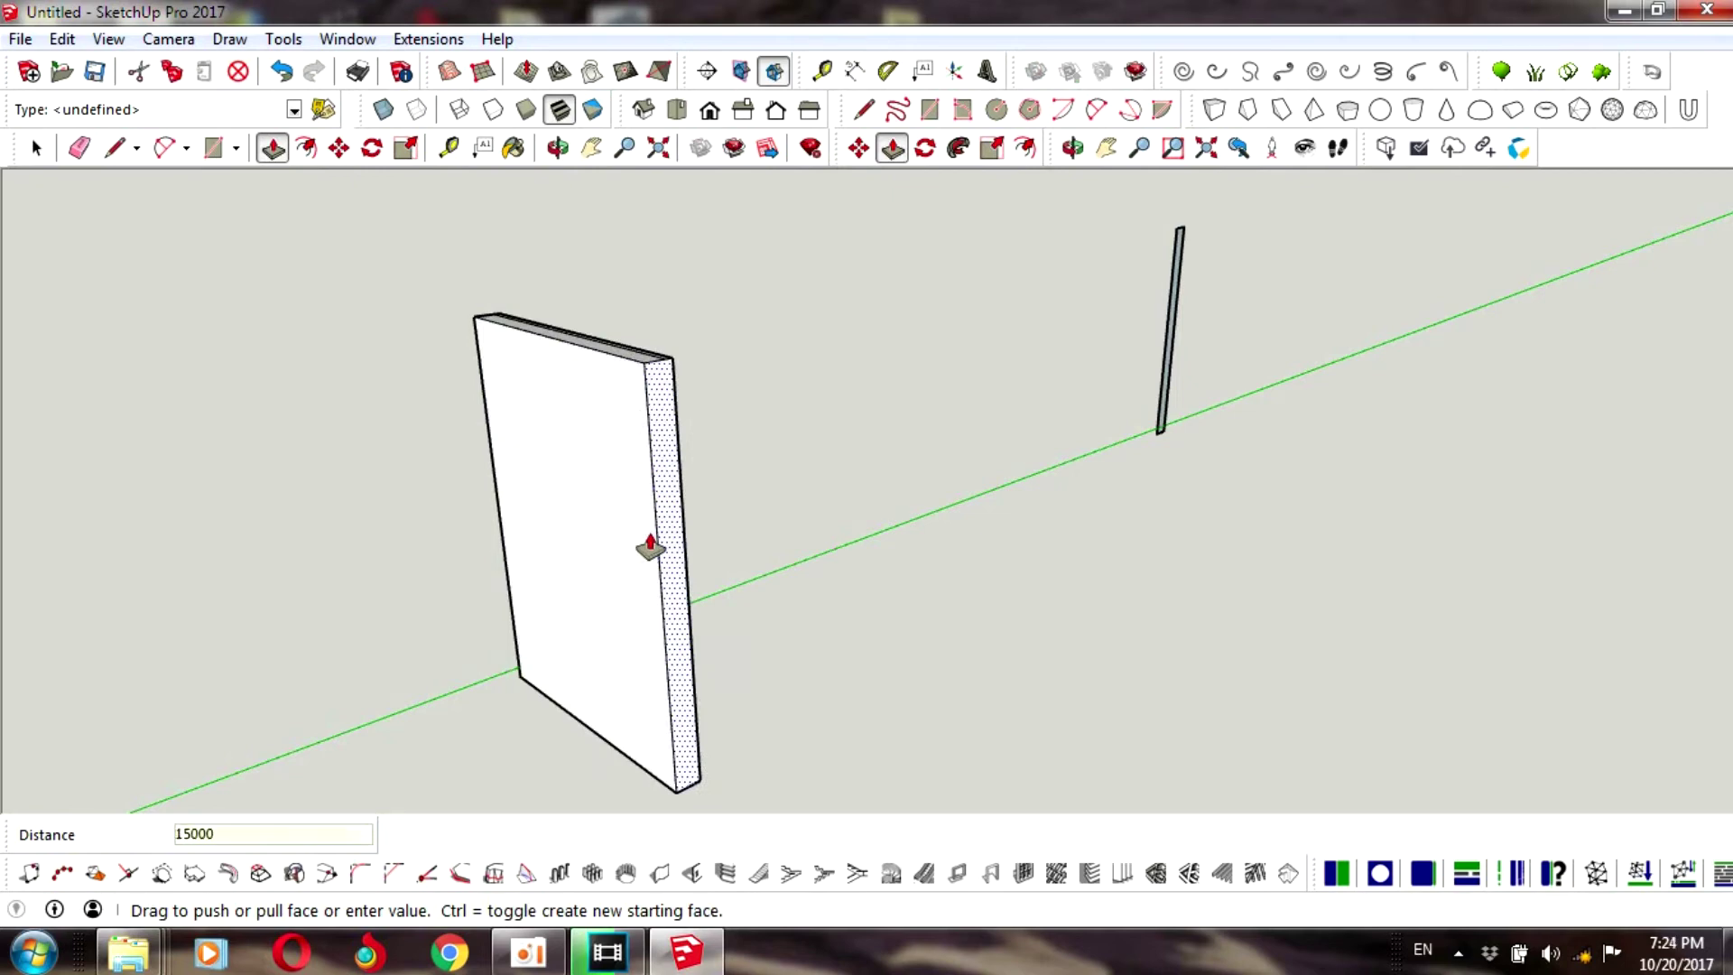
pyautogui.write('1500')
pyautogui.press('Return')
pyautogui.scroll(-5, 659, 506)
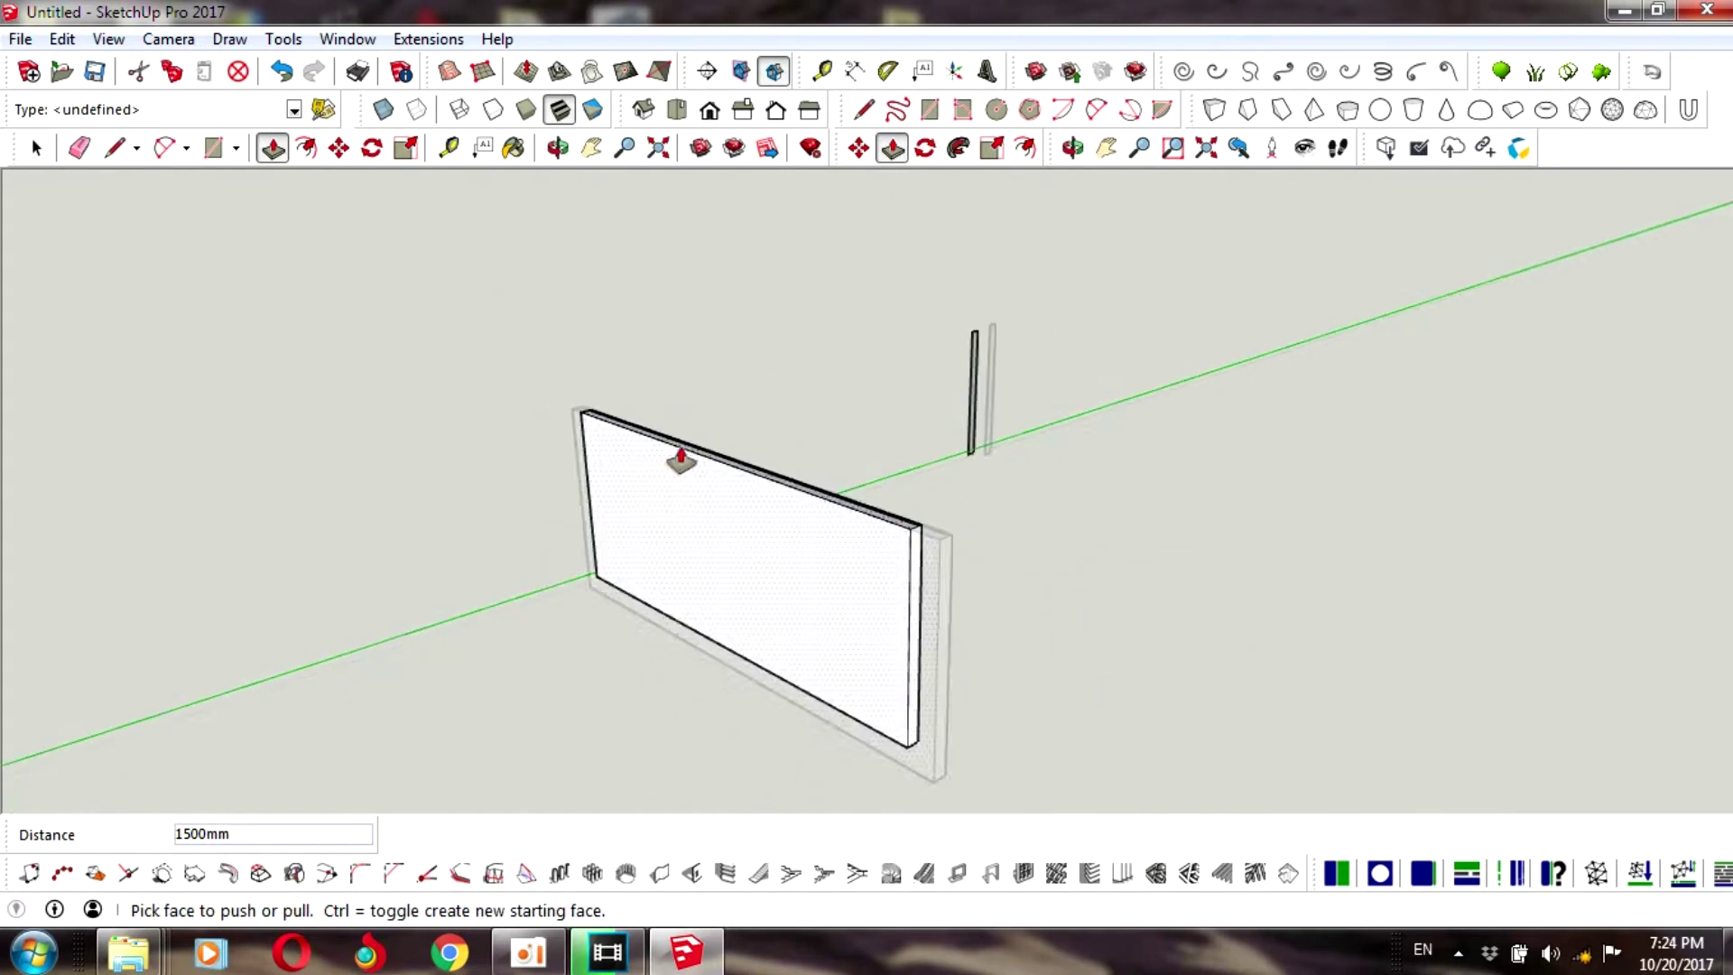
pyautogui.hotkey('ctrl', 'z')
# - Push/pull the post face out 1500 mm into a wide side panel and zoom in on it
pyautogui.moveTo(952, 389); pyautogui.dragTo(1040, 448)
pyautogui.write('1500')
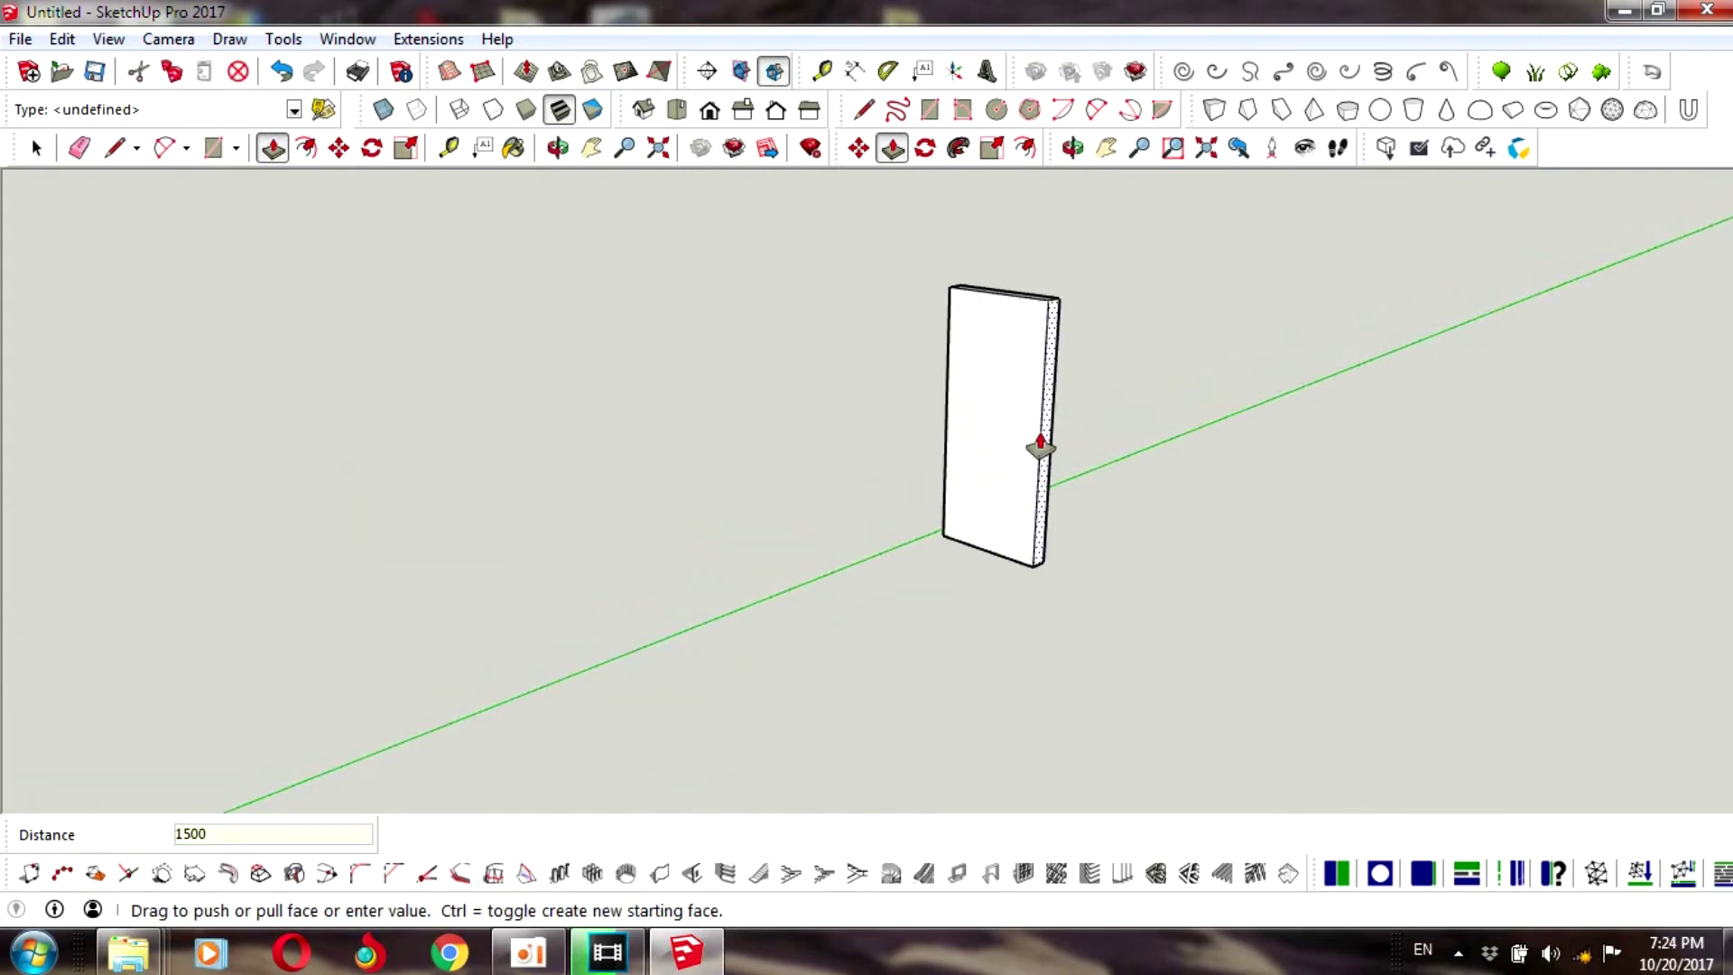
pyautogui.press('Return')
pyautogui.scroll(-3, 1013, 452)
pyautogui.scroll(-3, 700, 483)
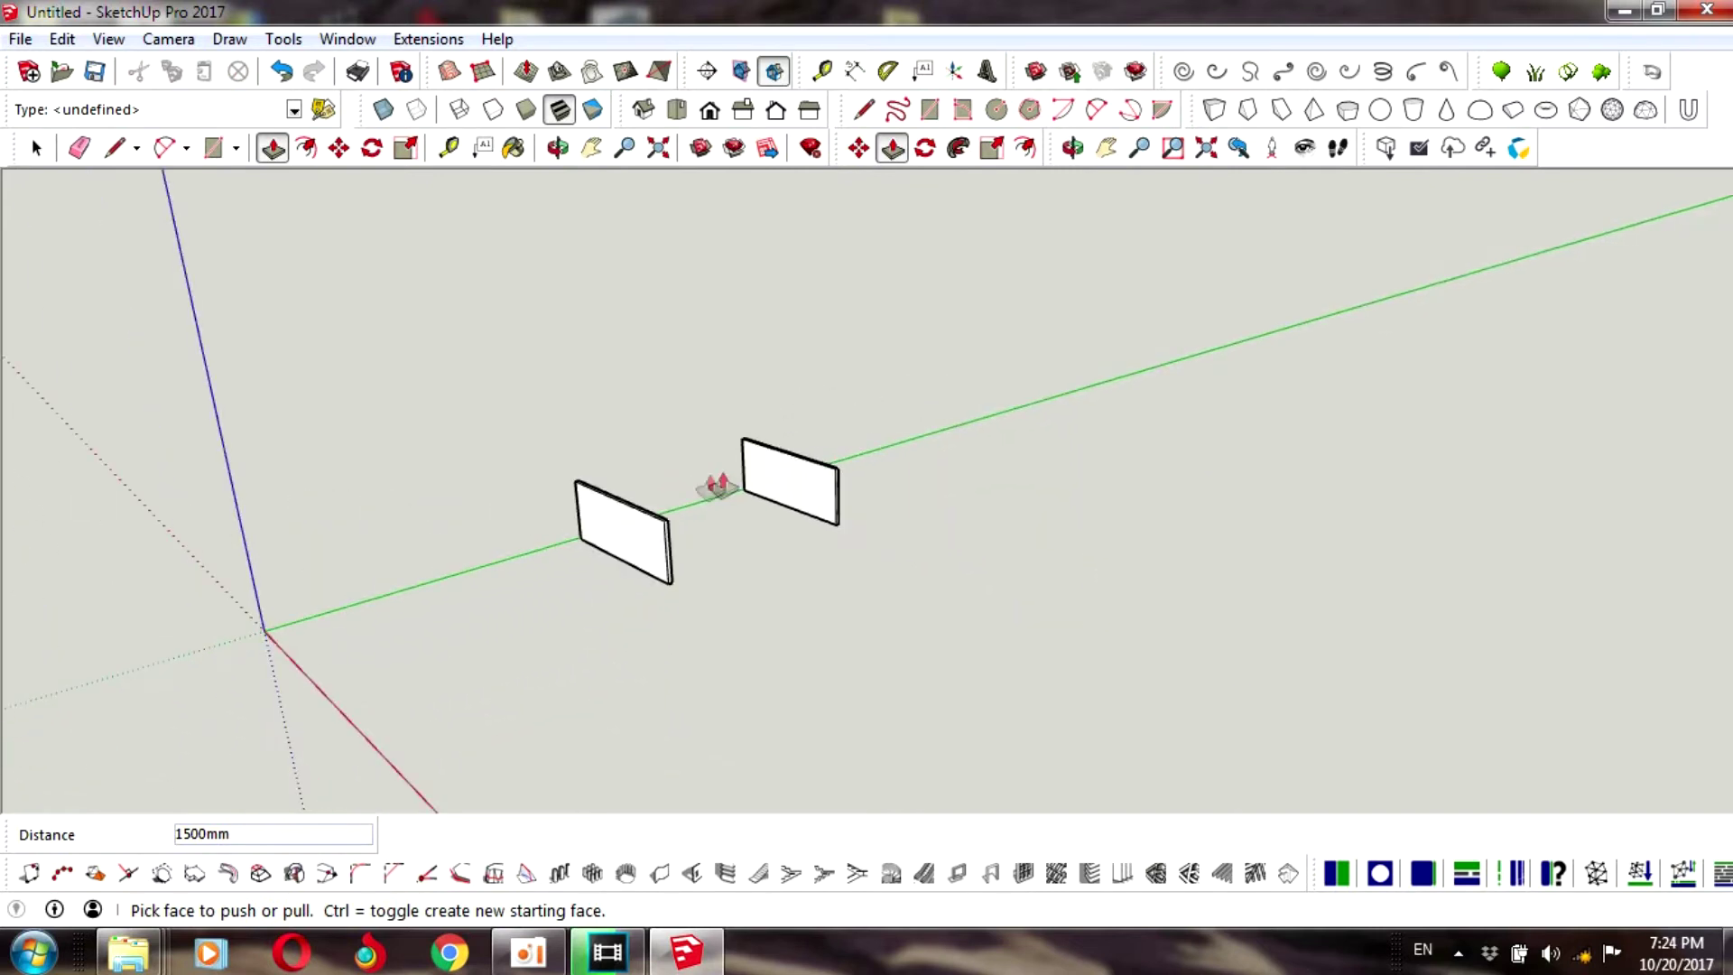
pyautogui.press('space')
pyautogui.scroll(2, 742, 550)
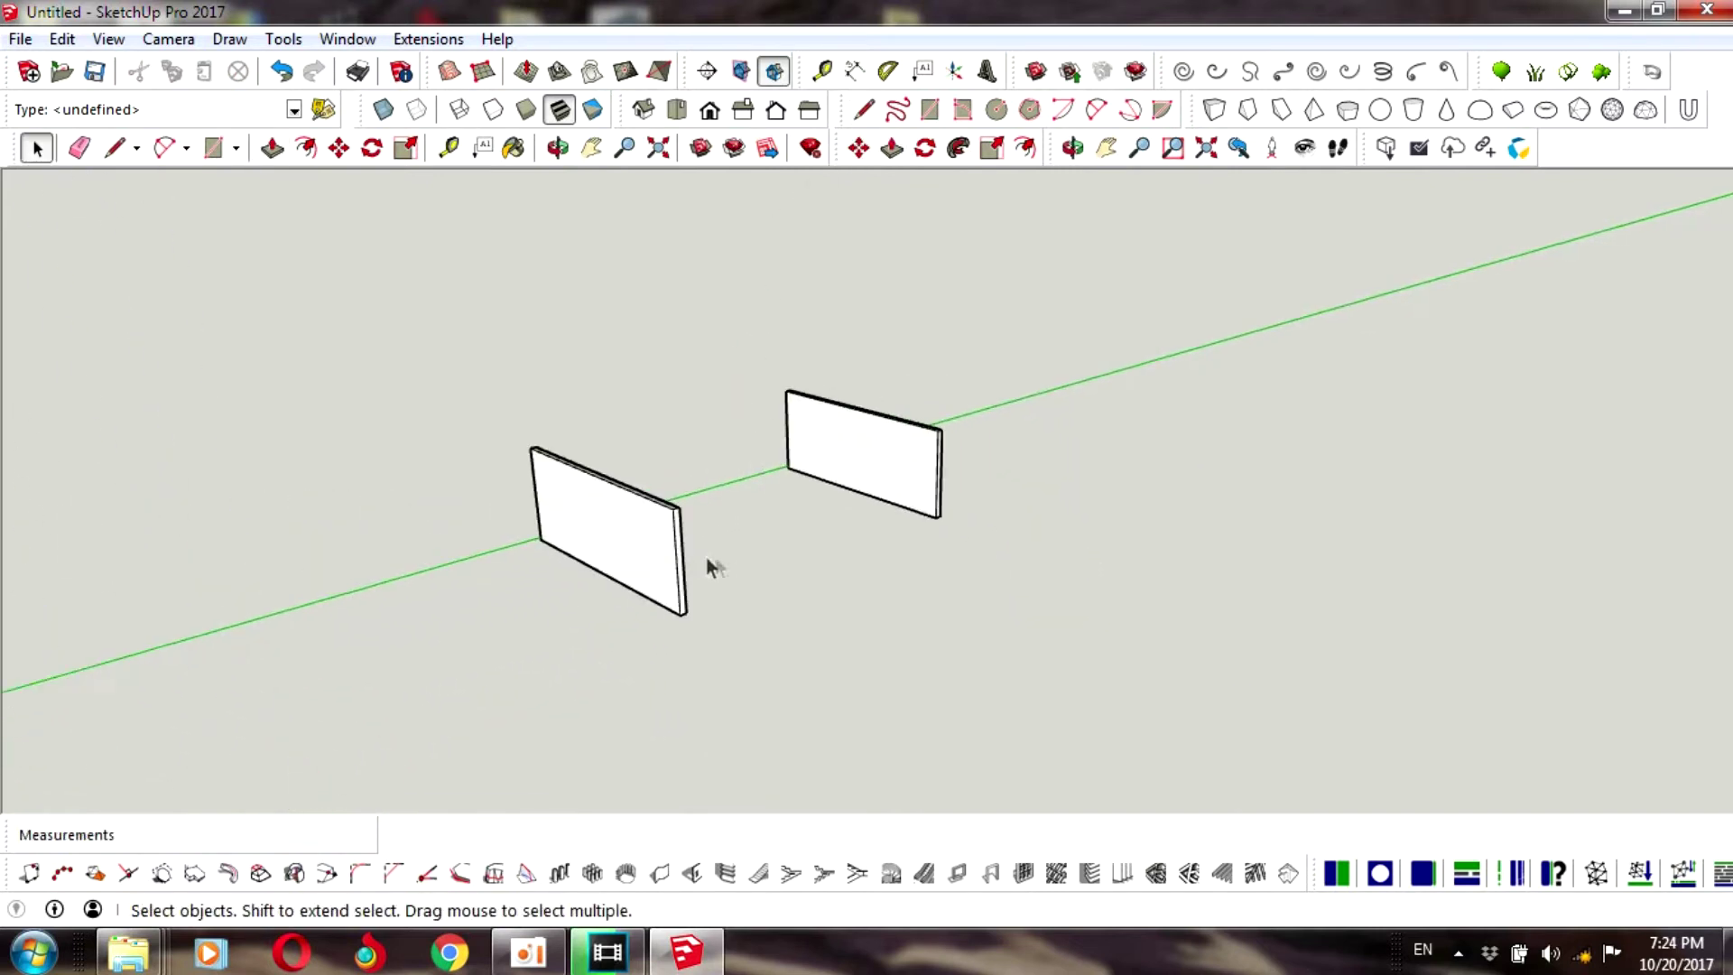
pyautogui.scroll(2, 706, 556)
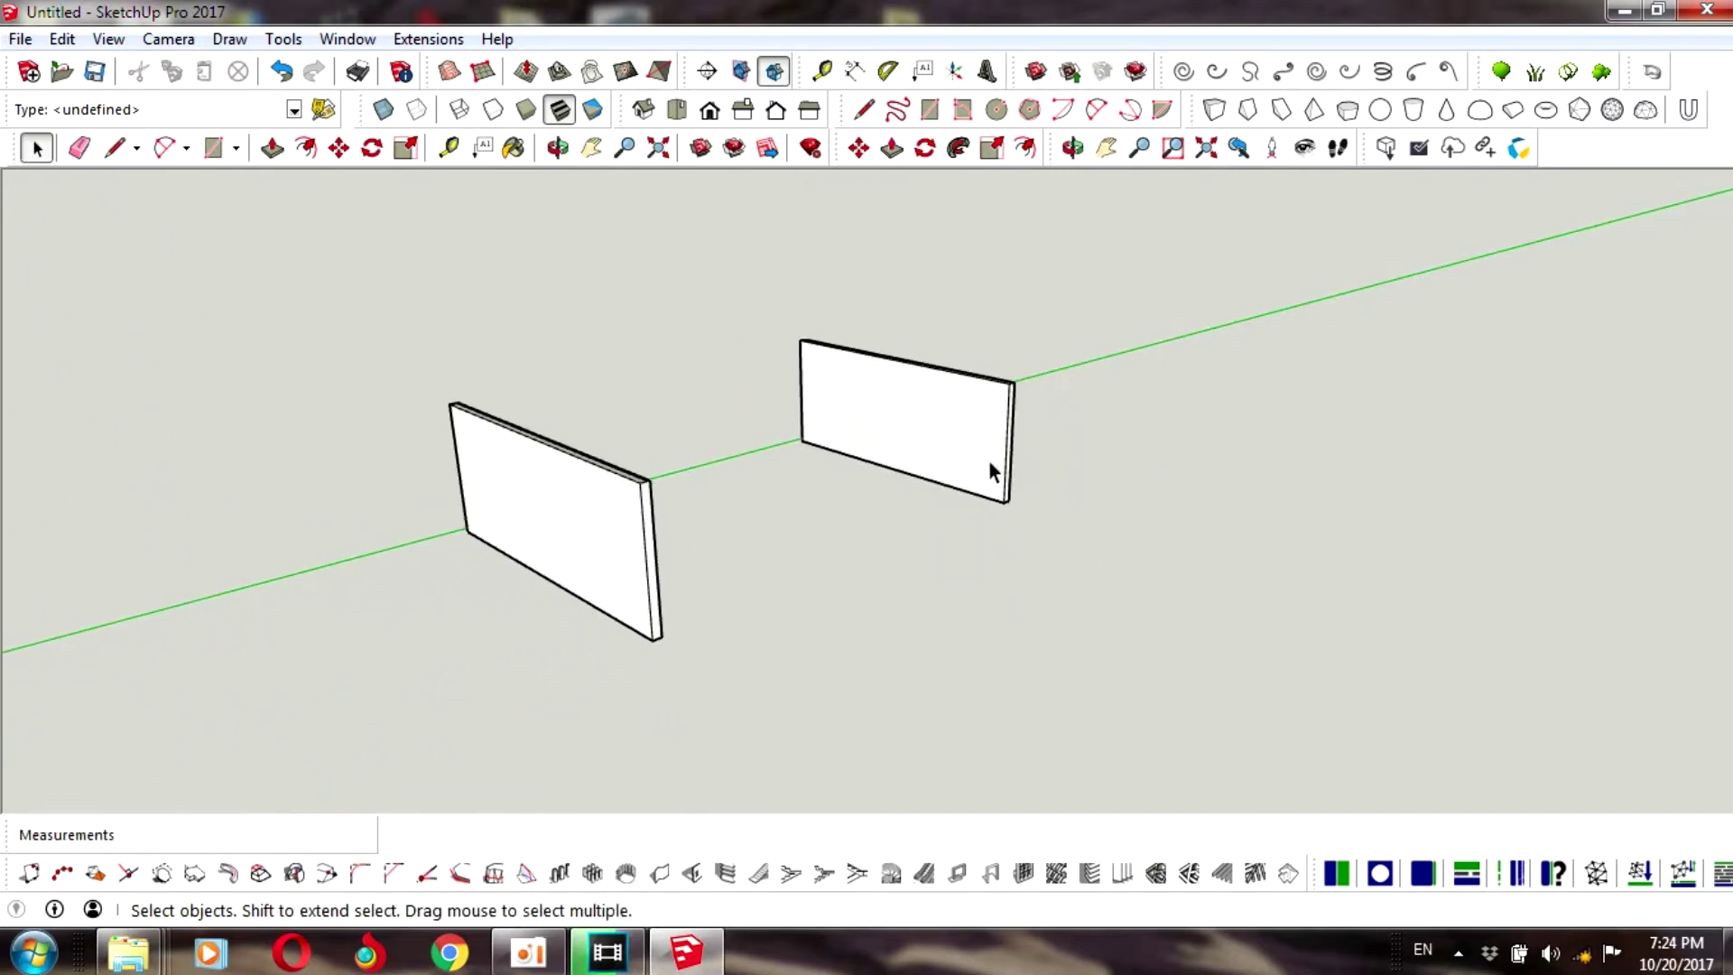
pyautogui.scroll(2, 990, 461)
pyautogui.scroll(1, 991, 455)
pyautogui.scroll(2, 1002, 448)
pyautogui.scroll(1, 1011, 454)
pyautogui.scroll(-2, 1010, 447)
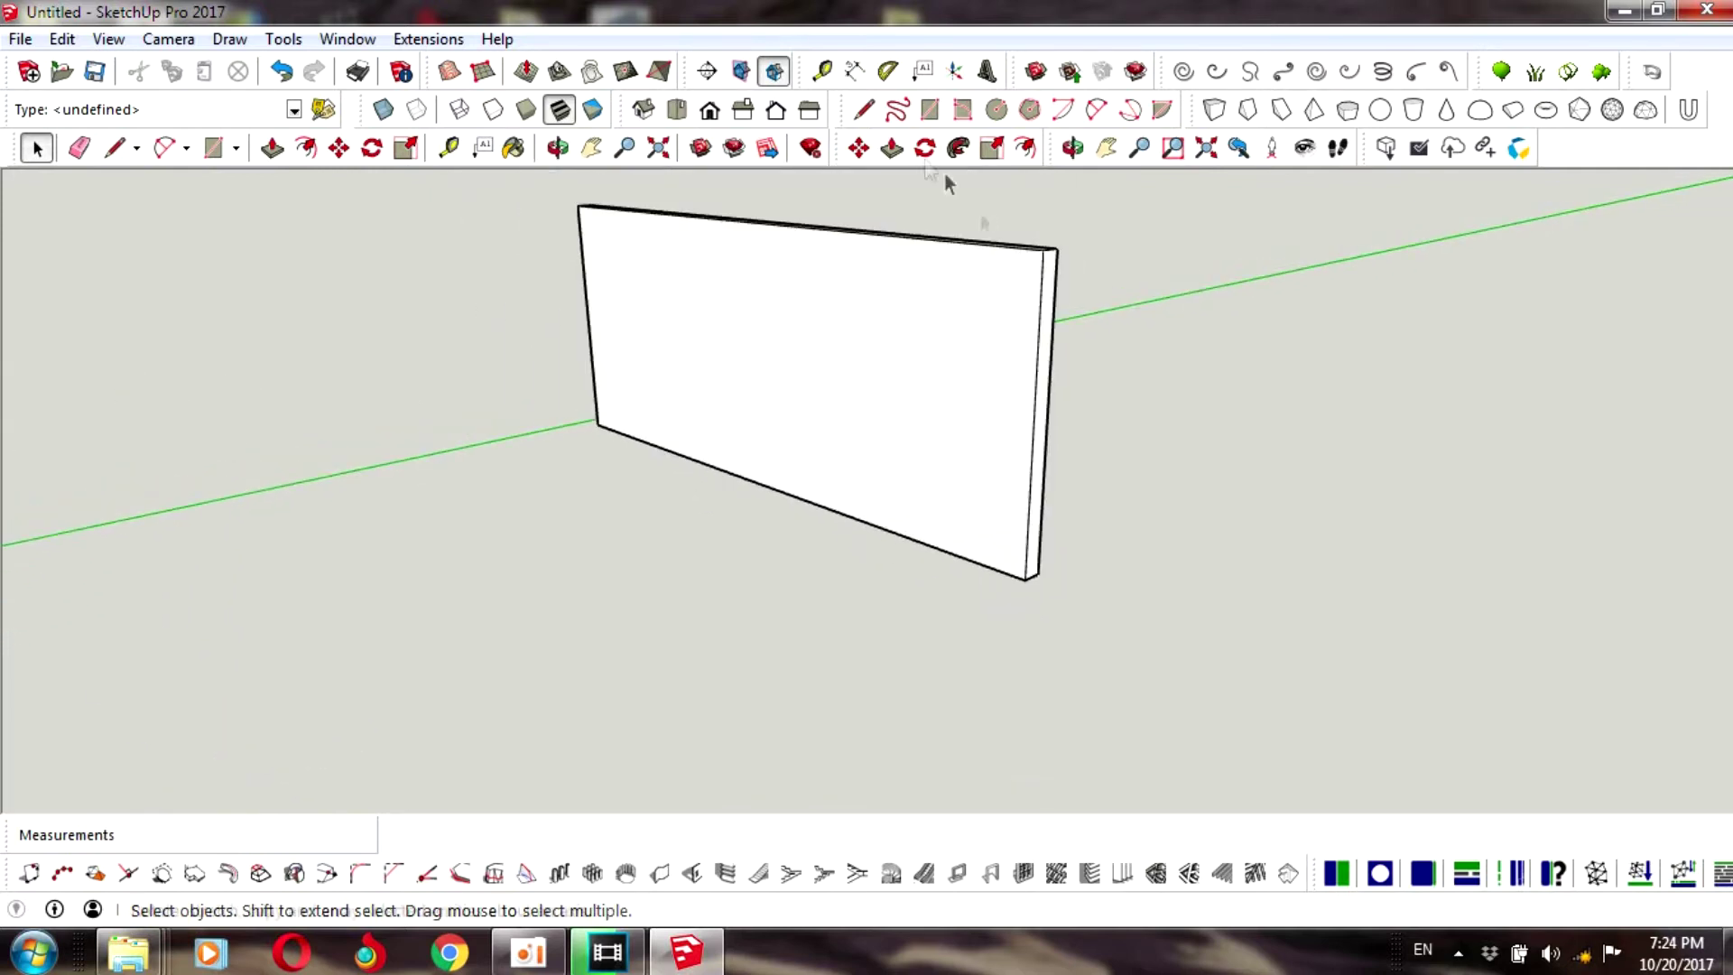
# - Draw a horizontal dividing line edge to edge across the first panel's face
pyautogui.press('l')
pyautogui.click(1033, 424)
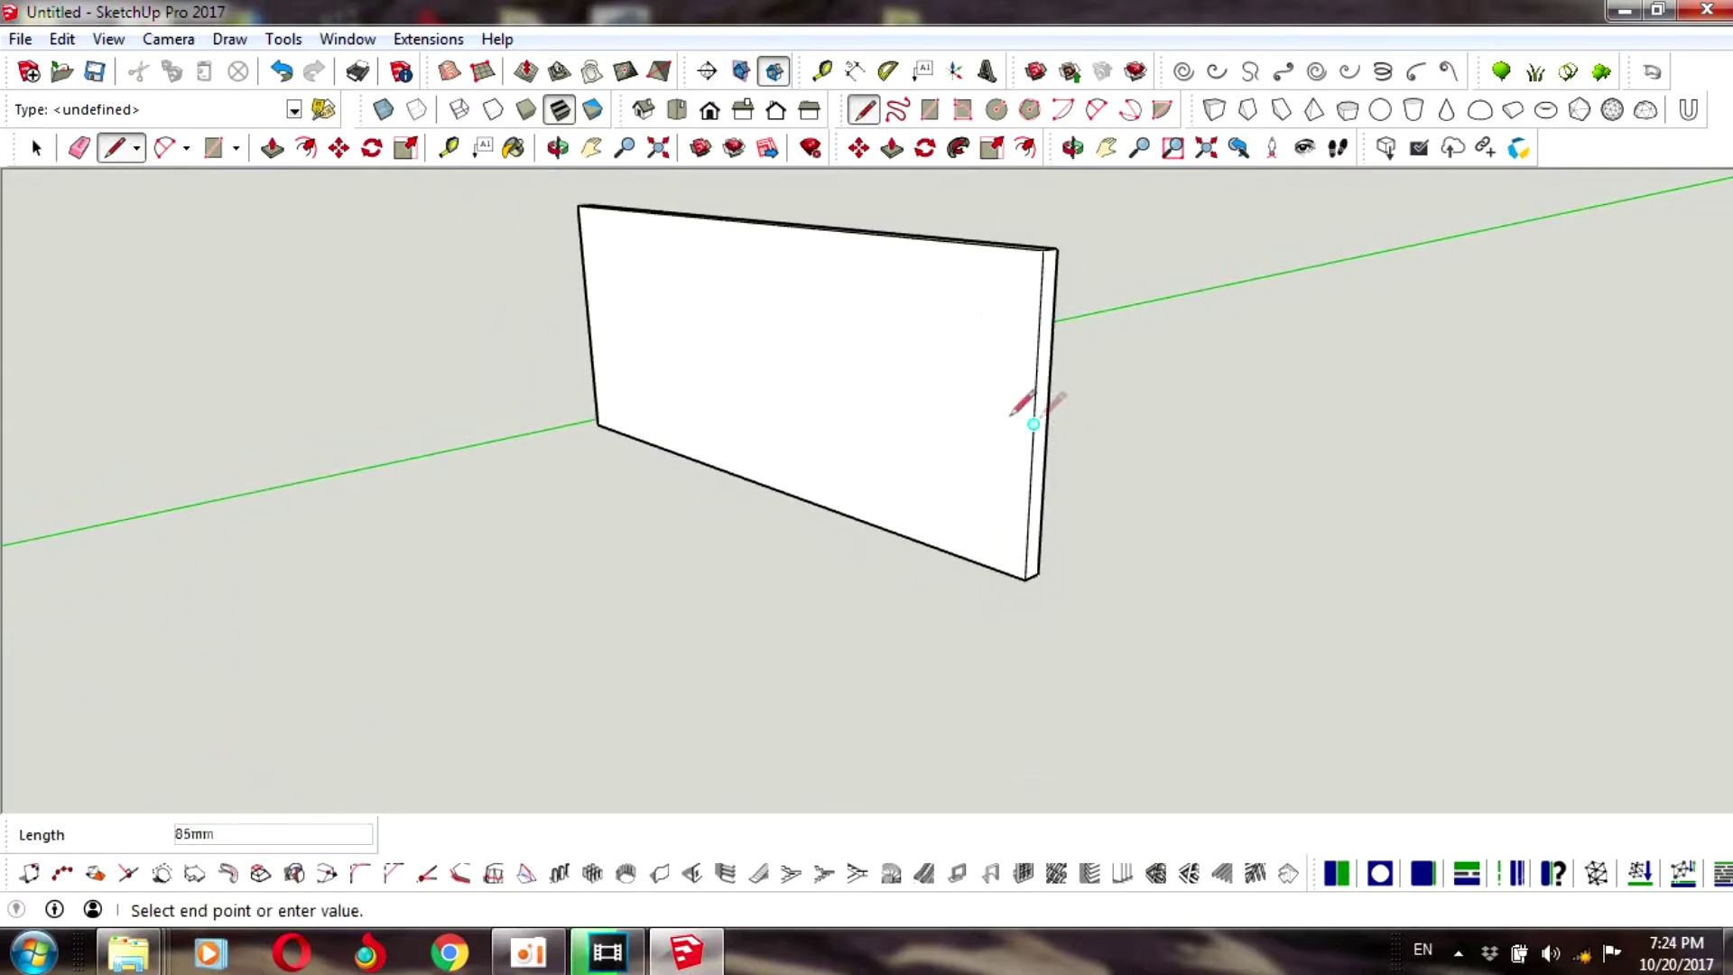
pyautogui.click(587, 313)
pyautogui.scroll(-2, 589, 321)
pyautogui.scroll(-2, 588, 322)
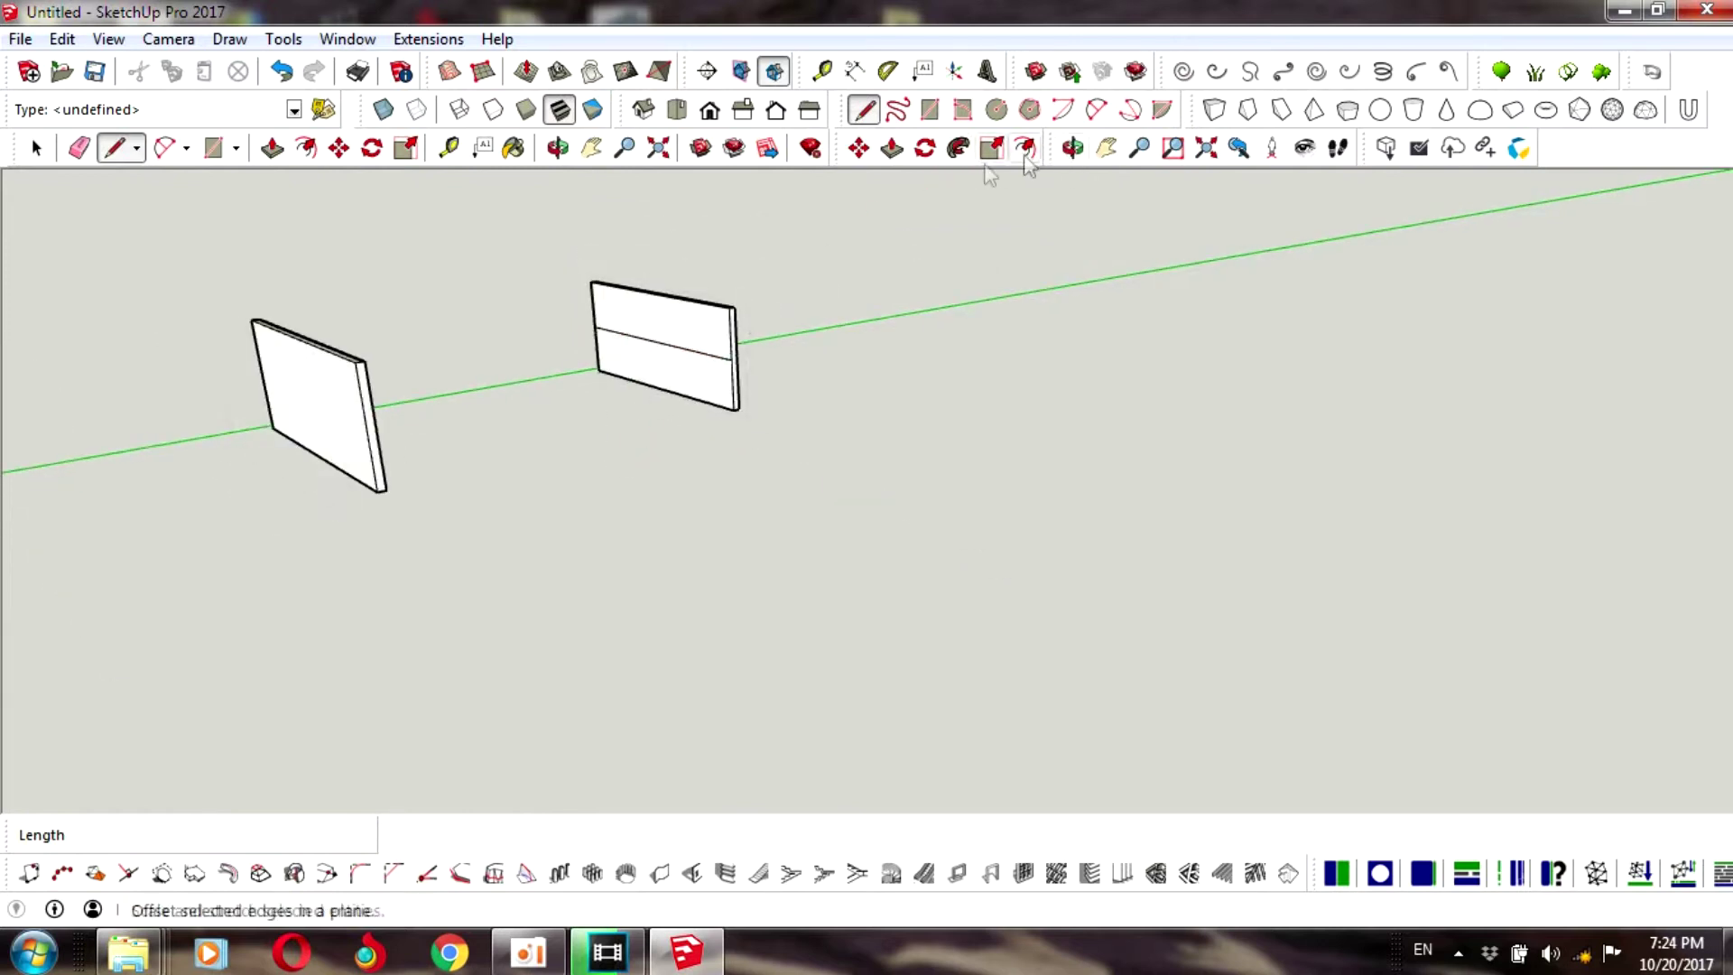
# - Orbit to the other panel and draw a dividing line across its face
pyautogui.click(1073, 147)
pyautogui.moveTo(619, 437)
pyautogui.mouseDown()
pyautogui.moveTo(193, 561)
pyautogui.moveTo(599, 251)
pyautogui.mouseUp()
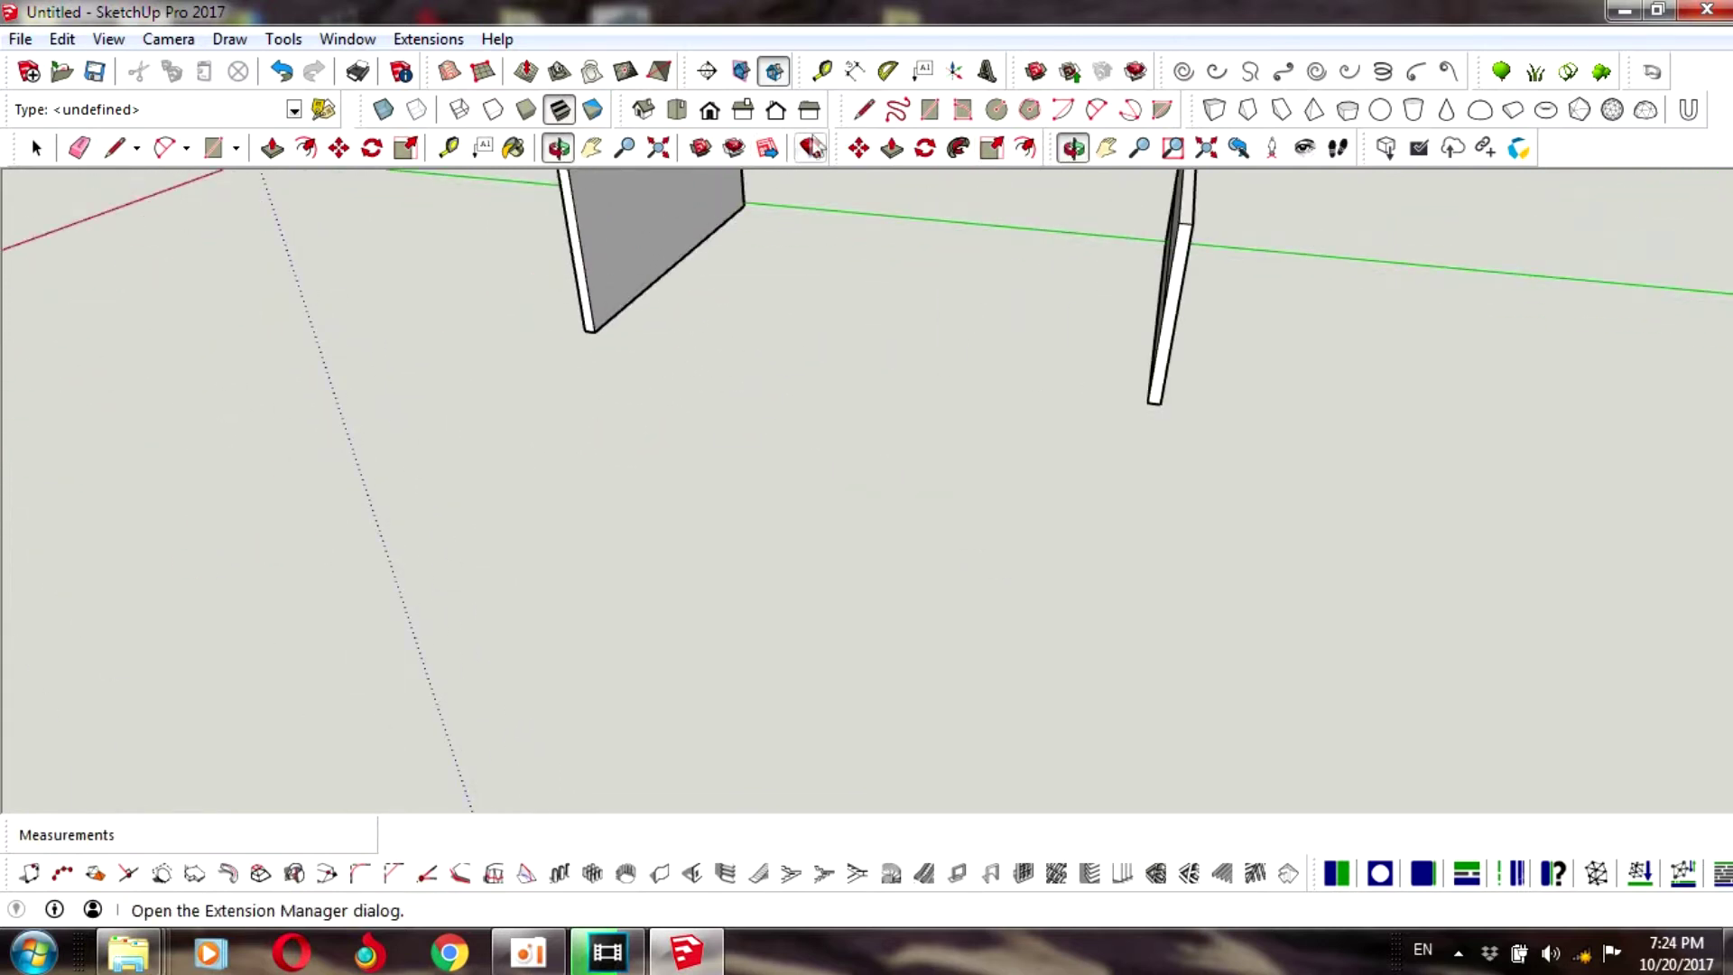
pyautogui.click(864, 110)
pyautogui.scroll(1, 582, 254)
pyautogui.scroll(-3, 582, 253)
pyautogui.scroll(-2, 582, 253)
pyautogui.click(582, 254)
pyautogui.click(696, 187)
pyautogui.click(34, 145)
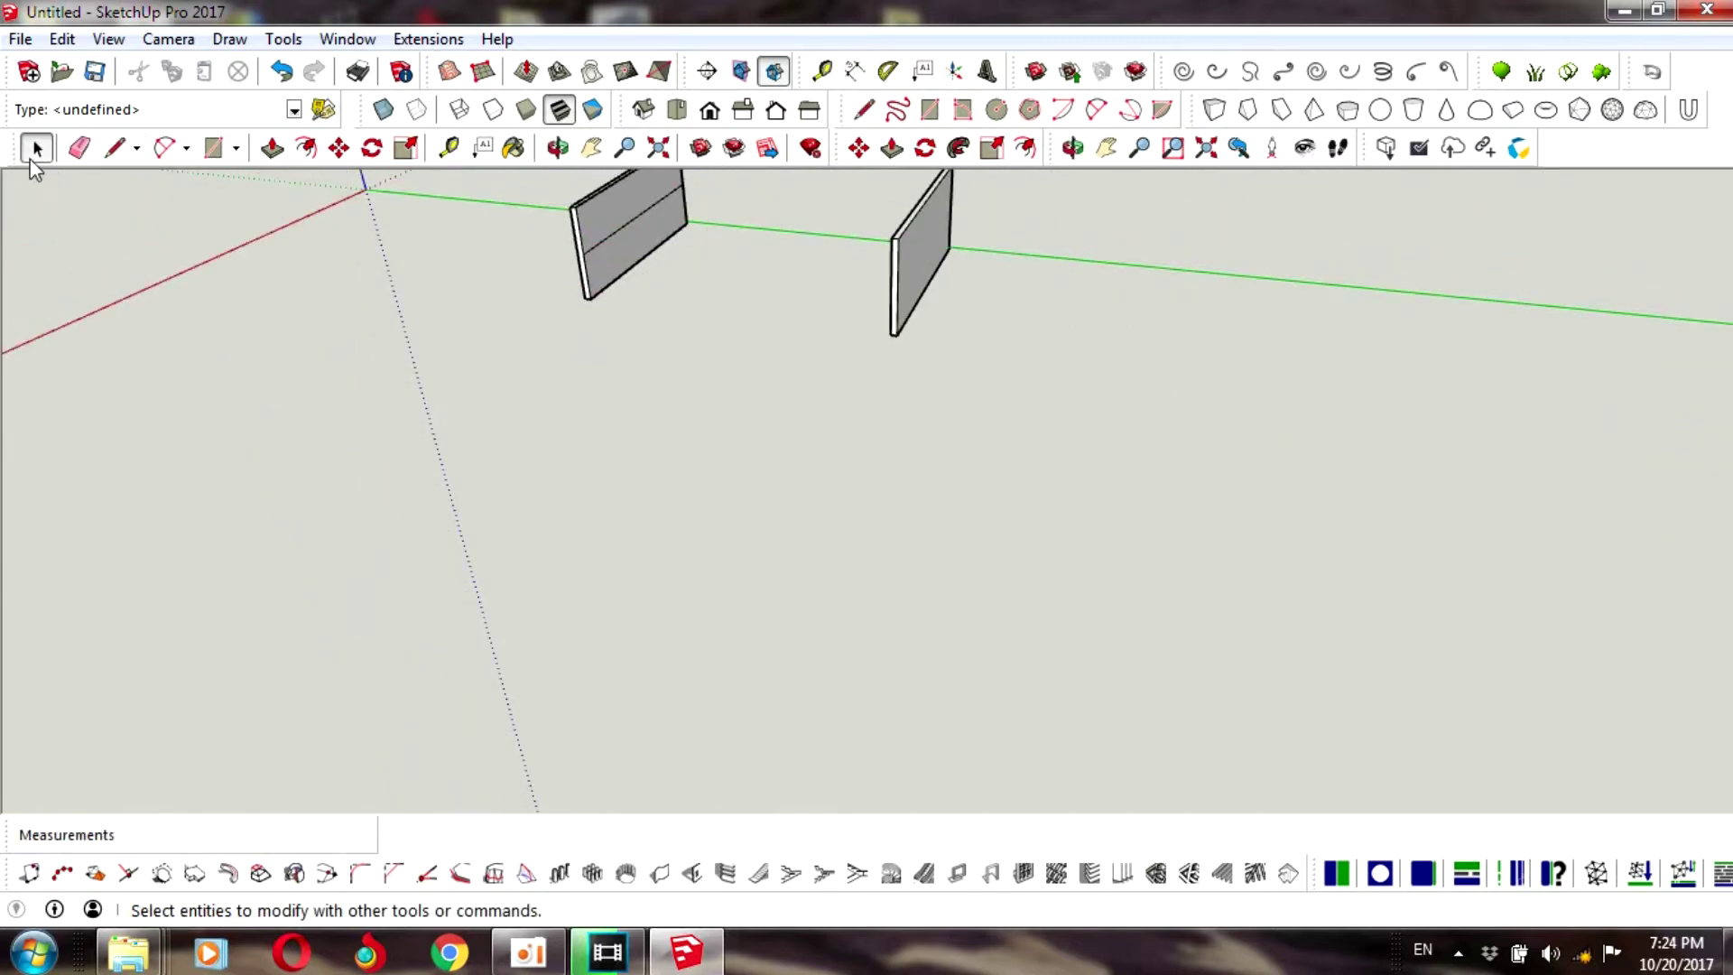
pyautogui.scroll(1, 916, 294)
pyautogui.scroll(2, 519, 231)
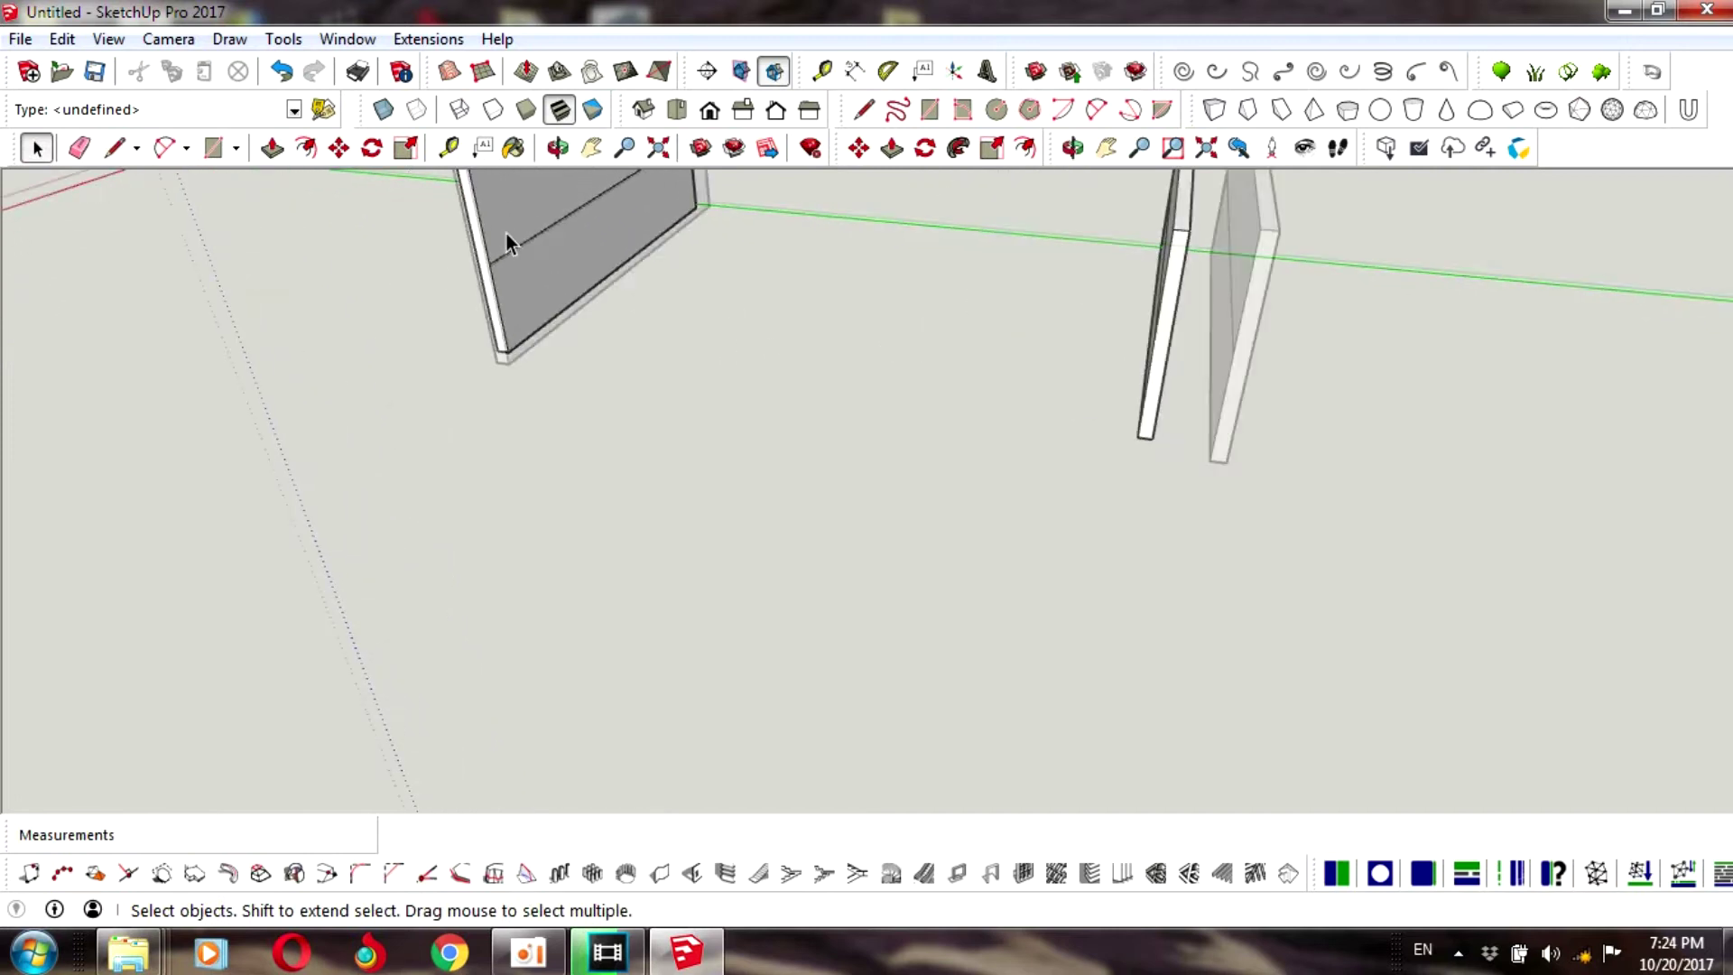
pyautogui.scroll(2, 504, 239)
# - Orbit to the panel's end edge and make a first, cancelled attempt at the outline
pyautogui.click(1072, 147)
pyautogui.moveTo(832, 325); pyautogui.dragTo(441, 239)
pyautogui.scroll(3, 441, 238)
pyautogui.scroll(-1, 472, 247)
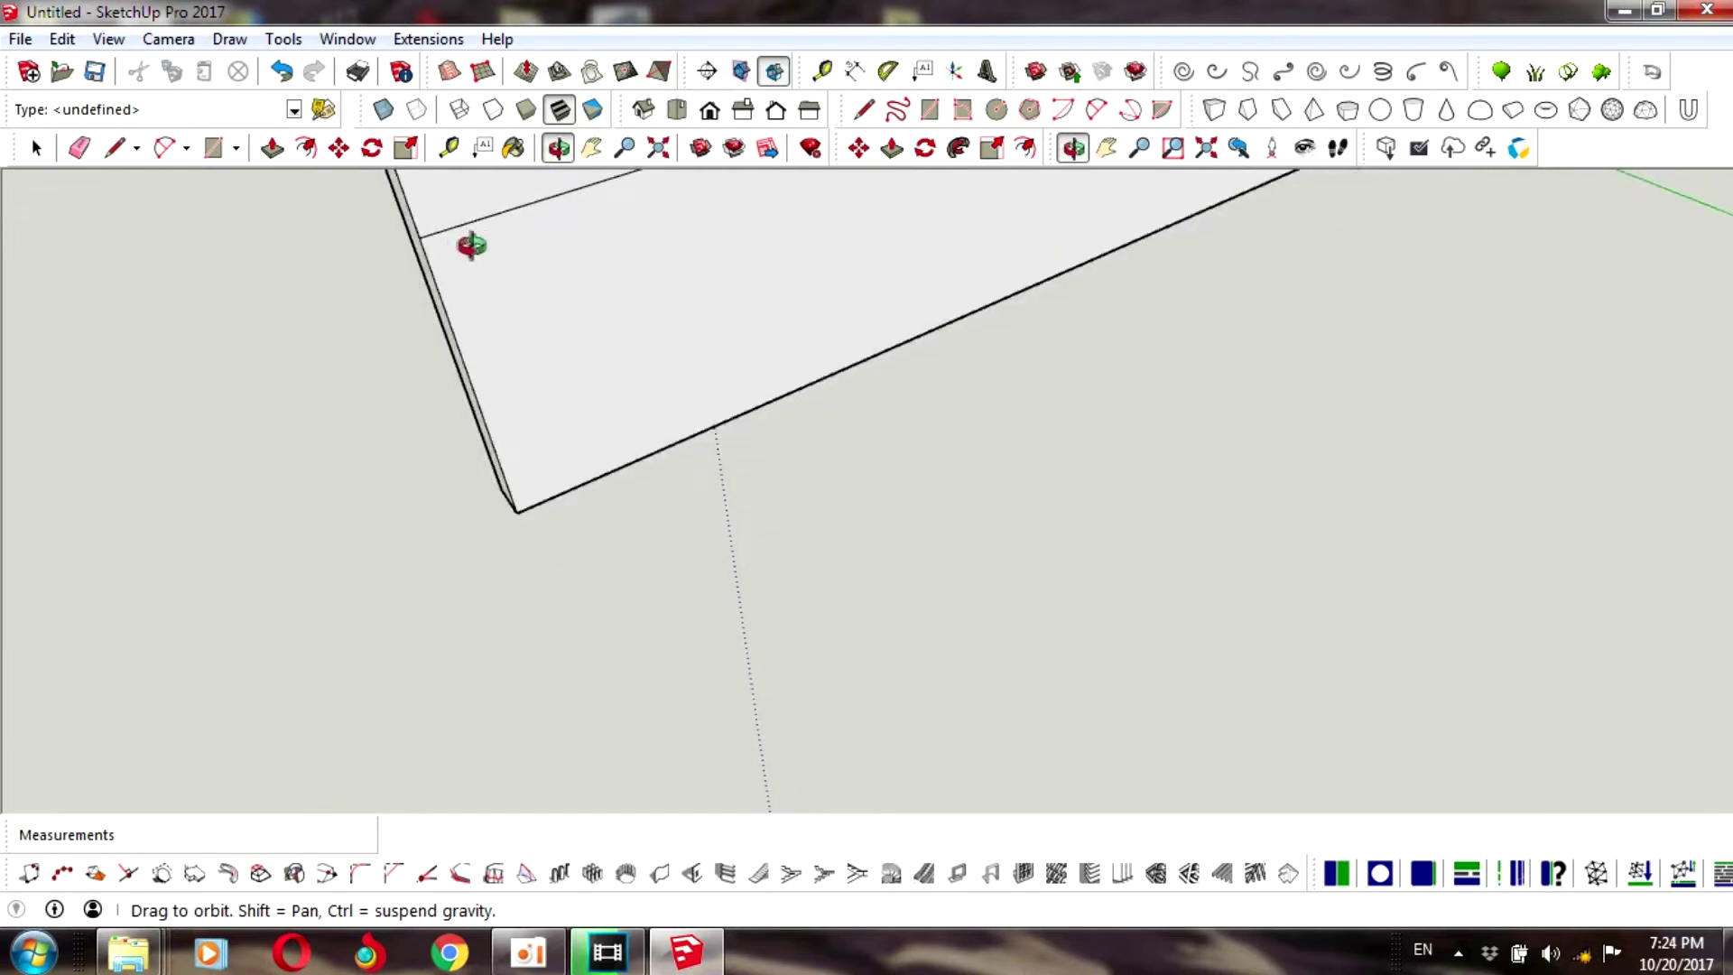
pyautogui.scroll(2, 433, 217)
pyautogui.scroll(2, 433, 217)
pyautogui.scroll(2, 434, 230)
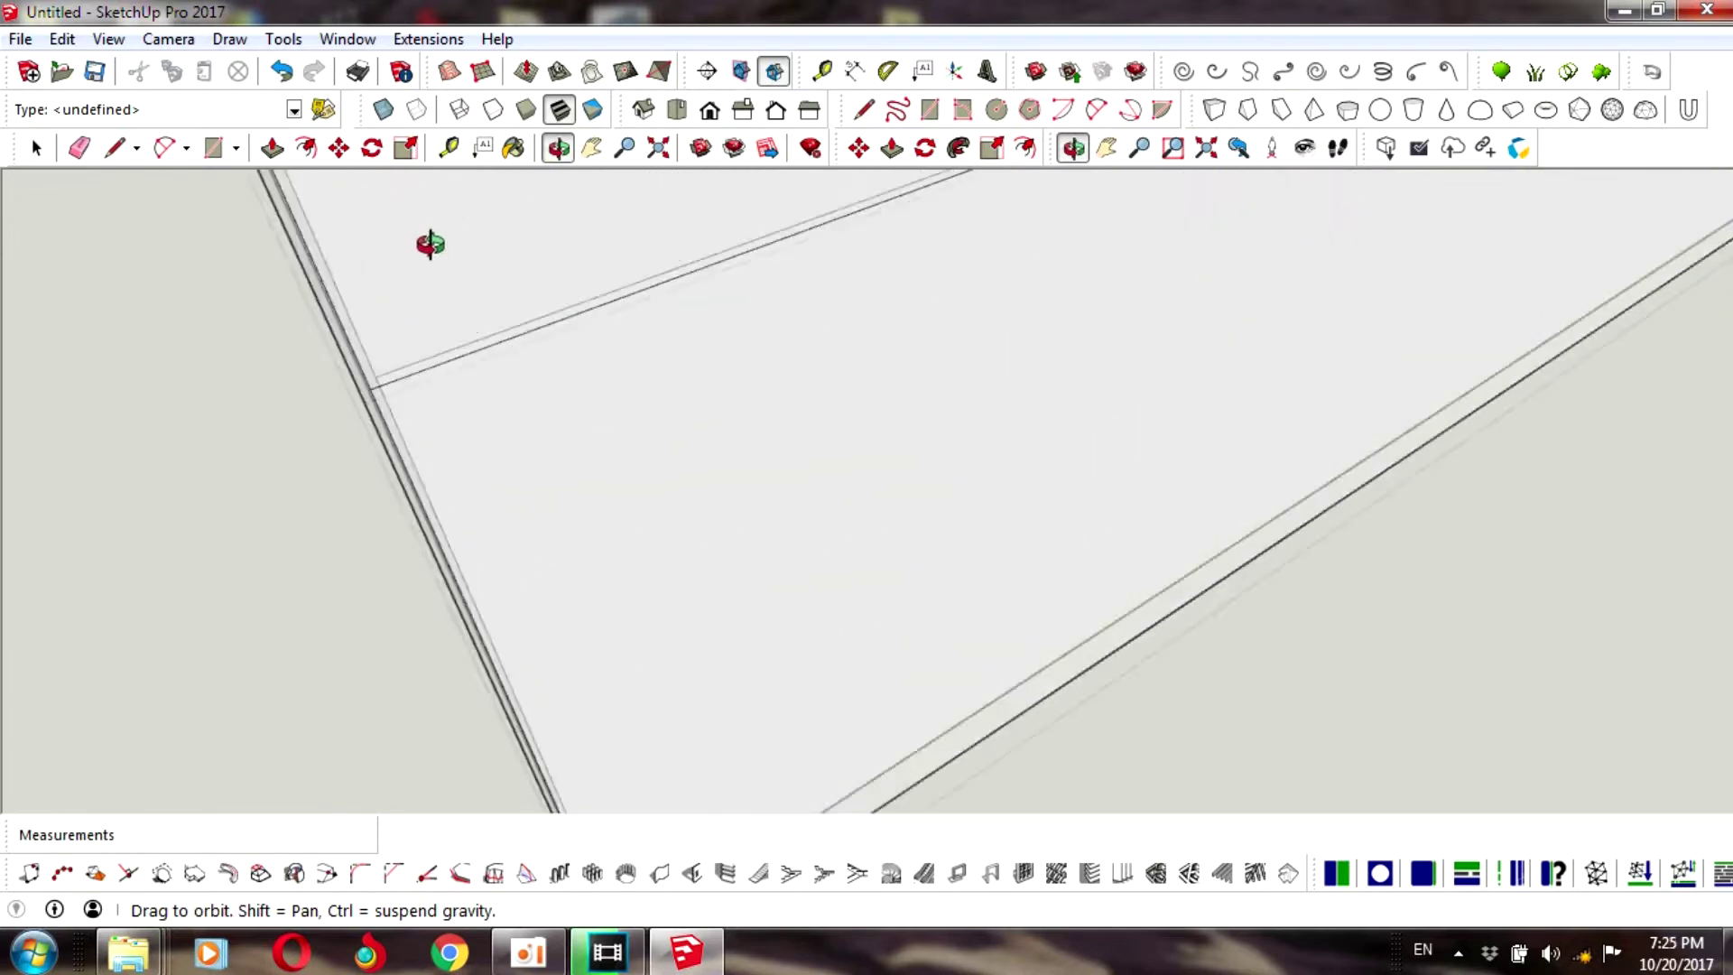
pyautogui.click(864, 111)
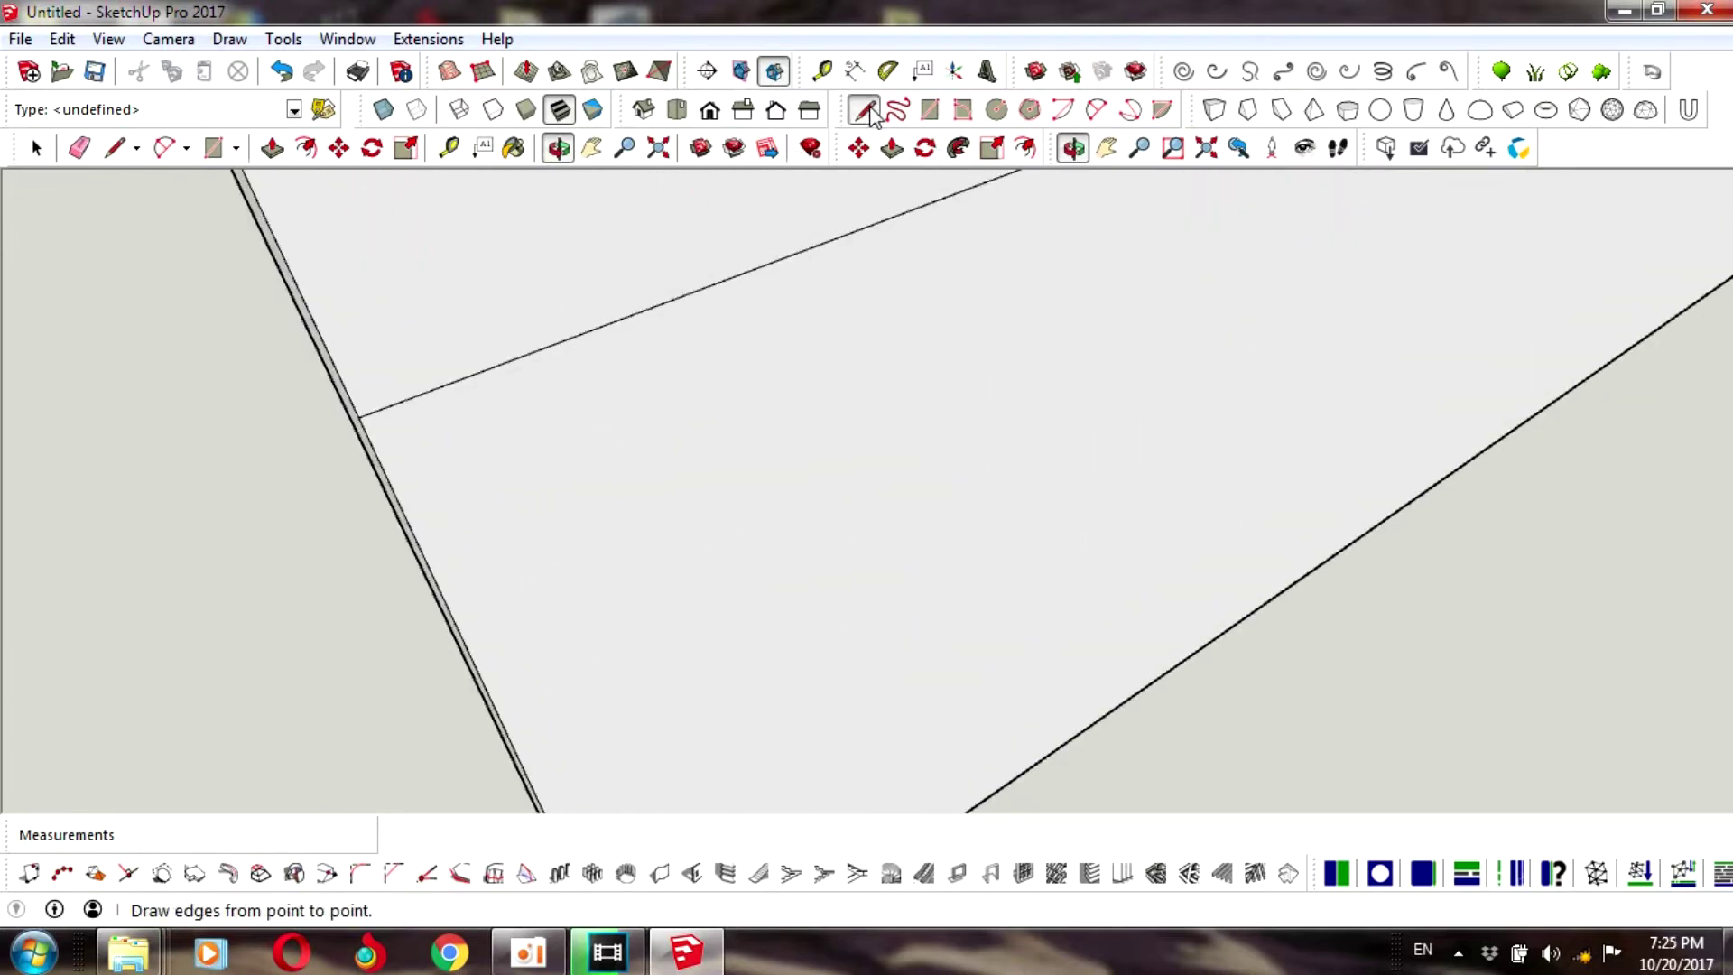
pyautogui.click(359, 417)
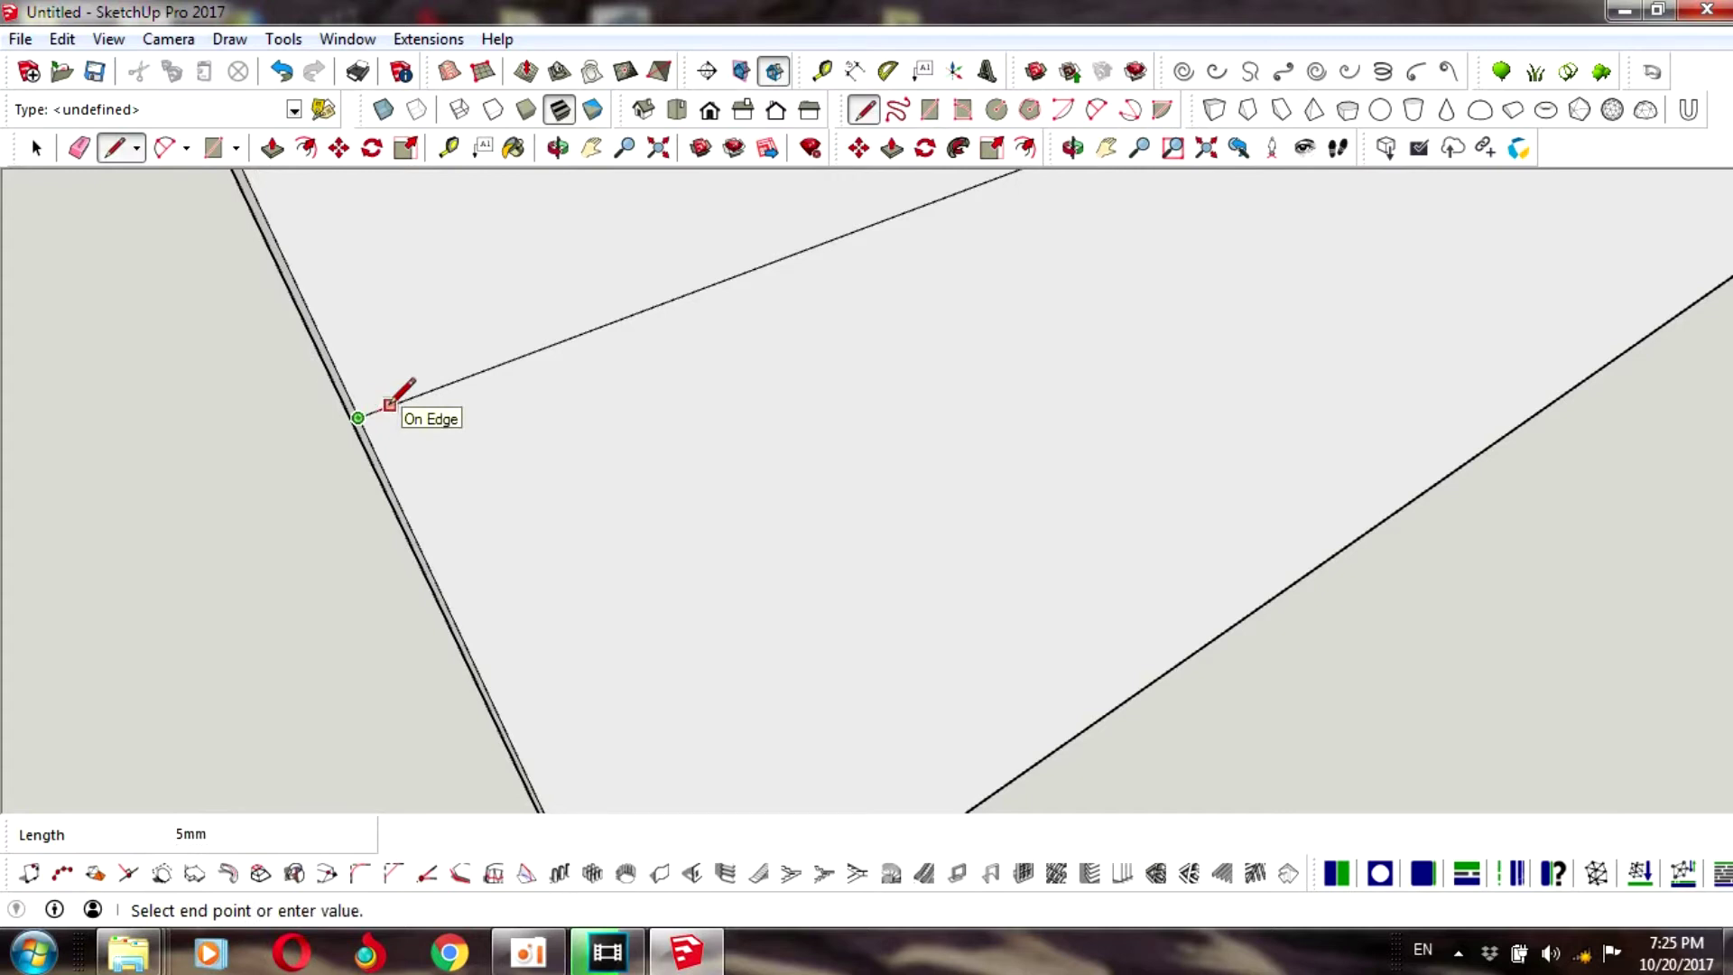
pyautogui.write('0')
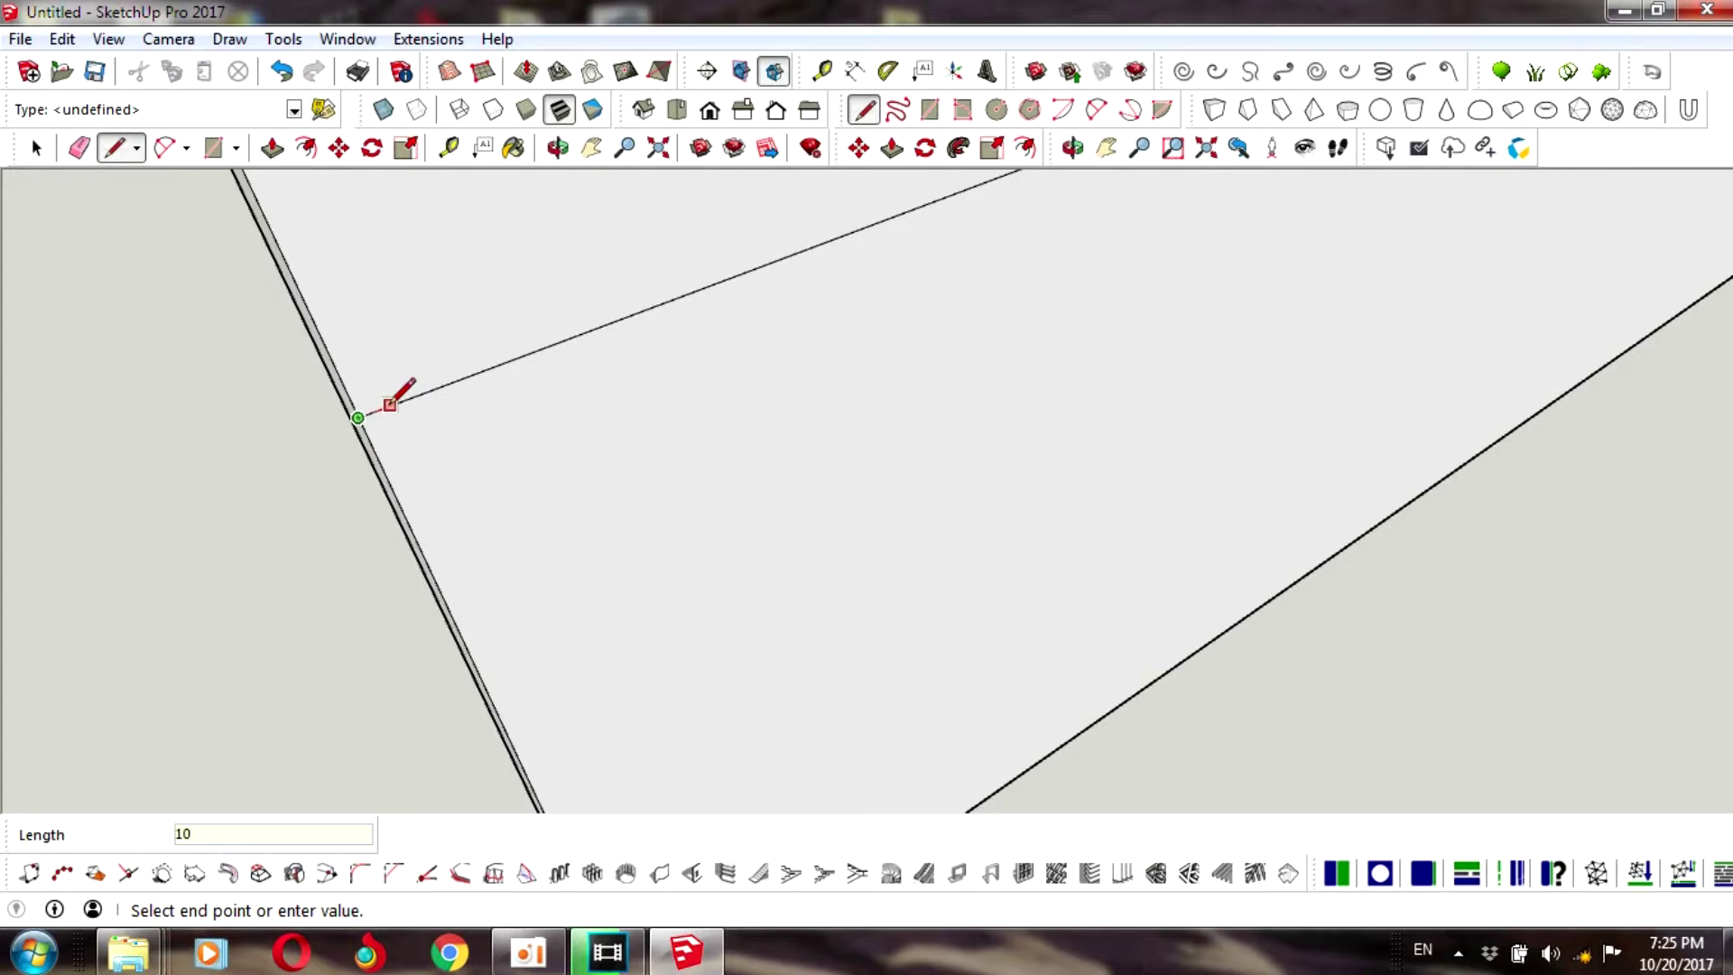
pyautogui.write('15')
pyautogui.press('Return')
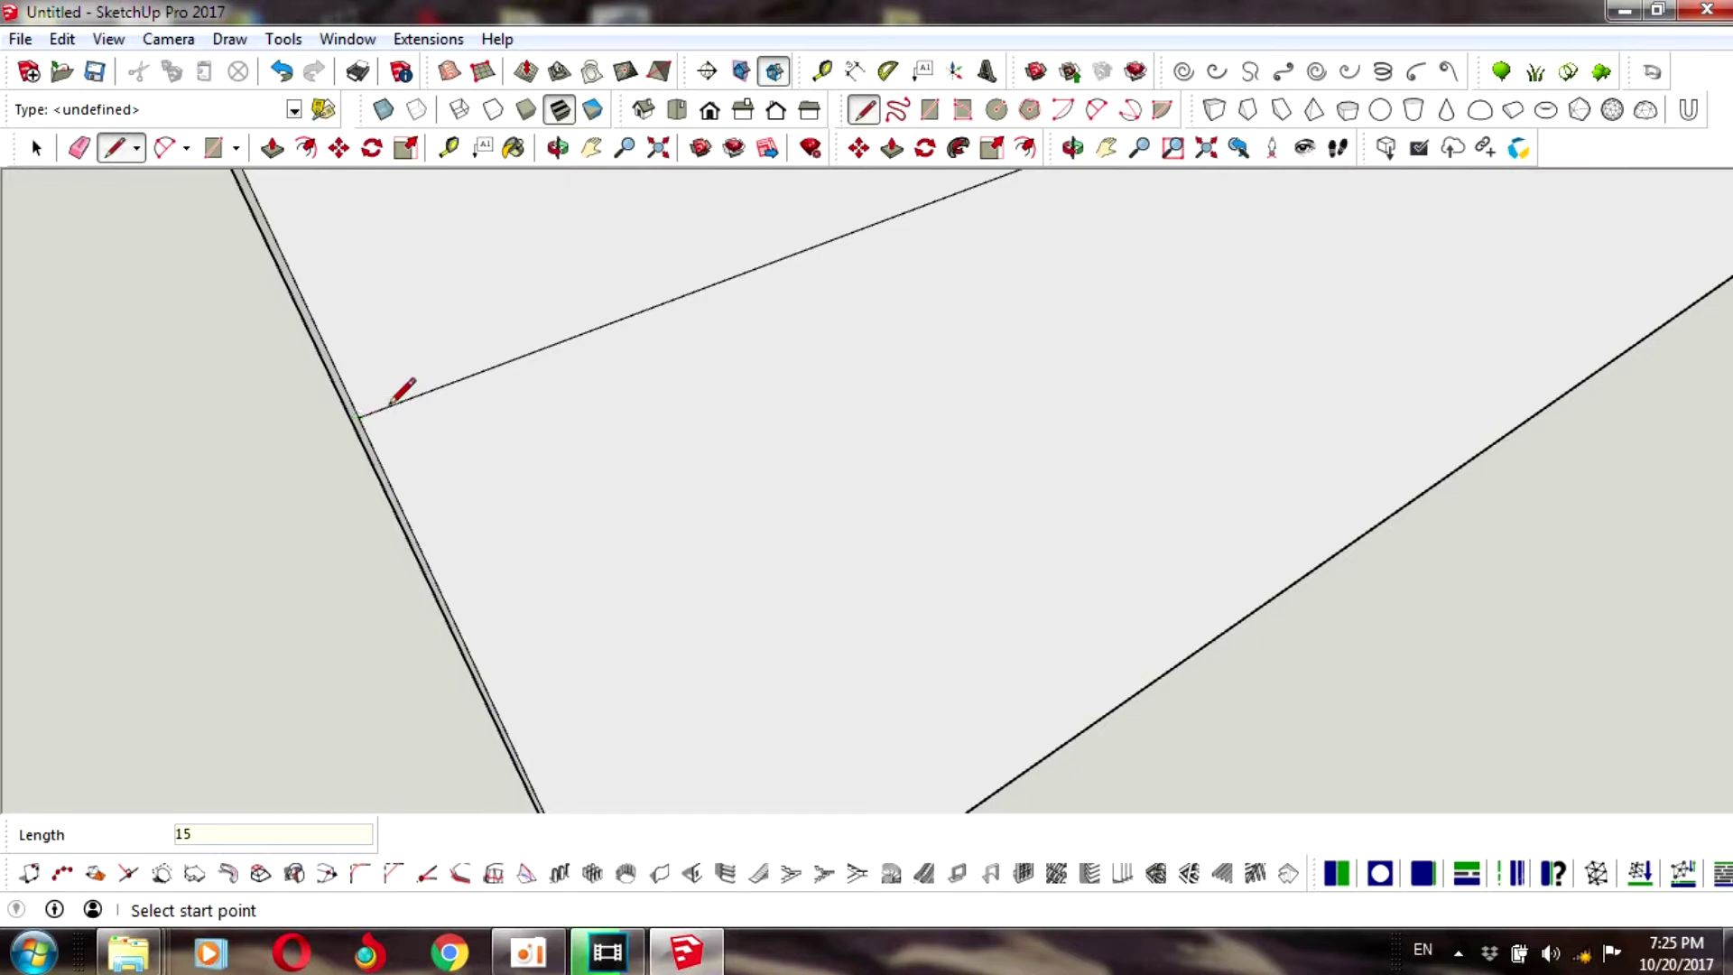
pyautogui.scroll(1, 384, 405)
pyautogui.scroll(1, 394, 398)
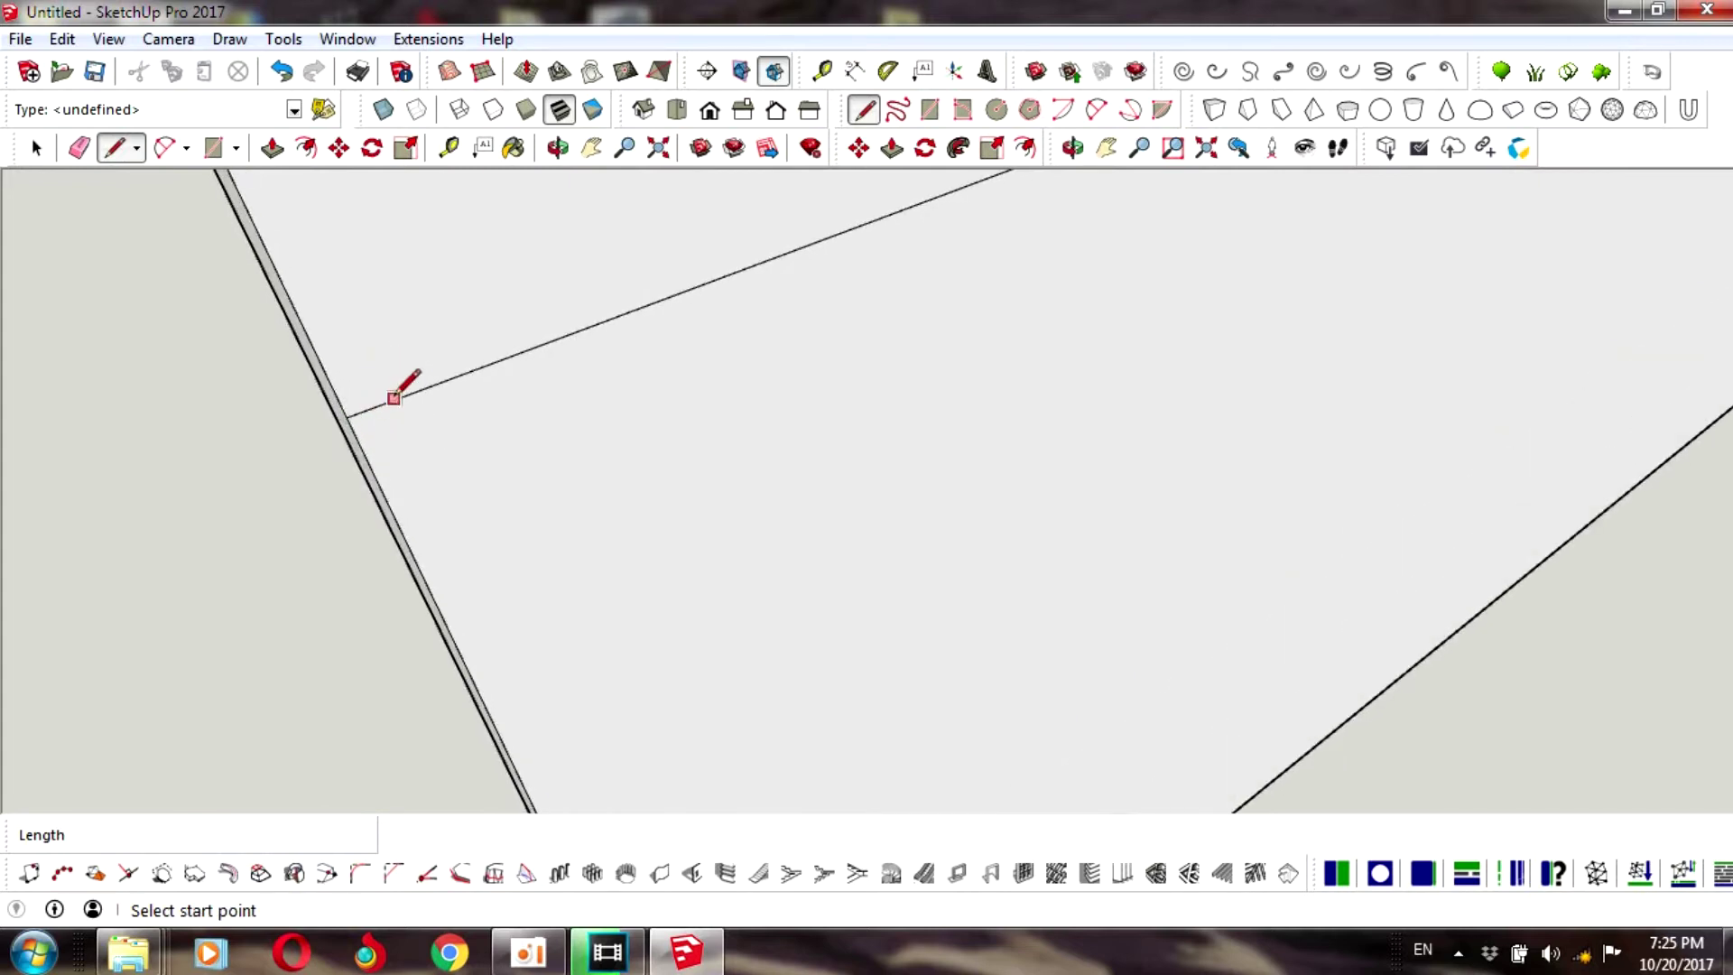
# - Draw a small outline from the panel's side edge with a 20 mm cross segment to the dividing line
pyautogui.click(445, 380)
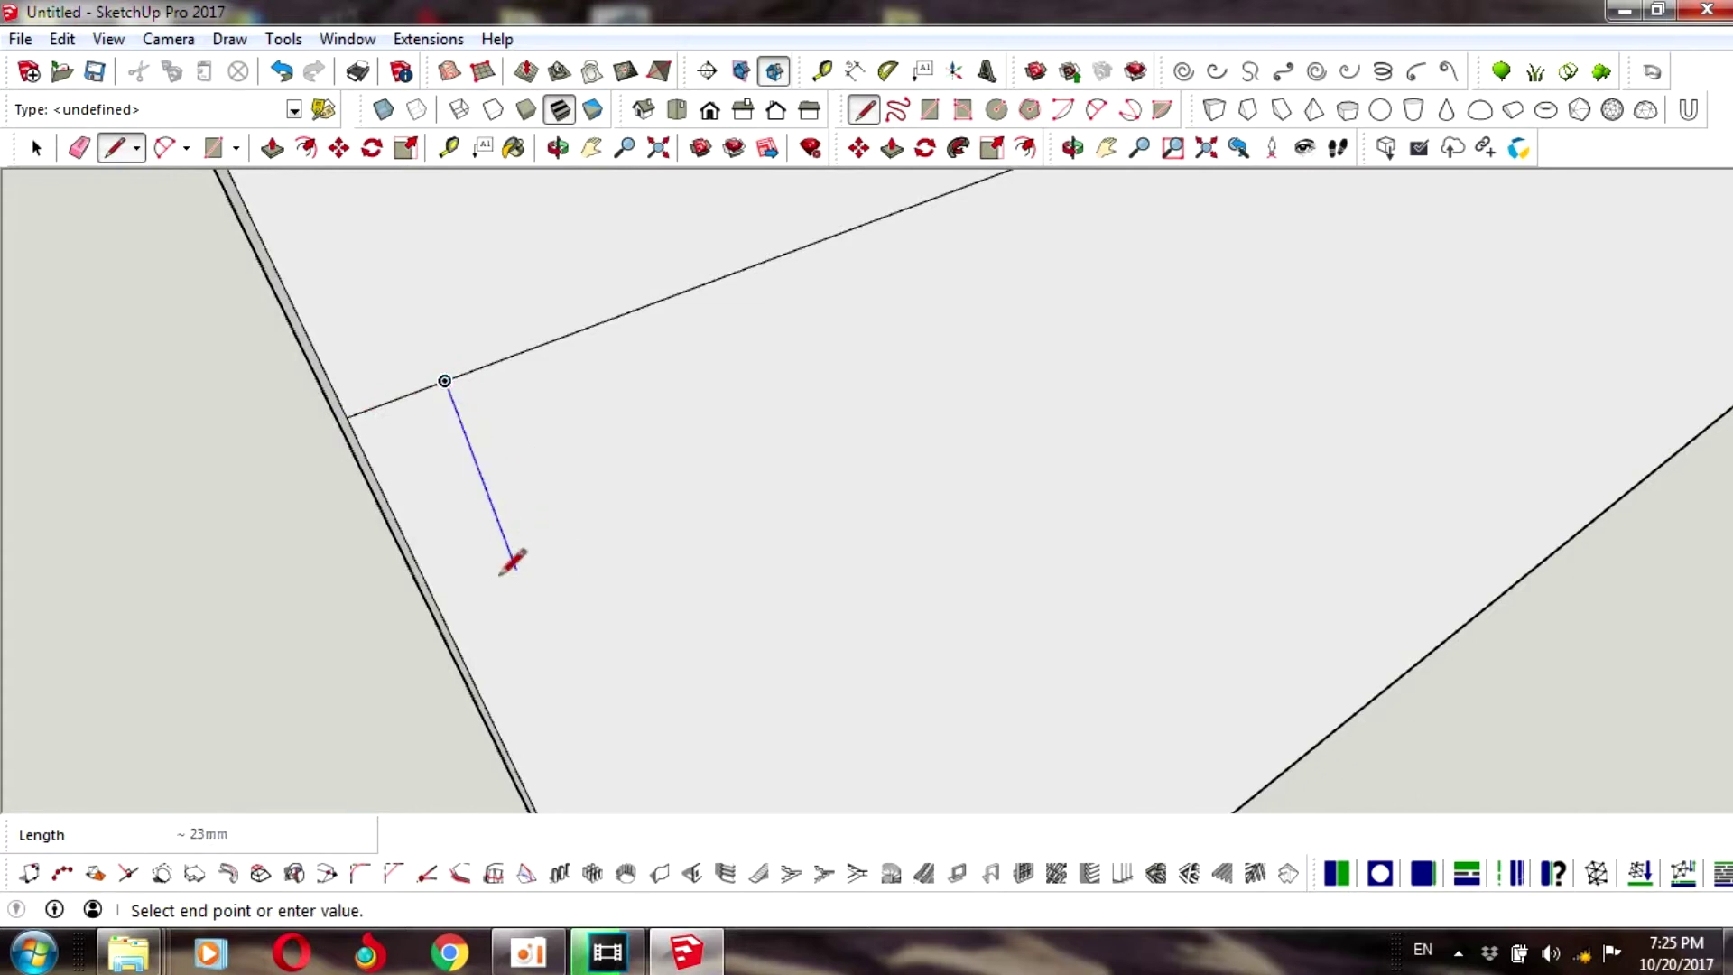
pyautogui.scroll(1, 573, 588)
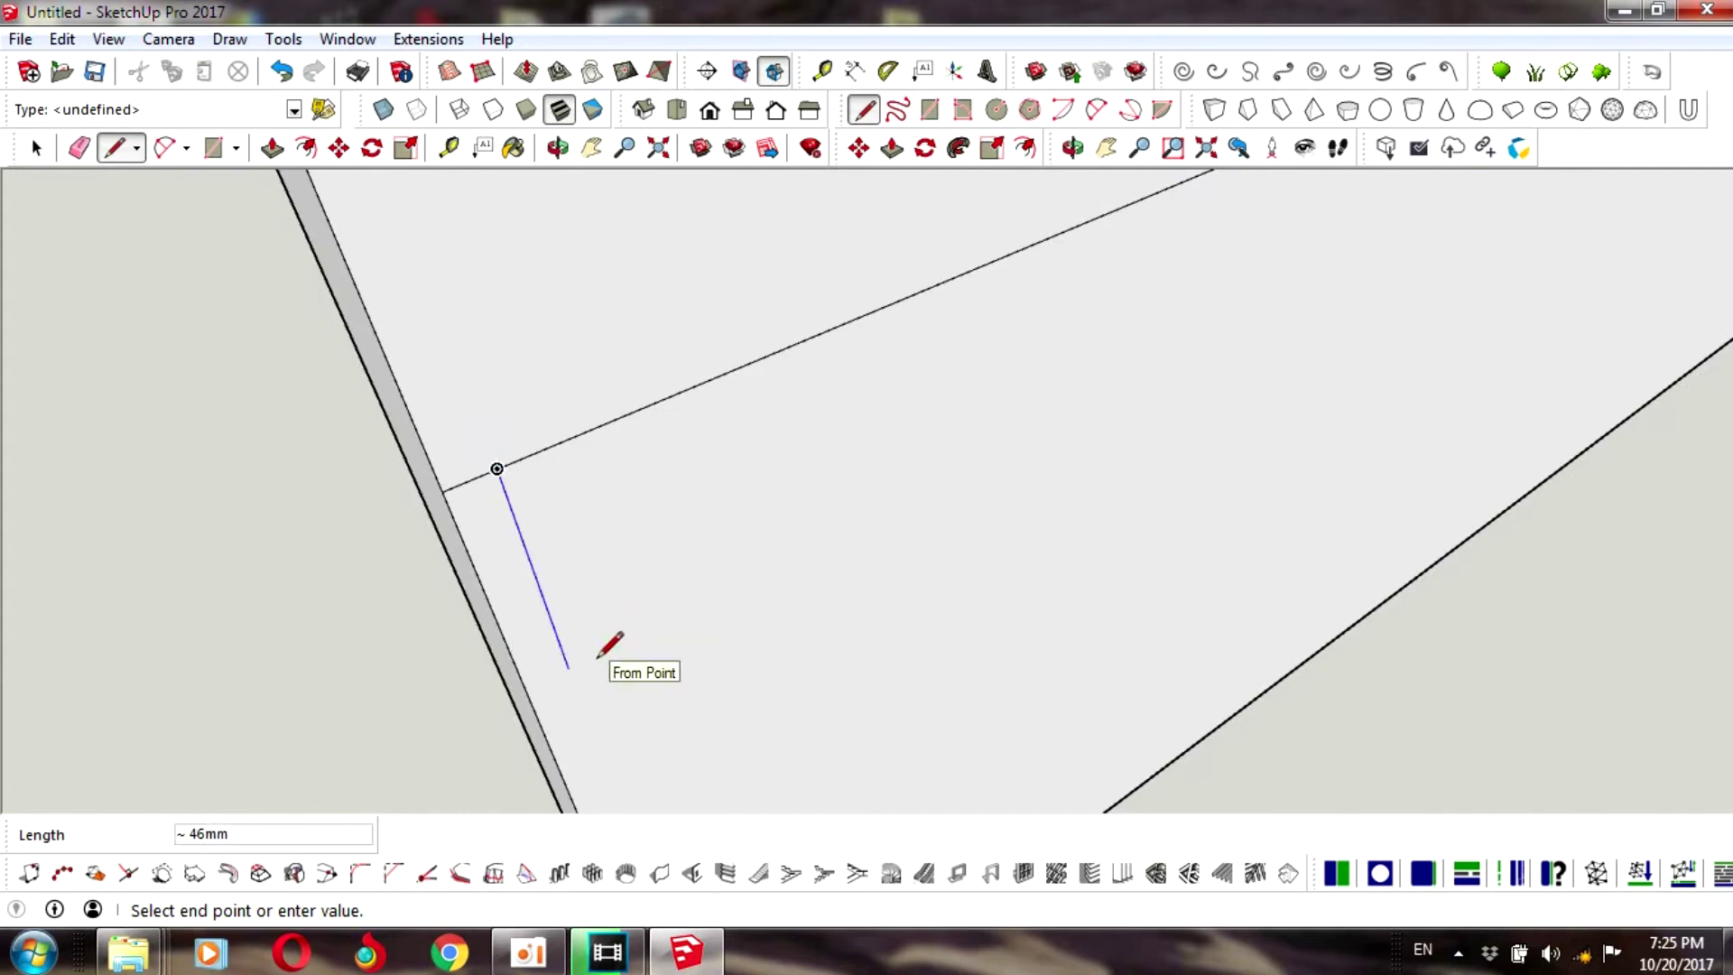
pyautogui.scroll(-1, 569, 532)
pyautogui.scroll(-2, 592, 564)
pyautogui.write('50')
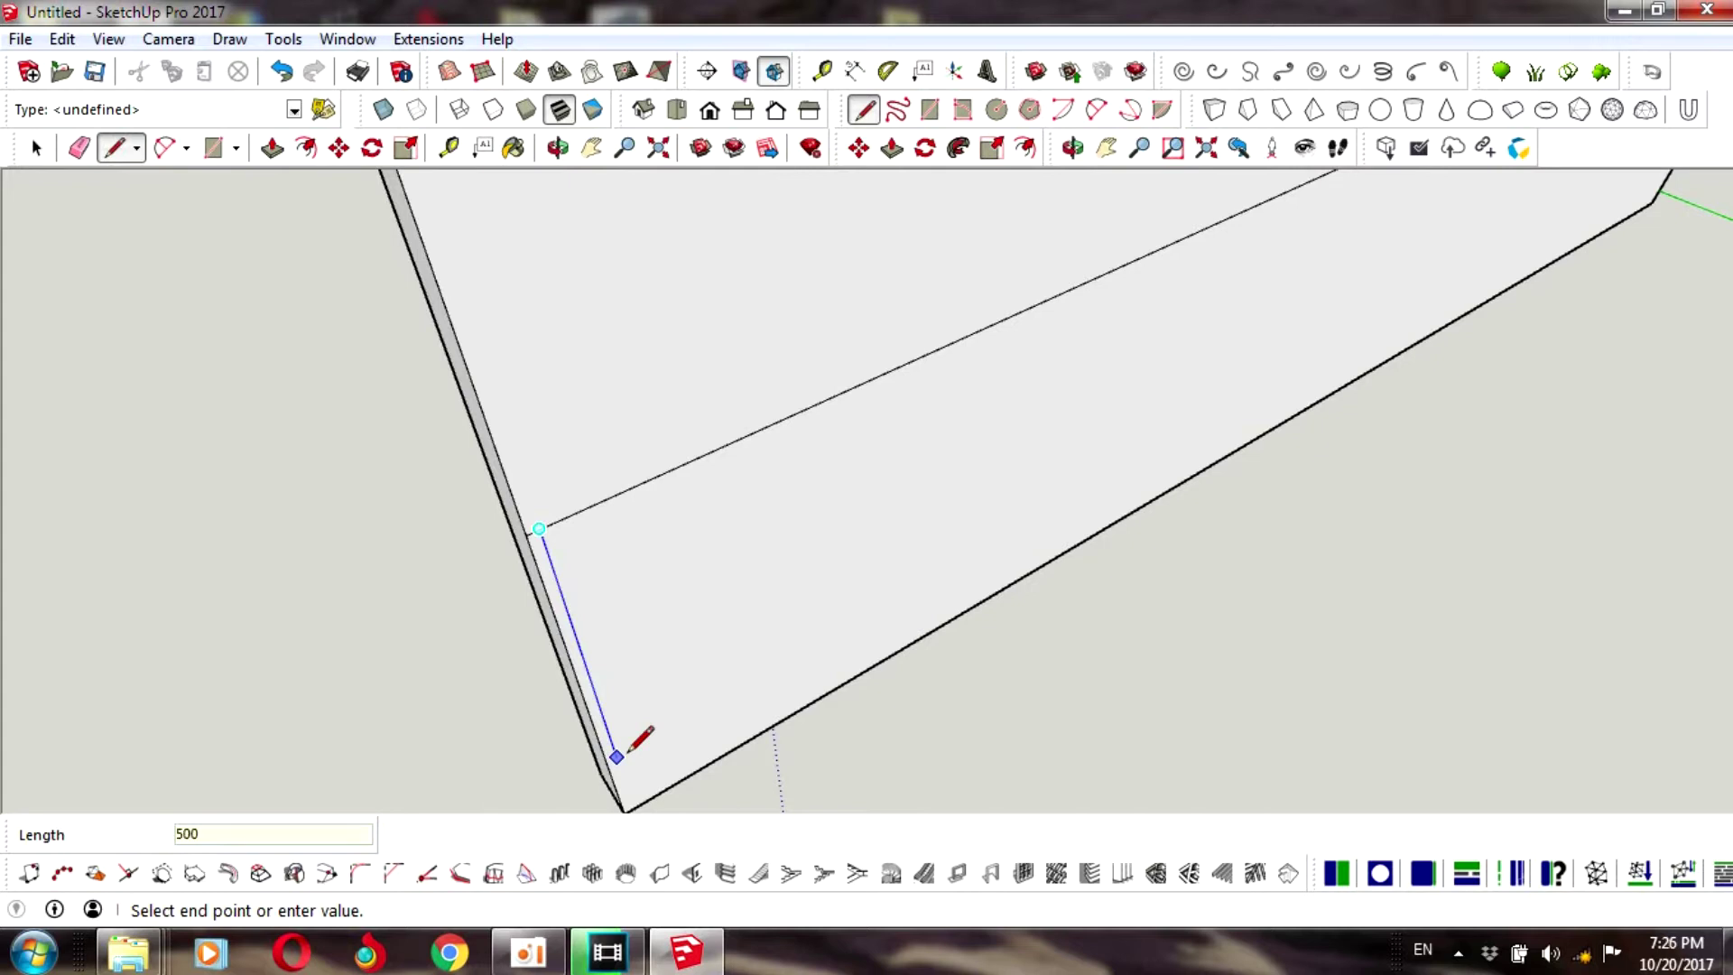
pyautogui.press('Return')
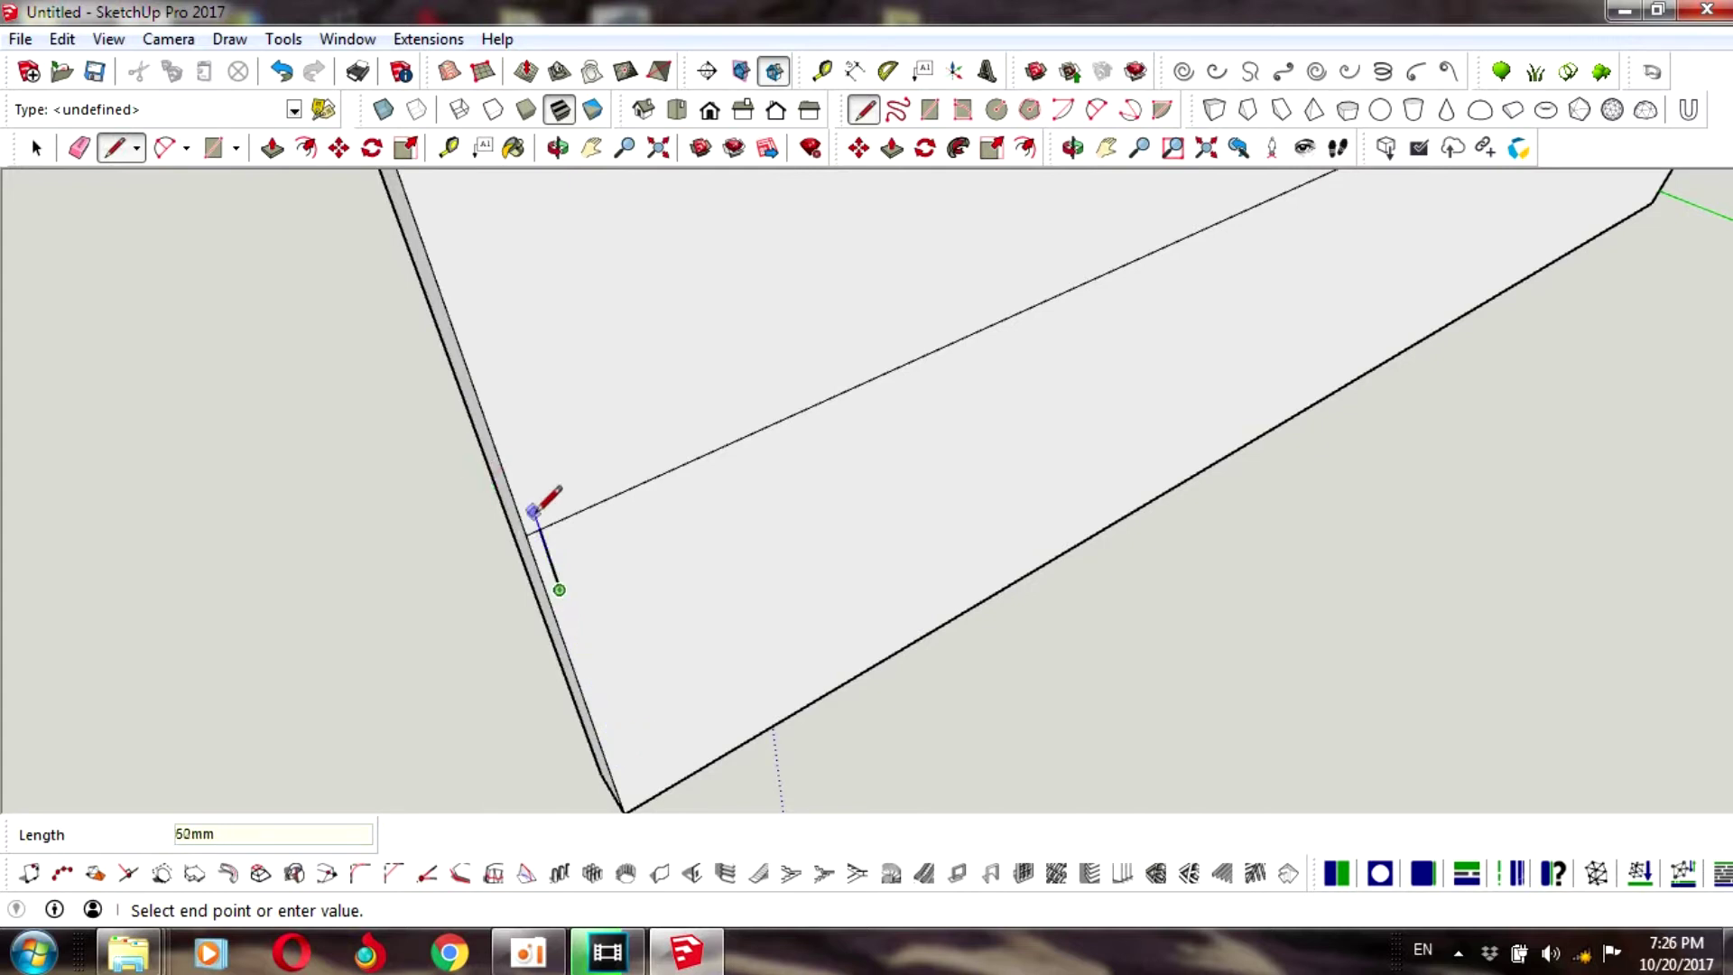
pyautogui.scroll(2, 546, 510)
pyautogui.scroll(2, 578, 596)
pyautogui.write('200')
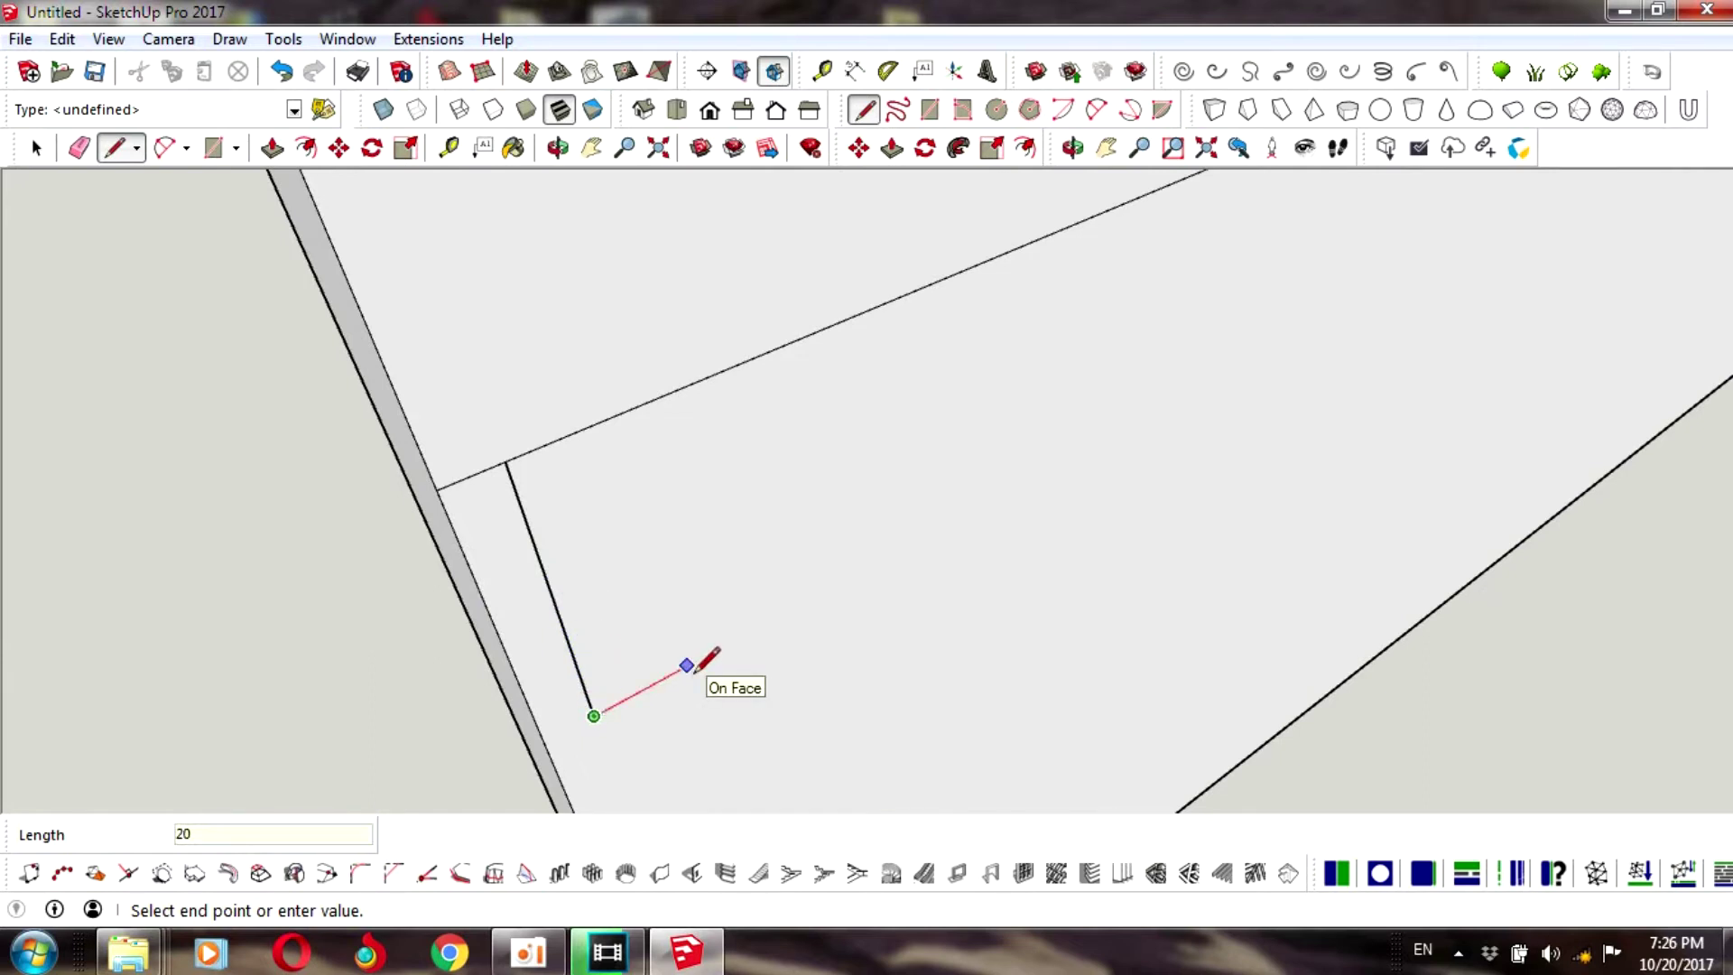
pyautogui.press('Return')
pyautogui.moveTo(689, 681)
pyautogui.mouseDown(button='middle')
pyautogui.moveTo(768, 696)
pyautogui.moveTo(1025, 519)
pyautogui.mouseUp(button='middle')
pyautogui.hotkey('ctrl', 'z')
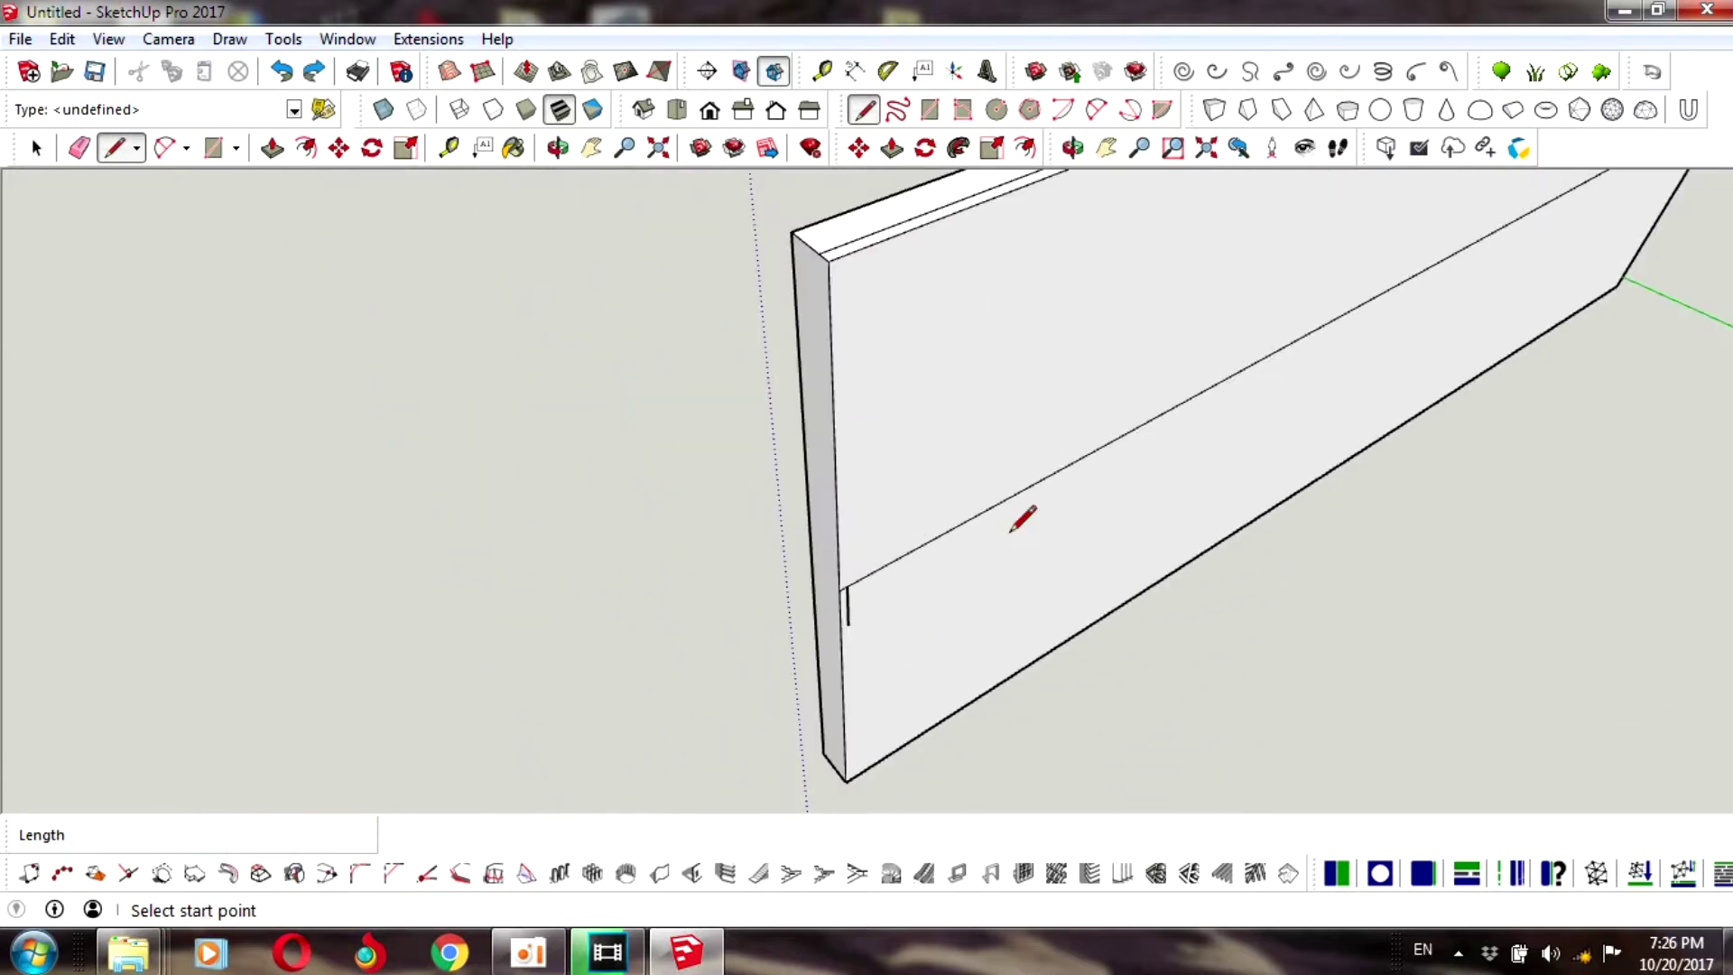
pyautogui.scroll(2, 848, 624)
pyautogui.scroll(1, 848, 623)
pyautogui.click(845, 635)
pyautogui.write('20')
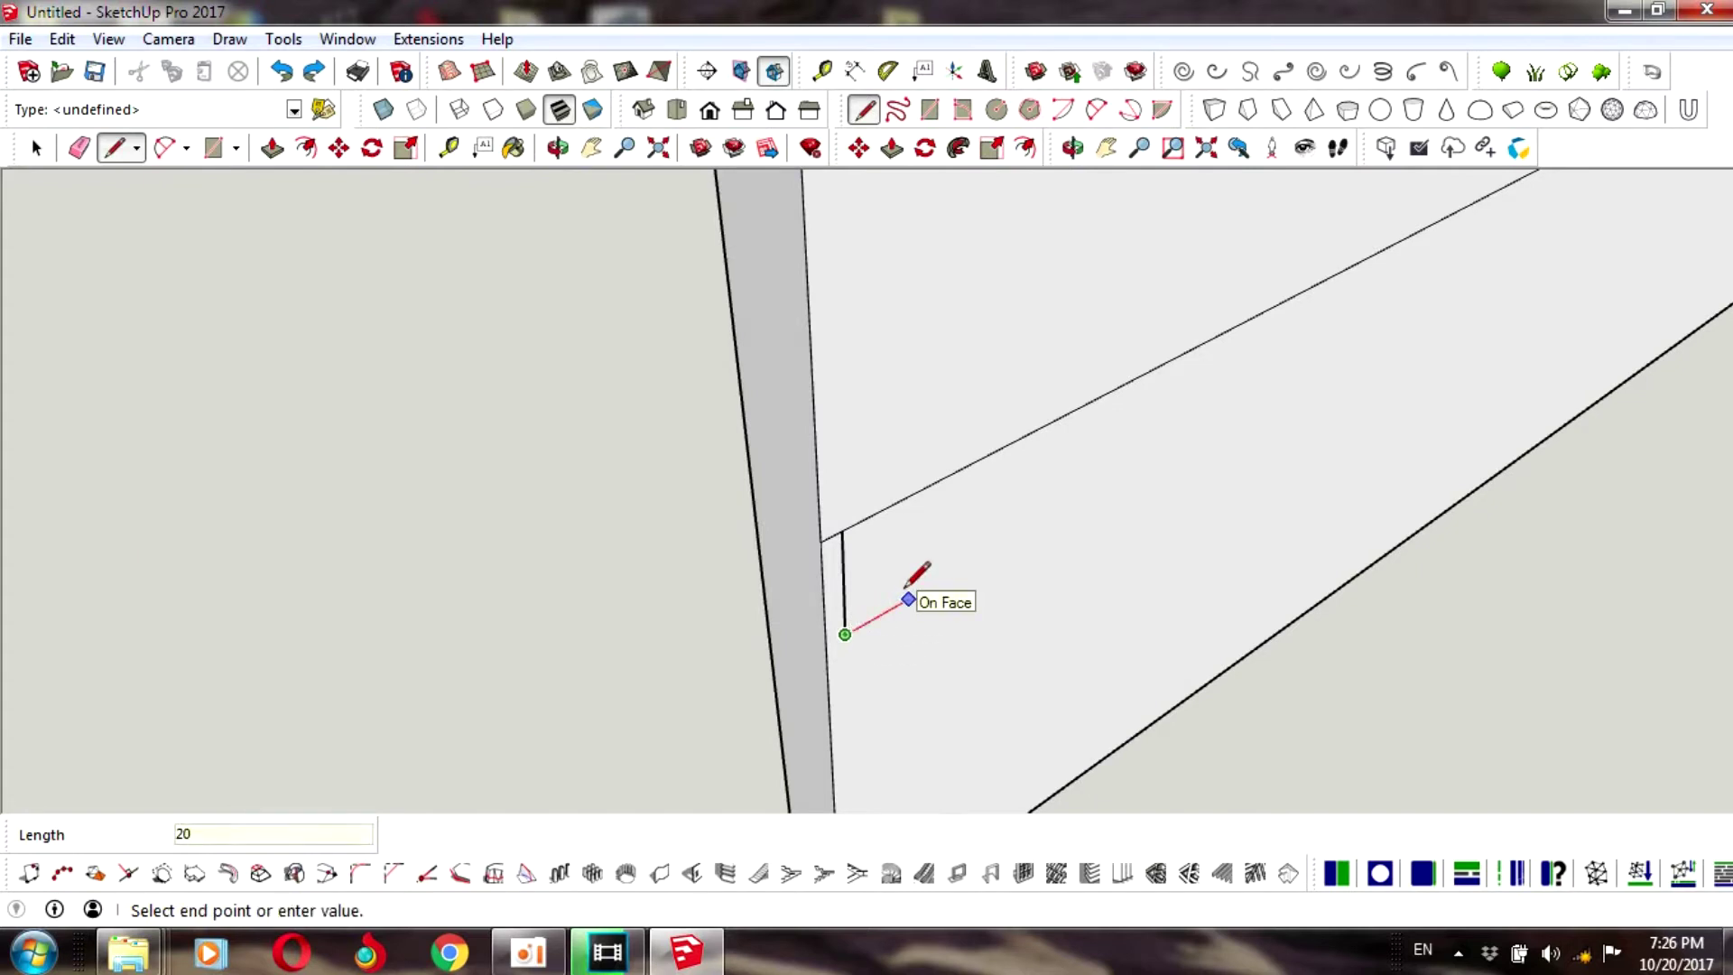
pyautogui.press('Return')
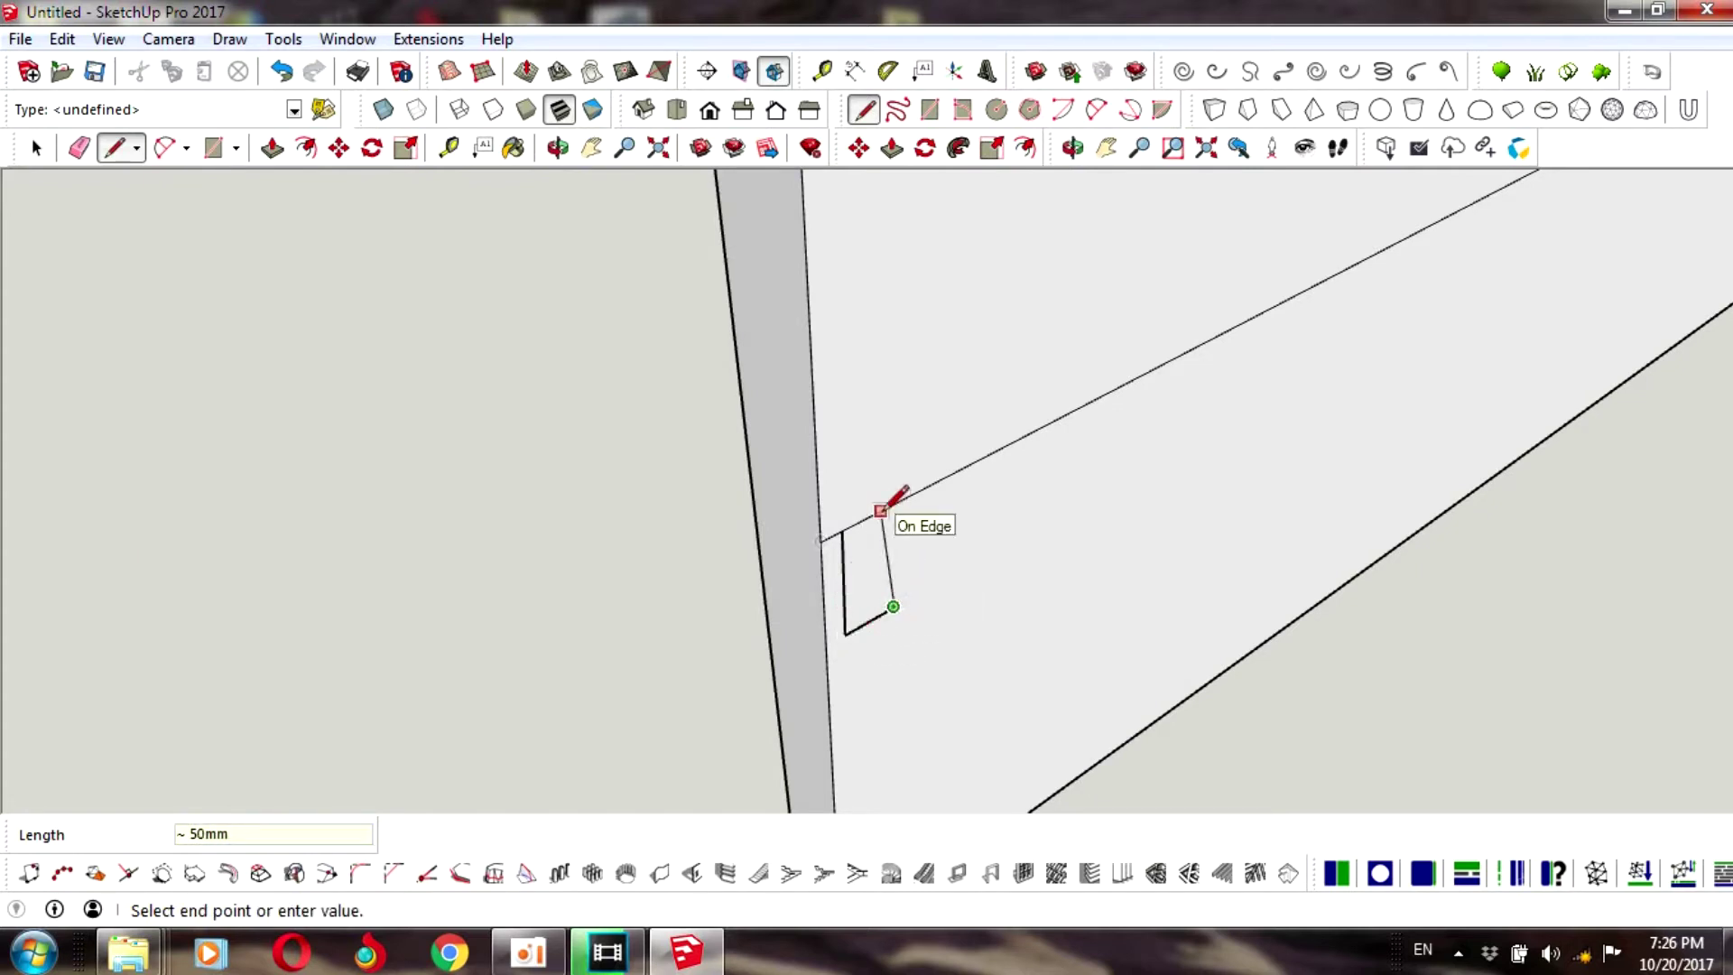
pyautogui.click(896, 502)
pyautogui.scroll(-1, 896, 502)
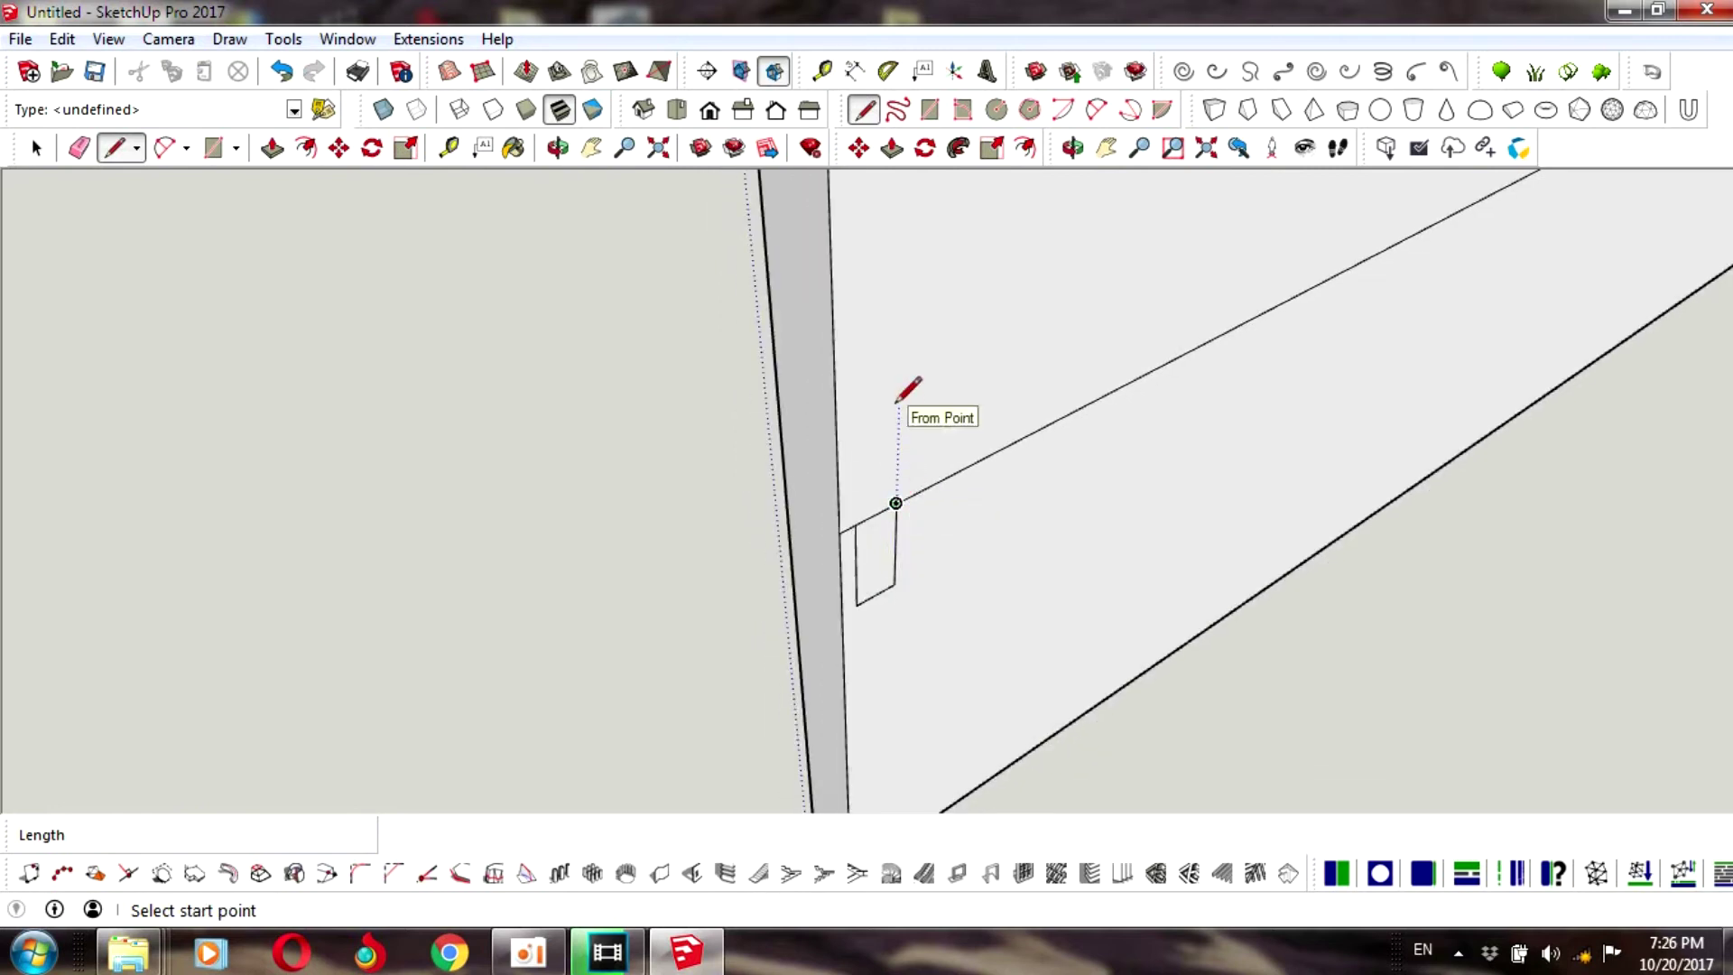
# - Extend it upward into a tall narrow 20 mm-wide rectangle straddling the dividing line
pyautogui.click(895, 503)
pyautogui.write('50')
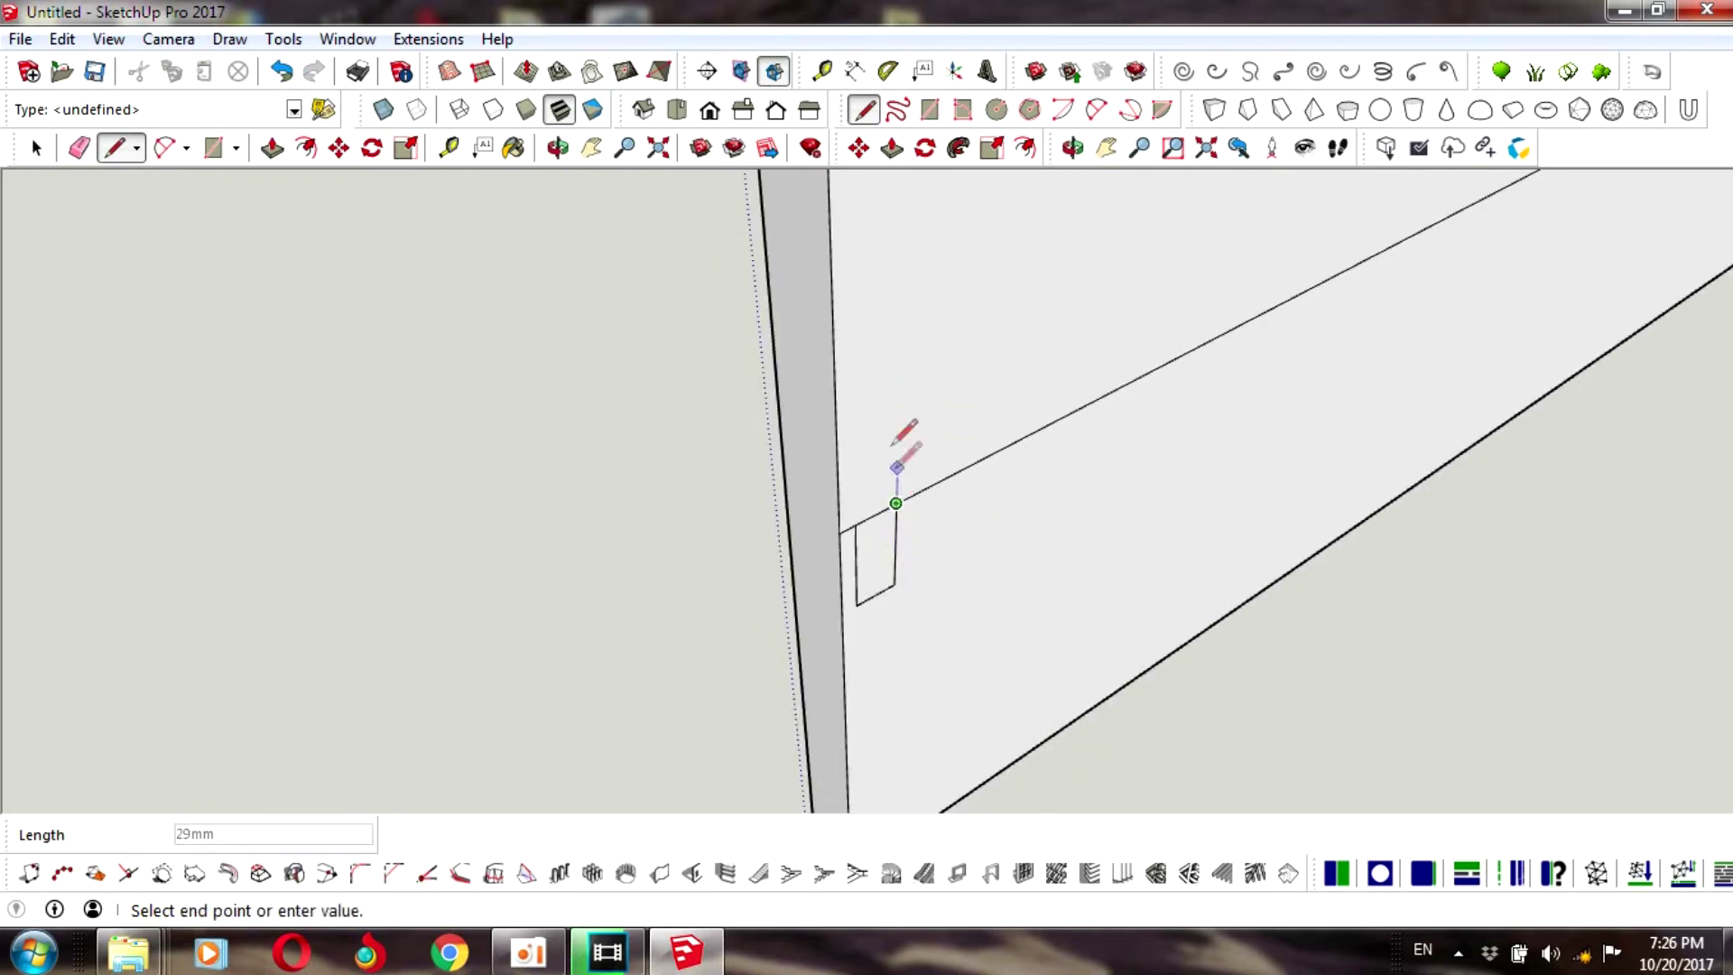
pyautogui.click(898, 407)
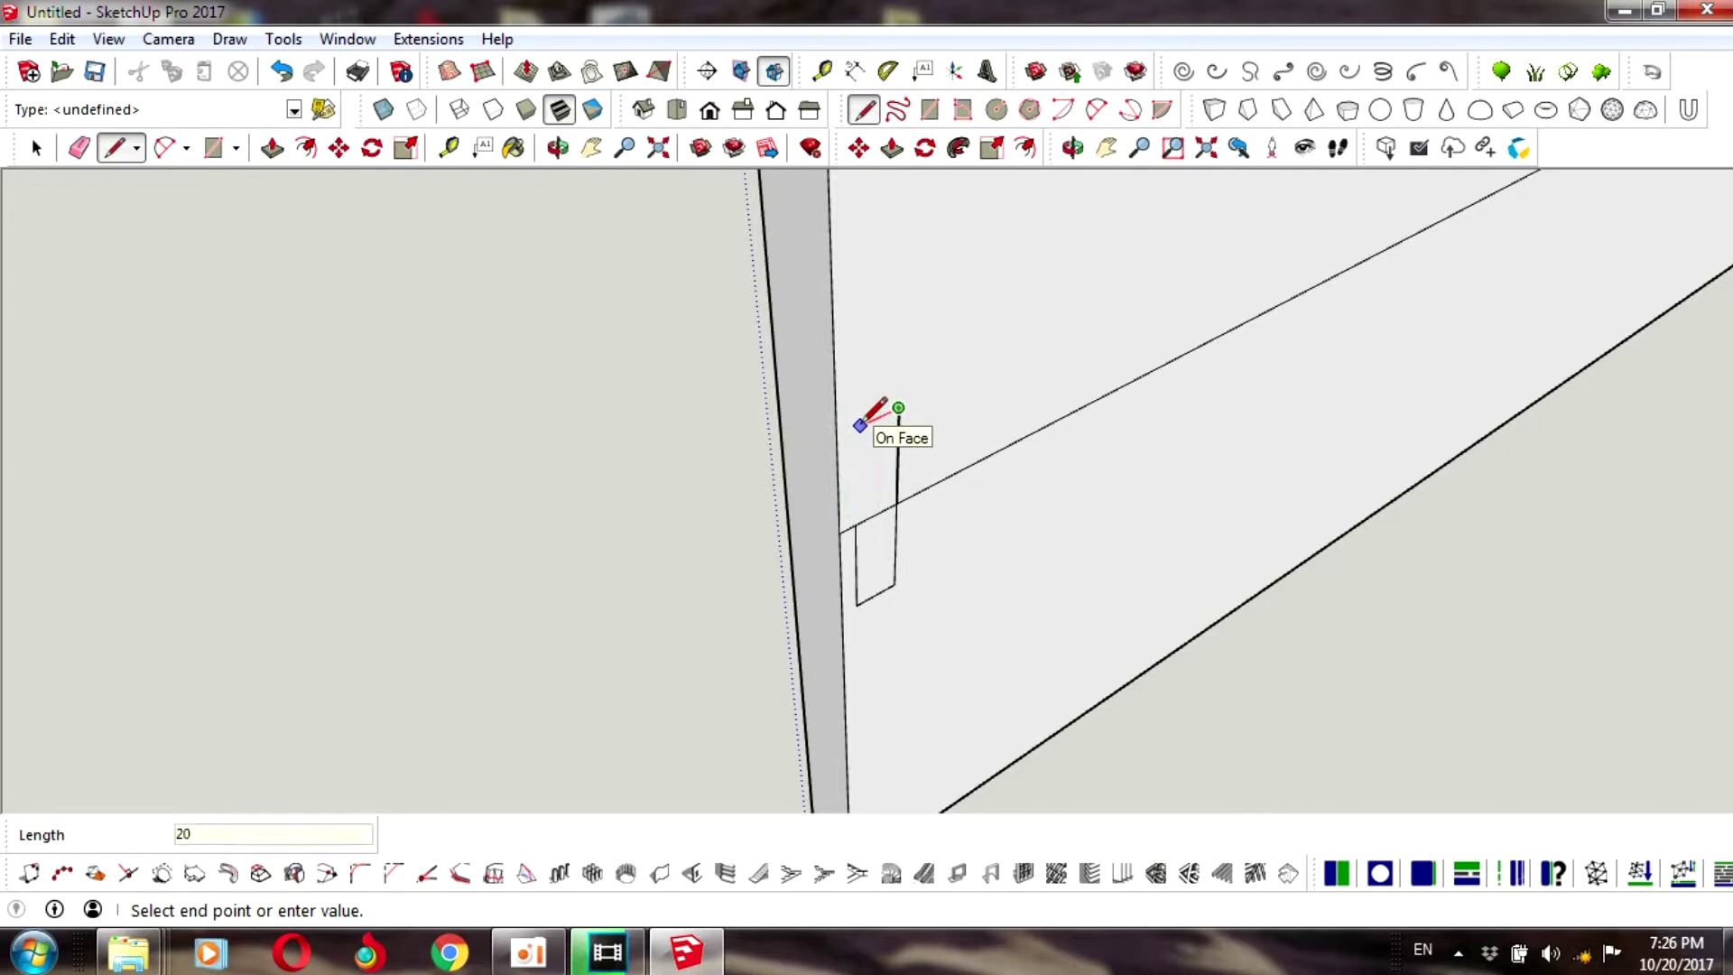
pyautogui.click(854, 427)
pyautogui.click(856, 525)
pyautogui.scroll(2, 870, 510)
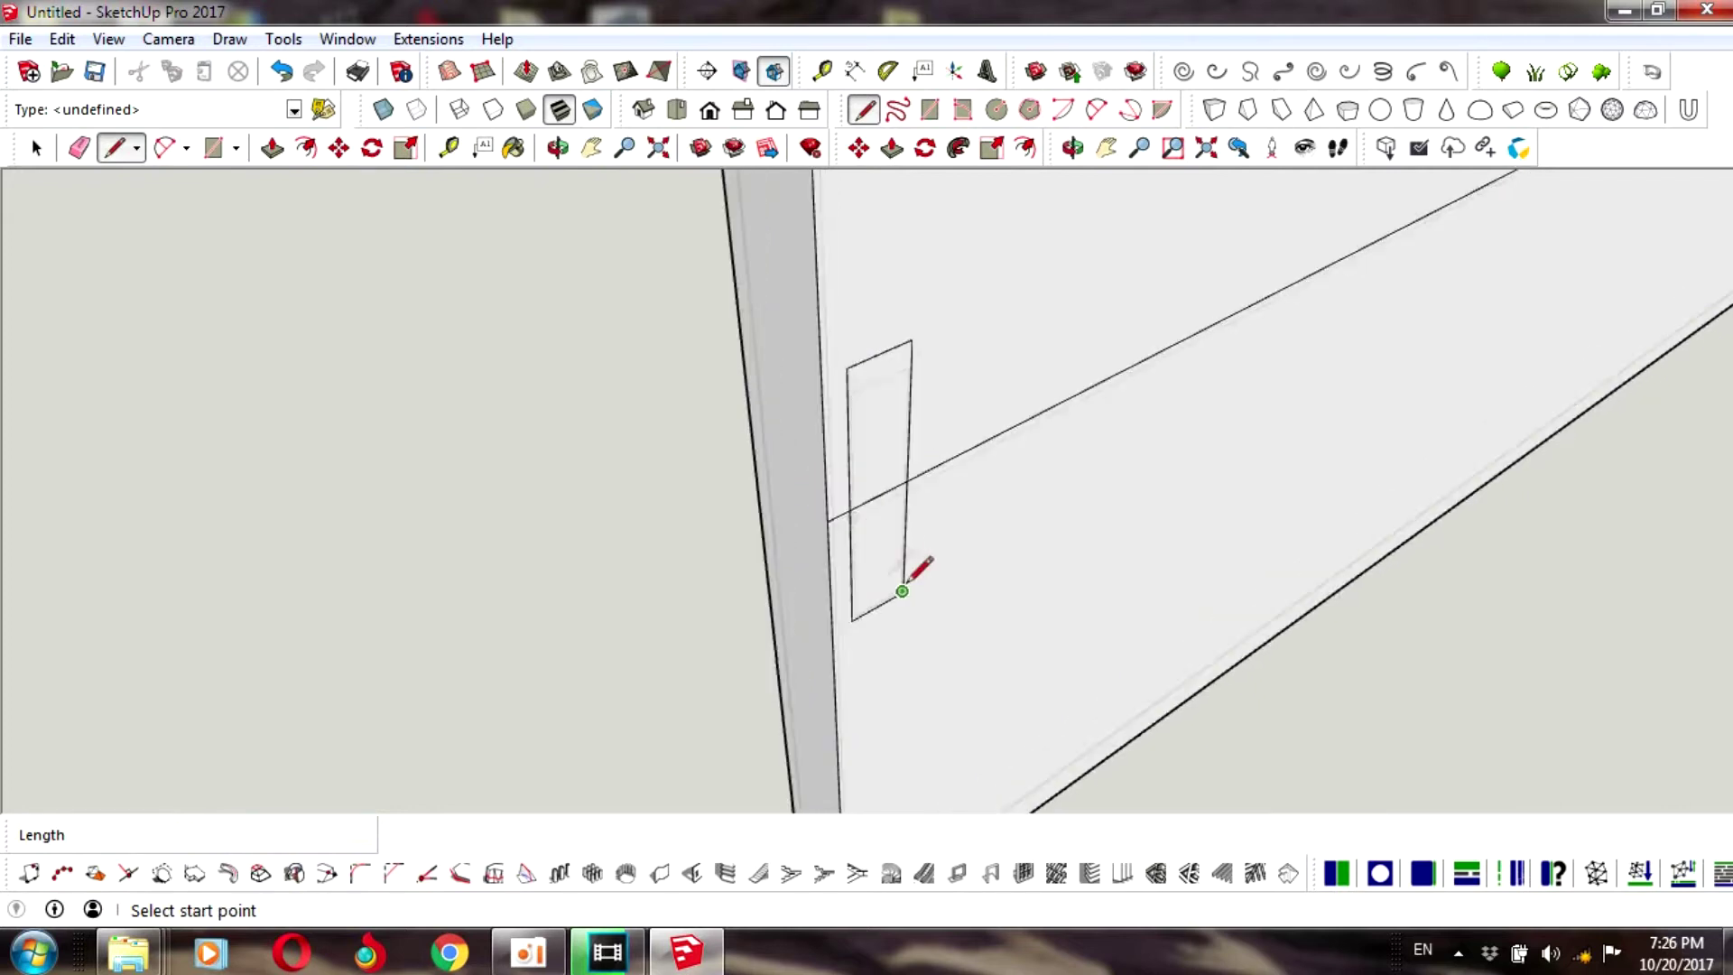
pyautogui.scroll(2, 870, 510)
# - Delete the dividing-line segments inside the rectangle and orbit to face it squarely
pyautogui.click(36, 148)
pyautogui.scroll(-1, 713, 352)
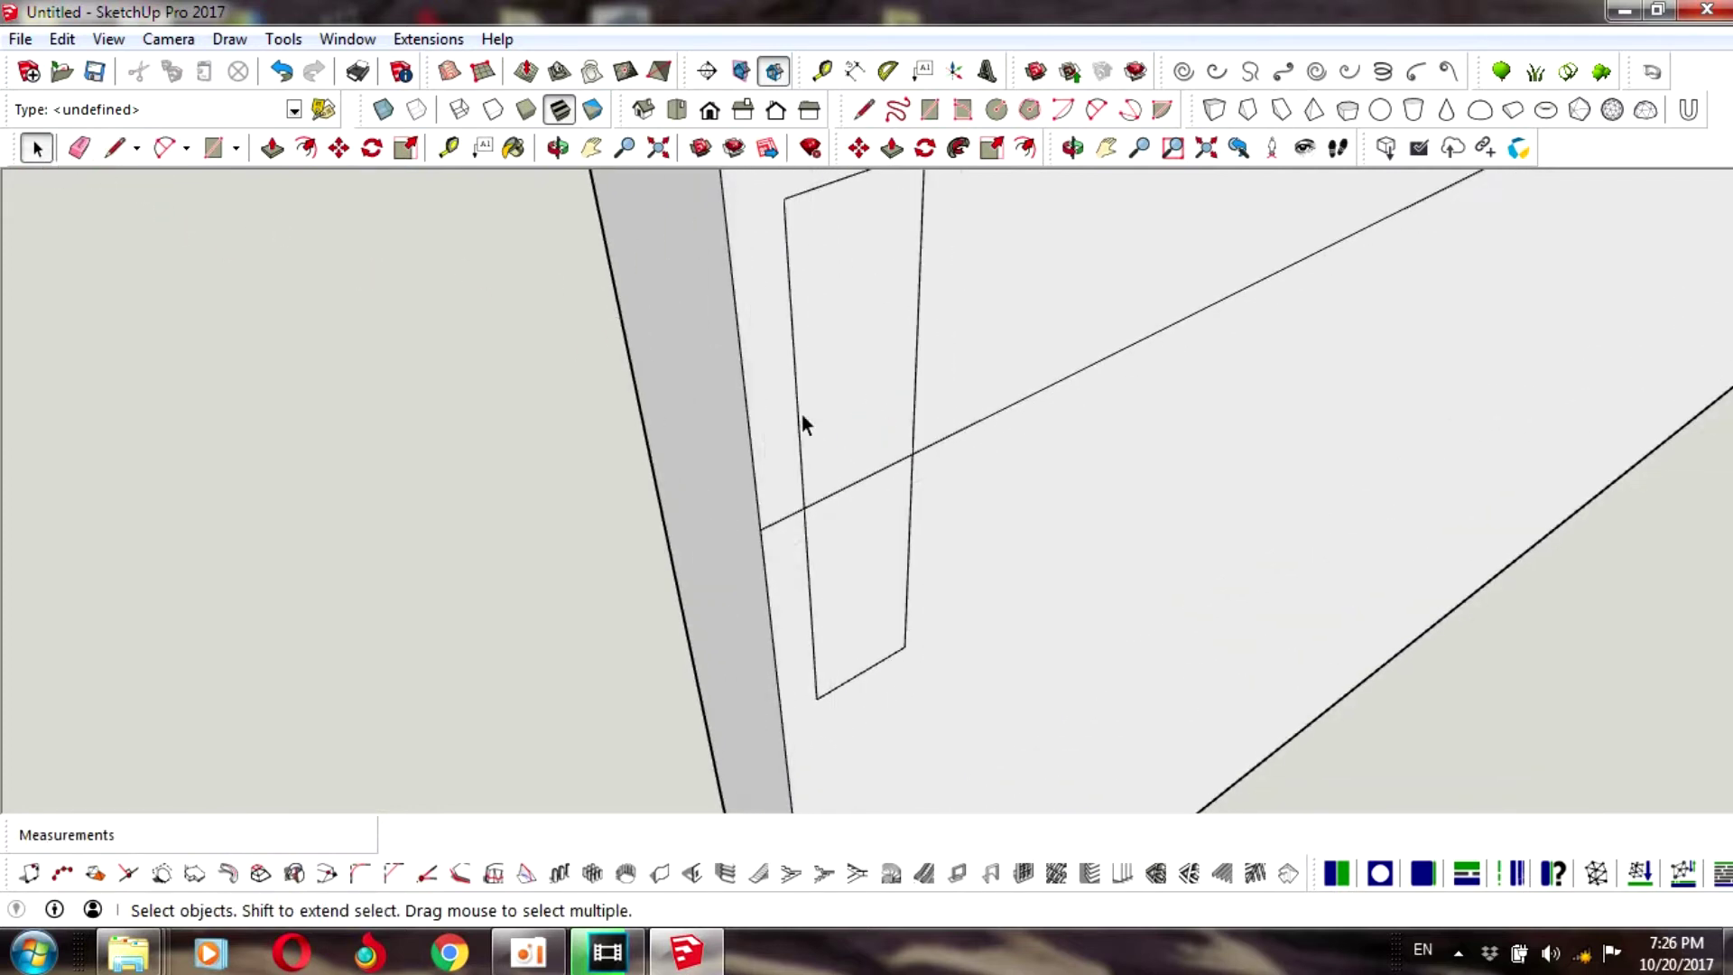
pyautogui.click(776, 517)
pyautogui.press('Delete')
pyautogui.click(829, 496)
pyautogui.press('Delete')
pyautogui.moveTo(831, 497); pyautogui.dragTo(894, 402, button='middle')
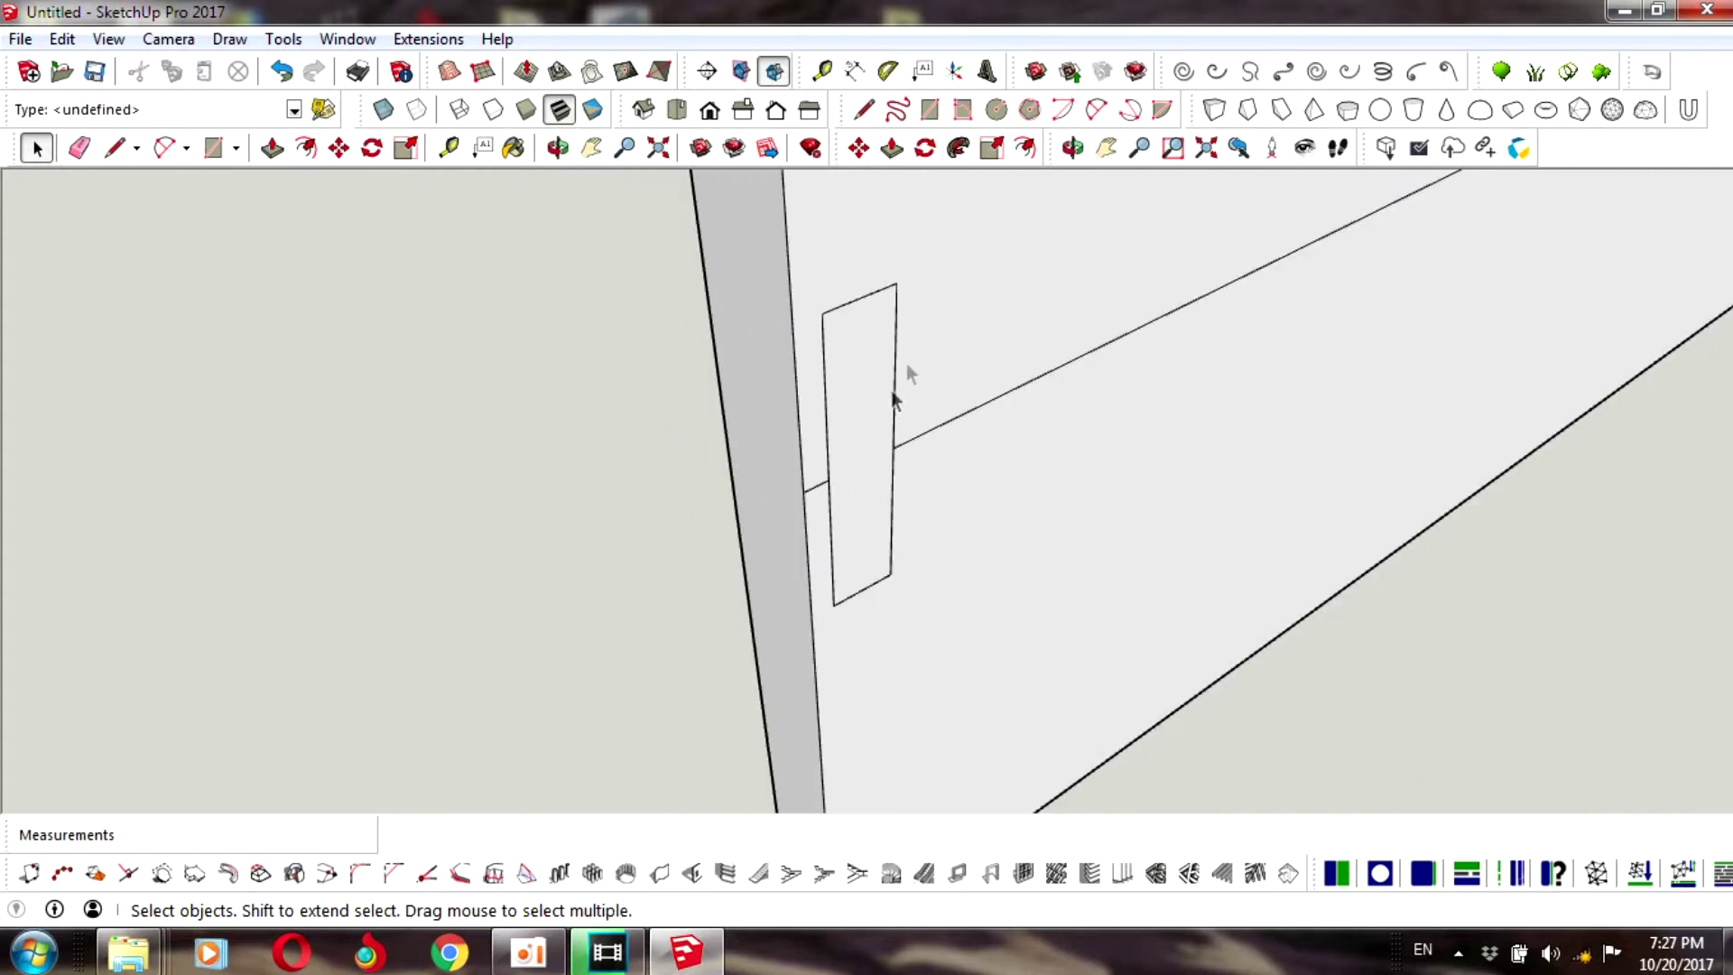
pyautogui.click(1072, 147)
pyautogui.moveTo(960, 356)
pyautogui.mouseDown()
pyautogui.moveTo(825, 307)
pyautogui.moveTo(770, 220)
pyautogui.mouseUp()
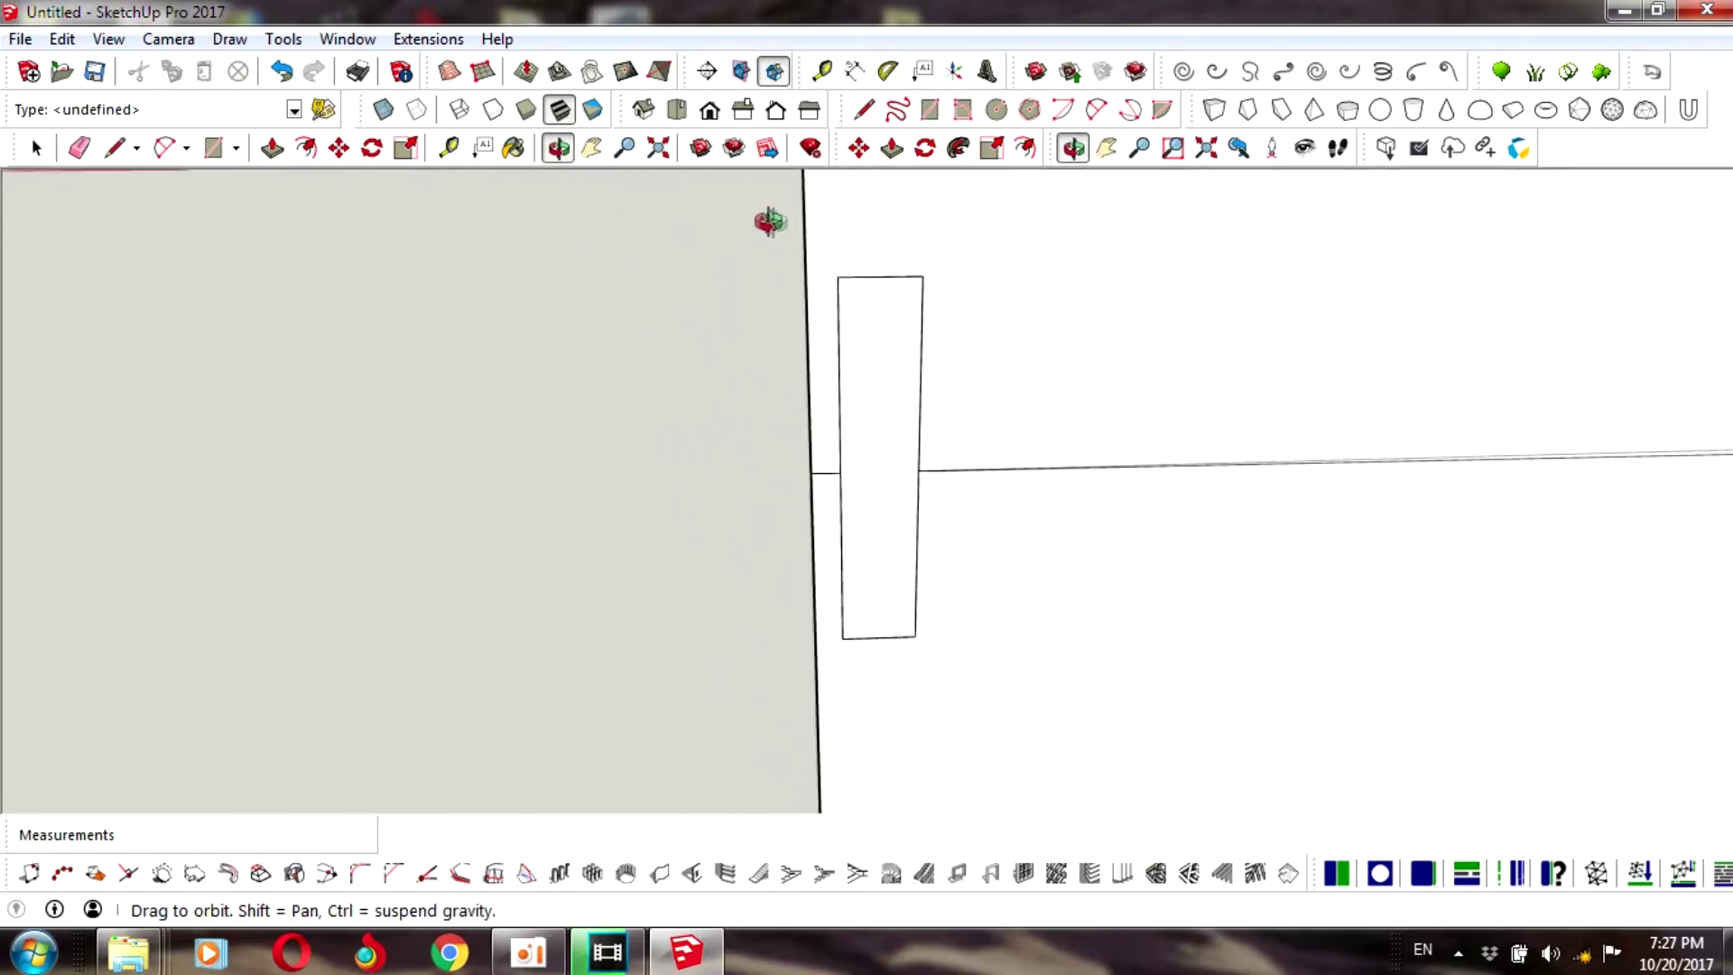
# - Round the slot's top-right and top-left corners with 10mm two-point arcs
pyautogui.click(1096, 109)
pyautogui.click(903, 276)
pyautogui.click(923, 318)
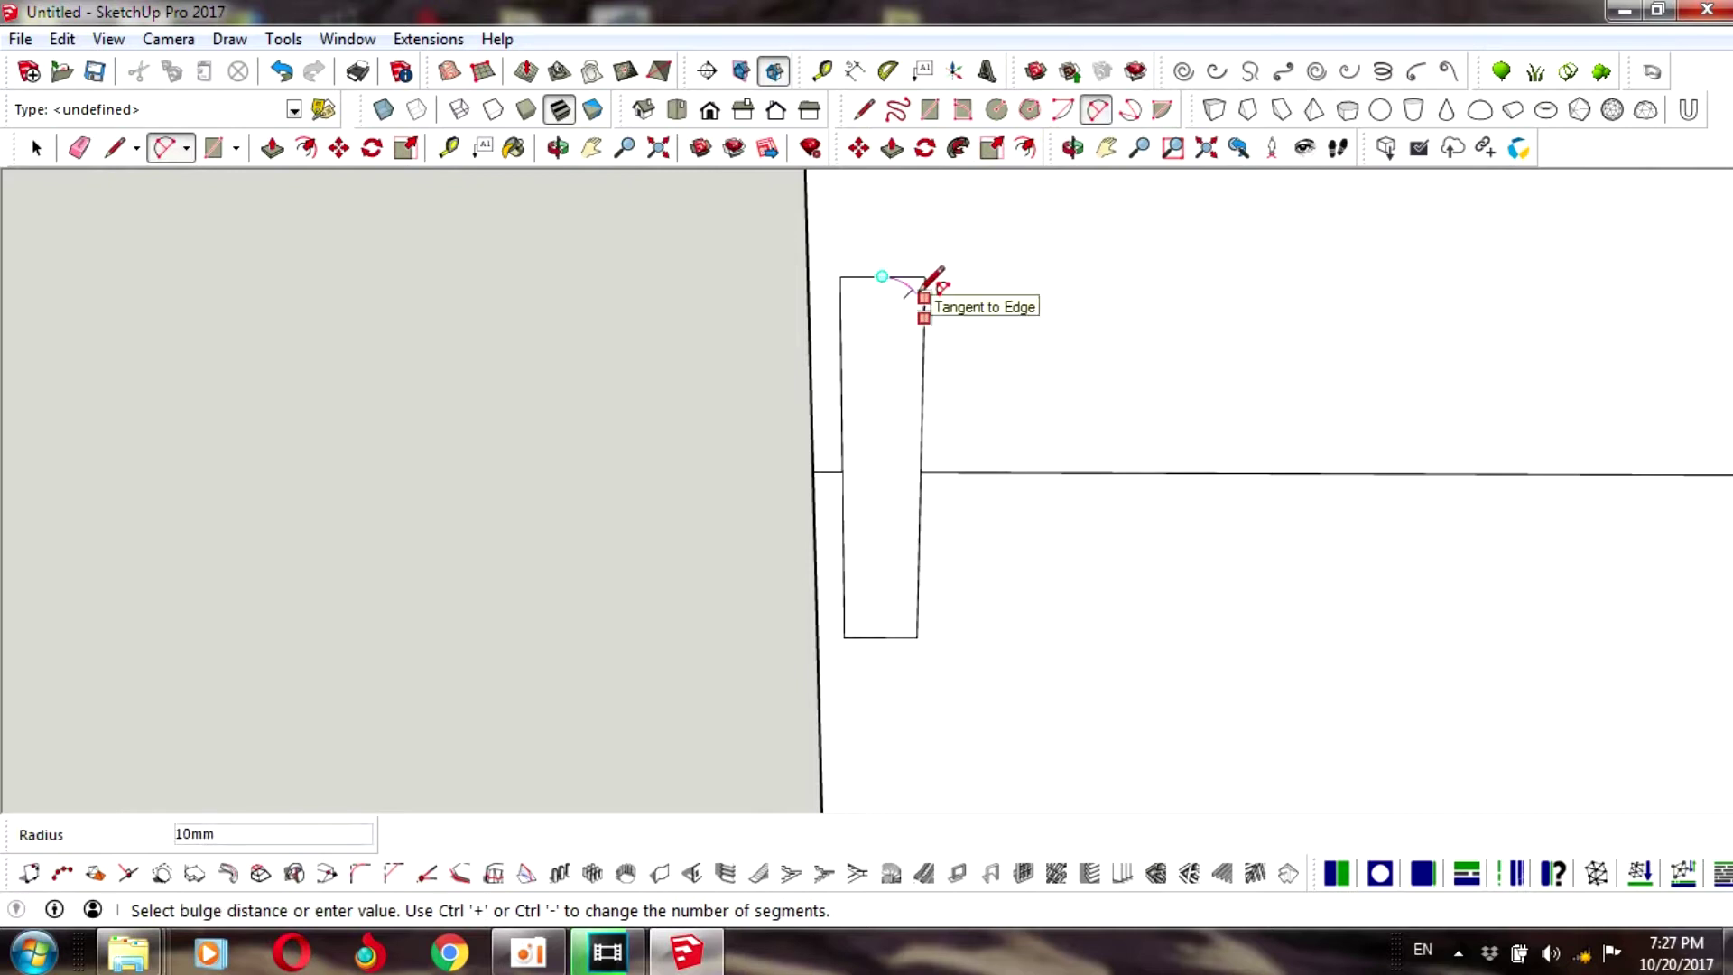
pyautogui.scroll(2, 915, 268)
pyautogui.scroll(3, 915, 268)
pyautogui.click(914, 285)
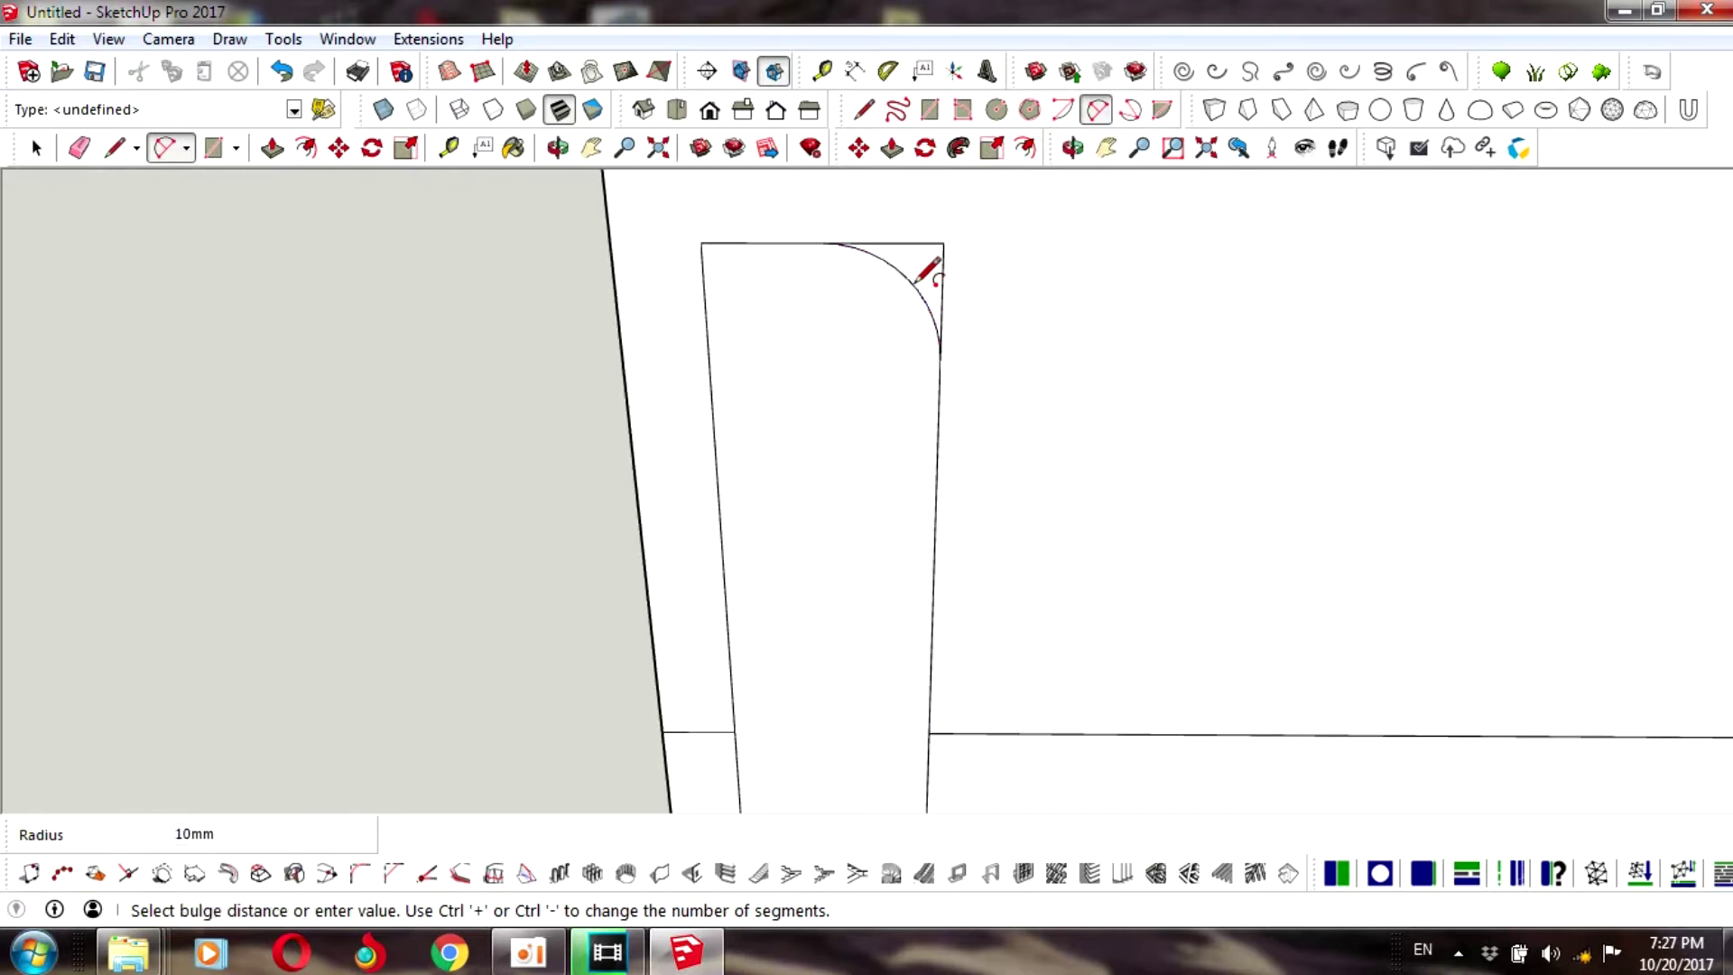
pyautogui.click(838, 243)
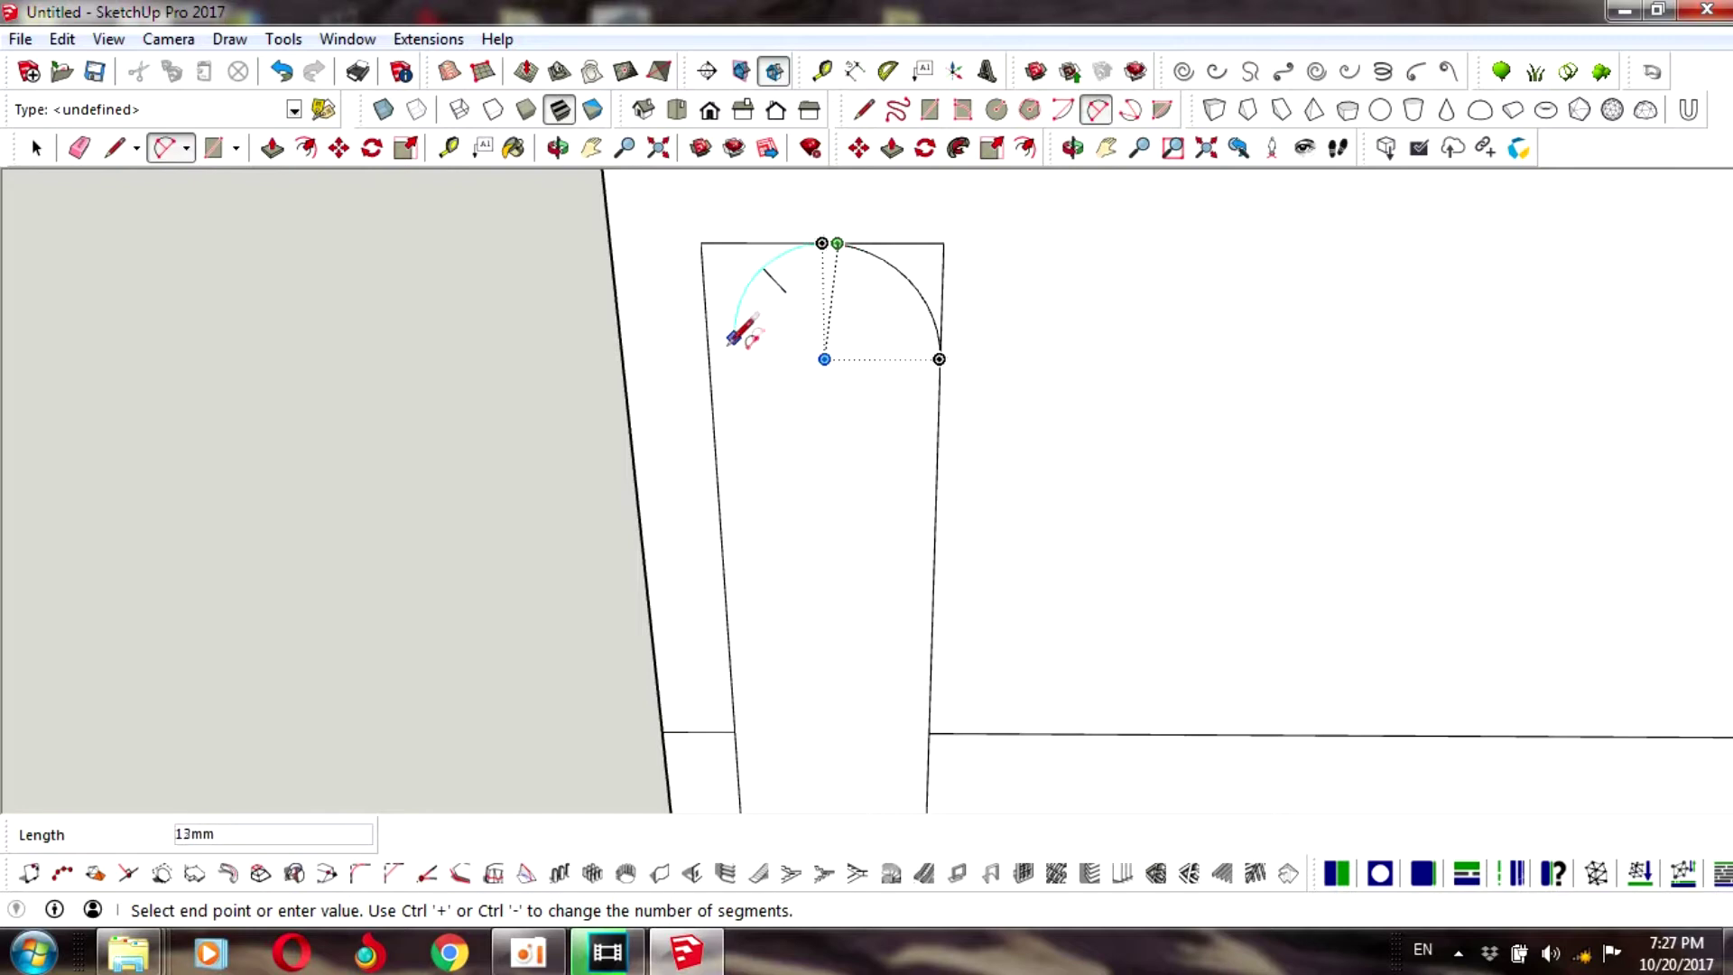
pyautogui.click(709, 348)
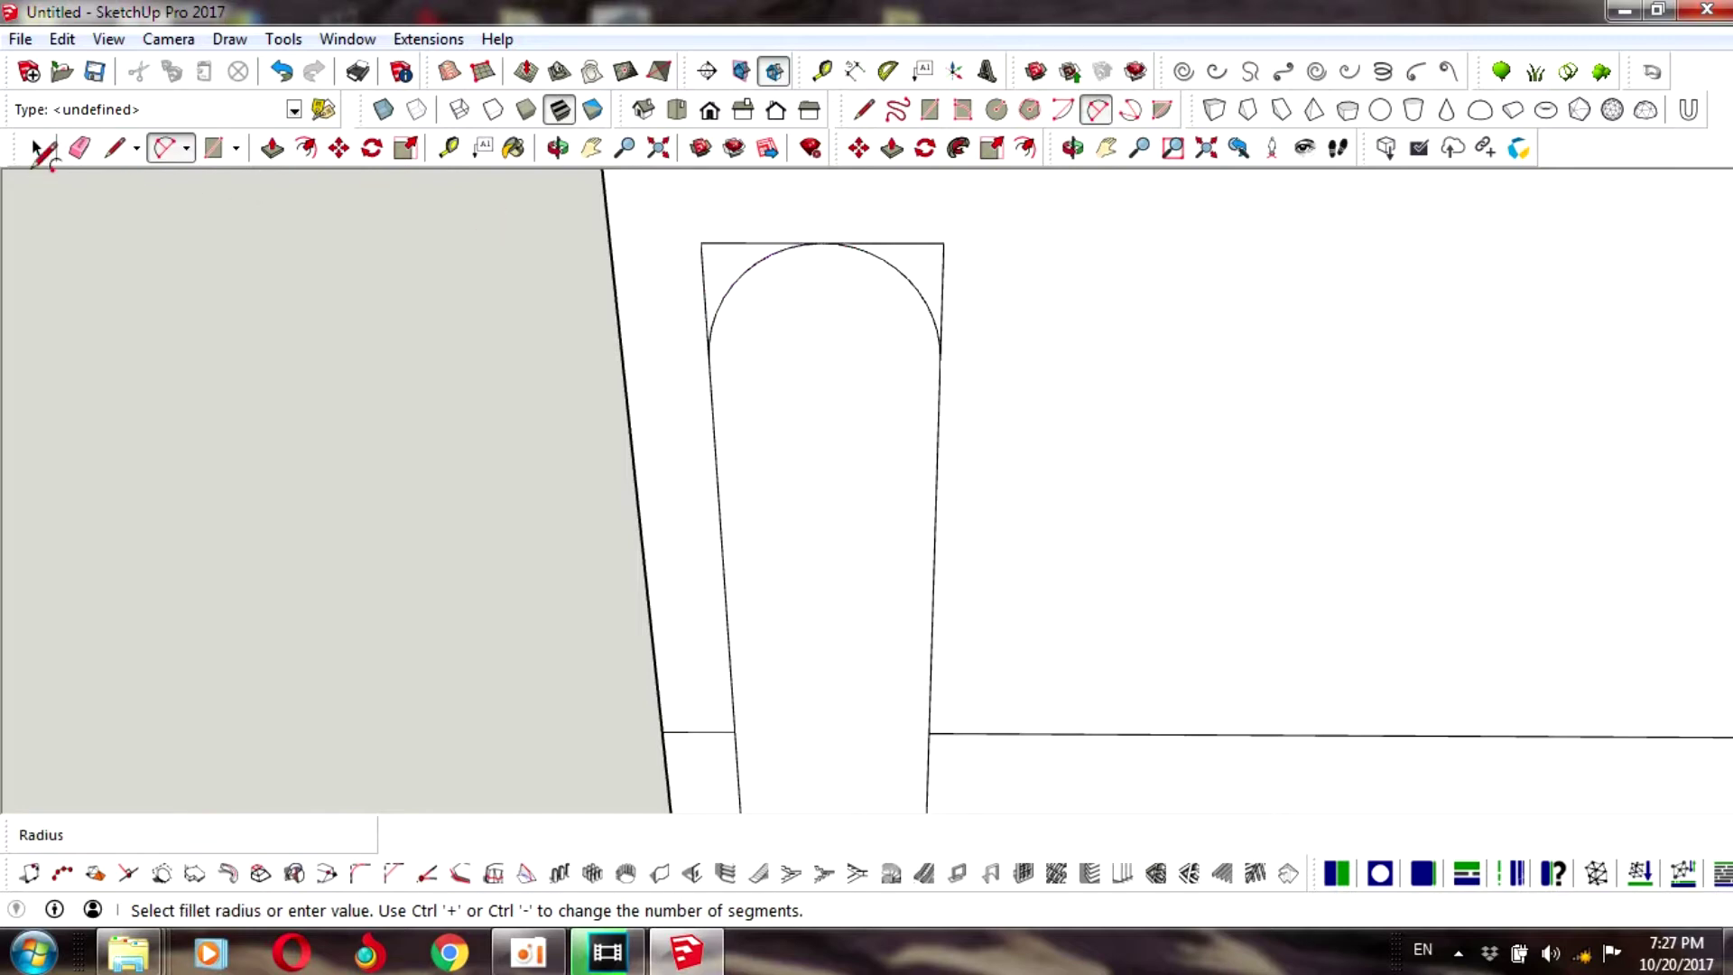
# - Delete the leftover corner piece above the arched top of the slot
pyautogui.click(36, 147)
pyautogui.doubleClick(704, 285)
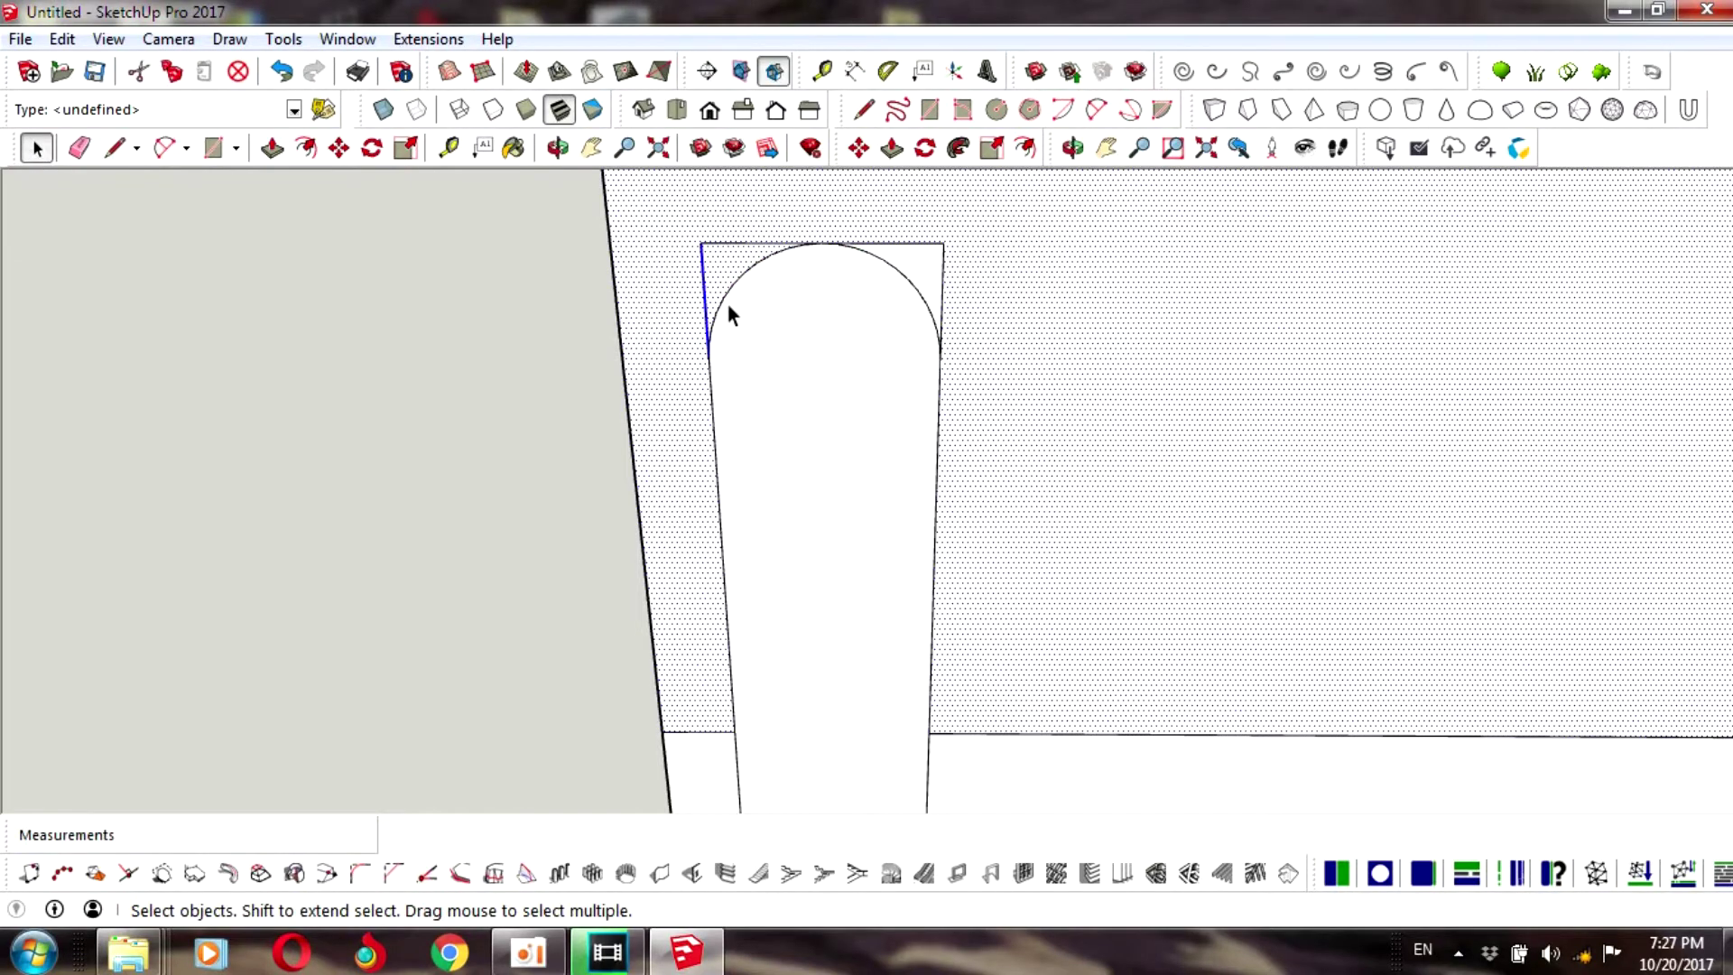
pyautogui.press('Delete')
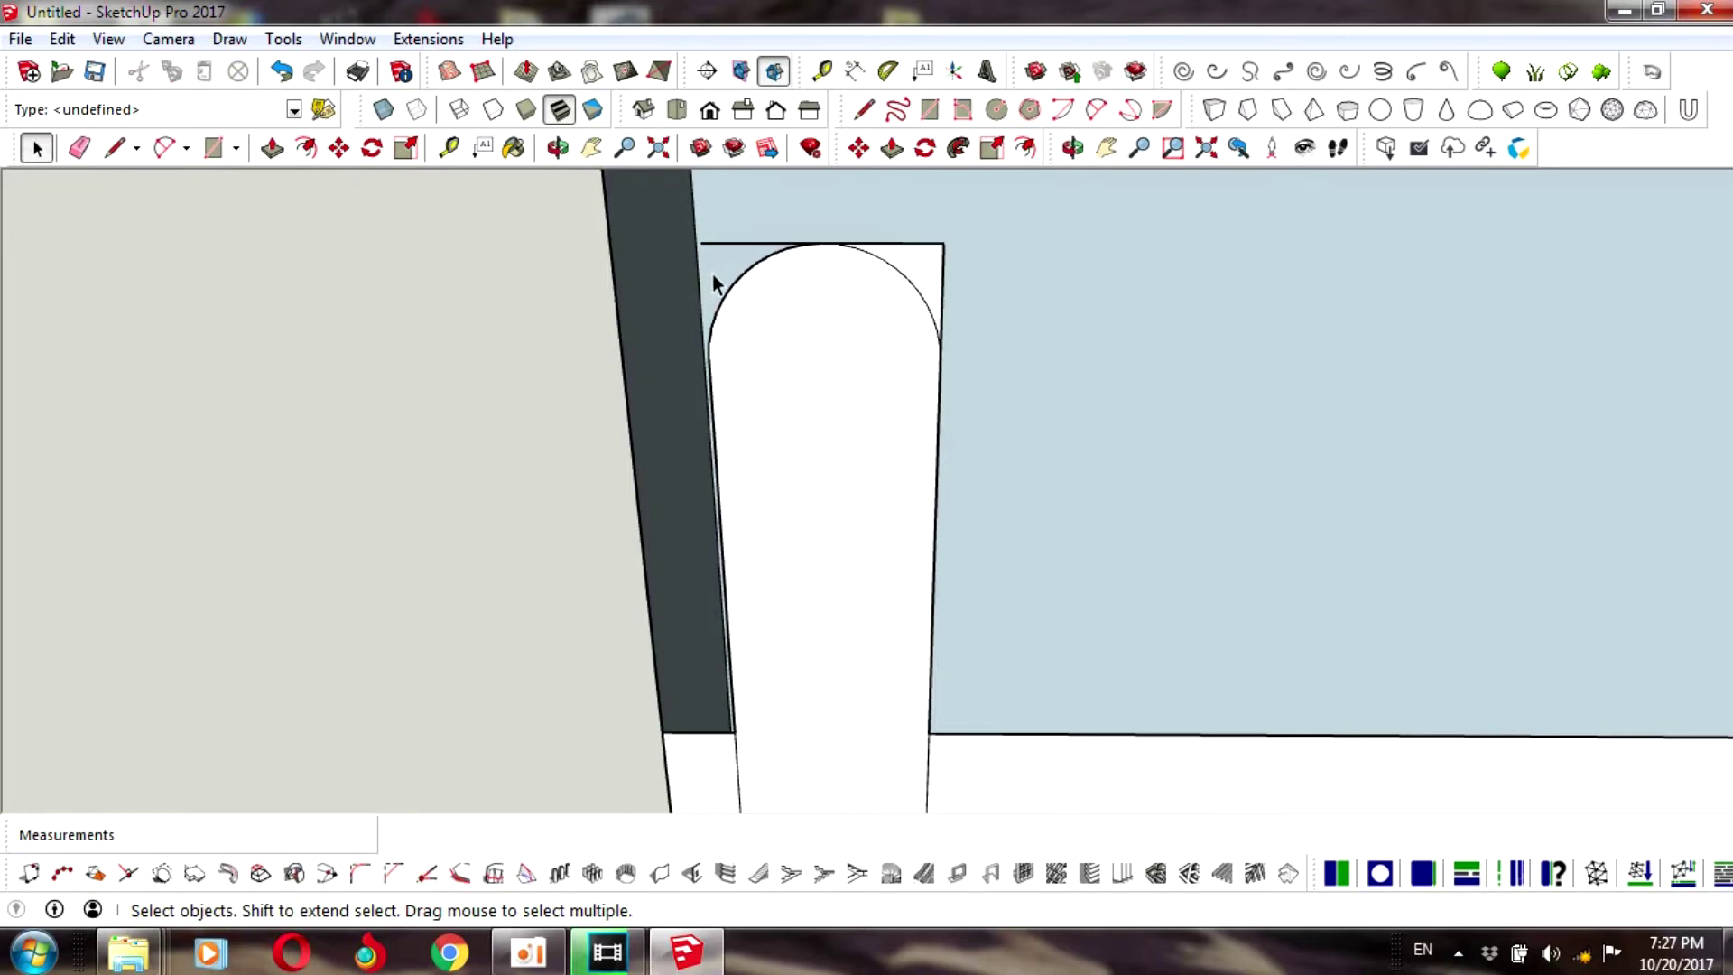
pyautogui.hotkey('ctrl', 'z')
pyautogui.click(724, 240)
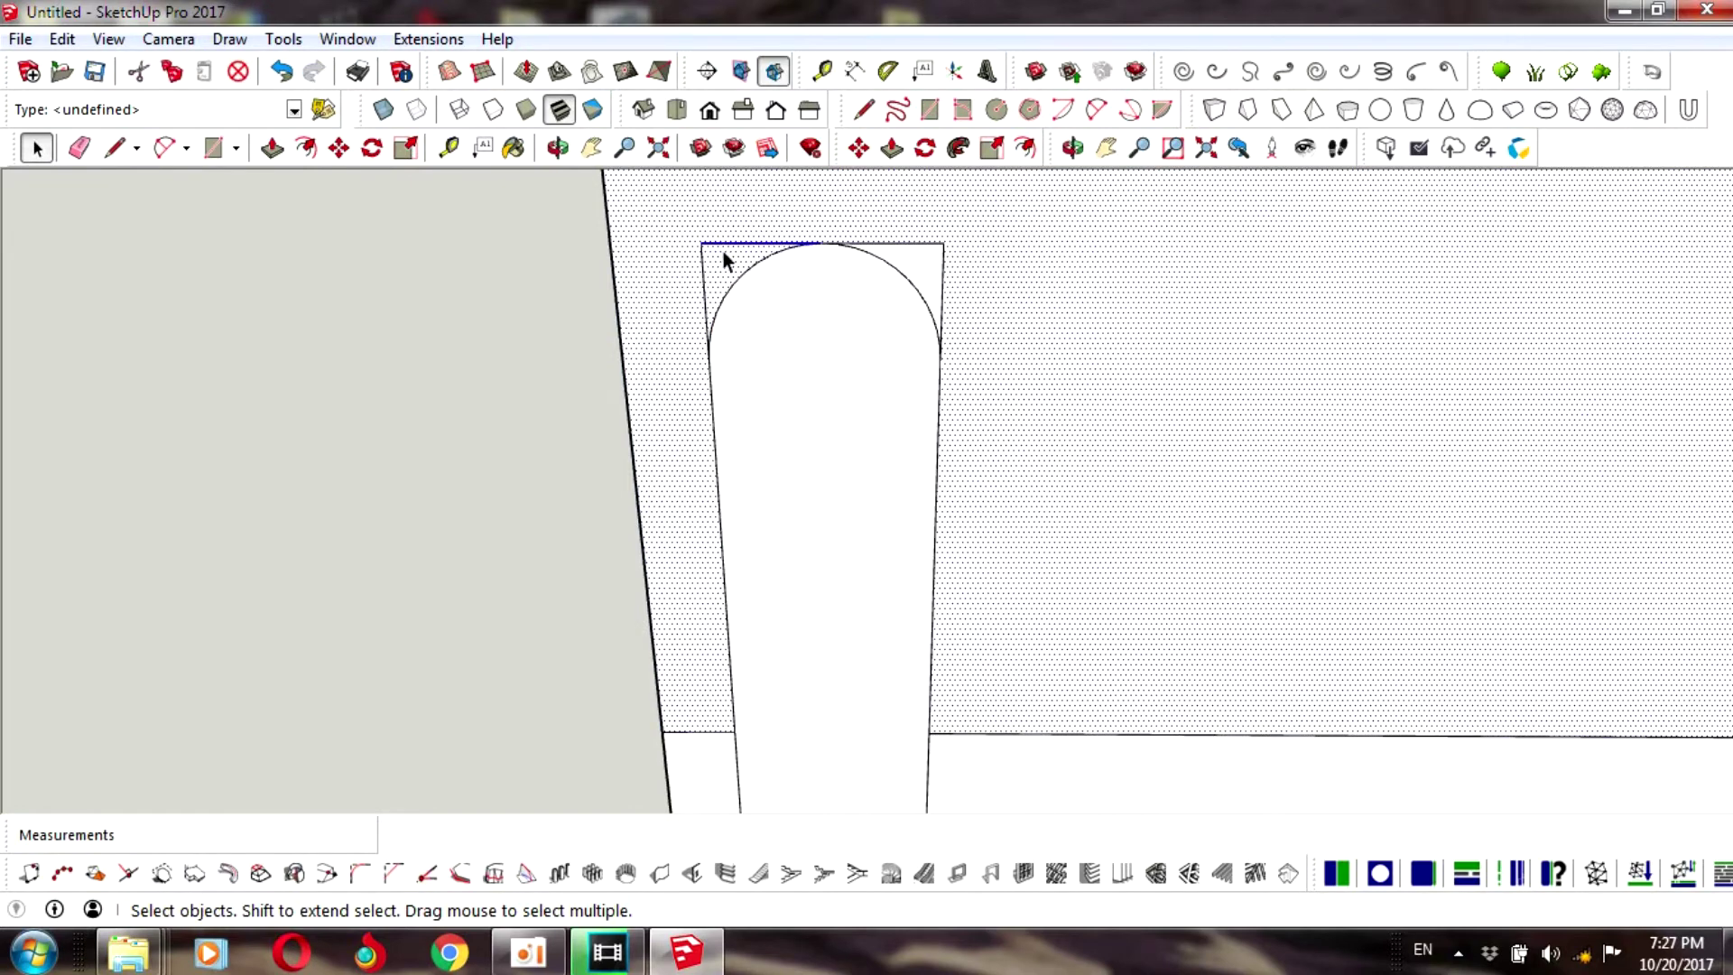
pyautogui.press('Delete')
pyautogui.scroll(-2, 722, 273)
pyautogui.scroll(-4, 722, 273)
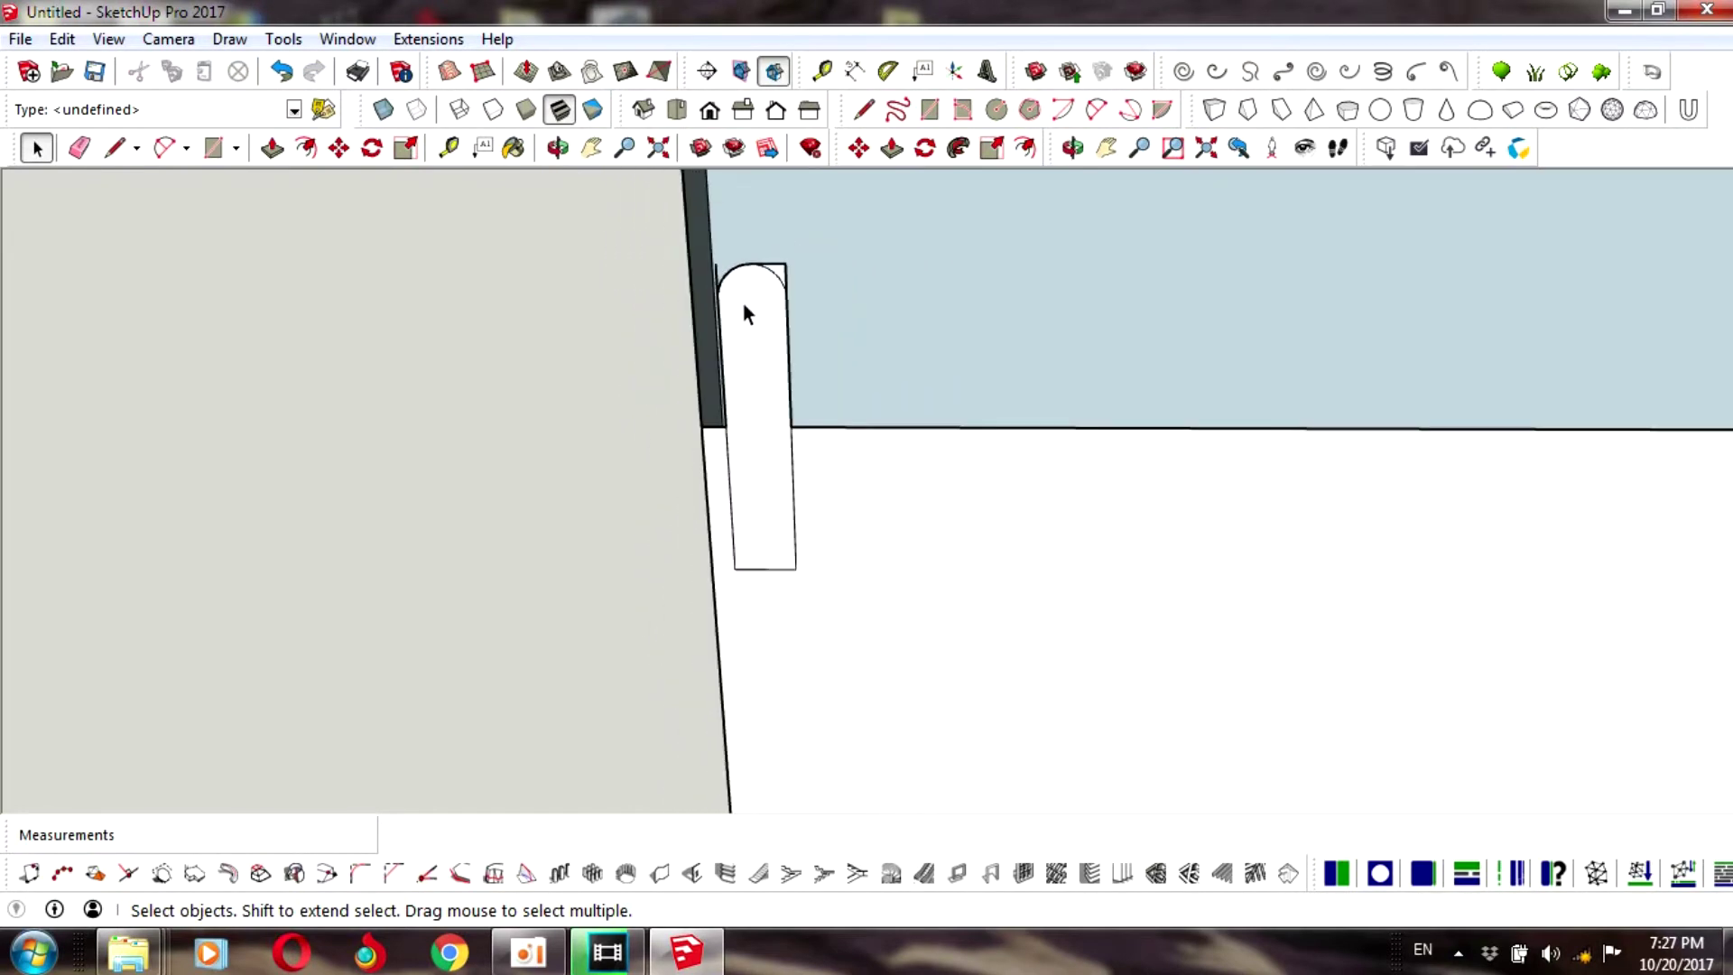
# - Undo the corner-piece deletions and check the arched slot face
pyautogui.hotkey('ctrl', 'z')
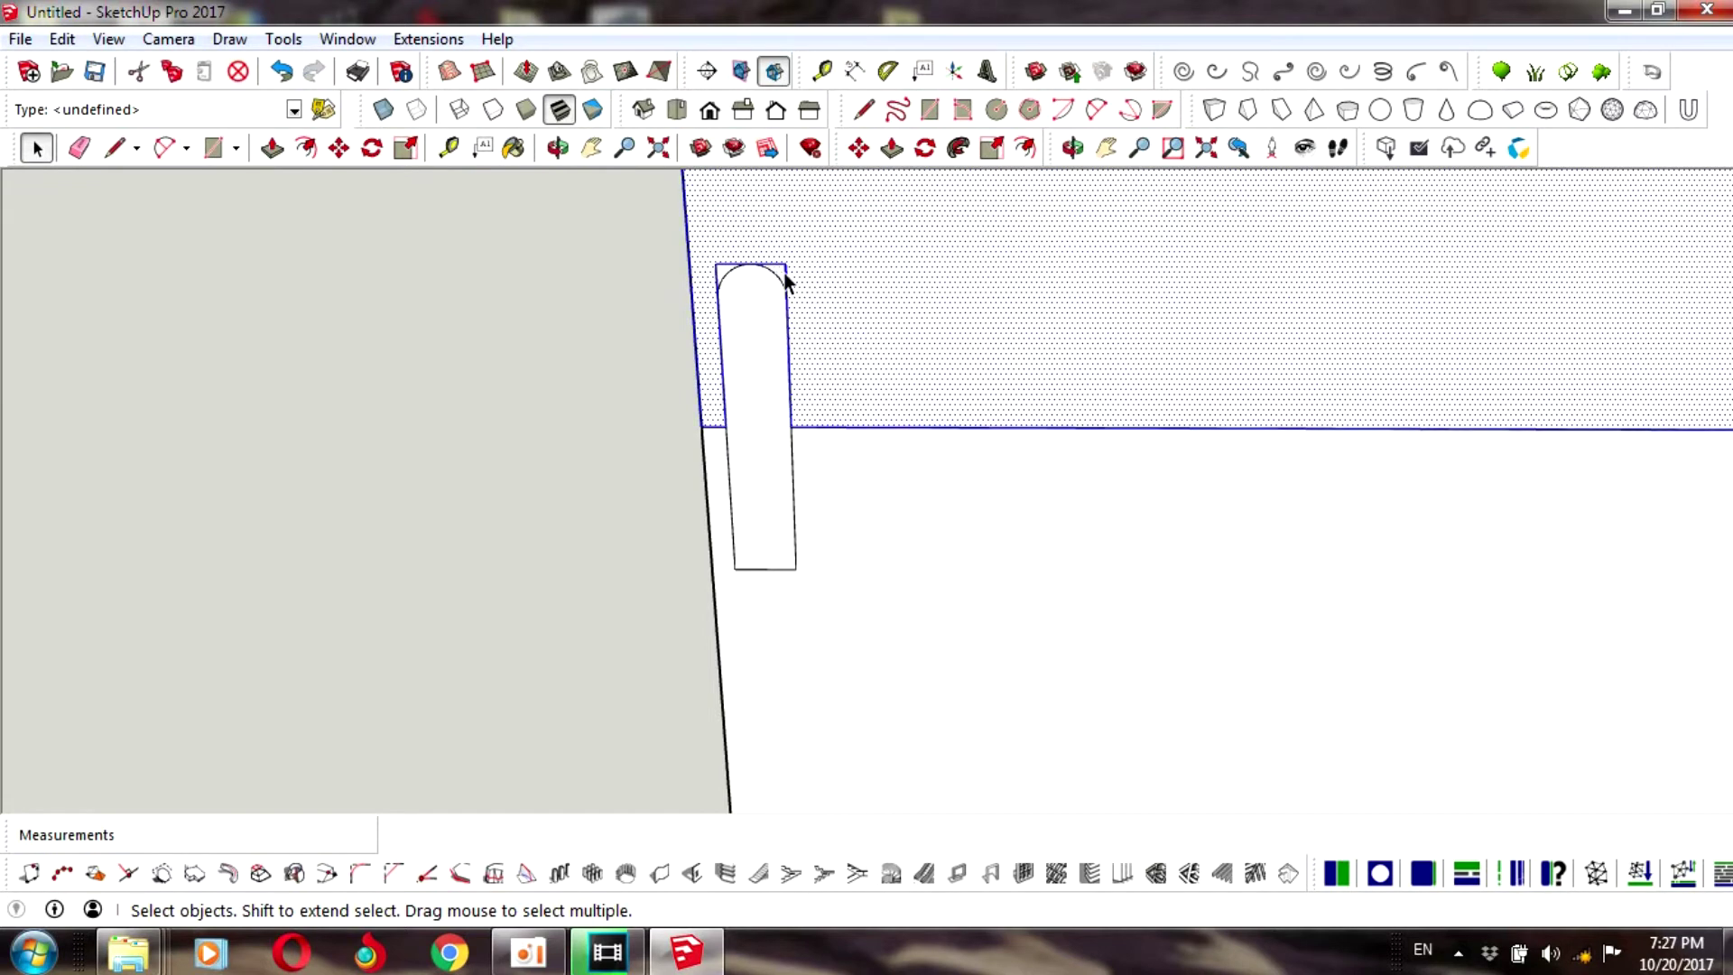
pyautogui.scroll(3, 785, 282)
pyautogui.hotkey('ctrl', 'z')
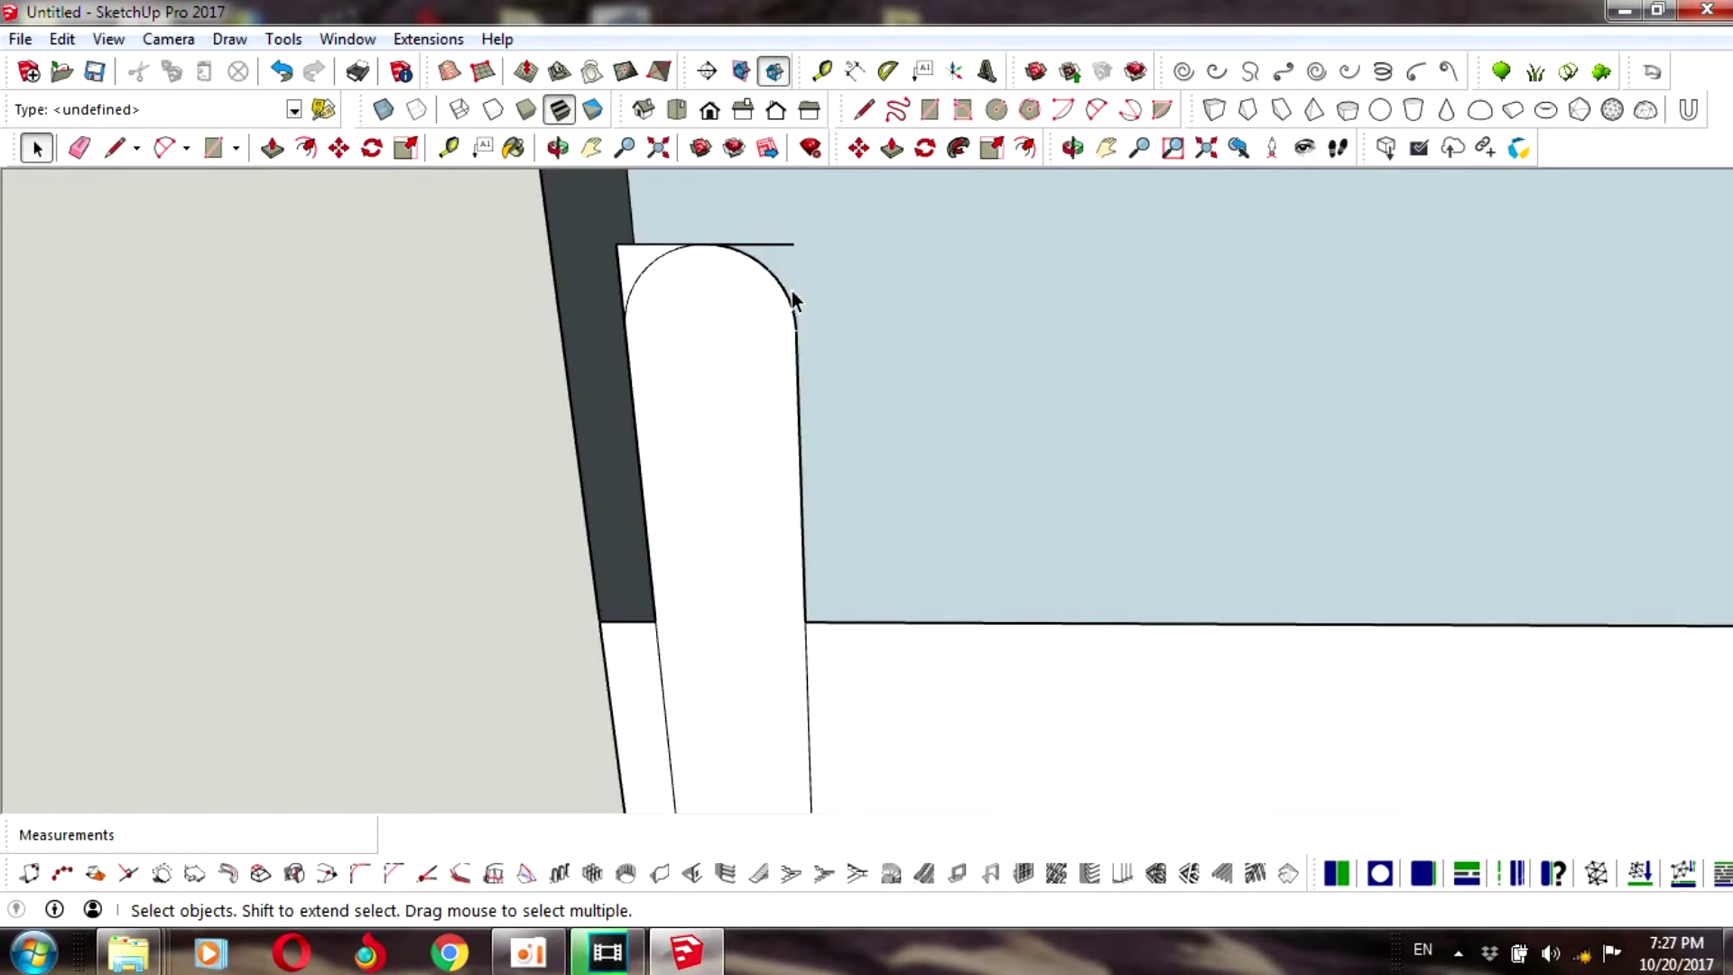
pyautogui.click(713, 325)
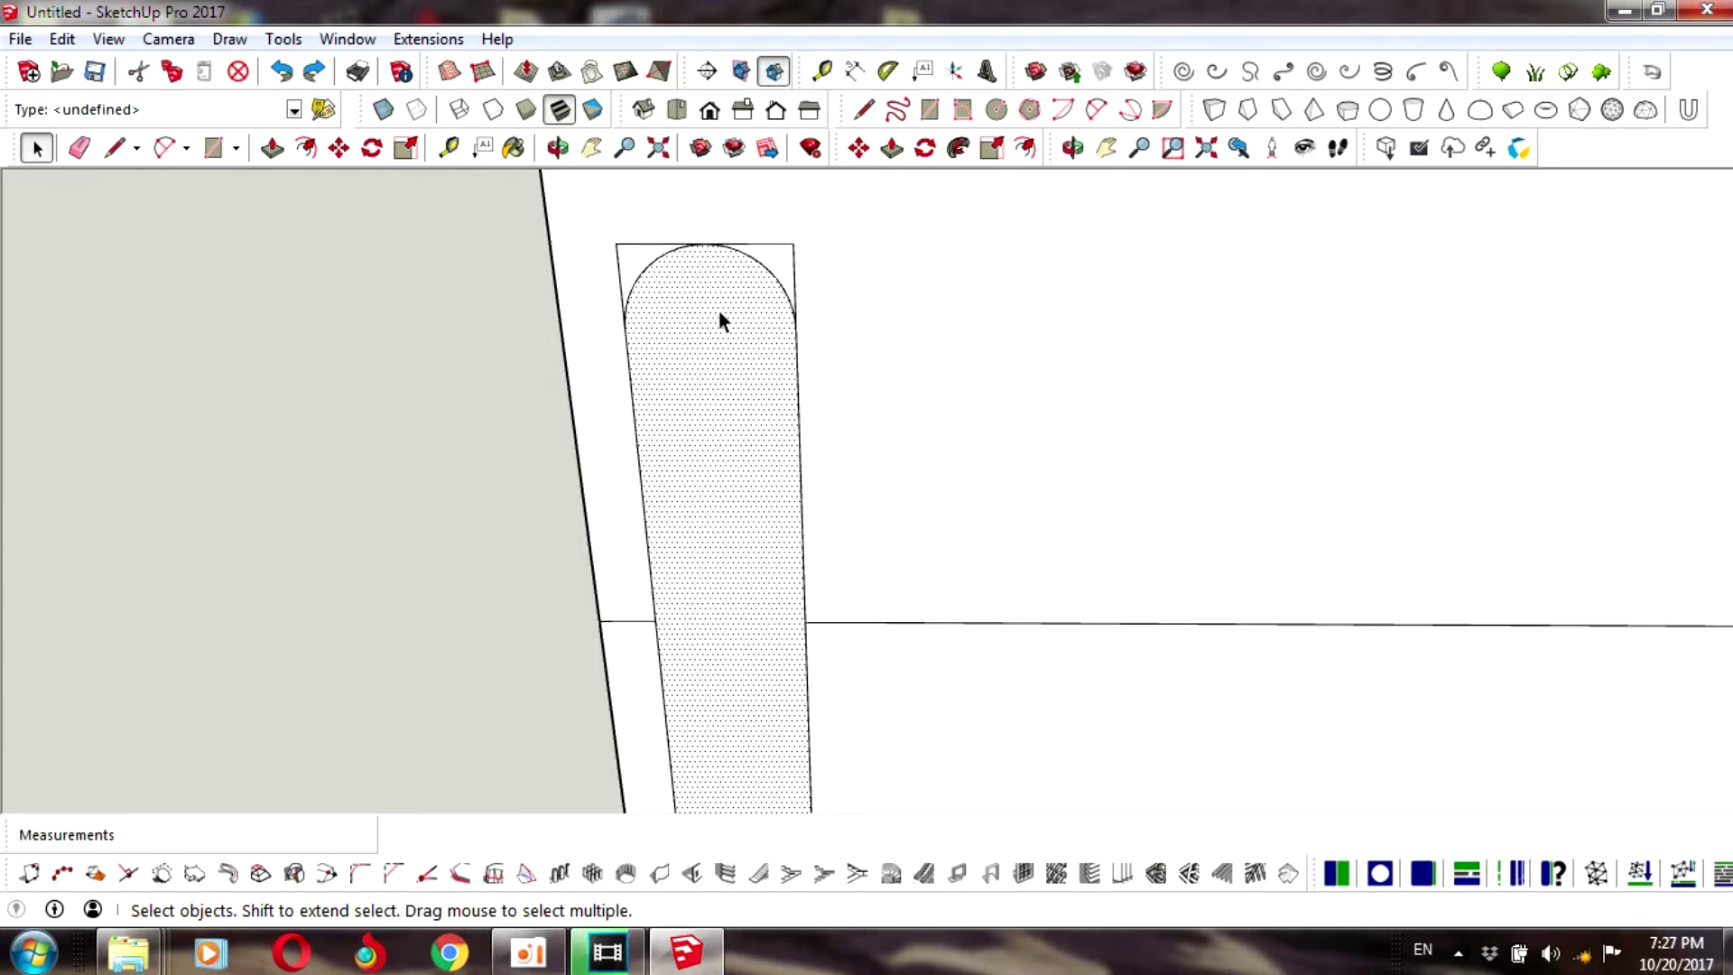
pyautogui.scroll(-3, 719, 316)
pyautogui.scroll(-2, 726, 312)
pyautogui.click(878, 502)
pyautogui.scroll(3, 831, 284)
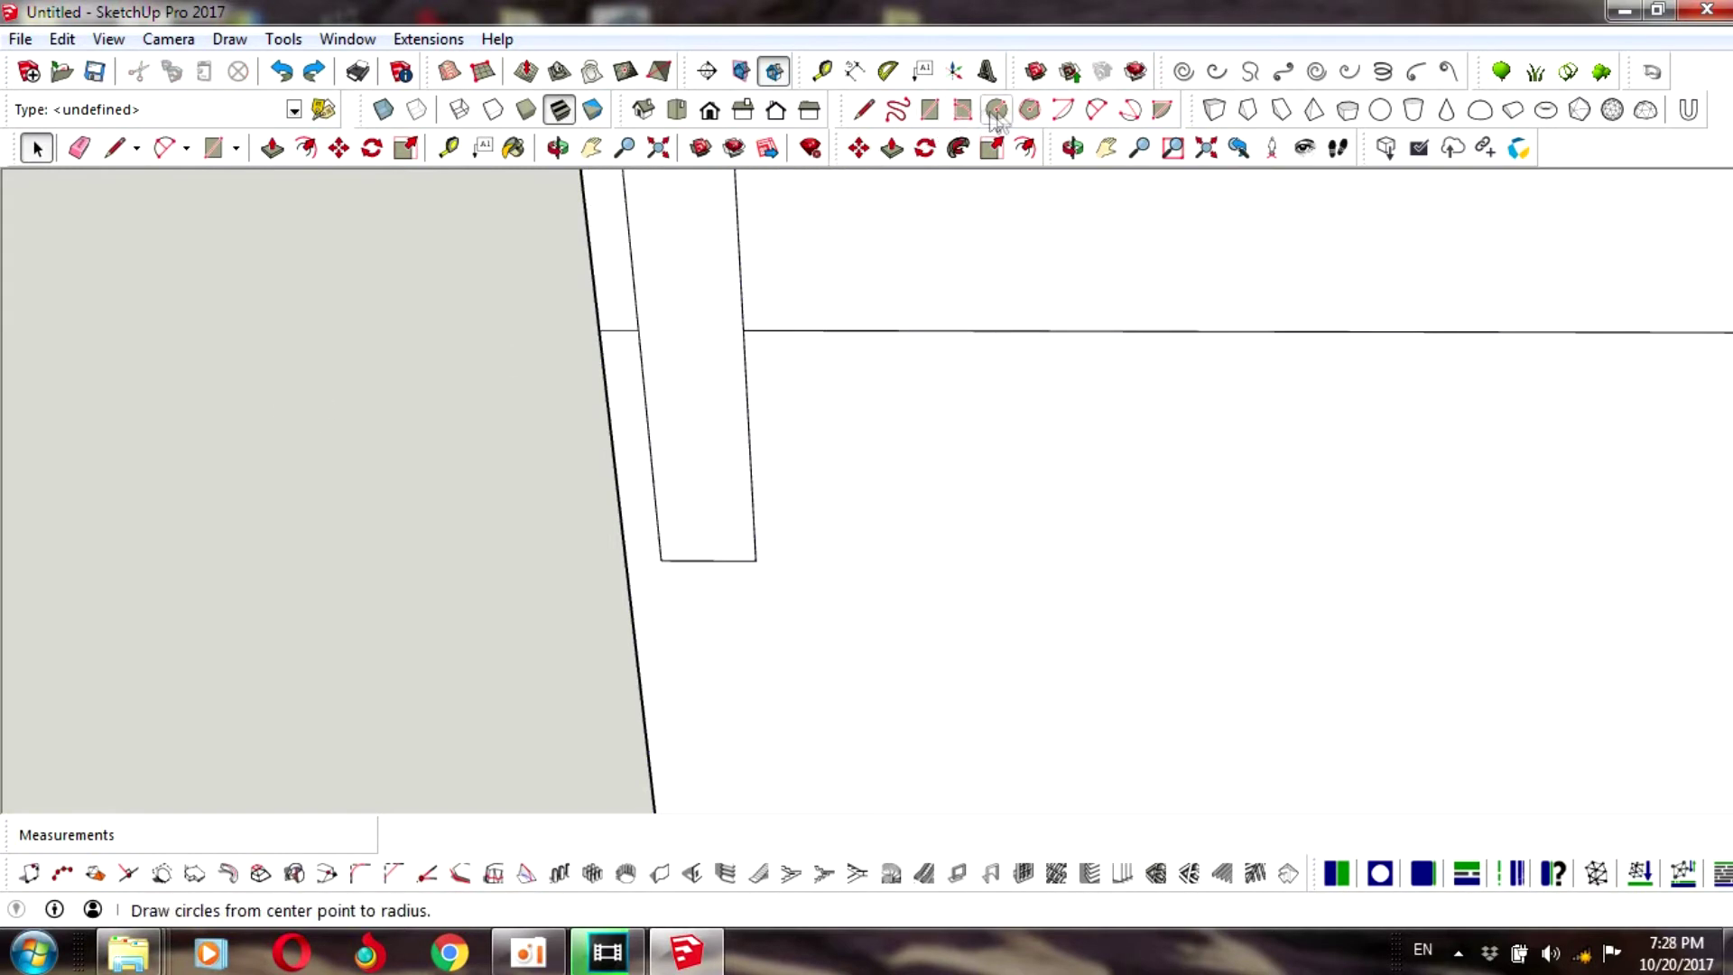
# - Fillet the slot's bottom-right and bottom-left corners with 10mm arcs
pyautogui.click(1095, 109)
pyautogui.click(709, 561)
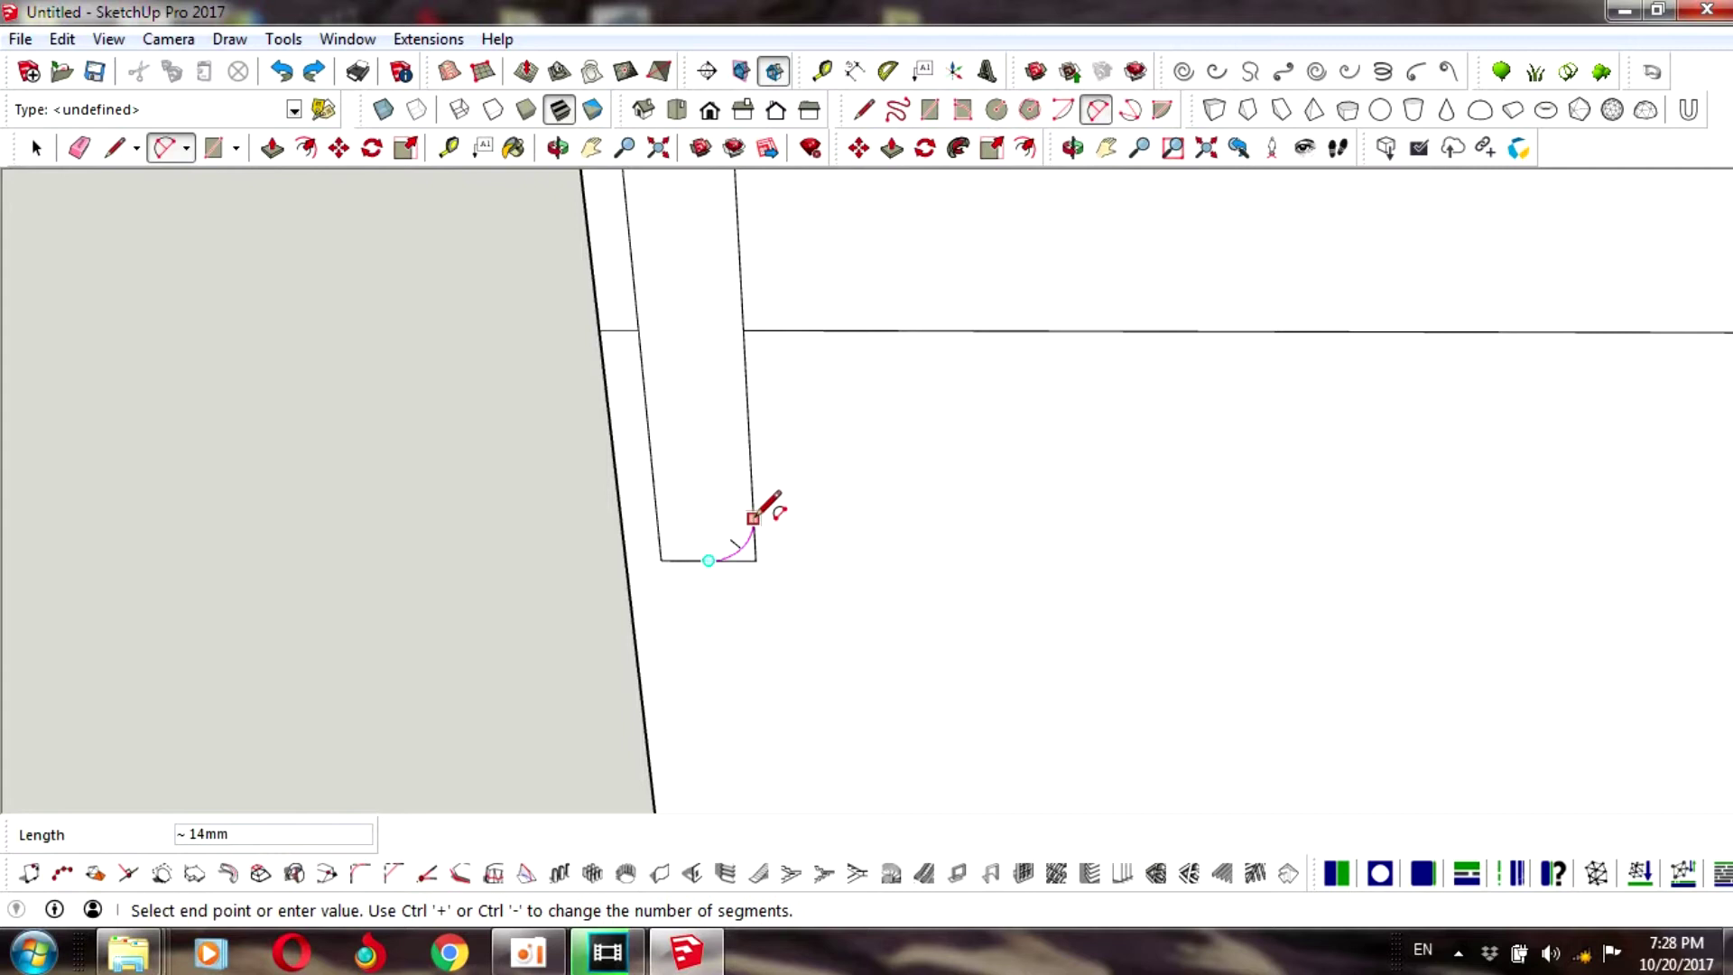
pyautogui.click(754, 517)
pyautogui.click(756, 517)
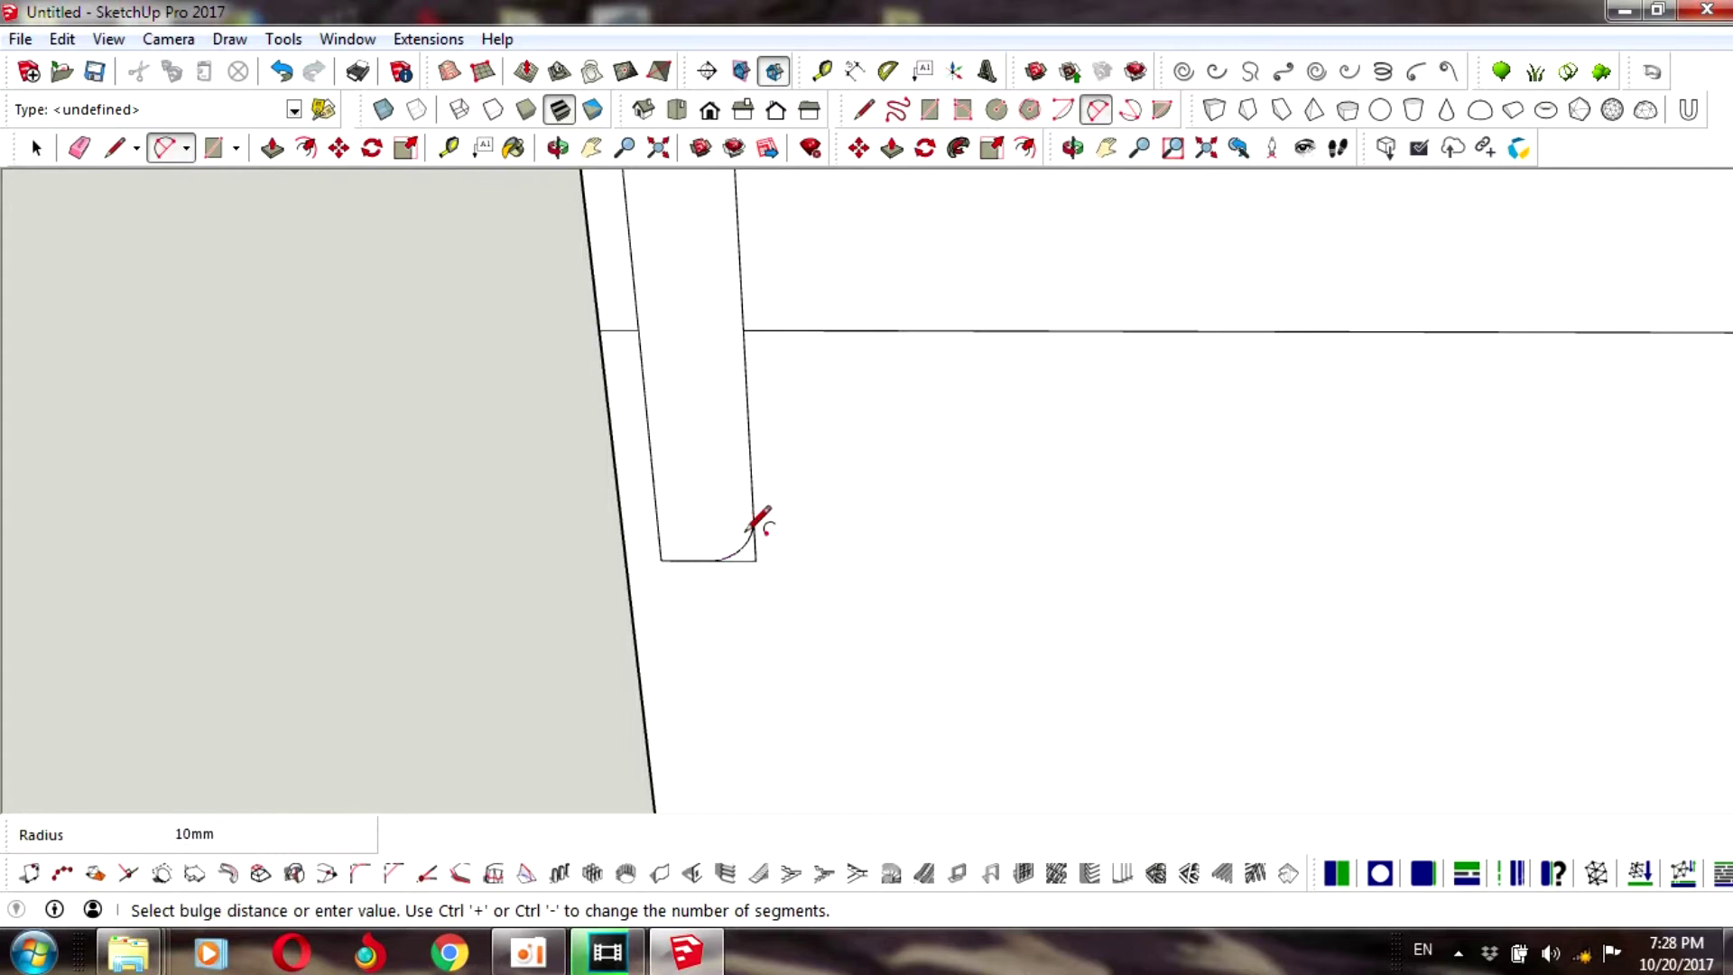
pyautogui.click(709, 561)
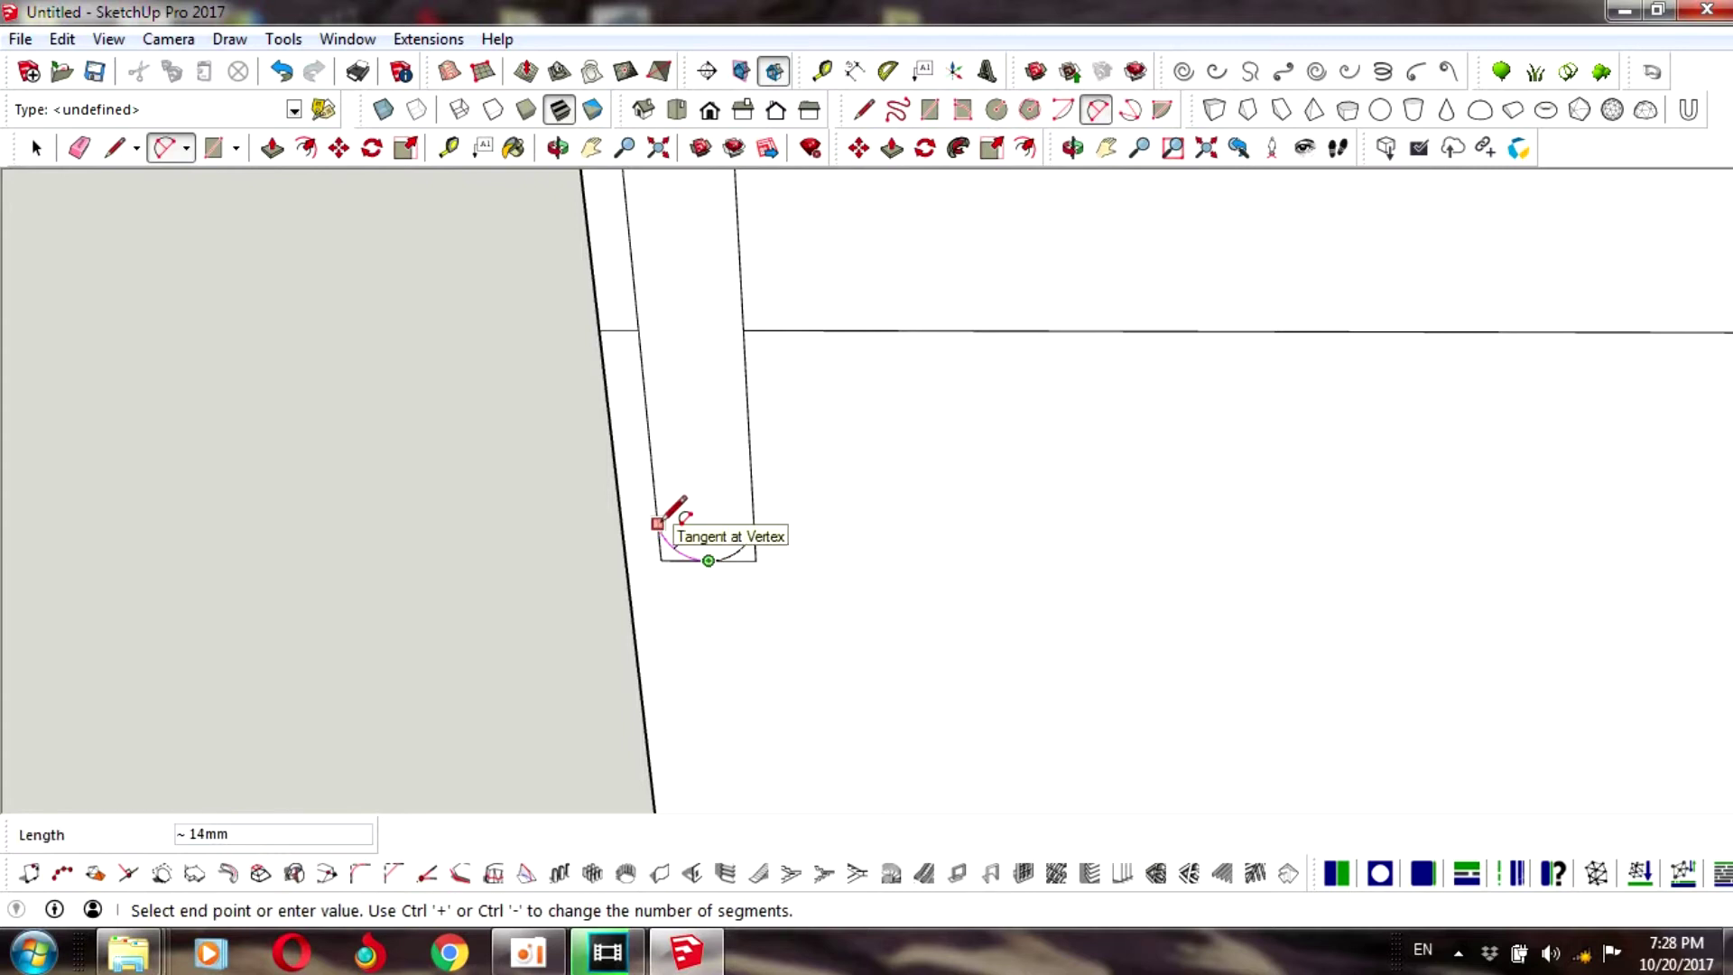
pyautogui.scroll(3, 660, 522)
pyautogui.click(656, 518)
pyautogui.click(678, 551)
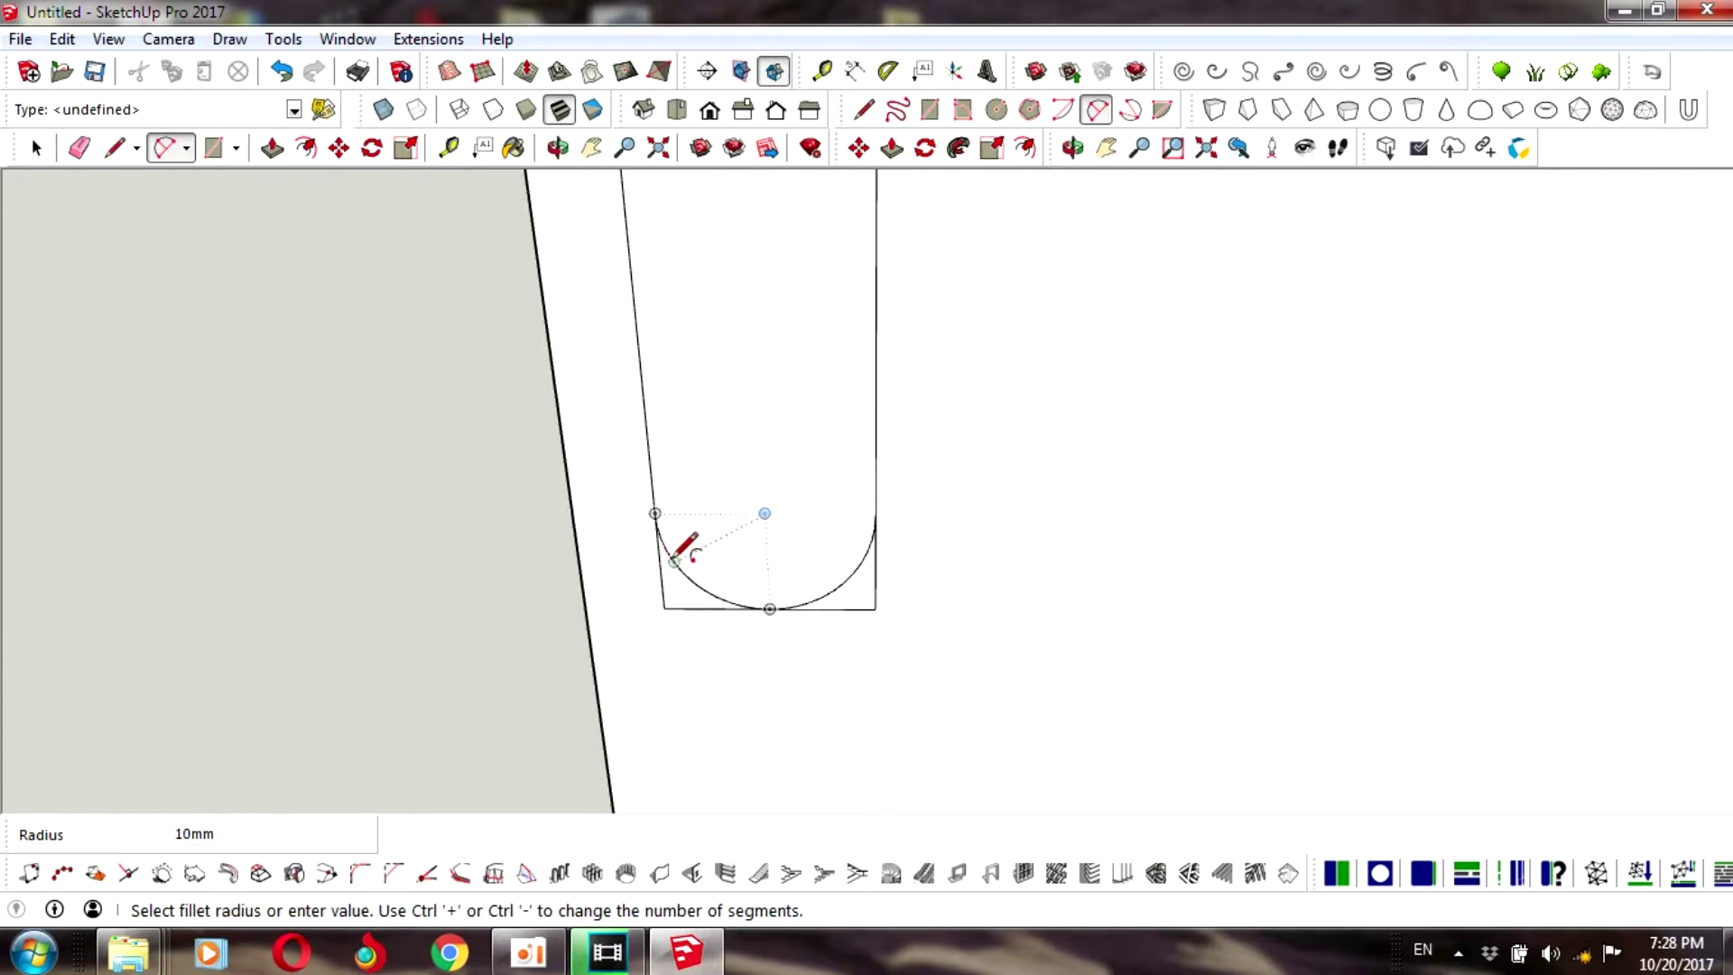
# - Select the finished rounded slot face to check it
pyautogui.click(36, 148)
pyautogui.click(749, 420)
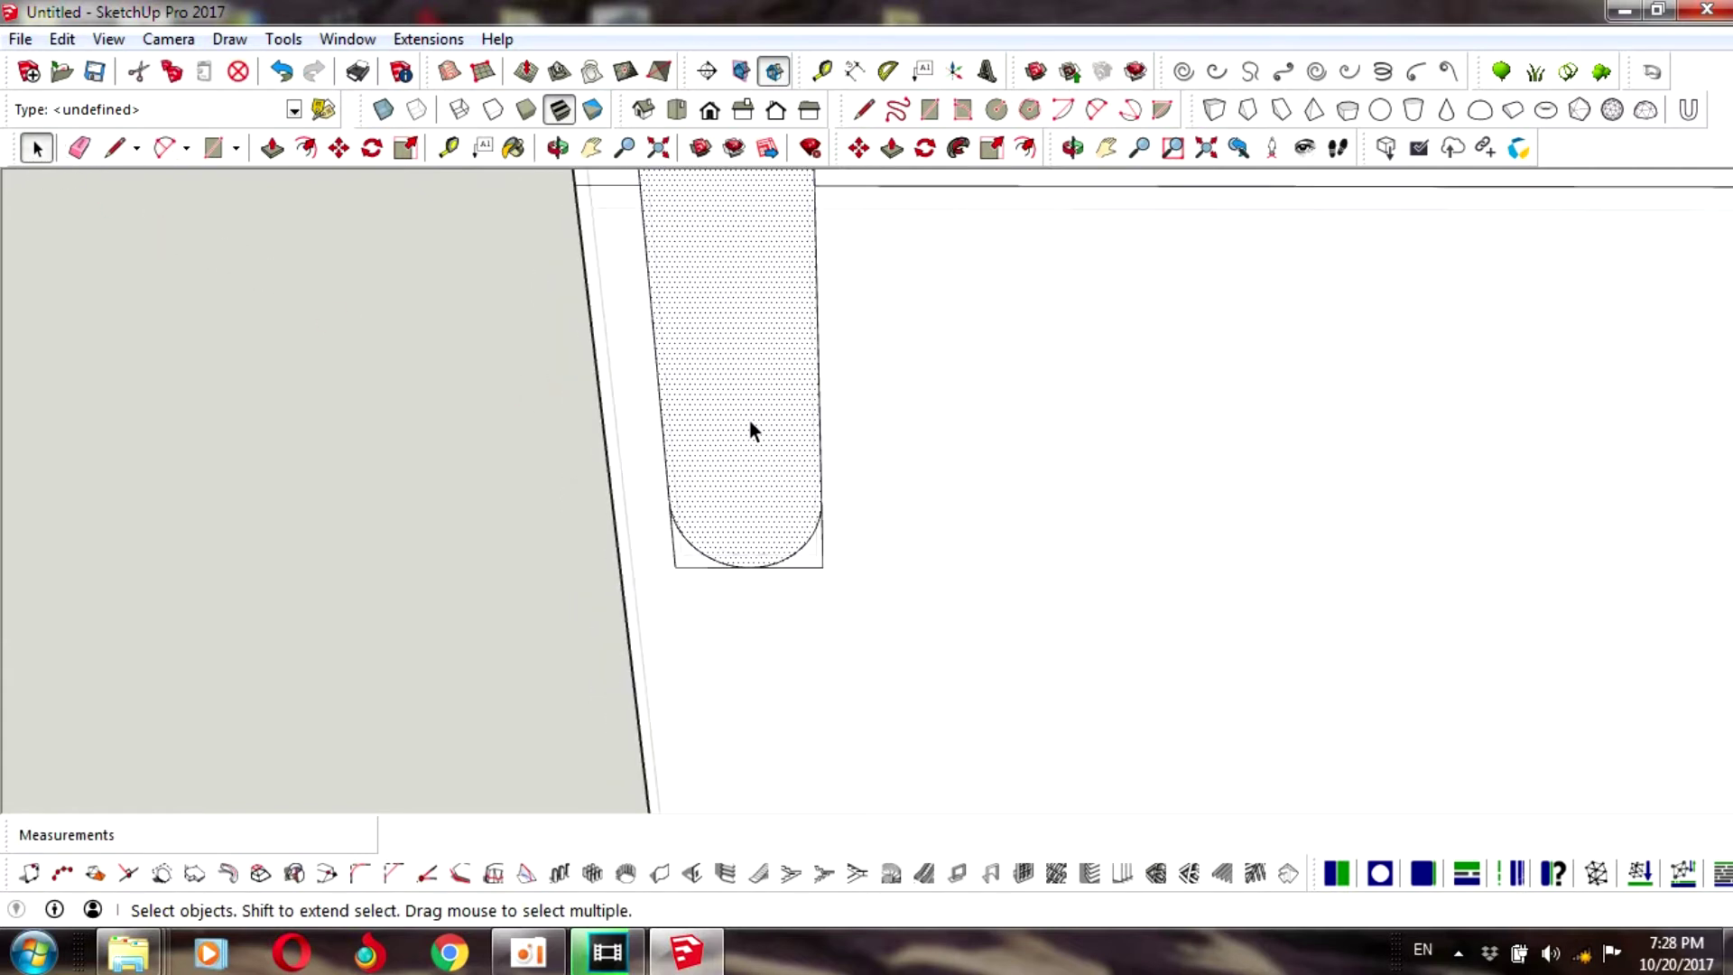
pyautogui.scroll(-3, 749, 421)
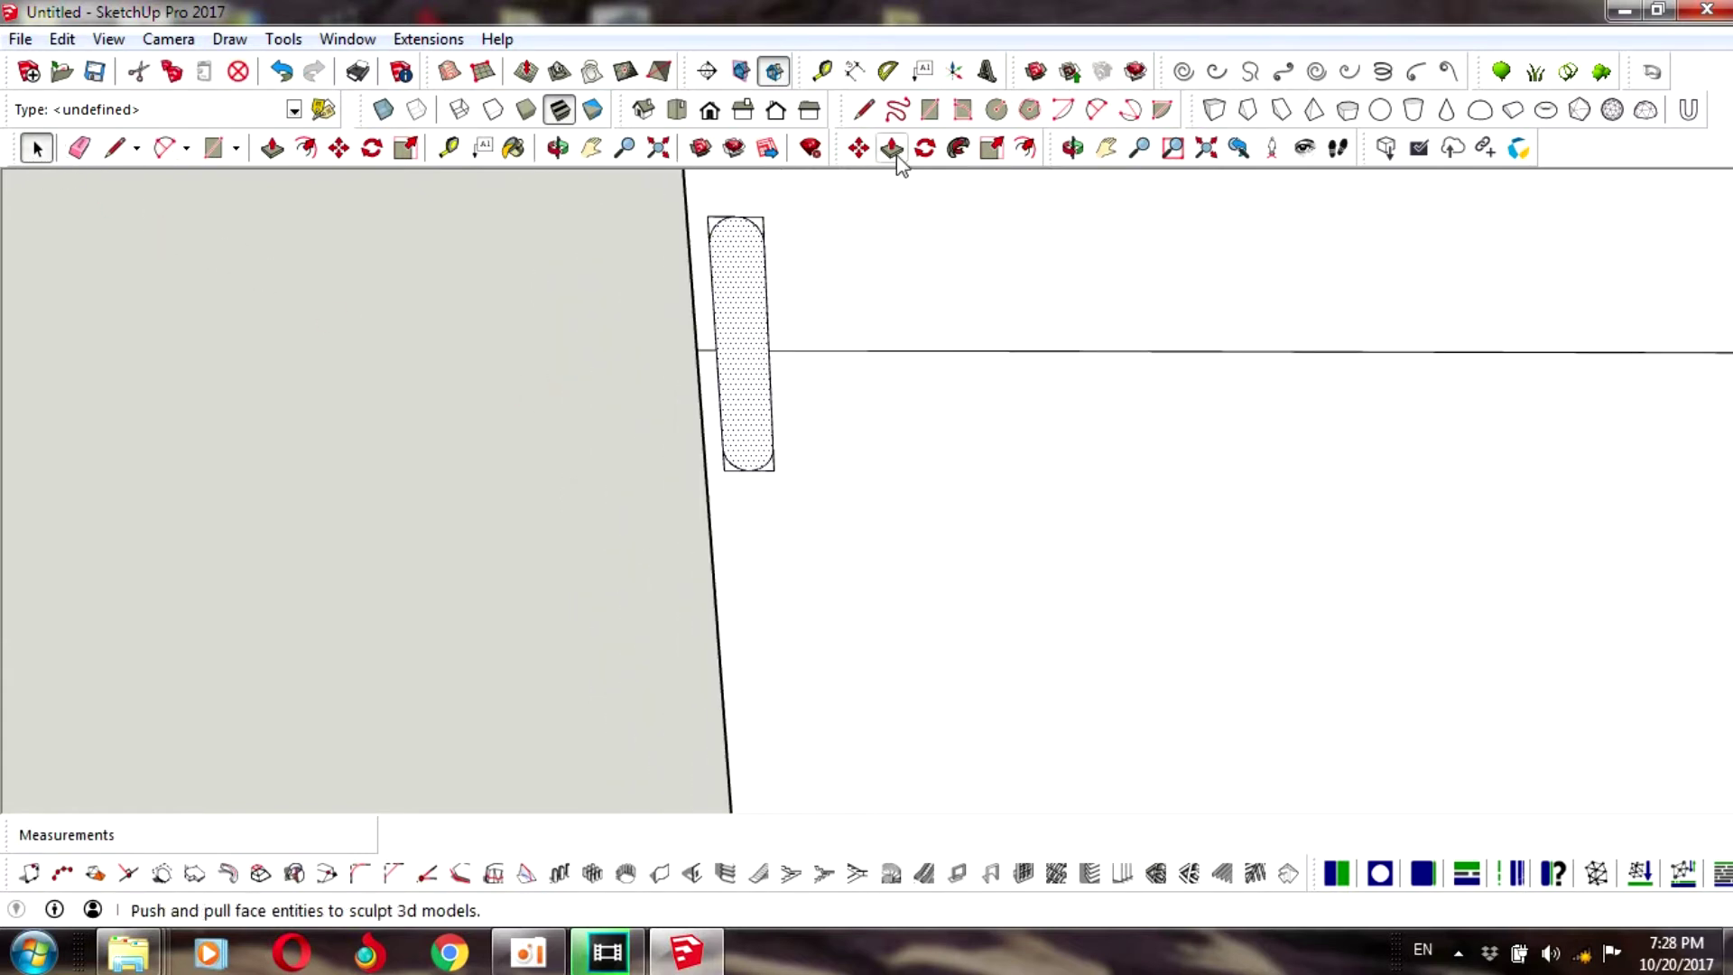
pyautogui.click(1073, 148)
# - Orbit to the slot and push its face 25mm into the panel
pyautogui.moveTo(773, 379); pyautogui.dragTo(1237, 434)
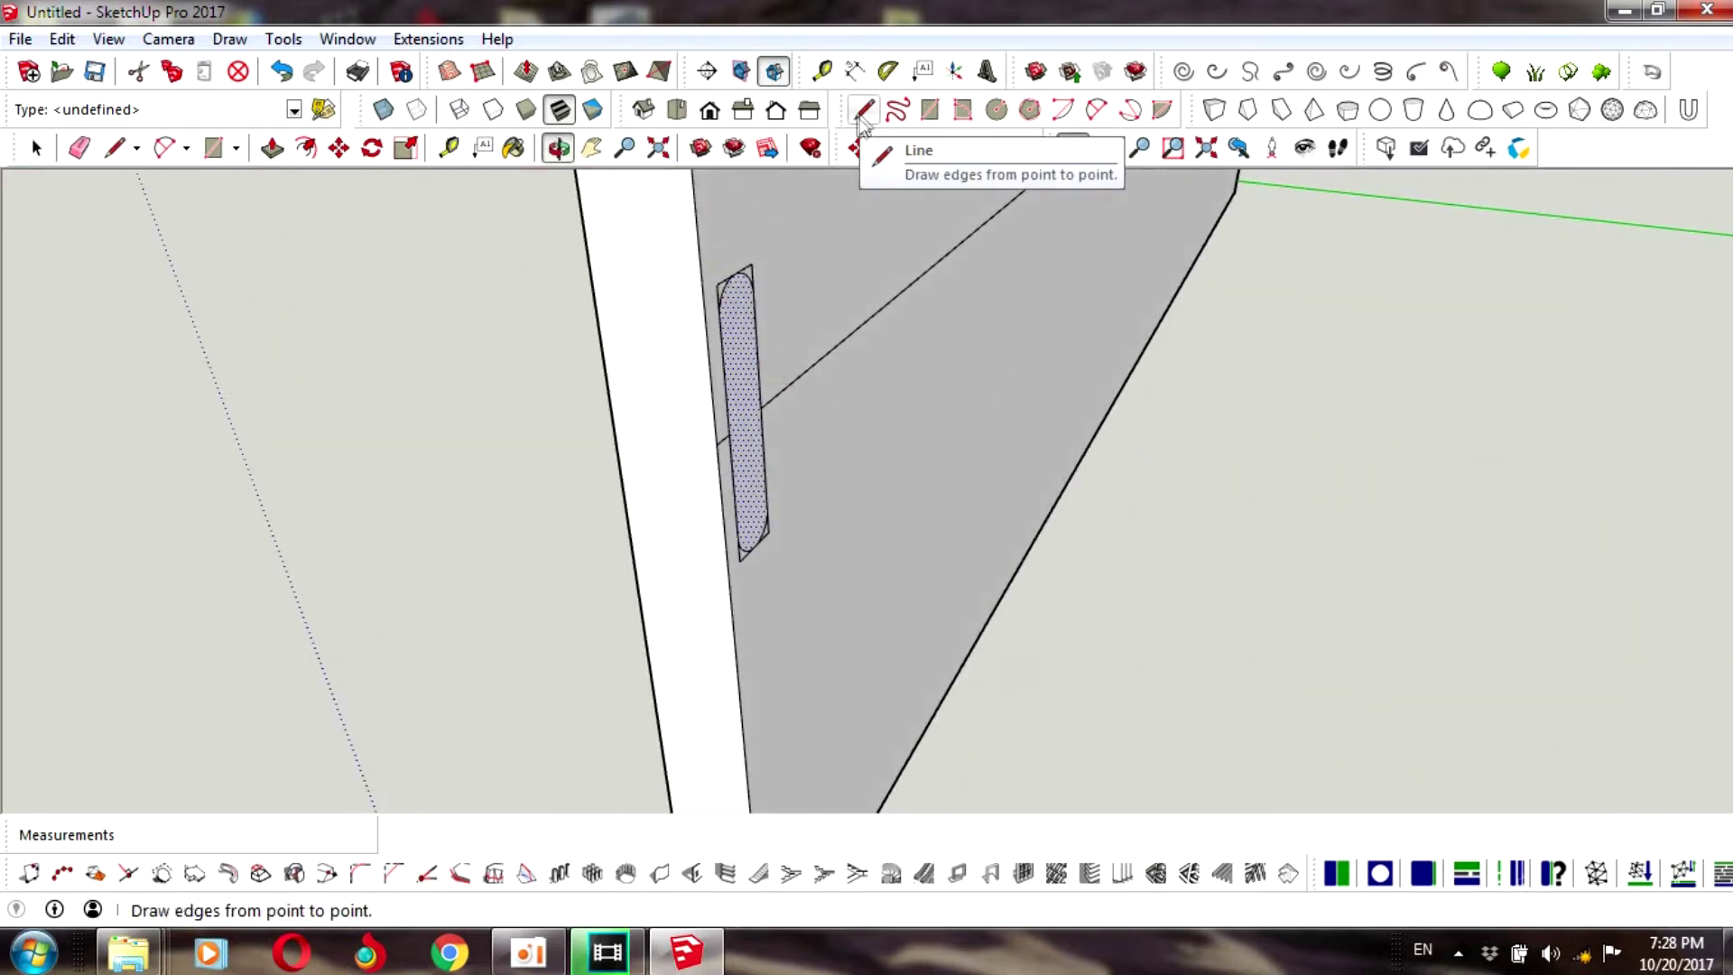
pyautogui.click(892, 147)
pyautogui.moveTo(746, 384); pyautogui.dragTo(667, 381)
pyautogui.write('25')
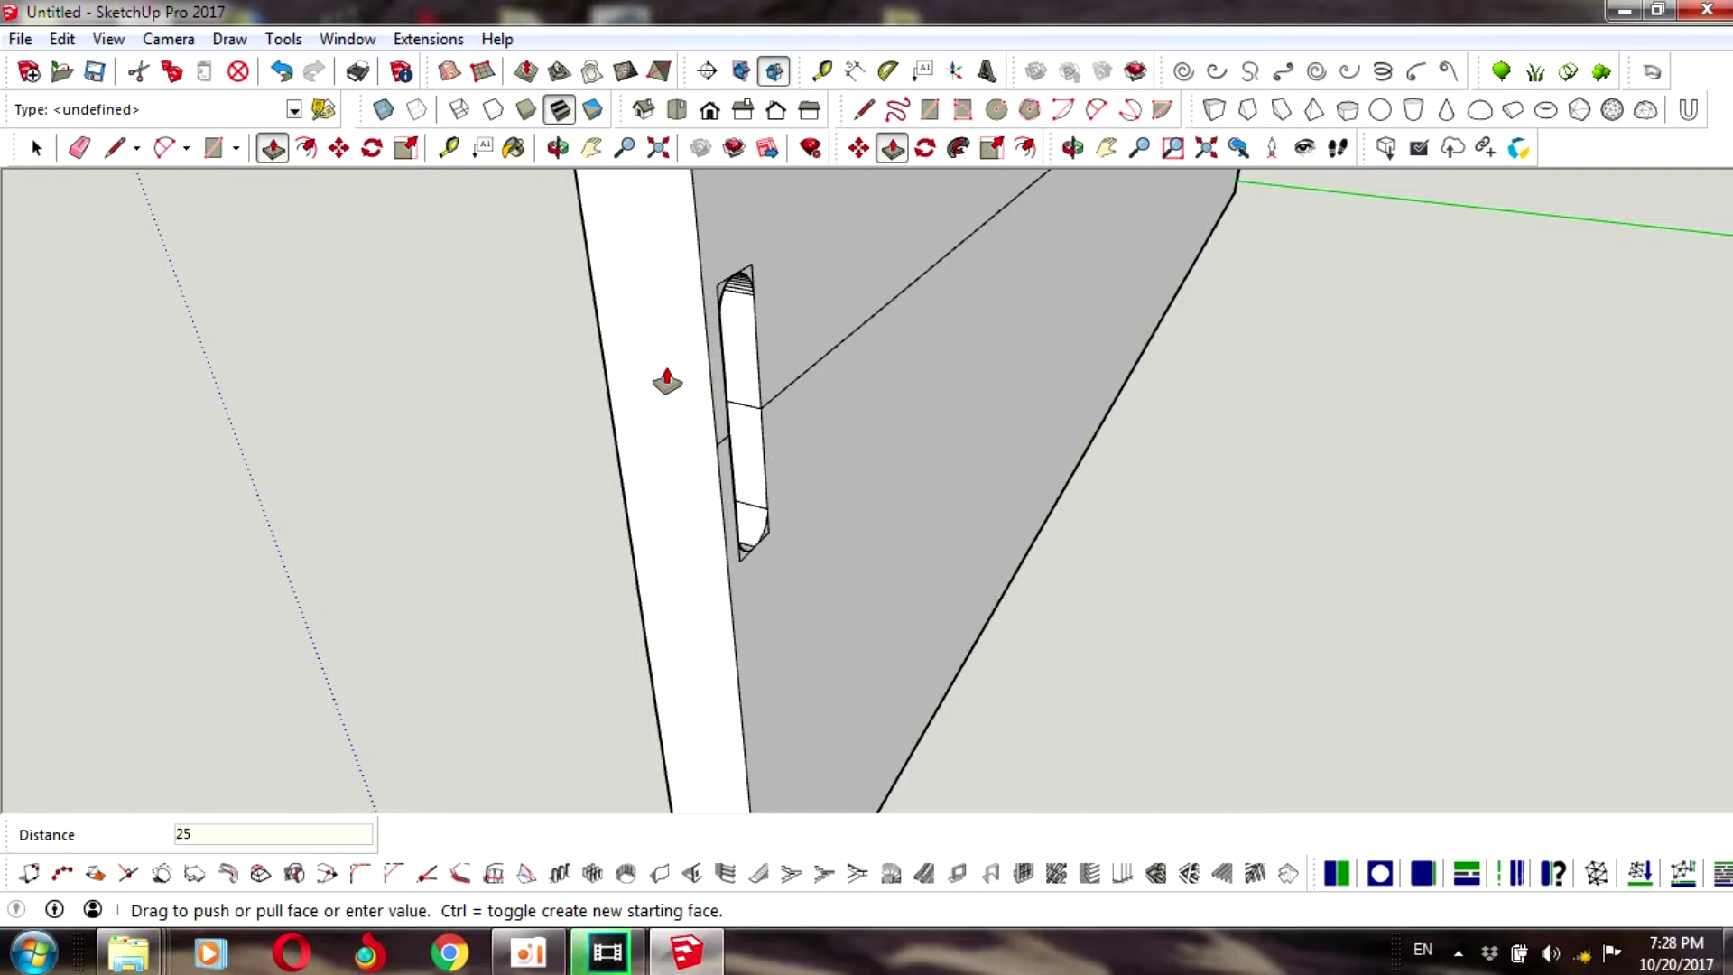
pyautogui.press('Return')
pyautogui.press('space')
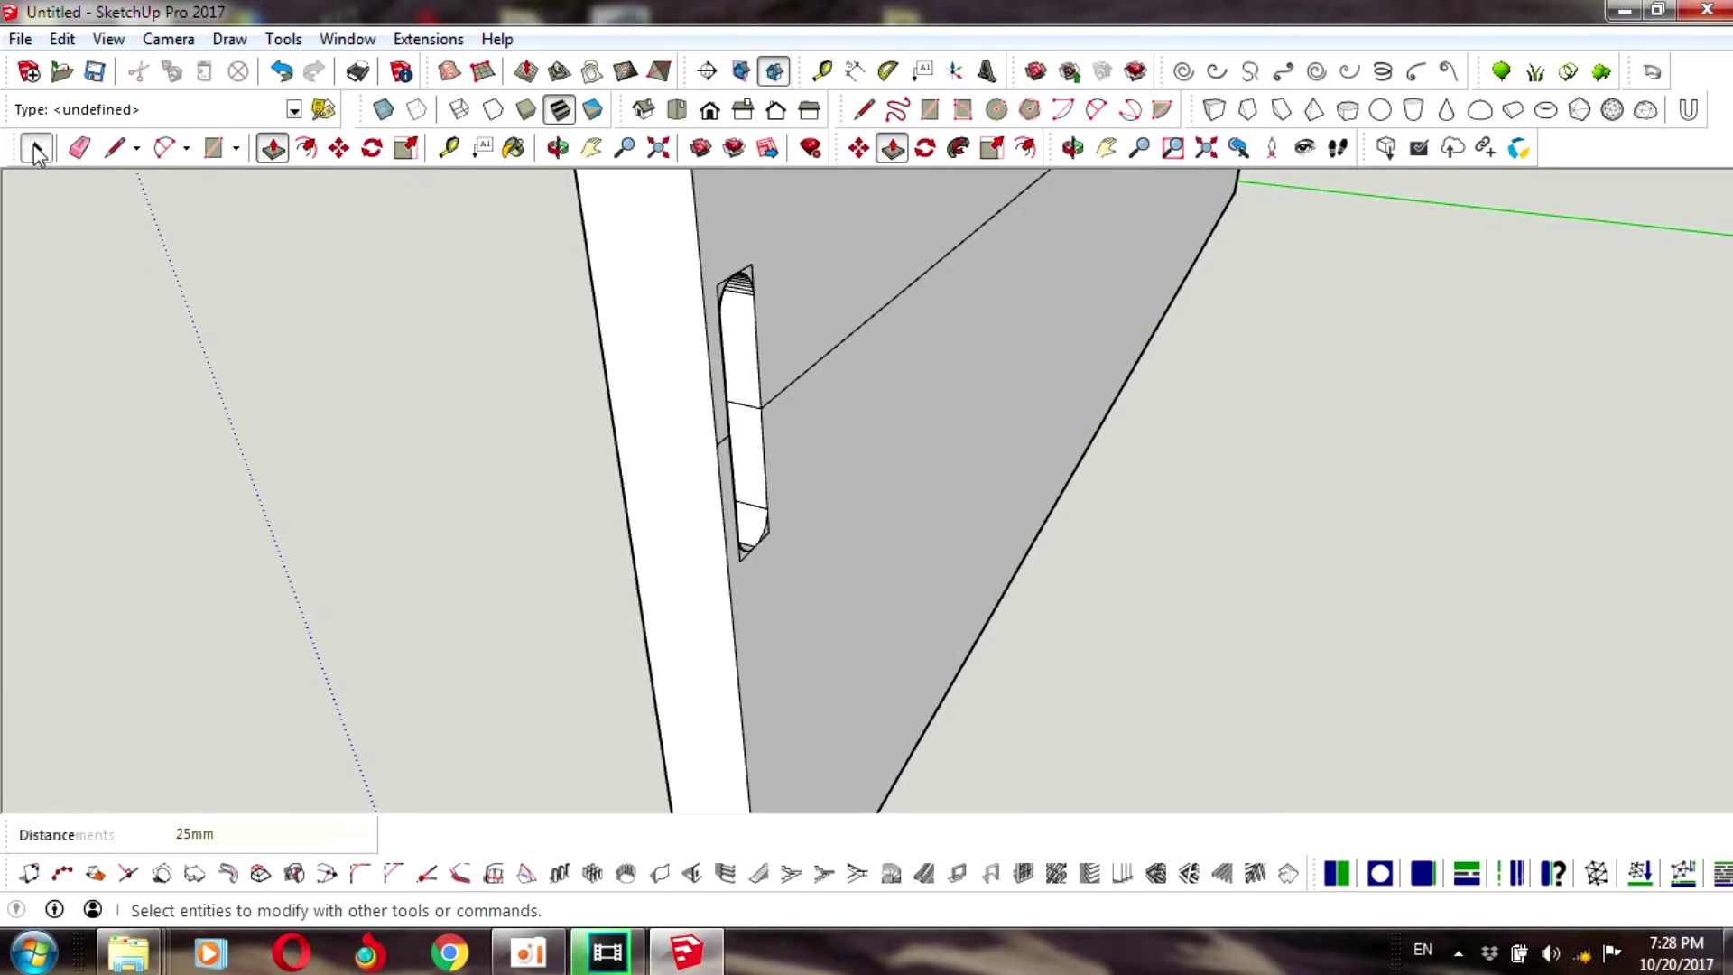
# - Undo the slot push and push the slot face into the panel again
pyautogui.click(864, 109)
pyautogui.click(709, 380)
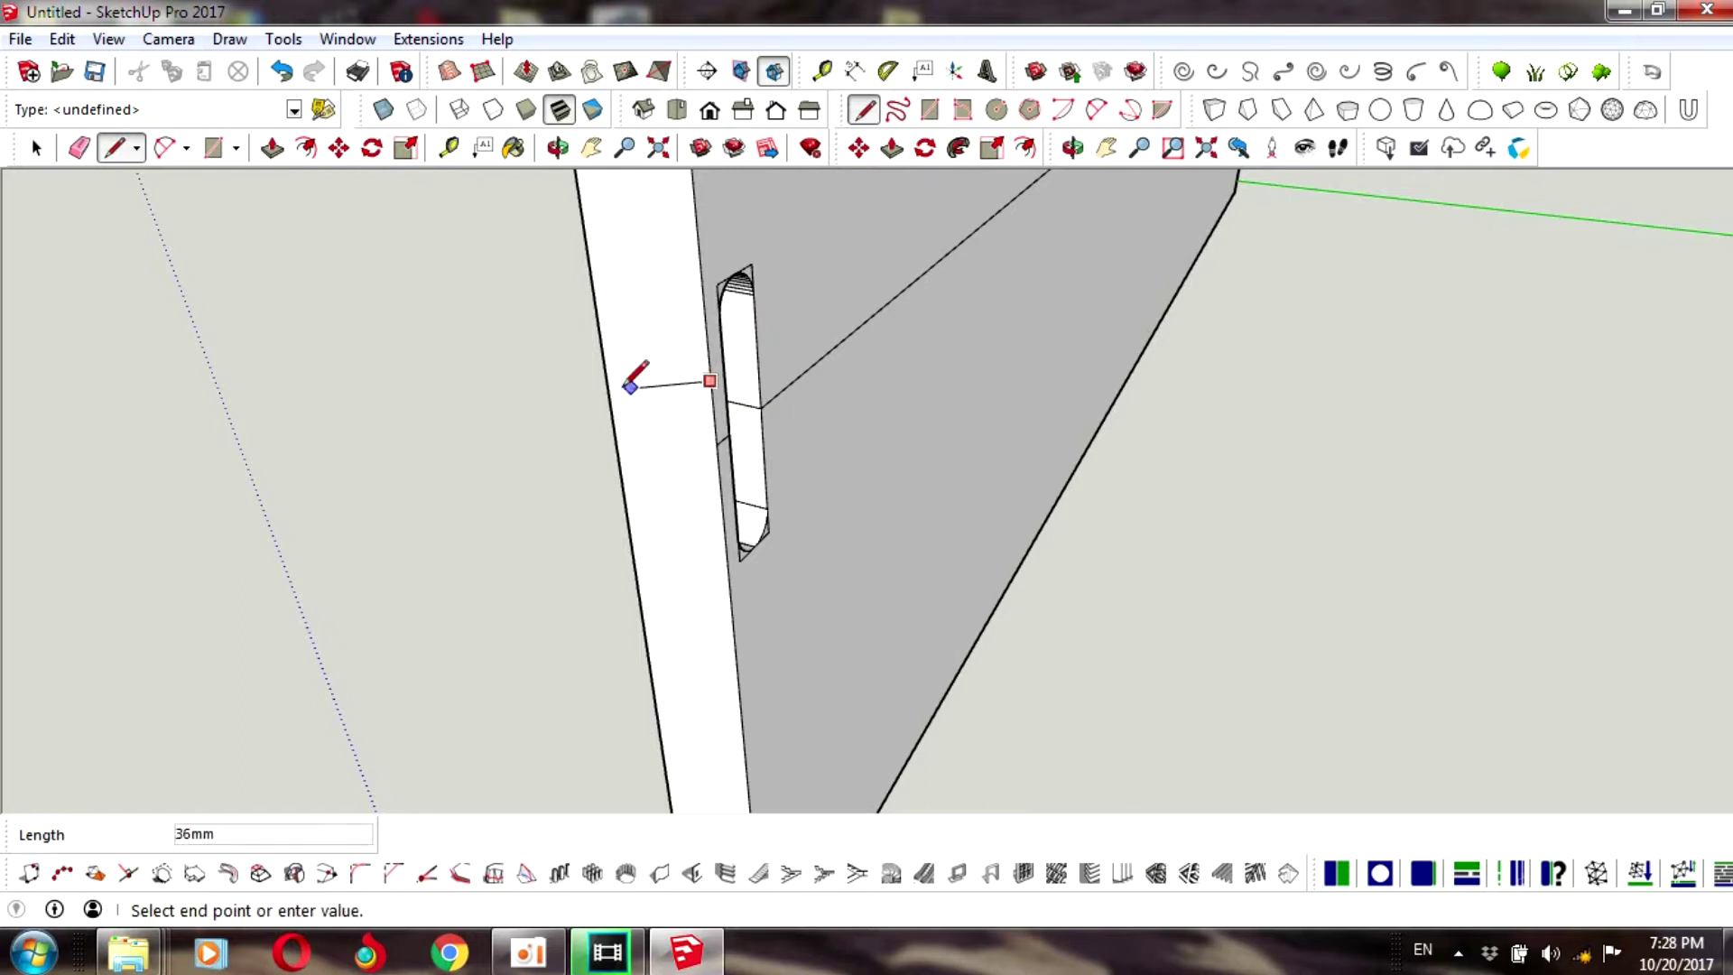
pyautogui.press('Escape')
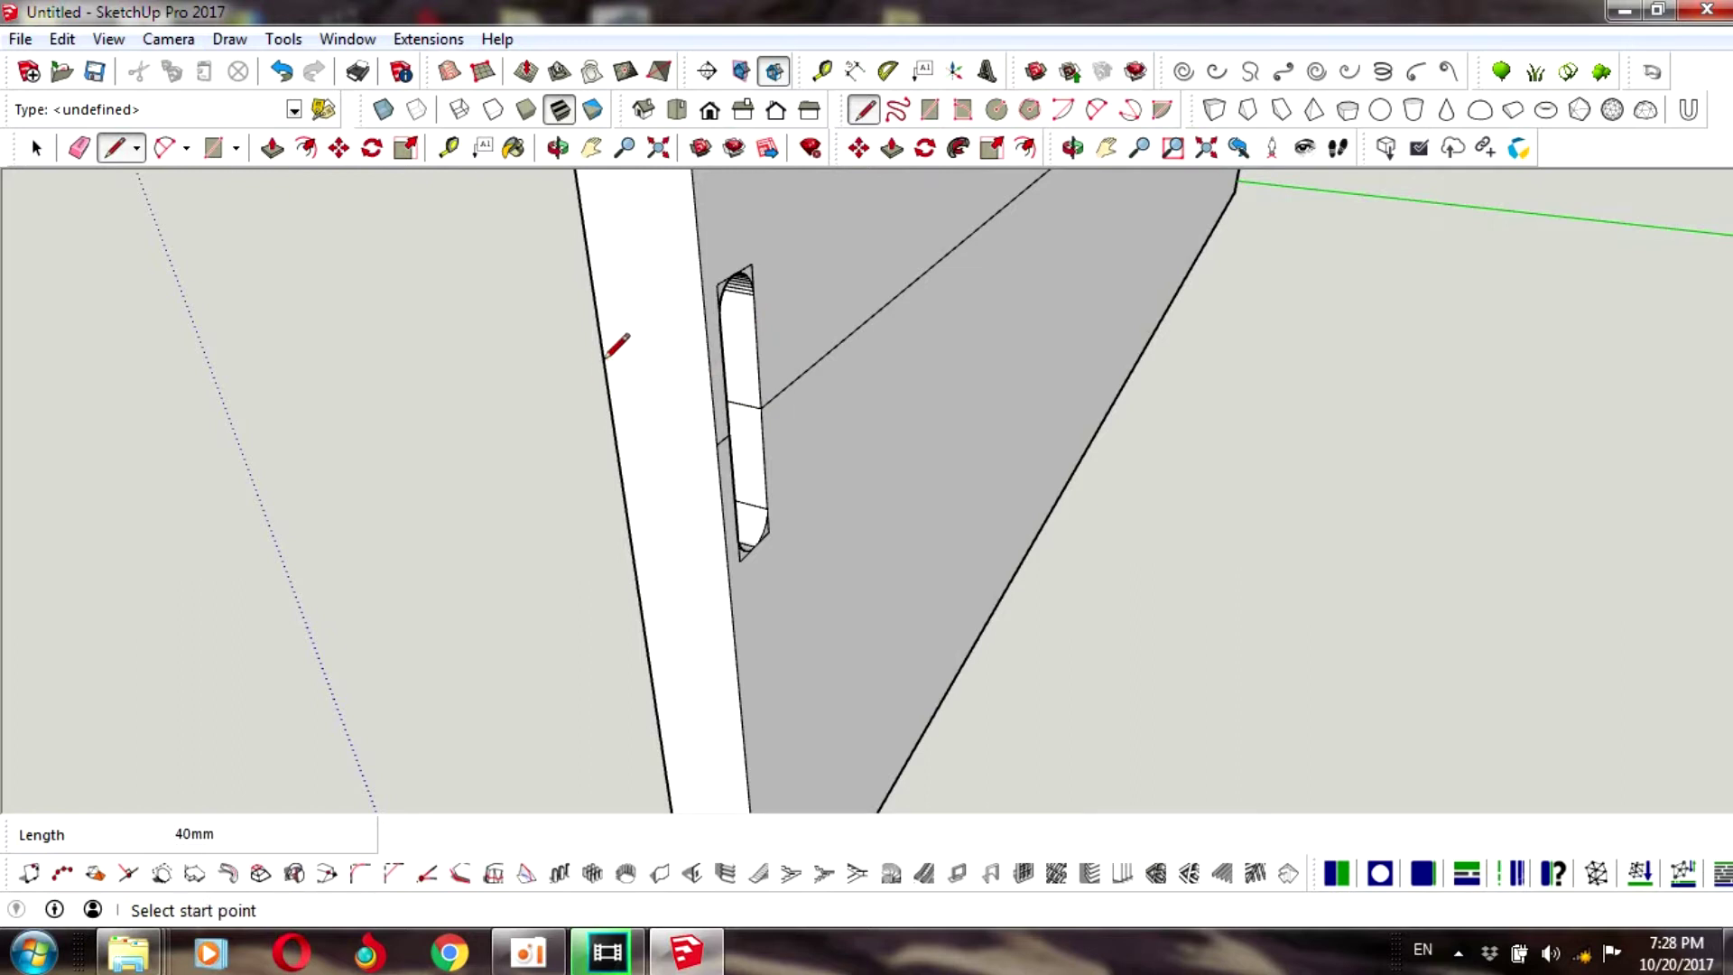
pyautogui.hotkey('ctrl', 'z')
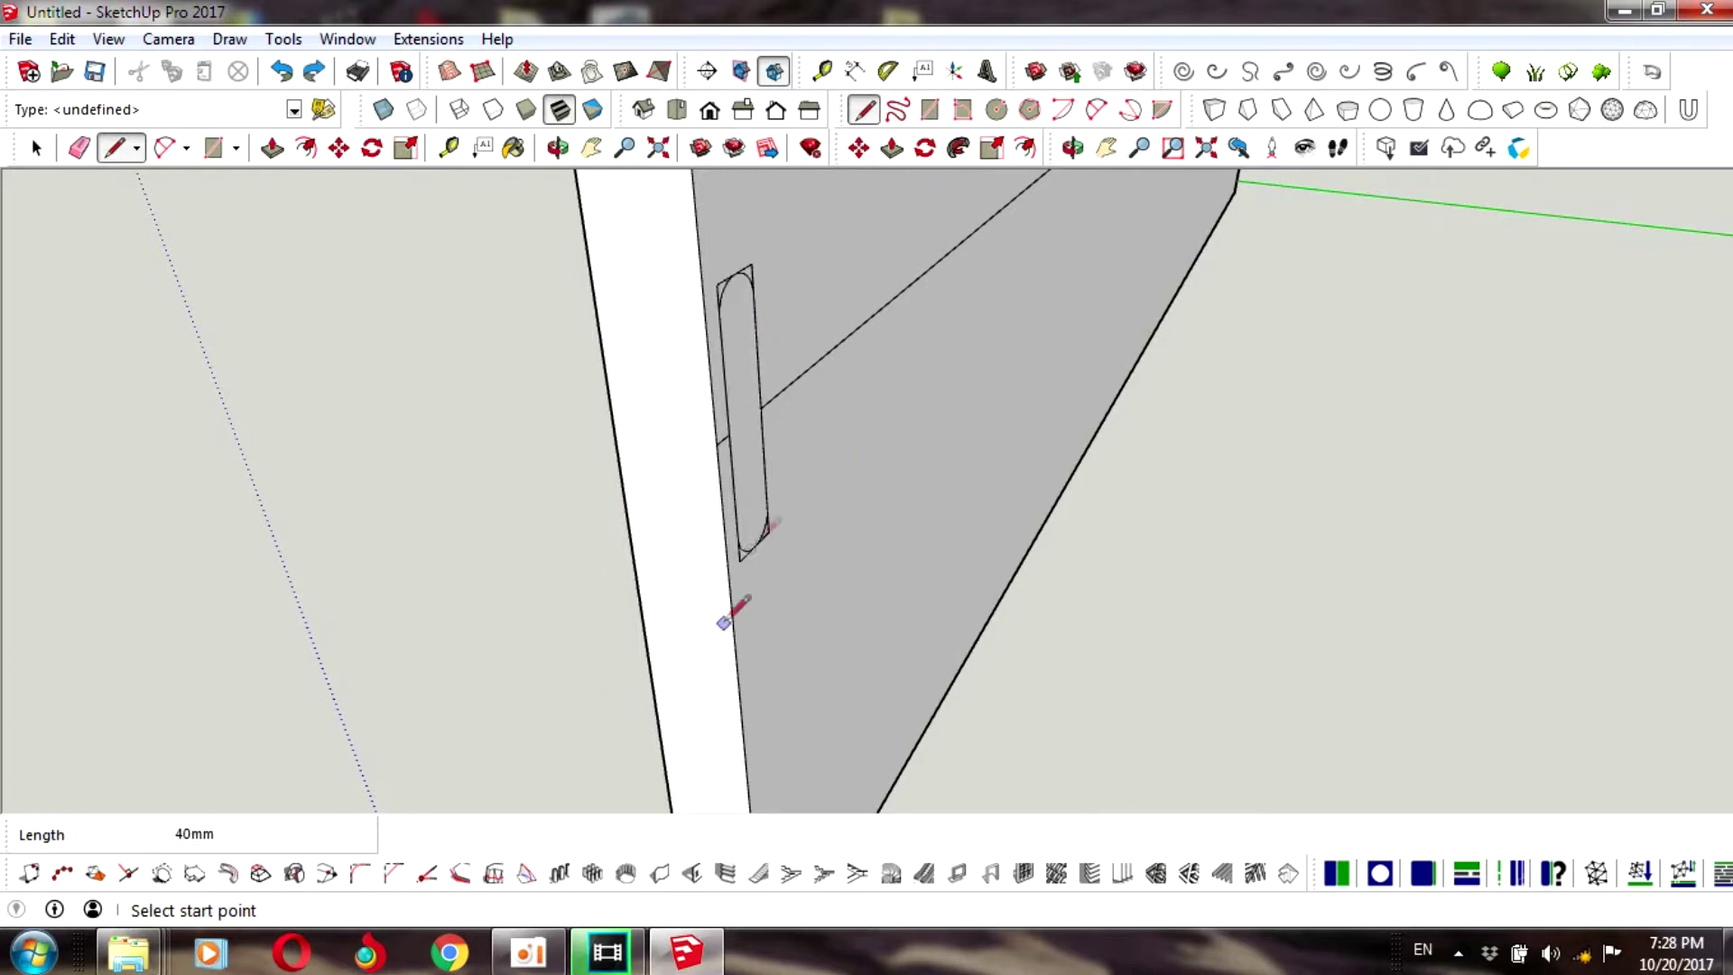
pyautogui.click(892, 147)
pyautogui.click(733, 388)
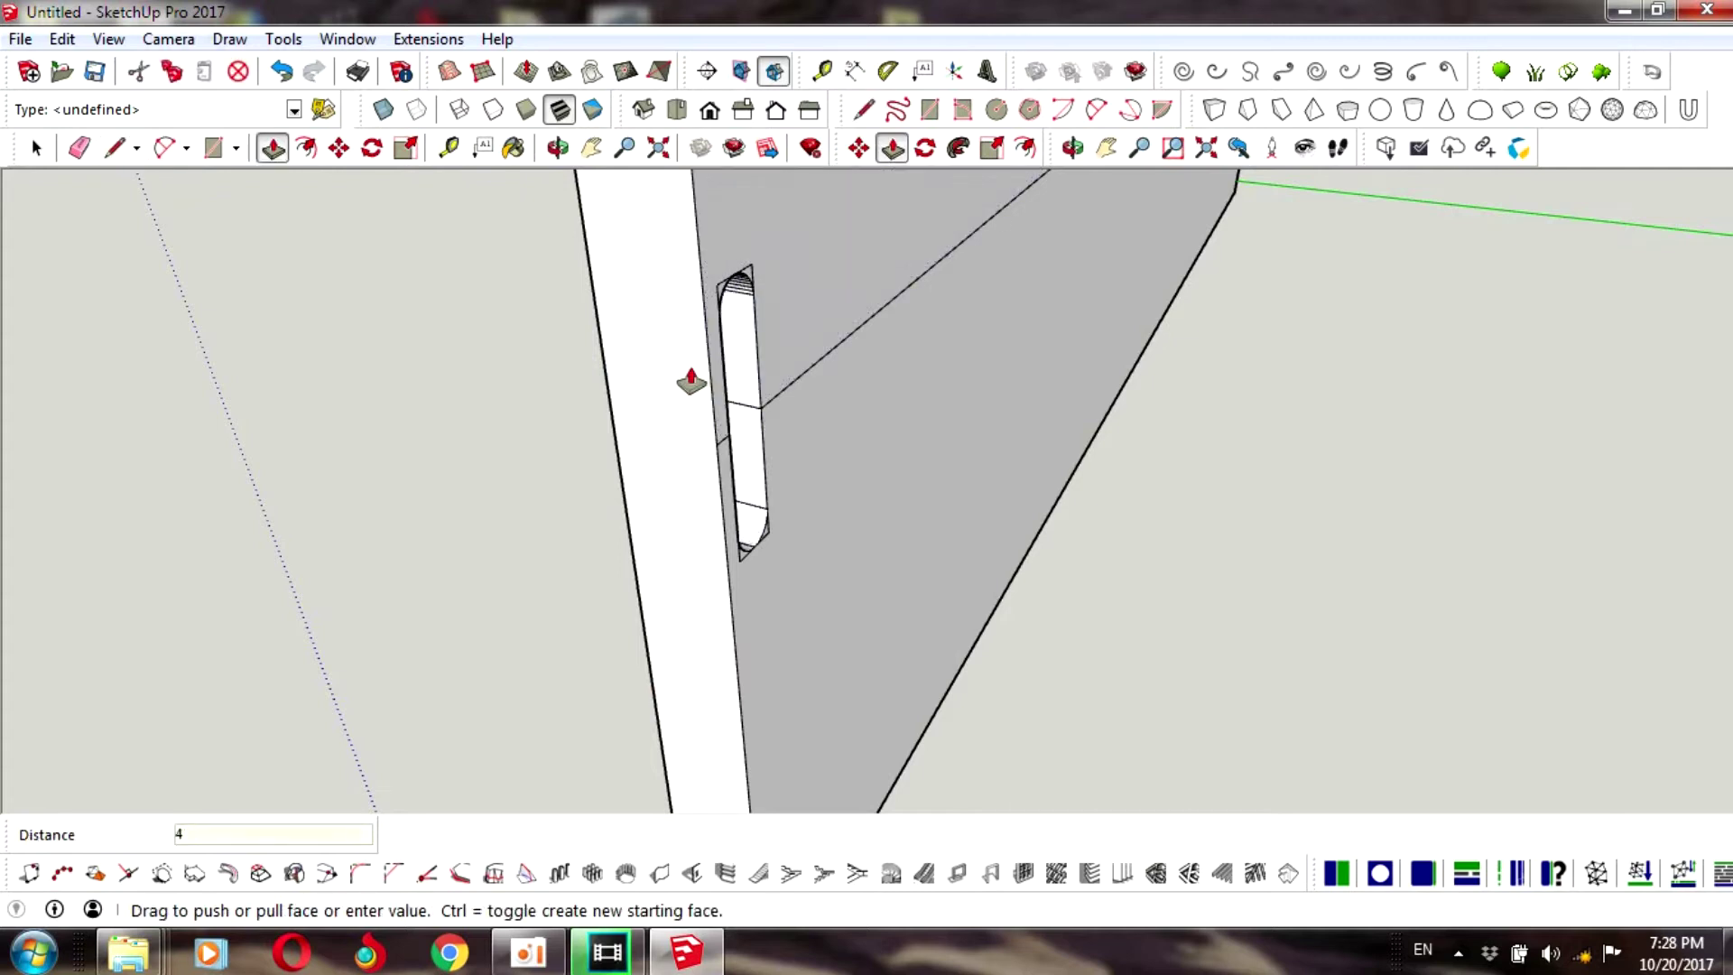
pyautogui.click(36, 147)
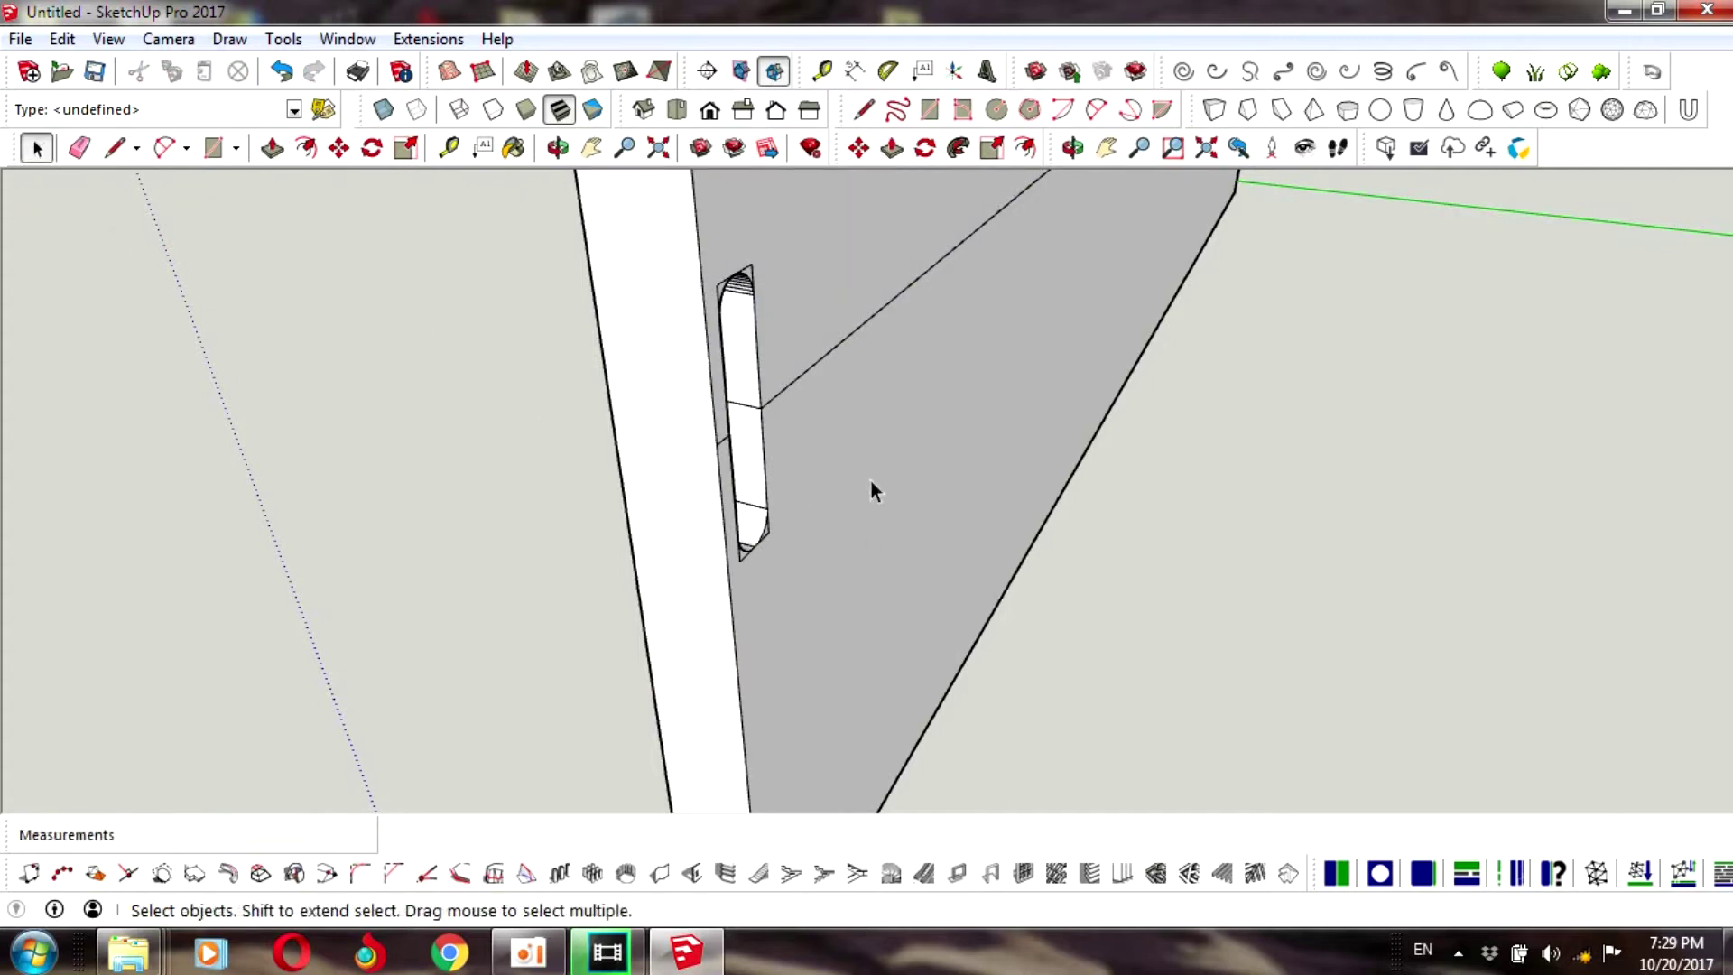
pyautogui.click(1072, 147)
pyautogui.moveTo(998, 407)
pyautogui.mouseDown()
pyautogui.moveTo(527, 315)
pyautogui.moveTo(717, 523)
pyautogui.moveTo(631, 588)
pyautogui.moveTo(975, 464)
pyautogui.moveTo(858, 608)
pyautogui.moveTo(236, 543)
pyautogui.moveTo(831, 542)
pyautogui.moveTo(858, 508)
pyautogui.mouseUp()
pyautogui.scroll(2, 794, 491)
pyautogui.scroll(3, 840, 542)
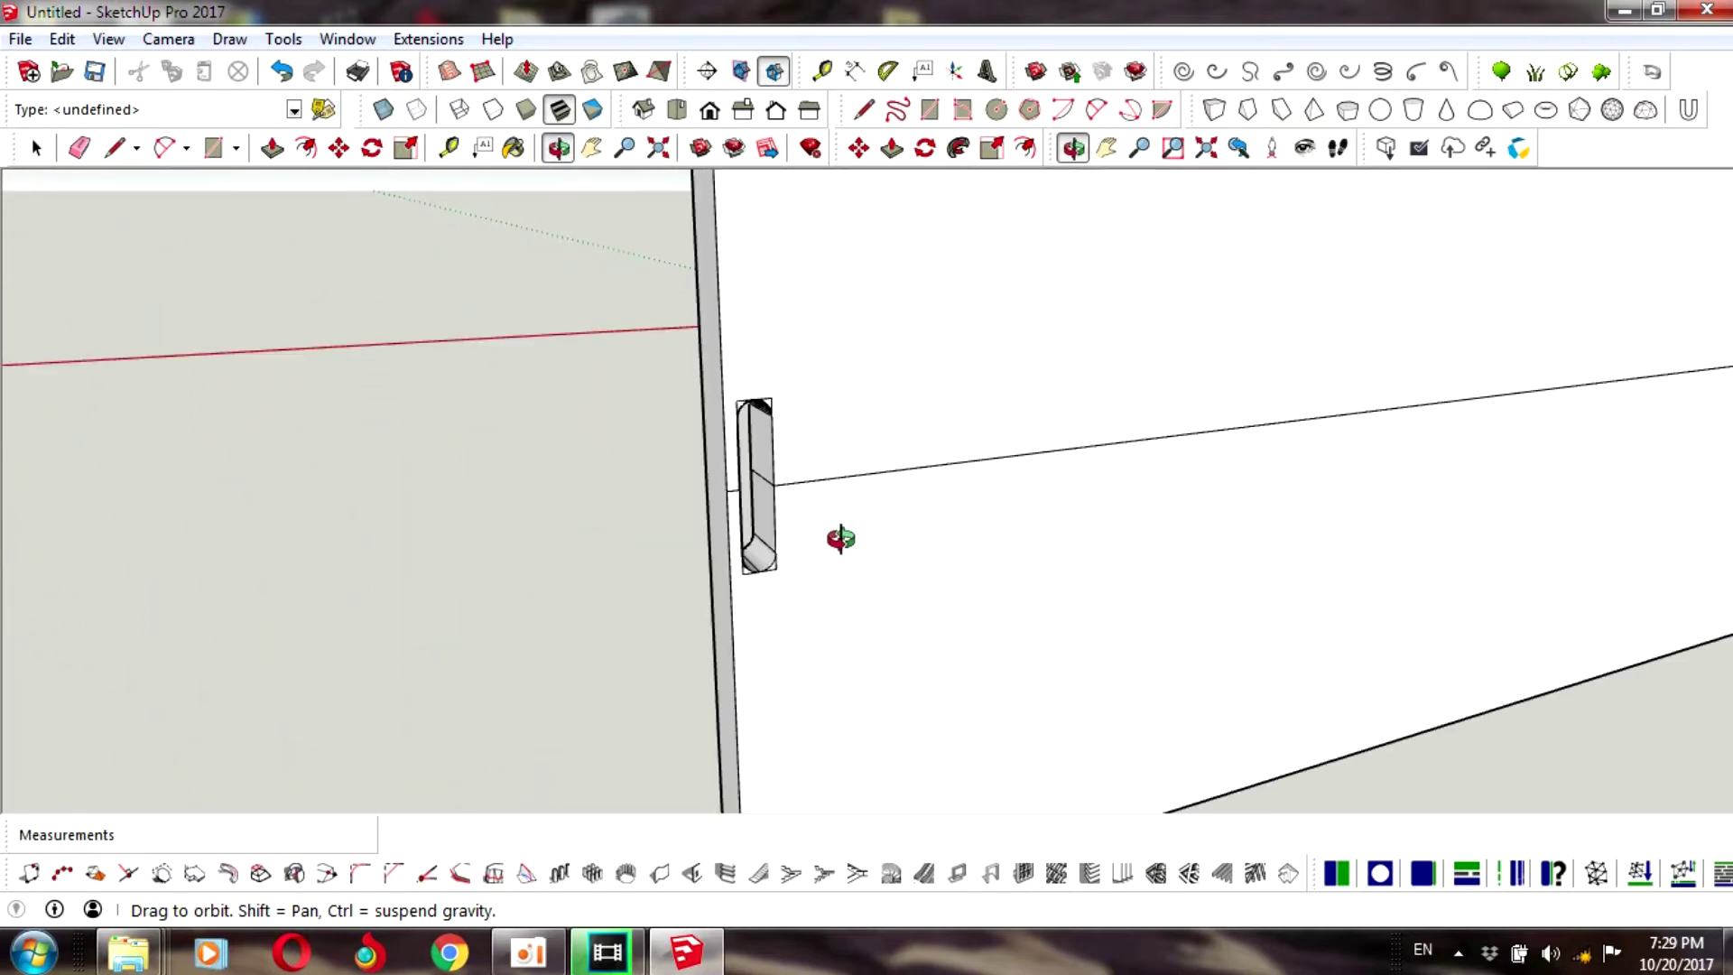
pyautogui.scroll(2, 831, 539)
pyautogui.scroll(1, 831, 539)
pyautogui.scroll(-2, 810, 553)
pyautogui.scroll(-2, 1073, 565)
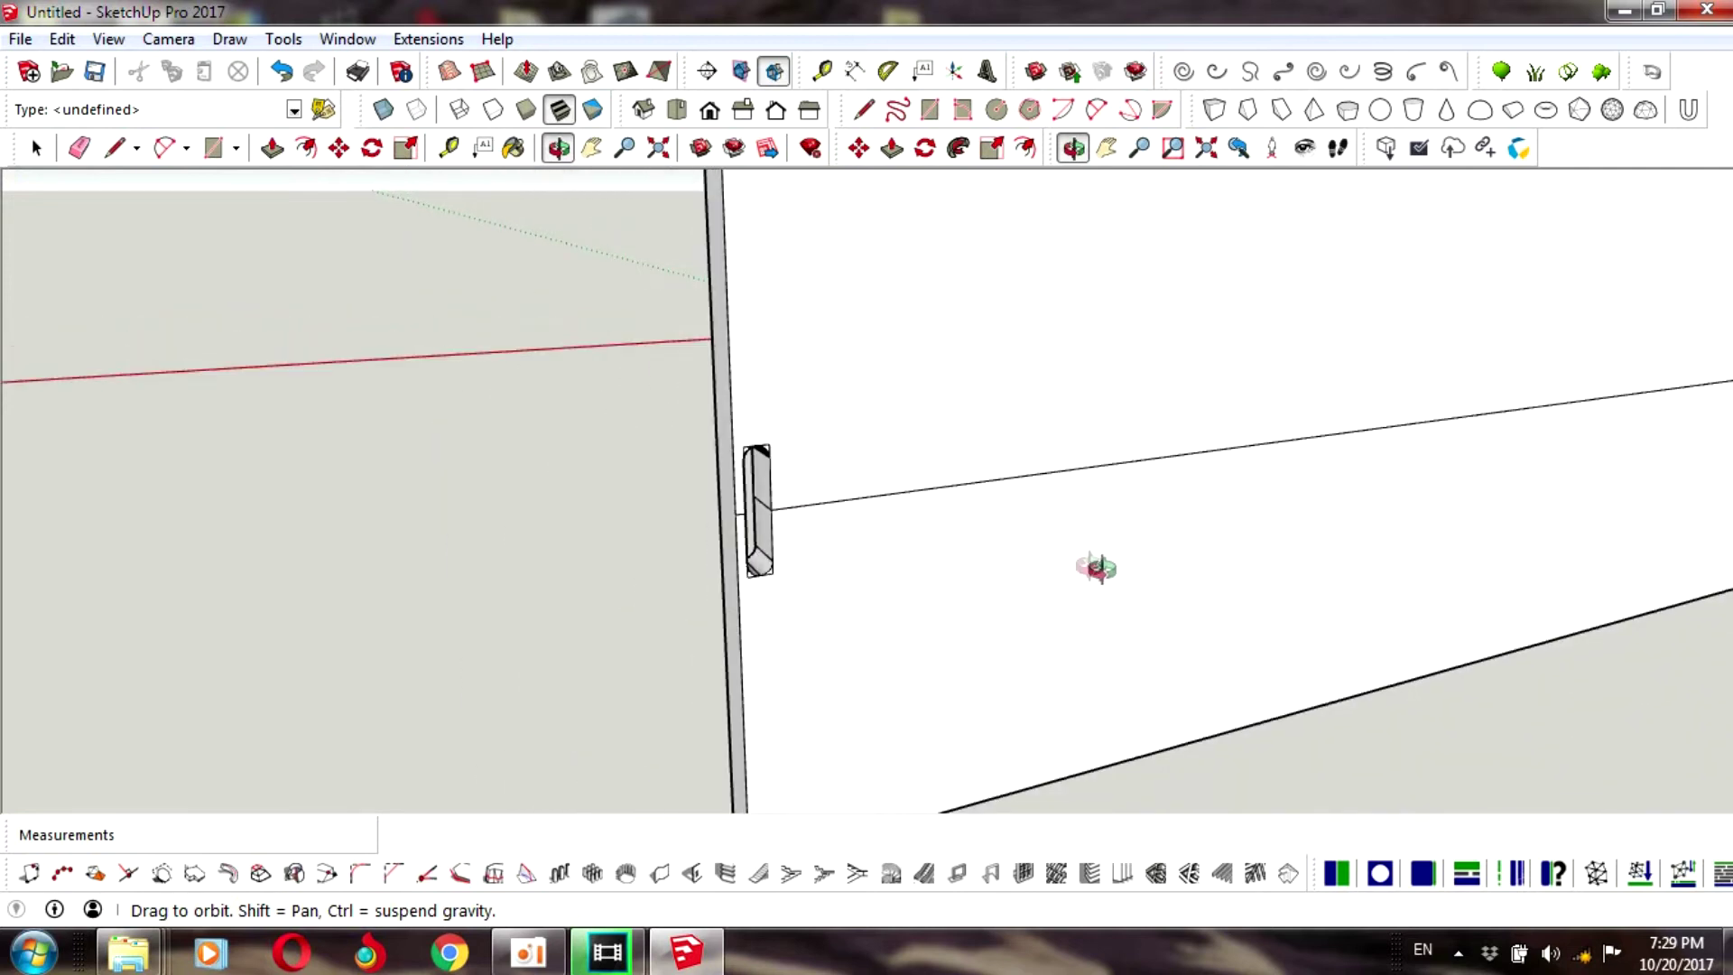
pyautogui.scroll(-3, 862, 494)
pyautogui.click(36, 147)
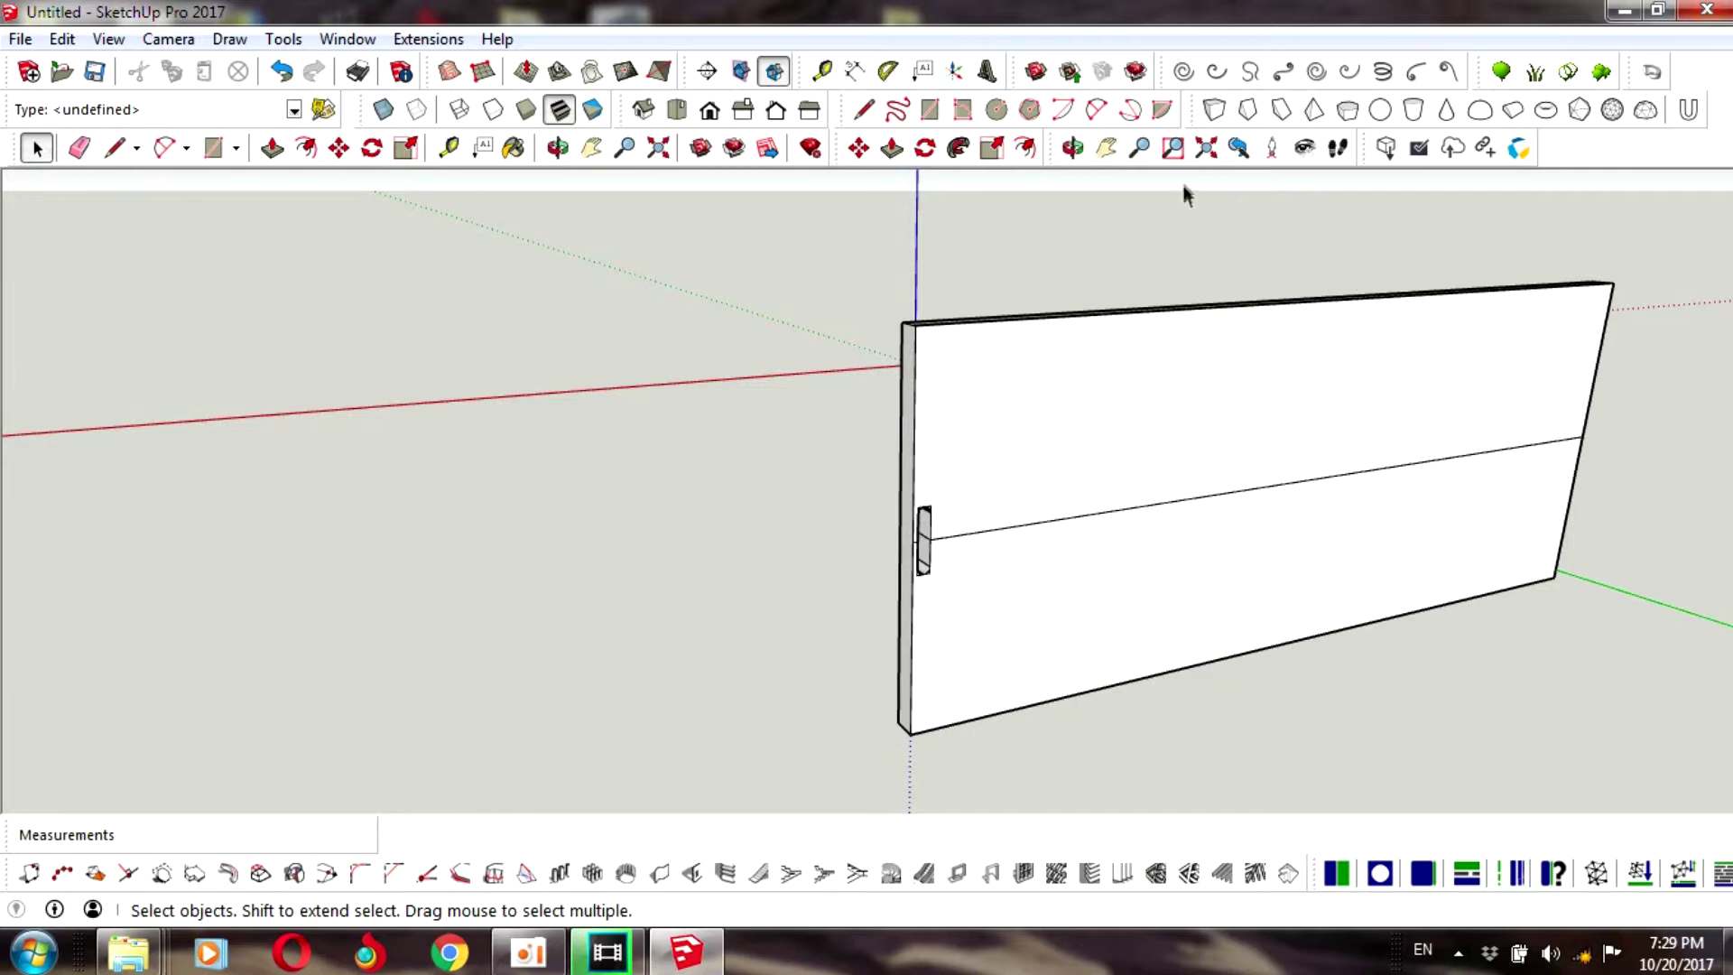
pyautogui.click(1105, 147)
pyautogui.moveTo(1343, 445); pyautogui.dragTo(685, 454)
pyautogui.scroll(1, 1066, 420)
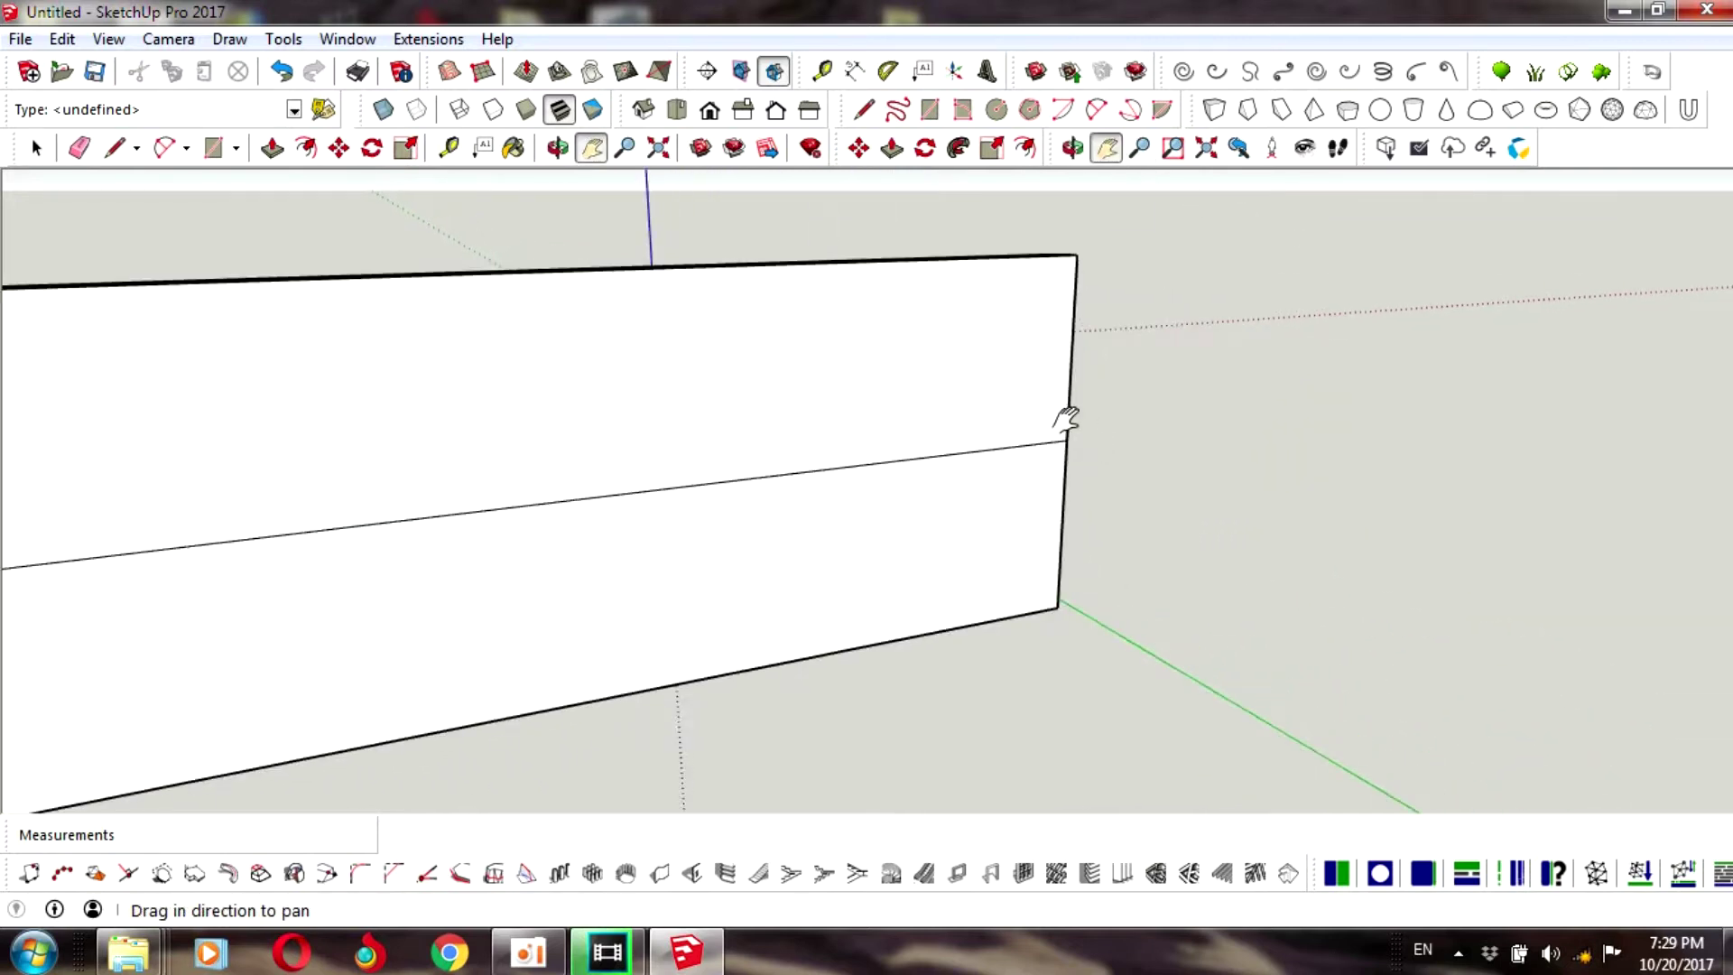
pyautogui.scroll(2, 1066, 420)
pyautogui.moveTo(1076, 457); pyautogui.dragTo(920, 479)
# - Draw a 20mm-wide, 100mm-tall slot rectangle on the panel with the Line tool
pyautogui.click(863, 109)
pyautogui.click(956, 472)
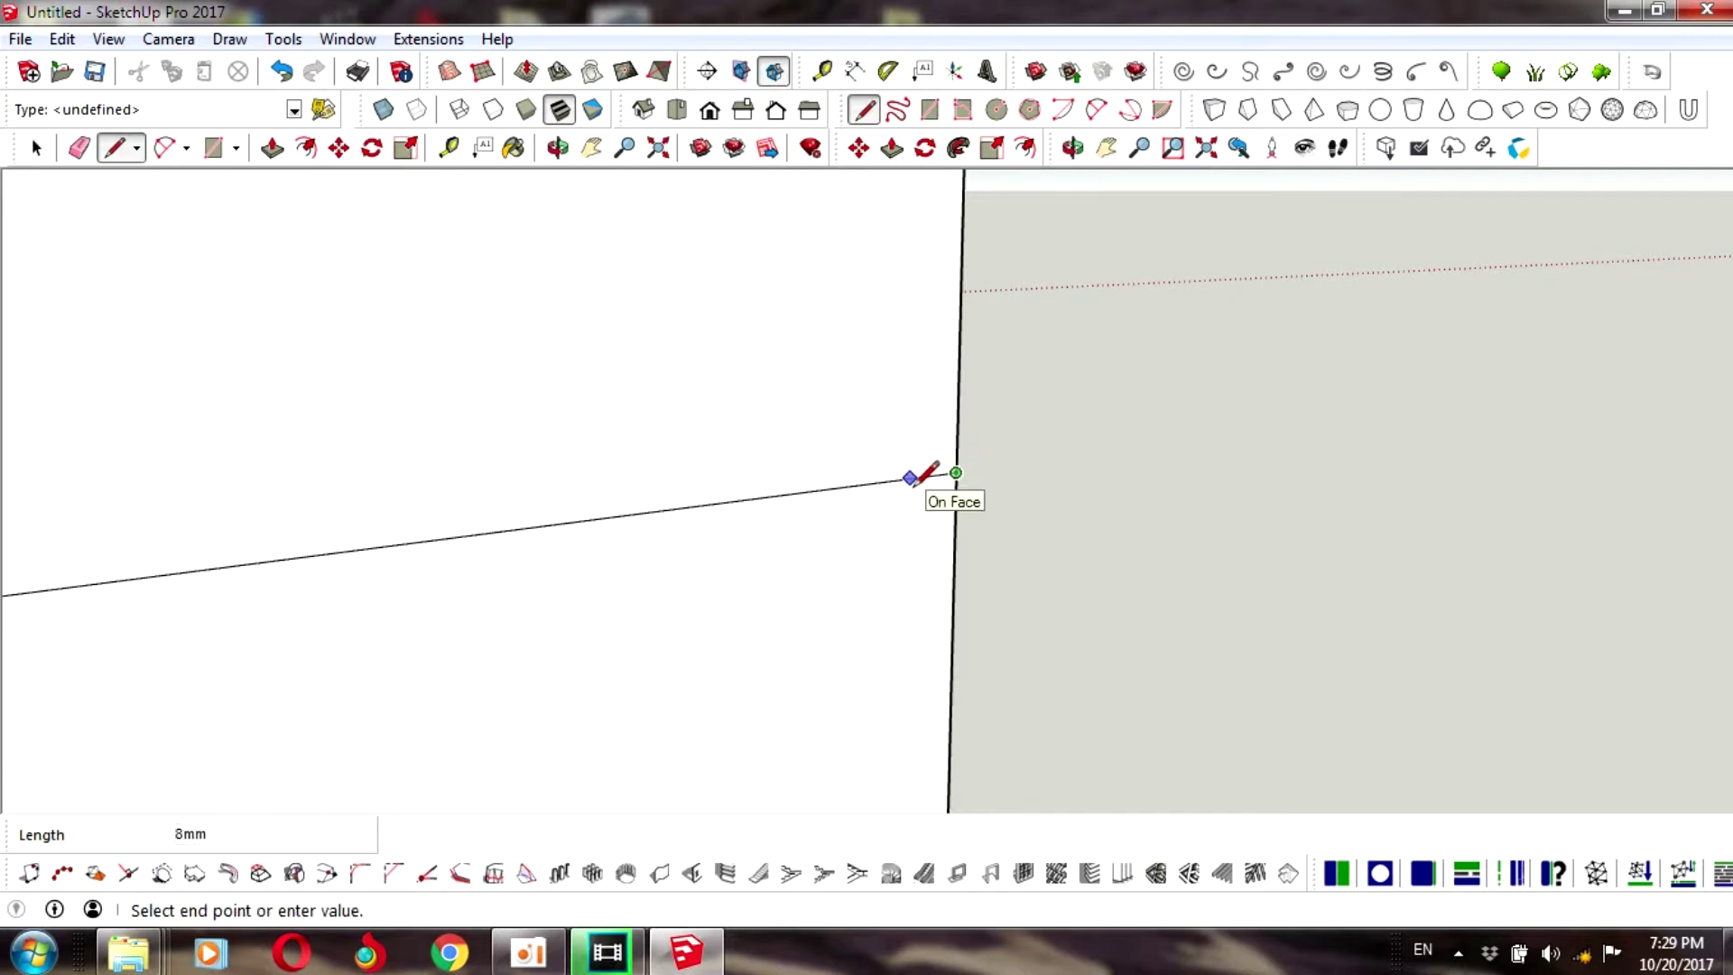
pyautogui.write('5')
pyautogui.press('Return')
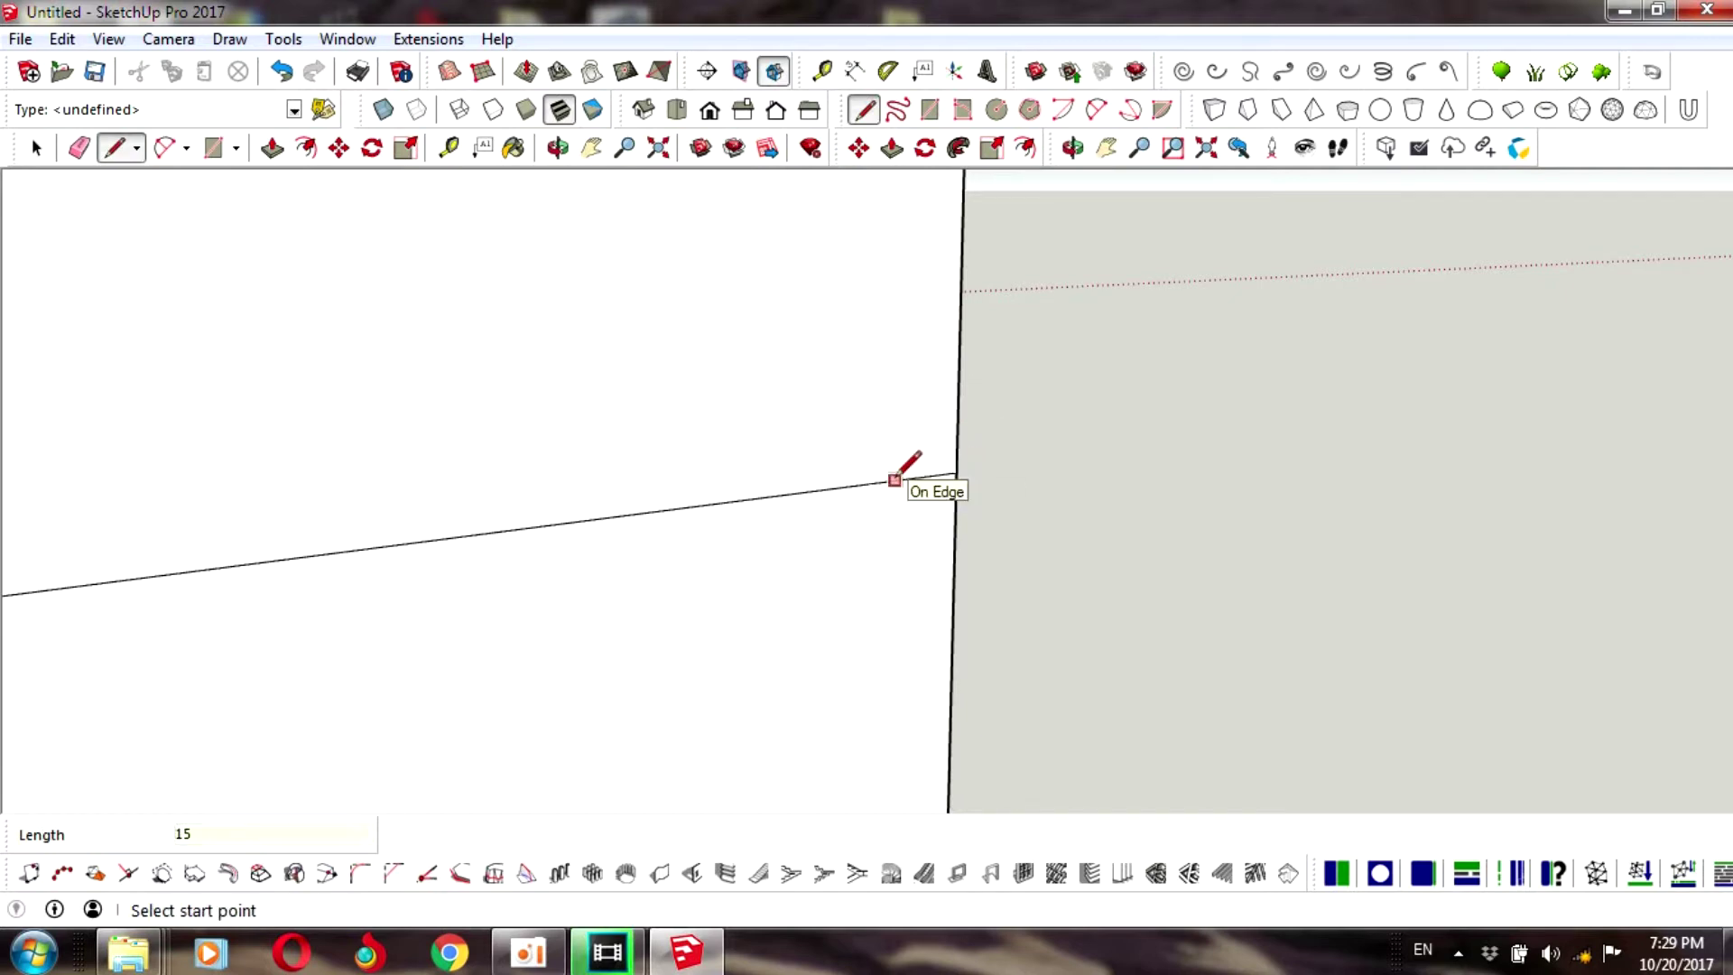
pyautogui.click(913, 478)
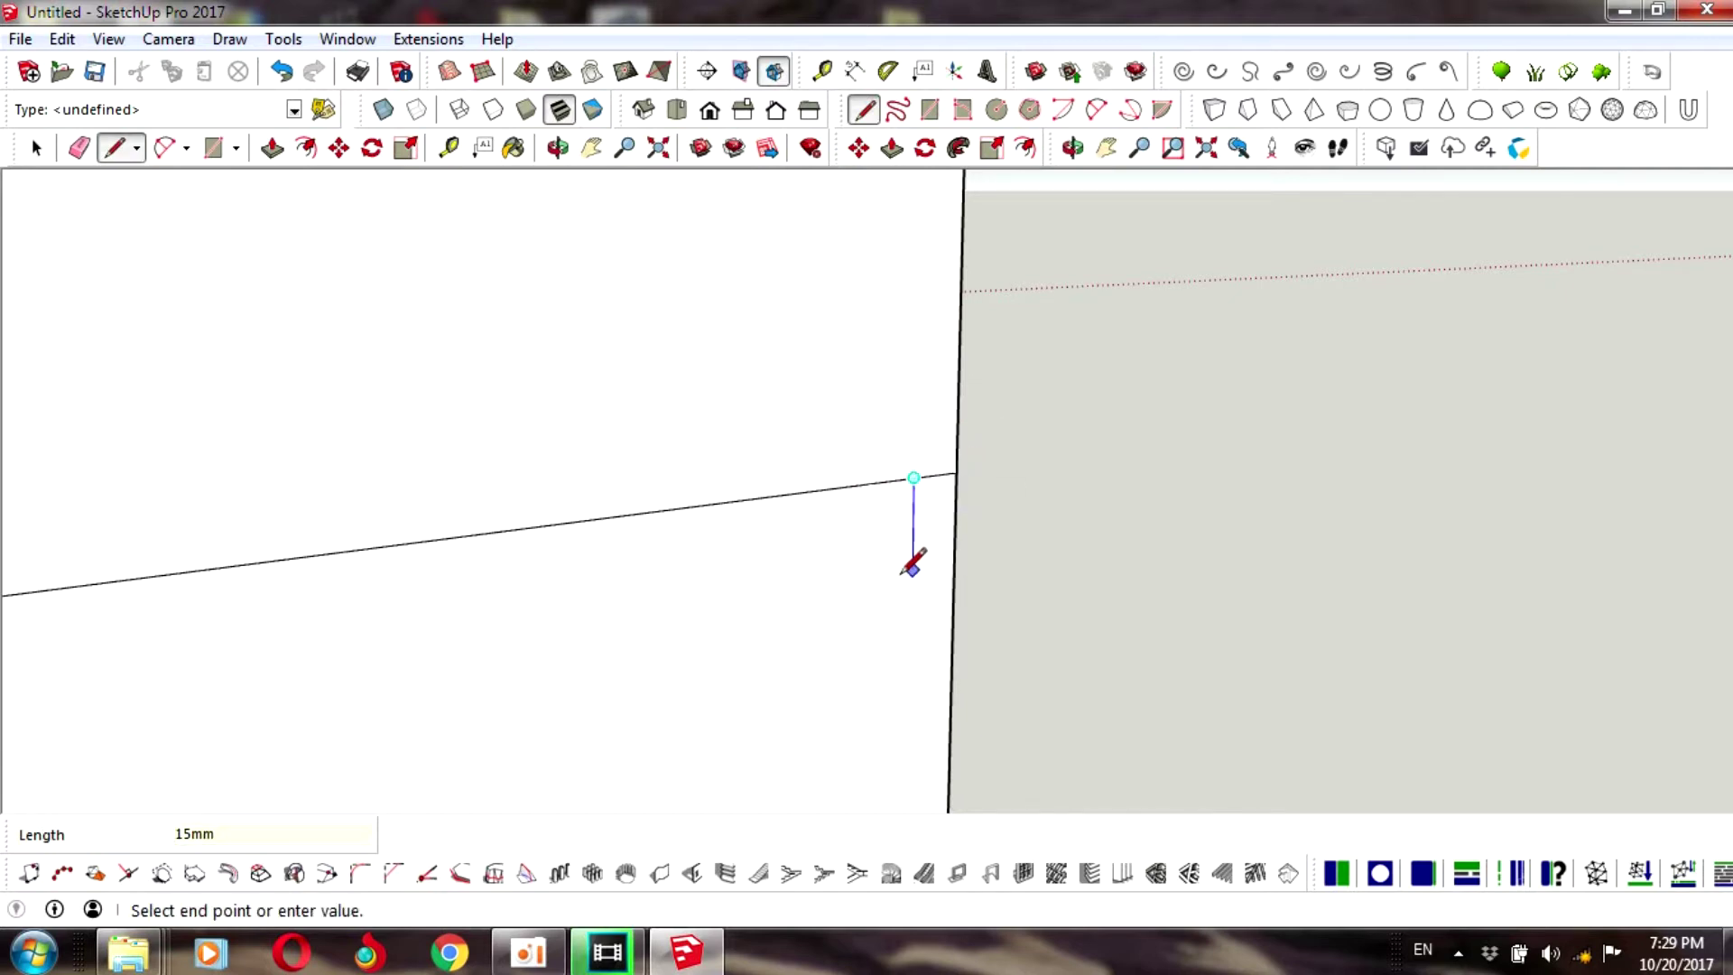
pyautogui.press('Return')
pyautogui.scroll(-2, 777, 772)
pyautogui.write('20')
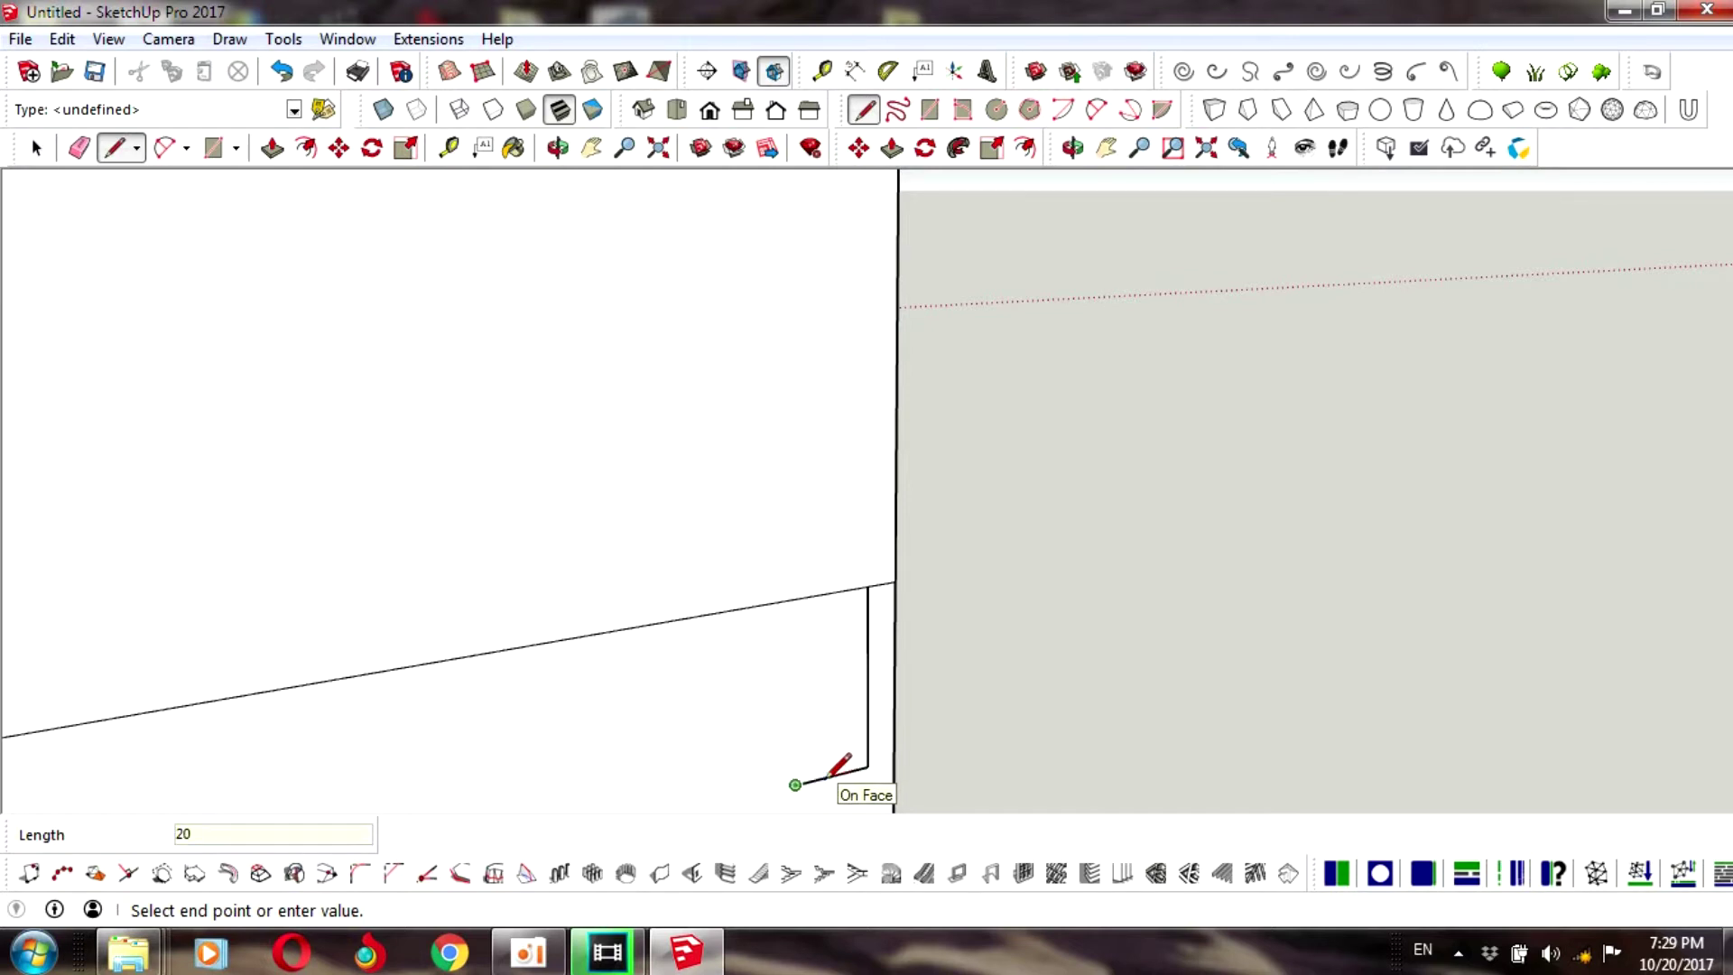
pyautogui.press('Return')
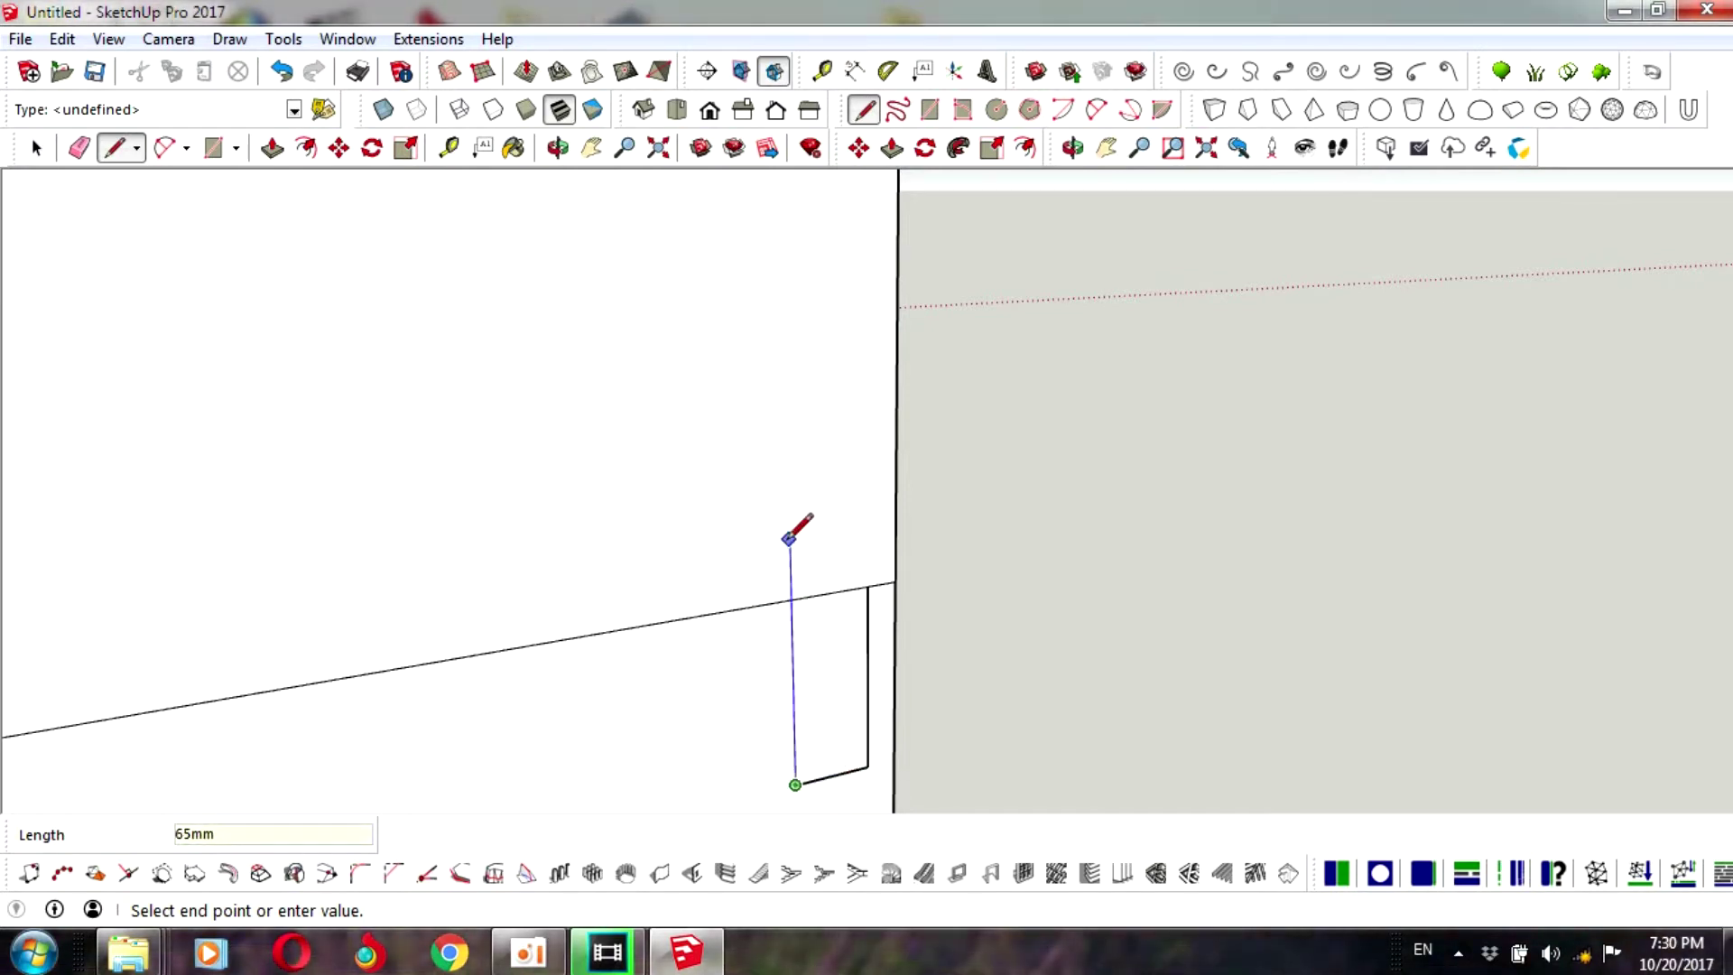
pyautogui.write('20')
pyautogui.press('Return')
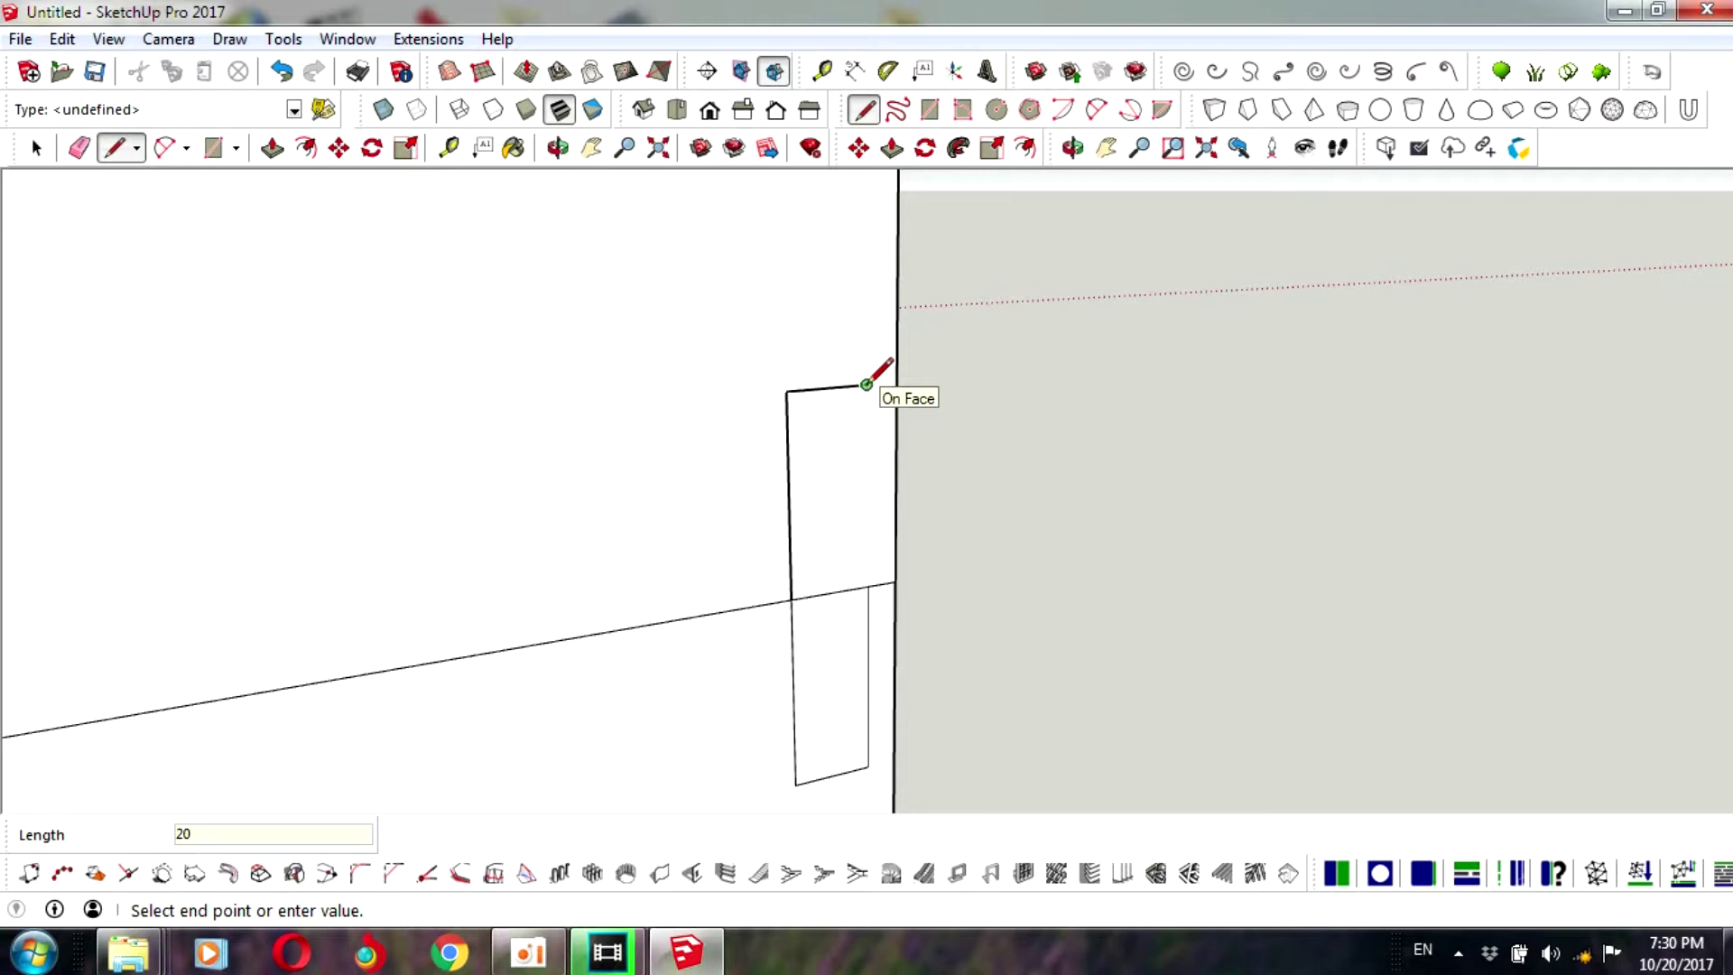
pyautogui.press('Return')
pyautogui.click(867, 586)
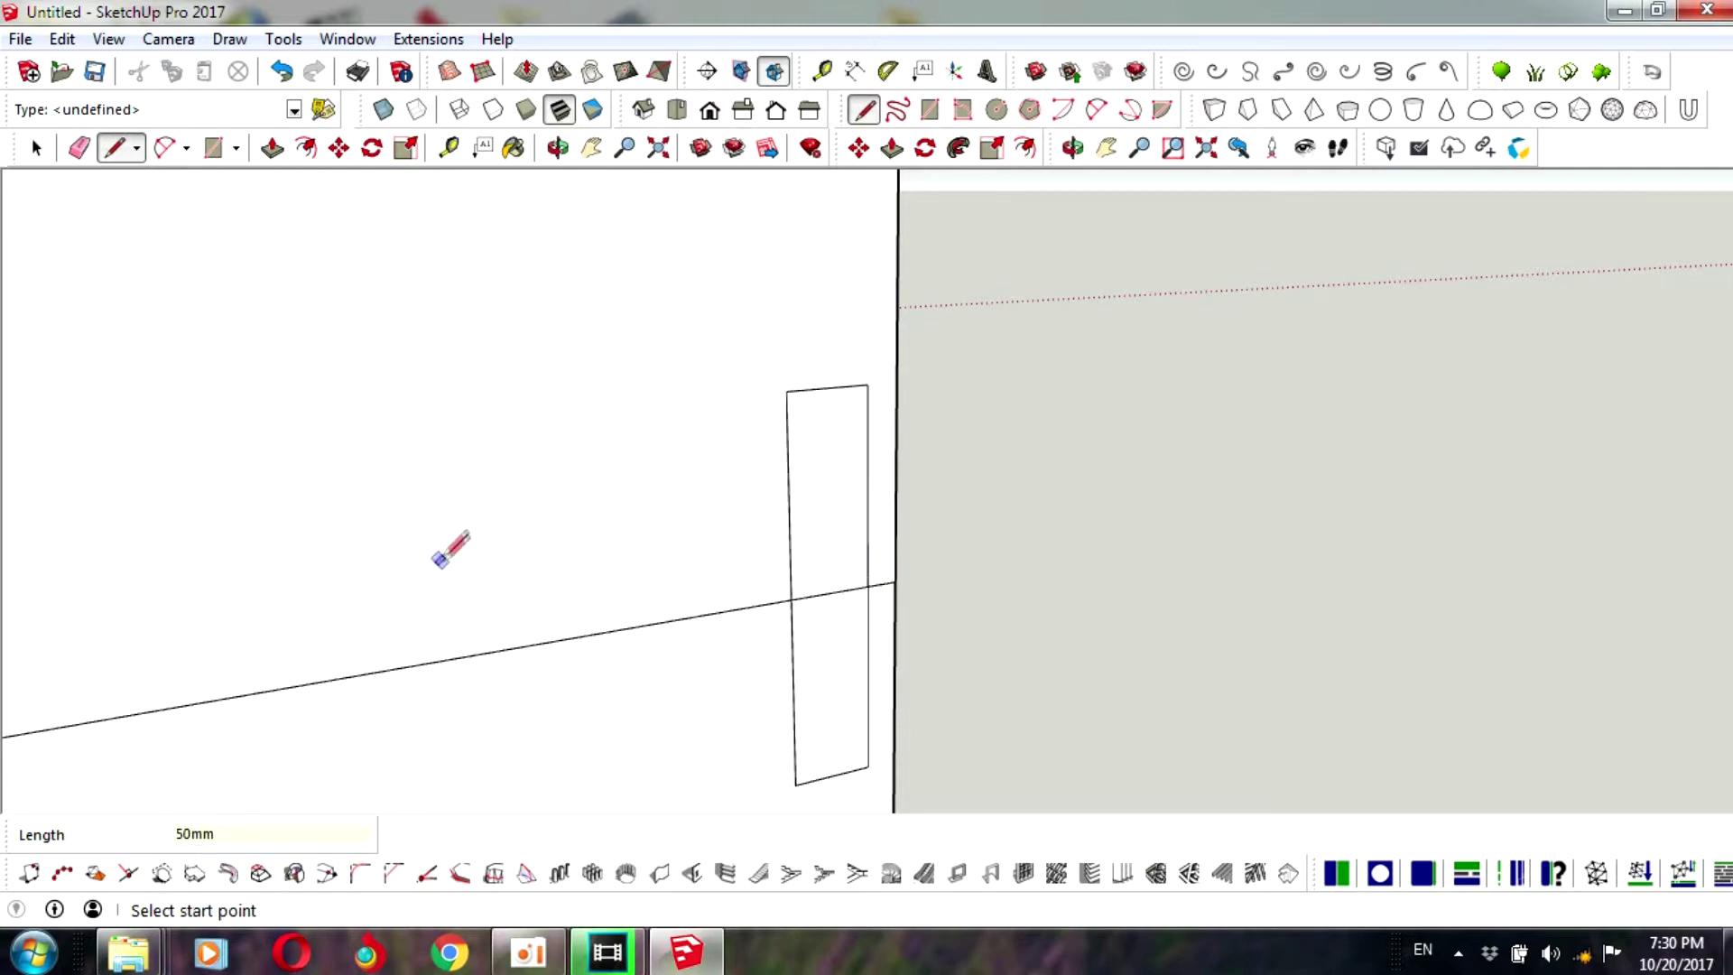
# - Round the slot's top-left and top-right corners with 10mm arcs
pyautogui.click(36, 147)
pyautogui.click(1096, 109)
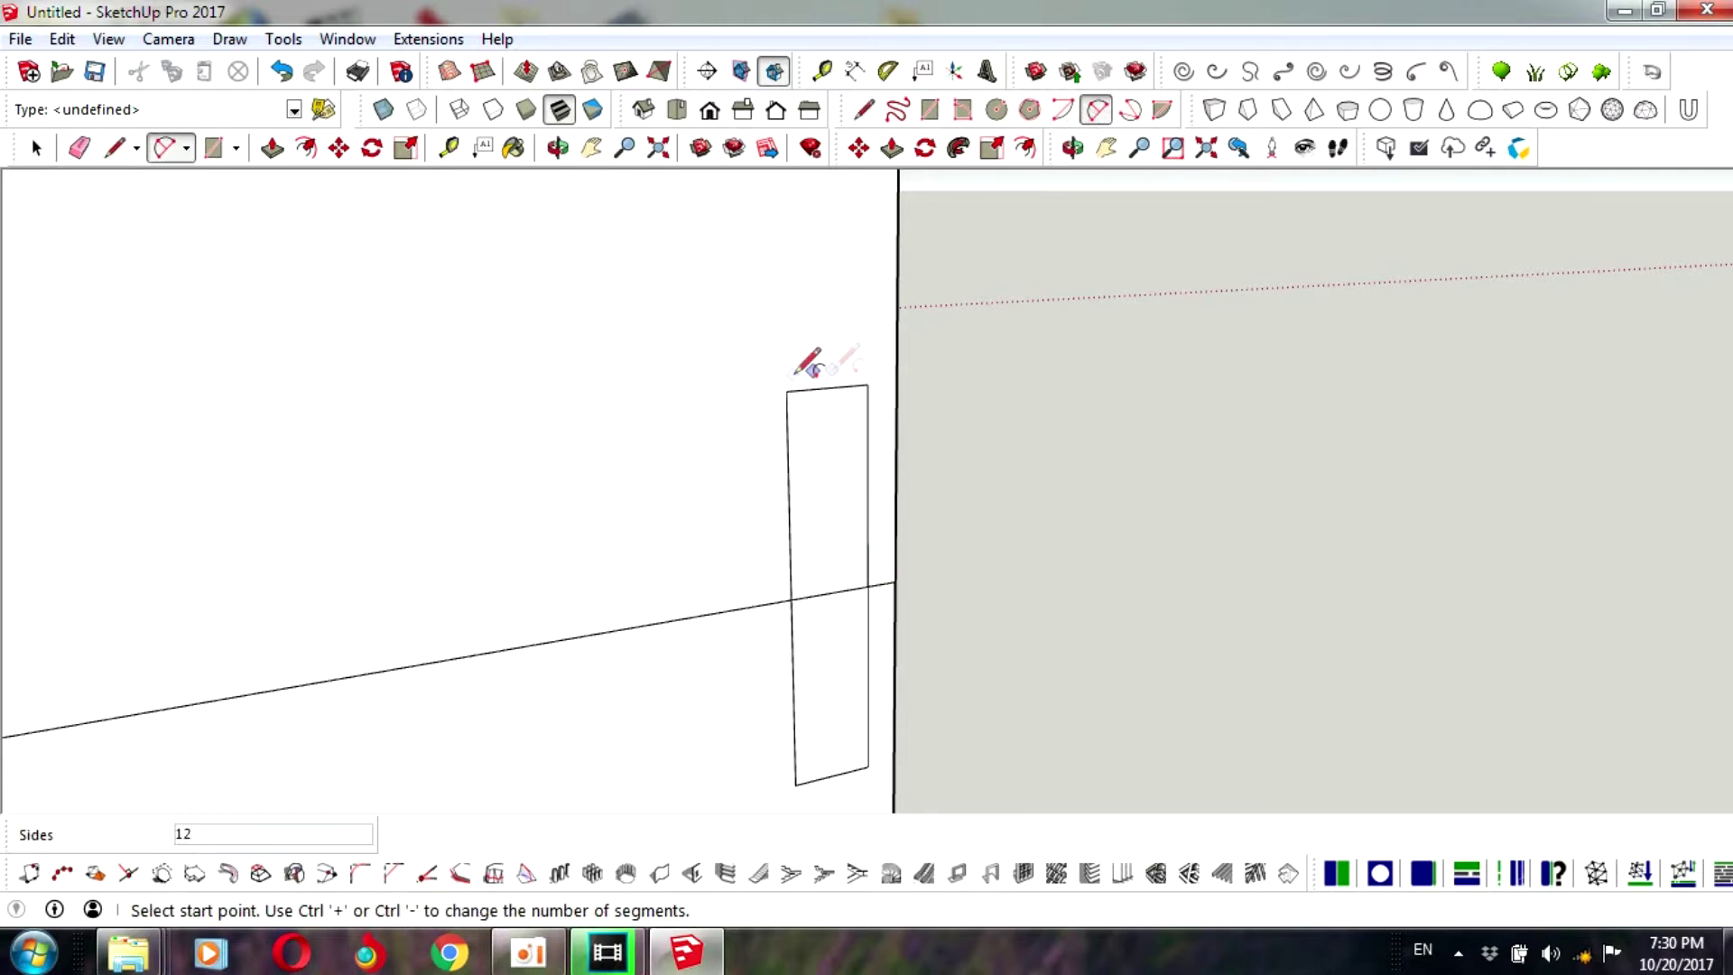
pyautogui.scroll(3, 797, 372)
pyautogui.click(859, 392)
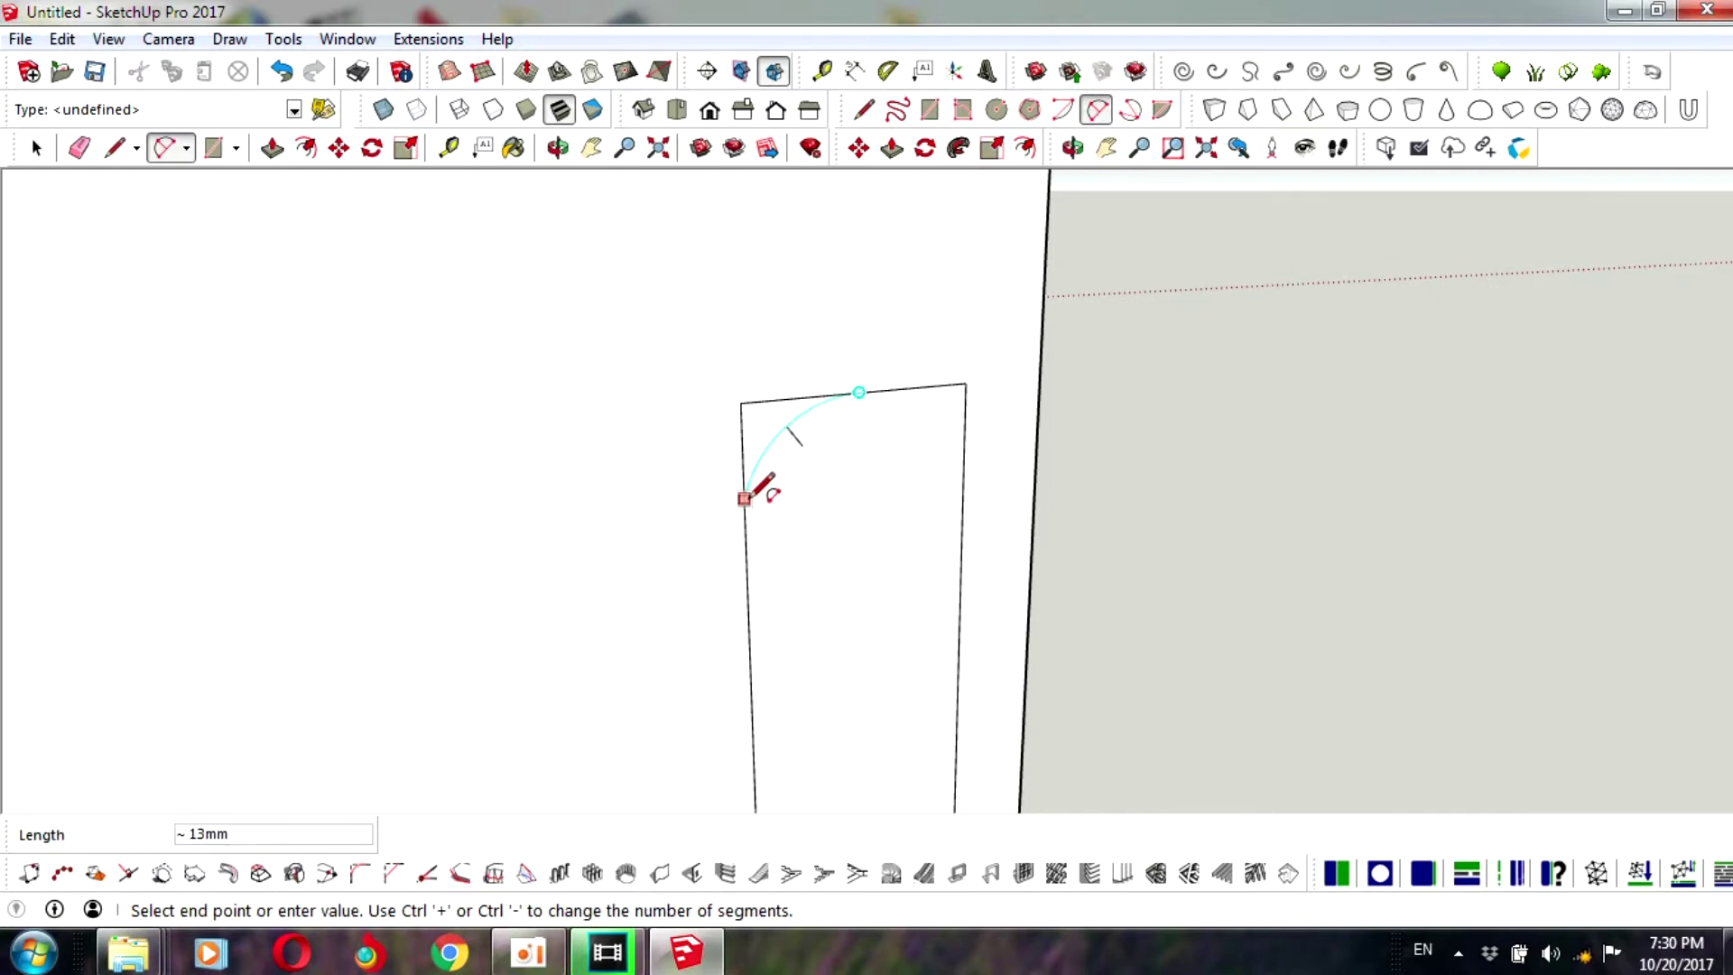
pyautogui.click(744, 524)
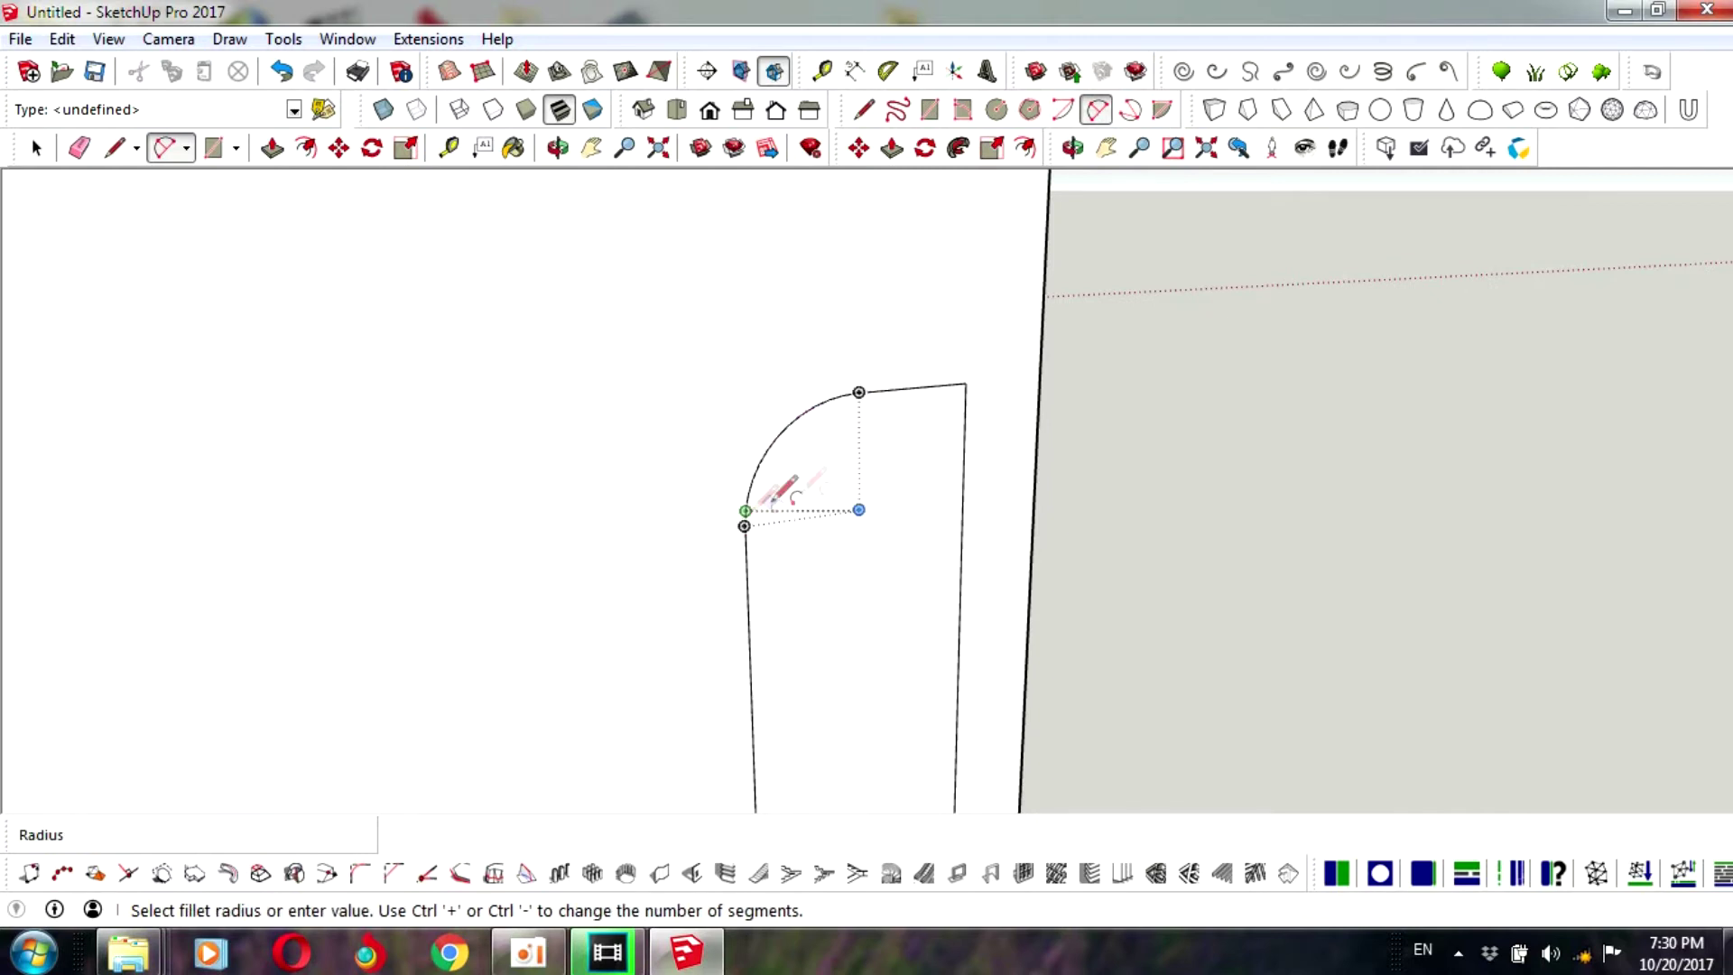
pyautogui.click(859, 391)
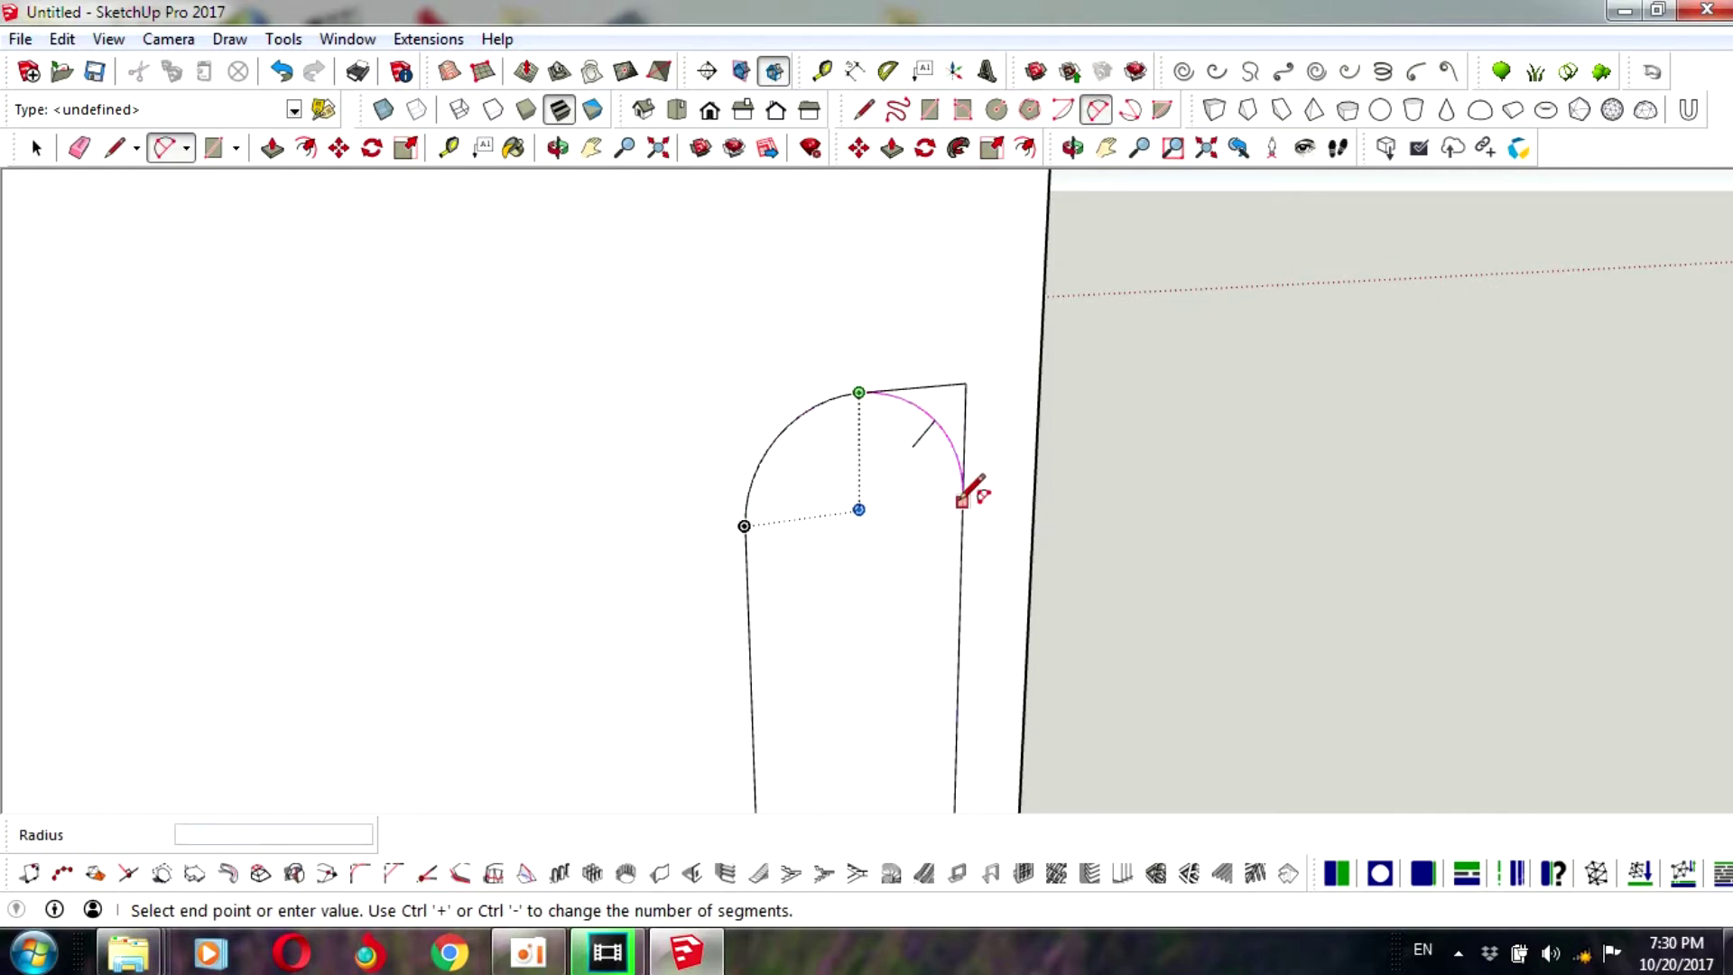
pyautogui.click(962, 499)
pyautogui.click(968, 434)
pyautogui.click(36, 147)
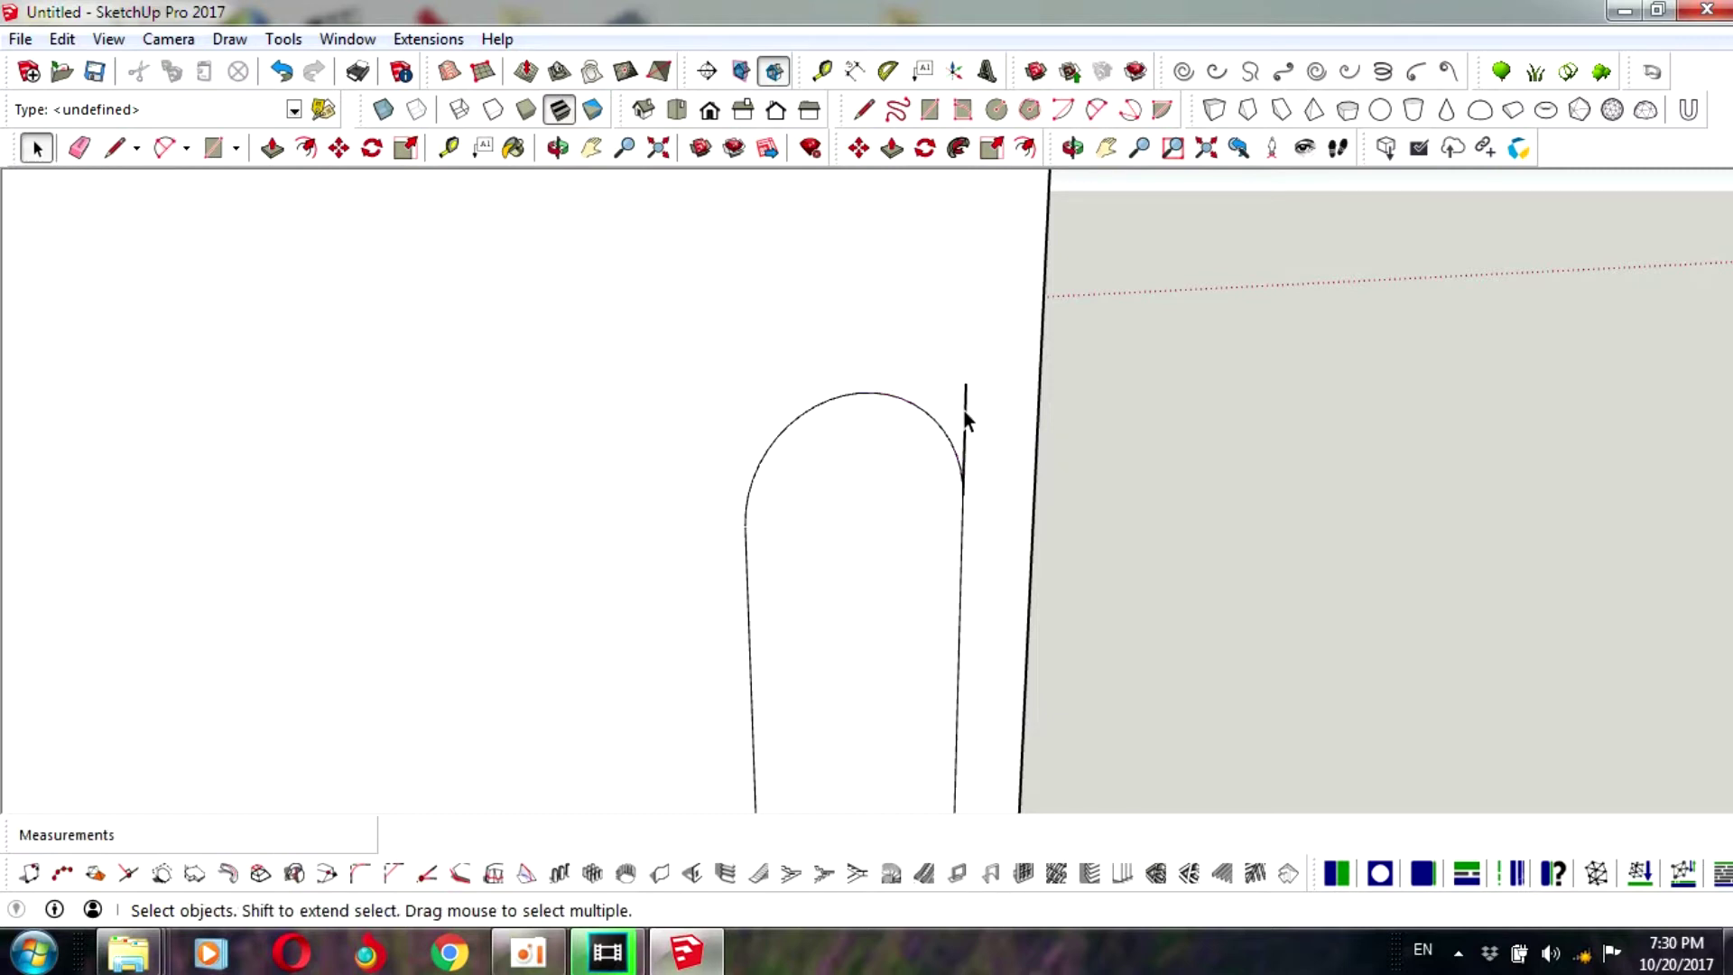
# - Round the slot's lower-right and lower-left corners with 10mm arcs
pyautogui.scroll(-5, 978, 436)
pyautogui.moveTo(1000, 448); pyautogui.dragTo(955, 695, button='middle')
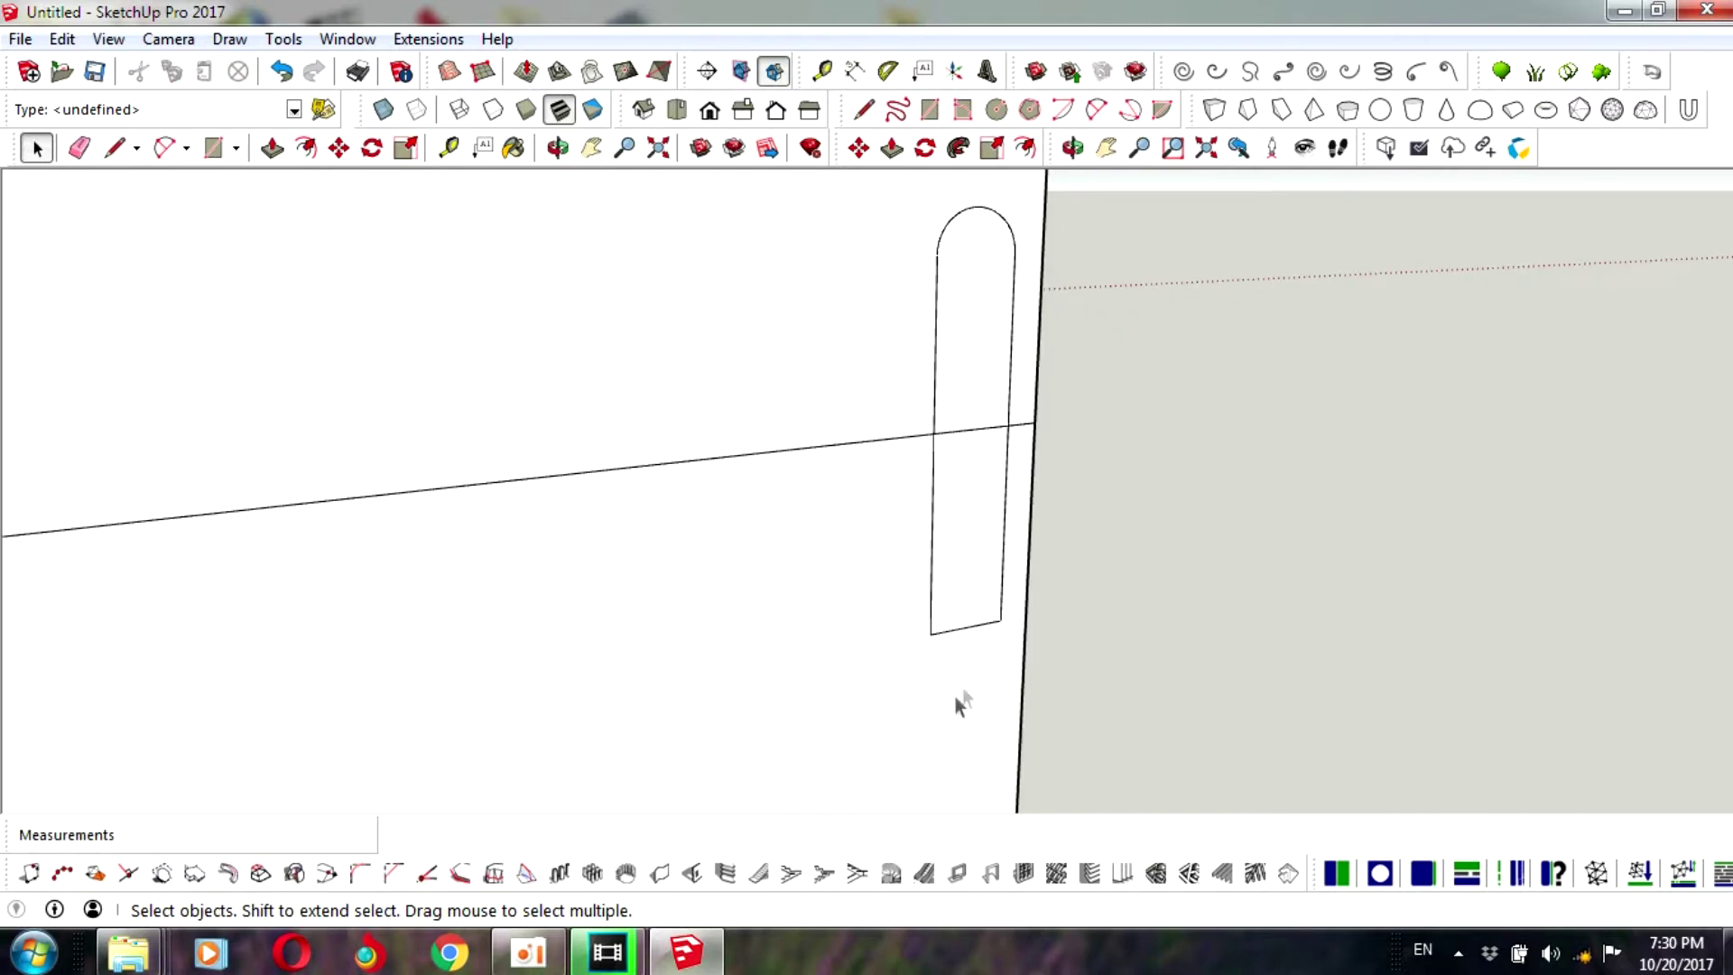
pyautogui.click(1094, 111)
pyautogui.click(983, 623)
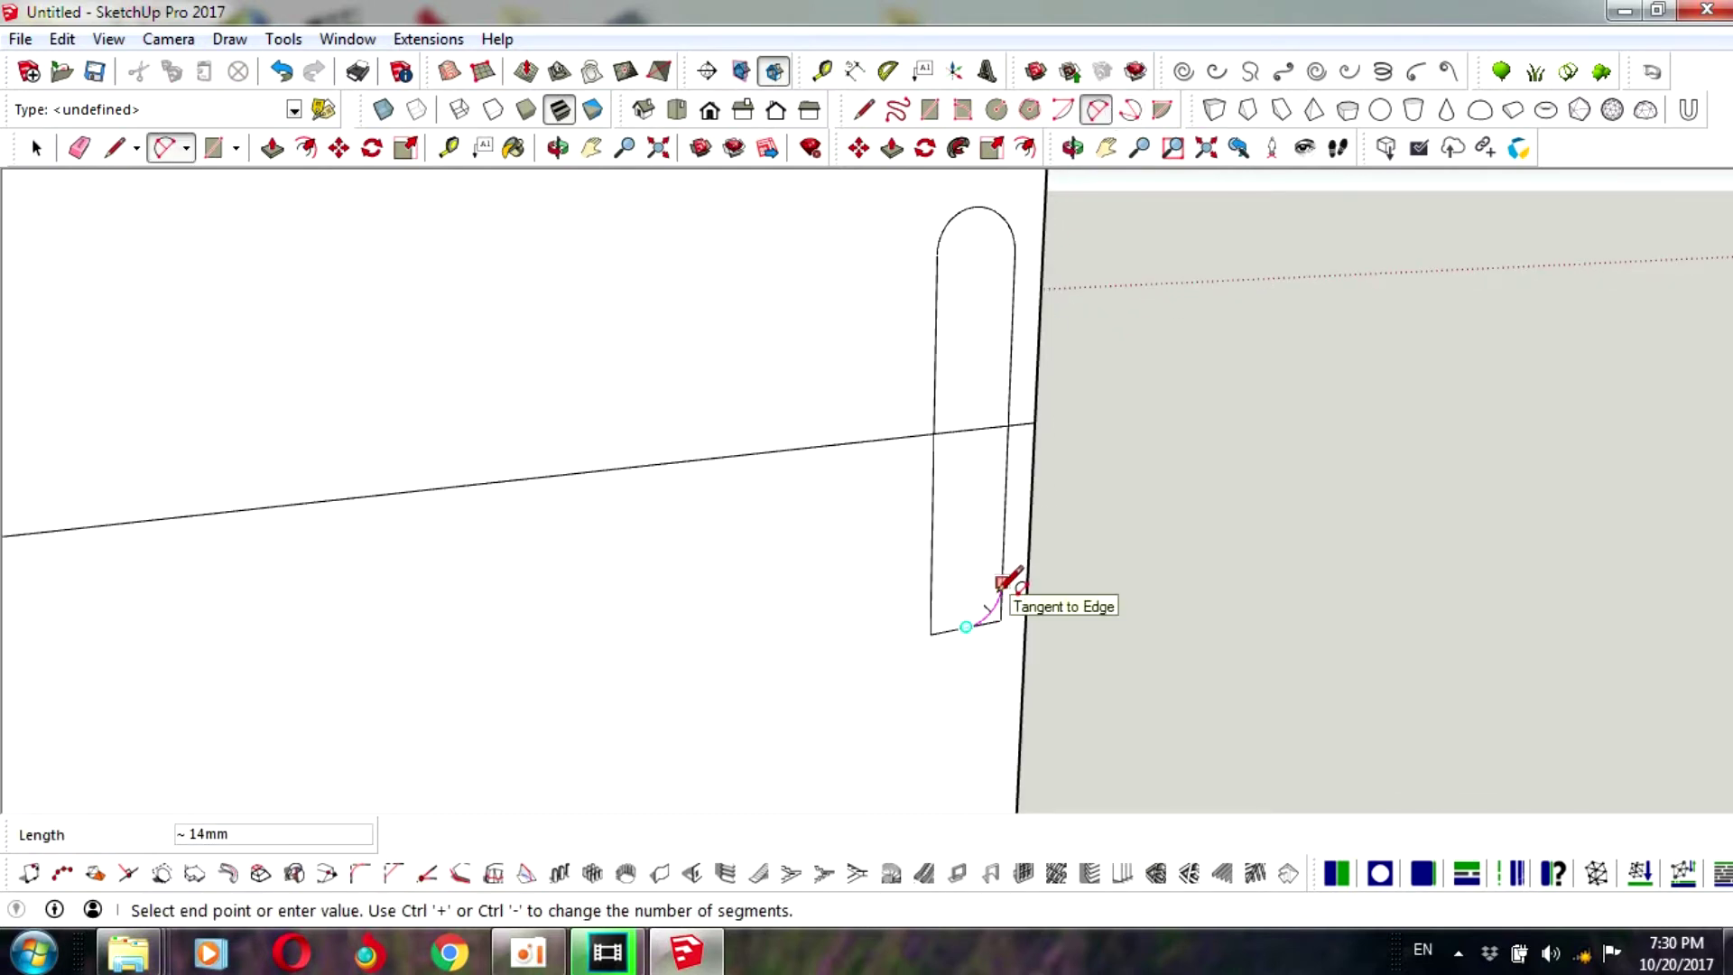
pyautogui.click(1002, 583)
pyautogui.scroll(2, 998, 603)
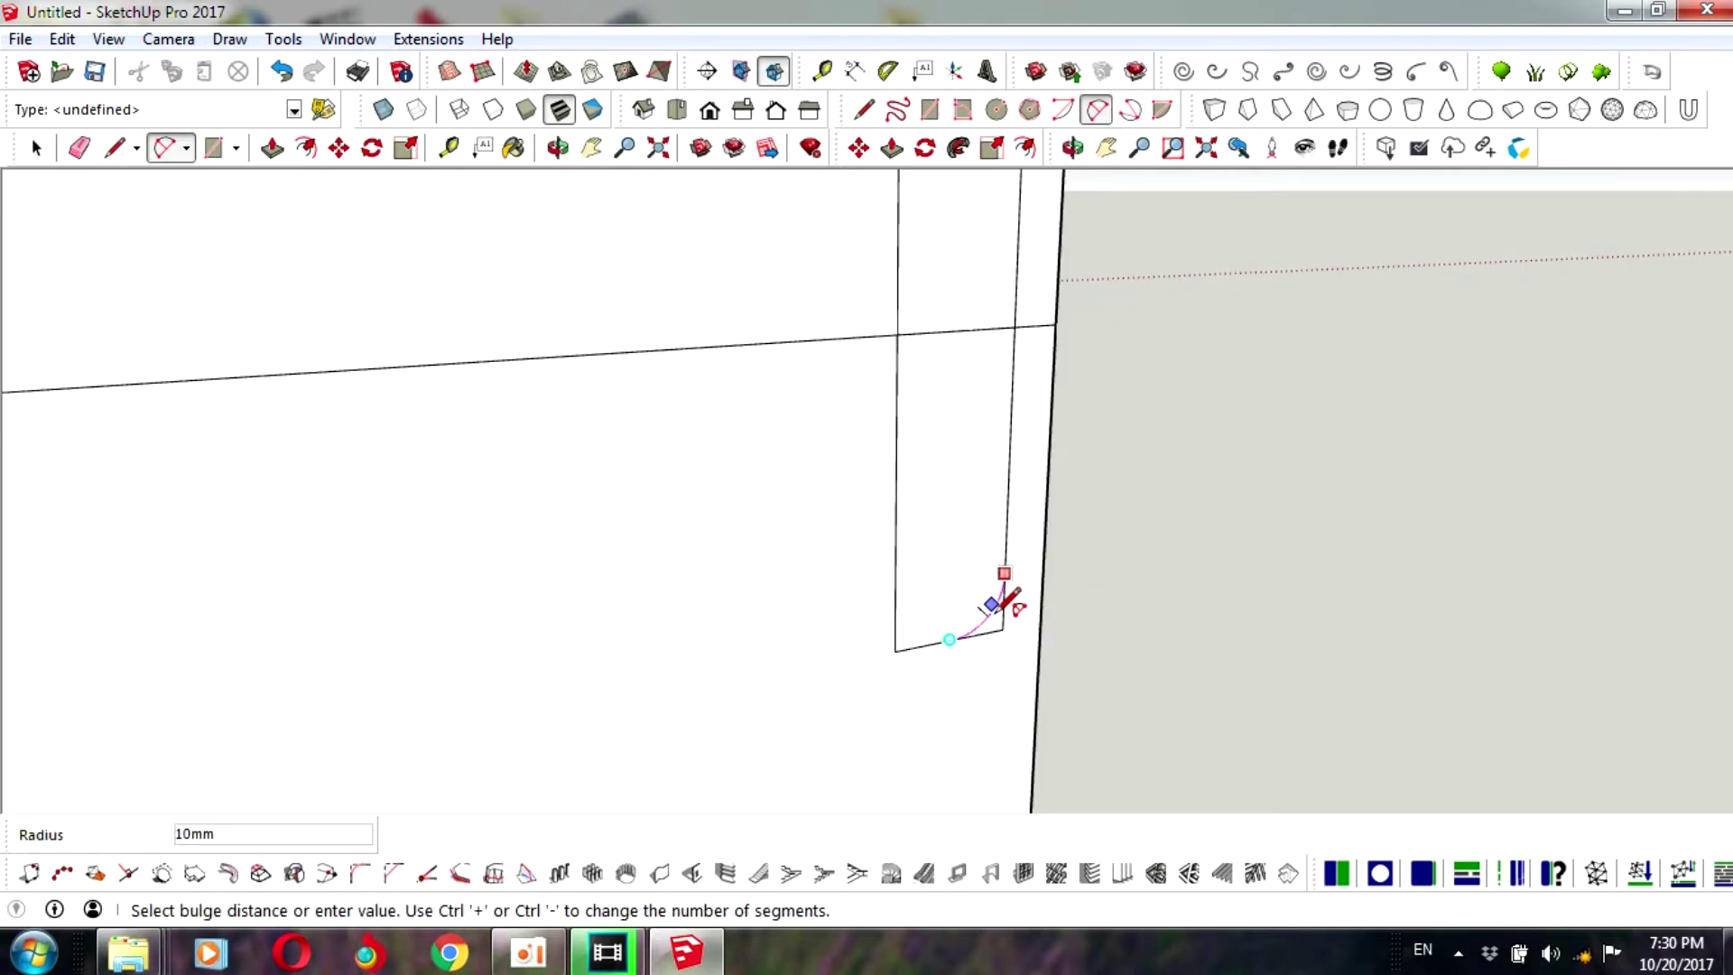
pyautogui.click(957, 638)
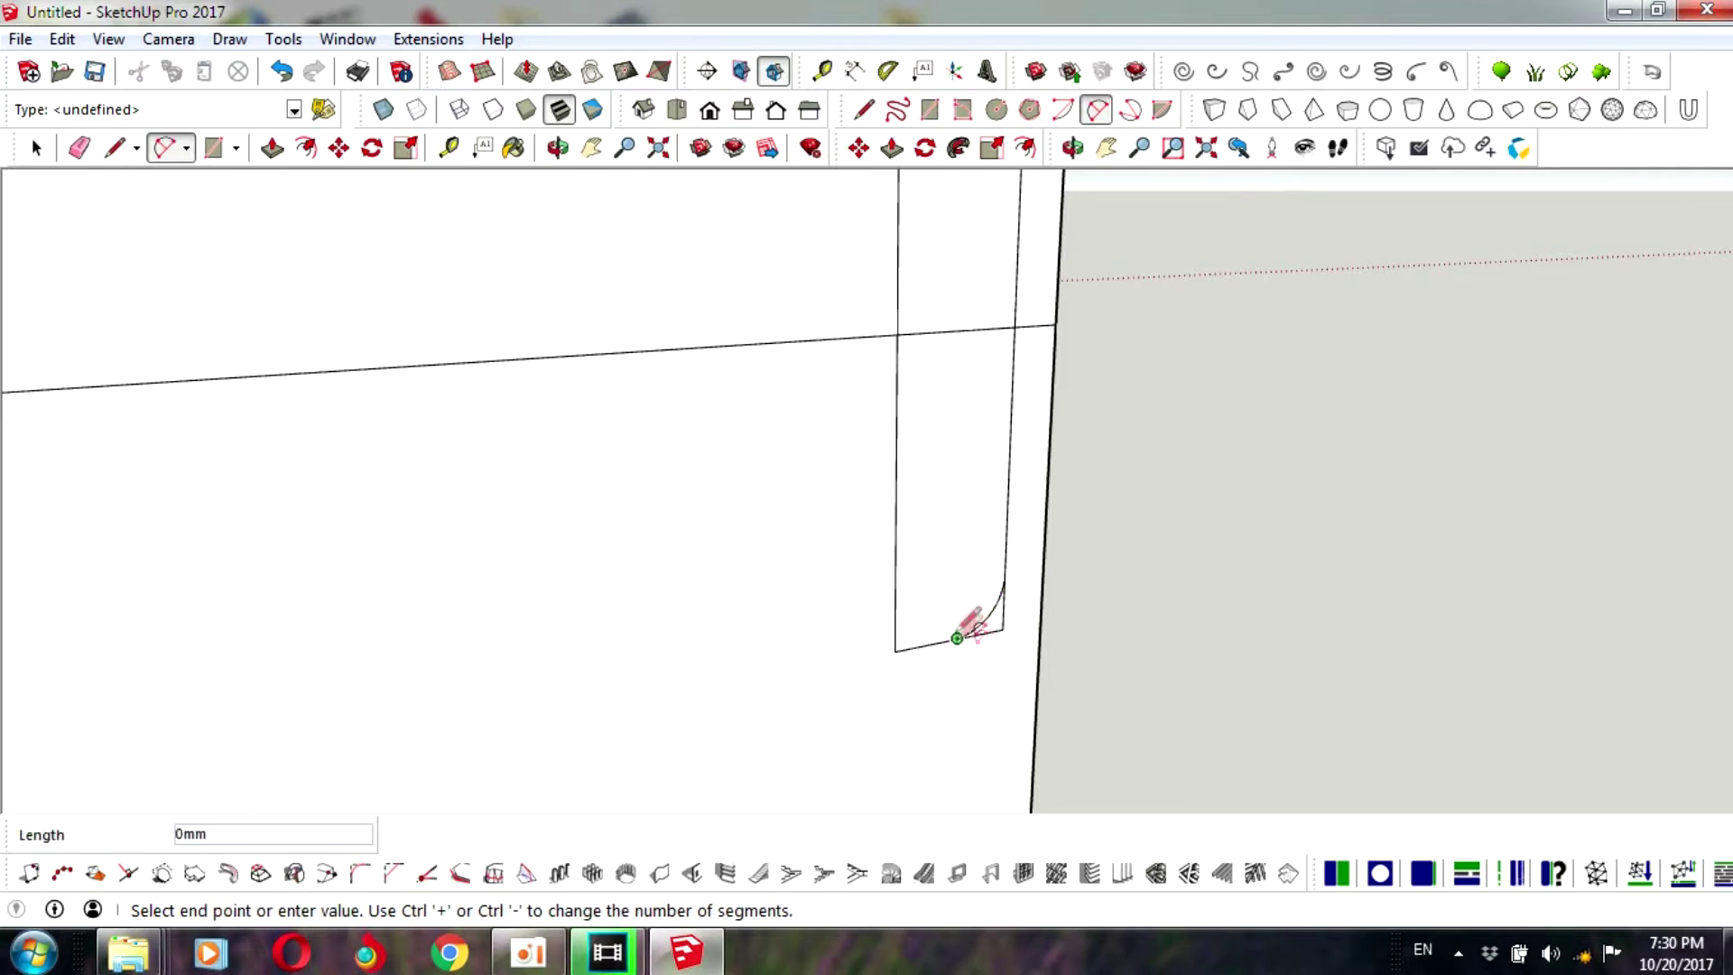
pyautogui.click(895, 586)
pyautogui.click(900, 618)
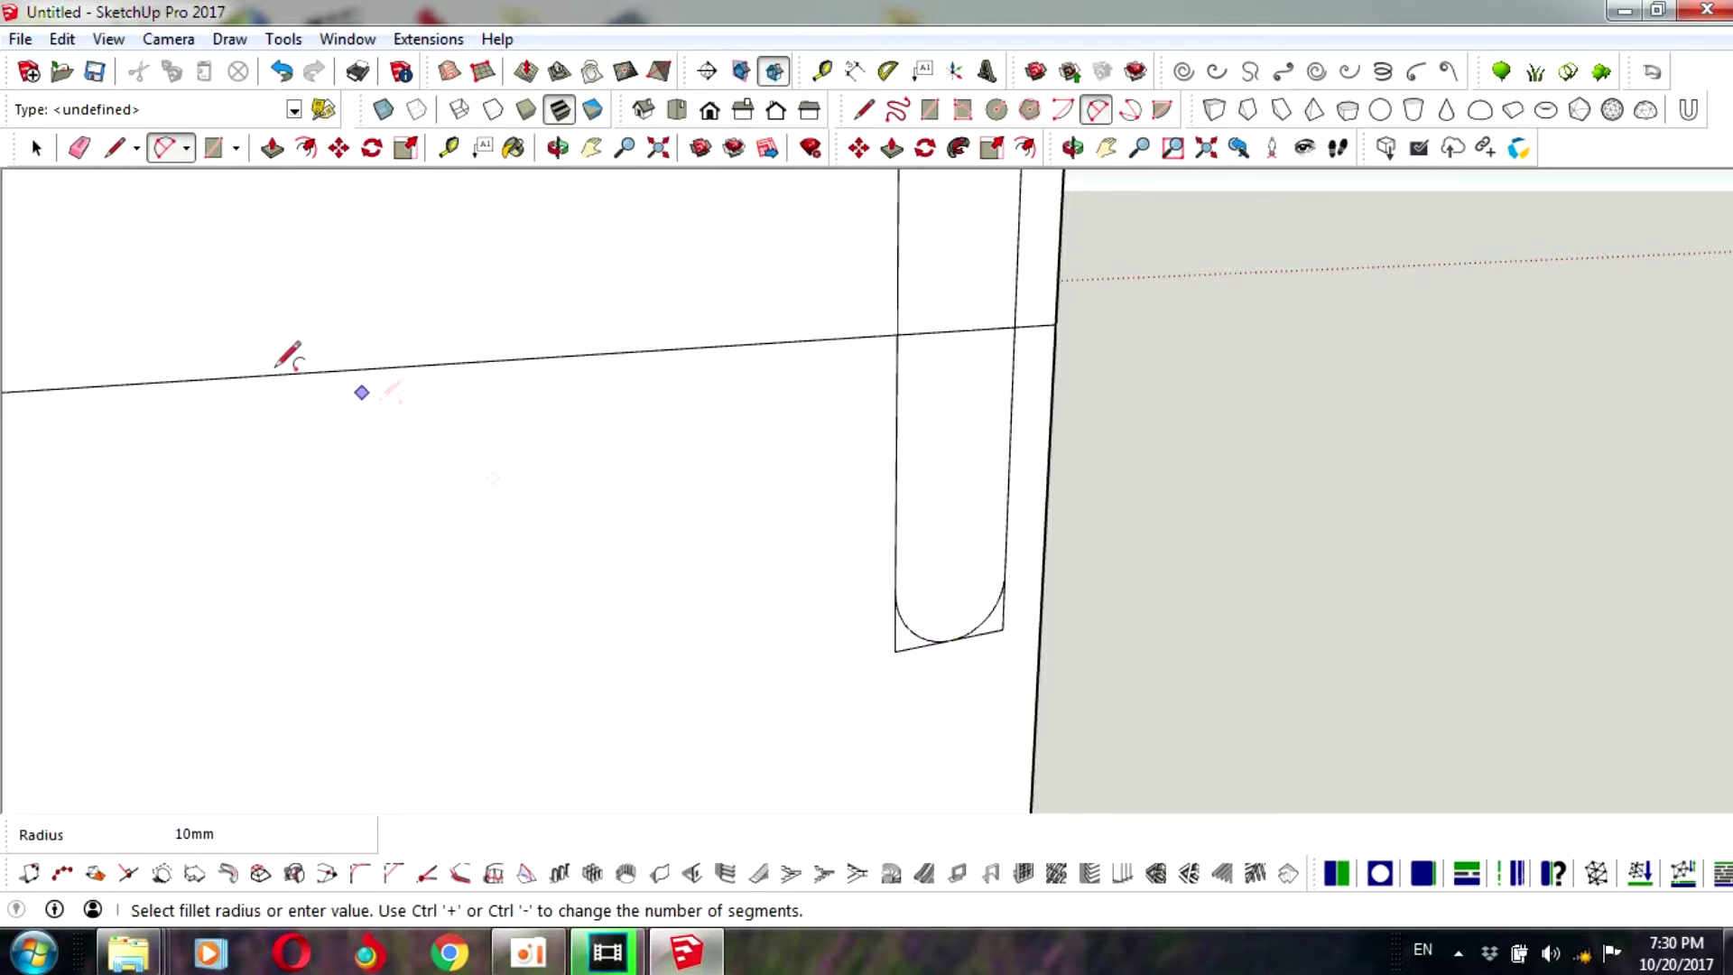
pyautogui.click(36, 147)
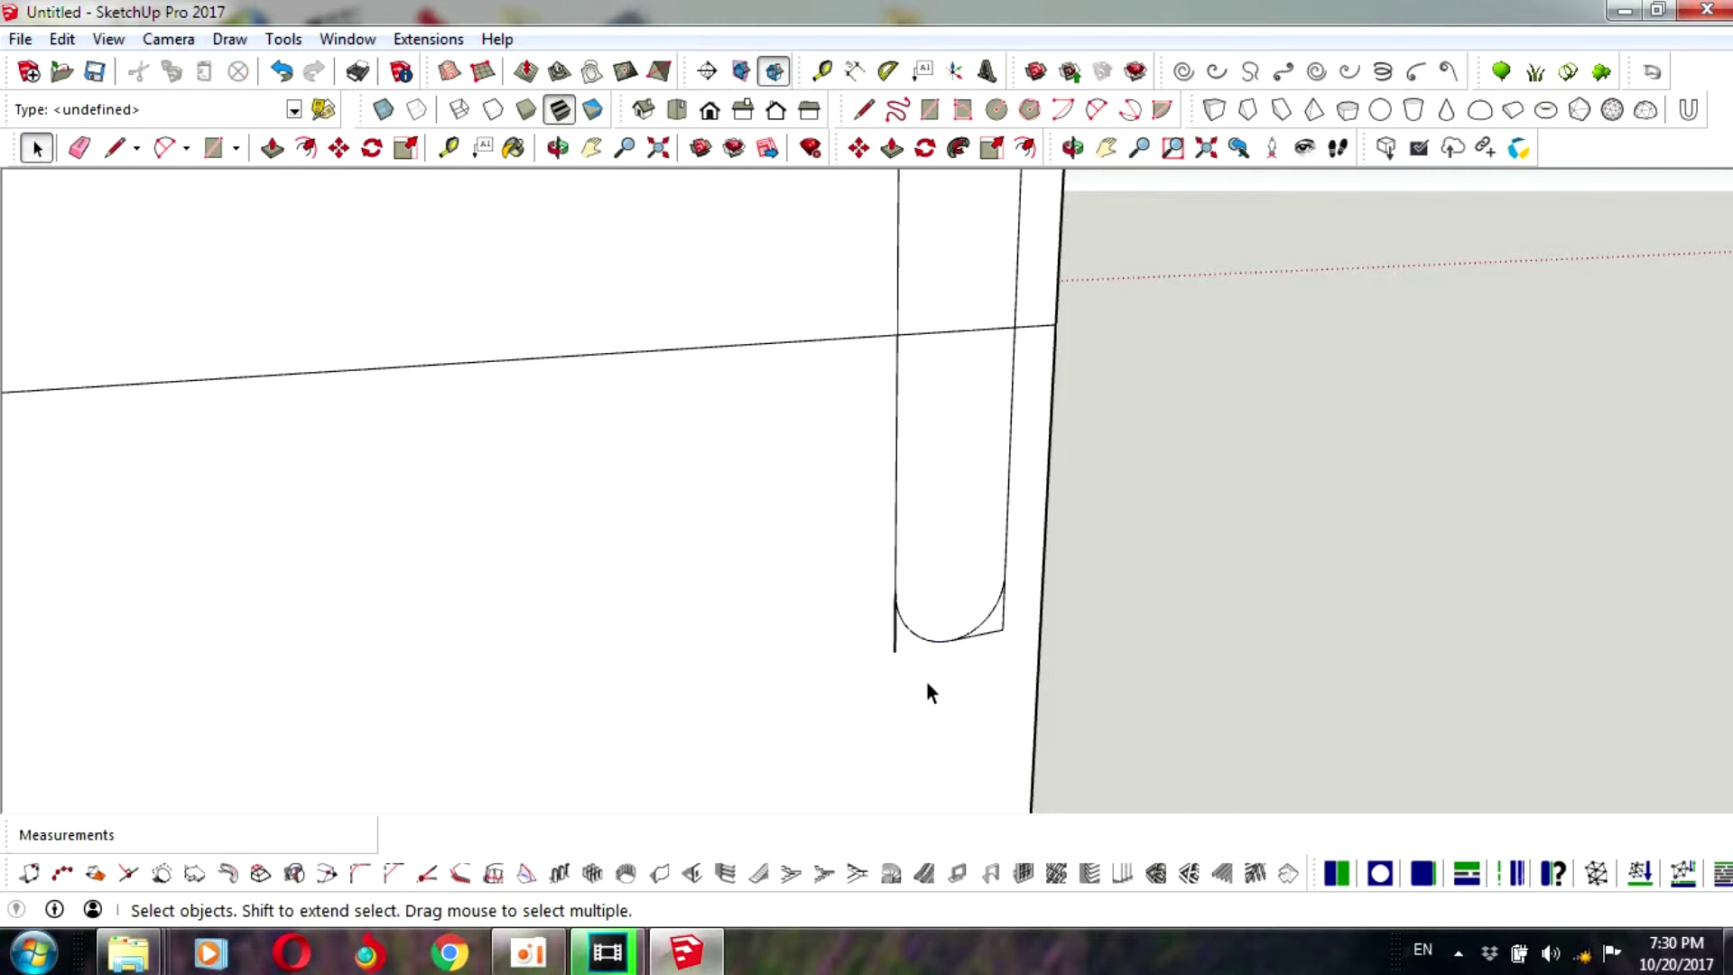
# - Delete the line crossing the rounded slot
pyautogui.click(1004, 624)
pyautogui.scroll(-3, 993, 649)
pyautogui.scroll(-2, 980, 623)
pyautogui.scroll(2, 975, 572)
pyautogui.scroll(1, 967, 572)
pyautogui.click(968, 570)
pyautogui.press('Delete')
pyautogui.click(993, 569)
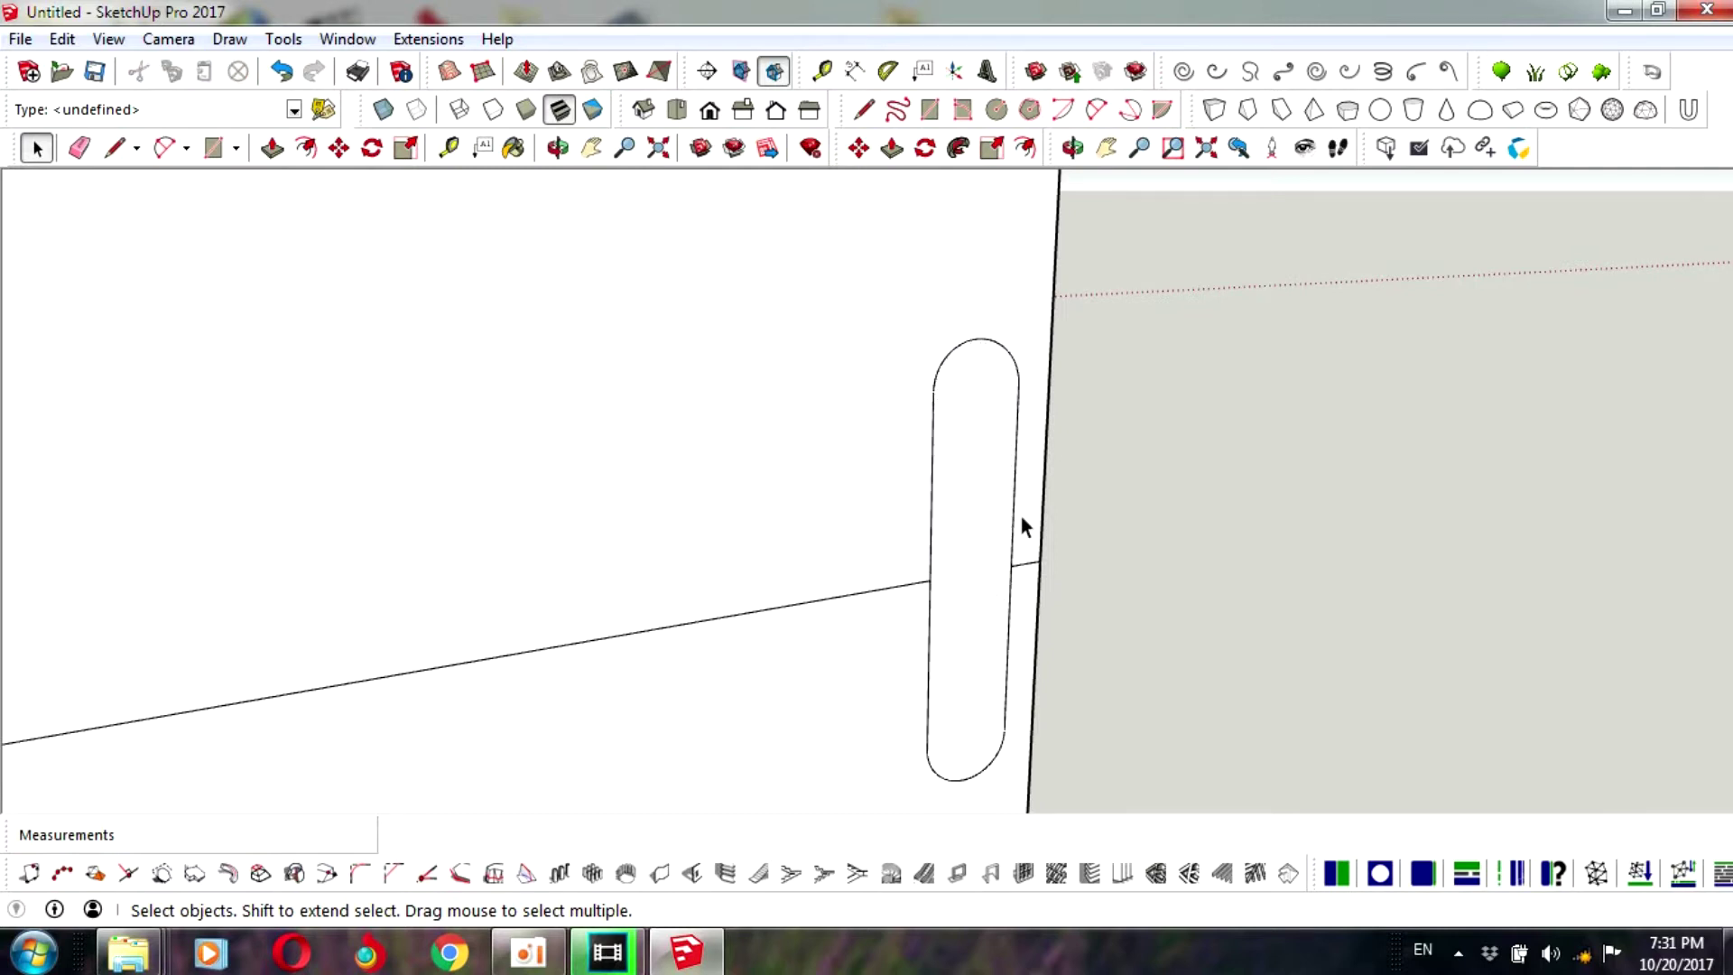
# - Push the slot face 40mm into the panel
pyautogui.click(1073, 147)
pyautogui.moveTo(1111, 452)
pyautogui.mouseDown()
pyautogui.moveTo(821, 519)
pyautogui.moveTo(665, 506)
pyautogui.mouseUp()
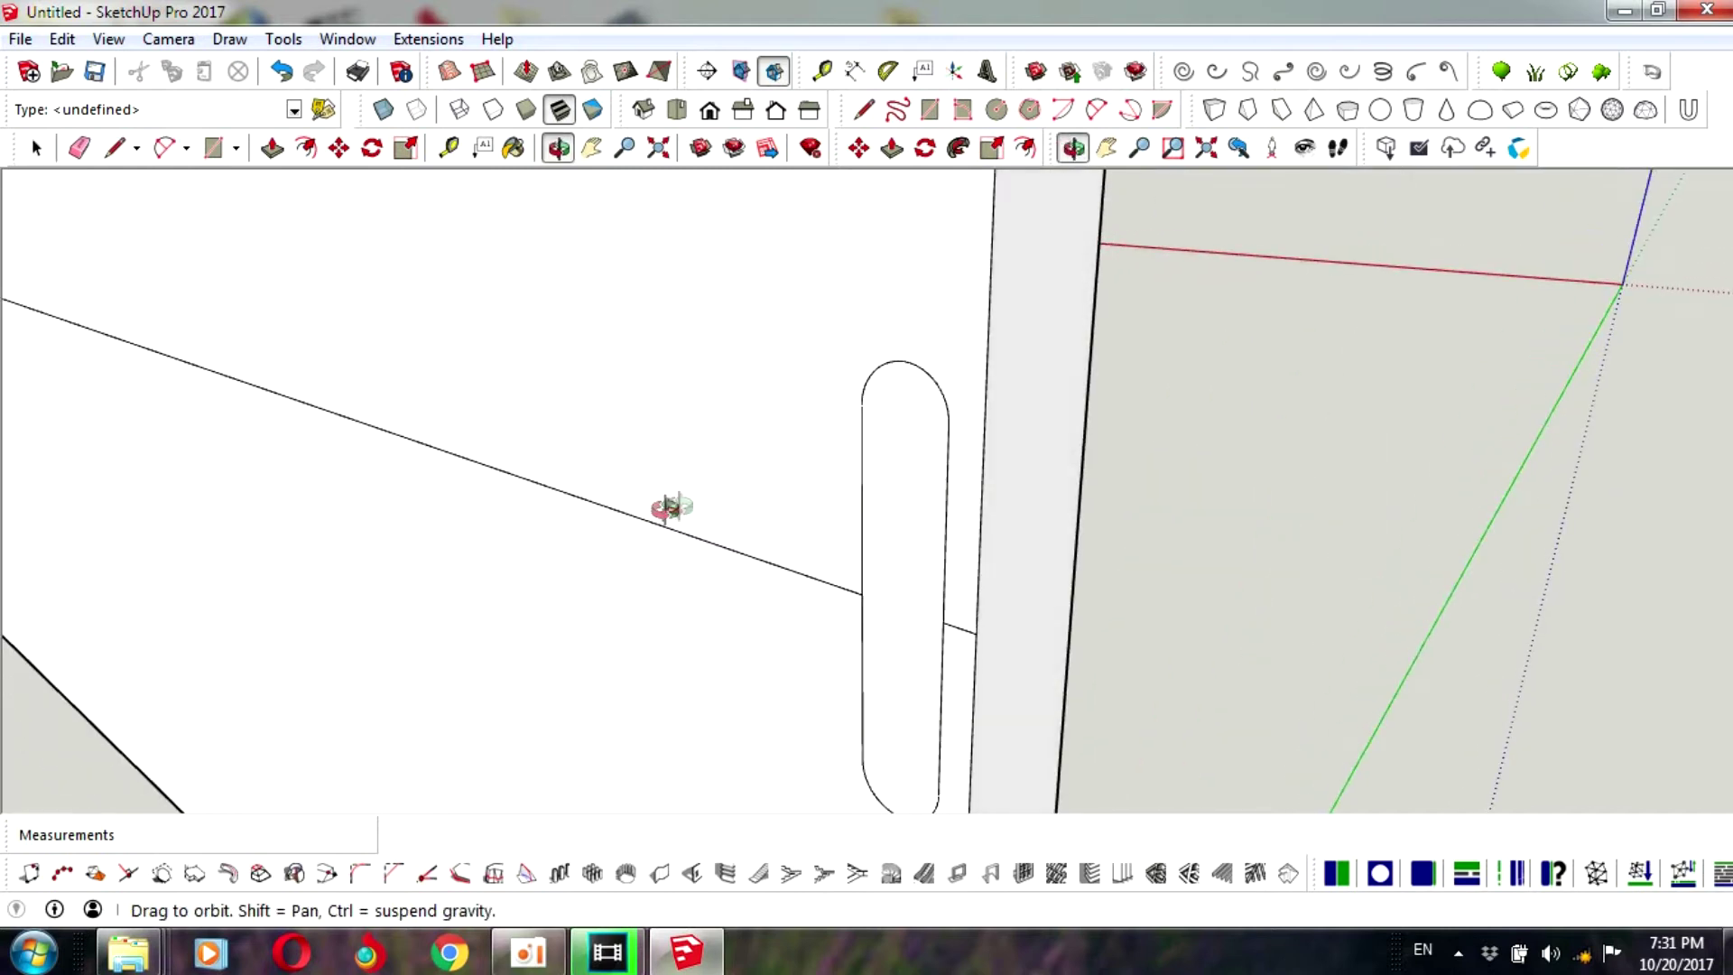
pyautogui.click(892, 149)
pyautogui.click(903, 469)
pyautogui.click(1001, 449)
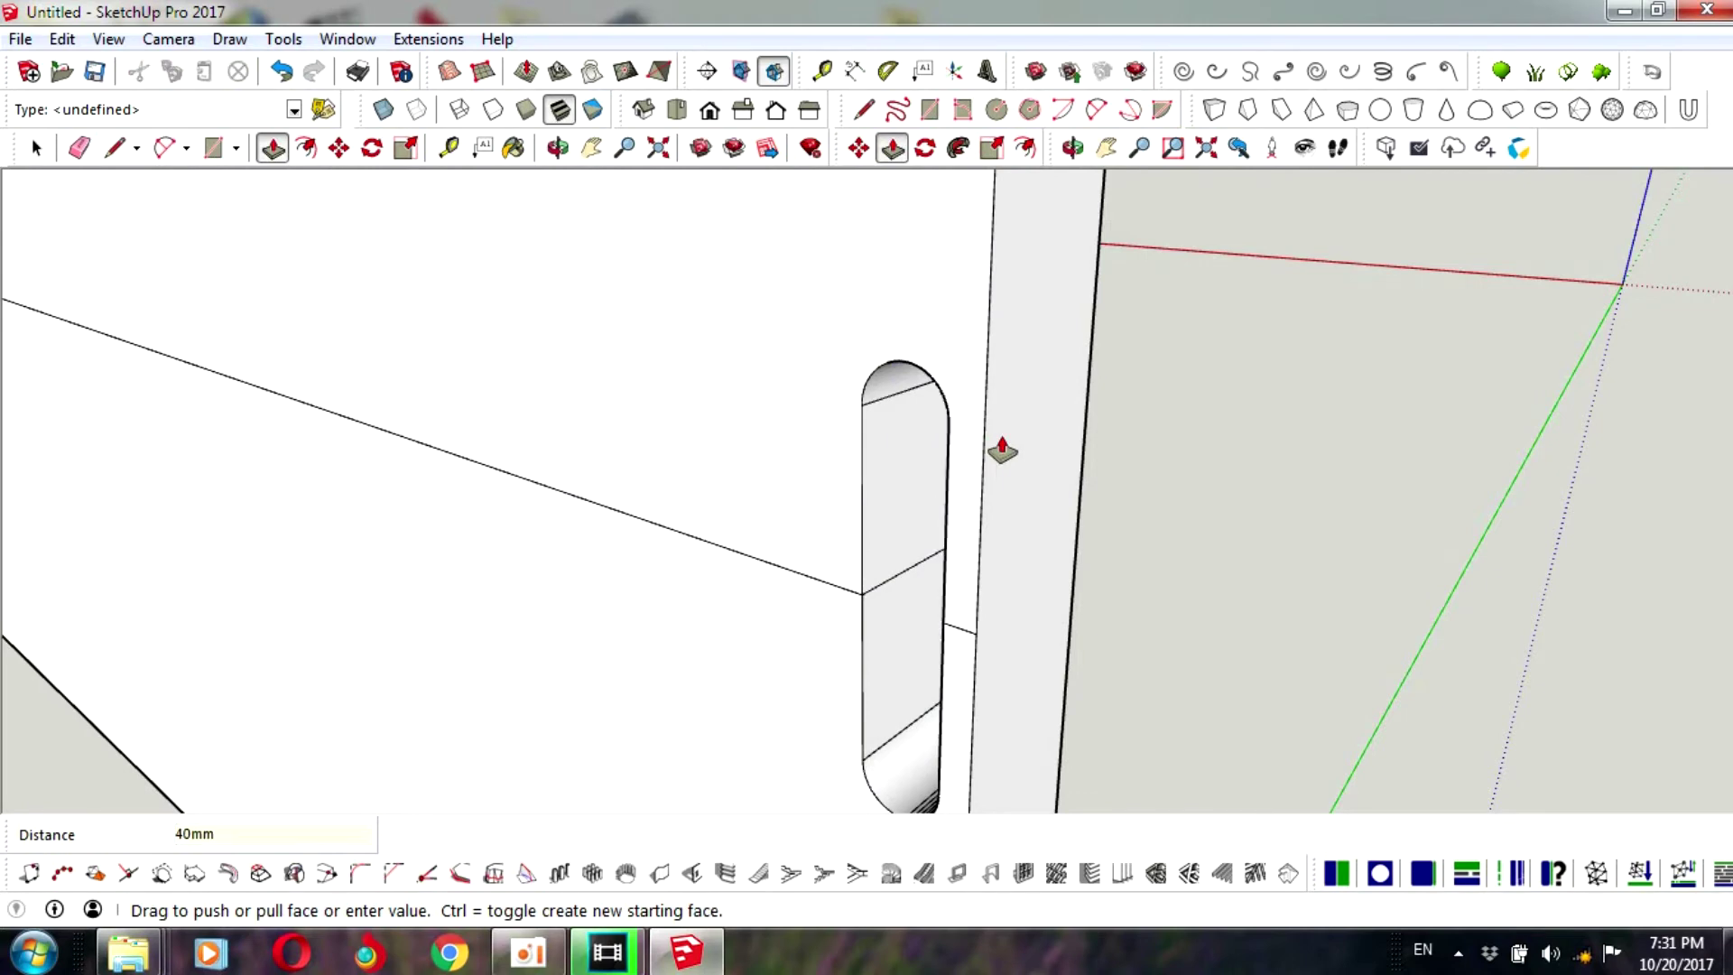
pyautogui.press('Return')
pyautogui.moveTo(1169, 406)
pyautogui.mouseDown(button='middle')
pyautogui.moveTo(902, 542)
pyautogui.moveTo(932, 455)
pyautogui.mouseUp(button='middle')
pyautogui.scroll(-5, 933, 456)
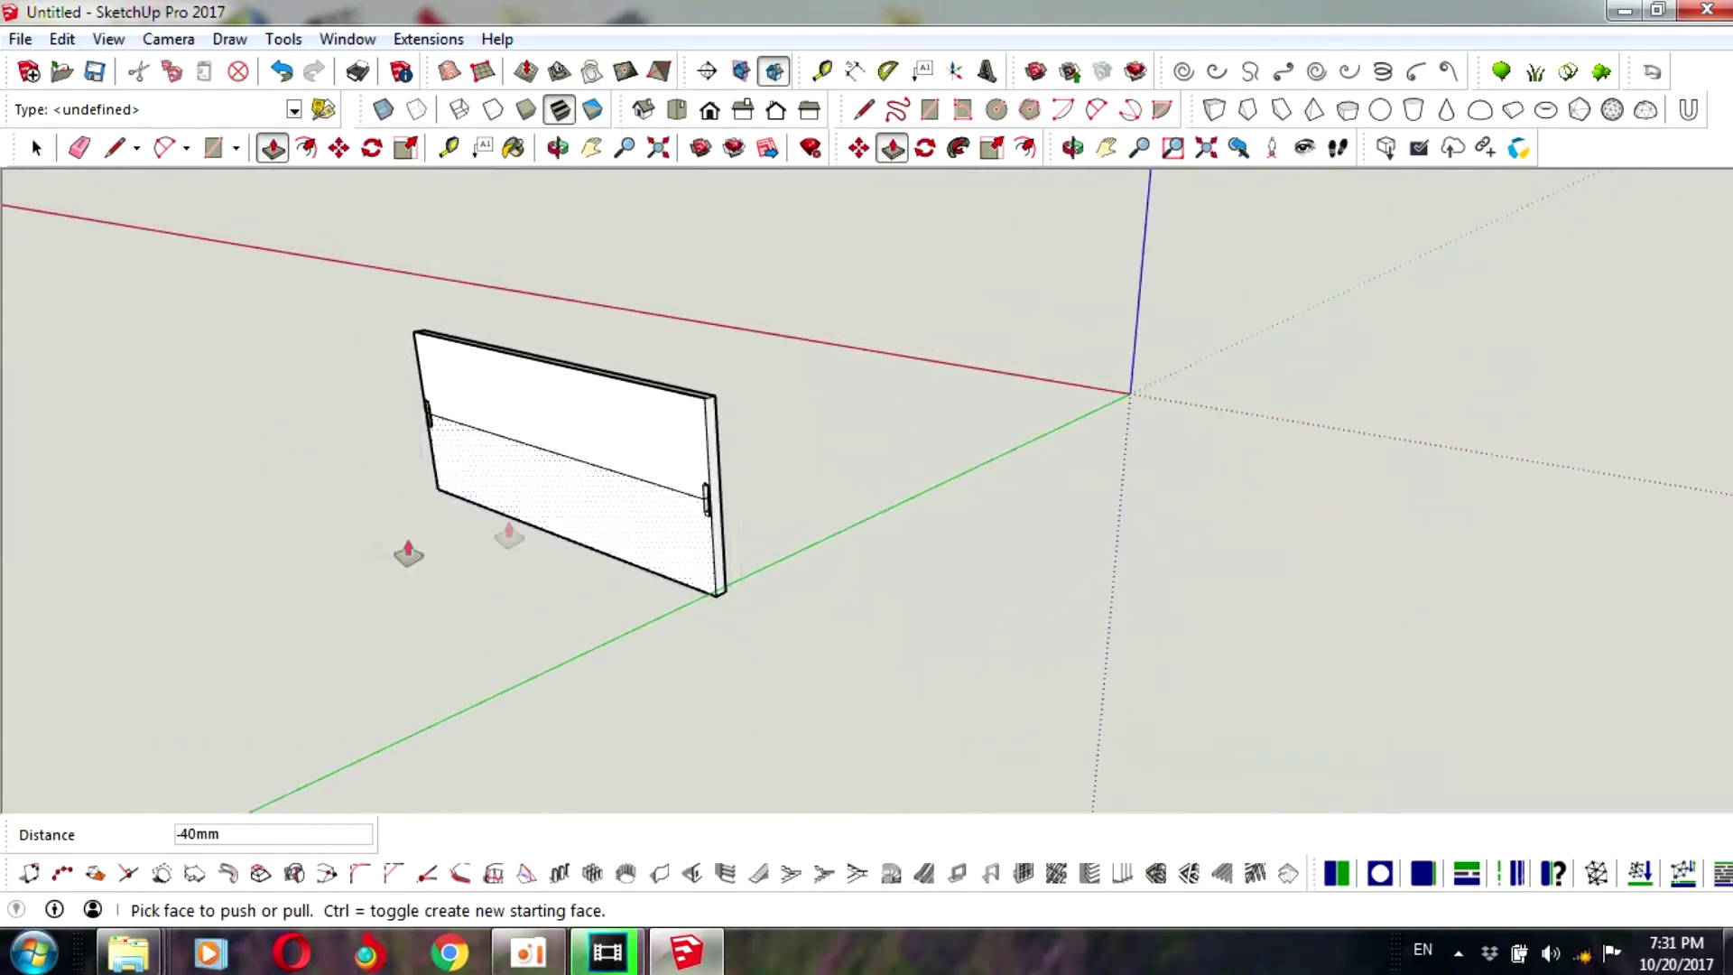
# - Box-select the extra left panel and delete it
pyautogui.click(36, 149)
pyautogui.scroll(-3, 247, 572)
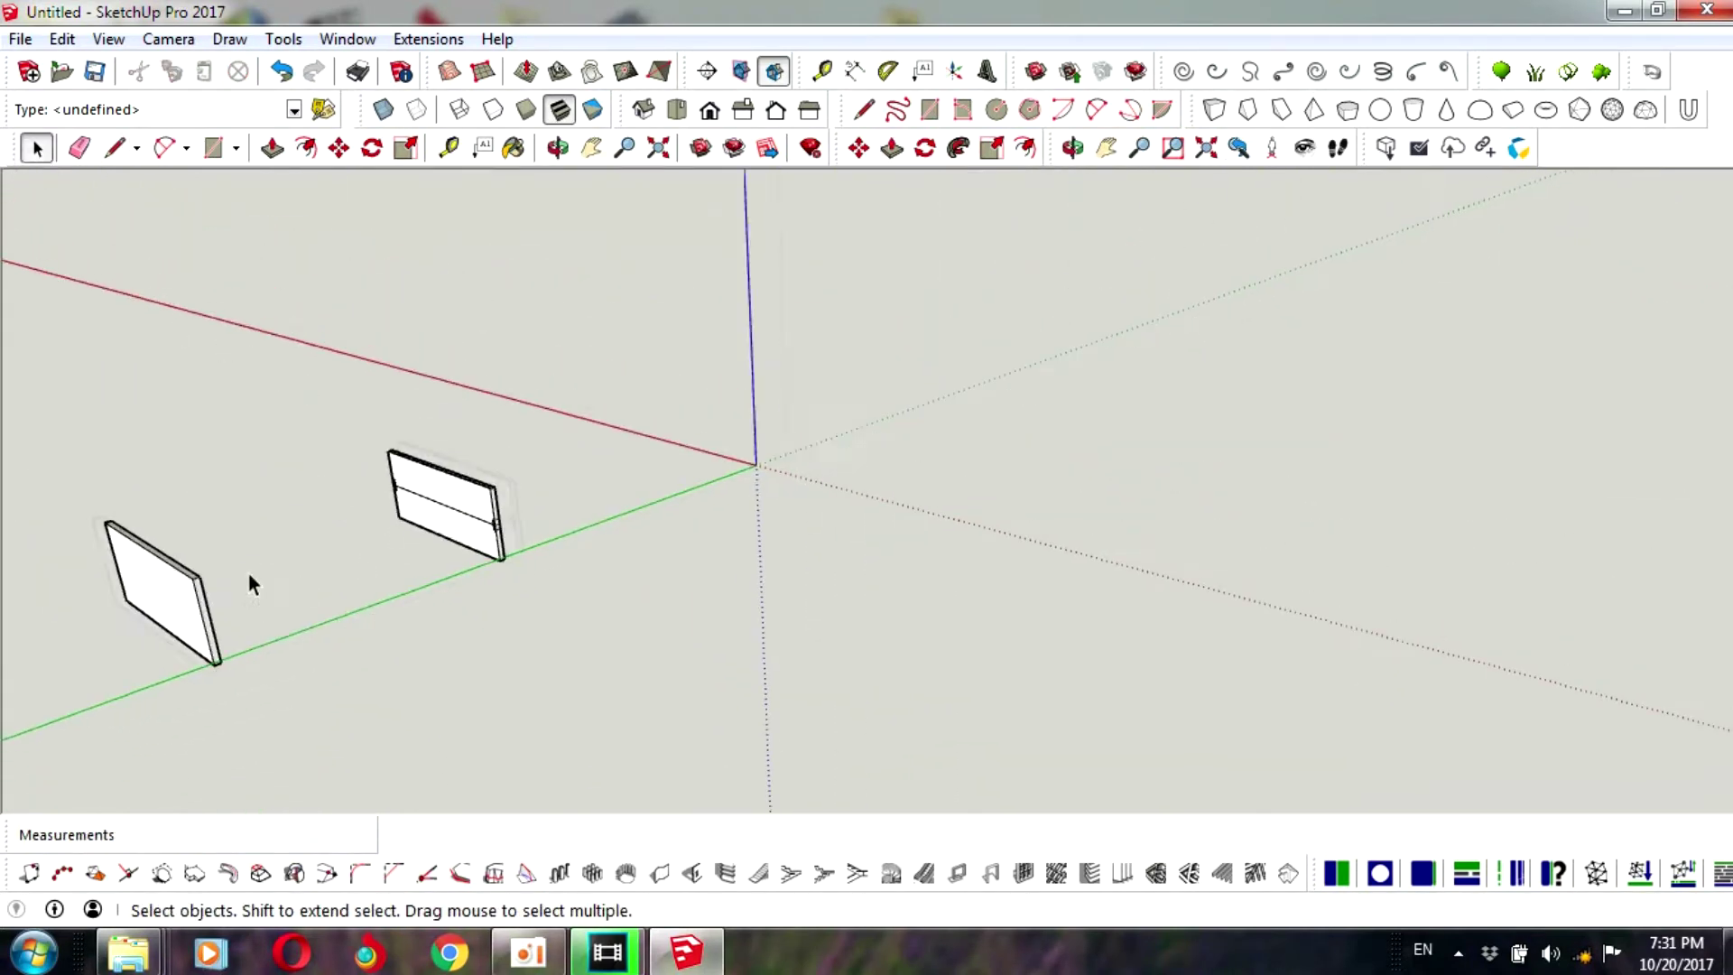
pyautogui.scroll(-1, 78, 489)
pyautogui.moveTo(77, 489)
pyautogui.mouseDown()
pyautogui.moveTo(256, 729)
pyautogui.moveTo(279, 714)
pyautogui.mouseUp()
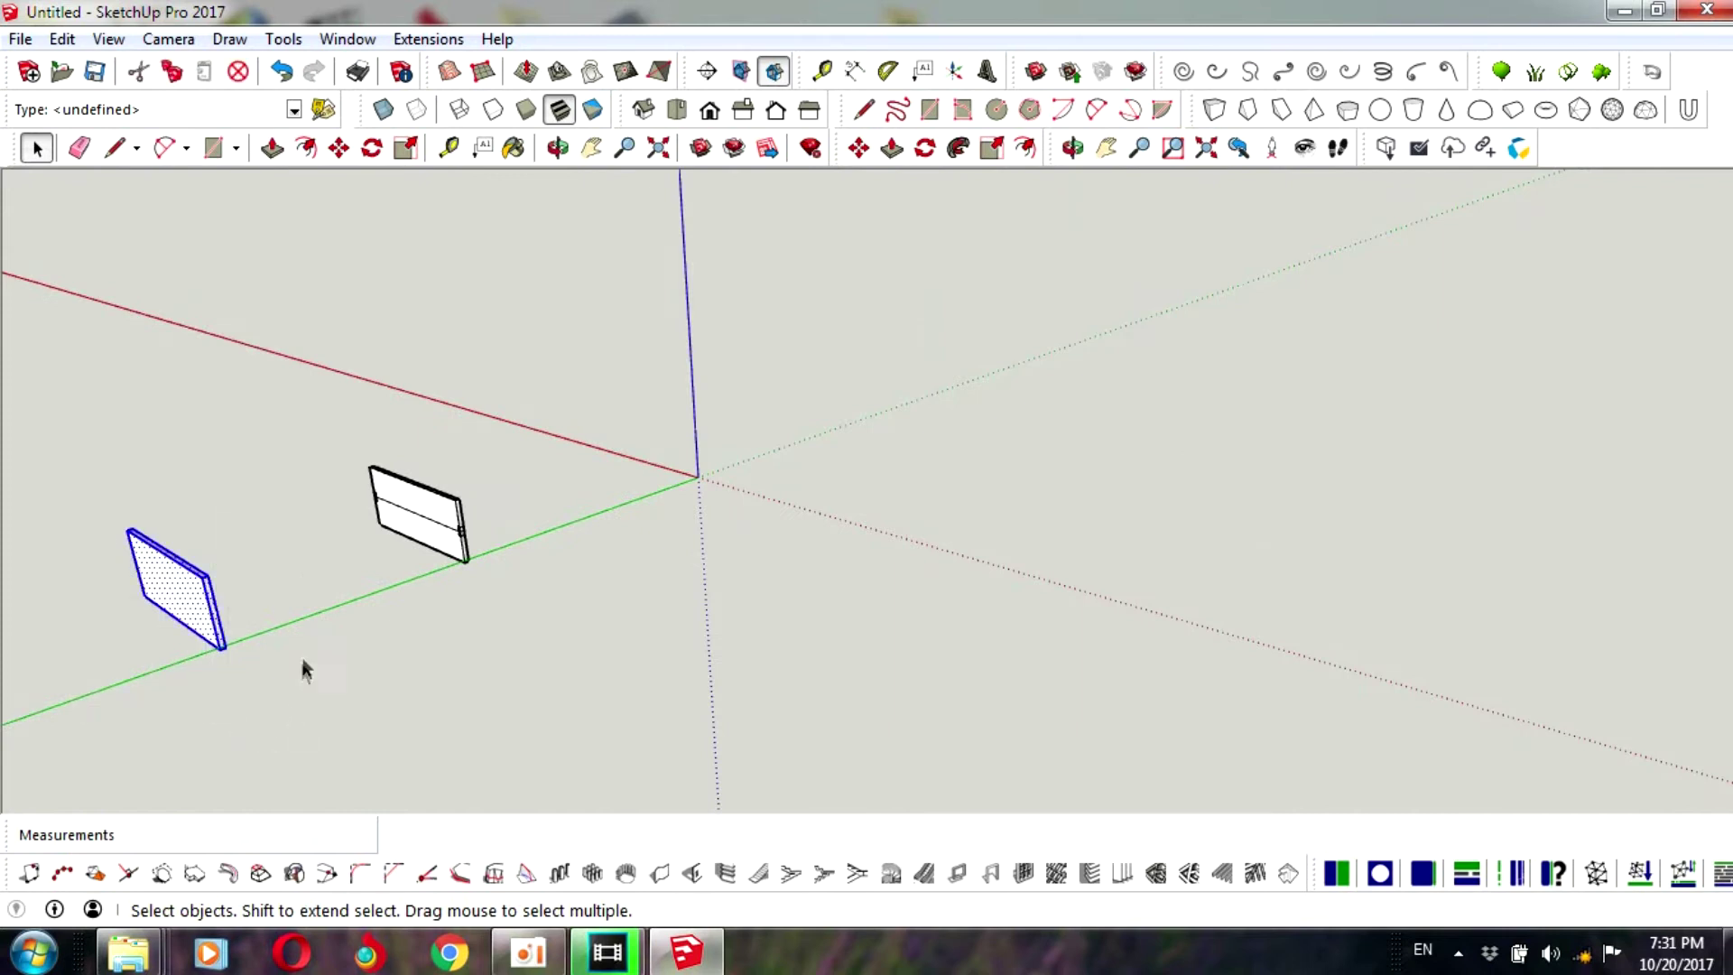
pyautogui.press('Delete')
pyautogui.moveTo(292, 418)
pyautogui.mouseDown()
pyautogui.moveTo(479, 547)
pyautogui.moveTo(534, 621)
pyautogui.mouseUp()
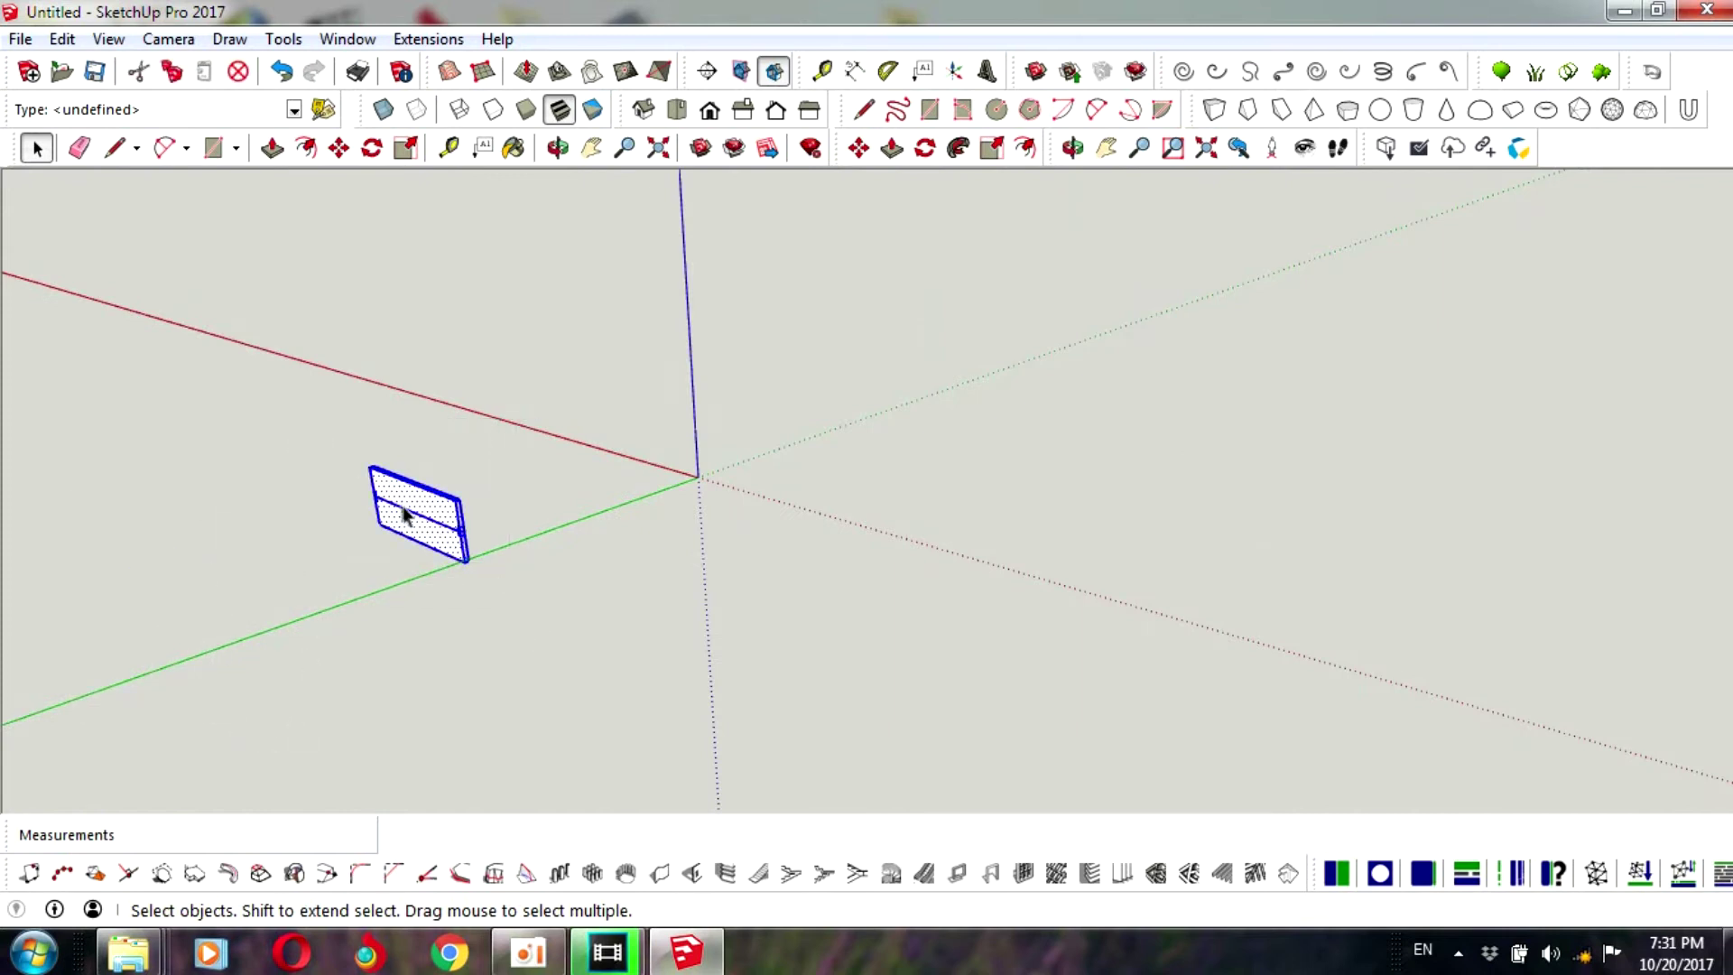
# - Delete the stray edges across the panel and beside the slot
pyautogui.scroll(1, 404, 512)
pyautogui.scroll(1, 426, 522)
pyautogui.click(657, 540)
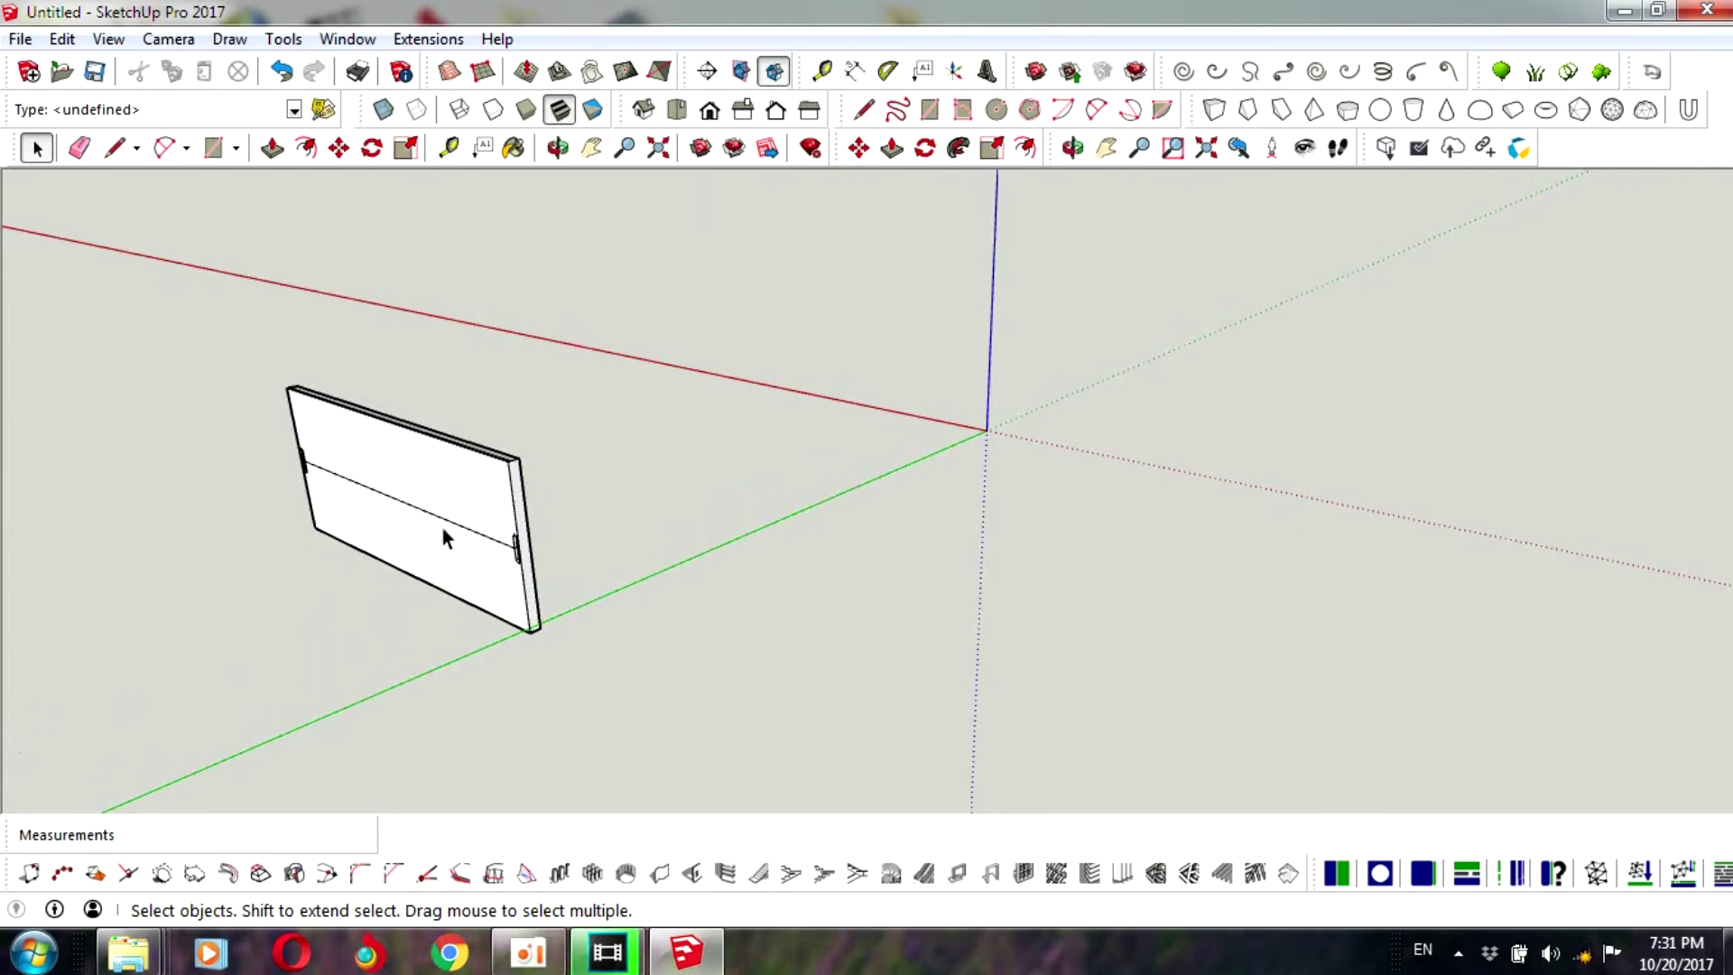
pyautogui.press('Delete')
pyautogui.scroll(2, 274, 448)
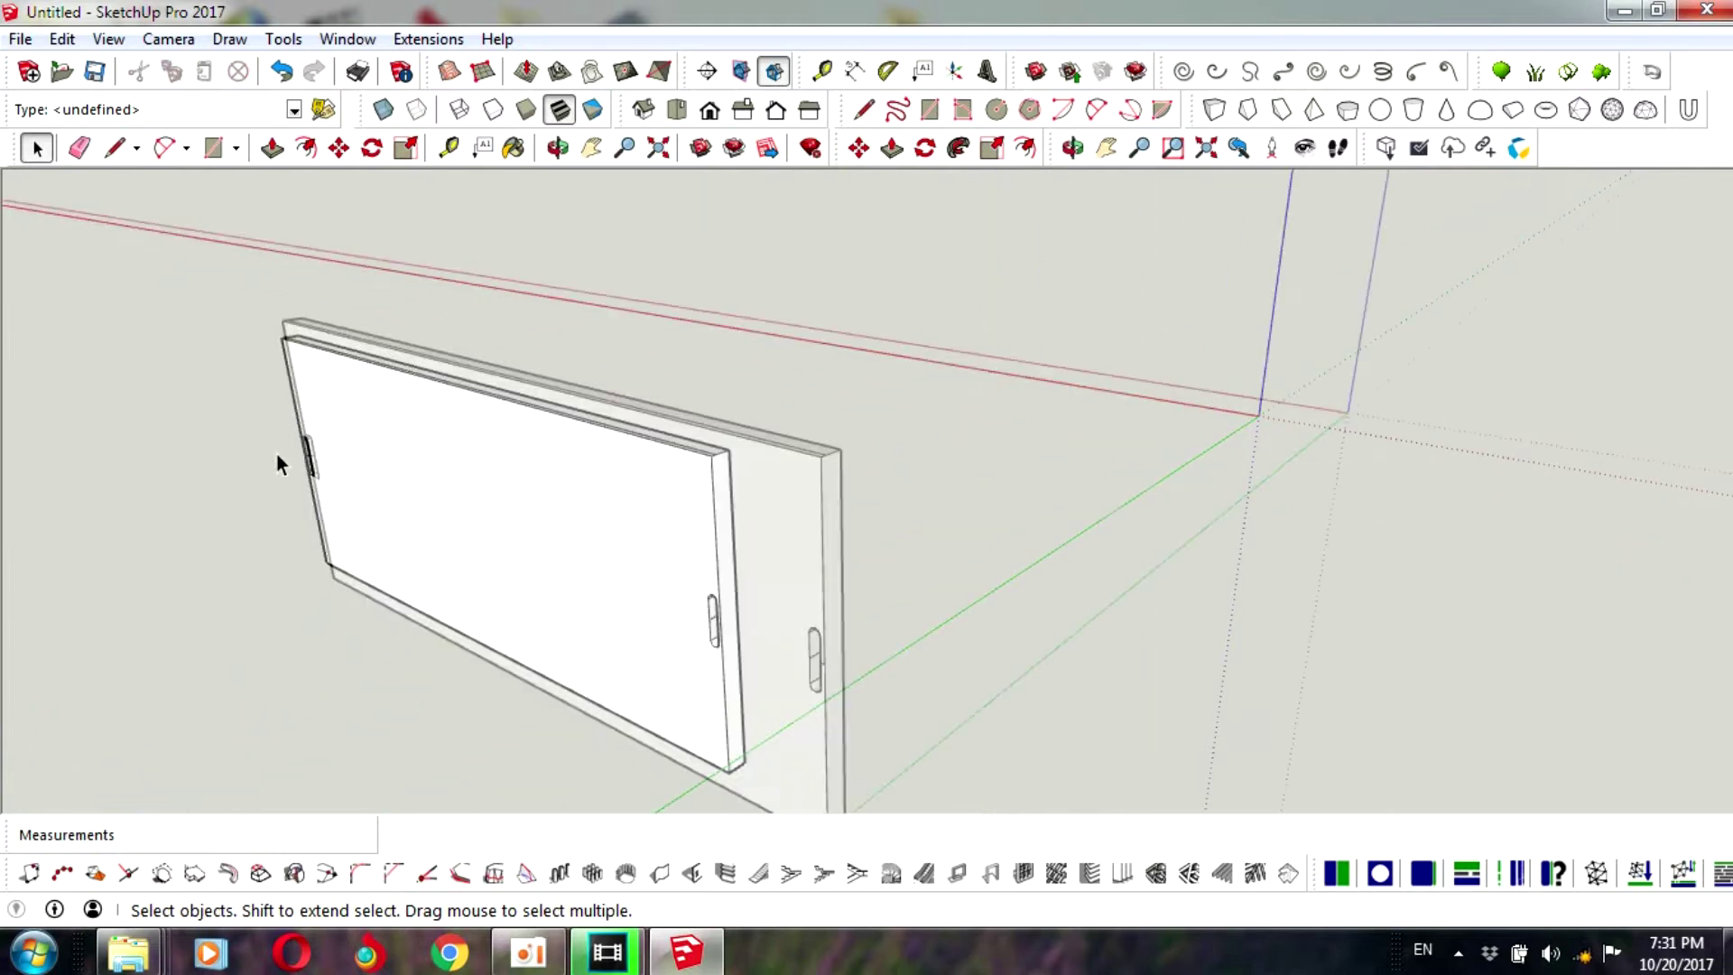
pyautogui.scroll(4, 320, 465)
pyautogui.scroll(2, 318, 465)
pyautogui.scroll(2, 317, 474)
pyautogui.scroll(2, 302, 491)
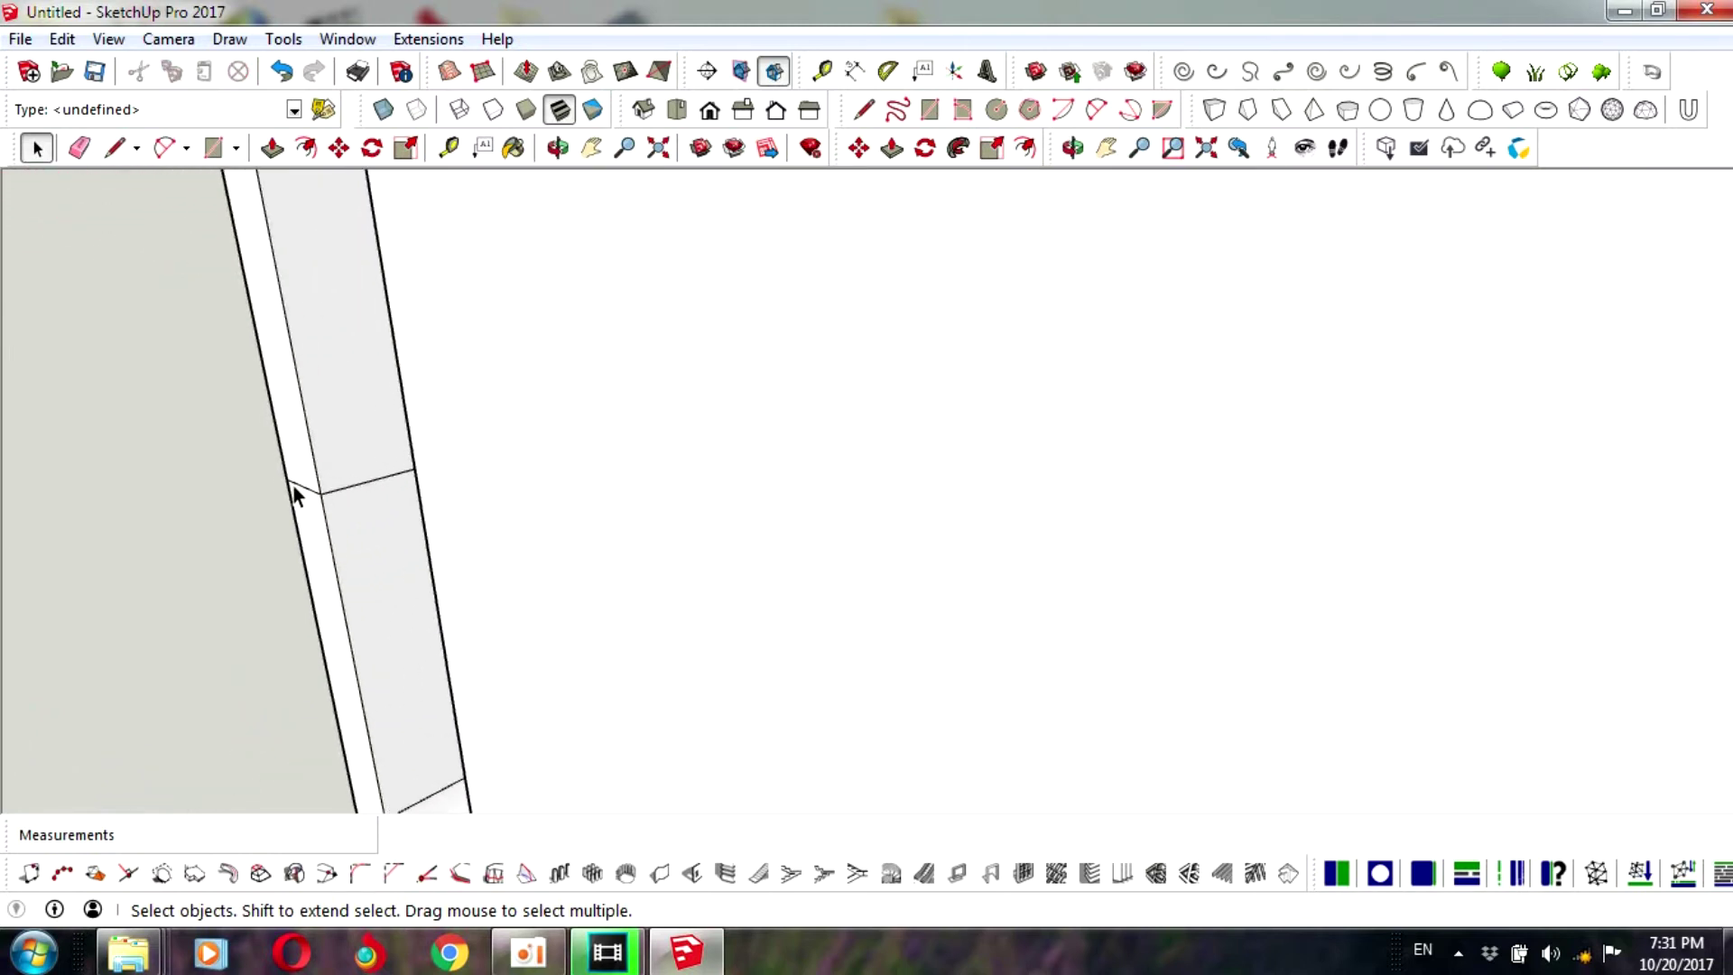
pyautogui.press('Delete')
pyautogui.scroll(-3, 434, 632)
pyautogui.scroll(3, 452, 725)
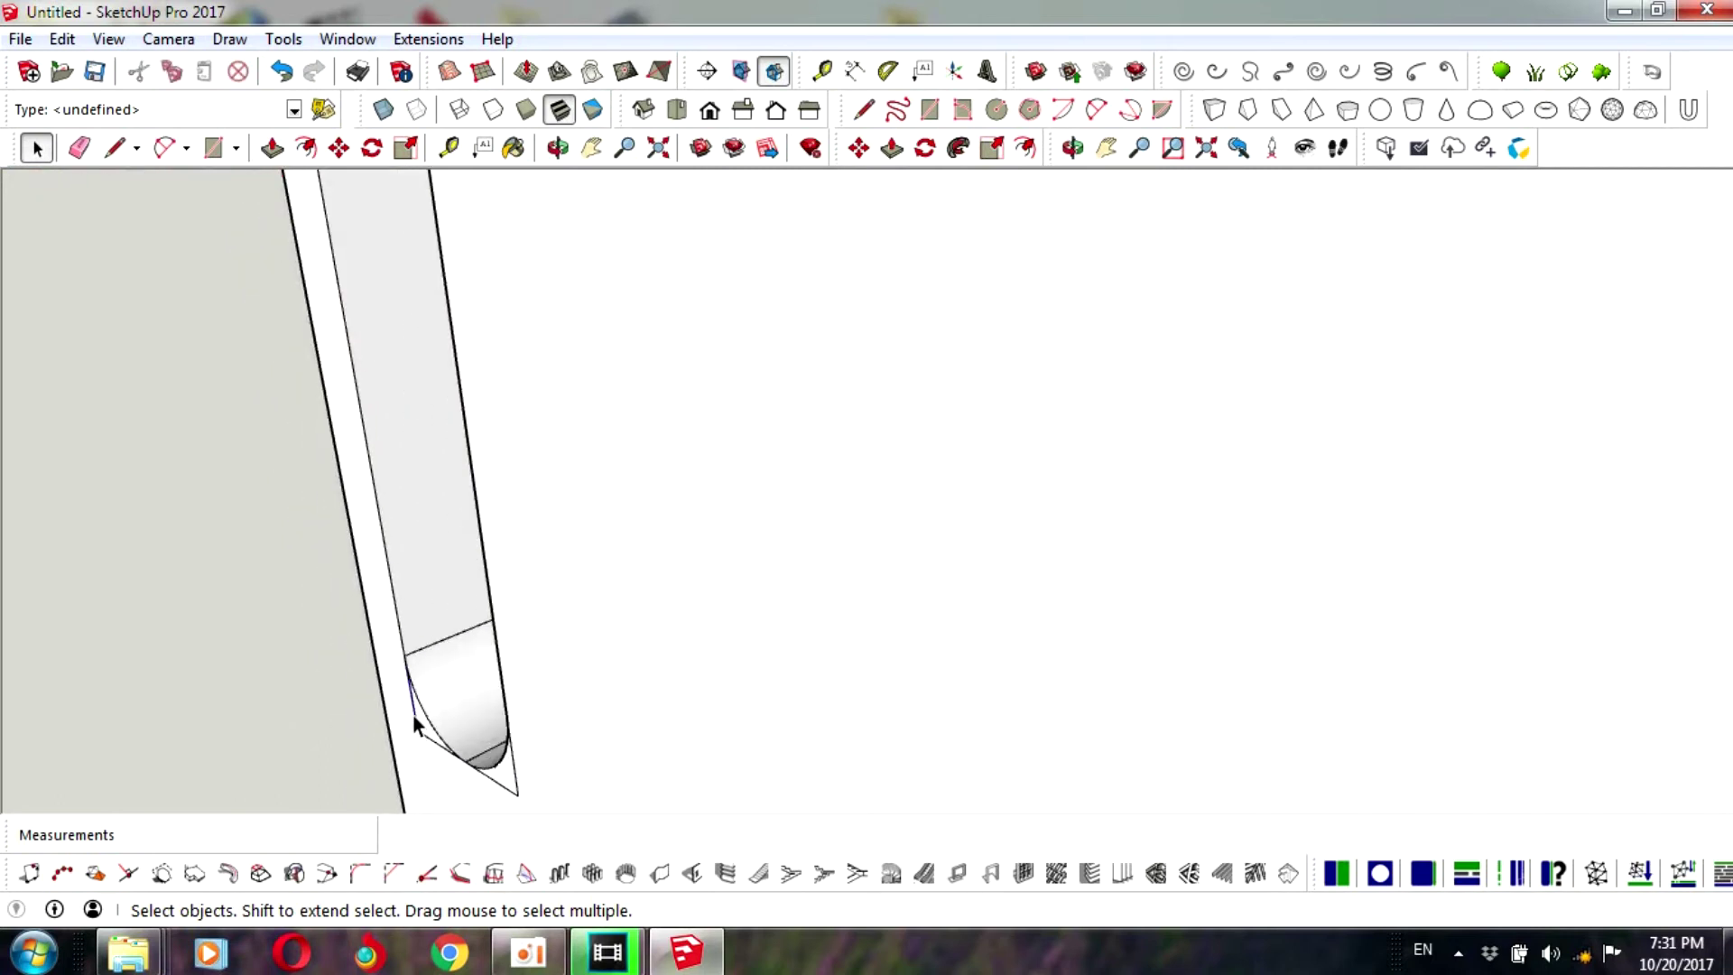
# - Delete the short leftover edges around the slot's rounded tip
pyautogui.click(432, 744)
pyautogui.press('Delete')
pyautogui.press('Delete')
pyautogui.press('Delete')
pyautogui.scroll(-3, 515, 767)
pyautogui.scroll(-2, 514, 766)
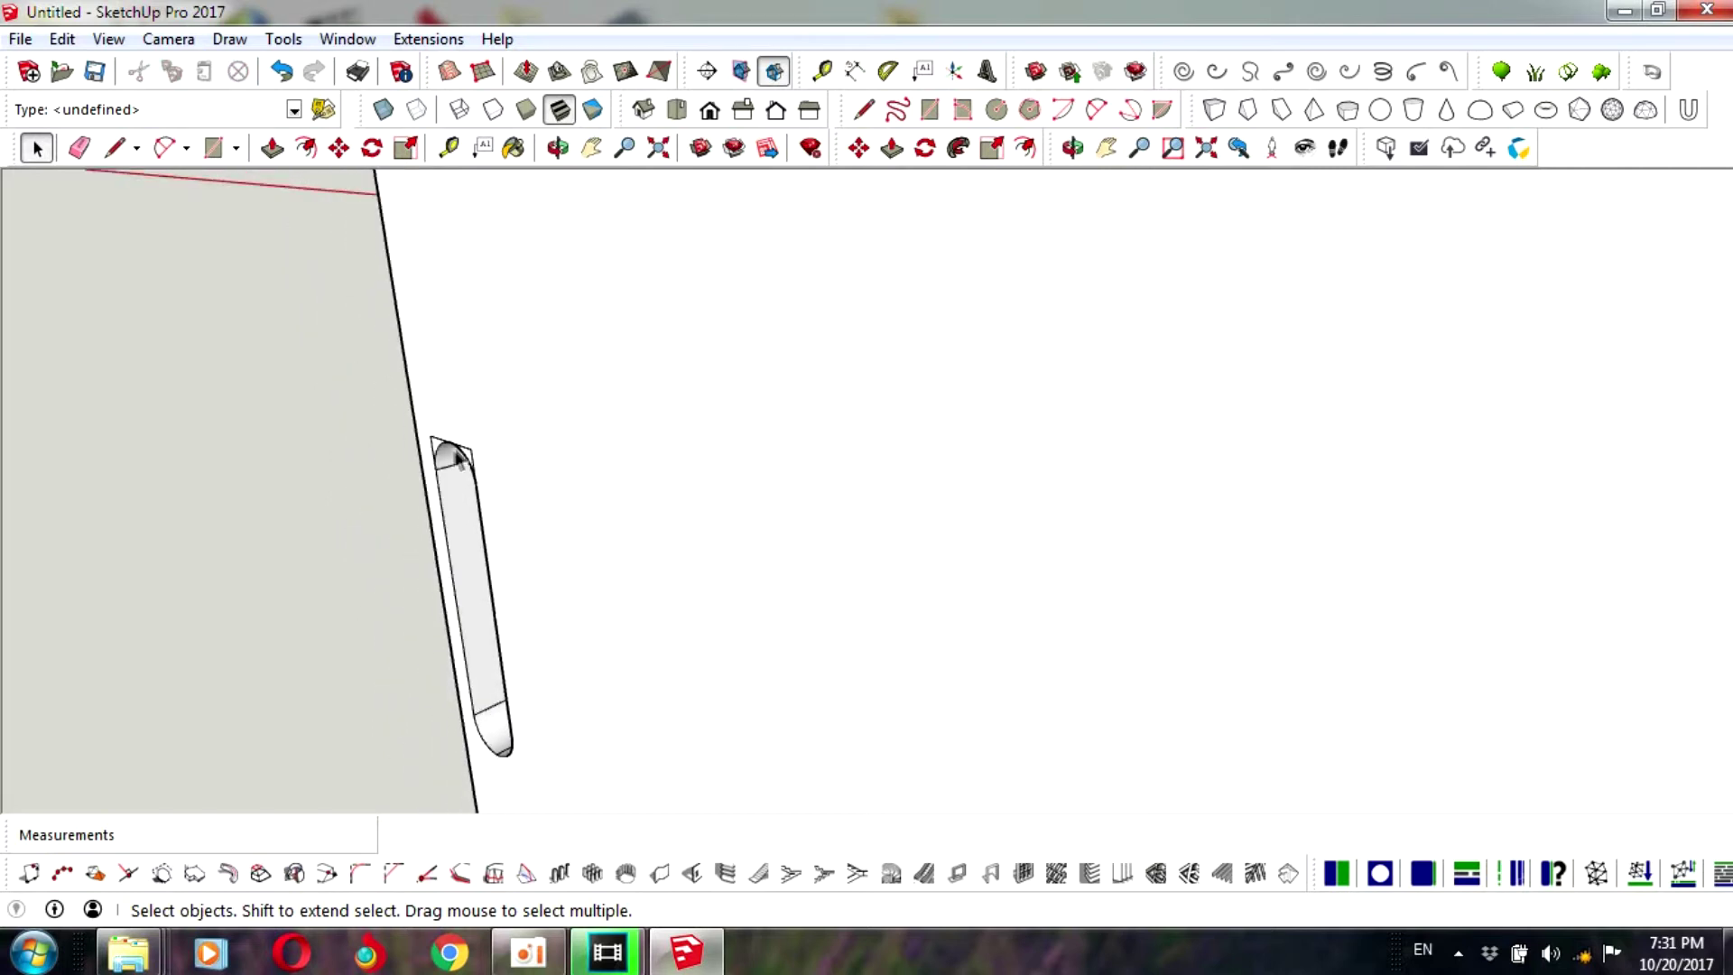
pyautogui.scroll(3, 456, 450)
pyautogui.scroll(2, 456, 450)
pyautogui.click(518, 442)
pyautogui.press('Delete')
pyautogui.click(583, 497)
pyautogui.press('Delete')
pyautogui.click(377, 397)
pyautogui.press('Delete')
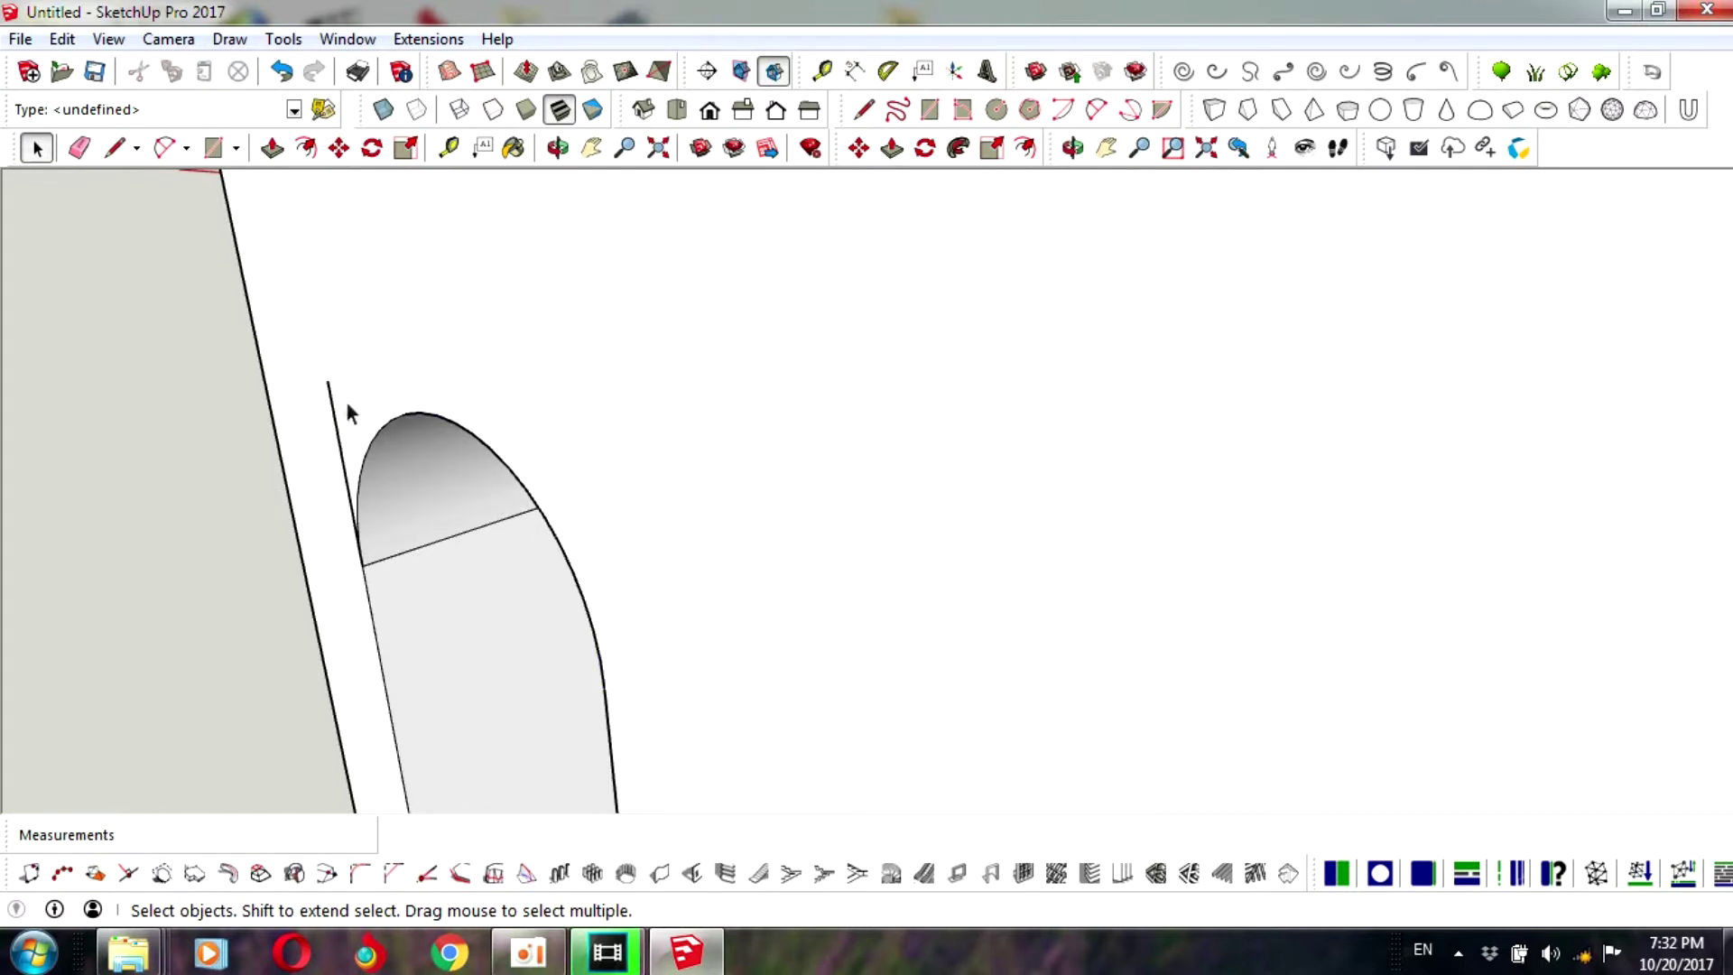
pyautogui.press('Delete')
# - Zoom out and select the whole cleaned-up panel
pyautogui.scroll(-2, 336, 432)
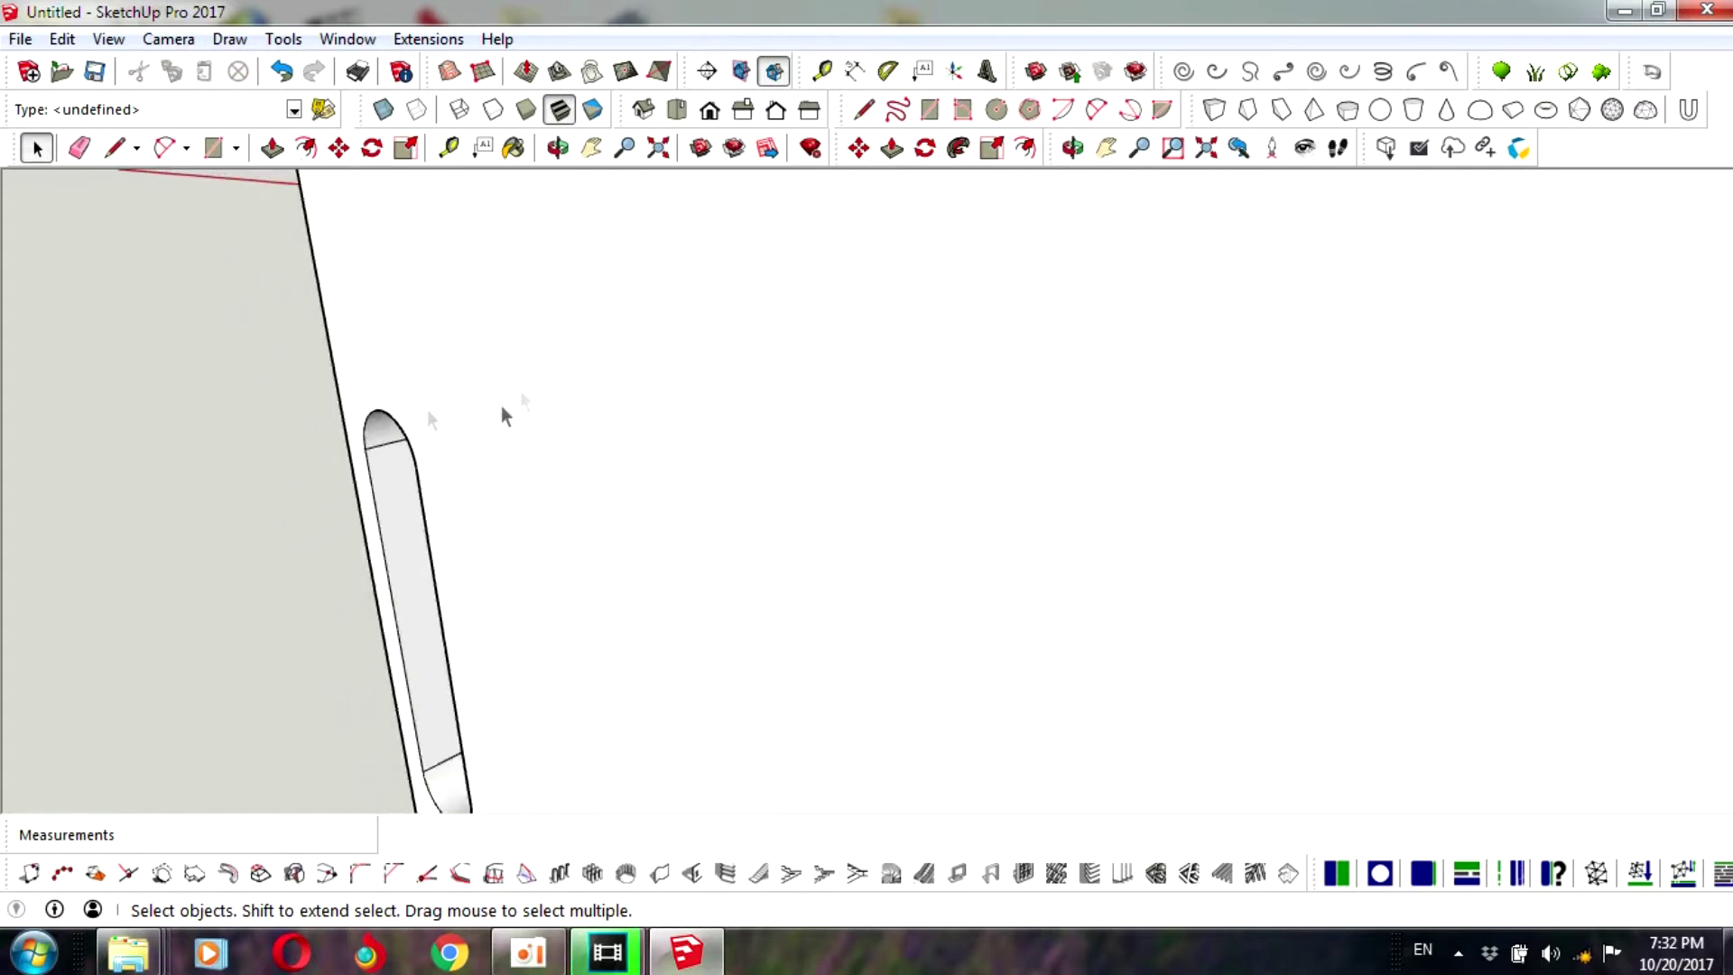
pyautogui.scroll(-2, 426, 418)
pyautogui.scroll(-3, 774, 352)
pyautogui.scroll(-3, 893, 366)
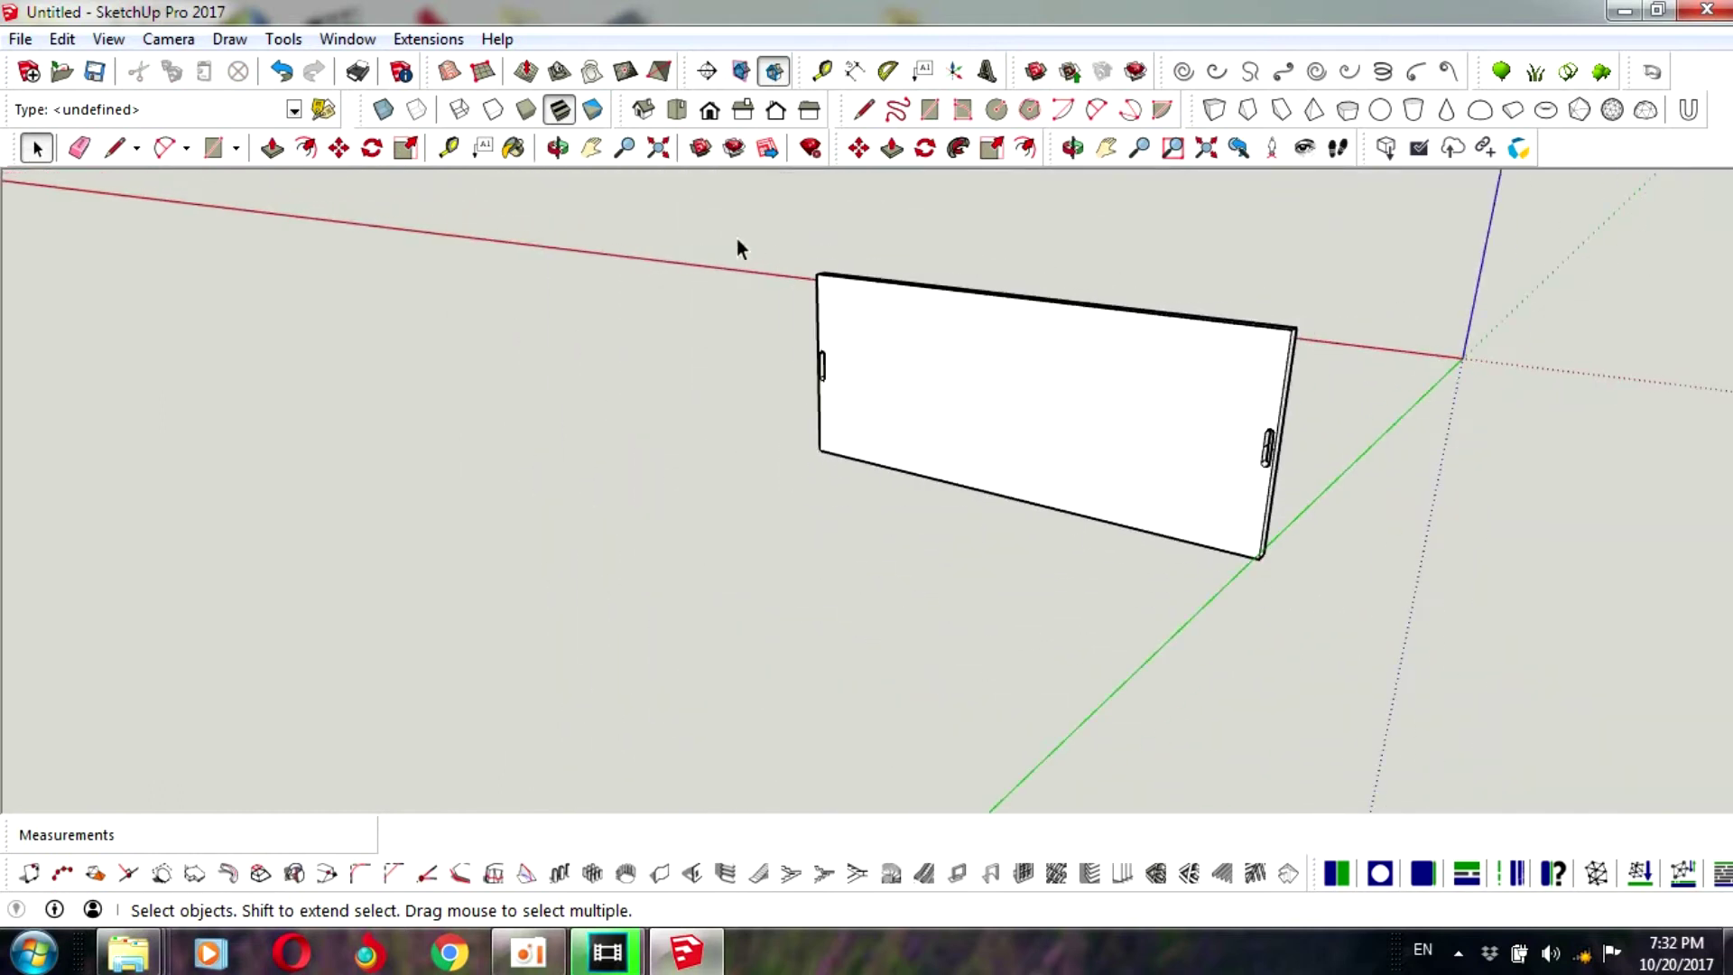
pyautogui.moveTo(737, 237); pyautogui.dragTo(1383, 623)
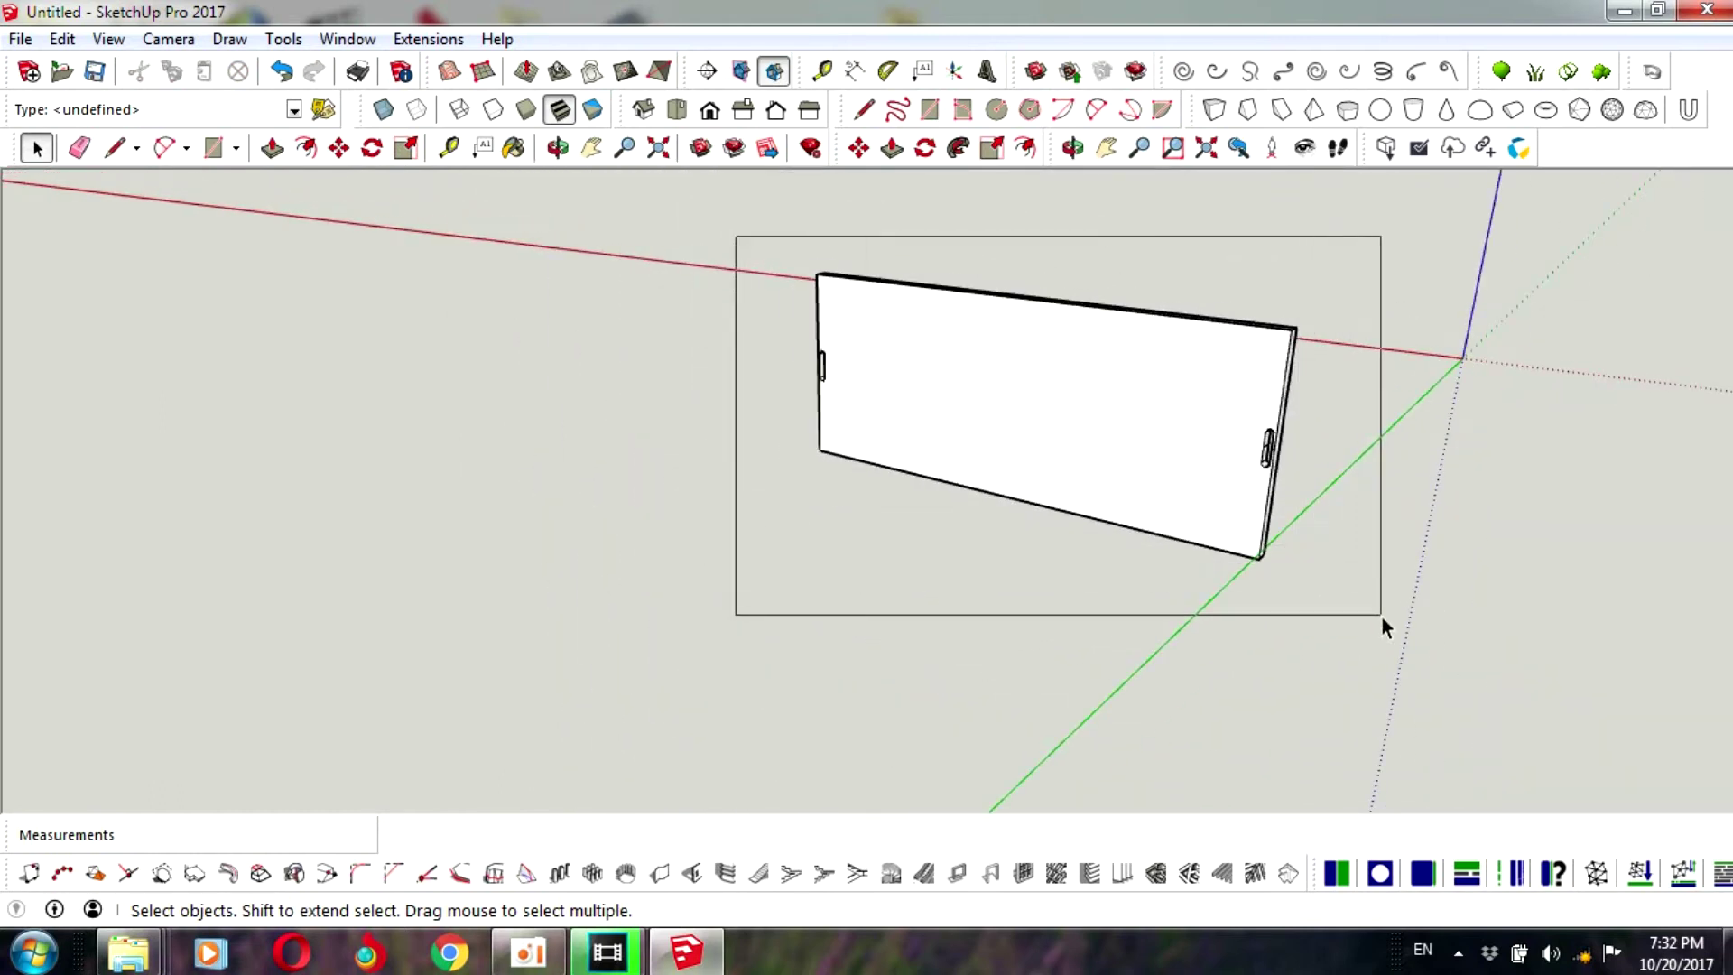
# - Face the panel head-on and draw a 50 mm line down its right edge from the top-right corner
pyautogui.moveTo(1383, 617); pyautogui.dragTo(884, 392)
pyautogui.click(1072, 147)
pyautogui.moveTo(1059, 213); pyautogui.dragTo(1207, 484)
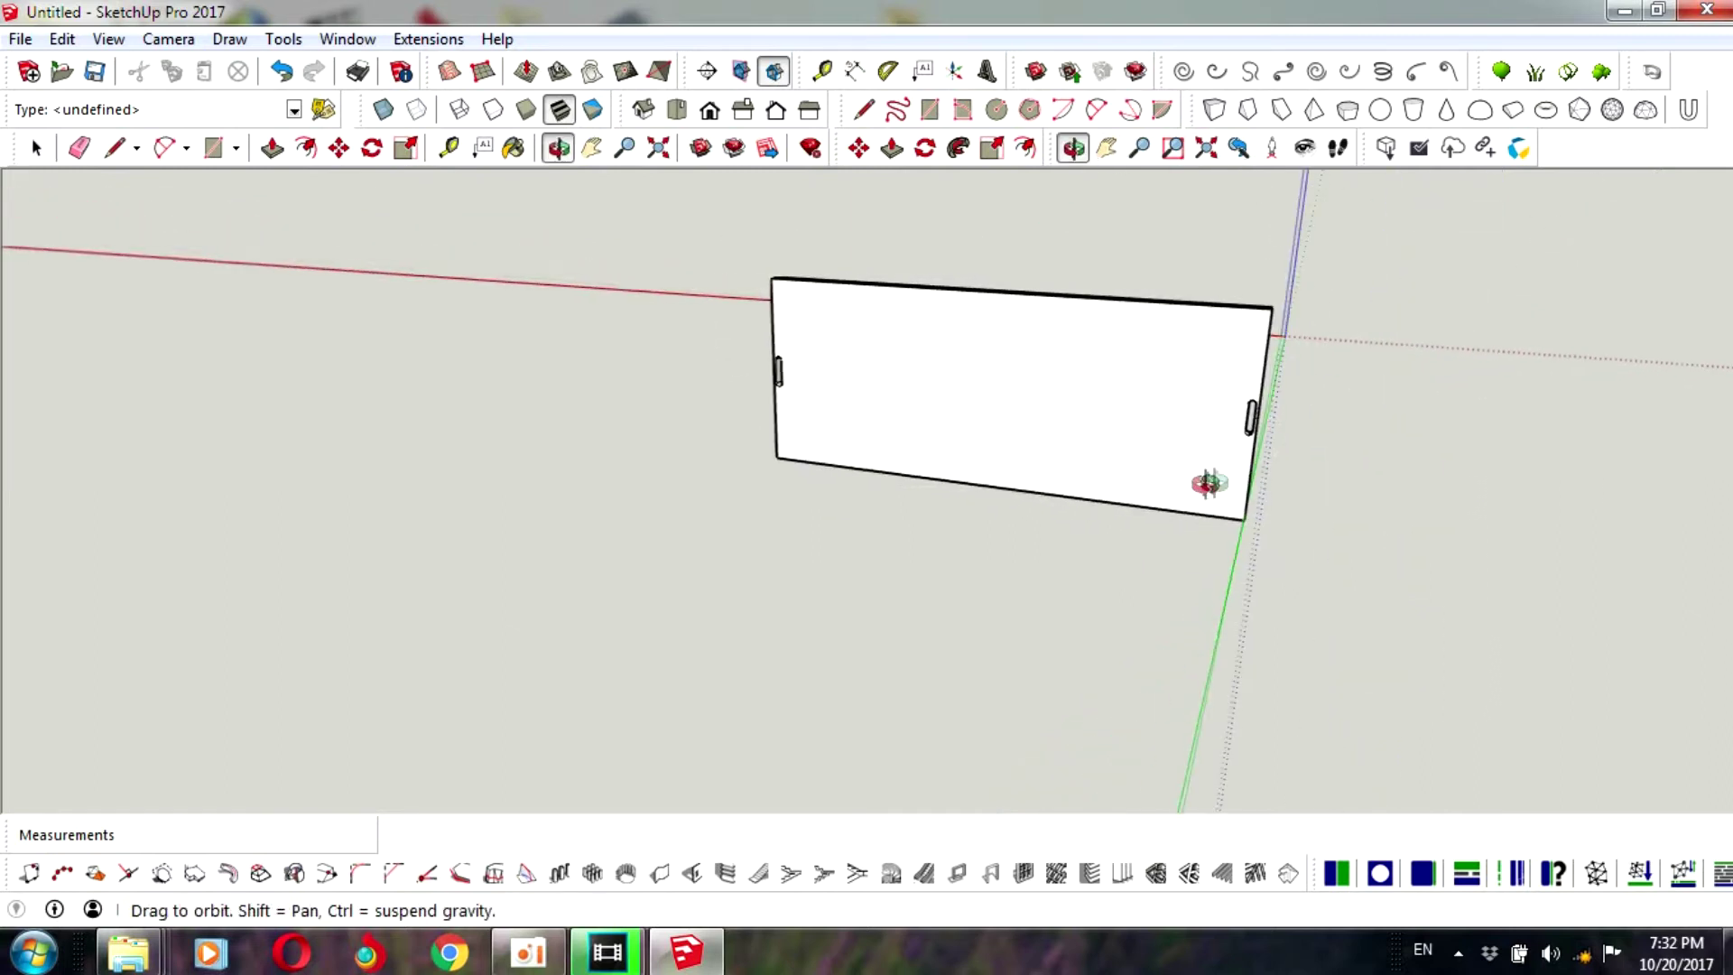
pyautogui.scroll(3, 1208, 483)
pyautogui.scroll(3, 1231, 337)
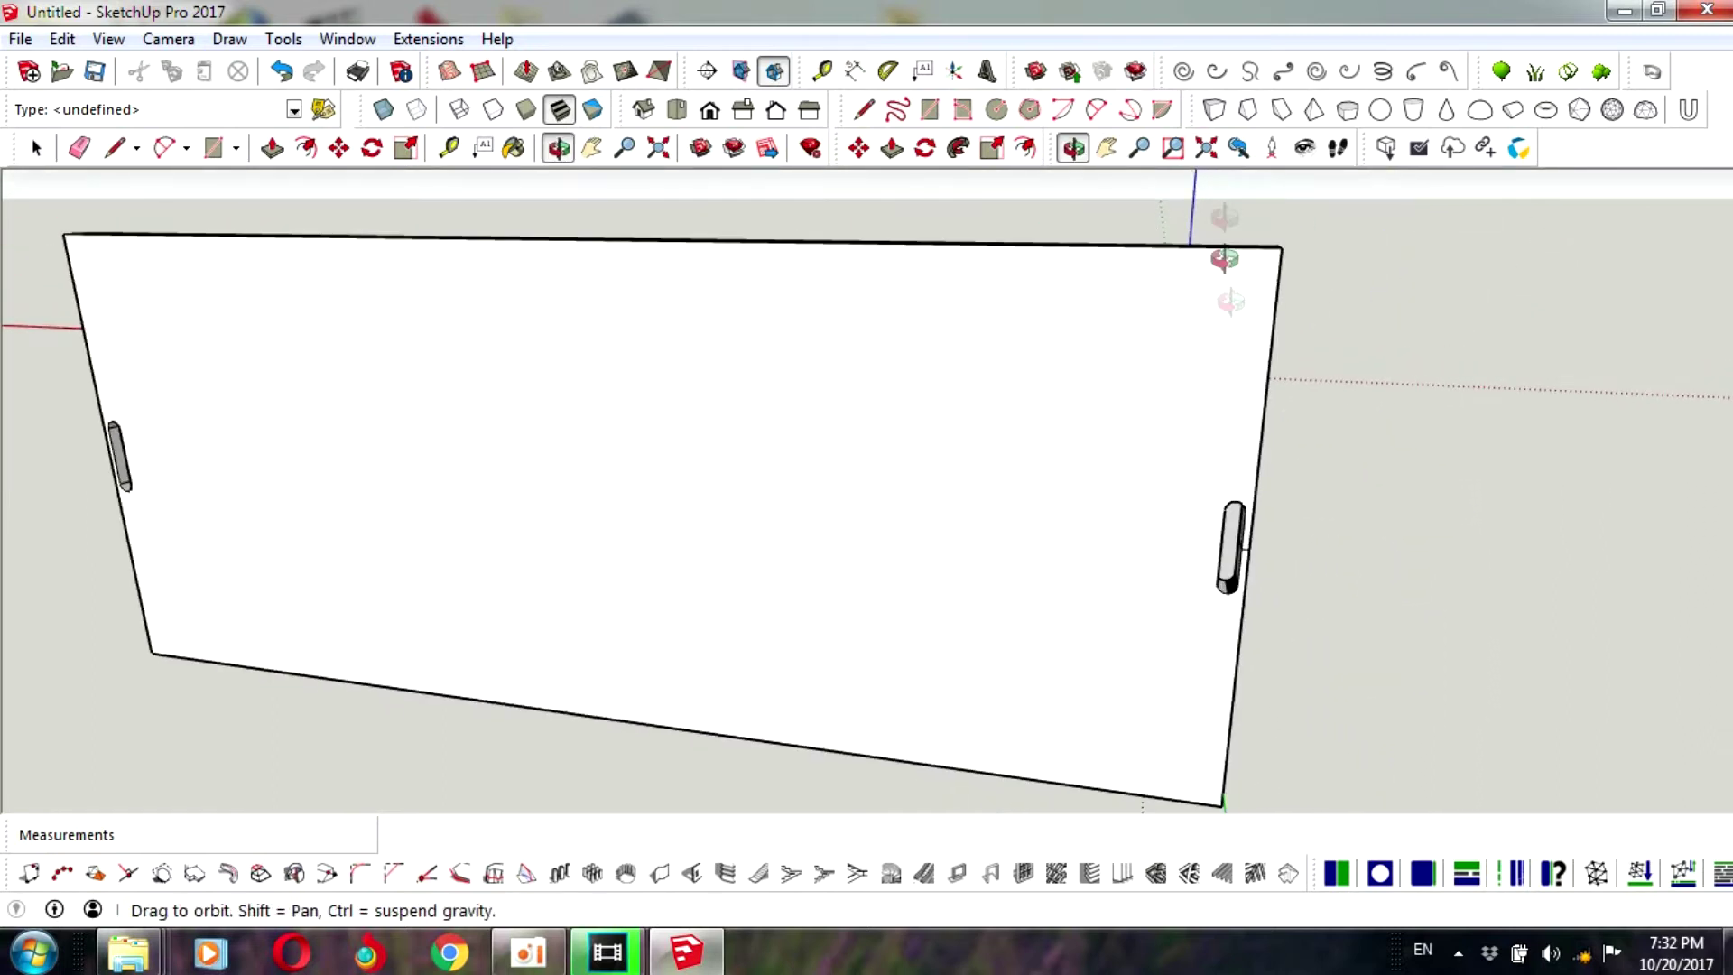
pyautogui.click(1096, 109)
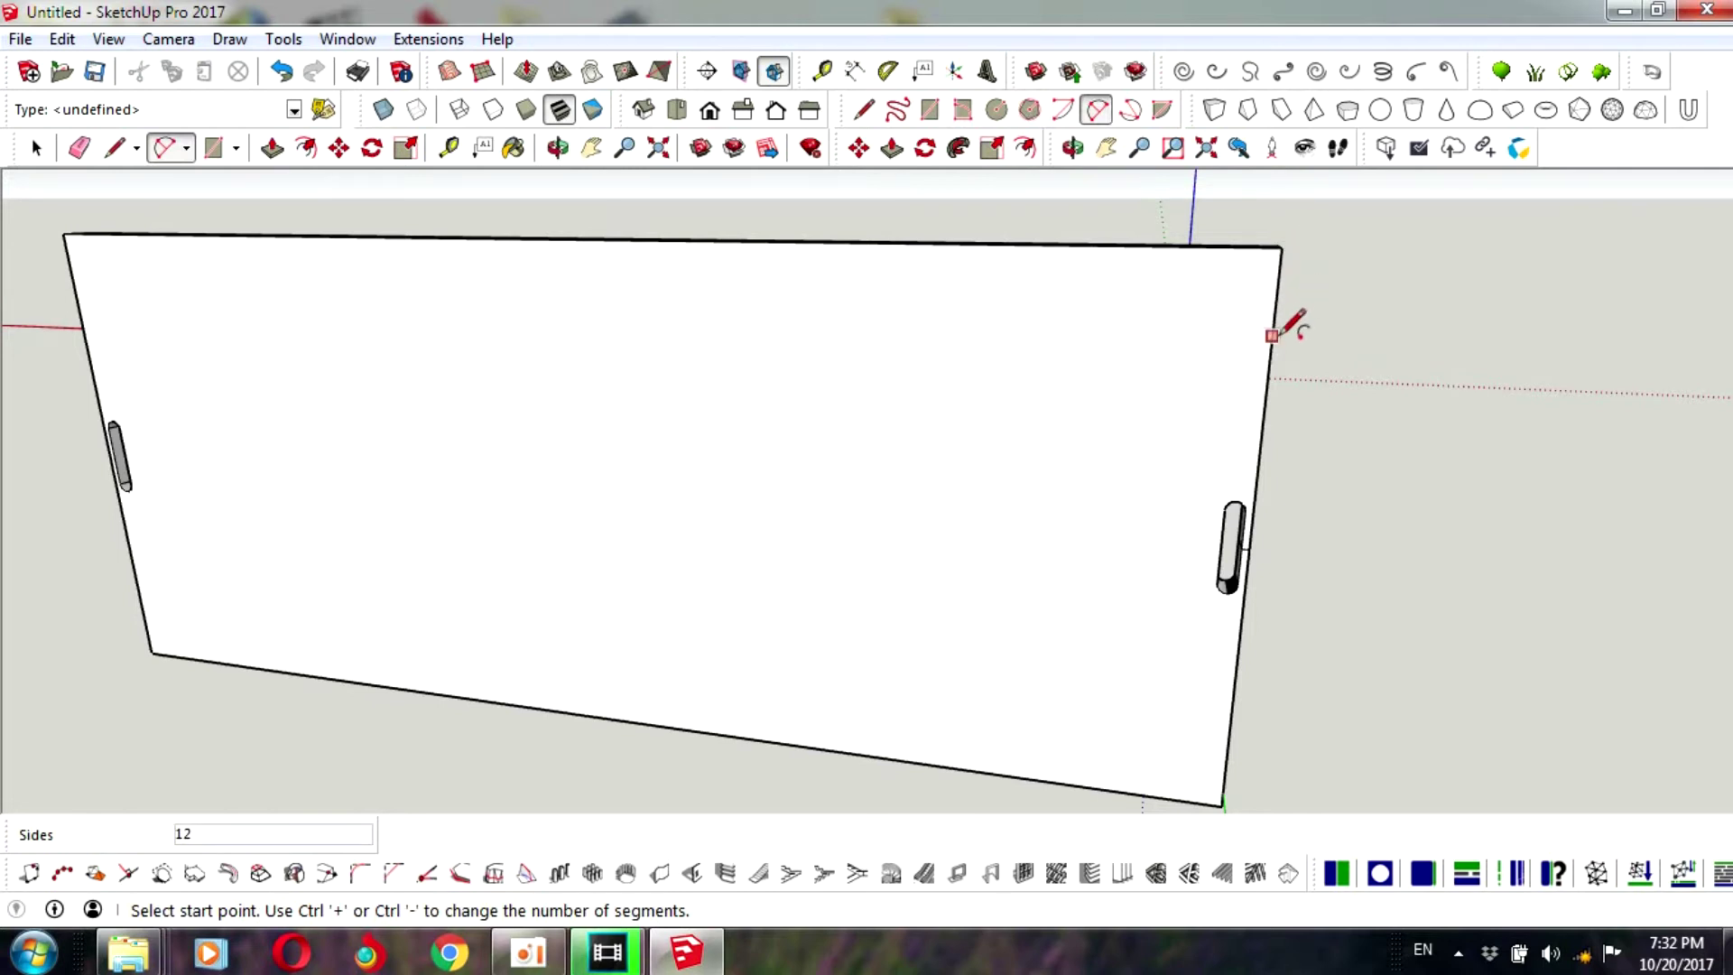
pyautogui.click(864, 109)
pyautogui.click(1281, 246)
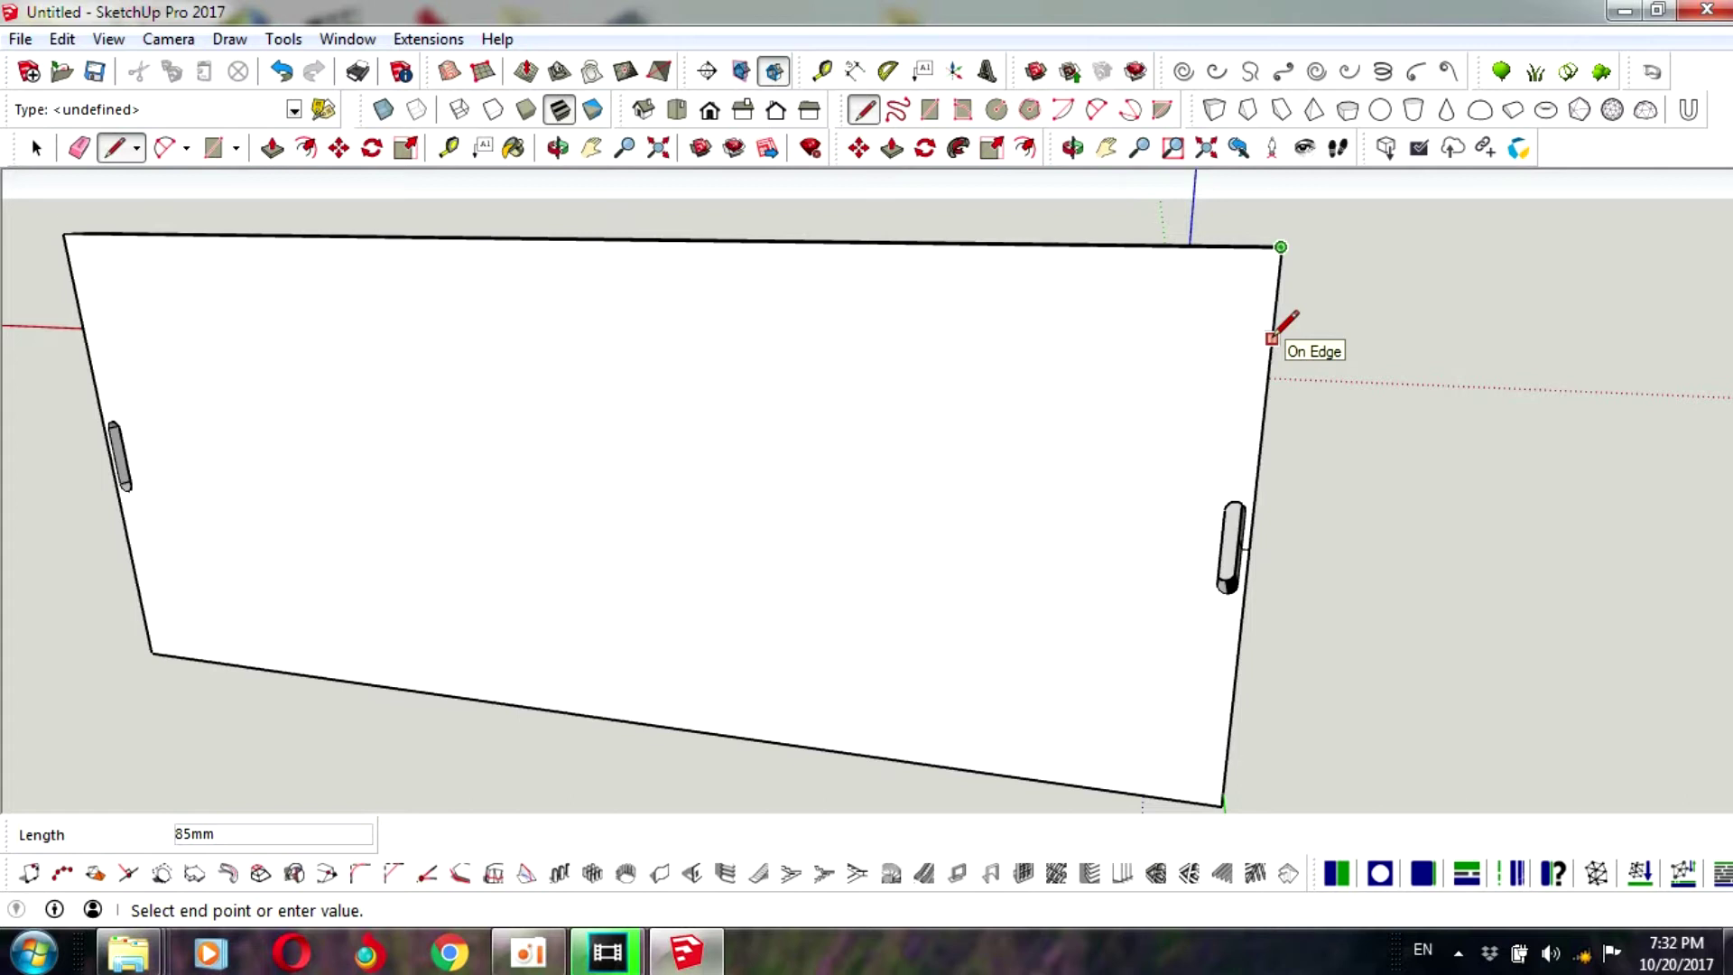
pyautogui.write('50')
pyautogui.press('Return')
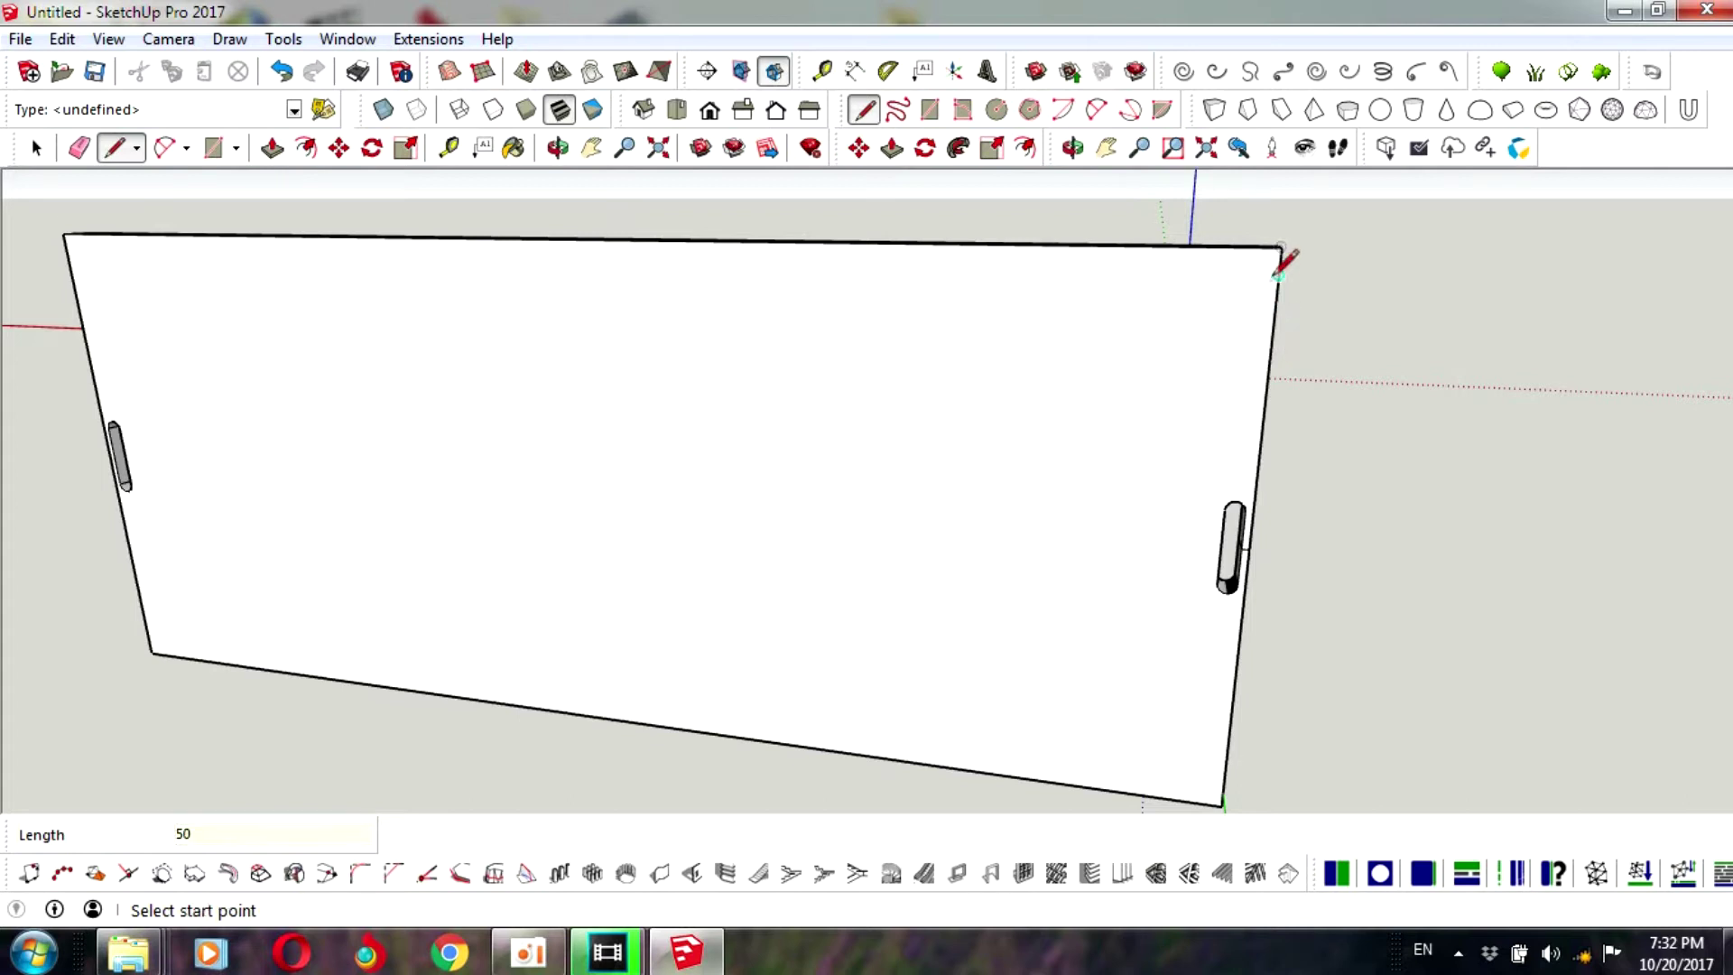
# - Draw a two-point arc from the 50 mm mark to the top edge, bulging to round the corner
pyautogui.click(1096, 109)
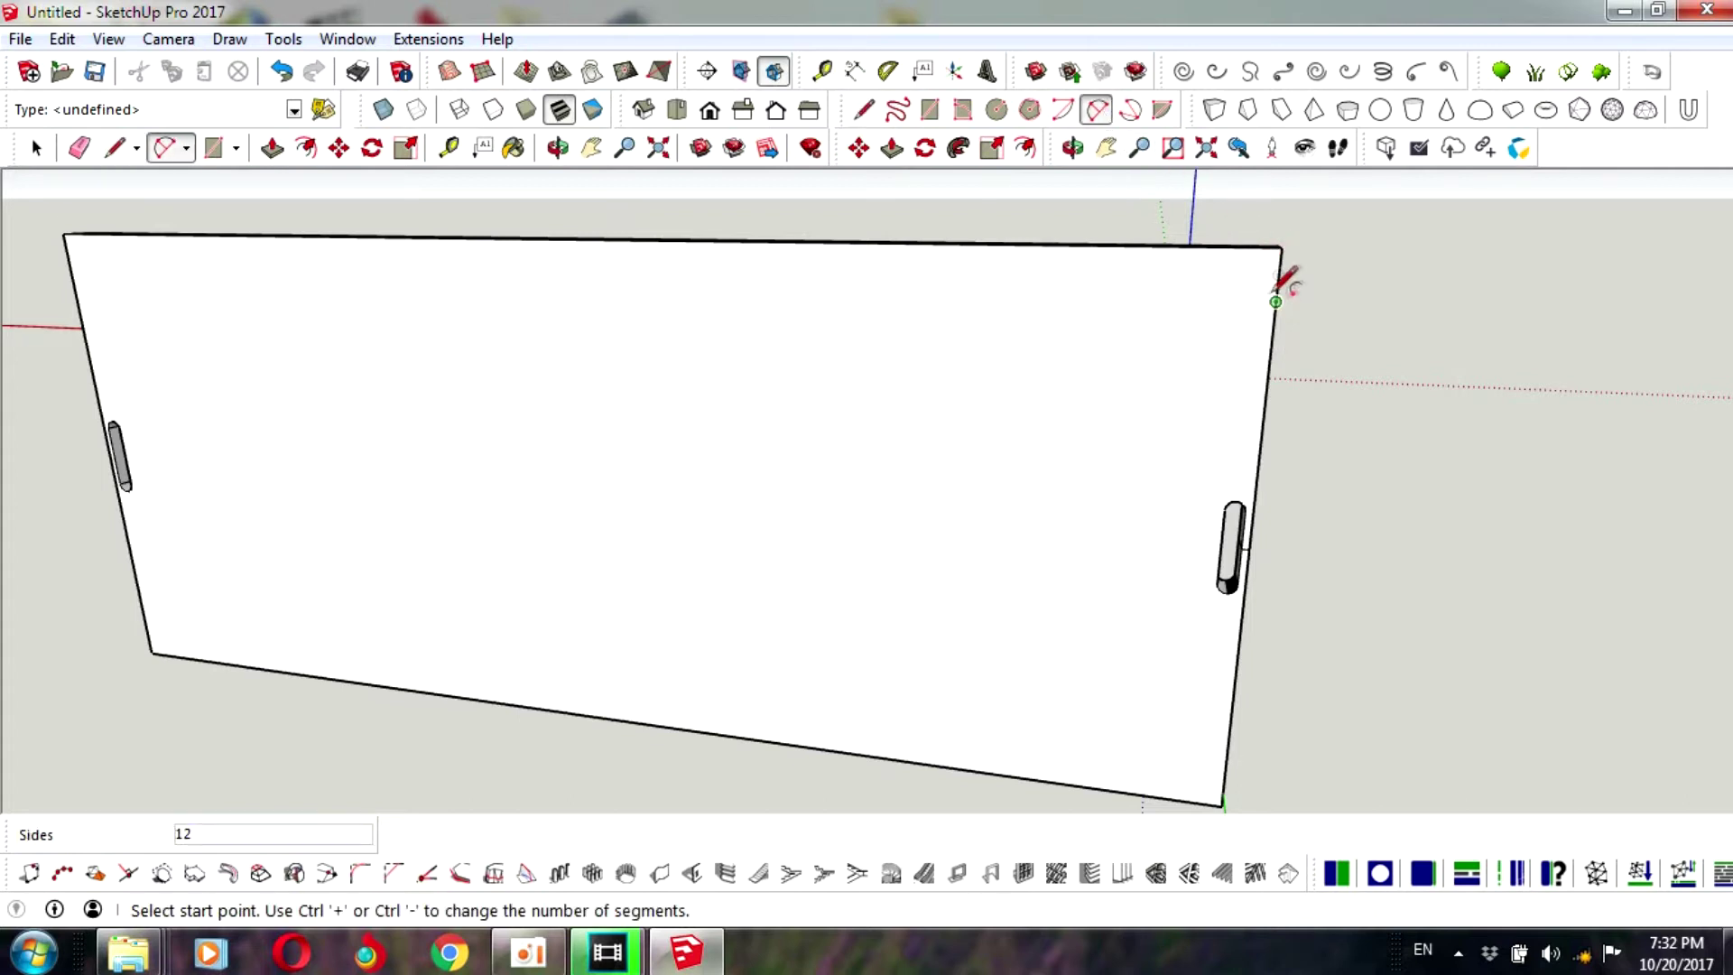
pyautogui.click(1275, 302)
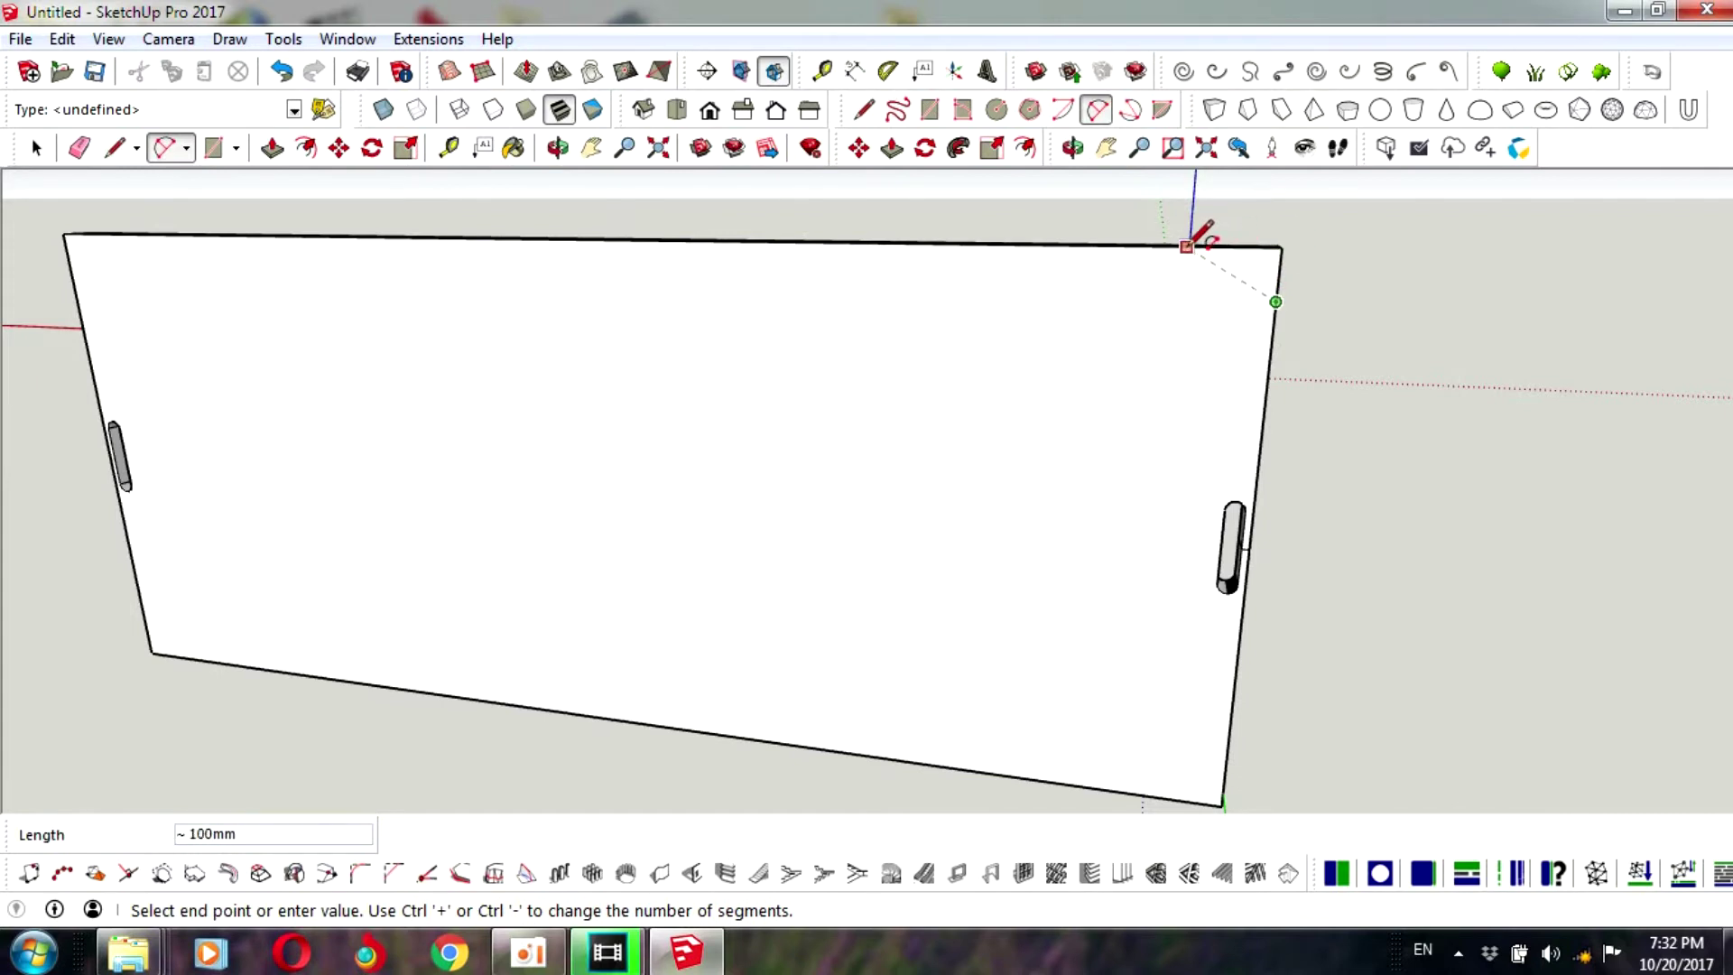
pyautogui.click(1187, 245)
pyautogui.scroll(2, 1259, 244)
pyautogui.scroll(1, 1260, 245)
pyautogui.scroll(1, 1260, 242)
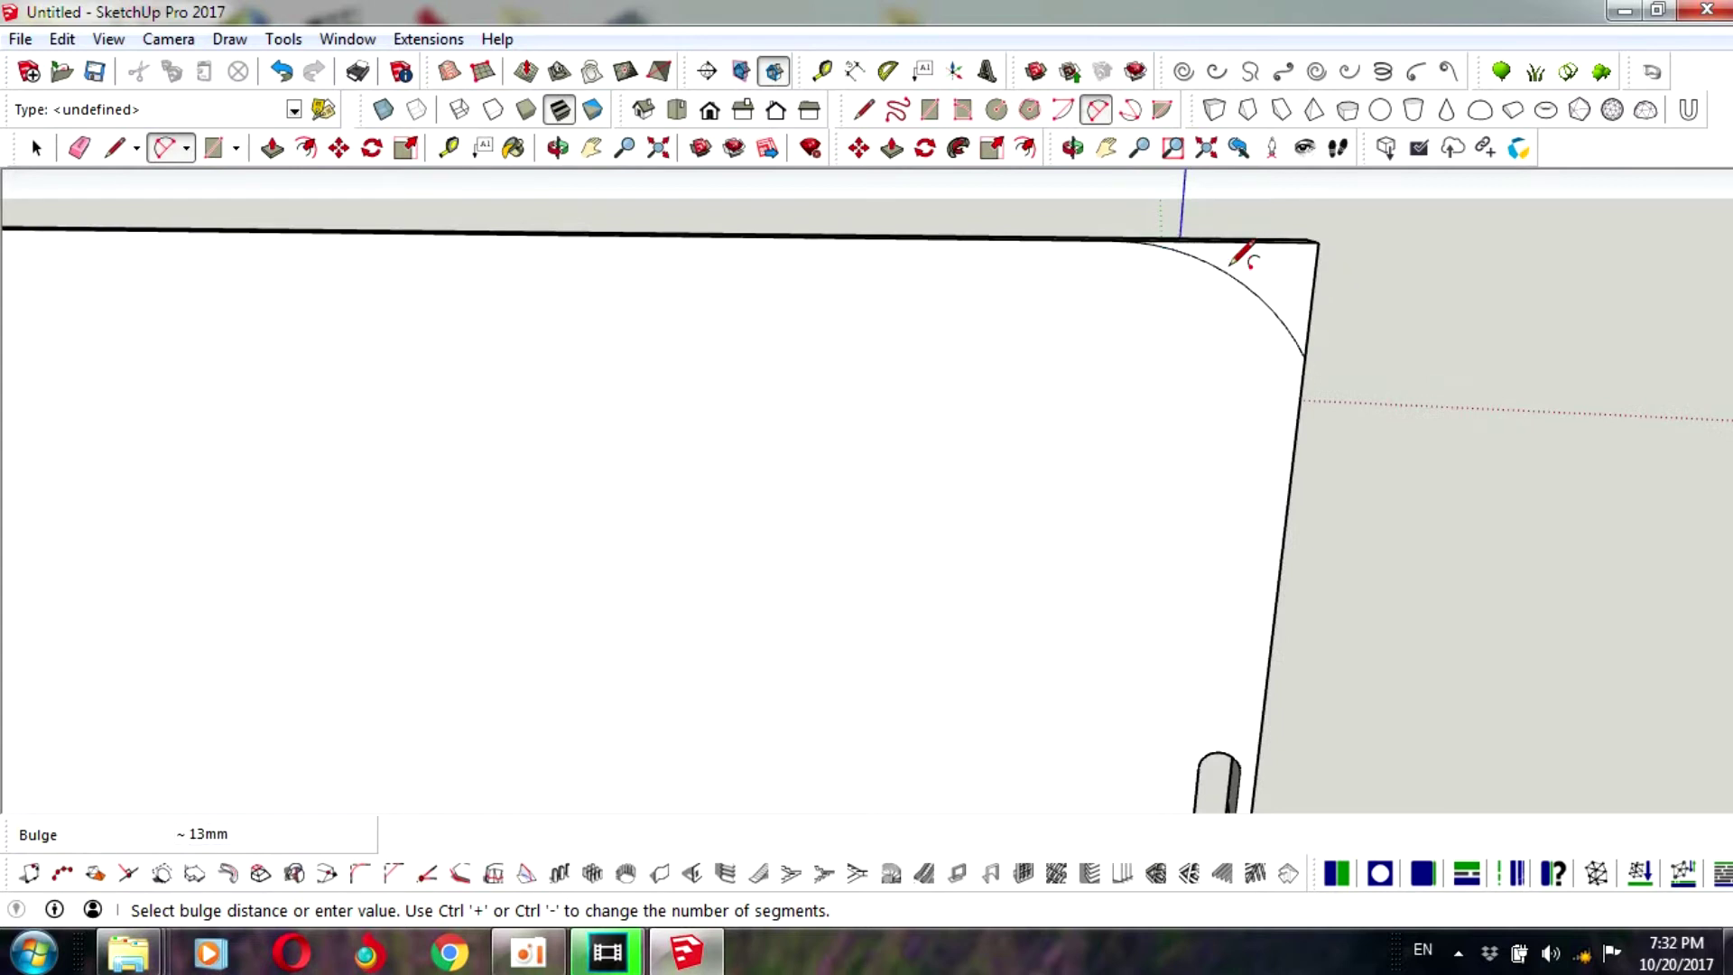
pyautogui.click(1264, 246)
pyautogui.scroll(-4, 1265, 248)
pyautogui.scroll(2, 336, 270)
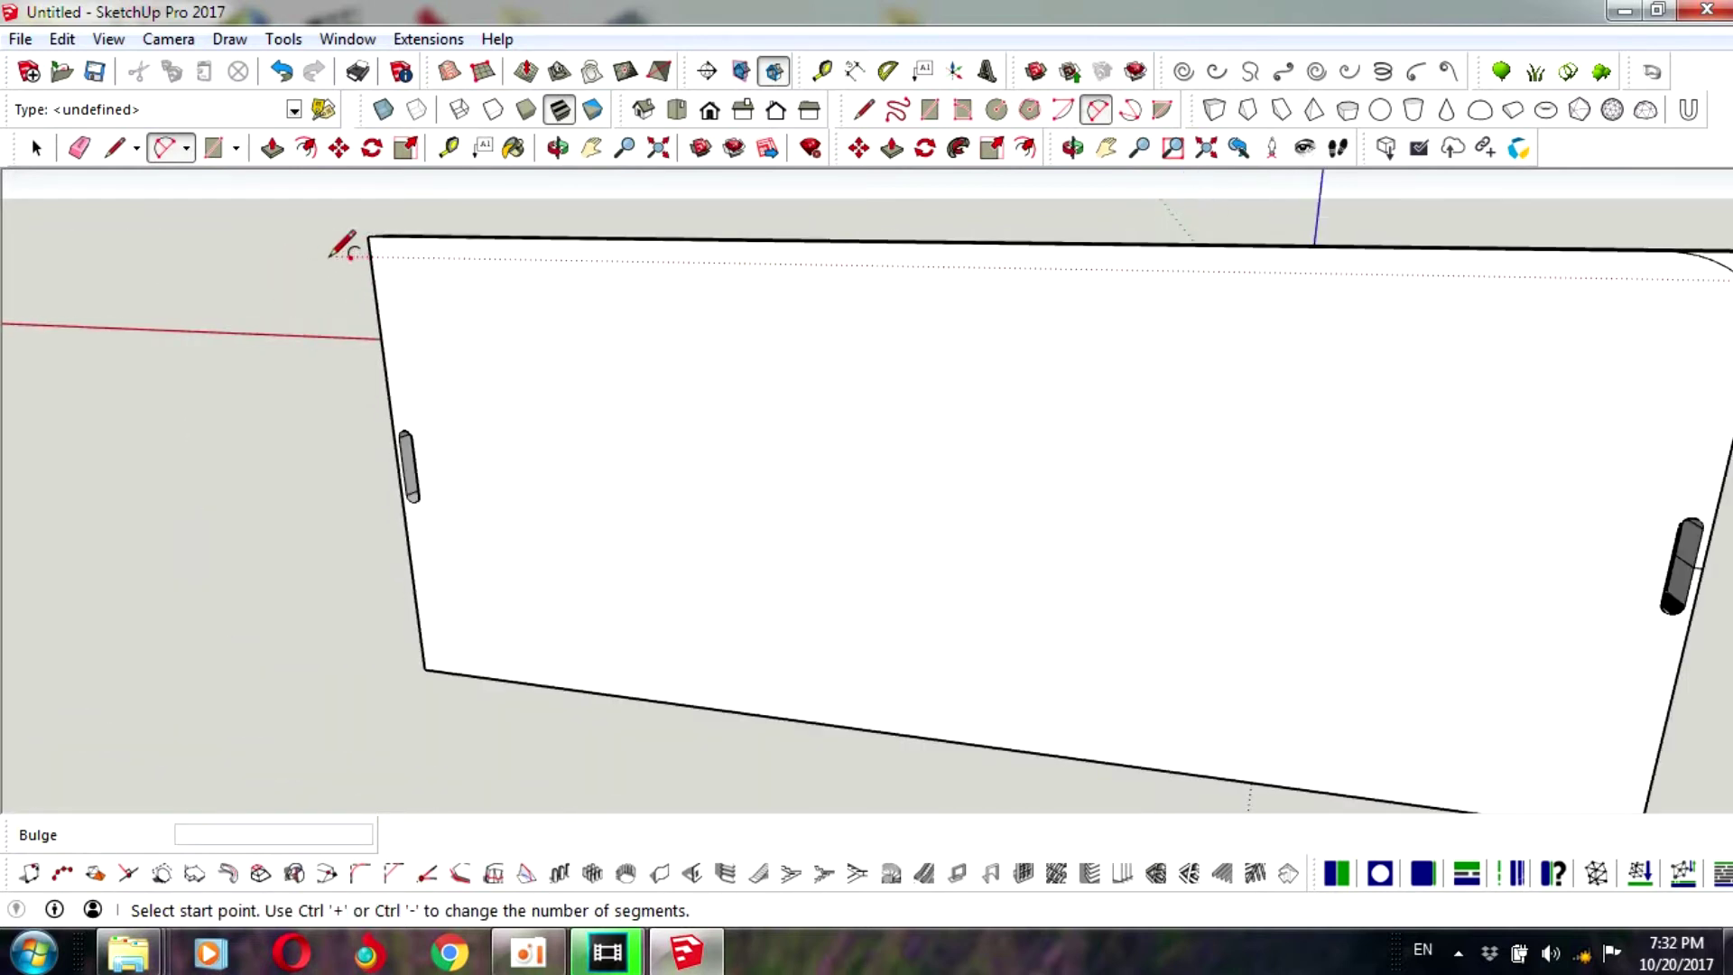
pyautogui.scroll(-3, 376, 300)
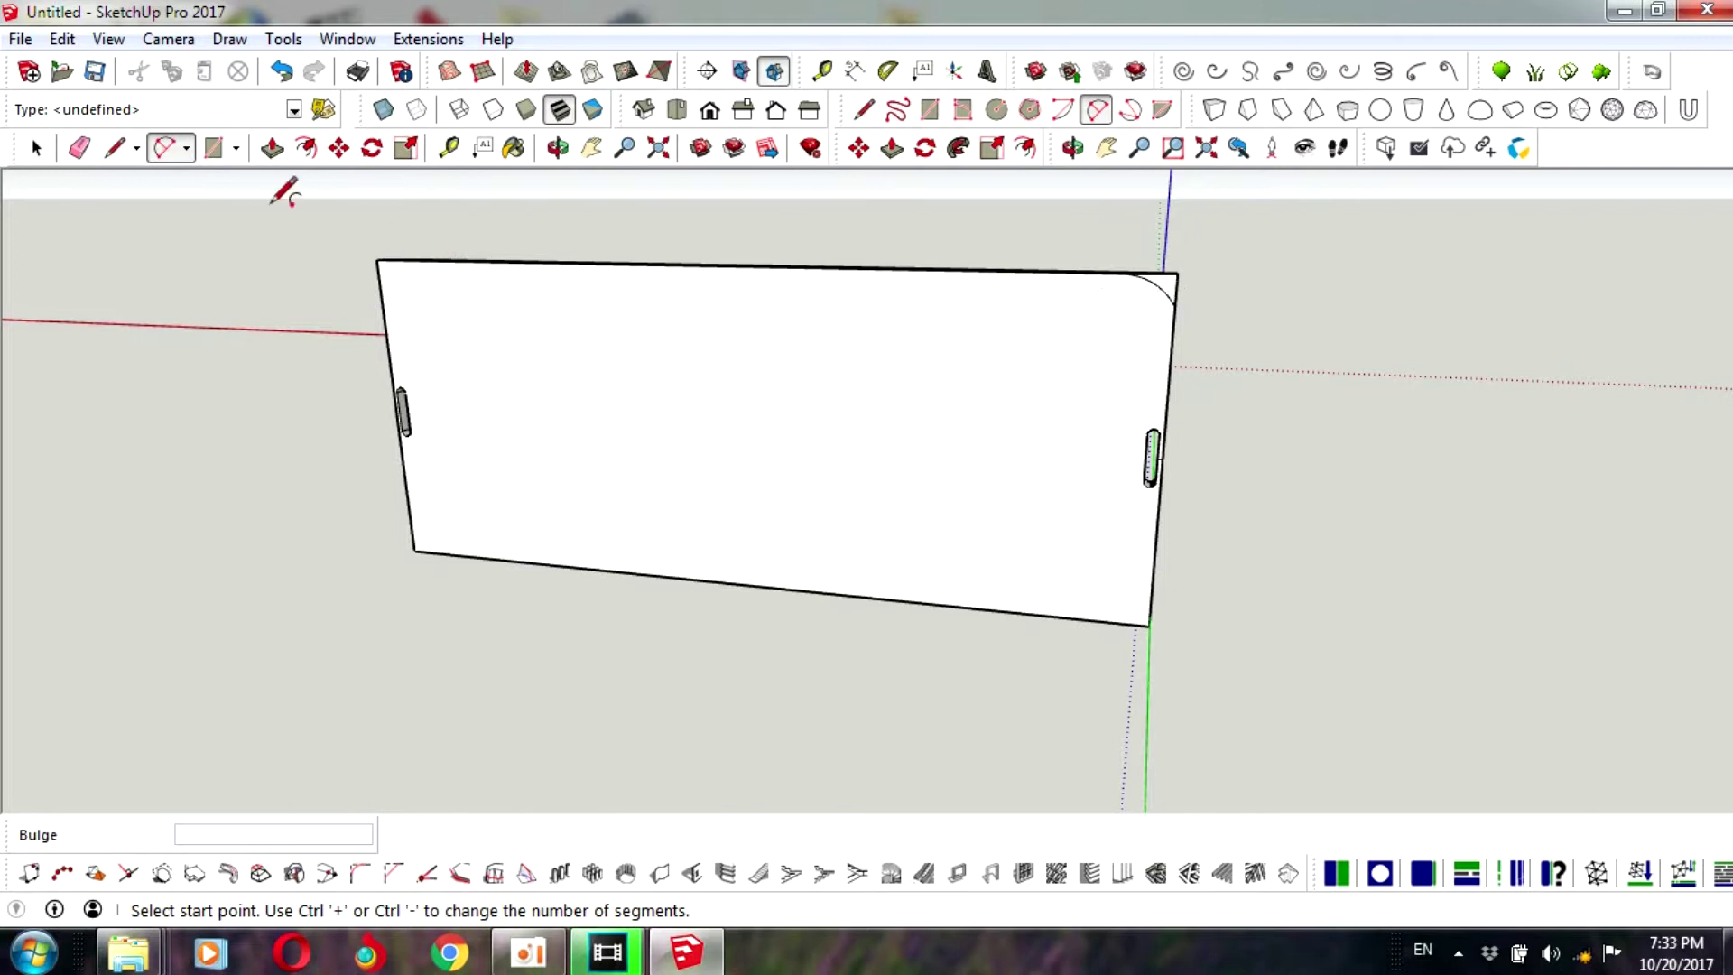
# - Draw a 50 mm line down the left edge from the panel's top-left corner
pyautogui.click(113, 147)
pyautogui.click(375, 259)
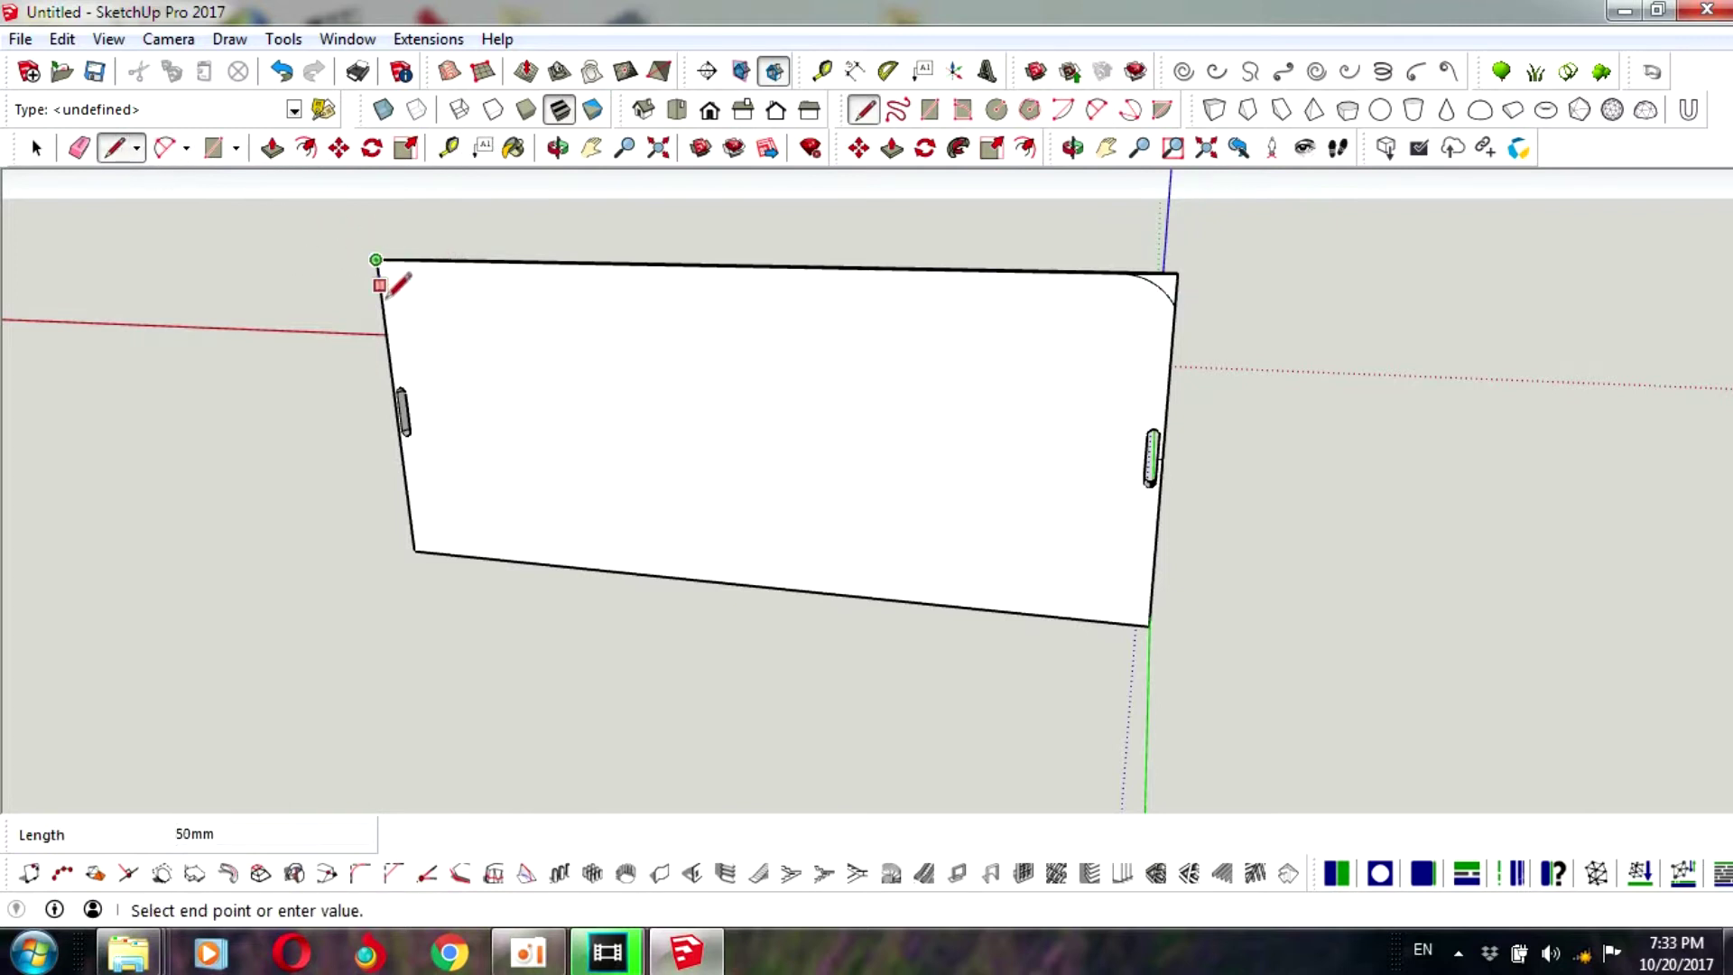
pyautogui.click(380, 285)
pyautogui.scroll(2, 380, 286)
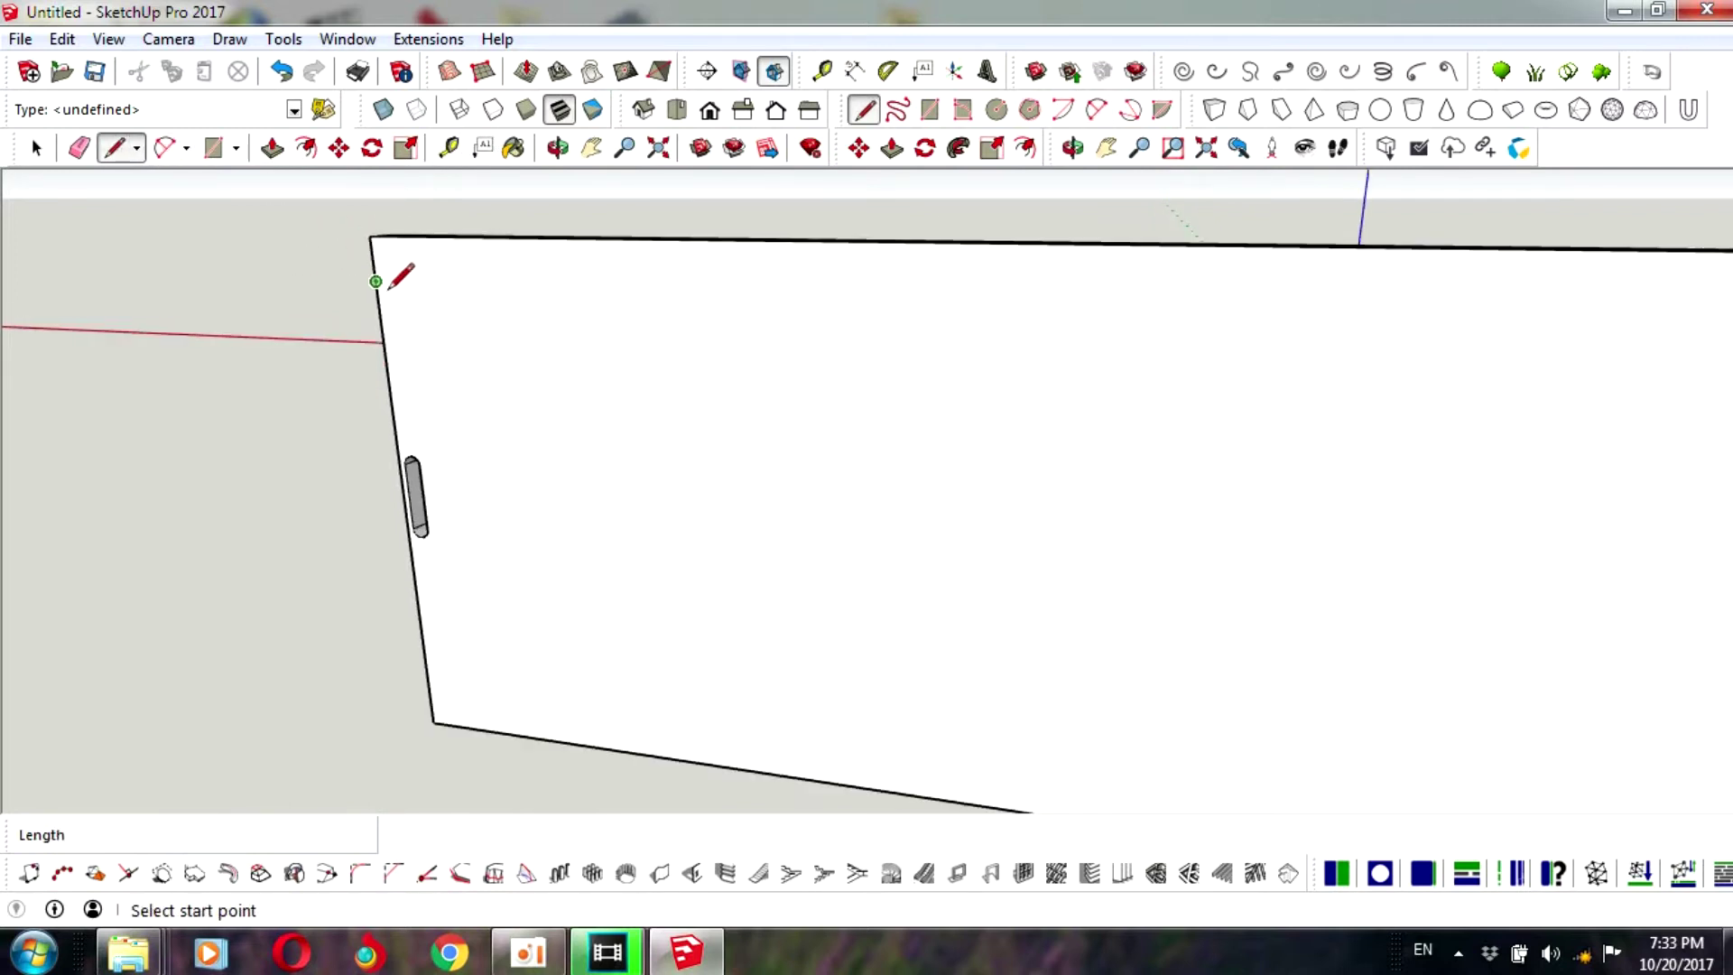
pyautogui.scroll(2, 380, 285)
# - Draw a two-point arc from that line's end to the top edge to curve the top-left corner
pyautogui.click(1096, 110)
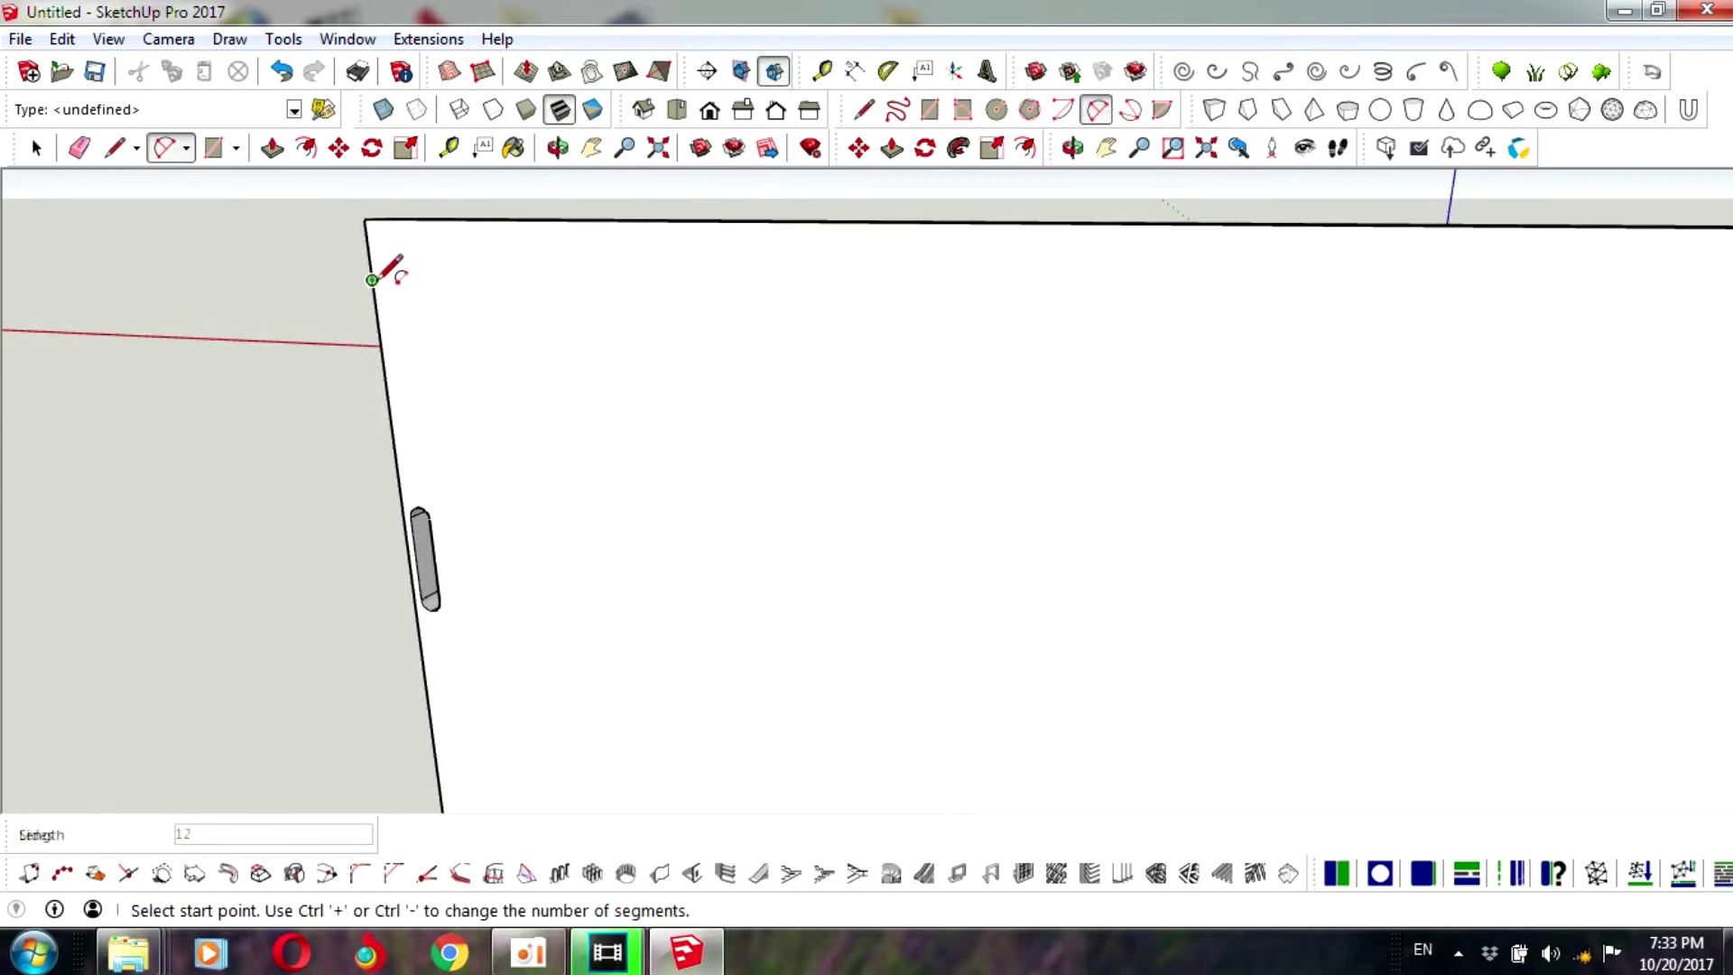
pyautogui.click(372, 280)
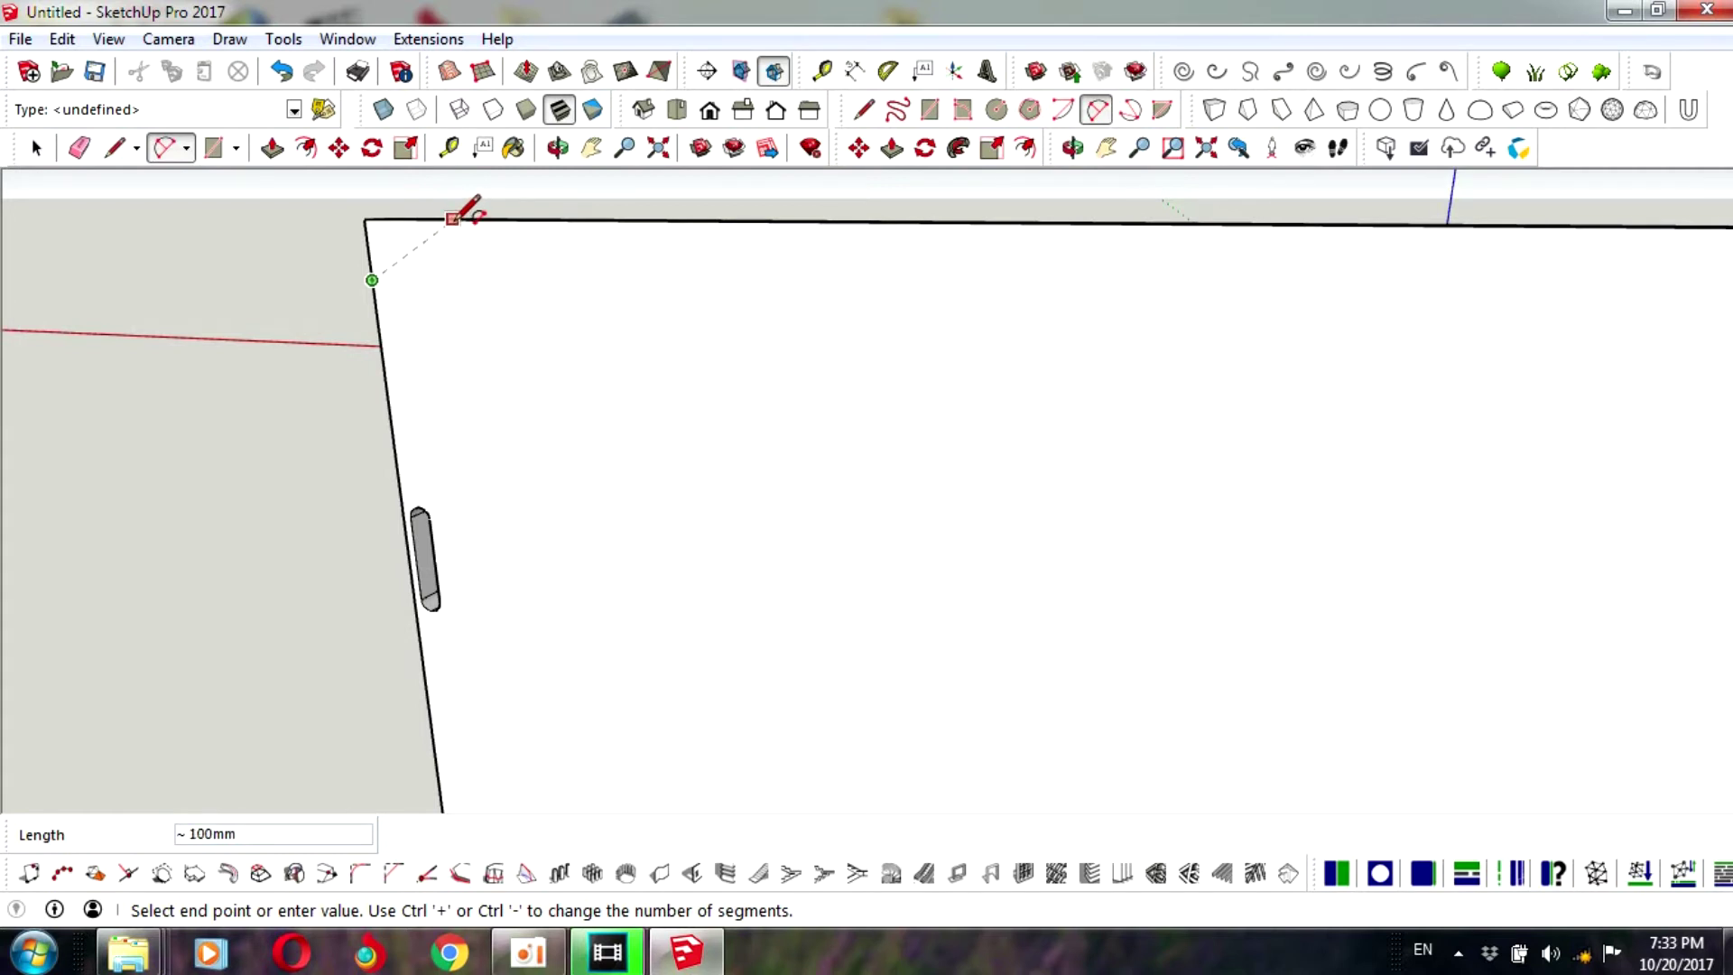
pyautogui.click(453, 219)
pyautogui.scroll(2, 410, 231)
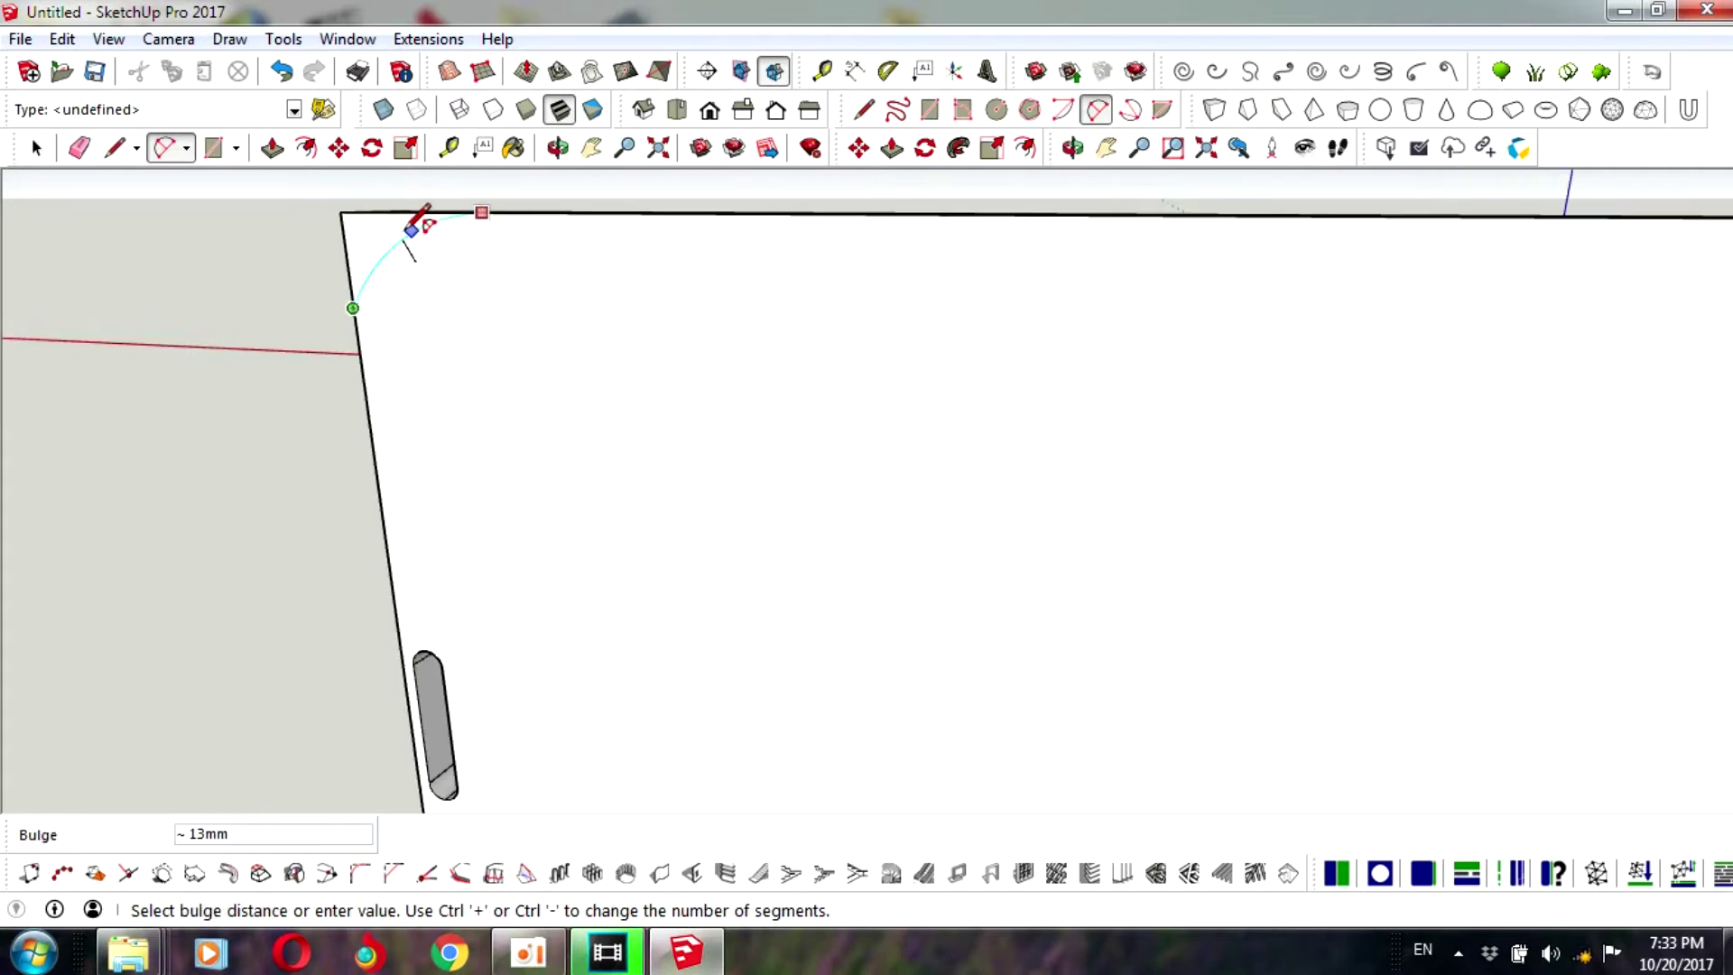
pyautogui.click(410, 230)
# - Orbit to show the panel's thickness and push the top-left corner piece 40 mm away
pyautogui.click(36, 148)
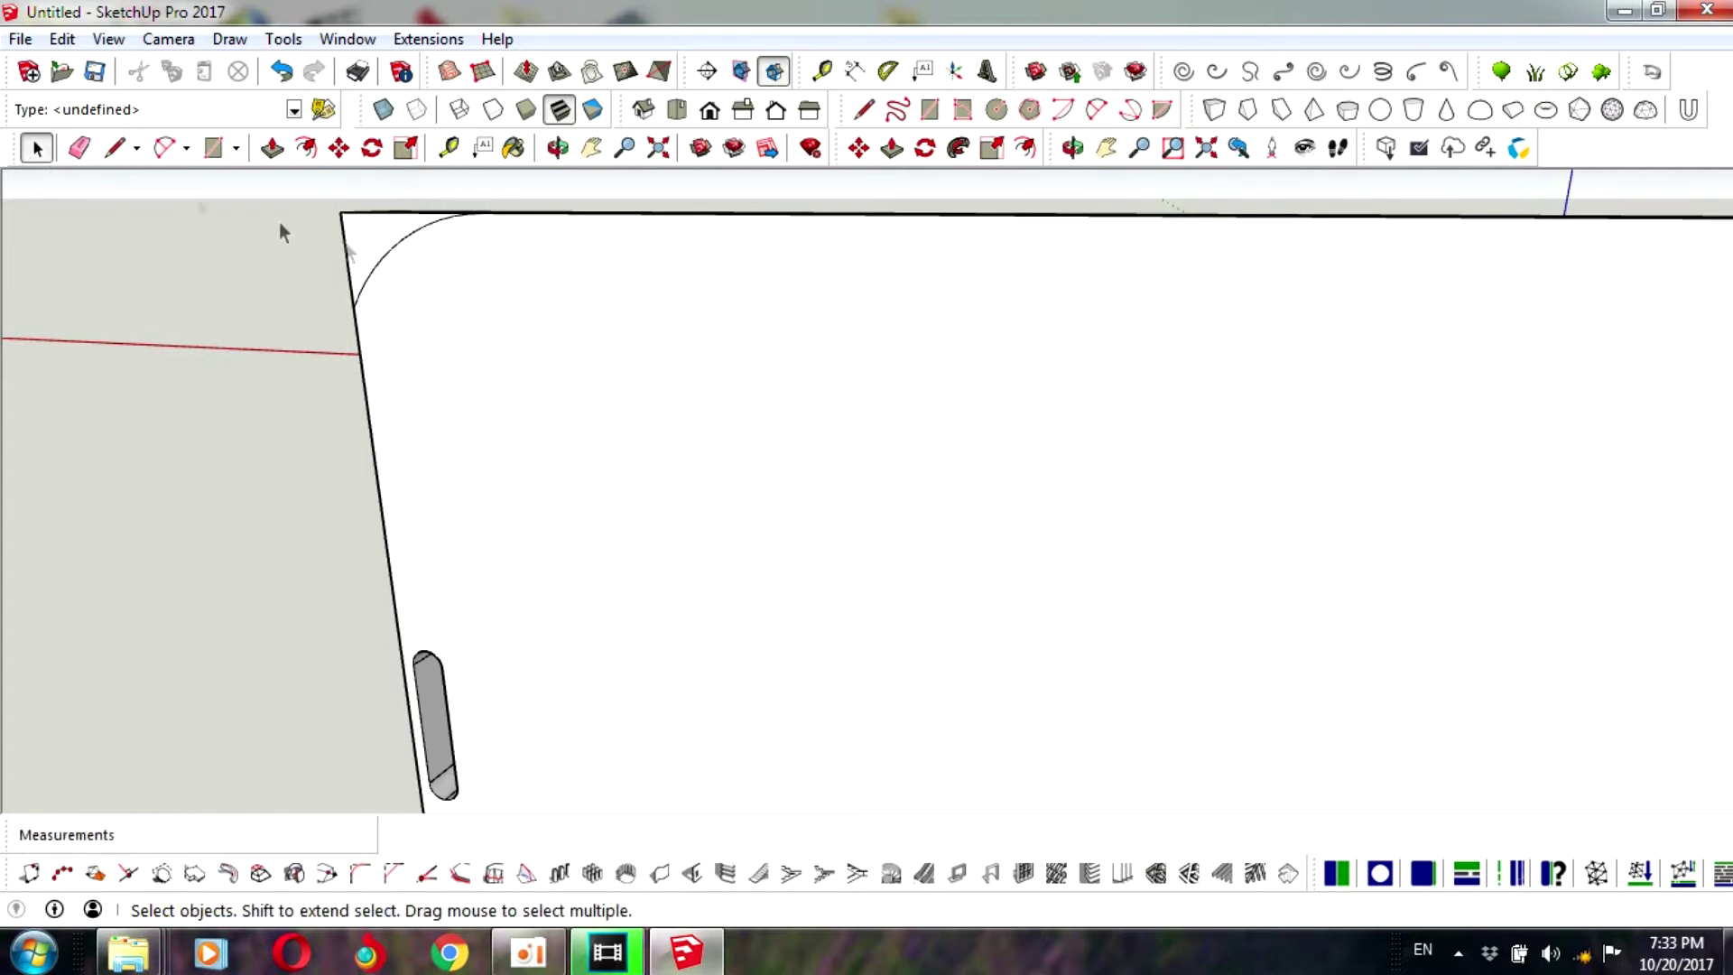
pyautogui.click(1073, 148)
pyautogui.moveTo(828, 266)
pyautogui.mouseDown()
pyautogui.moveTo(806, 446)
pyautogui.moveTo(677, 457)
pyautogui.moveTo(418, 321)
pyautogui.mouseUp()
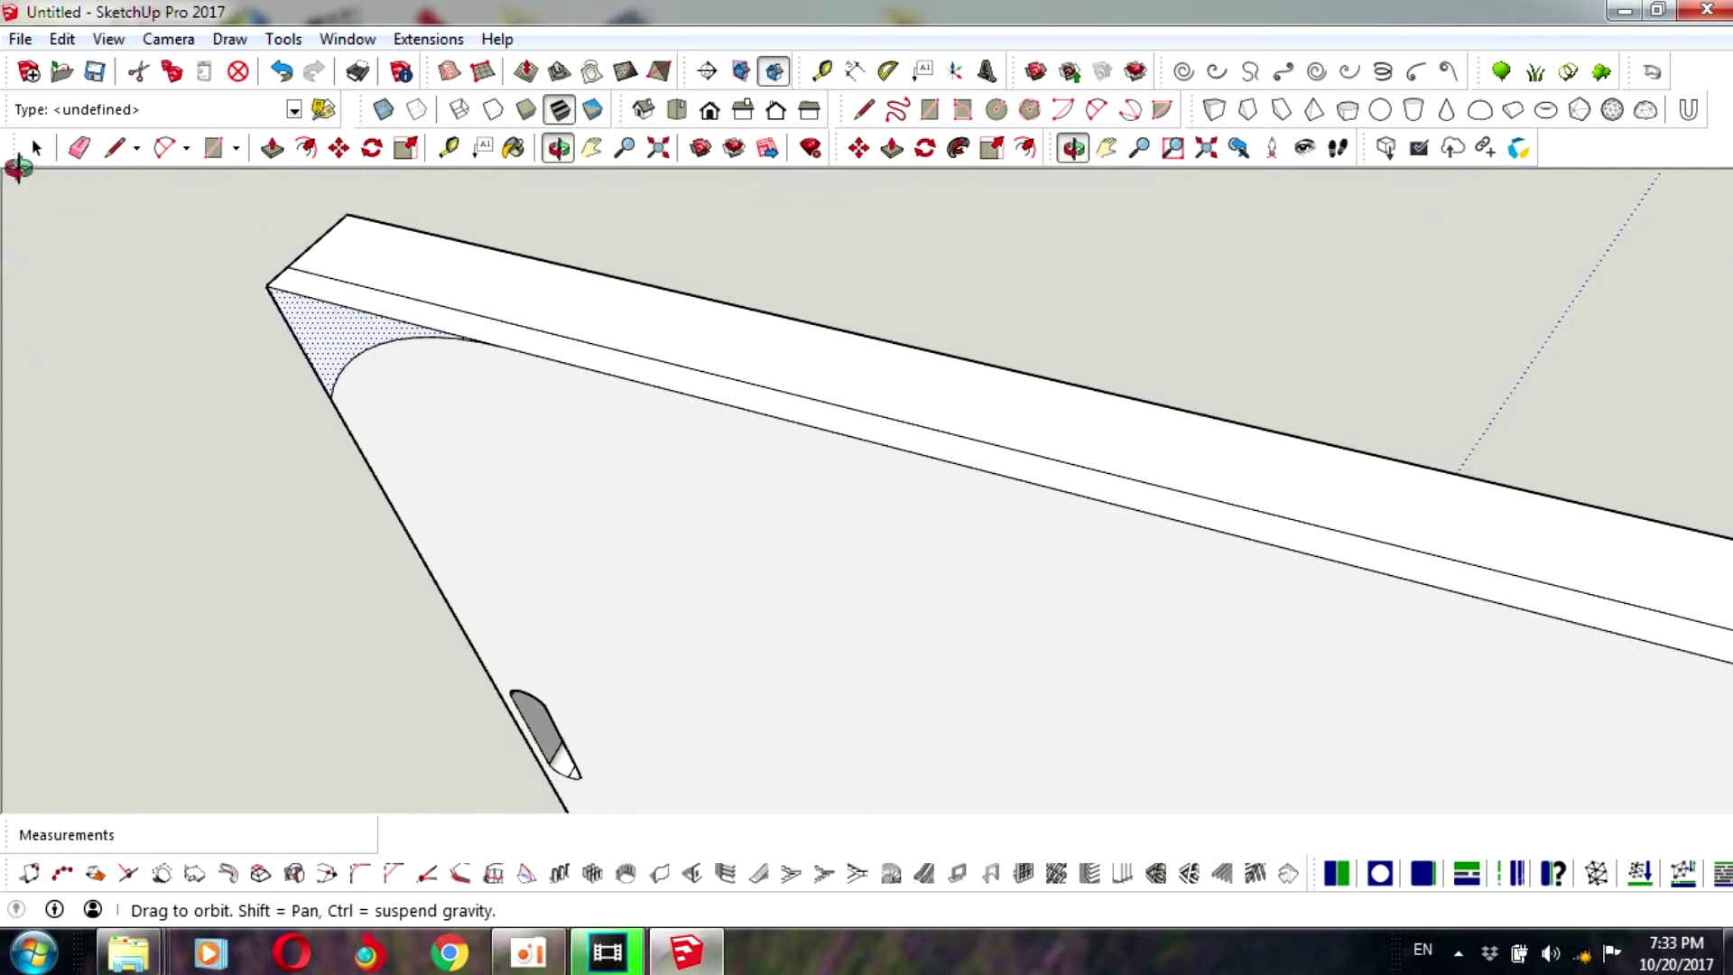
pyautogui.click(36, 148)
pyautogui.click(452, 331)
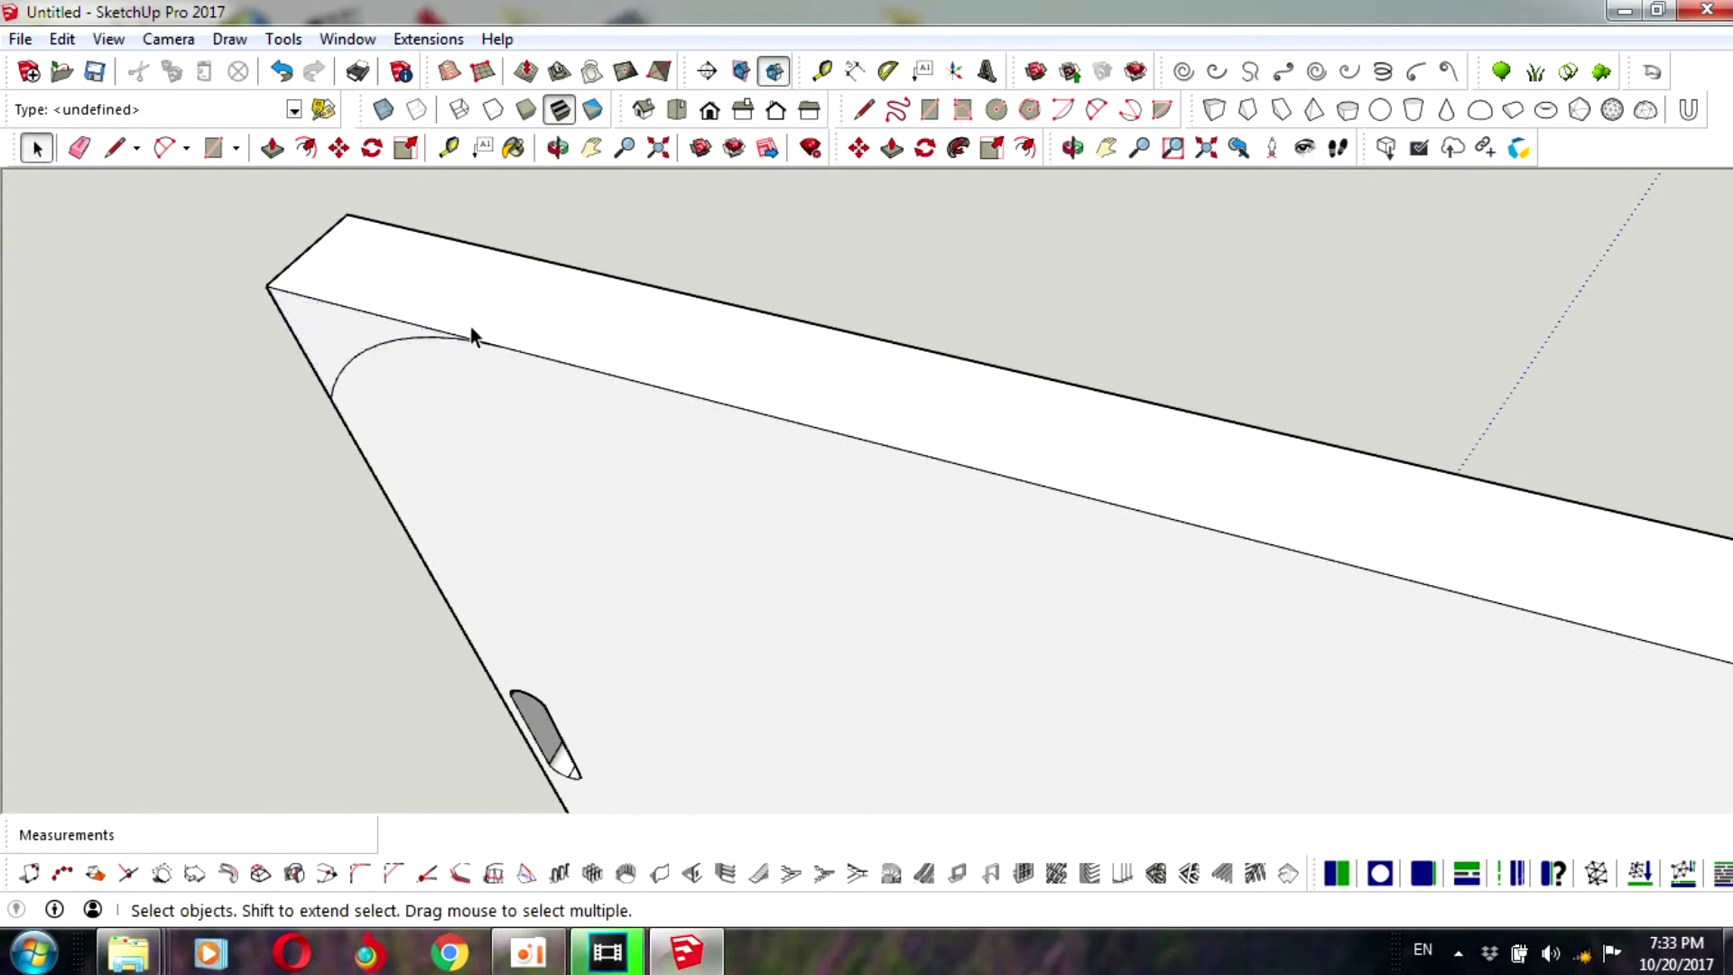
pyautogui.scroll(-2, 469, 326)
pyautogui.scroll(-2, 544, 316)
pyautogui.scroll(1, 543, 316)
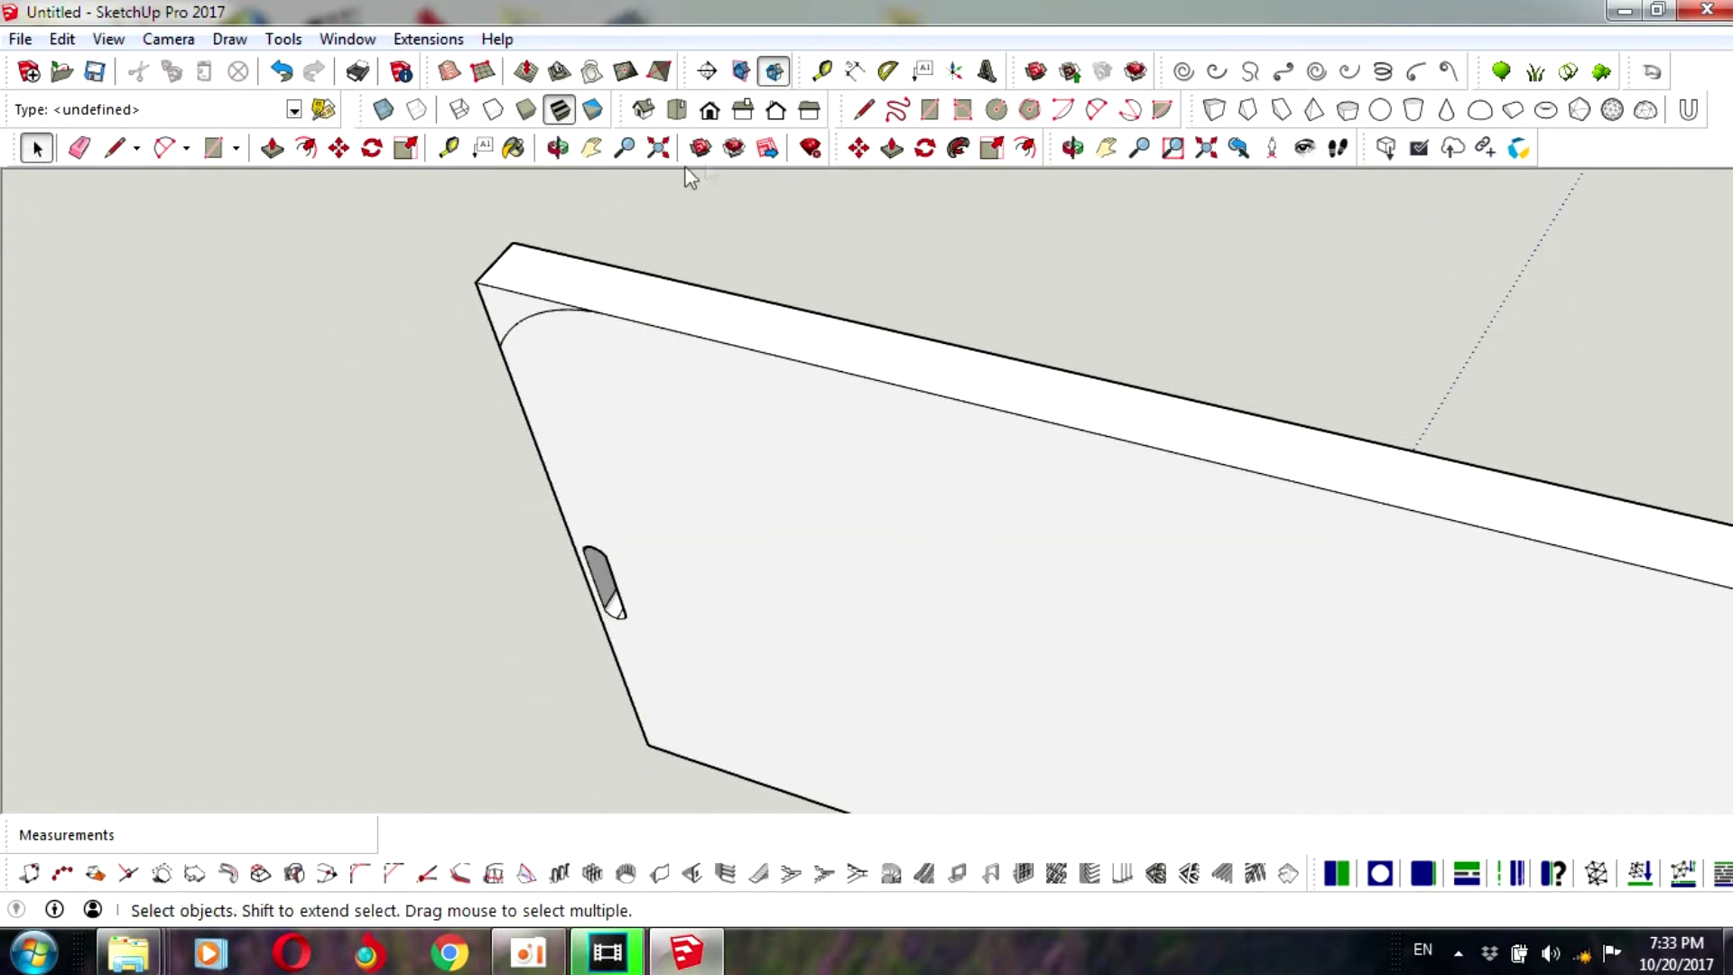
pyautogui.click(891, 148)
pyautogui.click(513, 291)
pyautogui.click(542, 261)
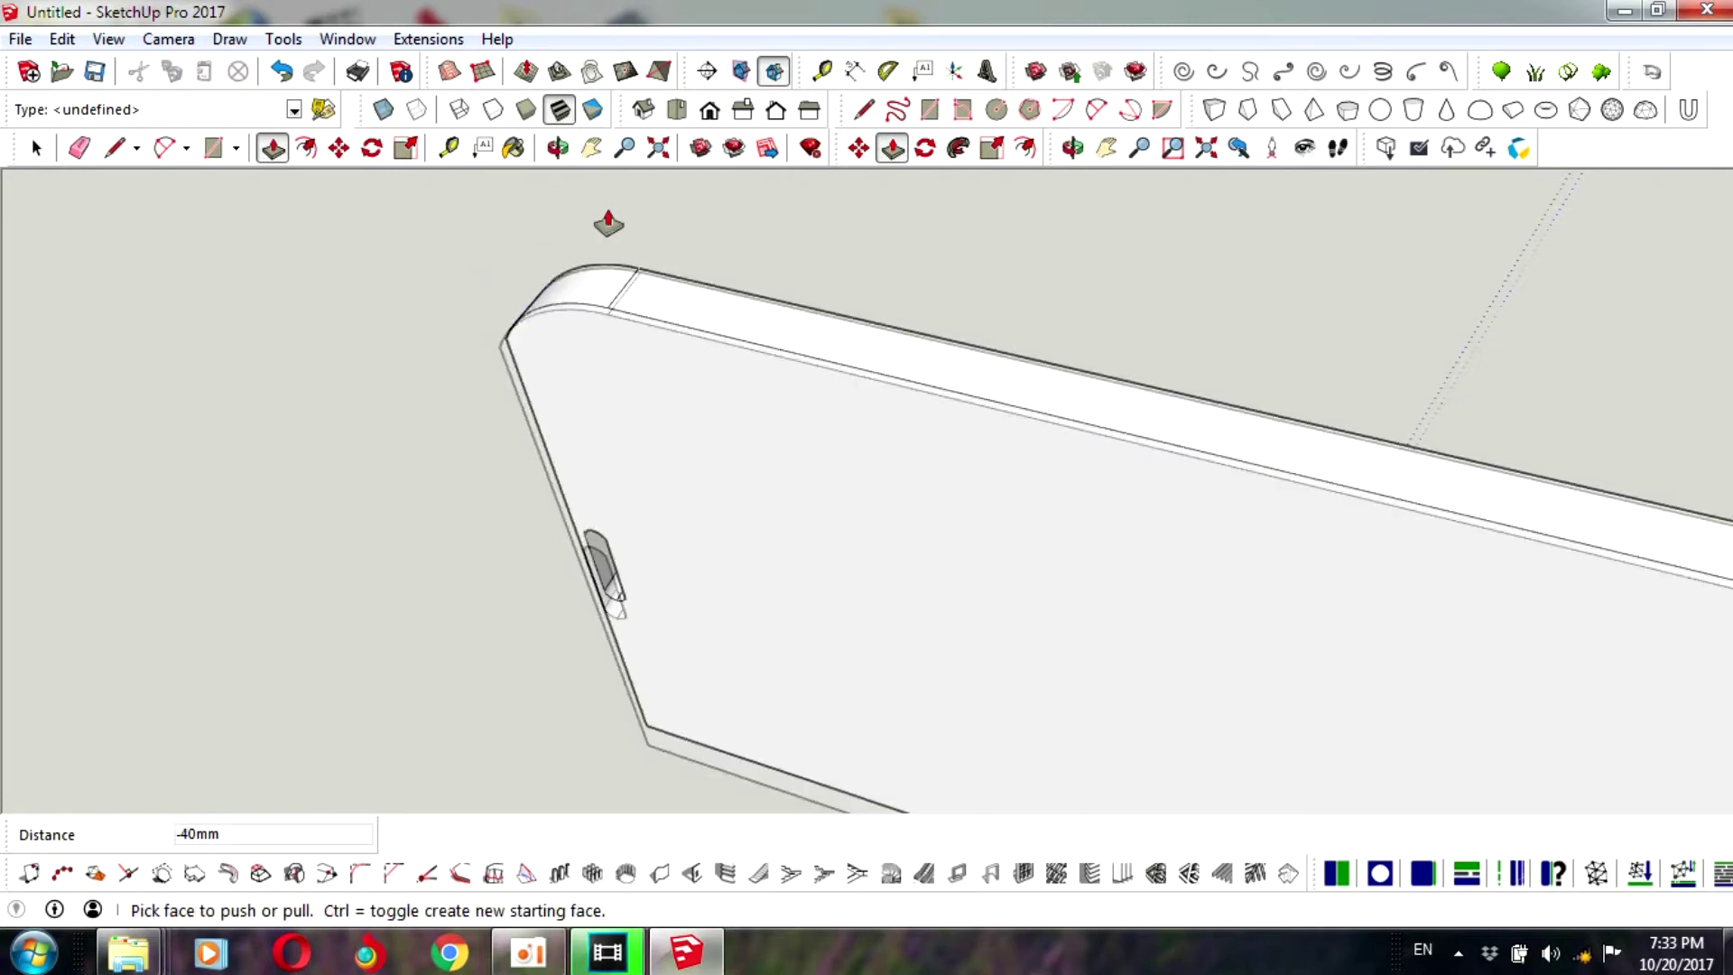
pyautogui.scroll(-3, 948, 232)
pyautogui.scroll(3, 1384, 401)
pyautogui.scroll(2, 1384, 401)
# - Push the top-right corner piece 40 mm away, then return to the front view
pyautogui.click(1379, 387)
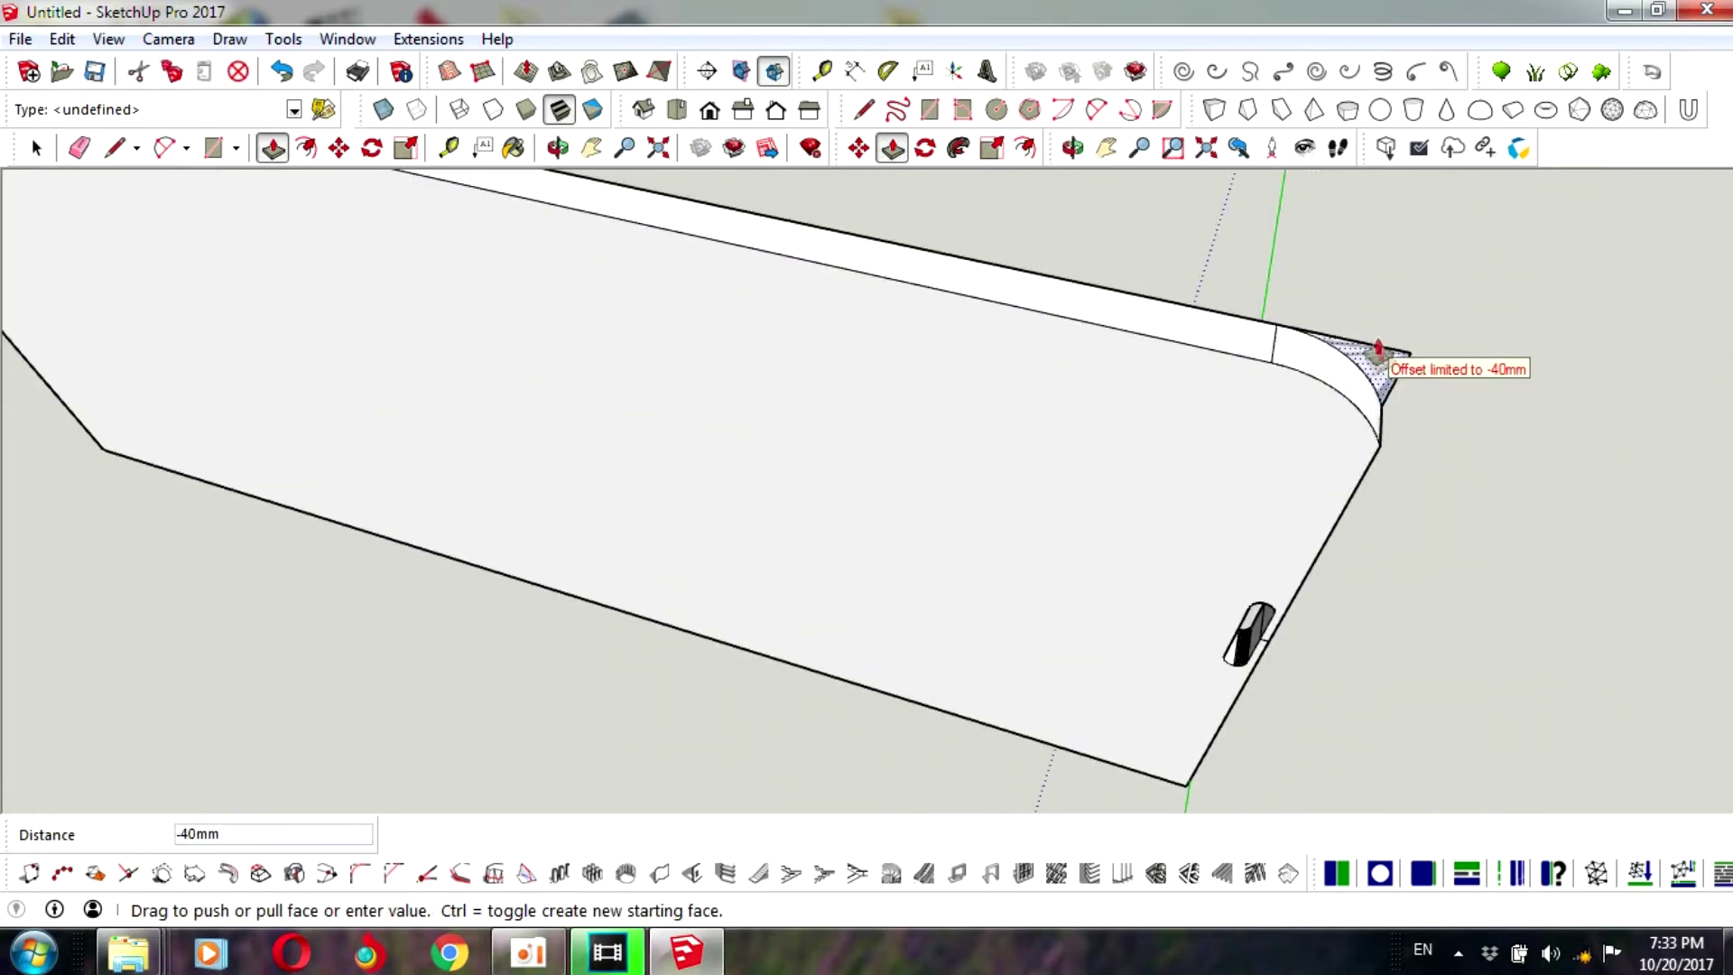
pyautogui.click(1376, 298)
pyautogui.scroll(-2, 1377, 298)
pyautogui.scroll(-2, 1376, 298)
pyautogui.click(36, 148)
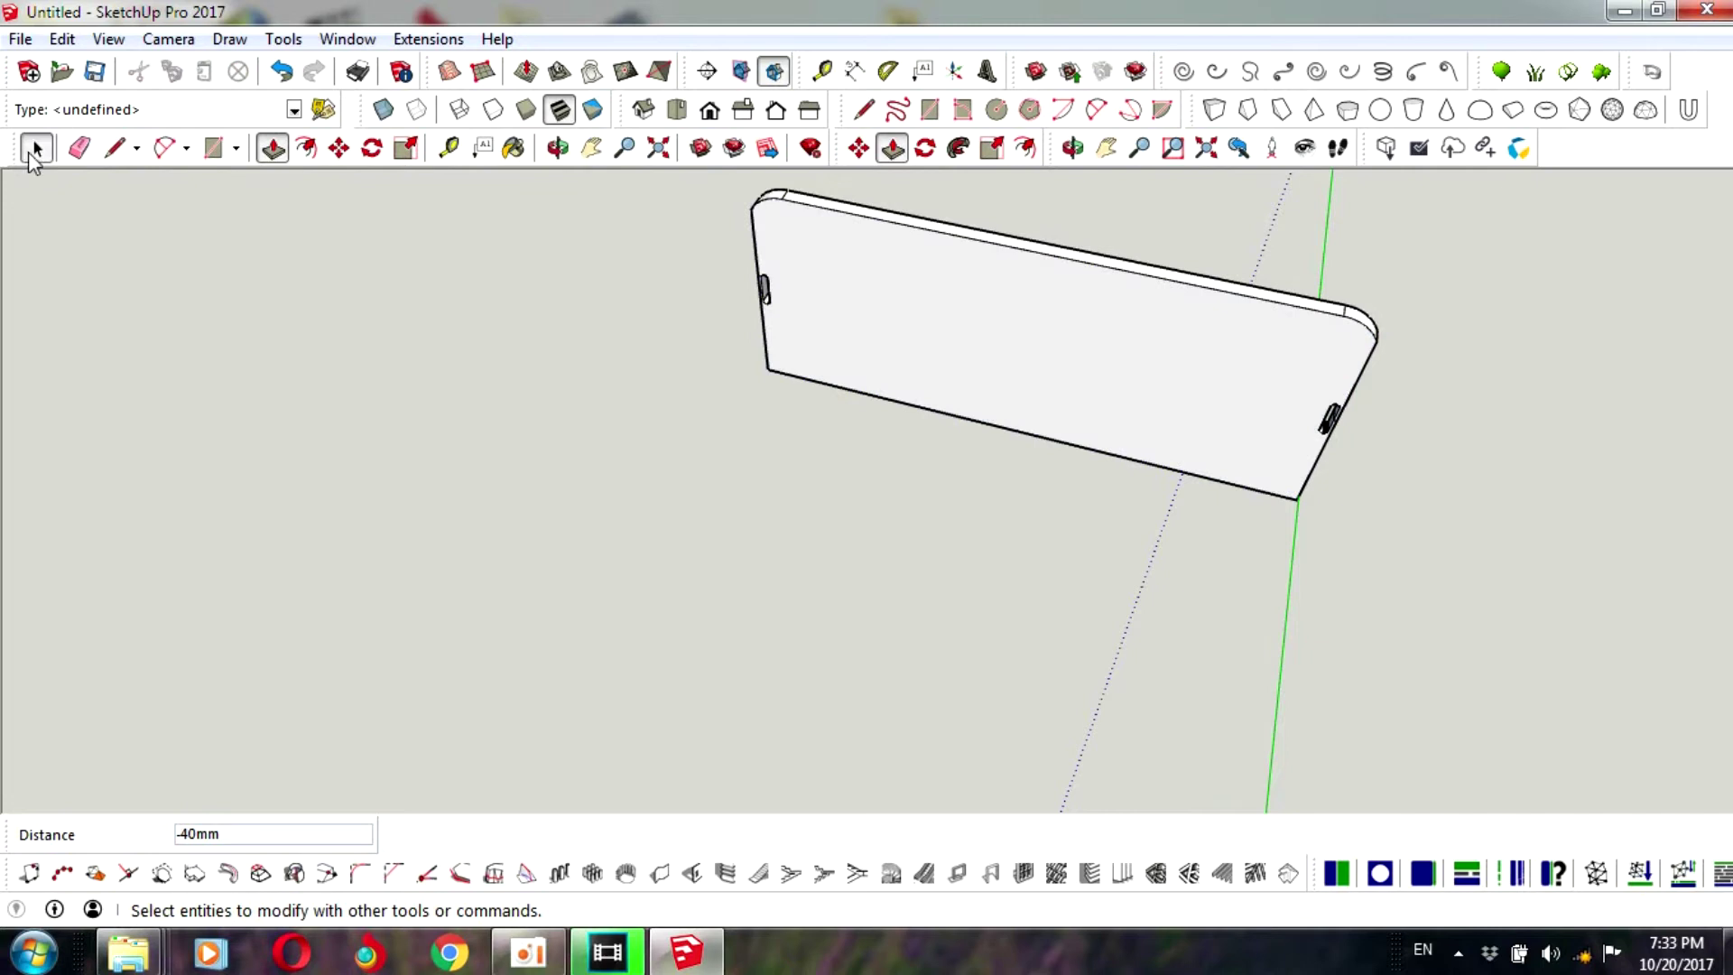
pyautogui.click(1072, 148)
pyautogui.moveTo(1208, 424)
pyautogui.mouseDown()
pyautogui.moveTo(1355, 262)
pyautogui.moveTo(1052, 456)
pyautogui.moveTo(1200, 287)
pyautogui.moveTo(986, 429)
pyautogui.moveTo(1210, 553)
pyautogui.moveTo(704, 572)
pyautogui.moveTo(754, 452)
pyautogui.moveTo(826, 400)
pyautogui.moveTo(909, 464)
pyautogui.moveTo(1150, 426)
pyautogui.moveTo(1210, 359)
pyautogui.moveTo(1017, 426)
pyautogui.moveTo(1400, 395)
pyautogui.moveTo(1590, 309)
pyautogui.moveTo(1061, 408)
pyautogui.mouseUp()
pyautogui.scroll(-3, 825, 399)
pyautogui.click(710, 110)
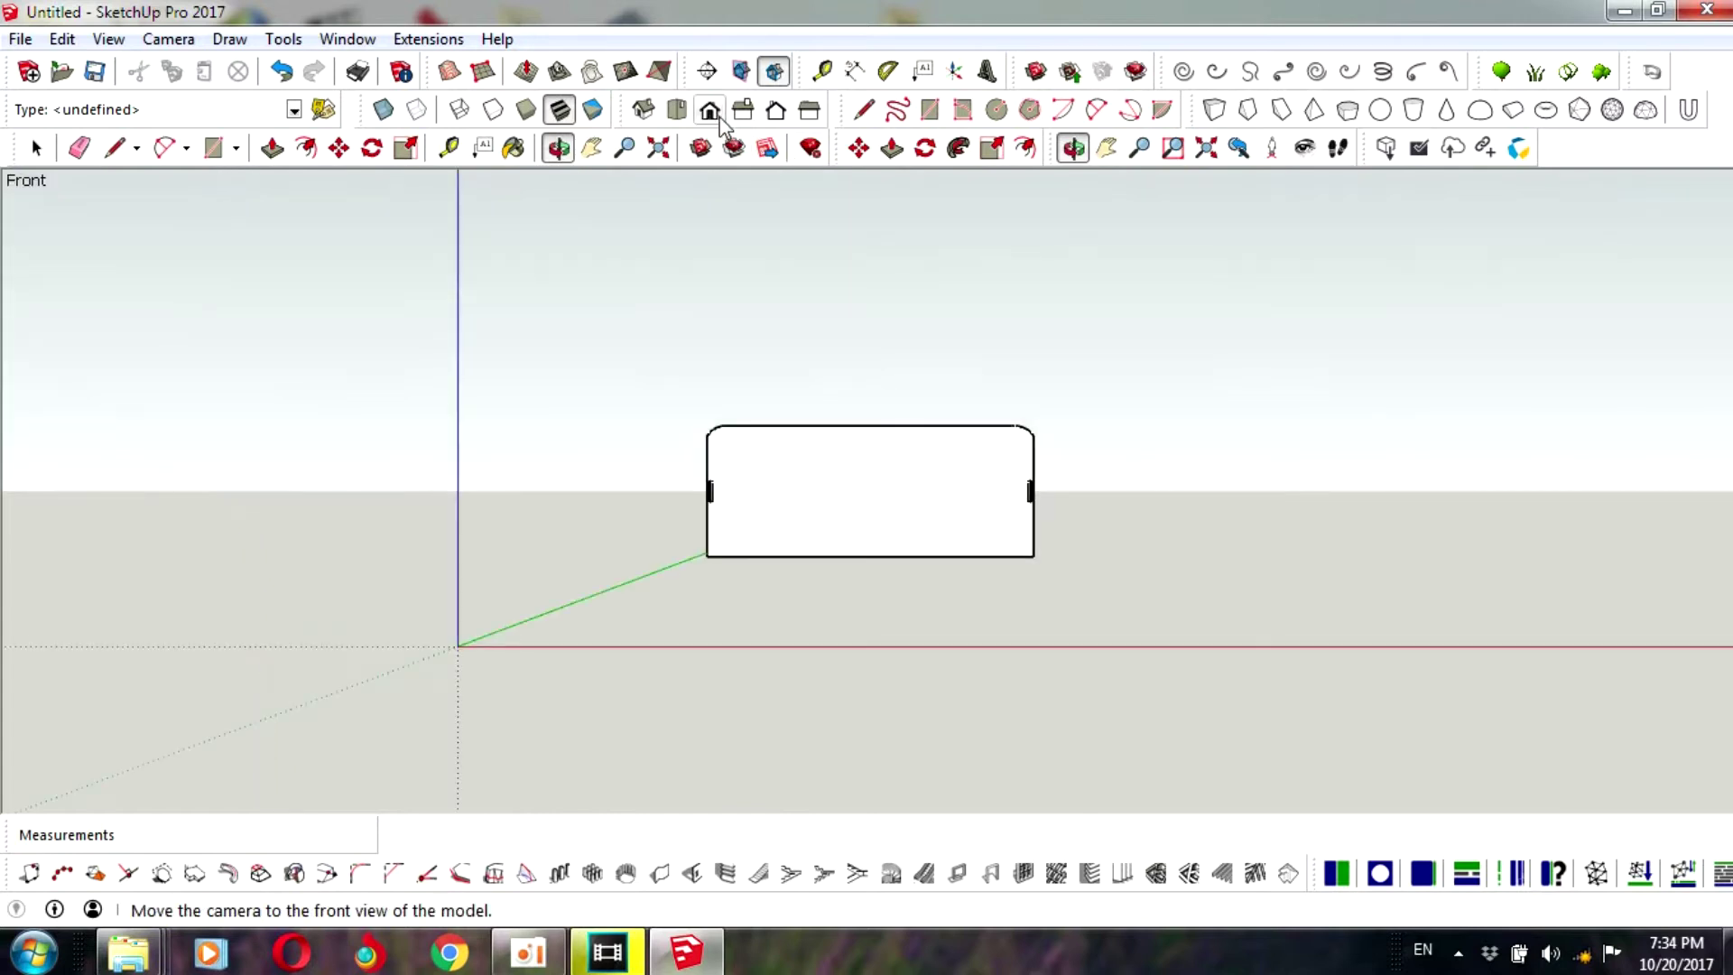
# - From the Right view, draw a 2000 mm edge along the green axis and a 200 mm edge down
pyautogui.click(746, 112)
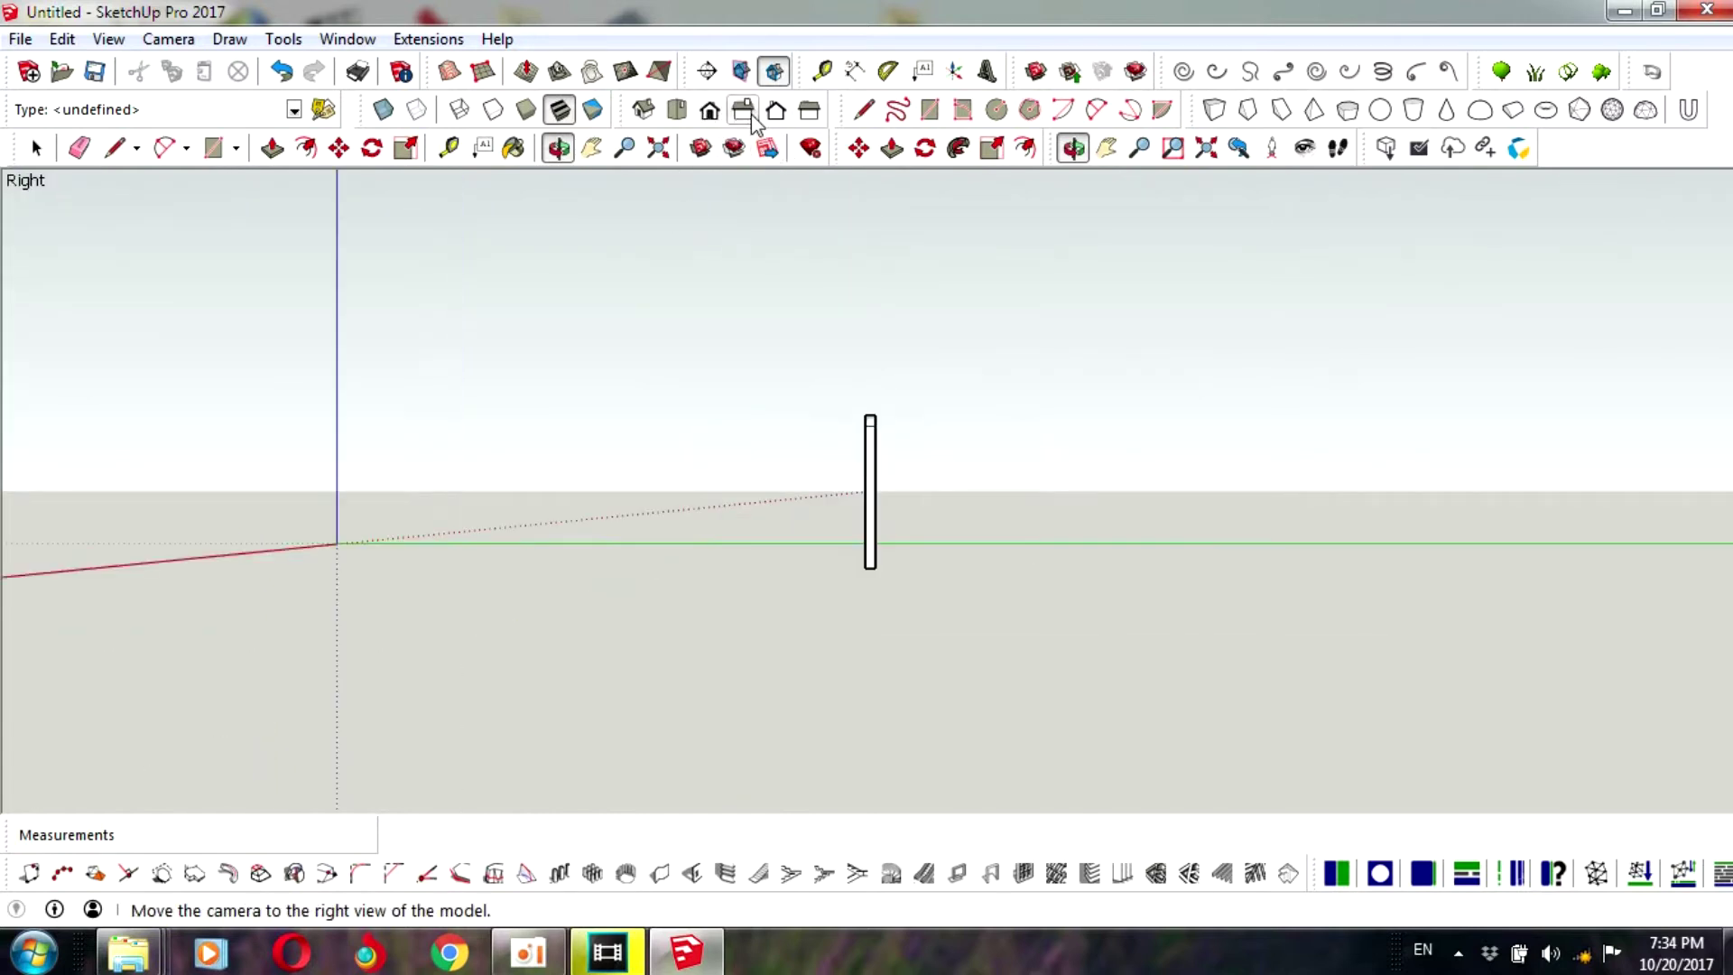
pyautogui.click(866, 113)
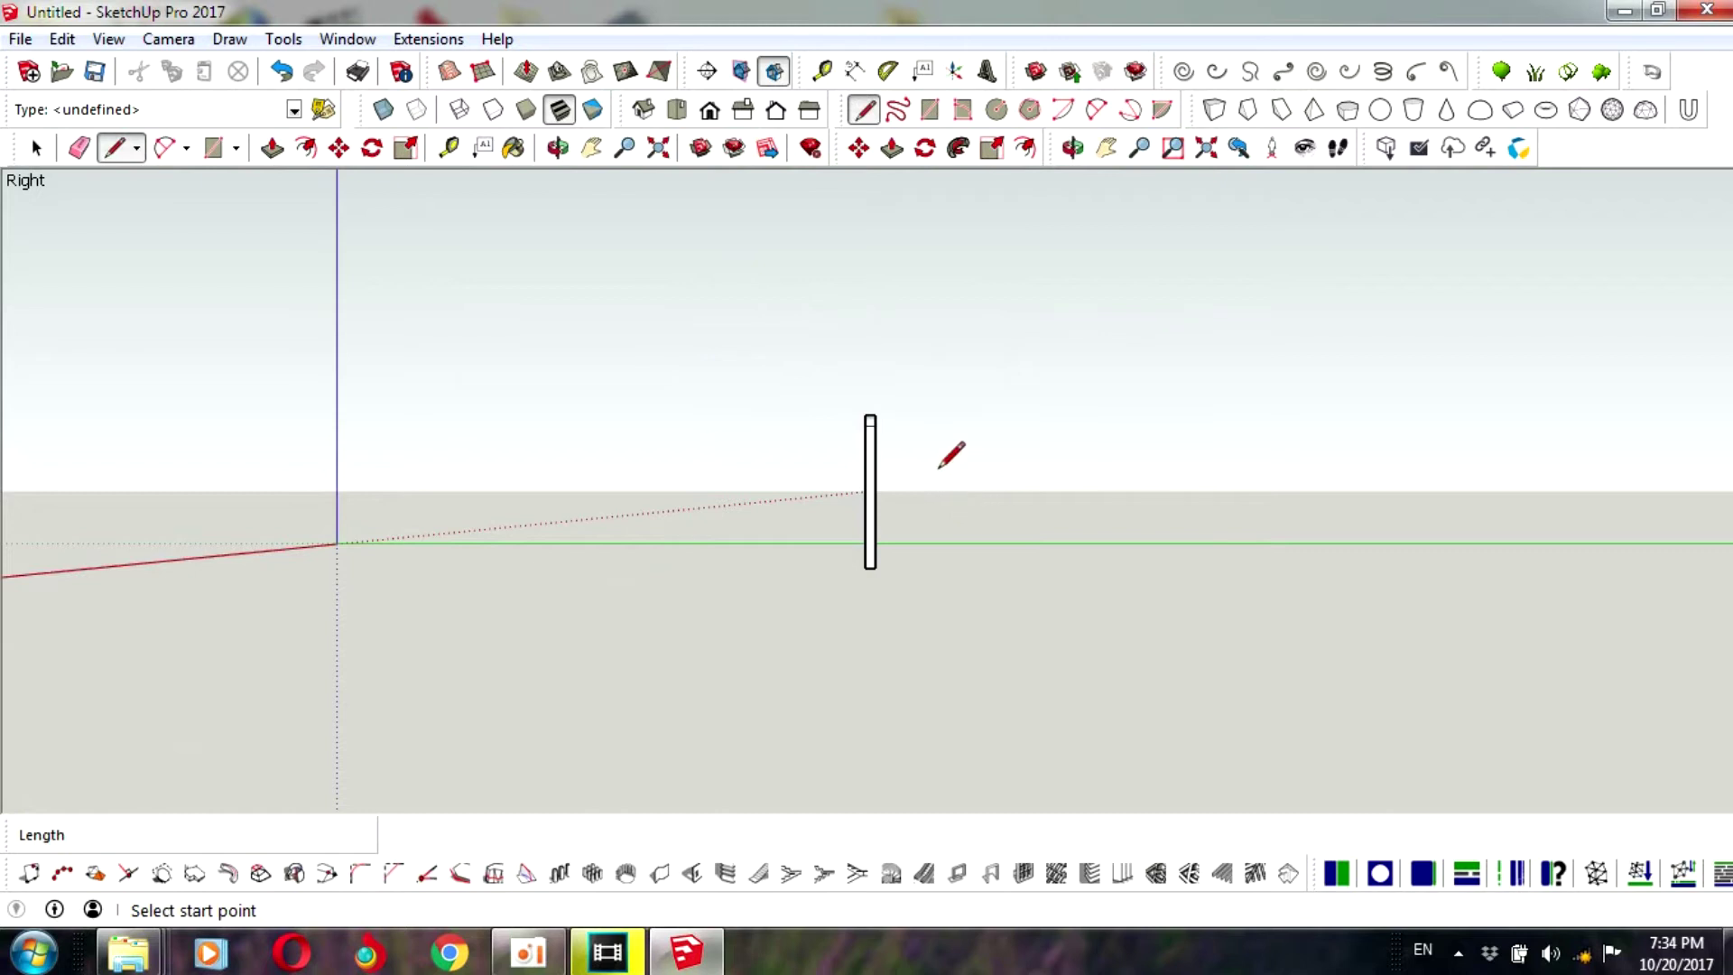
pyautogui.click(940, 469)
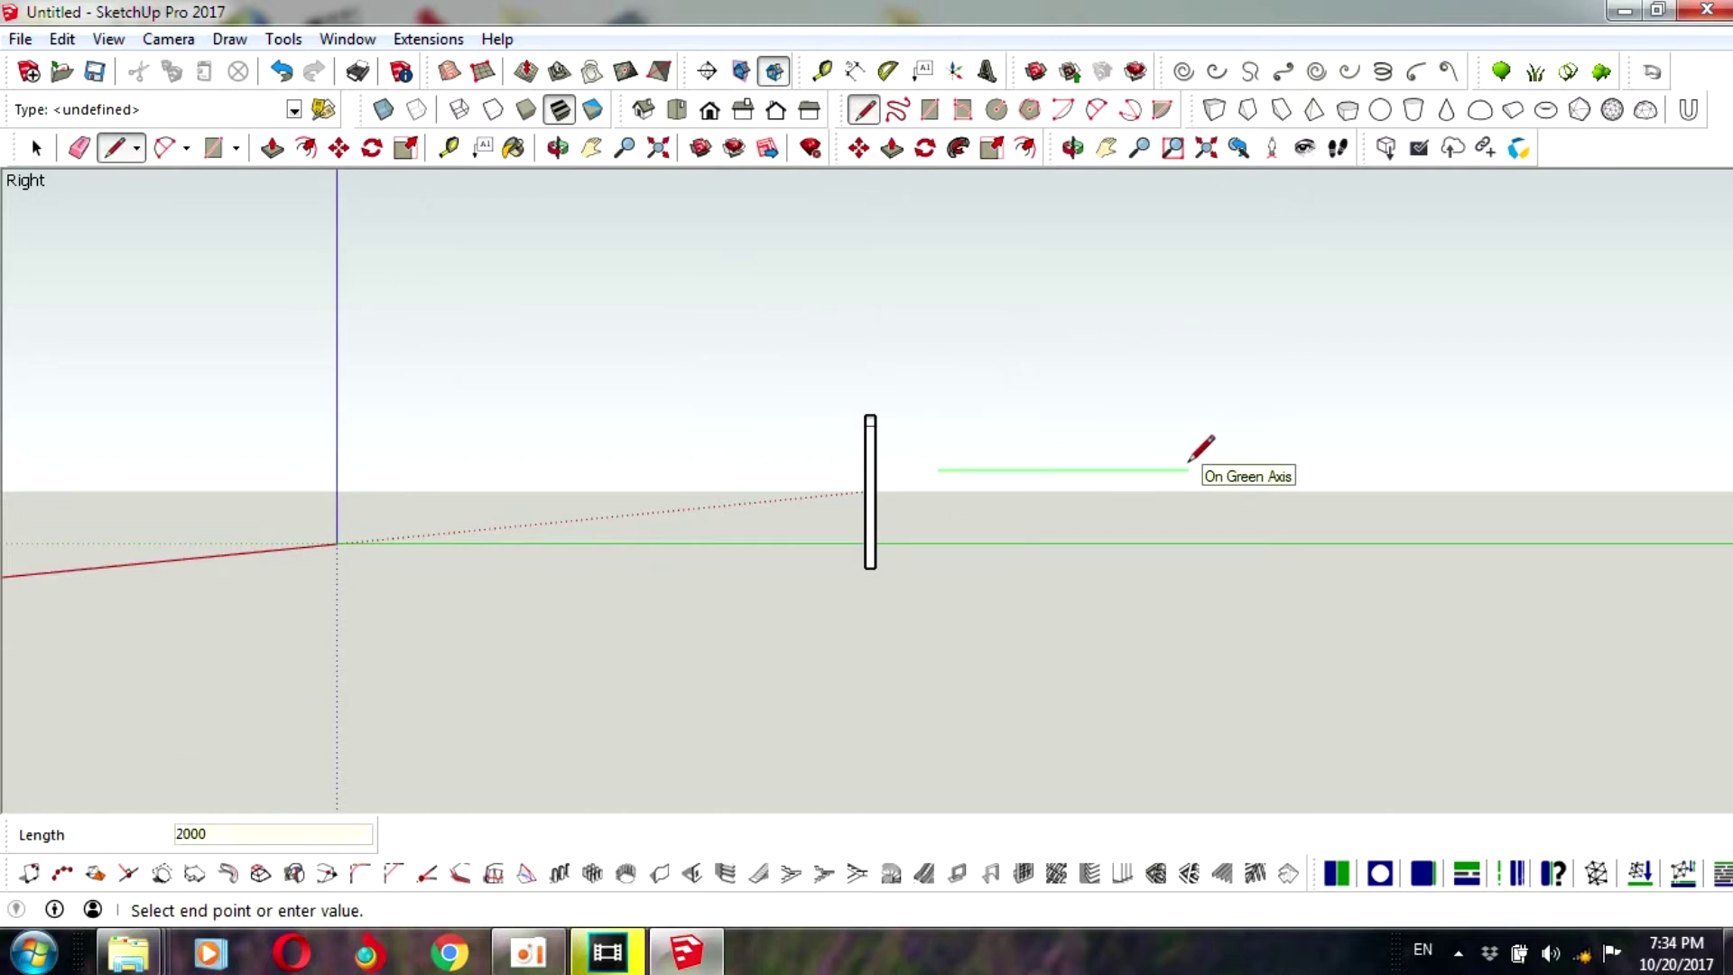
pyautogui.press('Return')
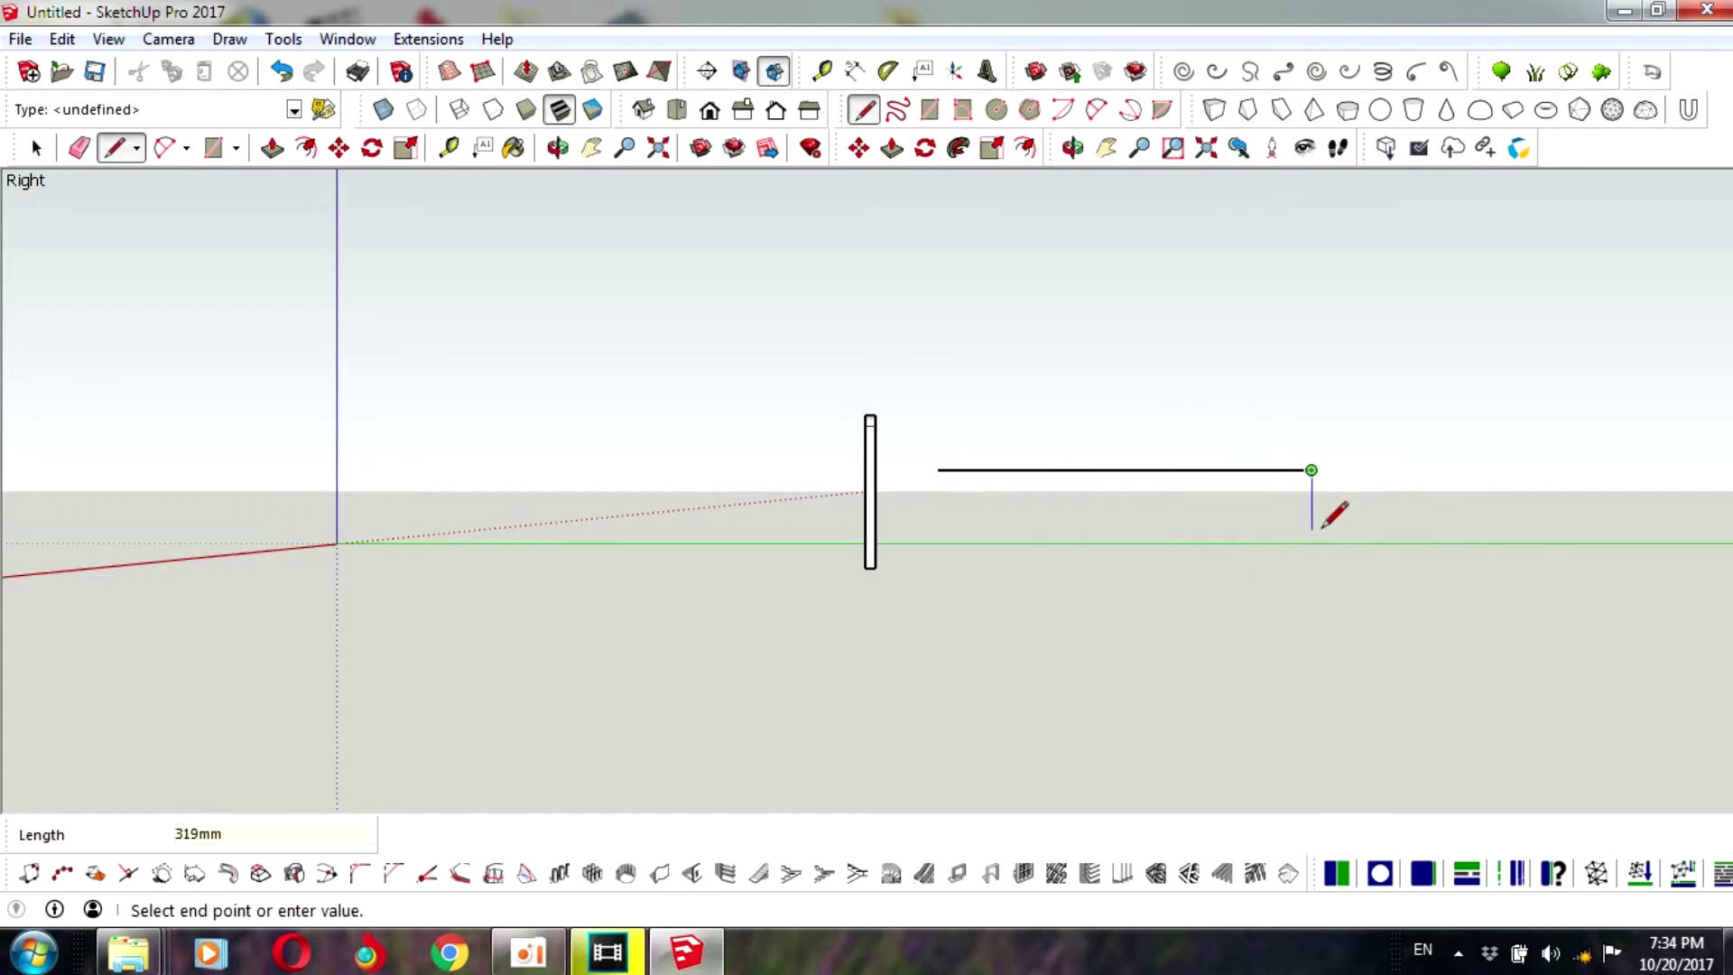
pyautogui.moveTo(1319, 492); pyautogui.dragTo(1313, 499, button='middle')
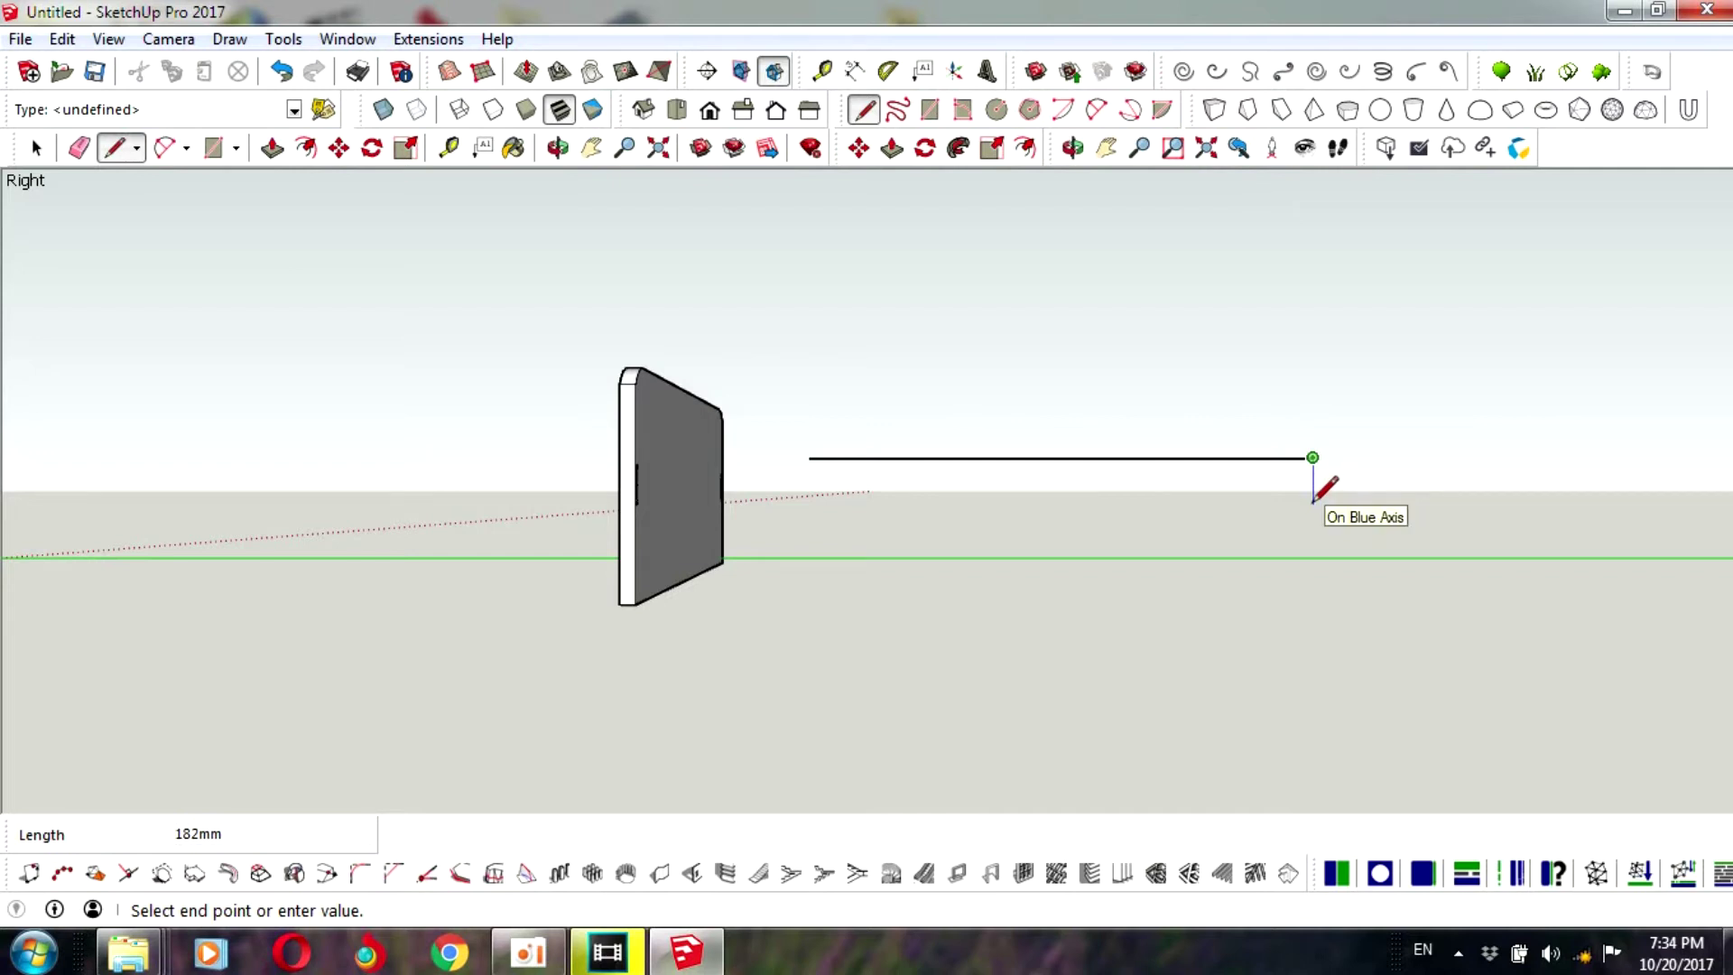
pyautogui.press('Return')
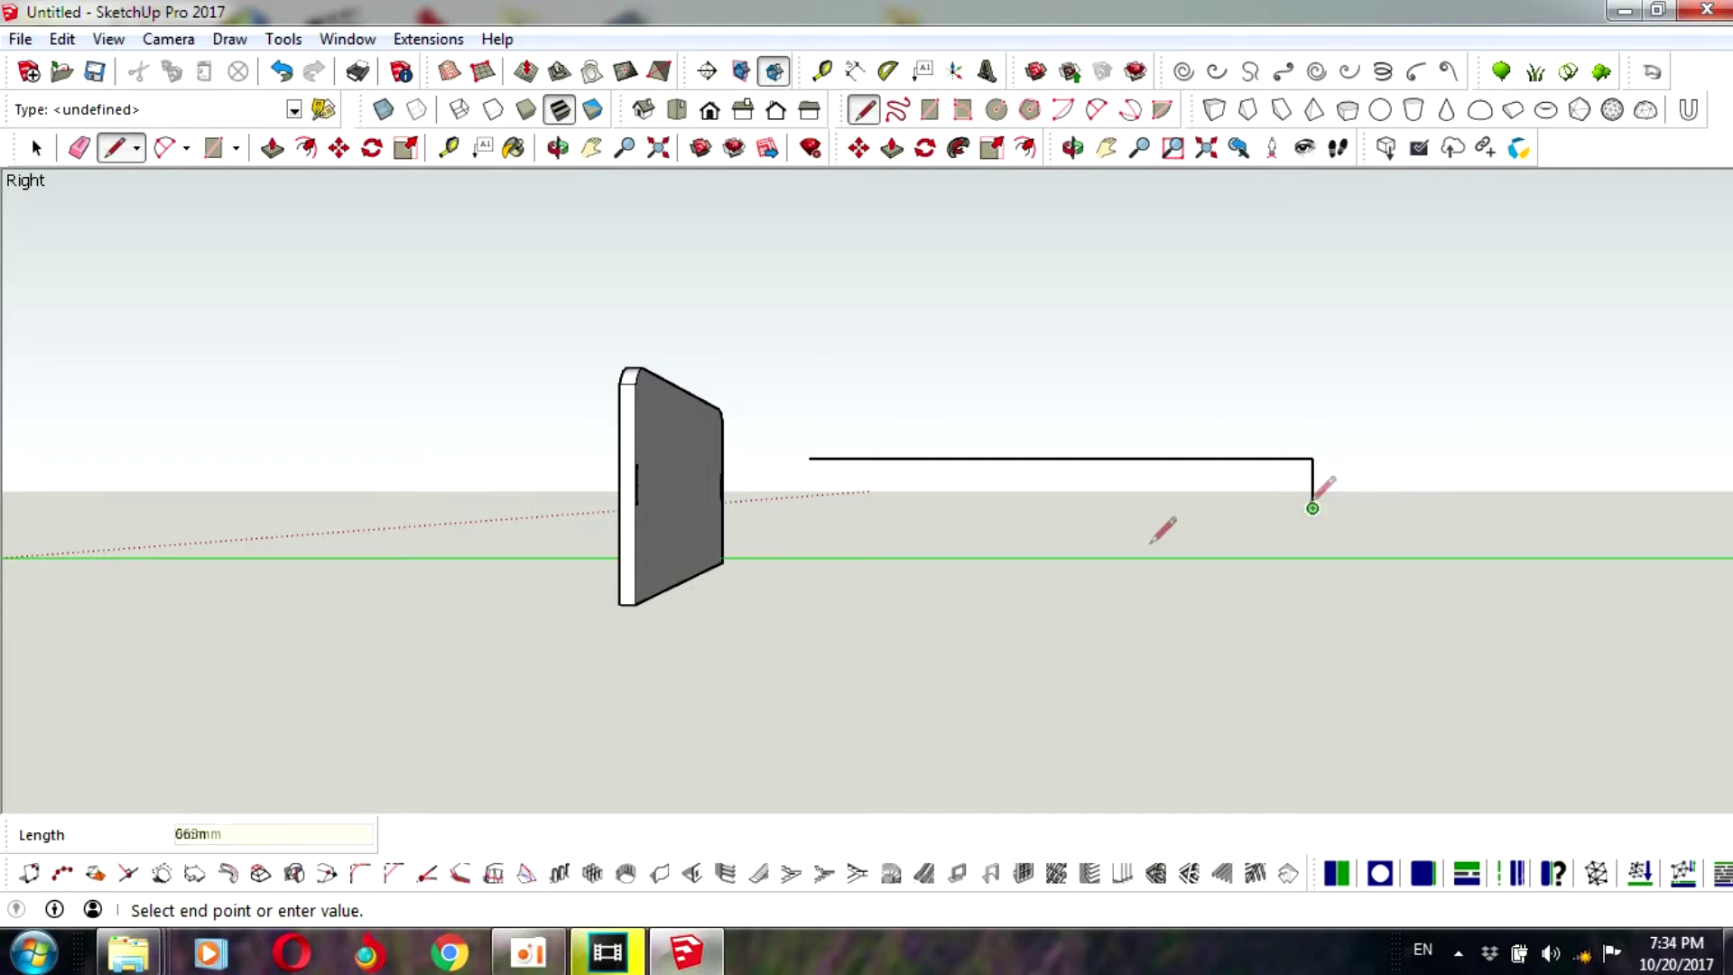
# - Close the outline into a 2000 × 200 mm face and orbit to a 3D view
pyautogui.click(808, 508)
pyautogui.click(808, 458)
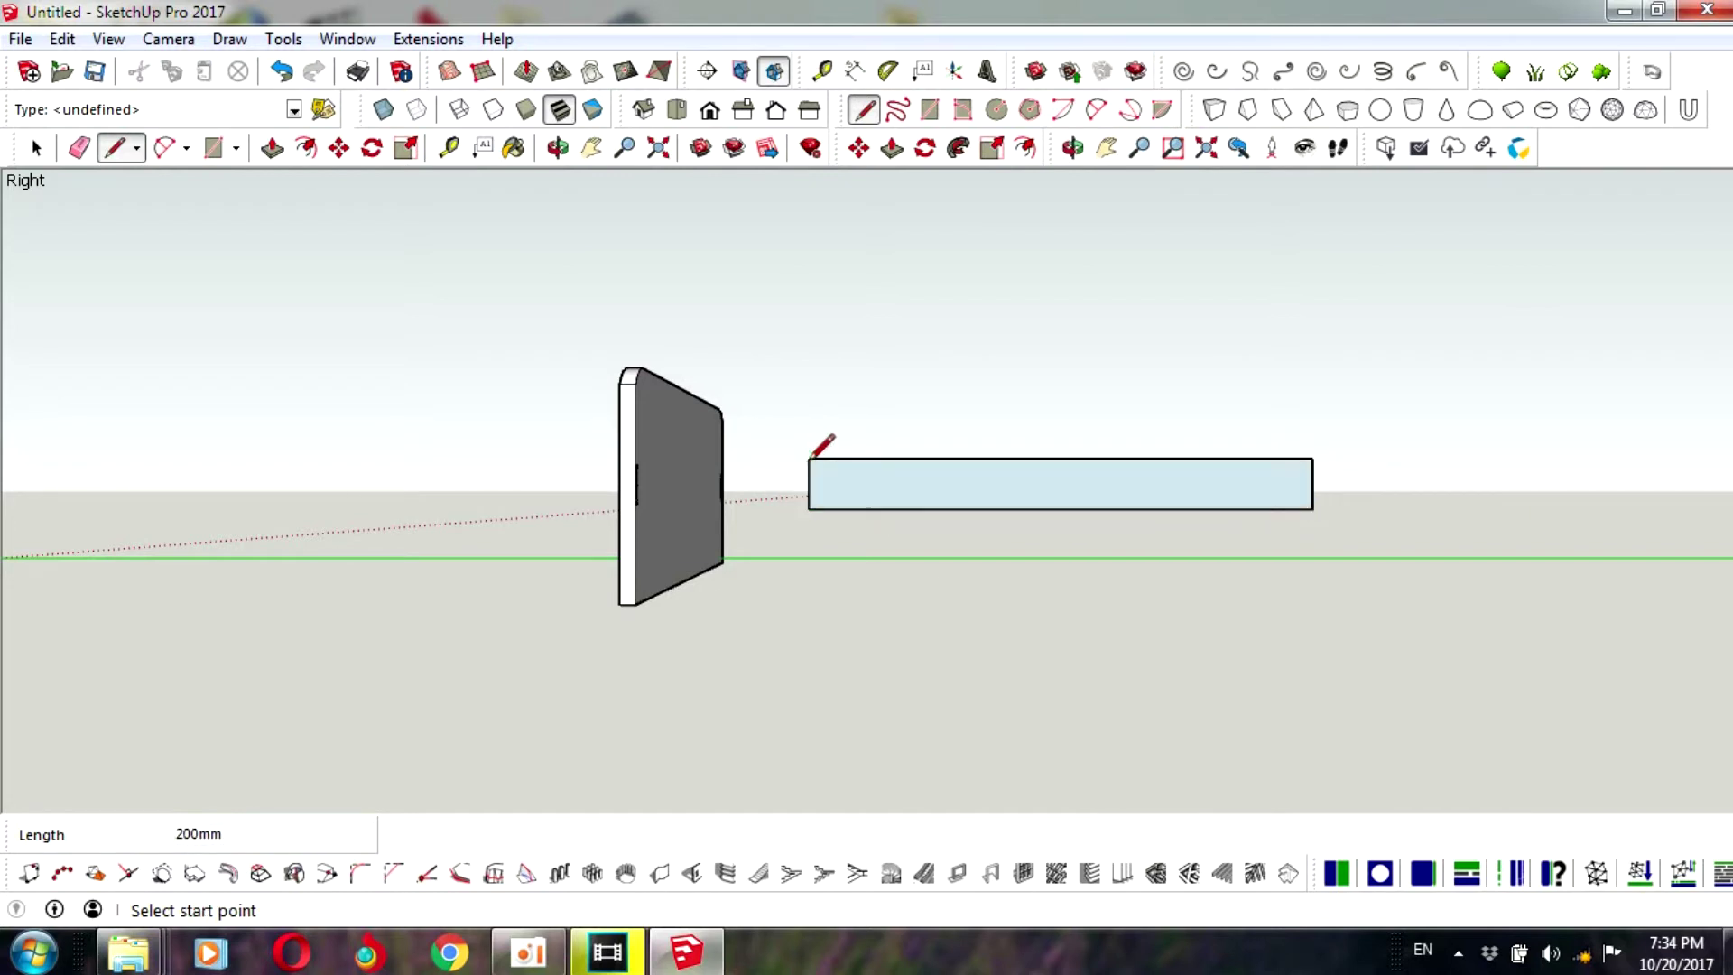
pyautogui.scroll(-2, 867, 452)
pyautogui.scroll(-2, 902, 447)
pyautogui.click(1073, 149)
pyautogui.moveTo(1219, 469)
pyautogui.mouseDown()
pyautogui.moveTo(859, 632)
pyautogui.moveTo(897, 368)
pyautogui.mouseUp()
pyautogui.click(892, 147)
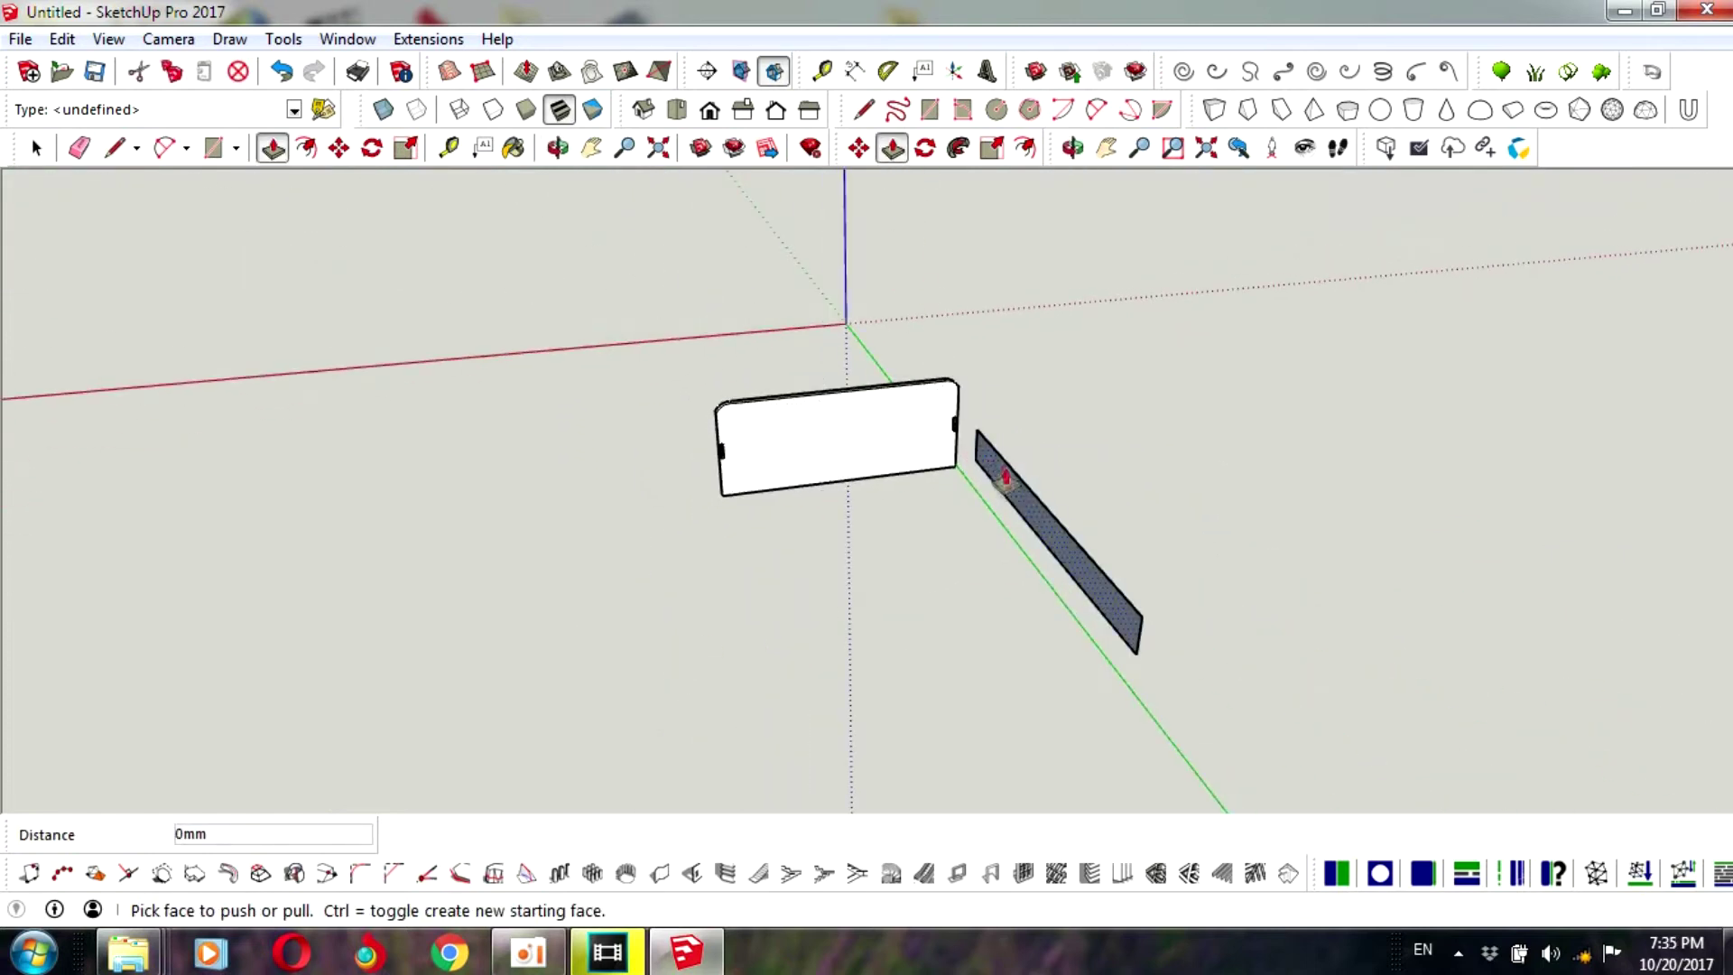
# - Push/Pull the rectangular face 50 mm into a board and orbit to show its end face
pyautogui.click(1011, 492)
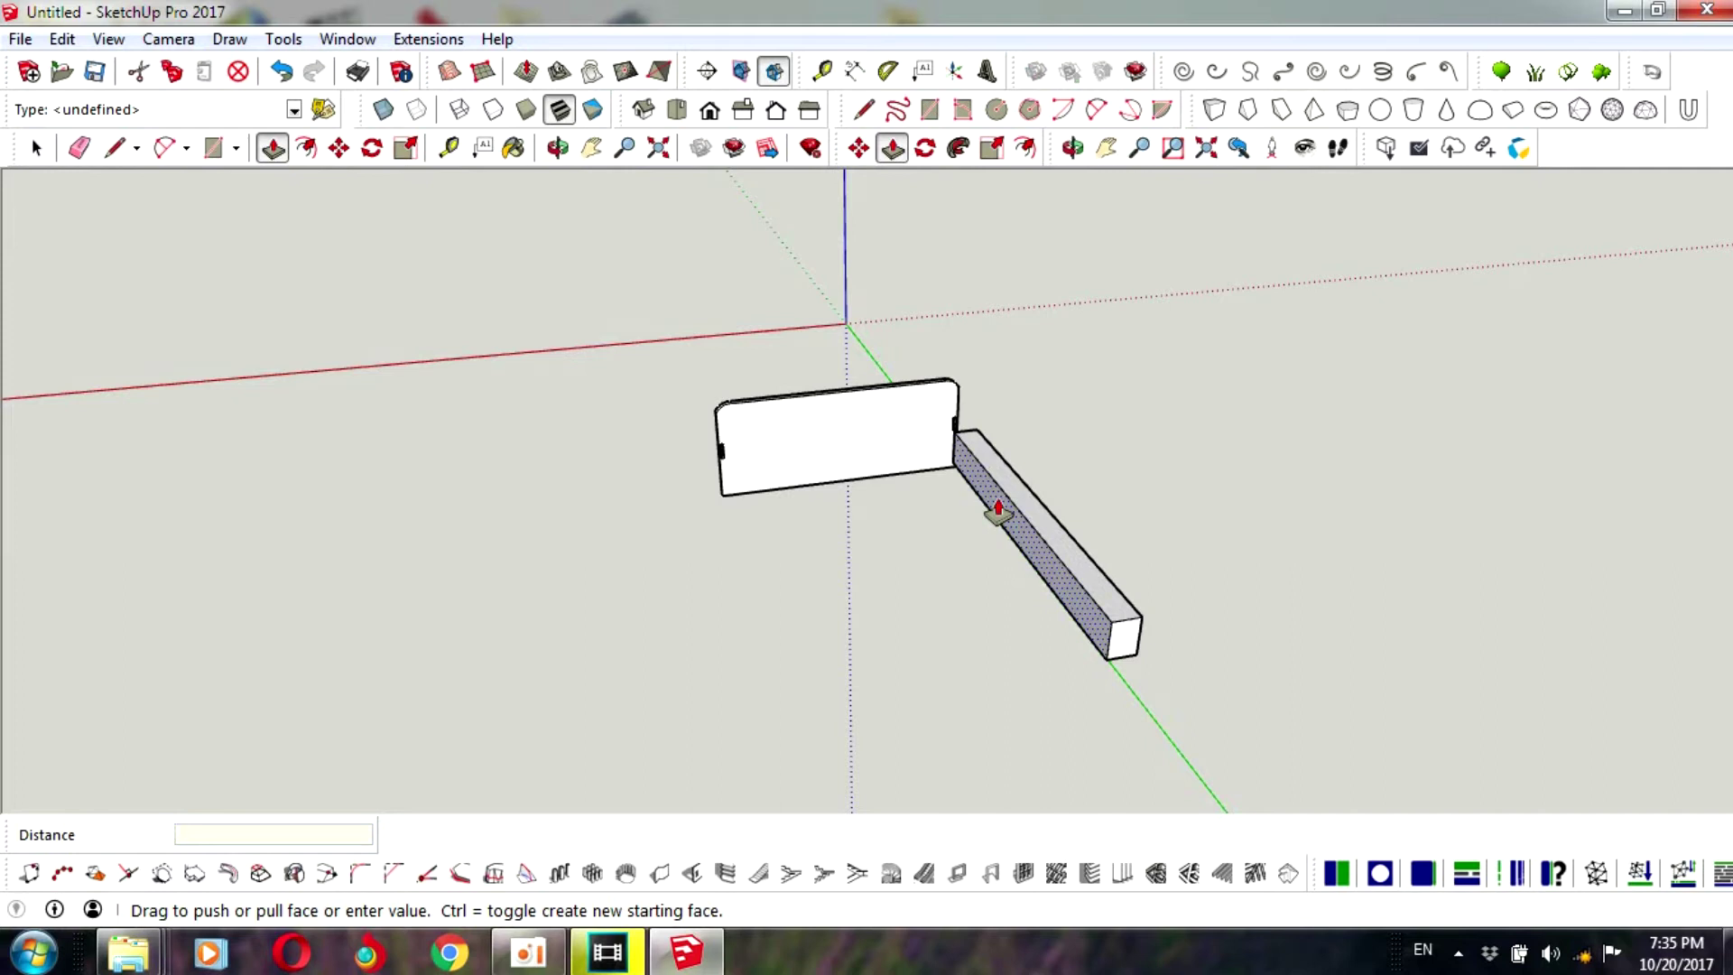
pyautogui.write('50')
pyautogui.press('Return')
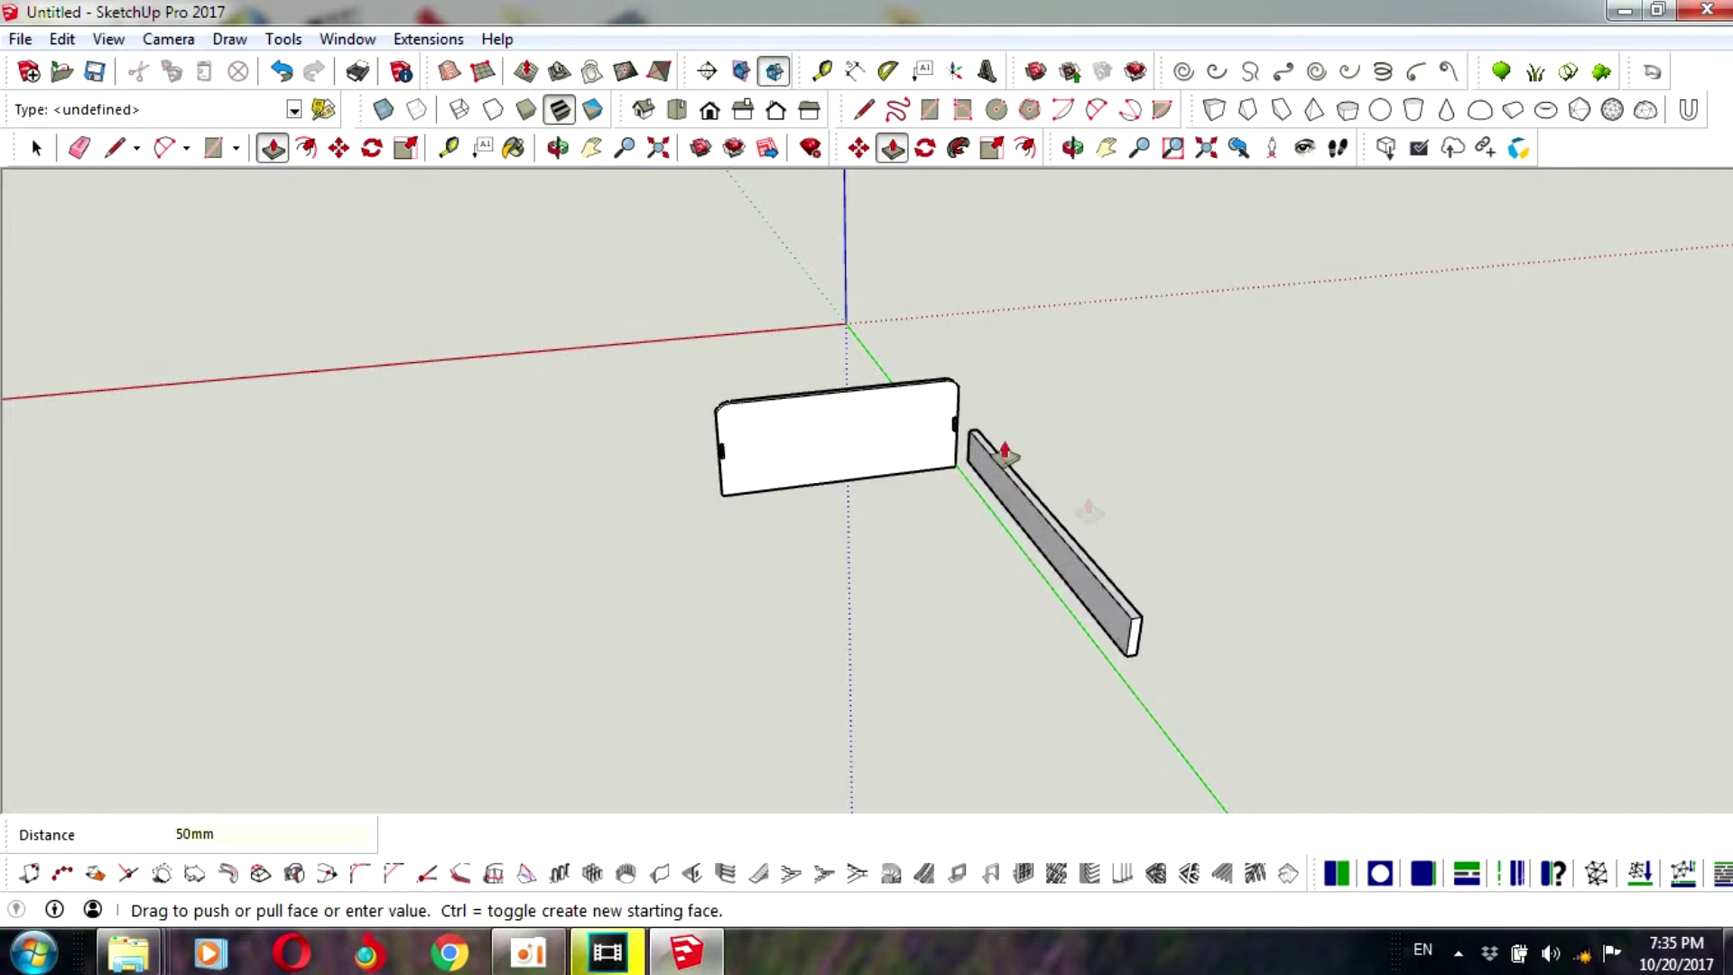
pyautogui.press('space')
pyautogui.scroll(3, 1058, 603)
pyautogui.scroll(3, 1059, 603)
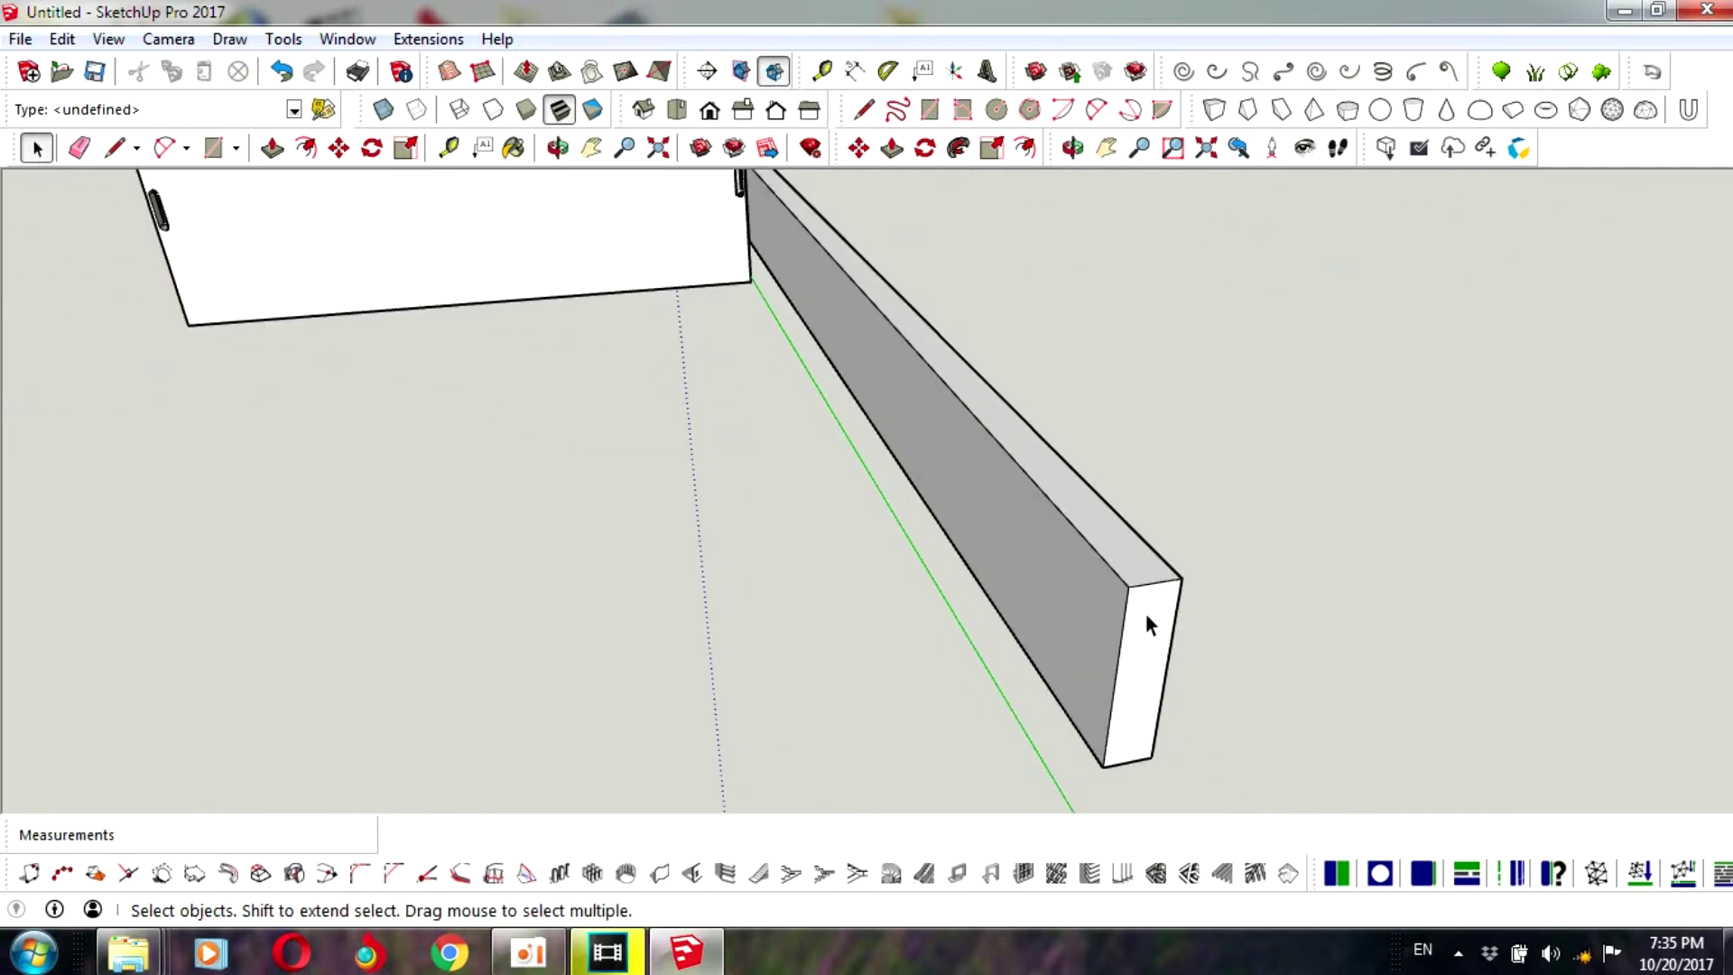
pyautogui.click(1073, 148)
pyautogui.moveTo(1221, 741); pyautogui.dragTo(685, 371)
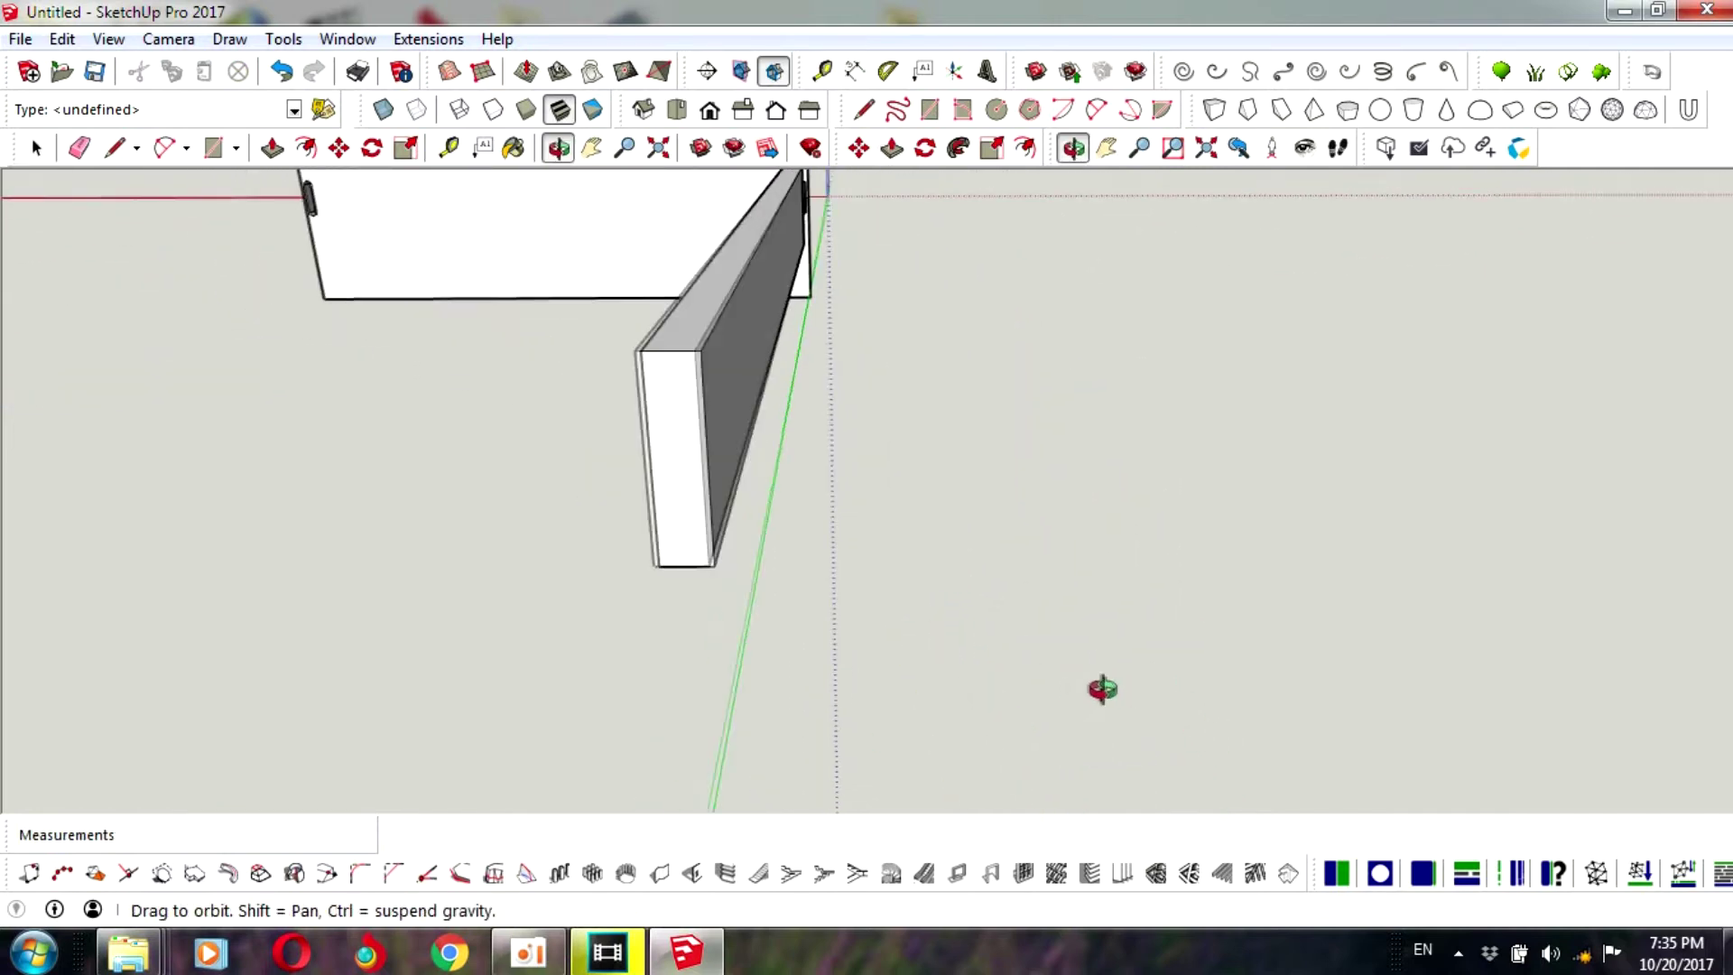
pyautogui.scroll(-3, 814, 472)
pyautogui.scroll(-2, 826, 456)
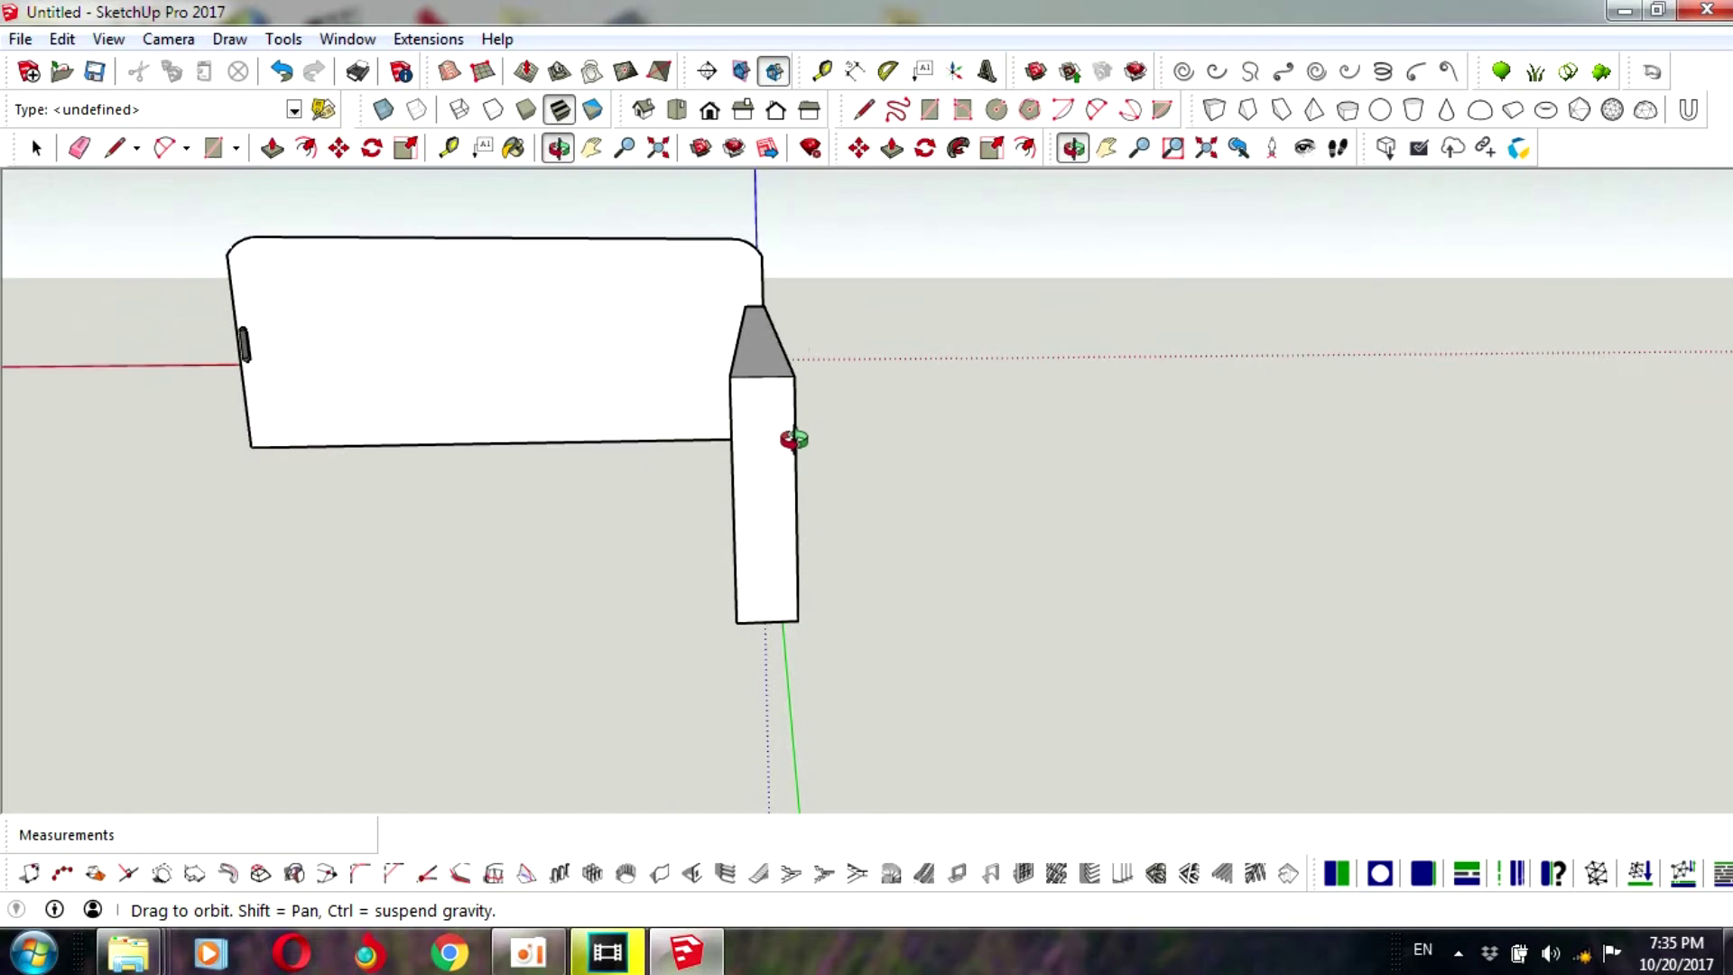
# - Outline a narrow upright rectangle on the board's end face with a 50 mm short edge
pyautogui.press('l')
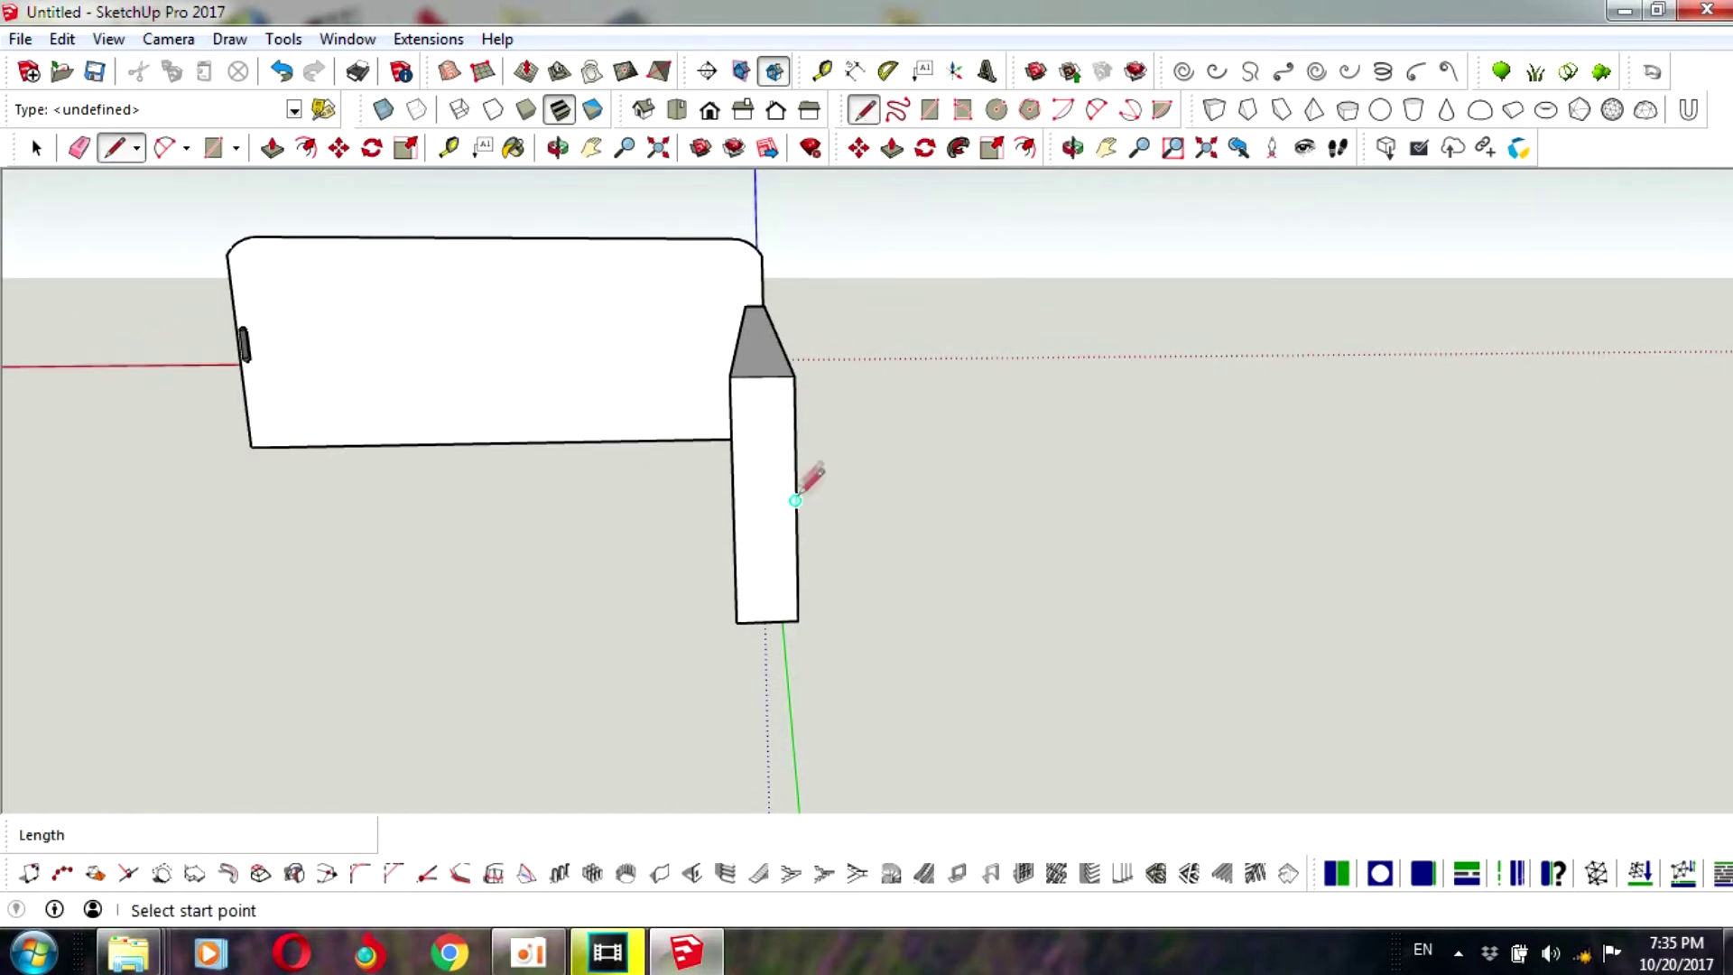
pyautogui.click(795, 499)
pyautogui.click(777, 502)
pyautogui.write('50')
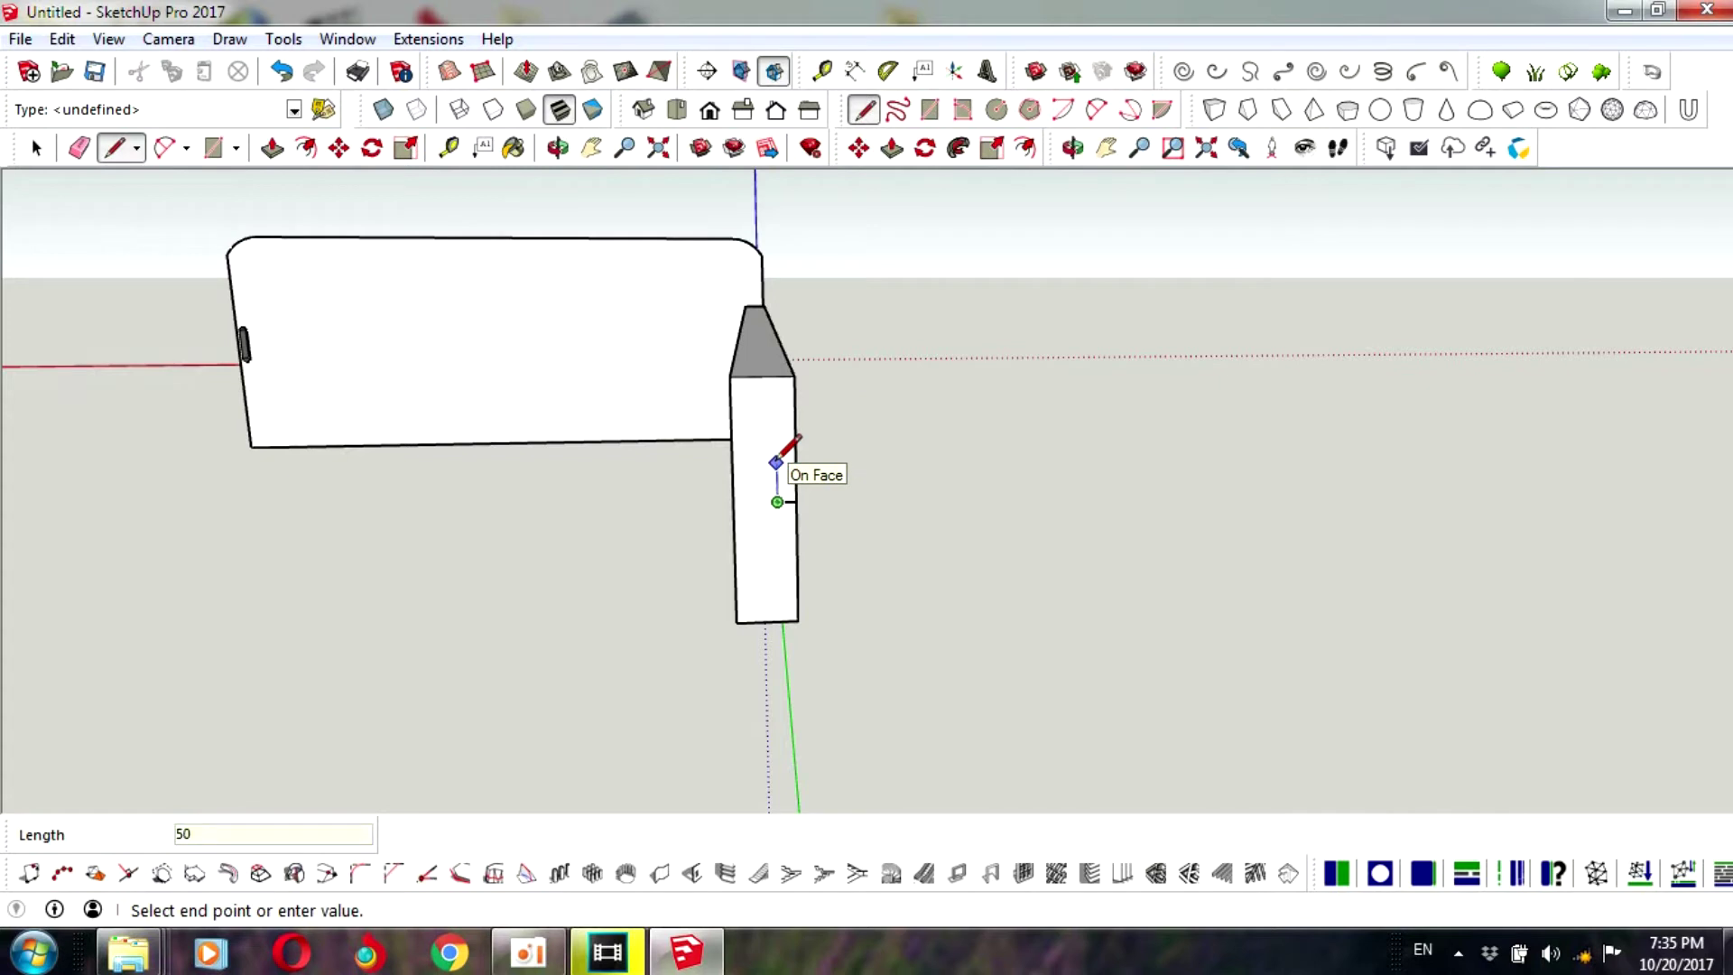
pyautogui.press('Return')
pyautogui.press('Escape')
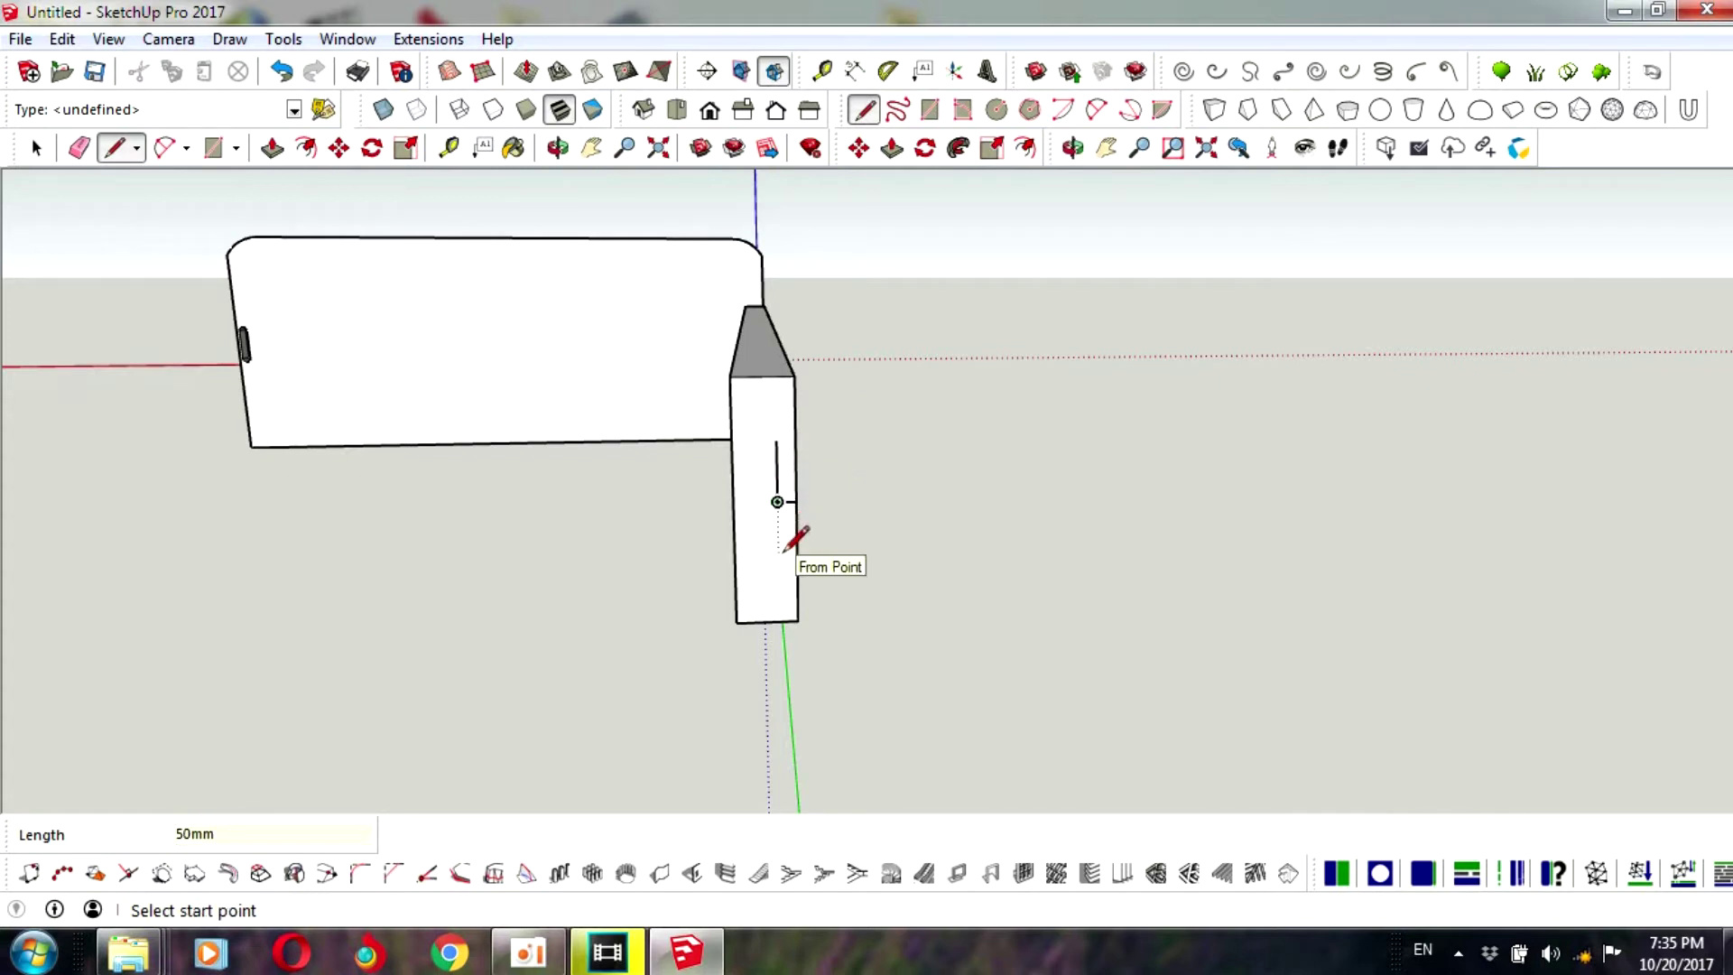
pyautogui.click(779, 552)
pyautogui.write('2')
pyautogui.press('Return')
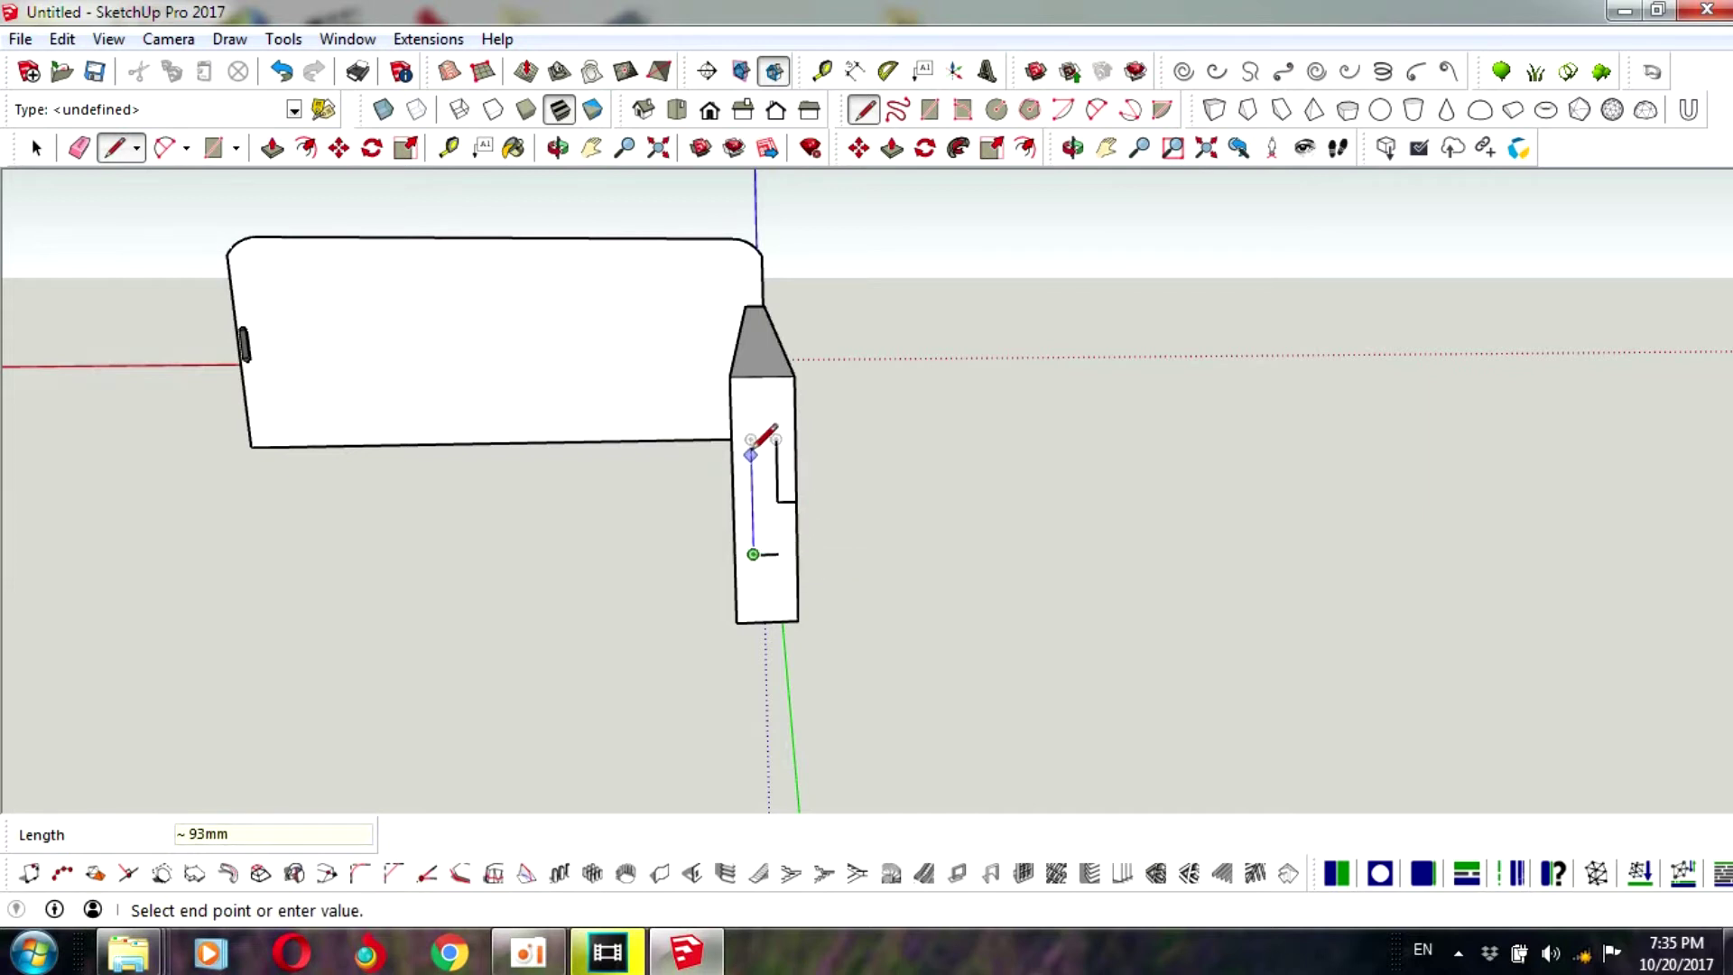
pyautogui.click(778, 501)
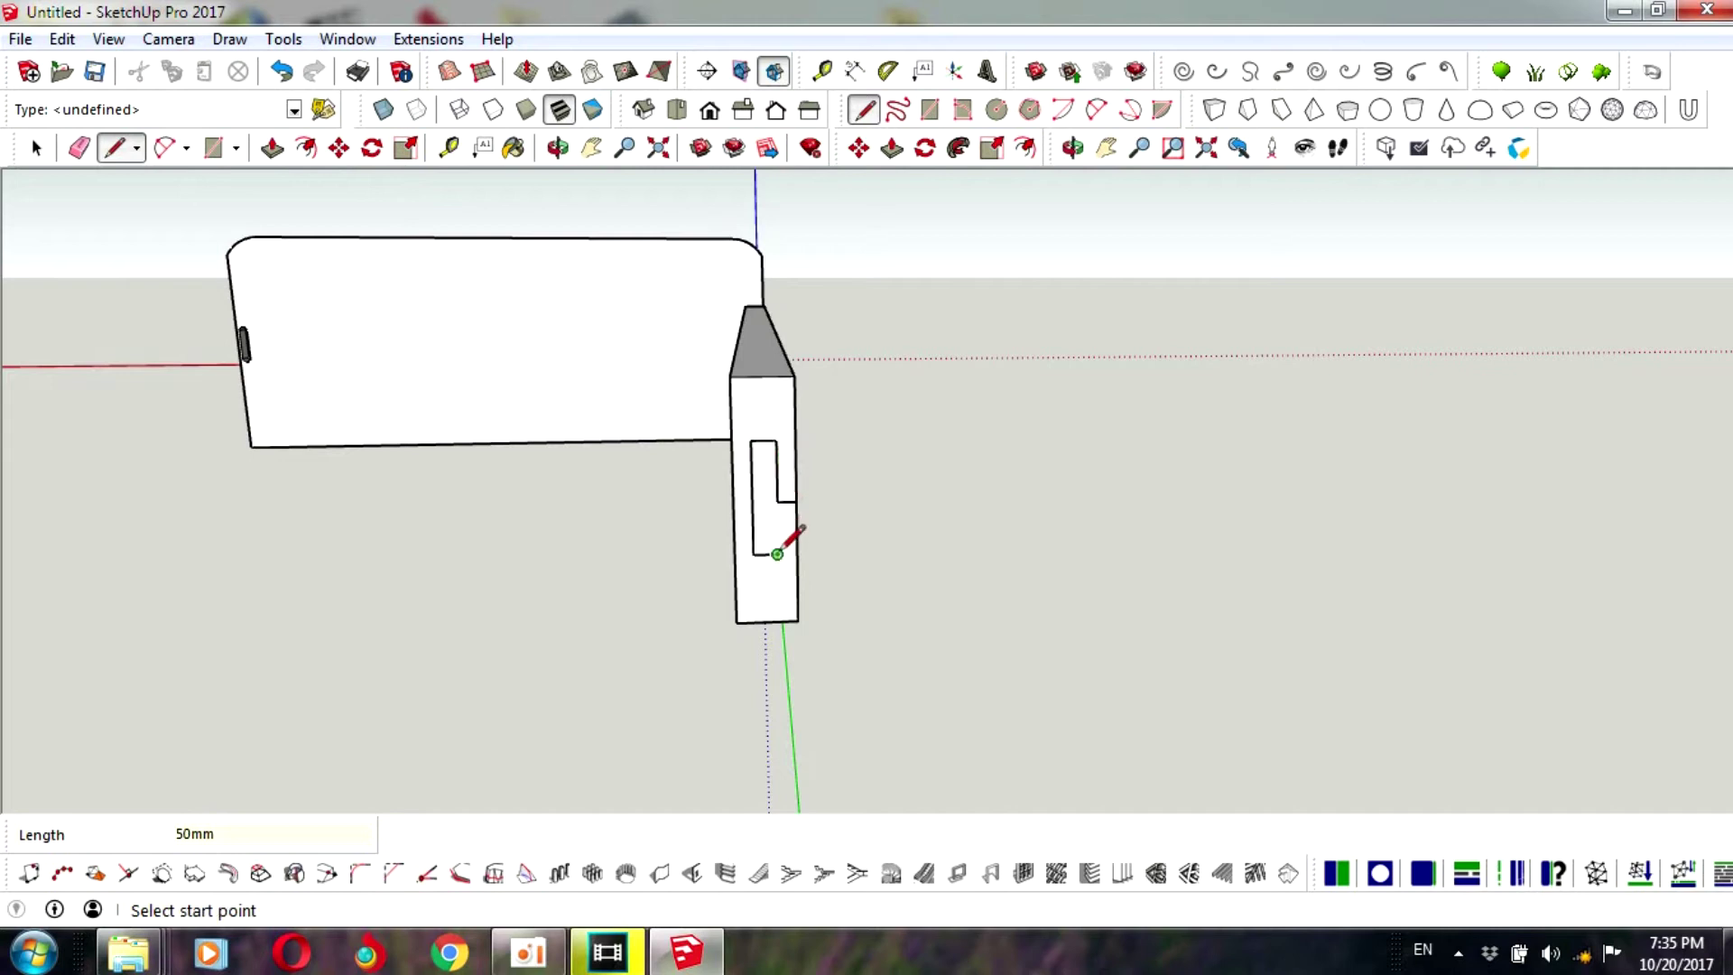
pyautogui.click(780, 505)
pyautogui.scroll(1, 781, 487)
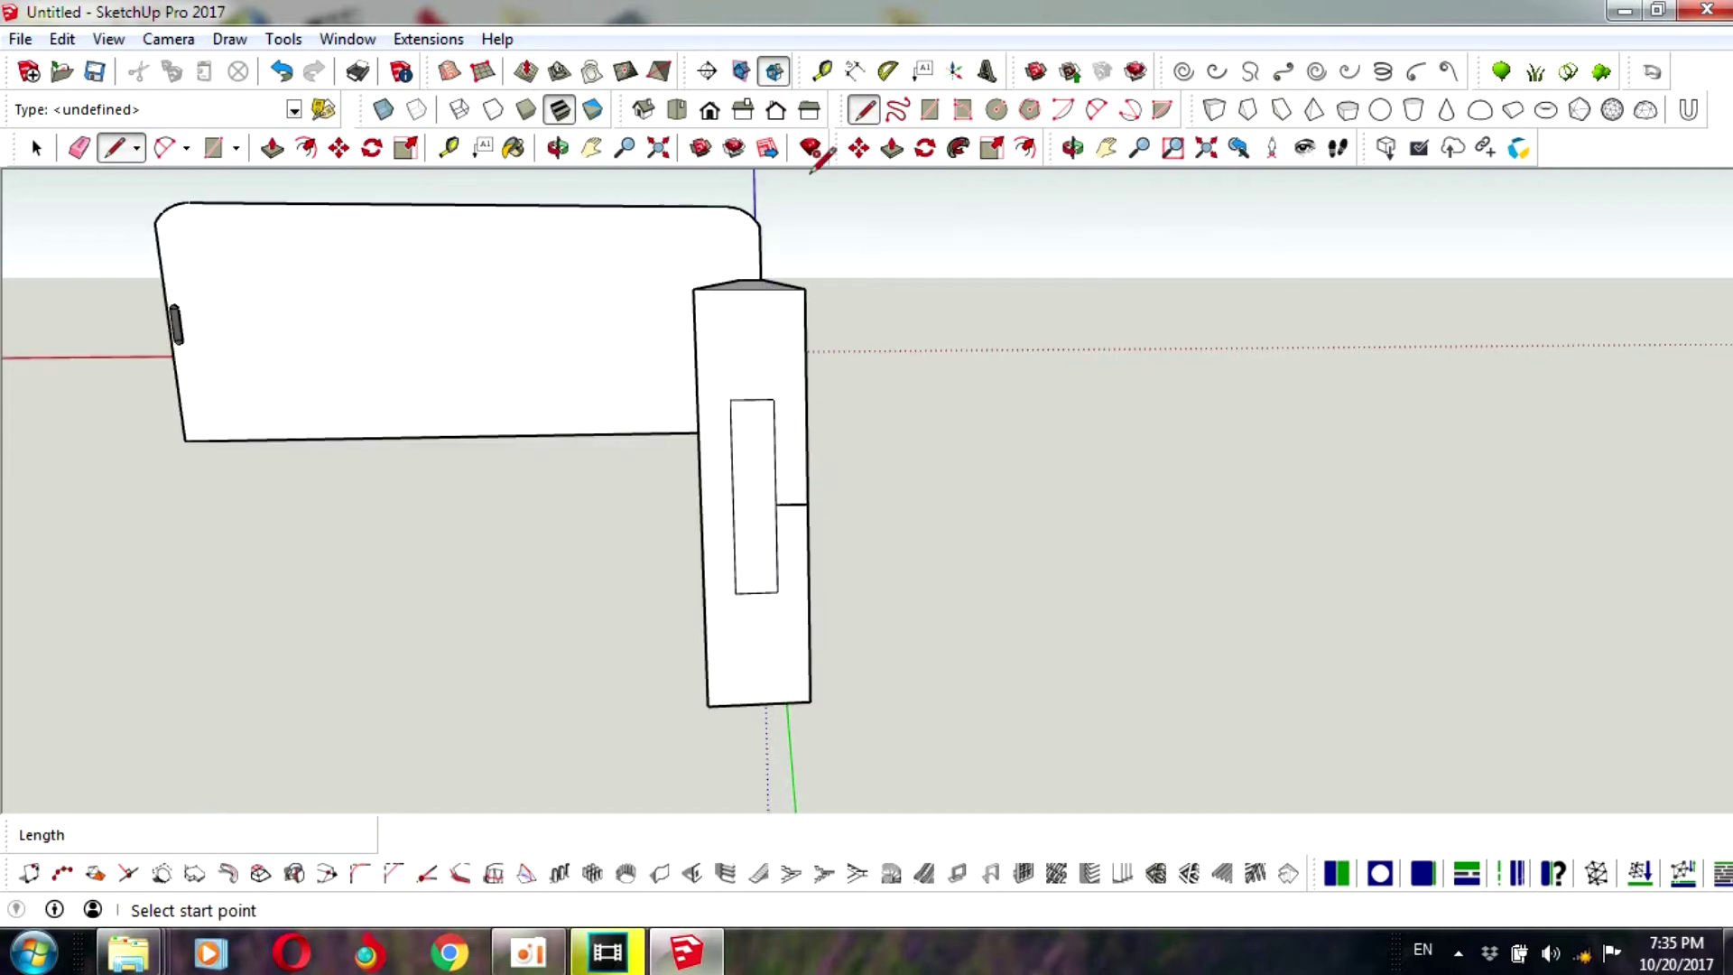
pyautogui.click(1097, 109)
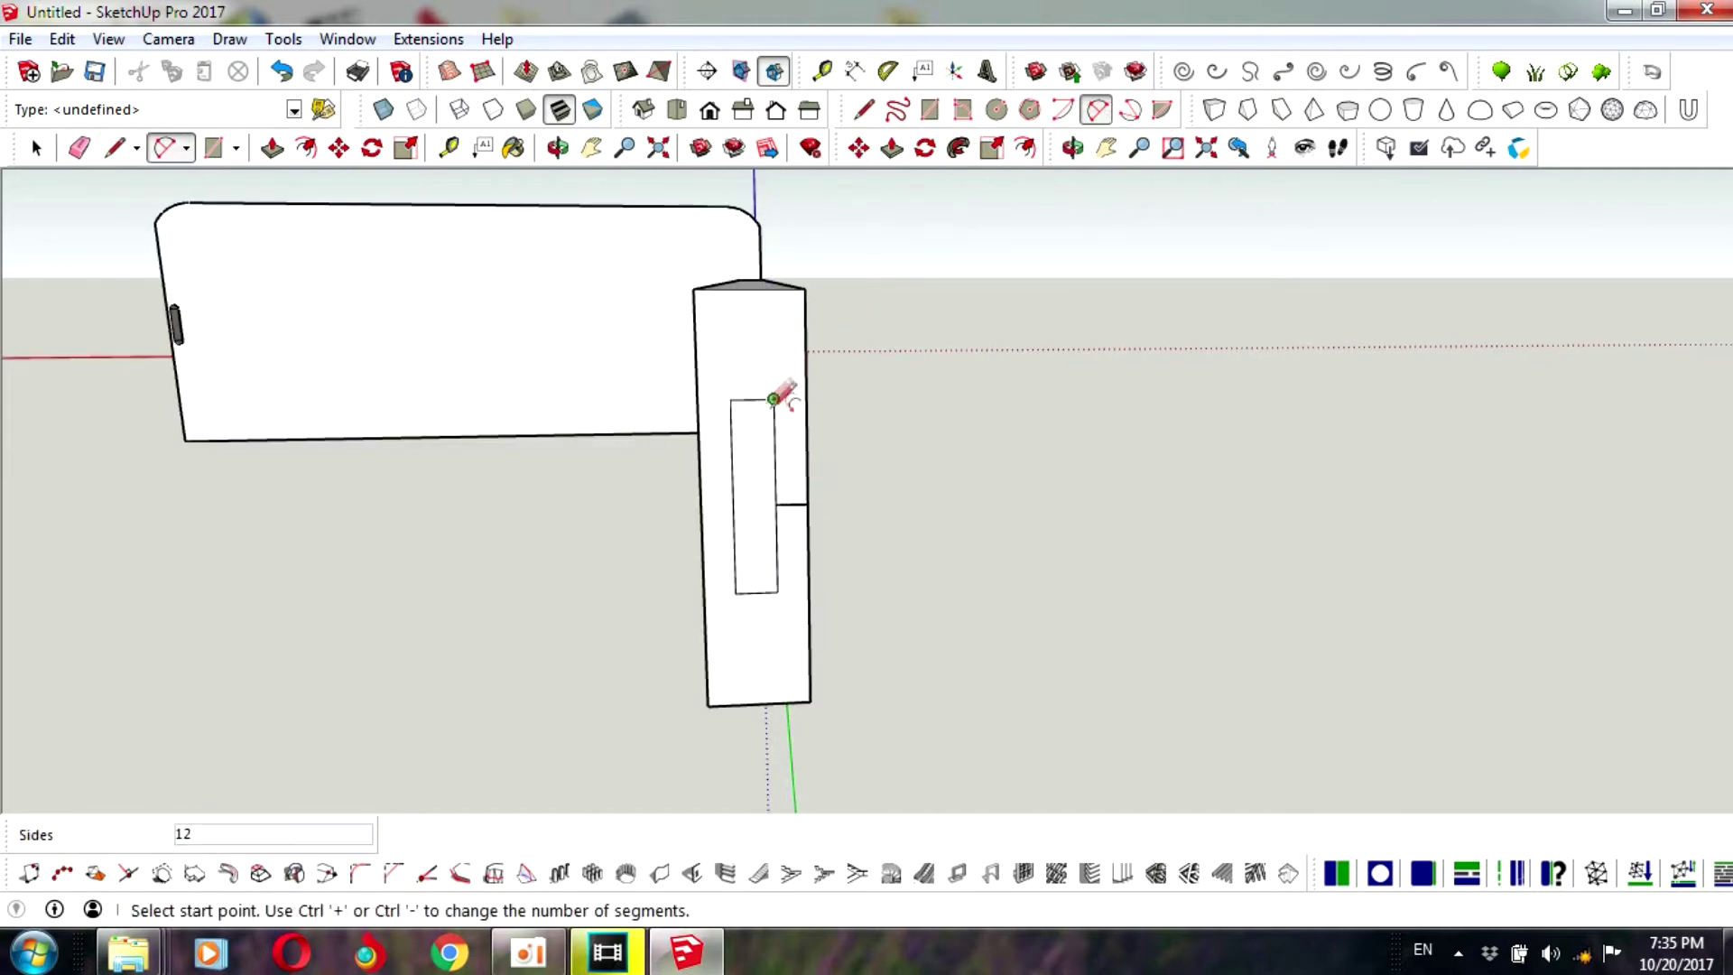
# - Round the tab outline's top end with two-point arcs at its top-right and top-left corners
pyautogui.scroll(1, 774, 398)
pyautogui.click(745, 391)
pyautogui.click(774, 417)
pyautogui.scroll(2, 774, 420)
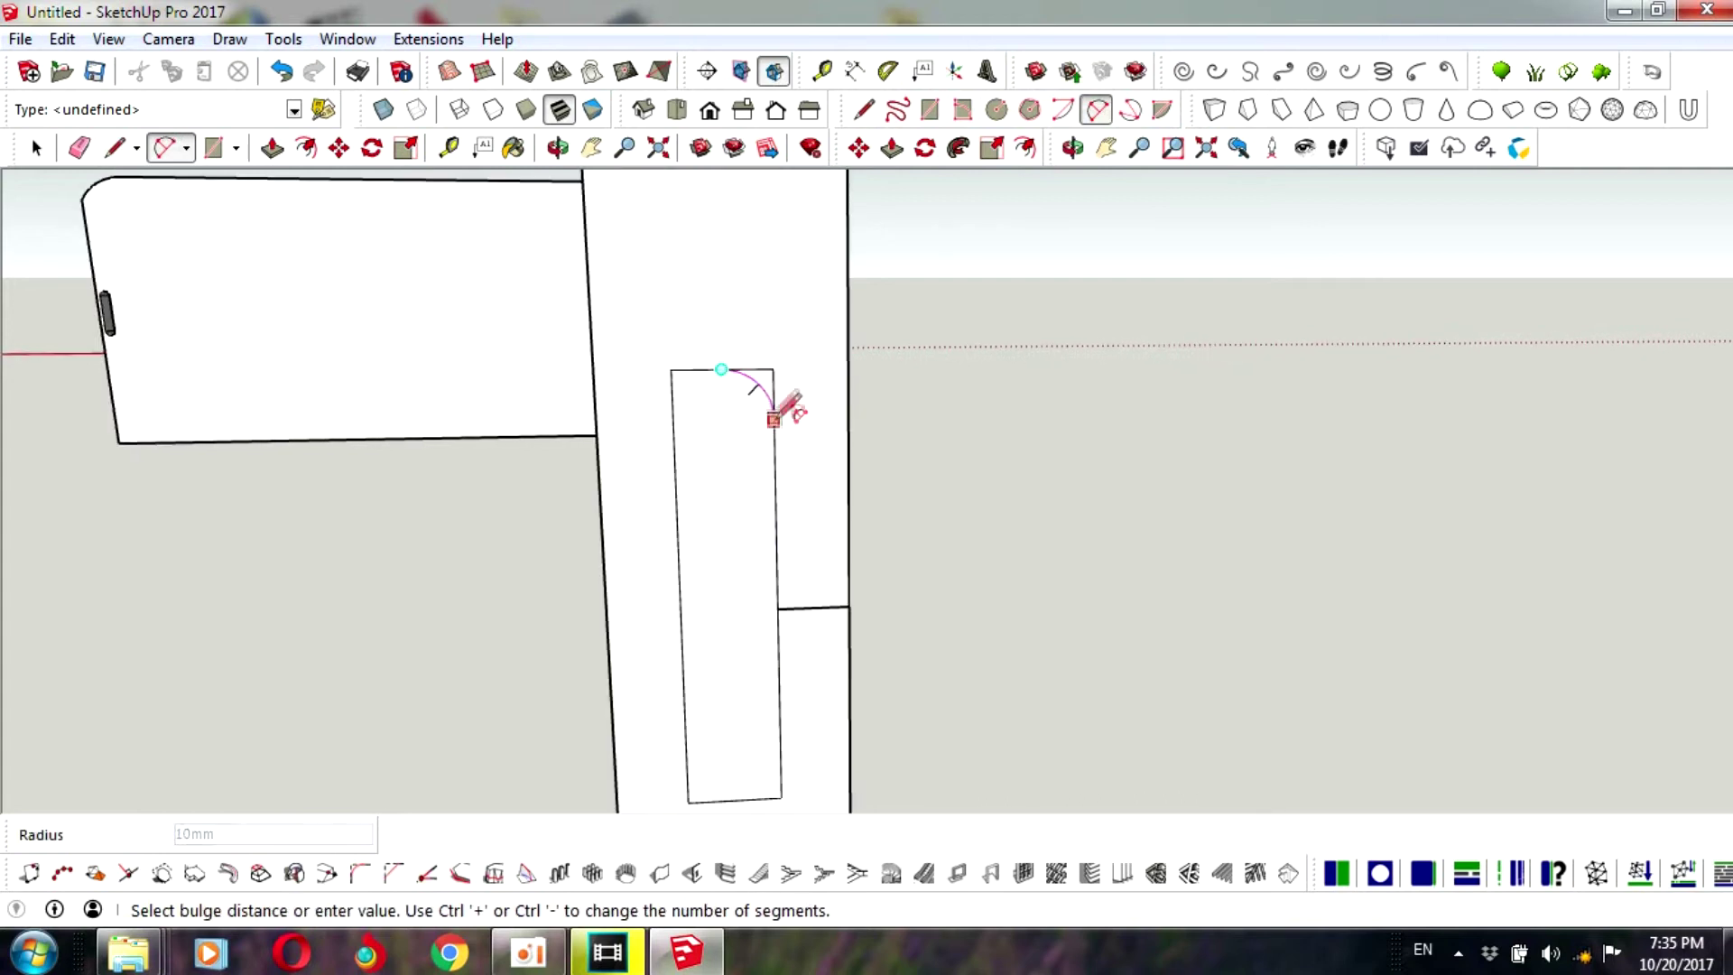
pyautogui.click(774, 384)
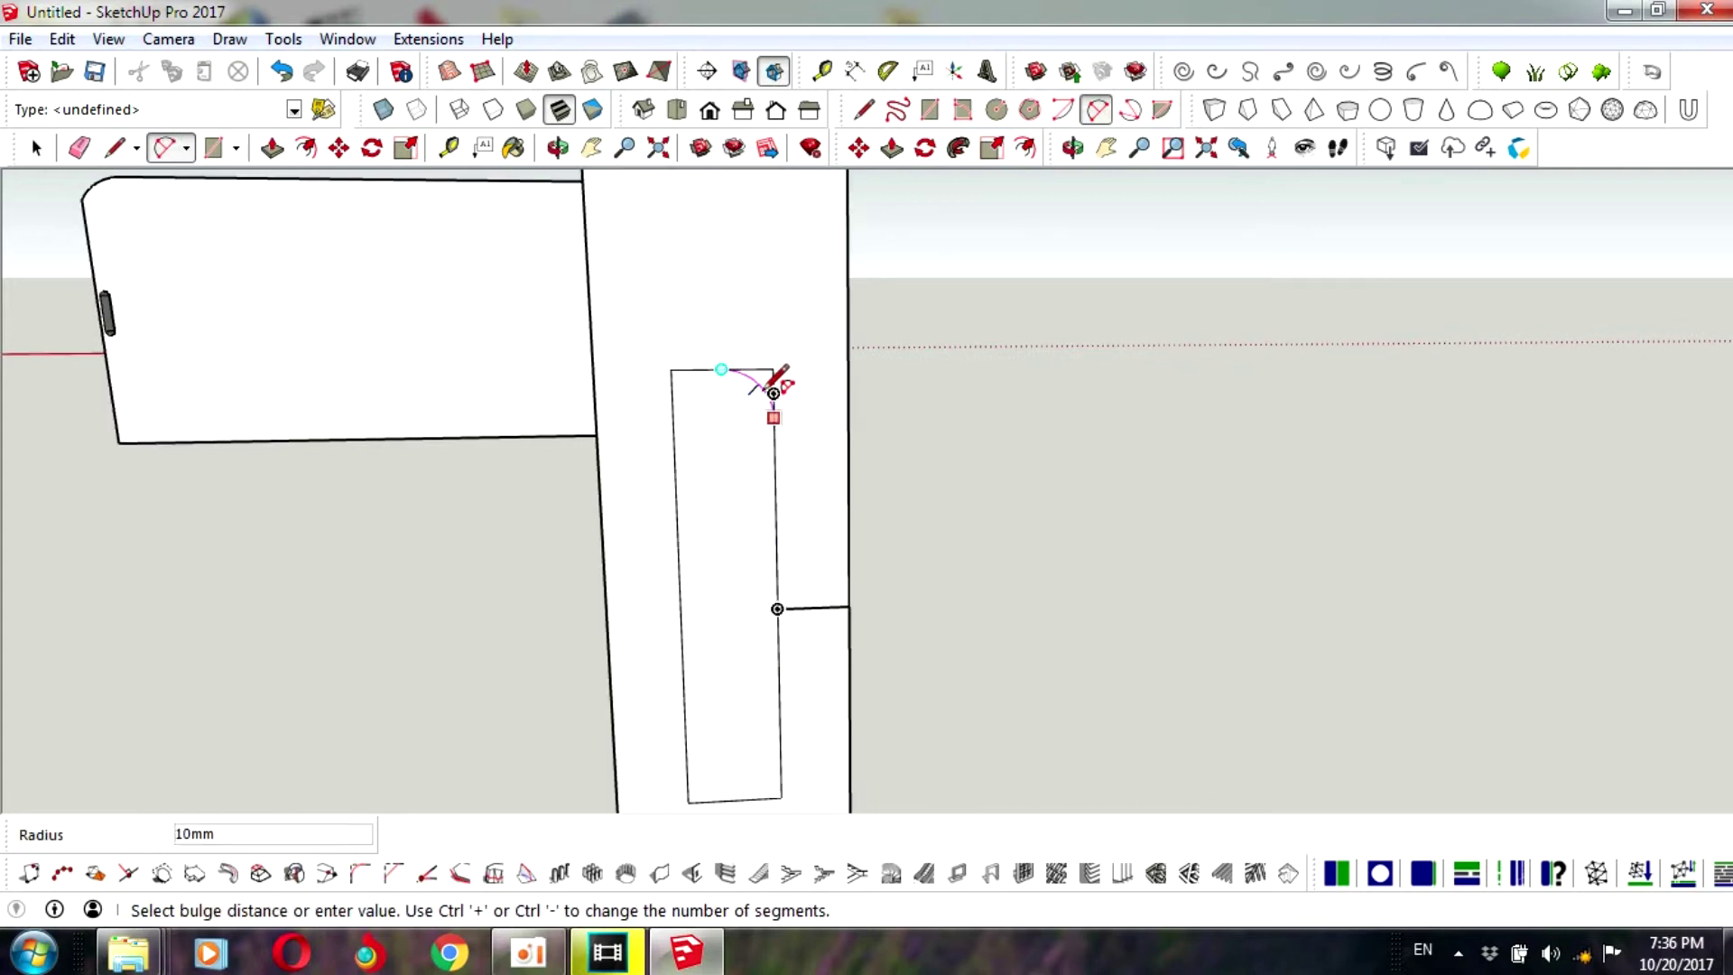
pyautogui.click(729, 370)
pyautogui.click(672, 424)
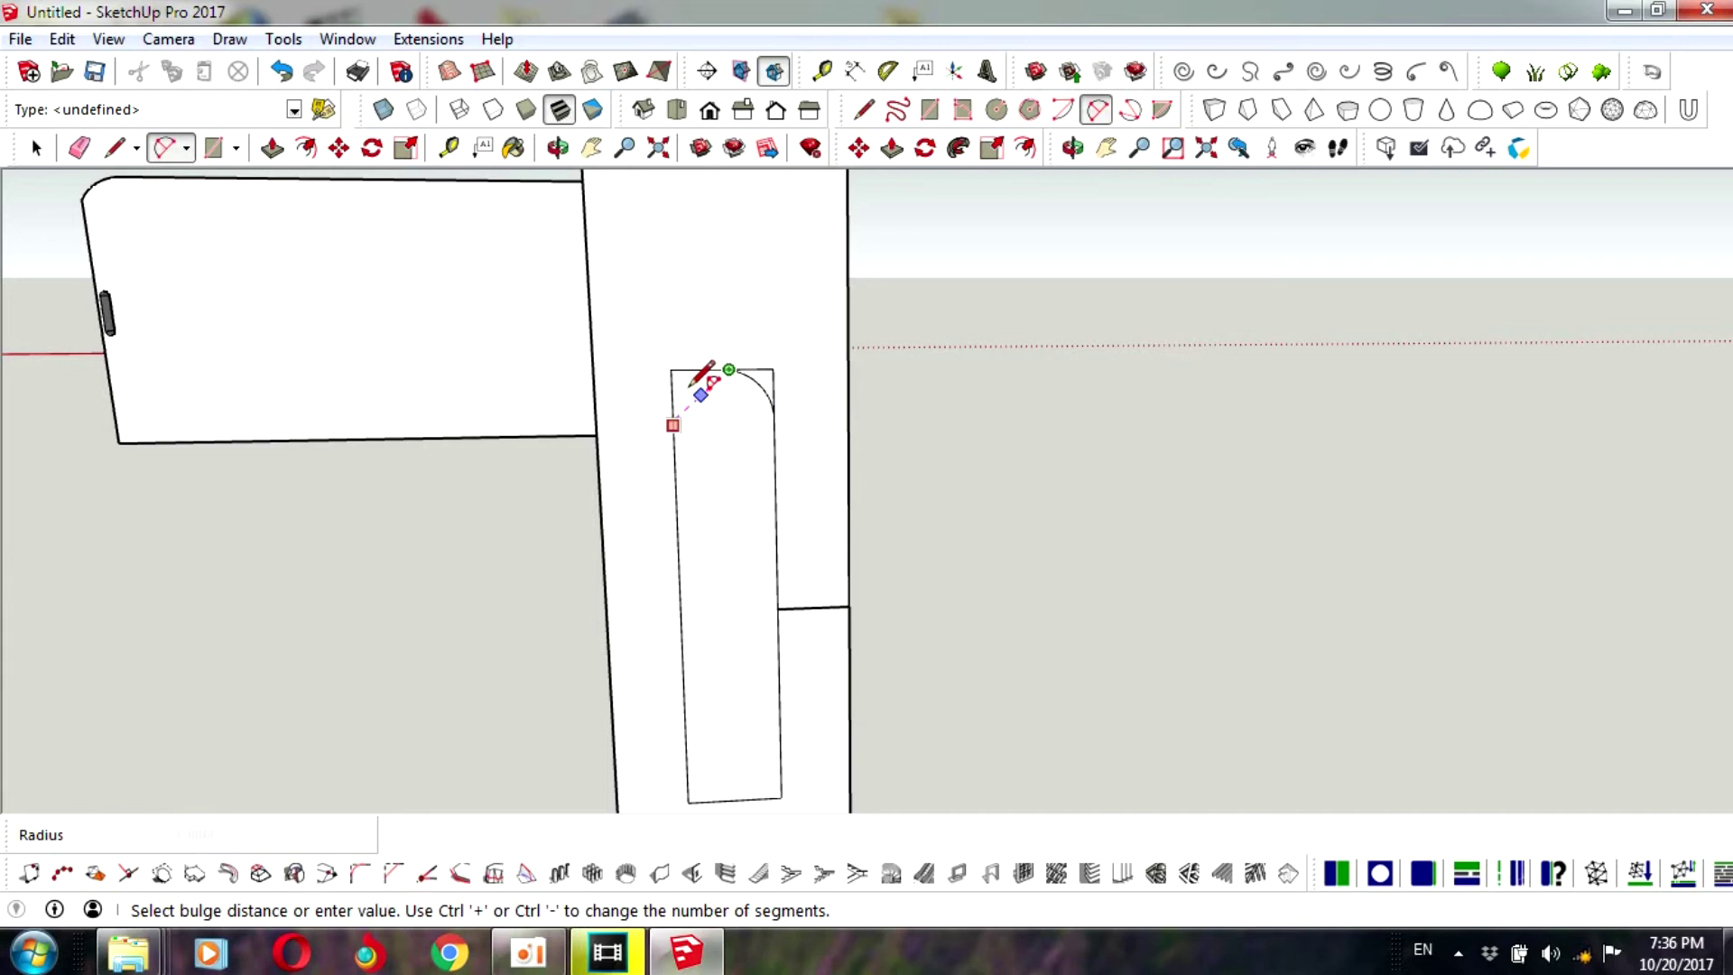
pyautogui.click(700, 379)
pyautogui.click(36, 147)
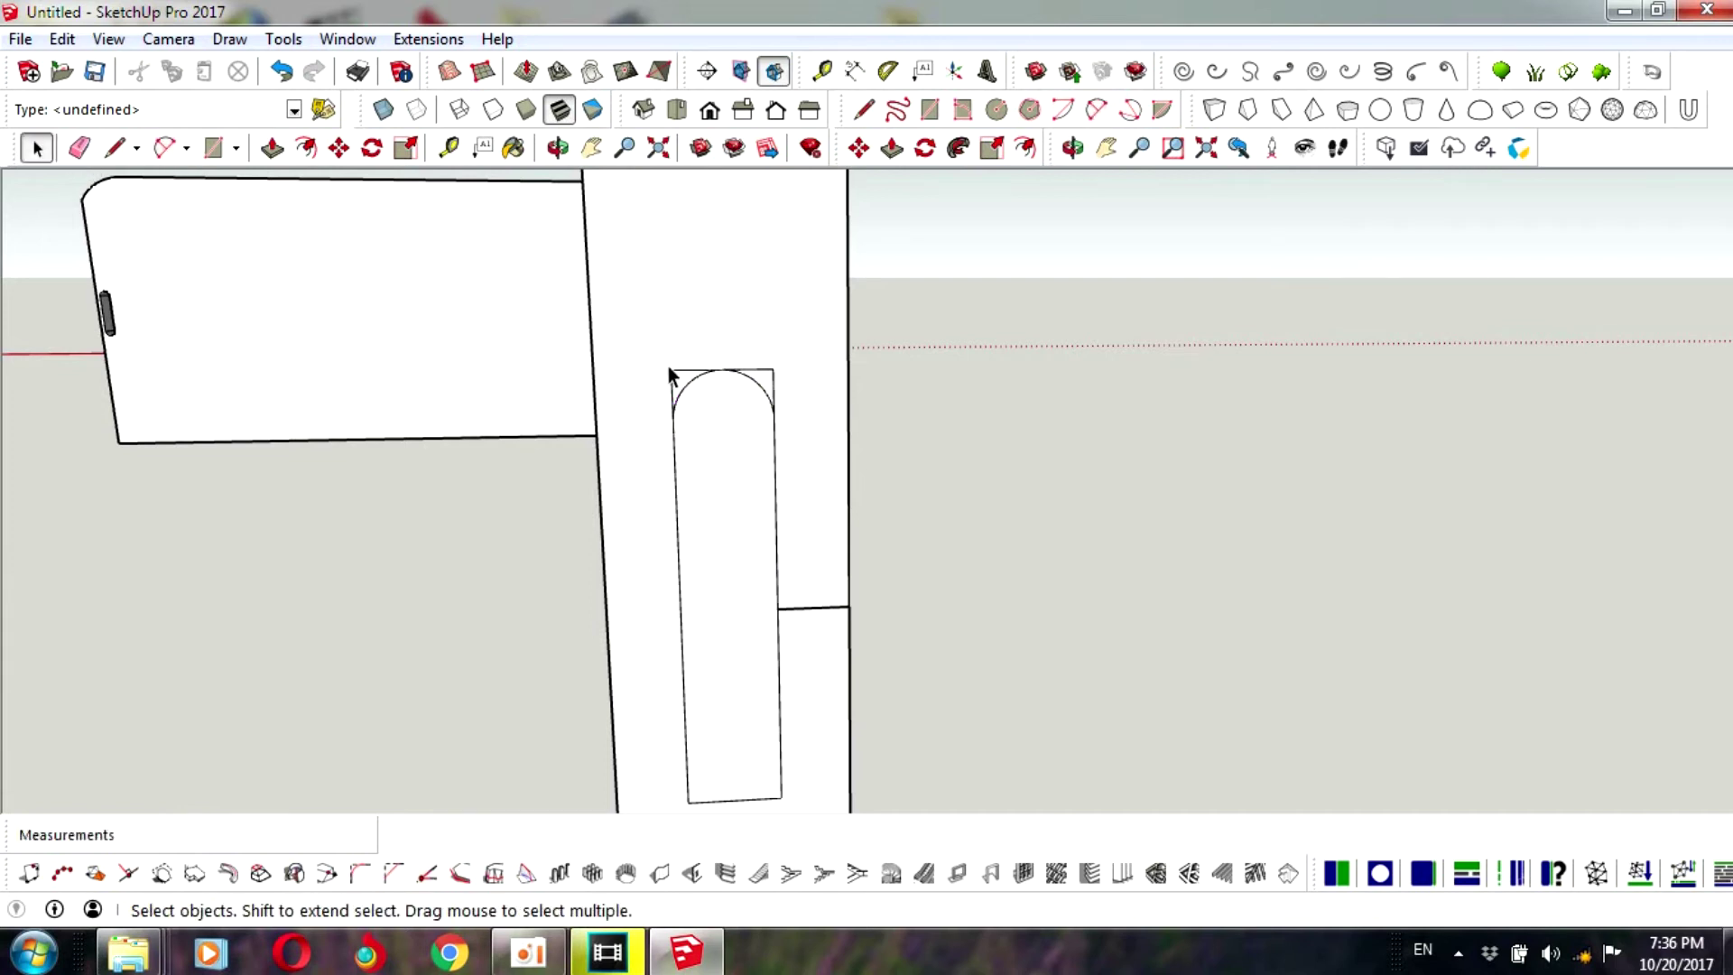
pyautogui.scroll(2, 670, 379)
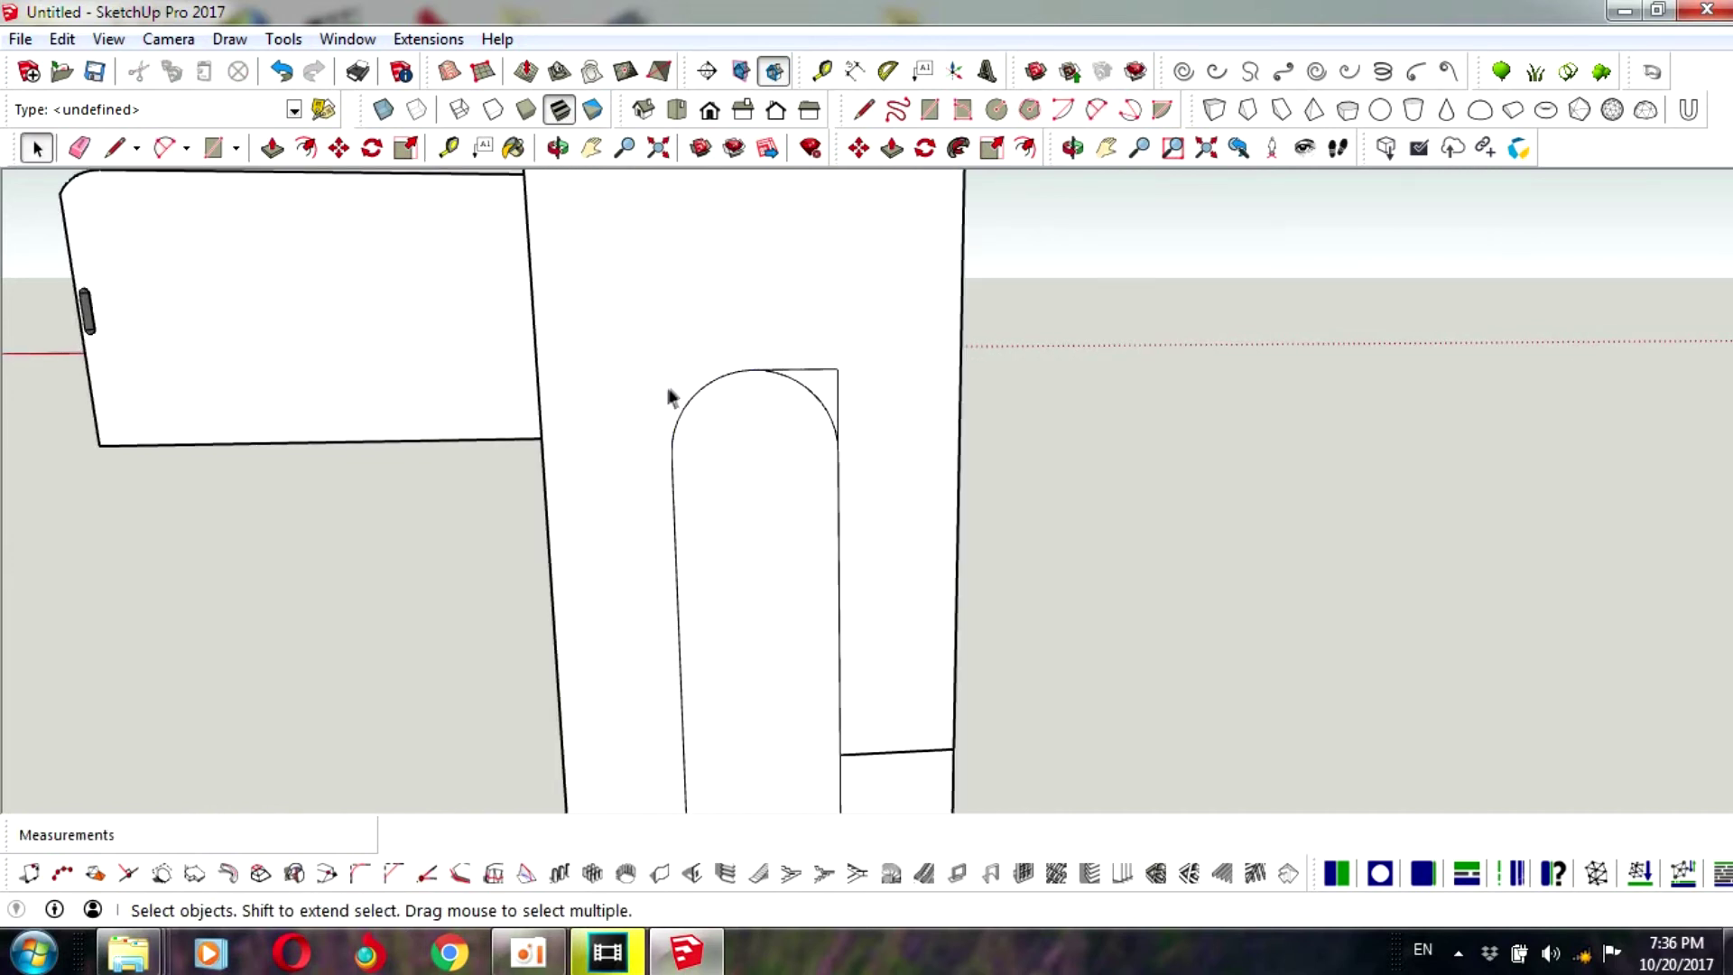
pyautogui.scroll(-2, 838, 391)
pyautogui.scroll(-2, 816, 623)
pyautogui.scroll(3, 815, 607)
pyautogui.scroll(-2, 837, 585)
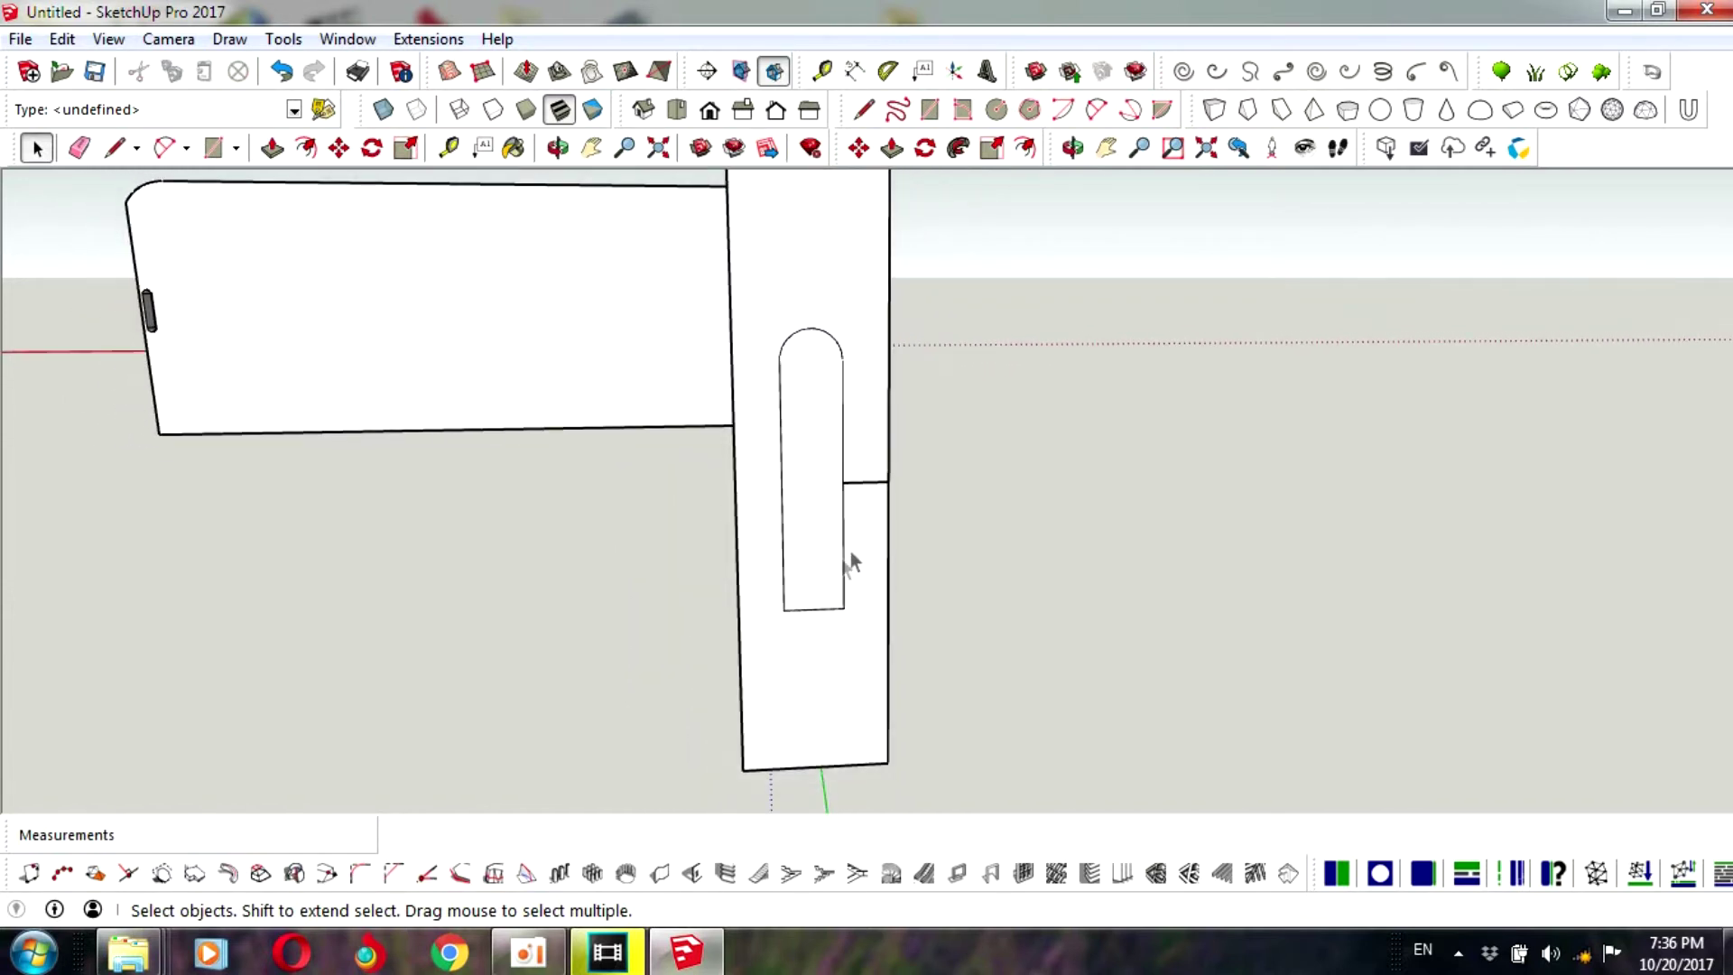
# - Draw arcs on the two bottom corners, then undo them because they came out uneven
pyautogui.click(1095, 109)
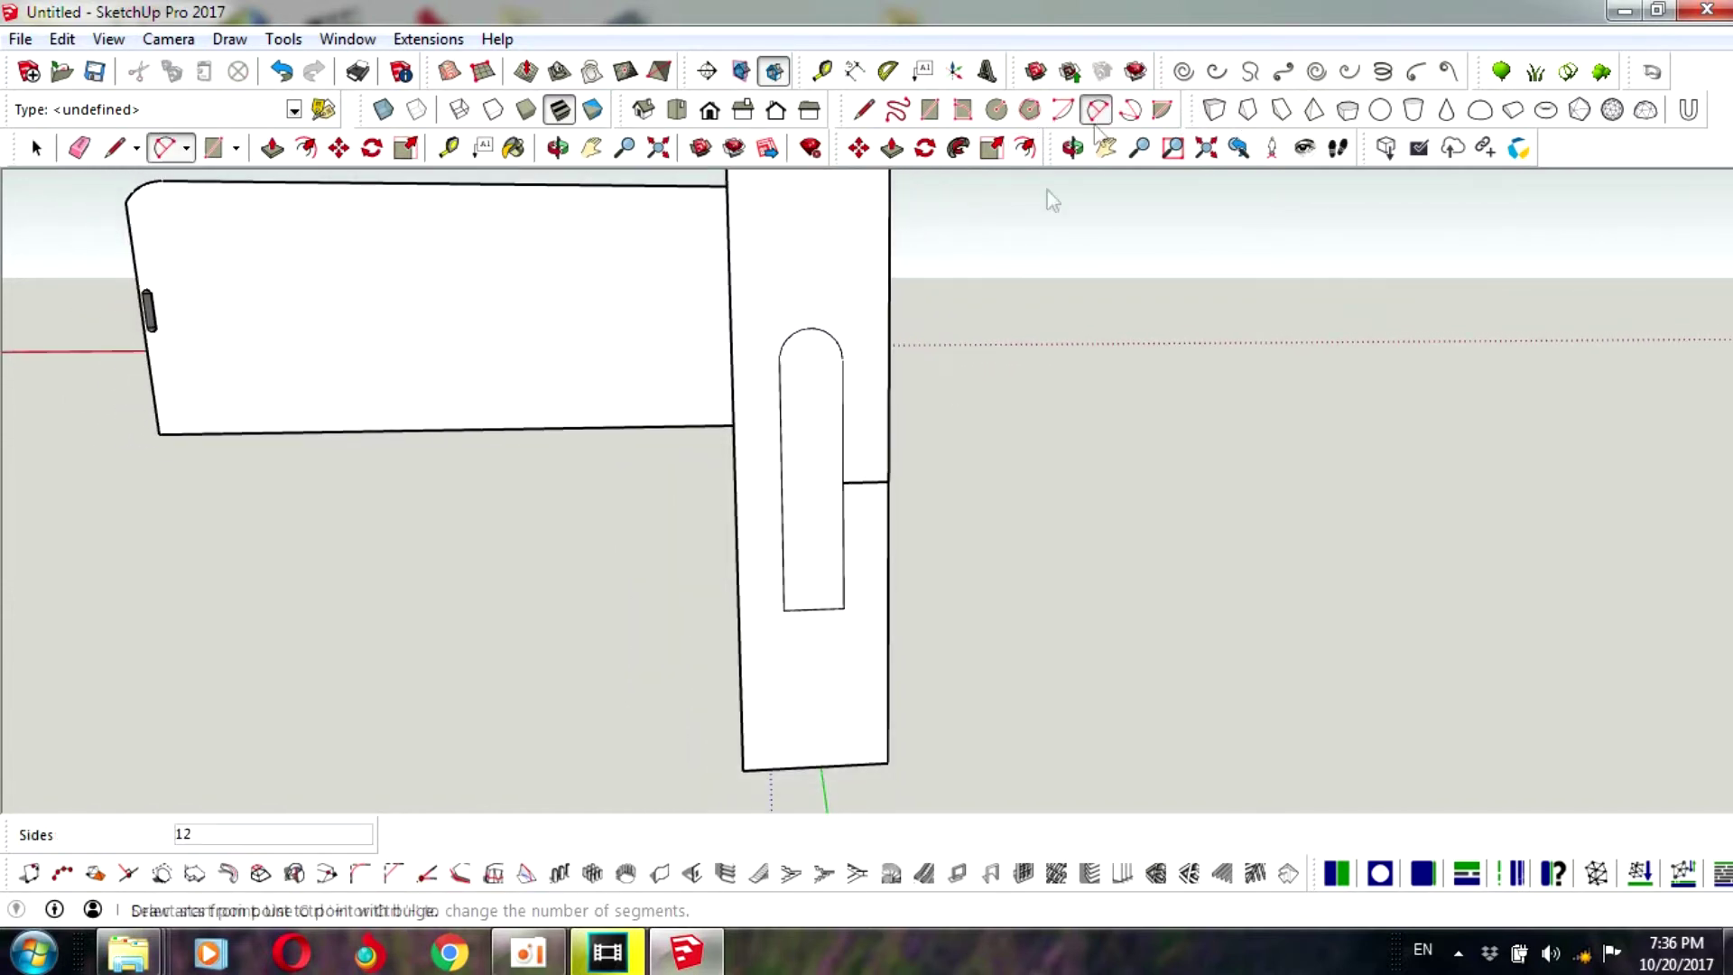
pyautogui.scroll(1, 819, 604)
pyautogui.scroll(1, 817, 609)
pyautogui.click(817, 610)
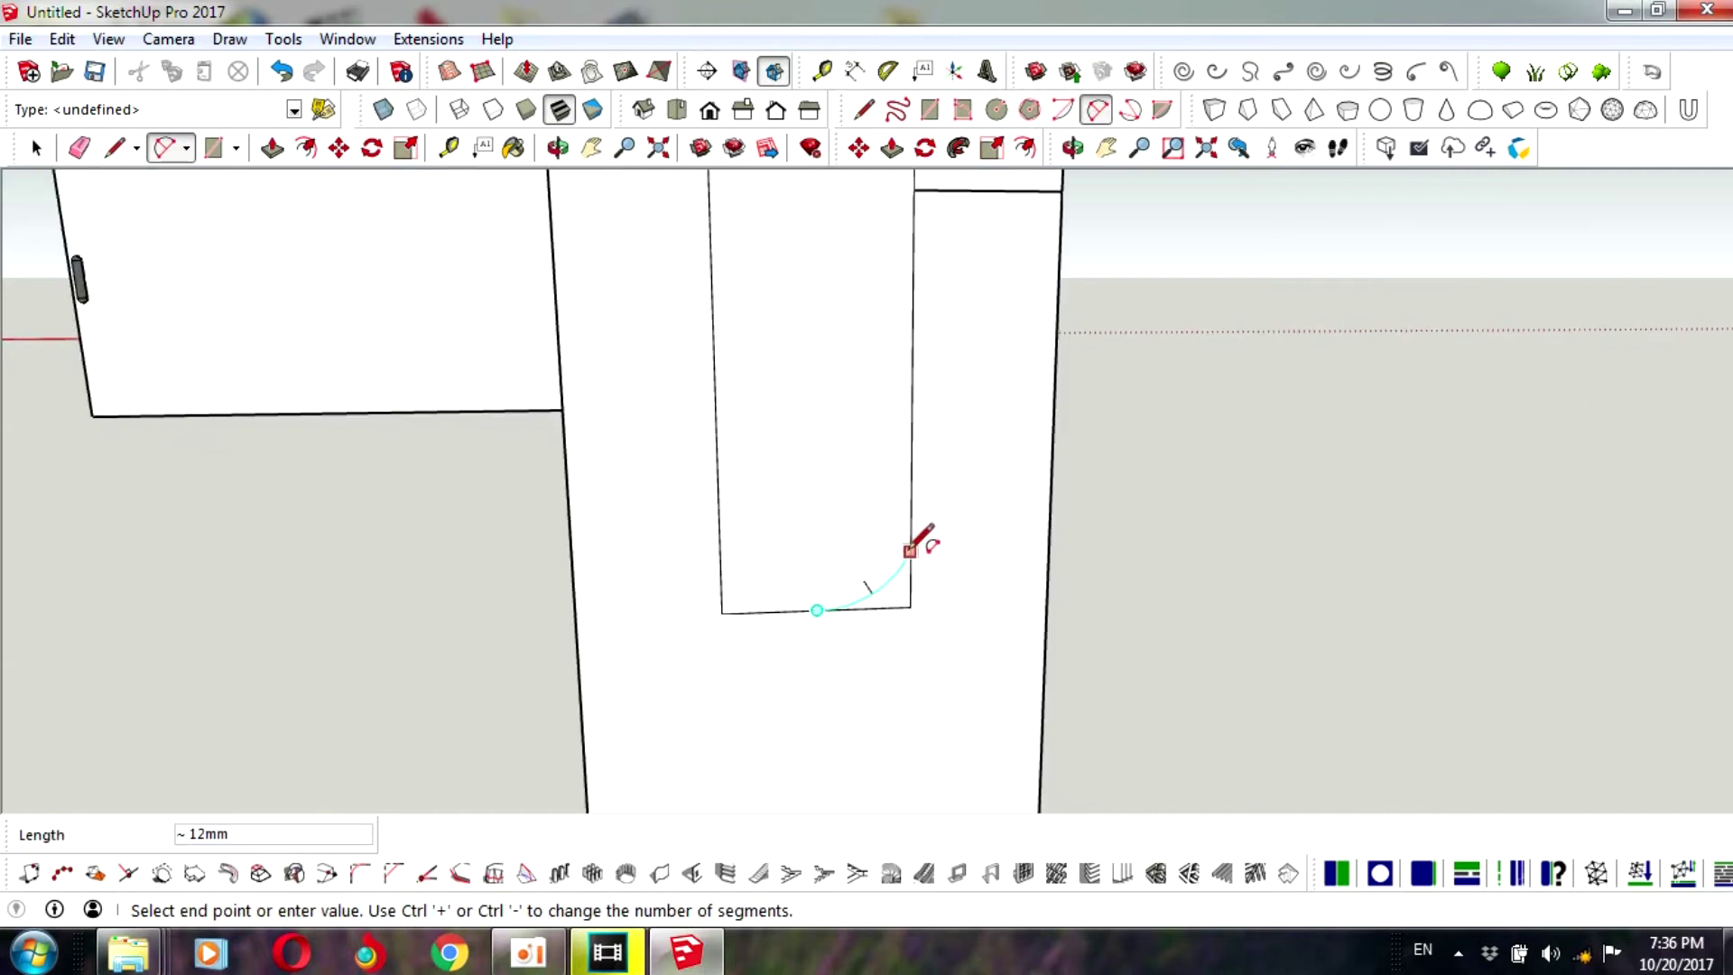
pyautogui.click(910, 530)
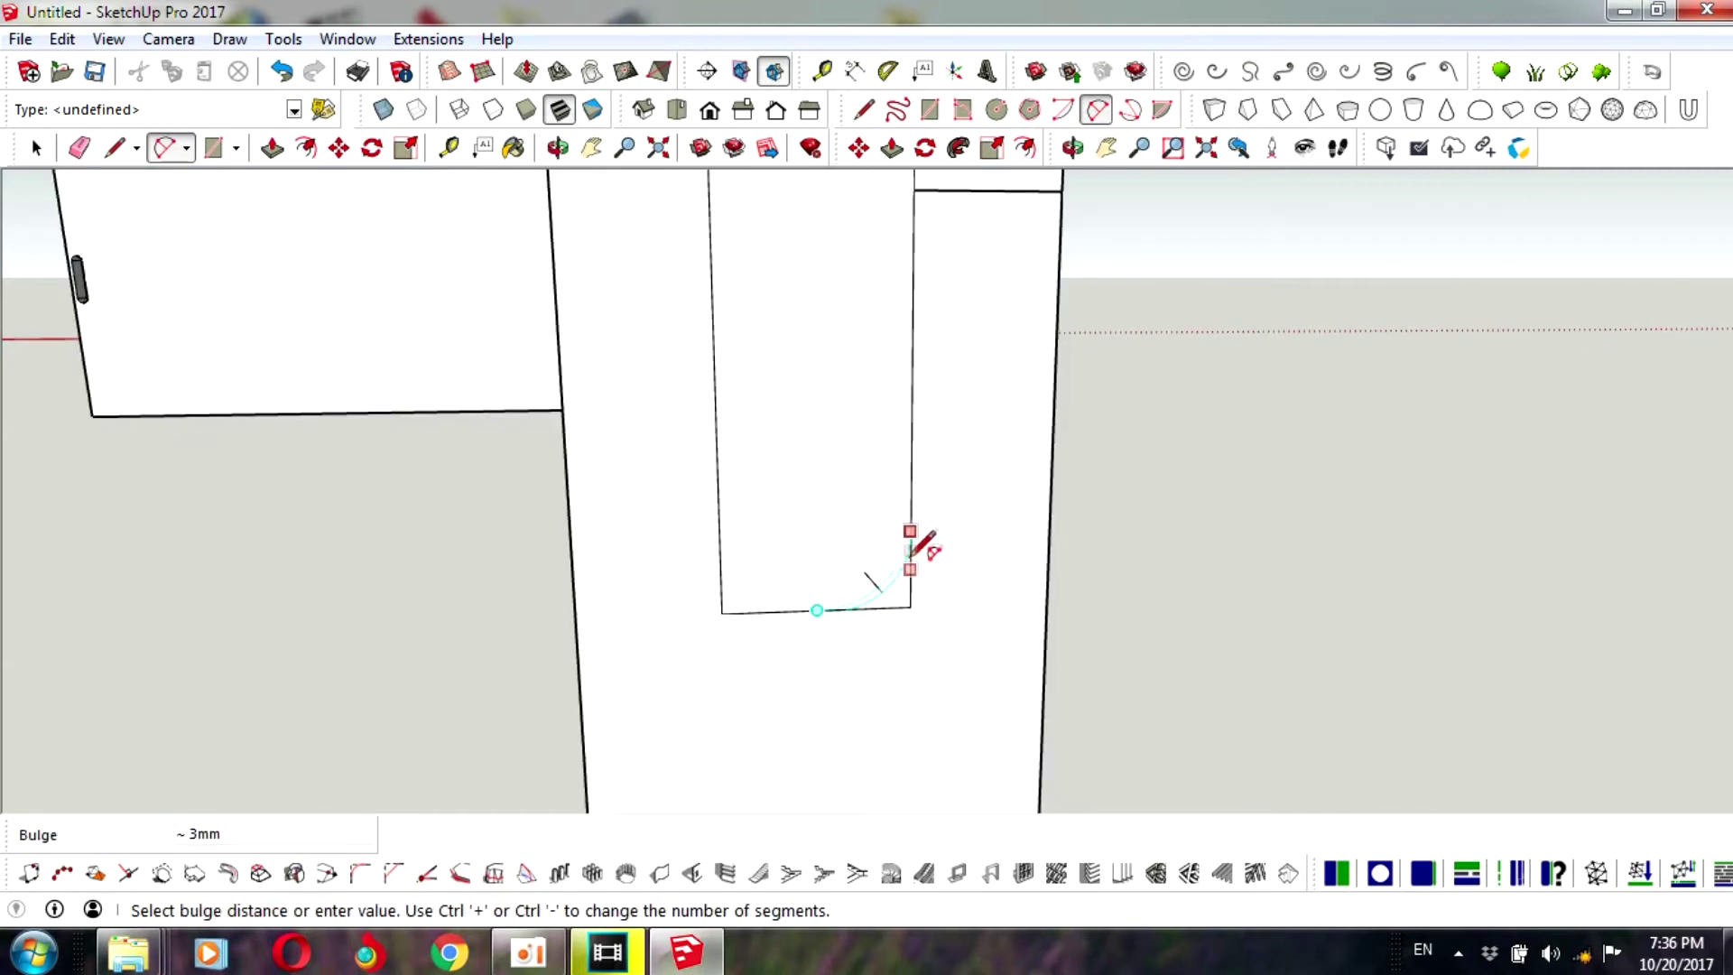
pyautogui.click(911, 553)
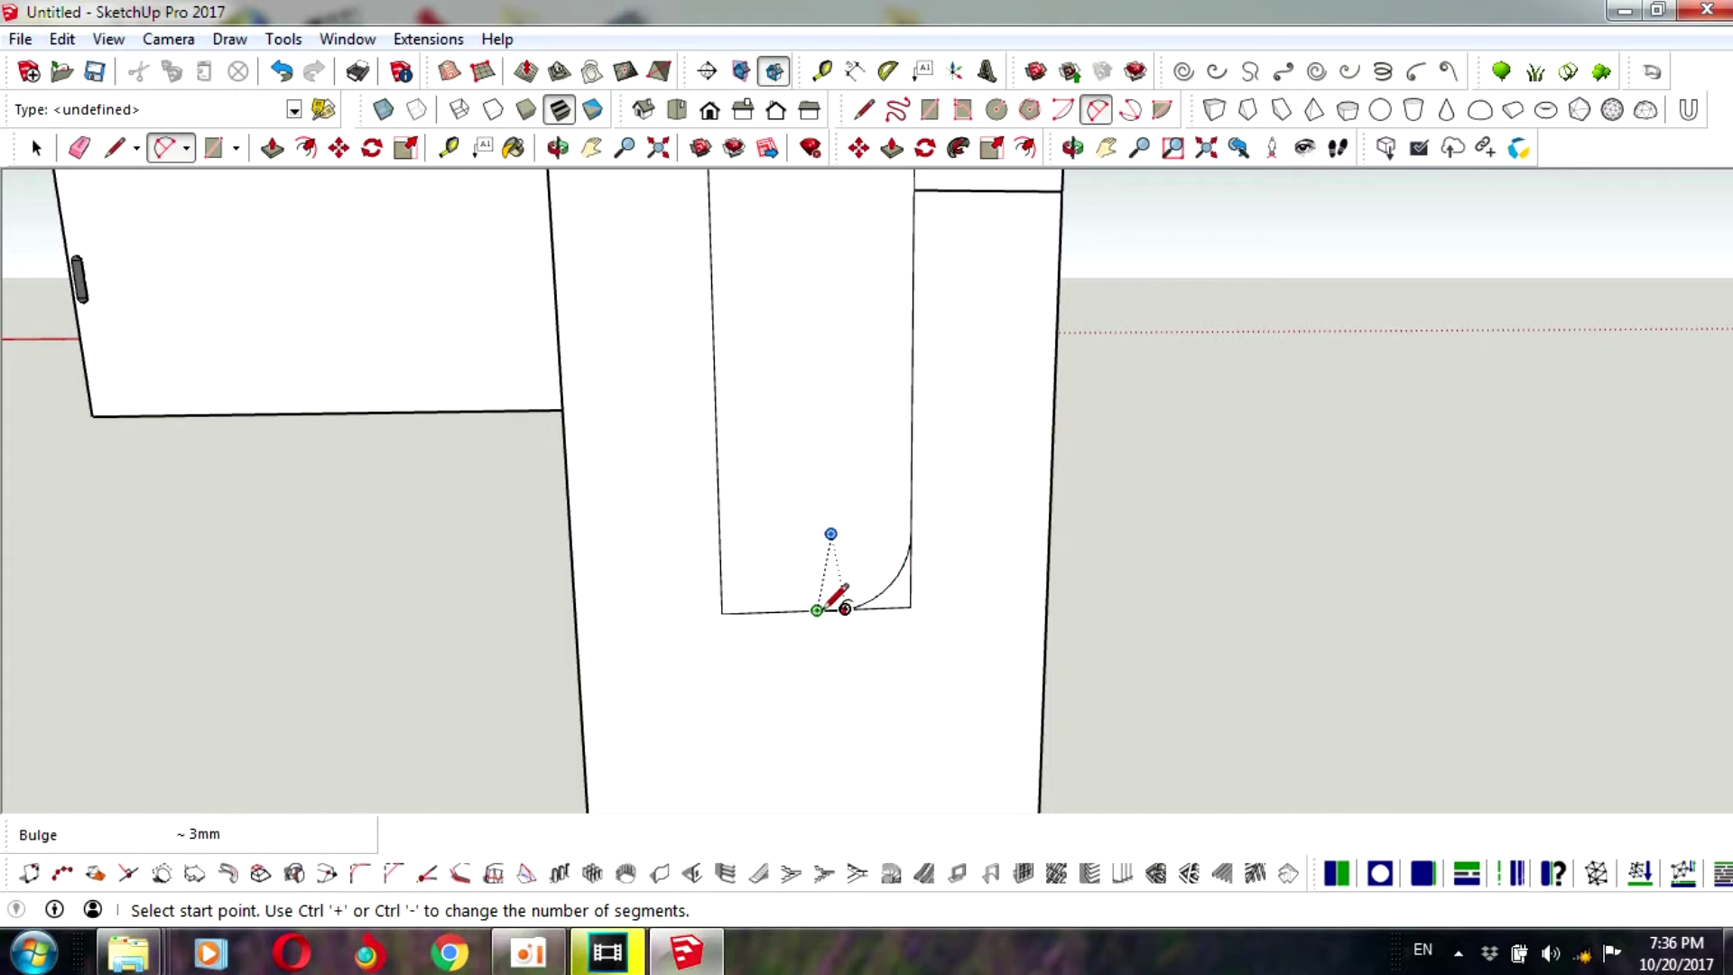
pyautogui.click(817, 610)
pyautogui.click(719, 535)
pyautogui.scroll(2, 760, 569)
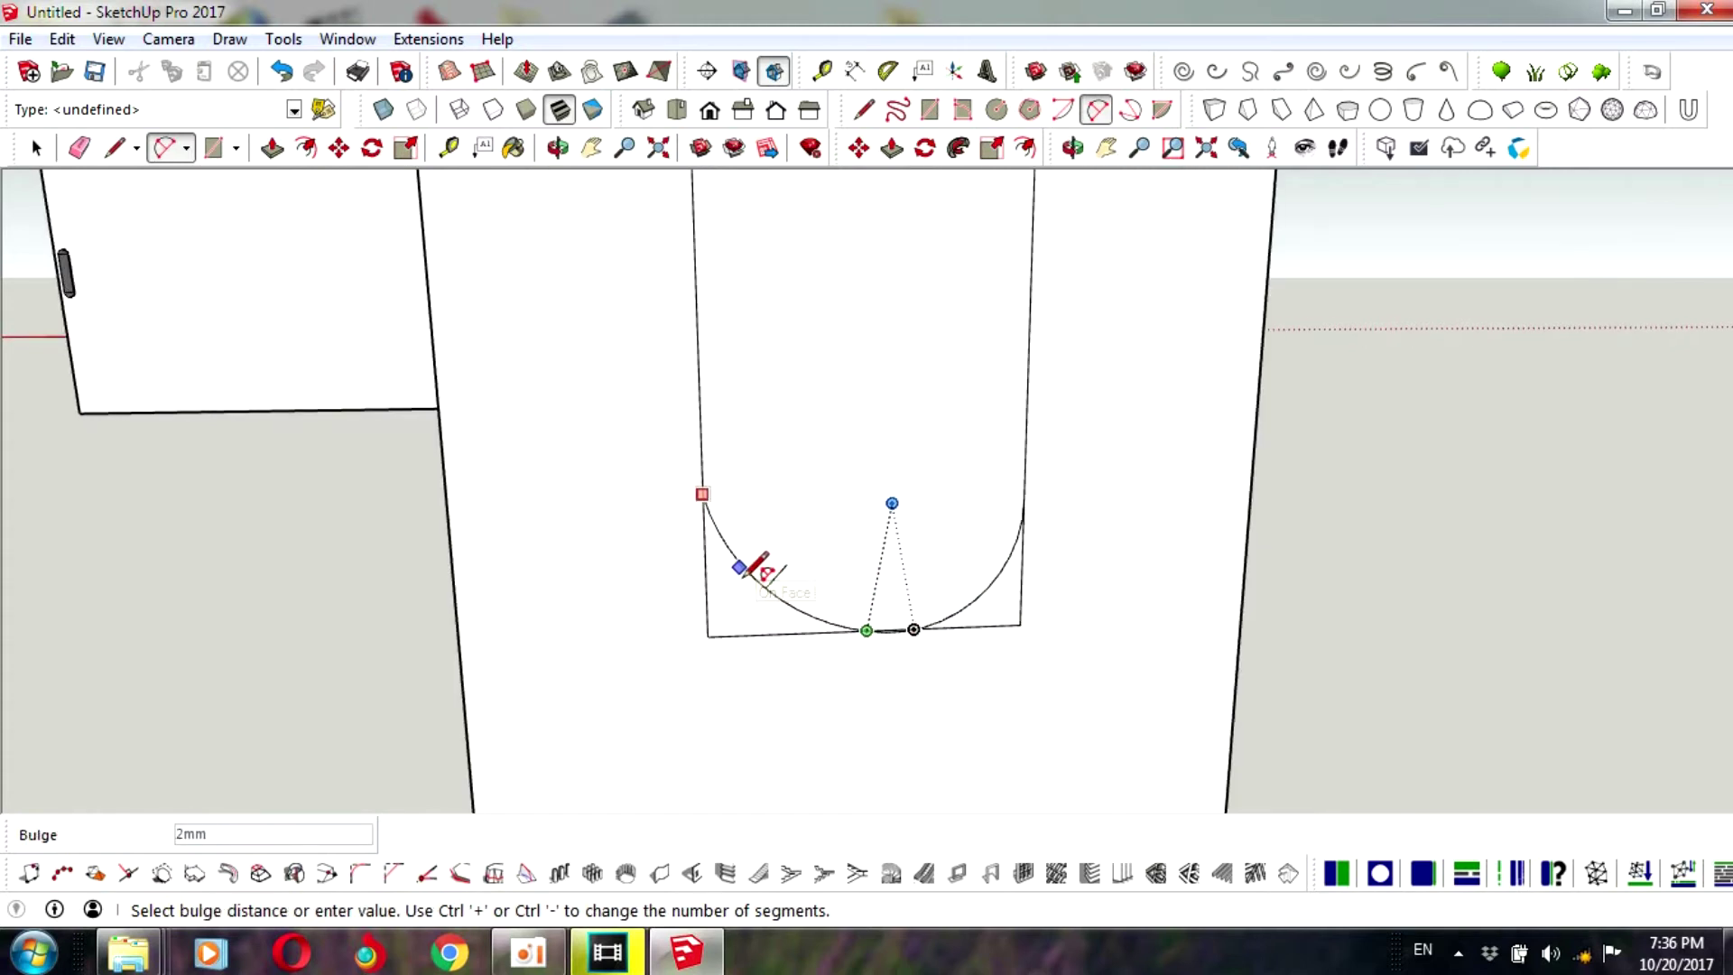
pyautogui.click(751, 573)
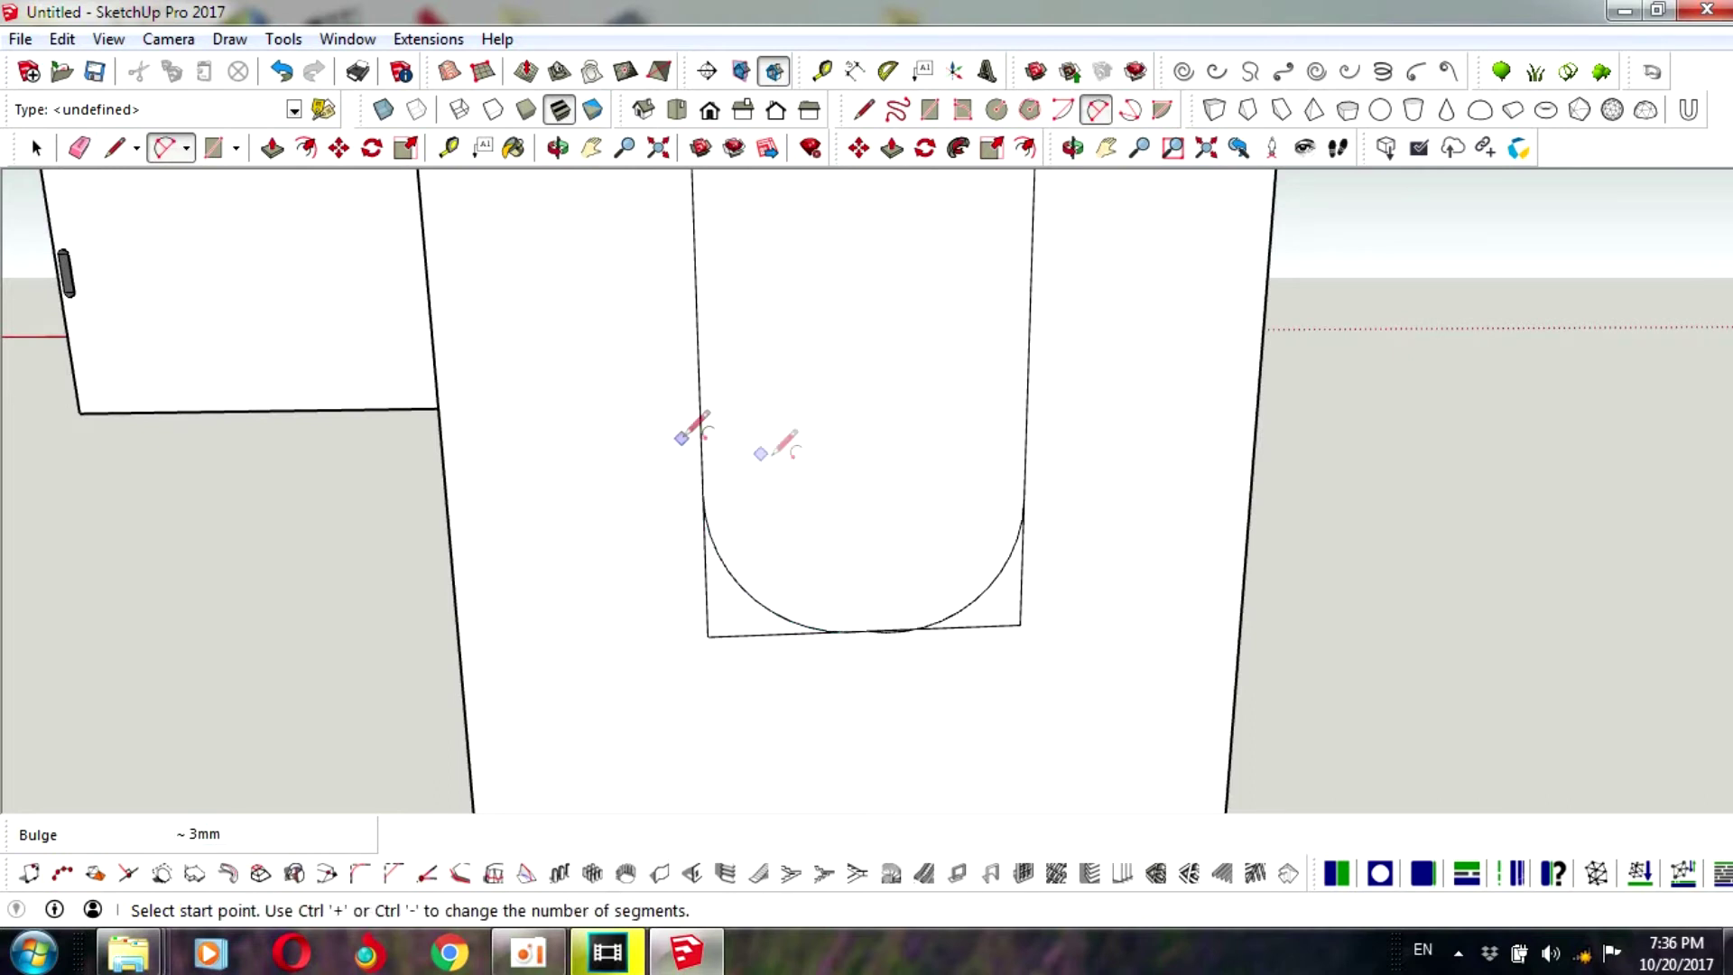
pyautogui.hotkey('ctrl', 'z')
pyautogui.hotkey('ctrl', 'z')
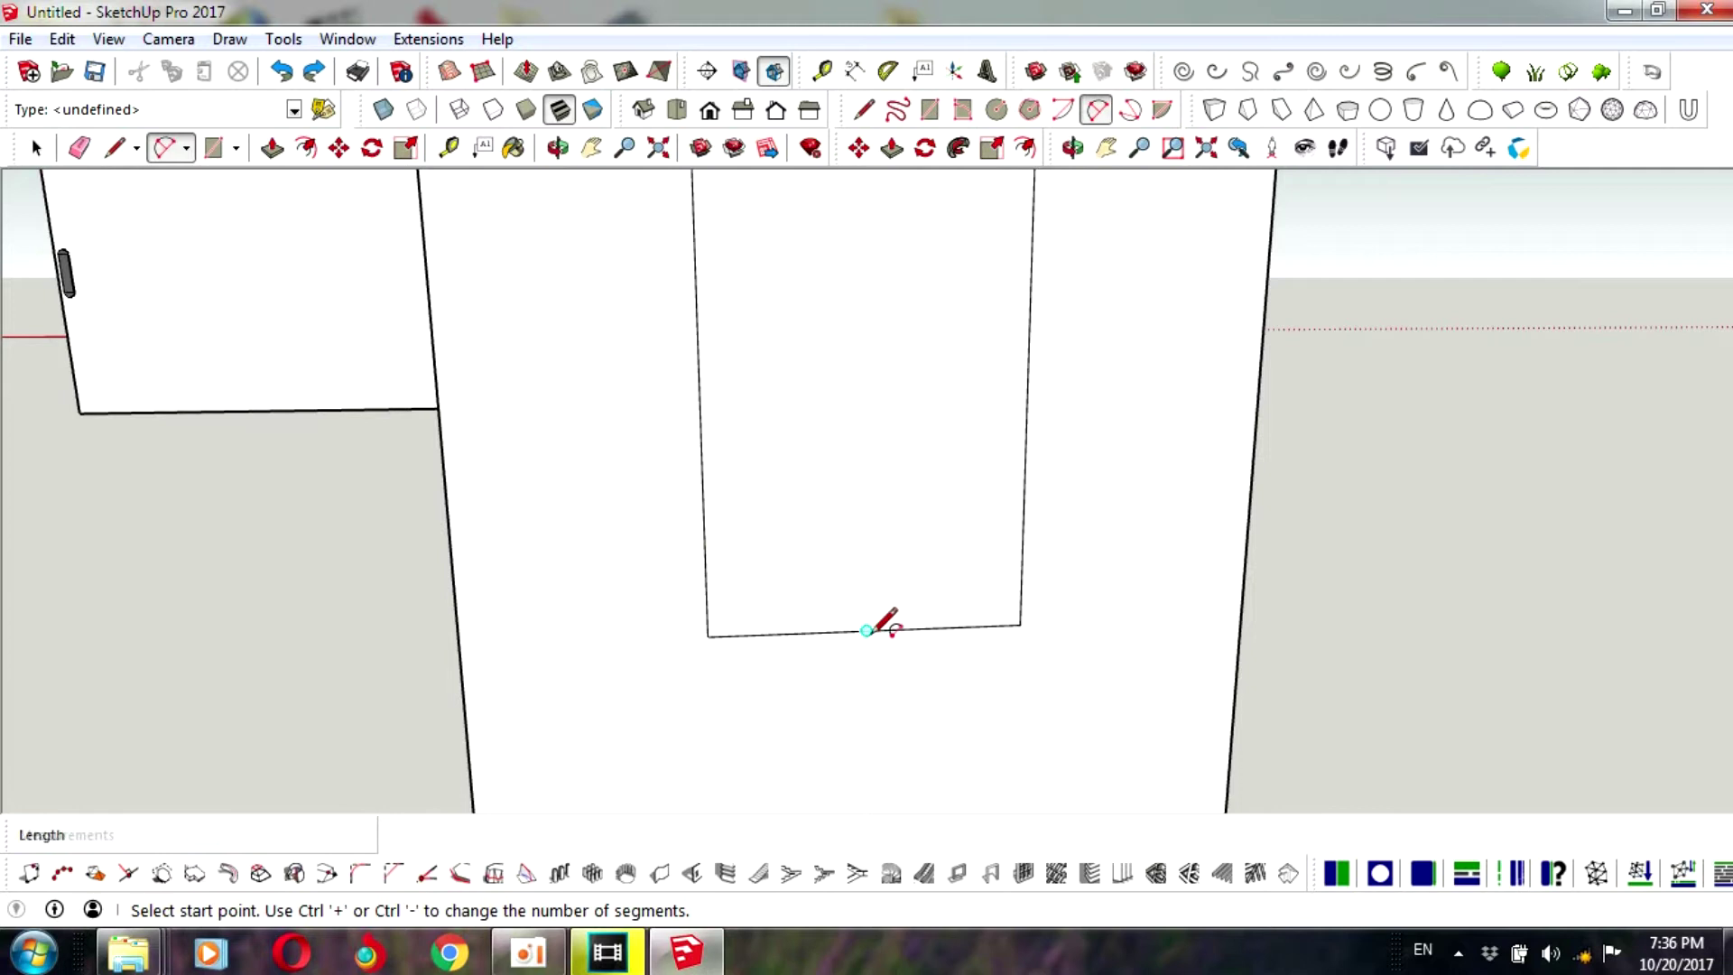
# - Redraw the bottom end as a bottom-right arc continued tangentially to the left edge
pyautogui.click(867, 630)
pyautogui.click(1024, 472)
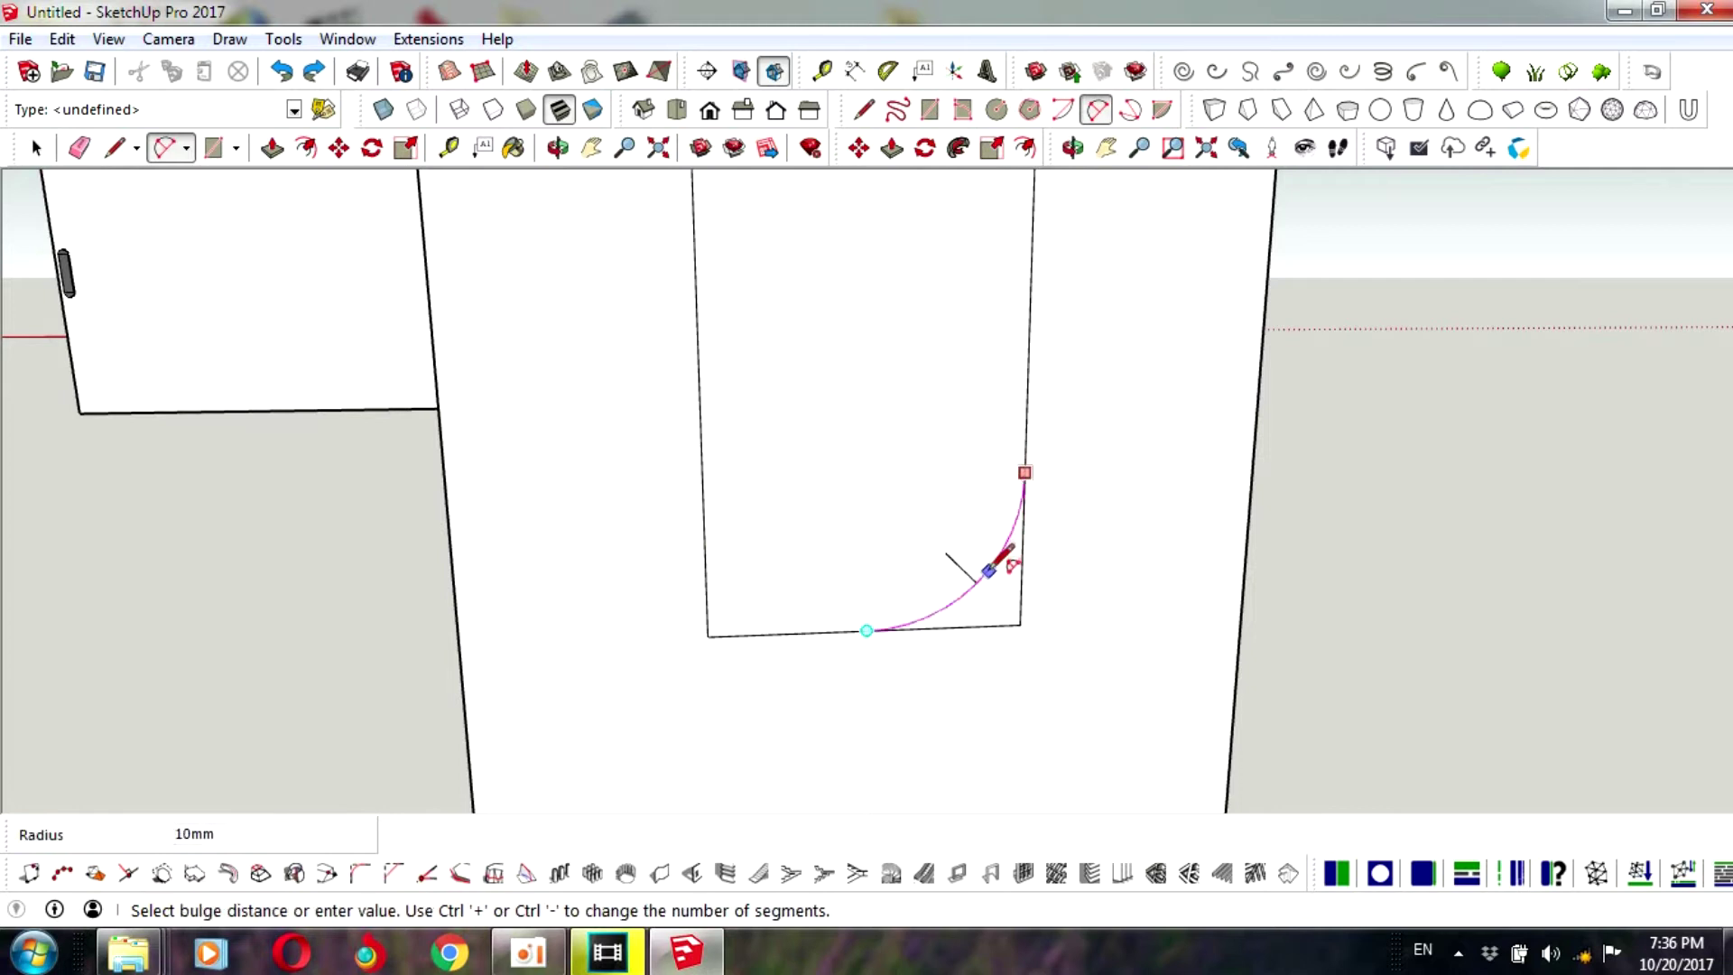
pyautogui.click(993, 564)
pyautogui.click(867, 630)
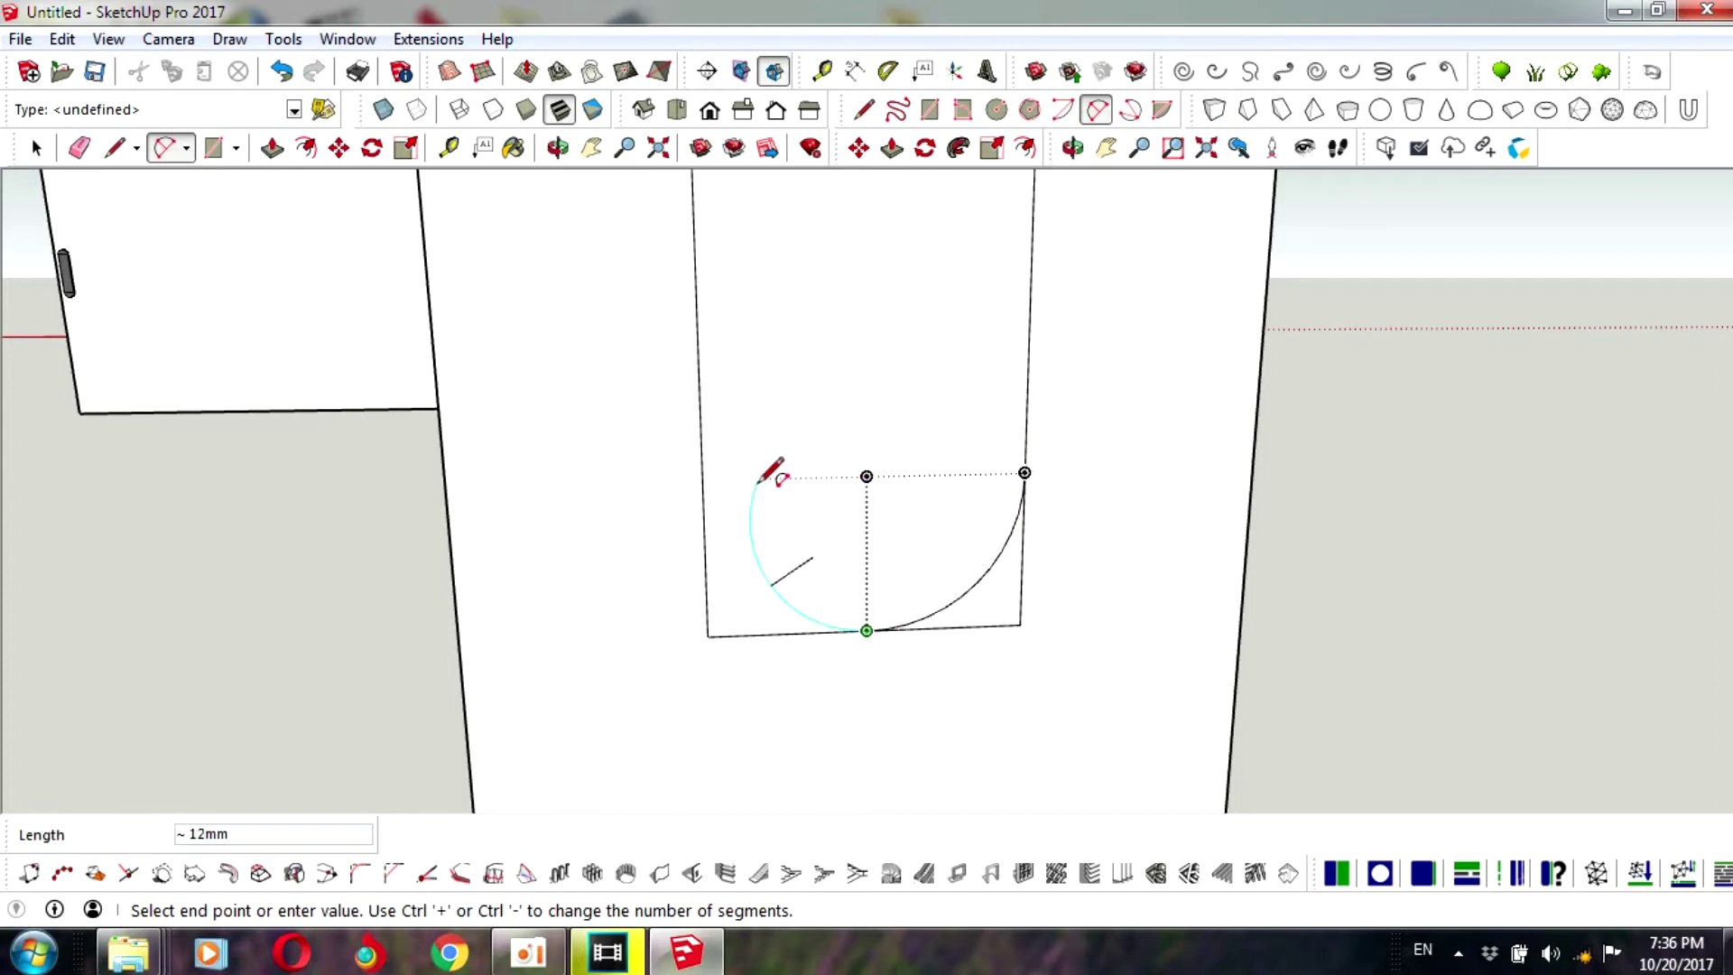
pyautogui.click(702, 479)
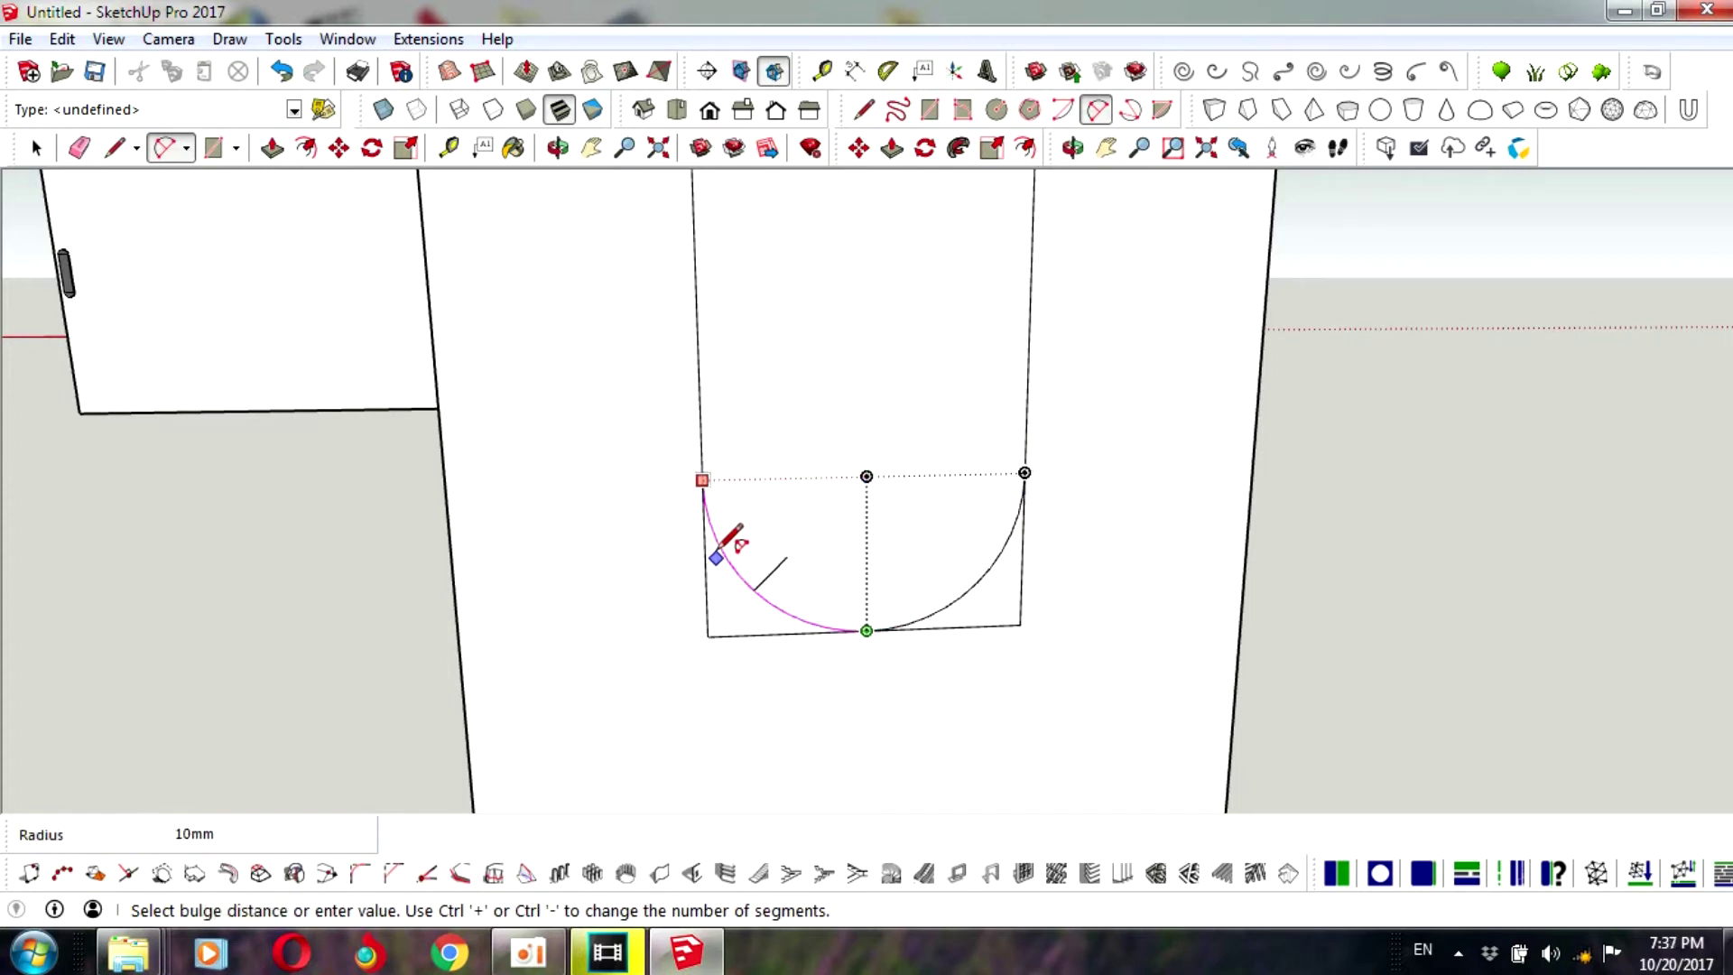
pyautogui.click(719, 546)
pyautogui.press('space')
# - Delete the leftover corner edges left around the rounded bottom end
pyautogui.click(709, 637)
pyautogui.press('Delete')
pyautogui.click(706, 598)
pyautogui.press('Delete')
pyautogui.click(977, 627)
pyautogui.press('Delete')
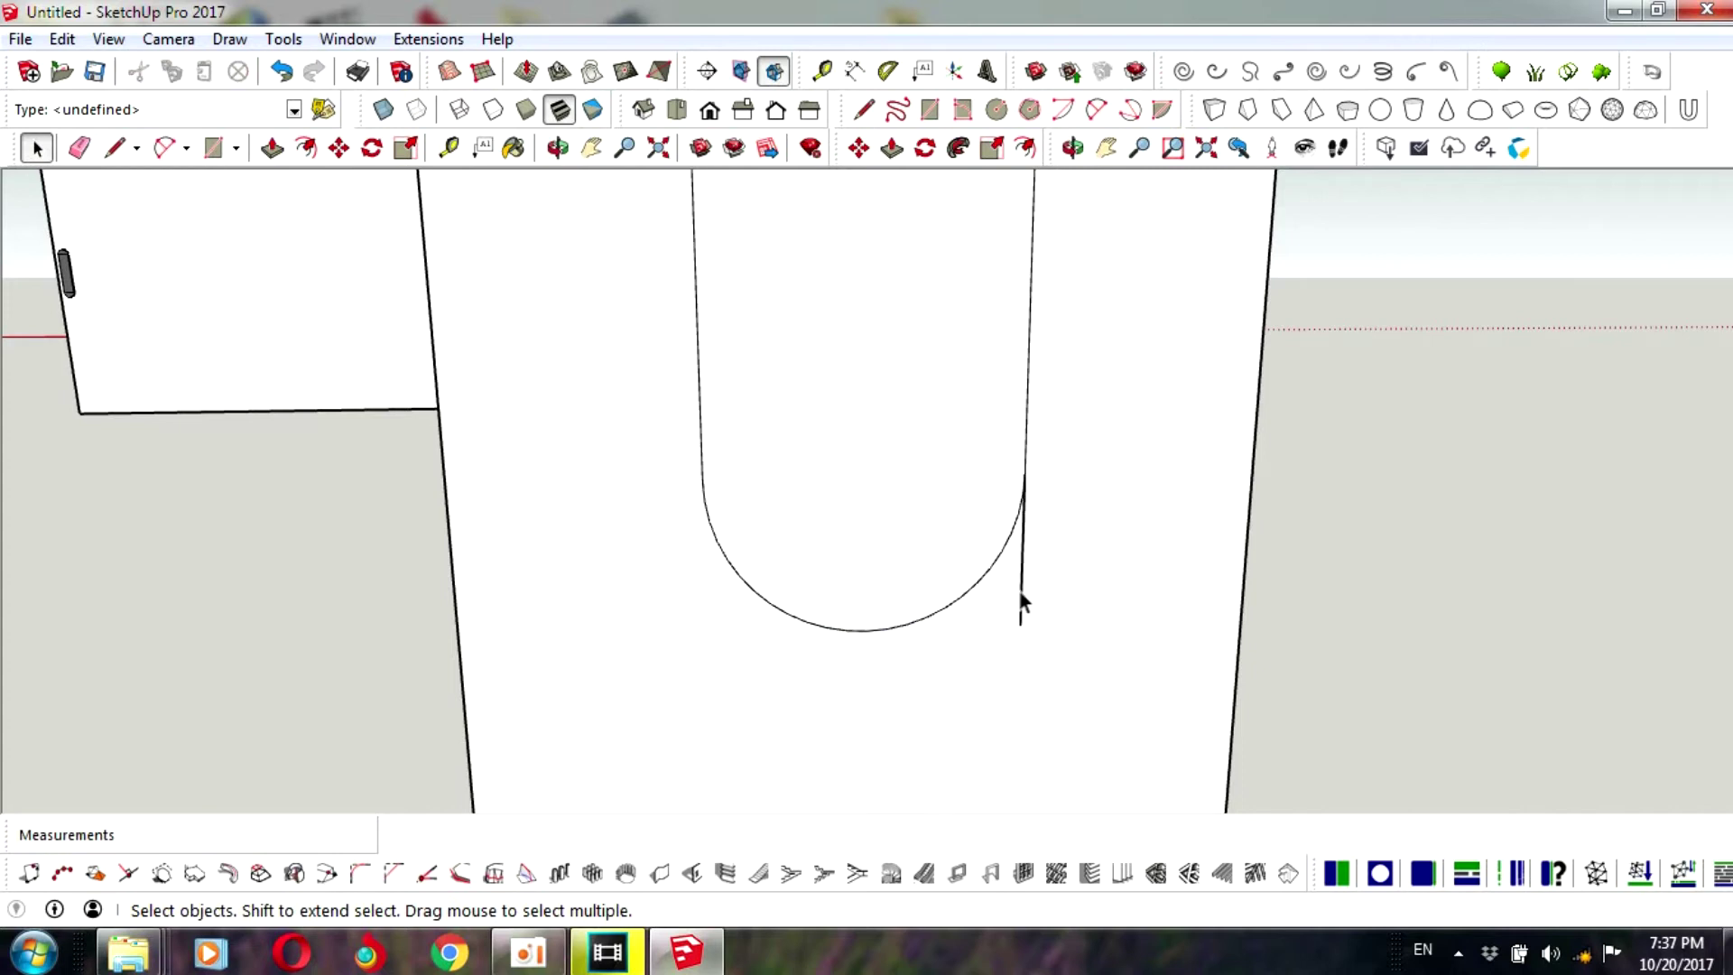
pyautogui.press('Delete')
pyautogui.scroll(-3, 1022, 594)
pyautogui.moveTo(1022, 594)
pyautogui.mouseDown(button='middle')
pyautogui.moveTo(1035, 485)
pyautogui.moveTo(1056, 463)
pyautogui.mouseUp(button='middle')
pyautogui.press('Delete')
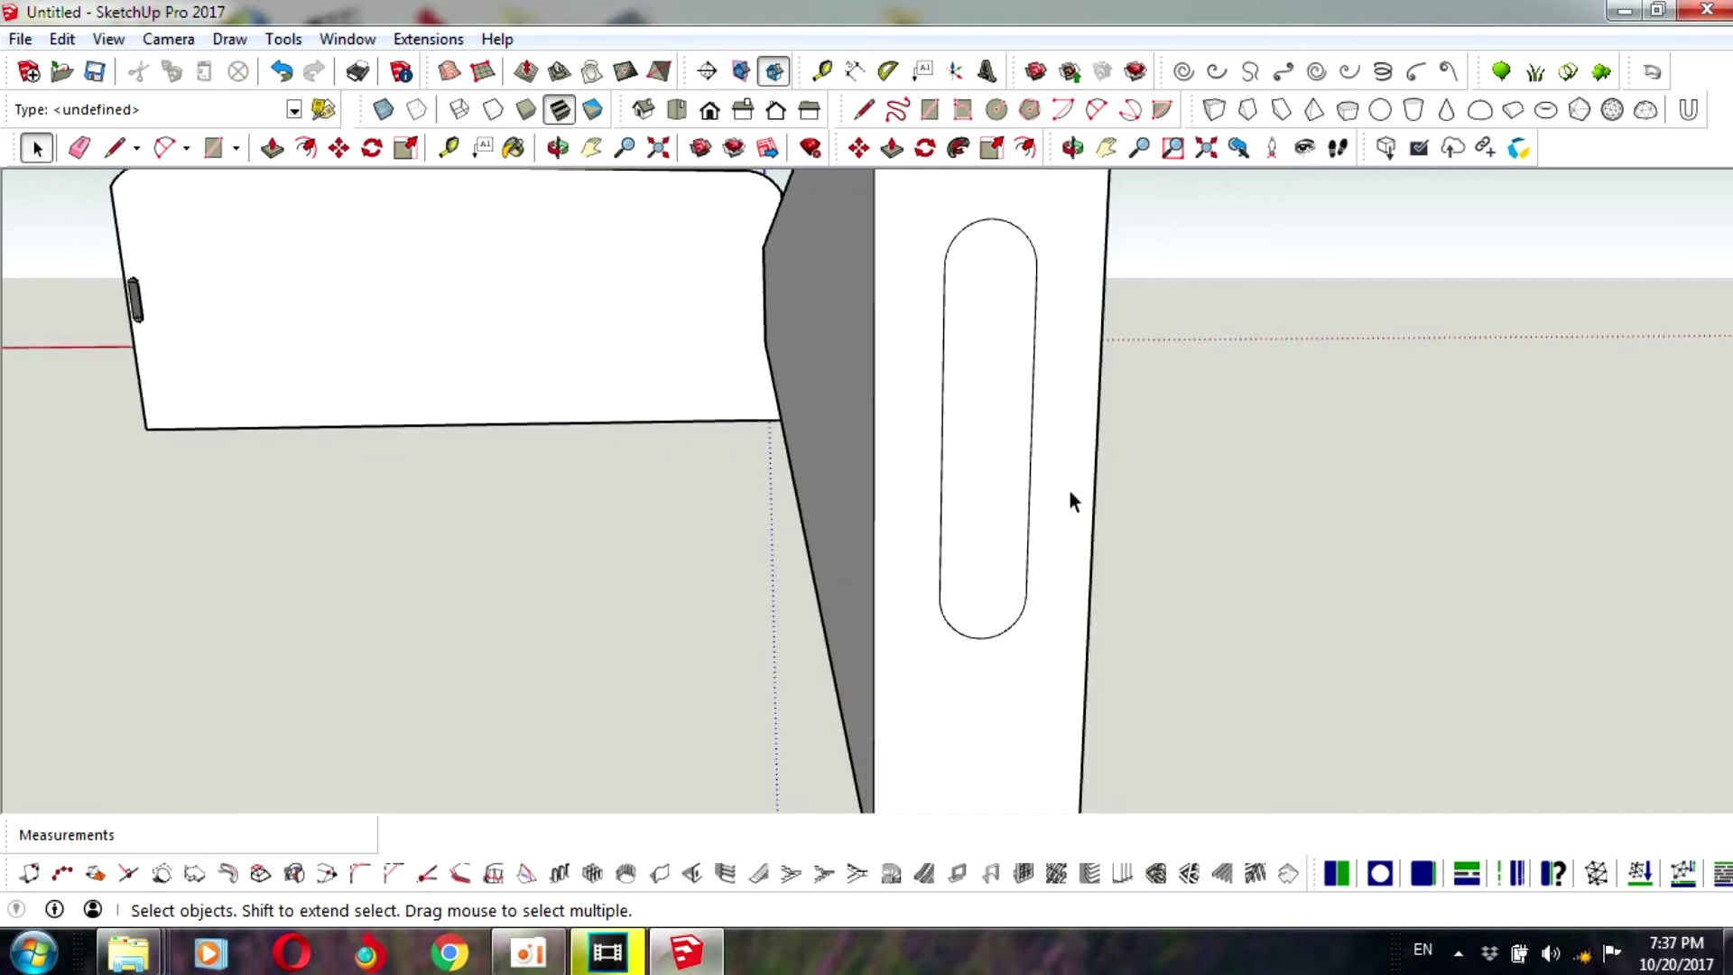
# - Push the board's end face back 40 mm so the rounded tab protrudes
pyautogui.scroll(-4, 1073, 491)
pyautogui.moveTo(1083, 425)
pyautogui.mouseDown(button='middle')
pyautogui.moveTo(1200, 491)
pyautogui.moveTo(1140, 445)
pyautogui.mouseUp(button='middle')
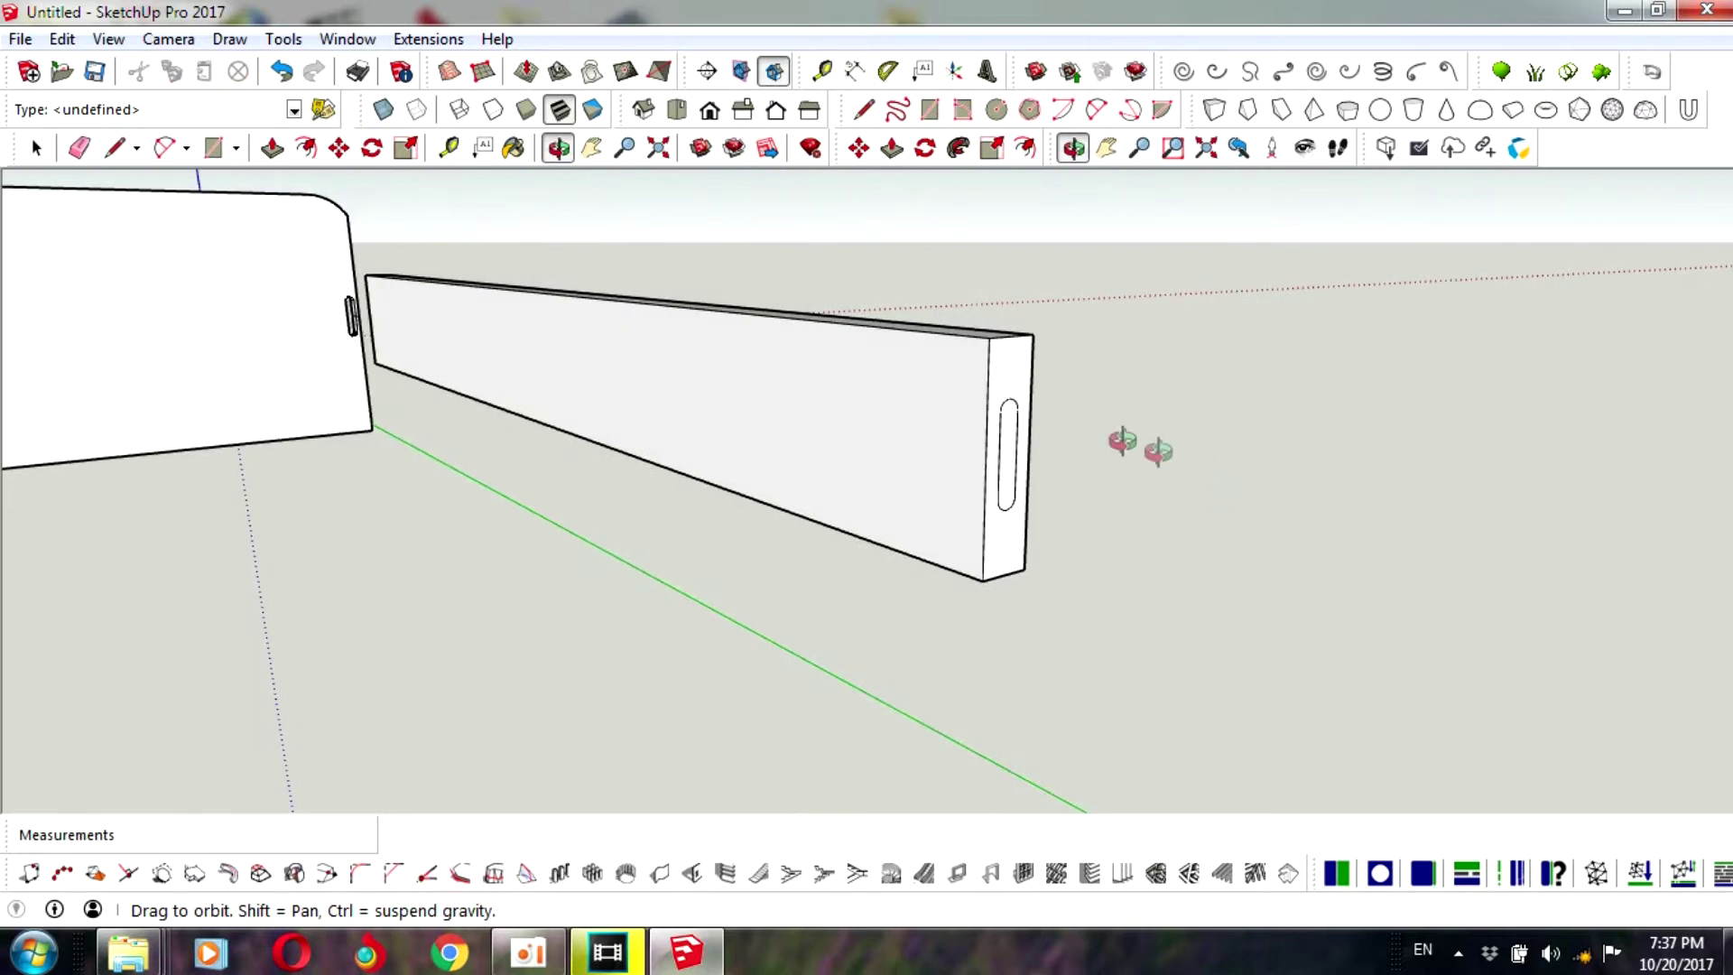
pyautogui.click(892, 147)
pyautogui.moveTo(1017, 370); pyautogui.dragTo(996, 361)
pyautogui.write('40')
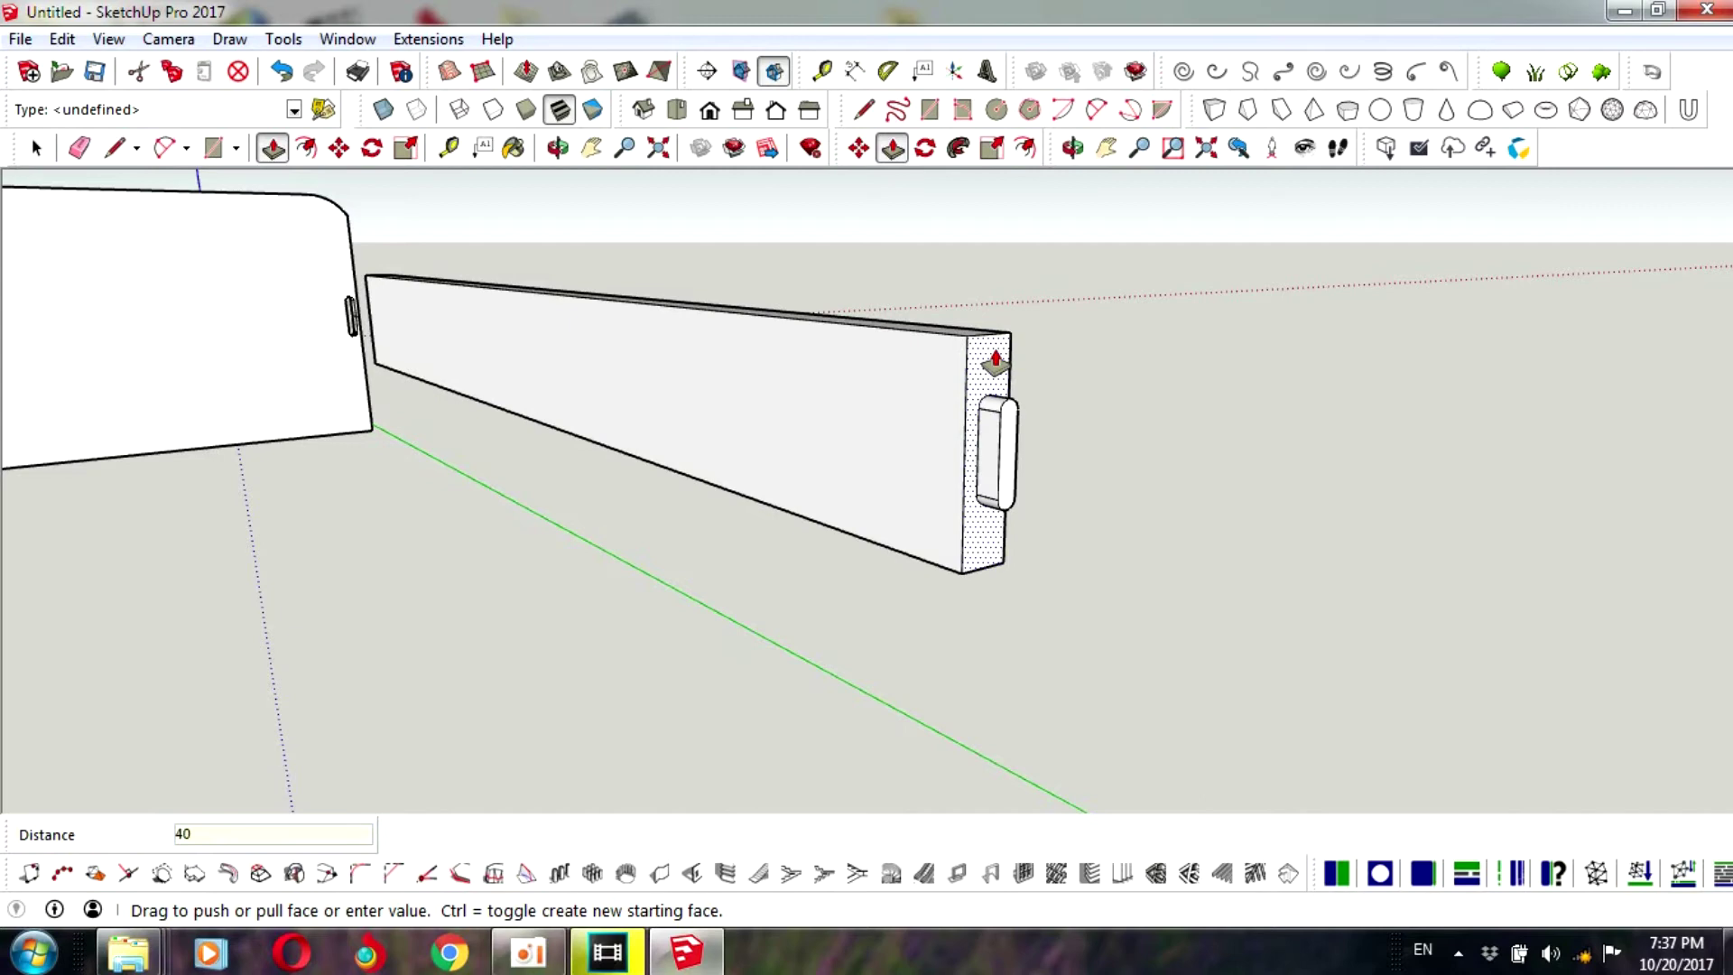
pyautogui.press('Return')
pyautogui.scroll(-2, 1014, 333)
pyautogui.scroll(-1, 1014, 333)
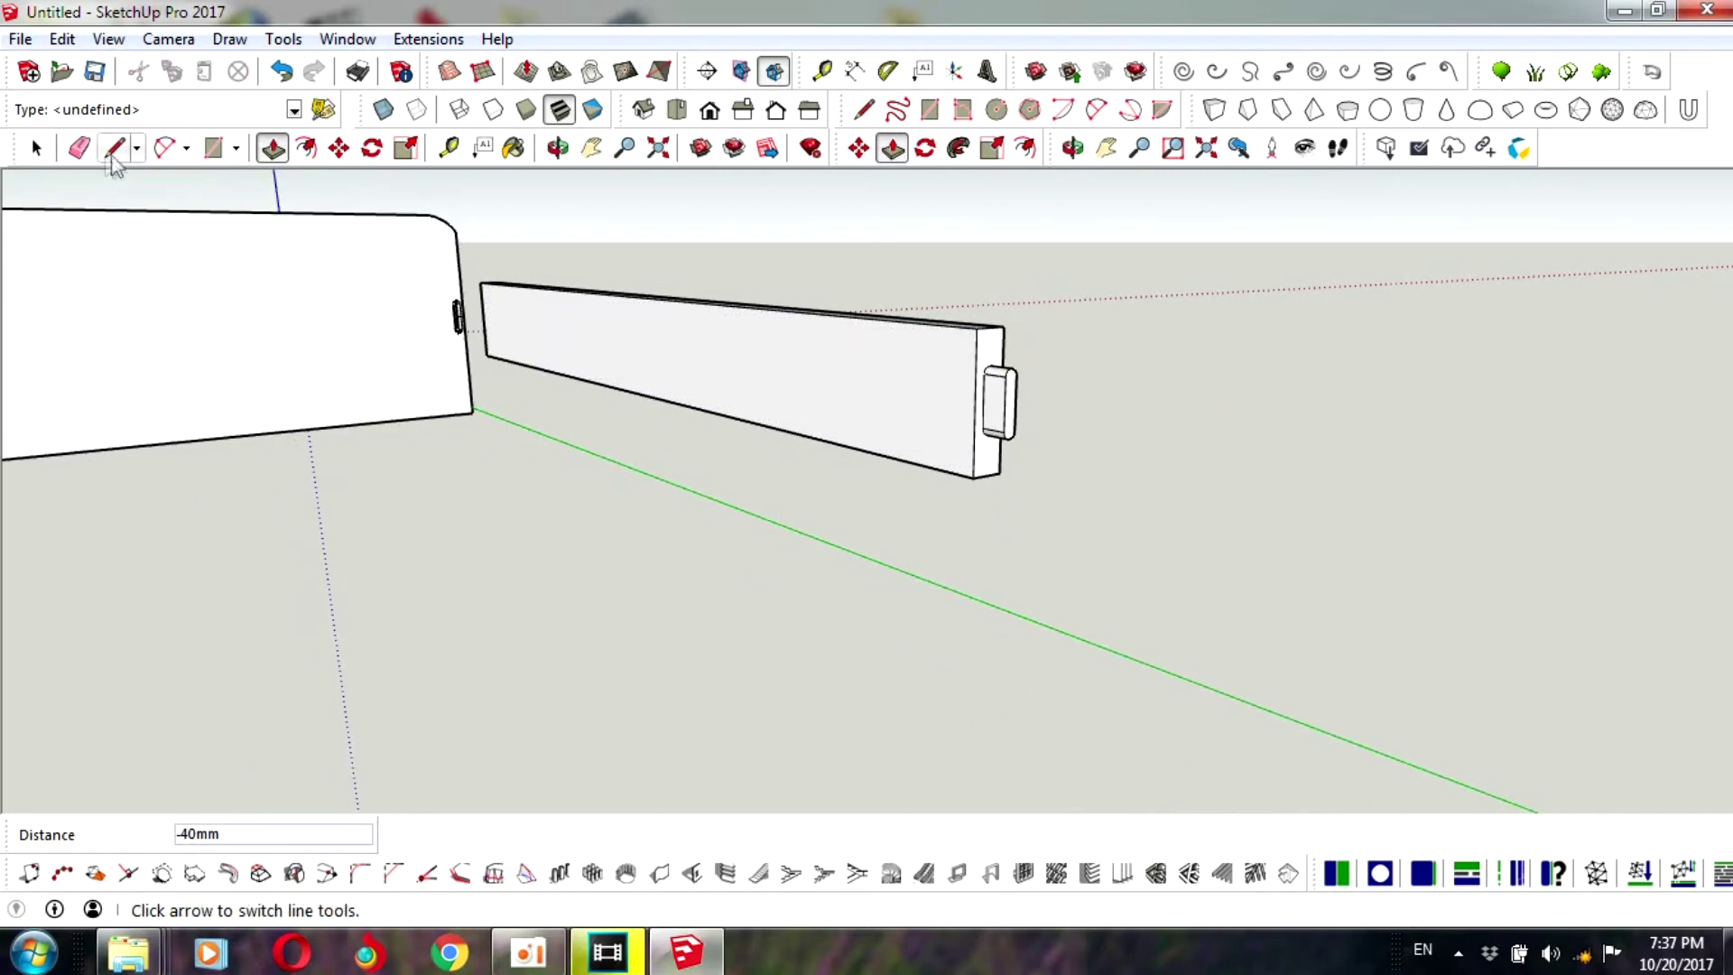
# - Orbit around the board to face its opposite end
pyautogui.click(37, 147)
pyautogui.scroll(2, 993, 386)
pyautogui.scroll(2, 993, 387)
pyautogui.scroll(-3, 993, 387)
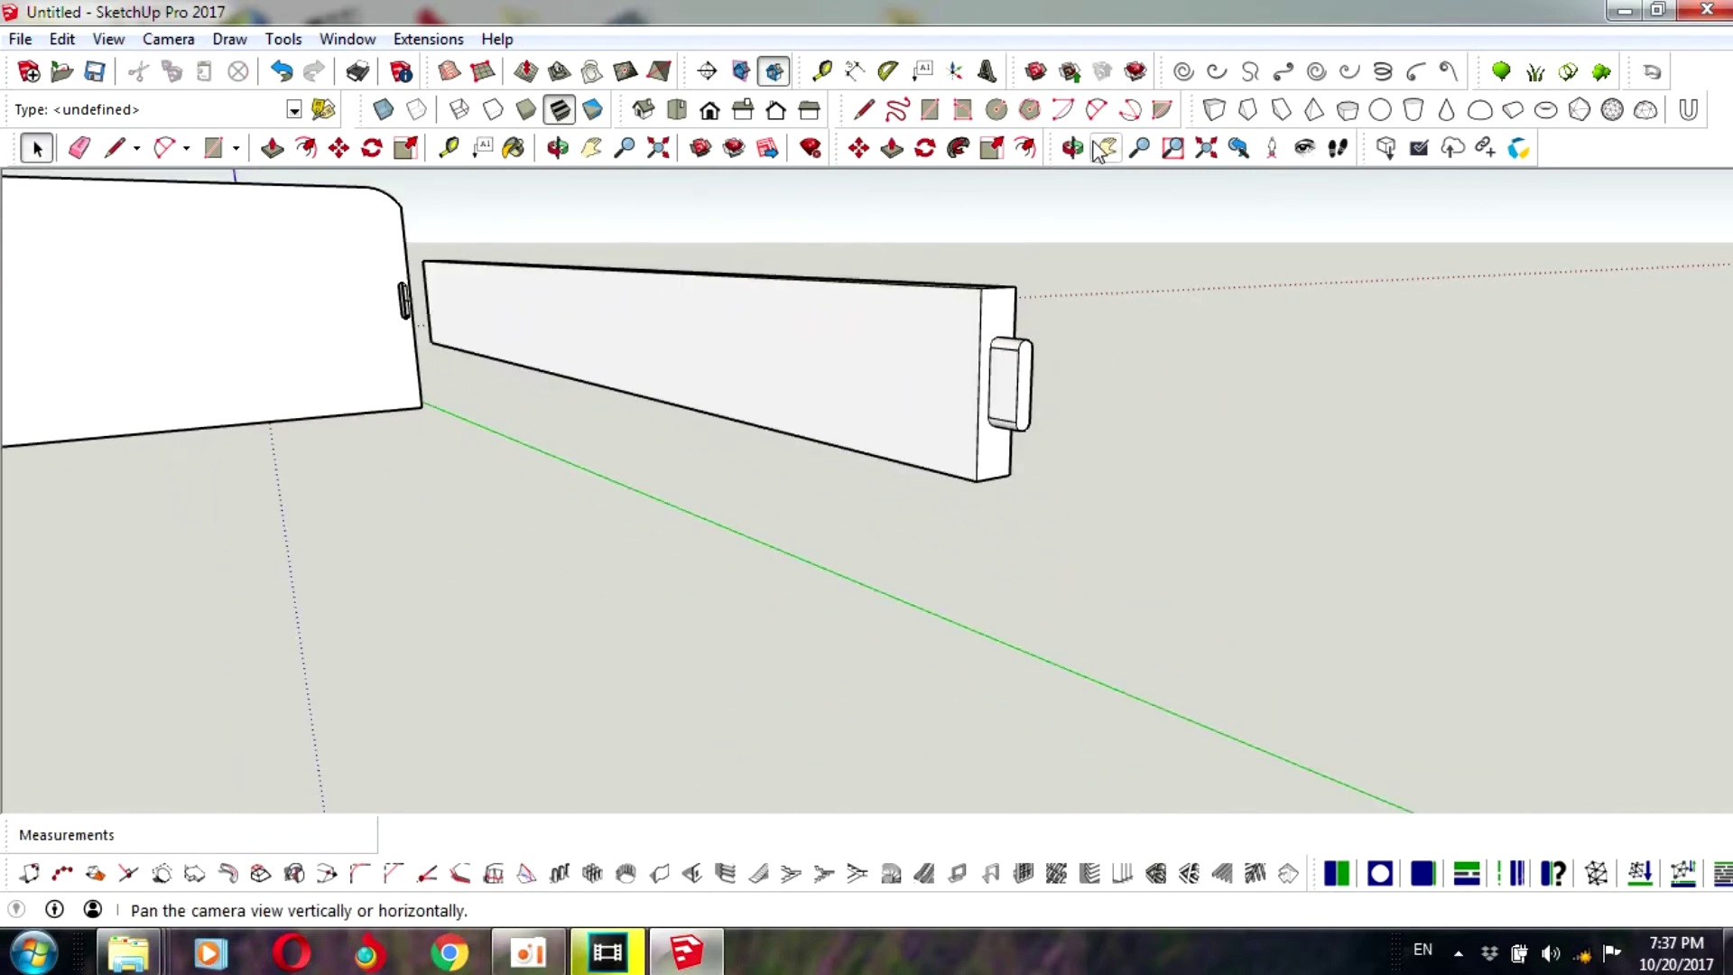
pyautogui.click(1073, 147)
pyautogui.moveTo(1105, 392)
pyautogui.mouseDown()
pyautogui.moveTo(552, 533)
pyautogui.moveTo(948, 310)
pyautogui.moveTo(1026, 244)
pyautogui.moveTo(827, 302)
pyautogui.moveTo(1296, 437)
pyautogui.moveTo(933, 452)
pyautogui.moveTo(1245, 689)
pyautogui.moveTo(1185, 527)
pyautogui.moveTo(1246, 600)
pyautogui.moveTo(1203, 522)
pyautogui.moveTo(1248, 537)
pyautogui.mouseUp()
pyautogui.moveTo(1153, 415)
pyautogui.mouseDown()
pyautogui.moveTo(1200, 632)
pyautogui.moveTo(1149, 554)
pyautogui.mouseUp()
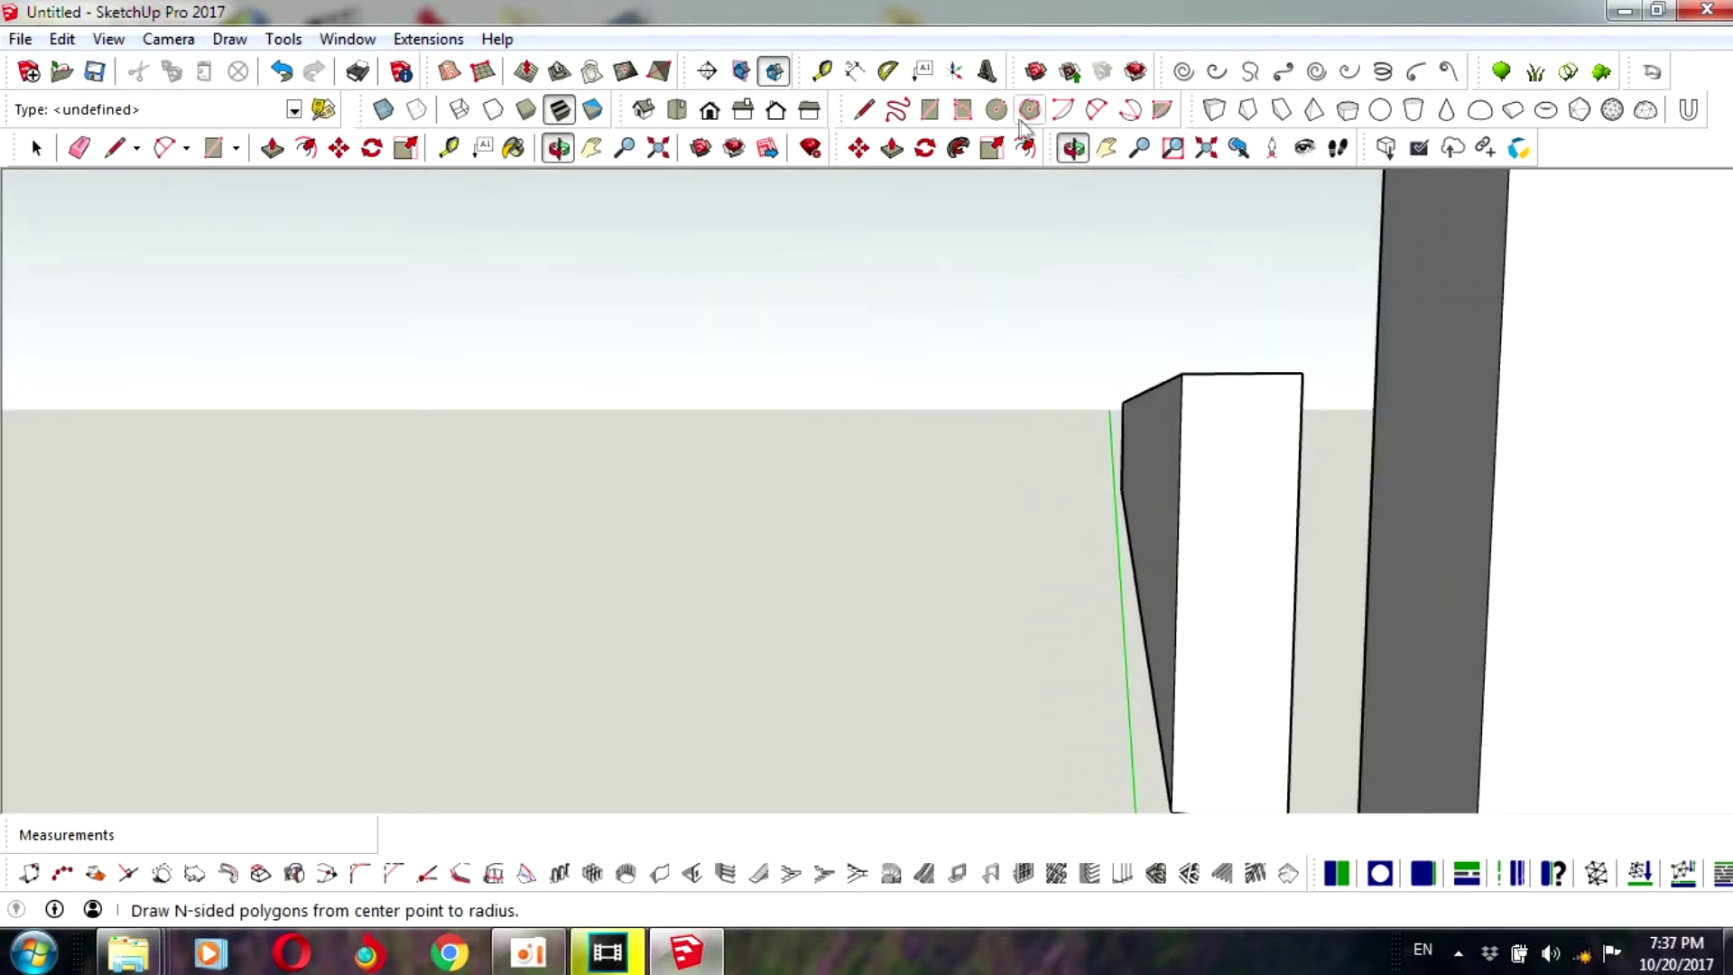
# - Outline a narrow 20 mm-wide upright rectangle on the board's other end face with lines
pyautogui.click(875, 111)
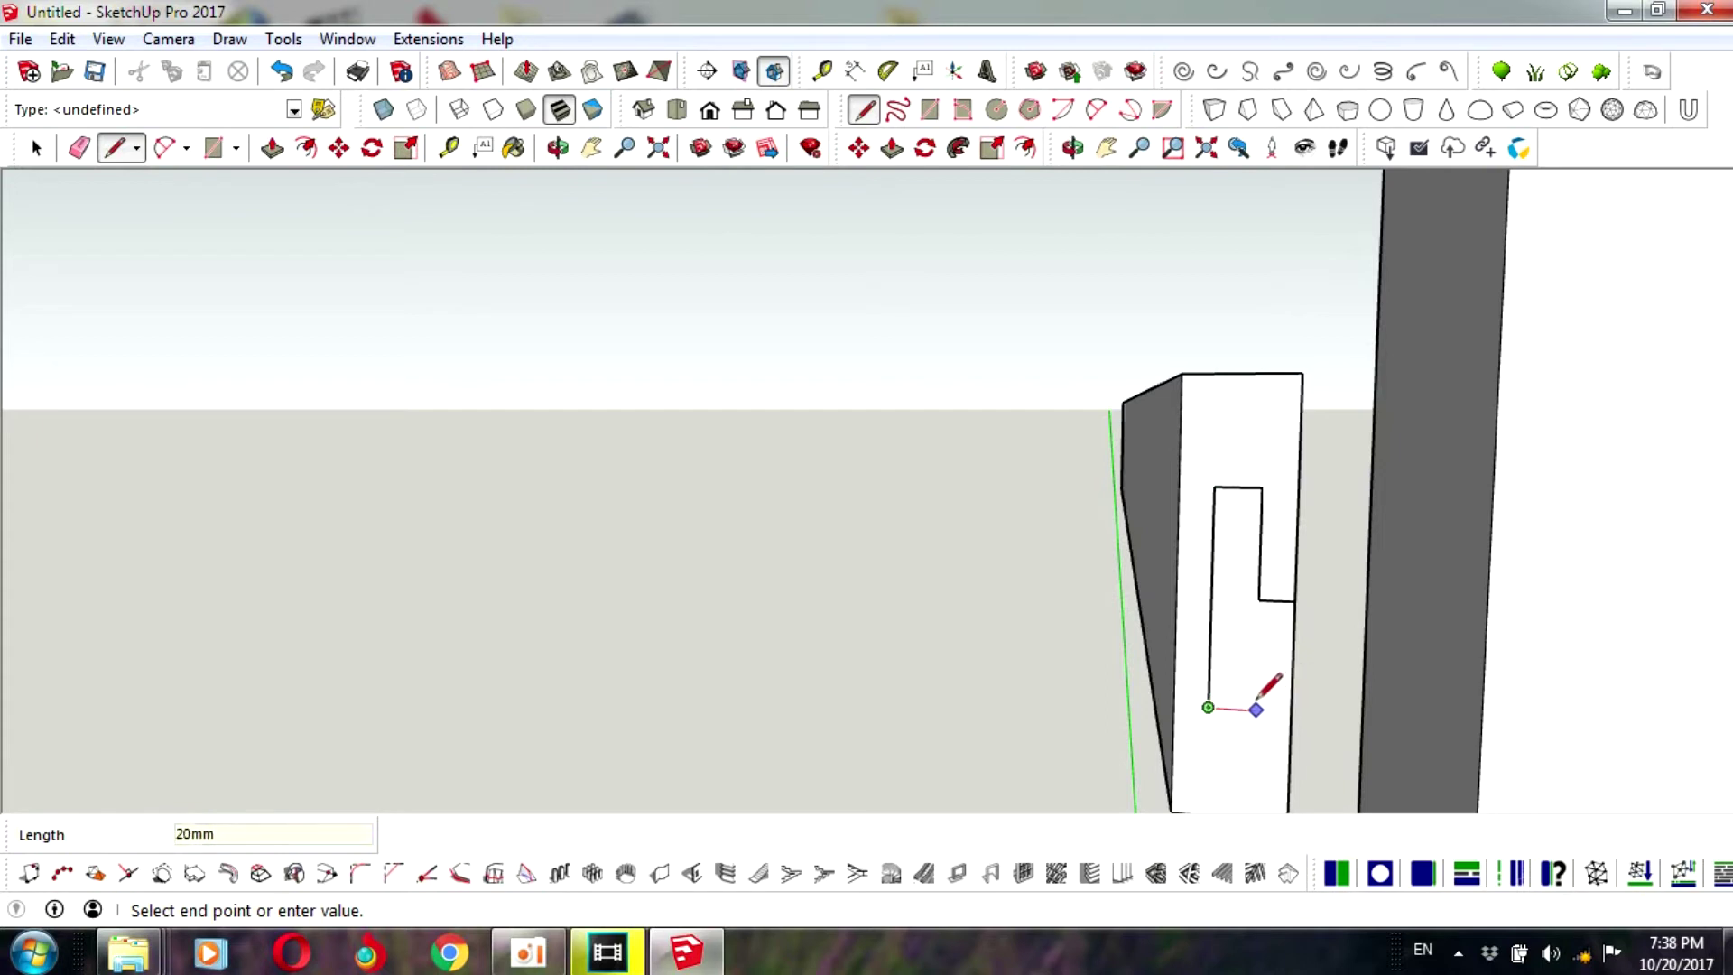
pyautogui.click(1258, 600)
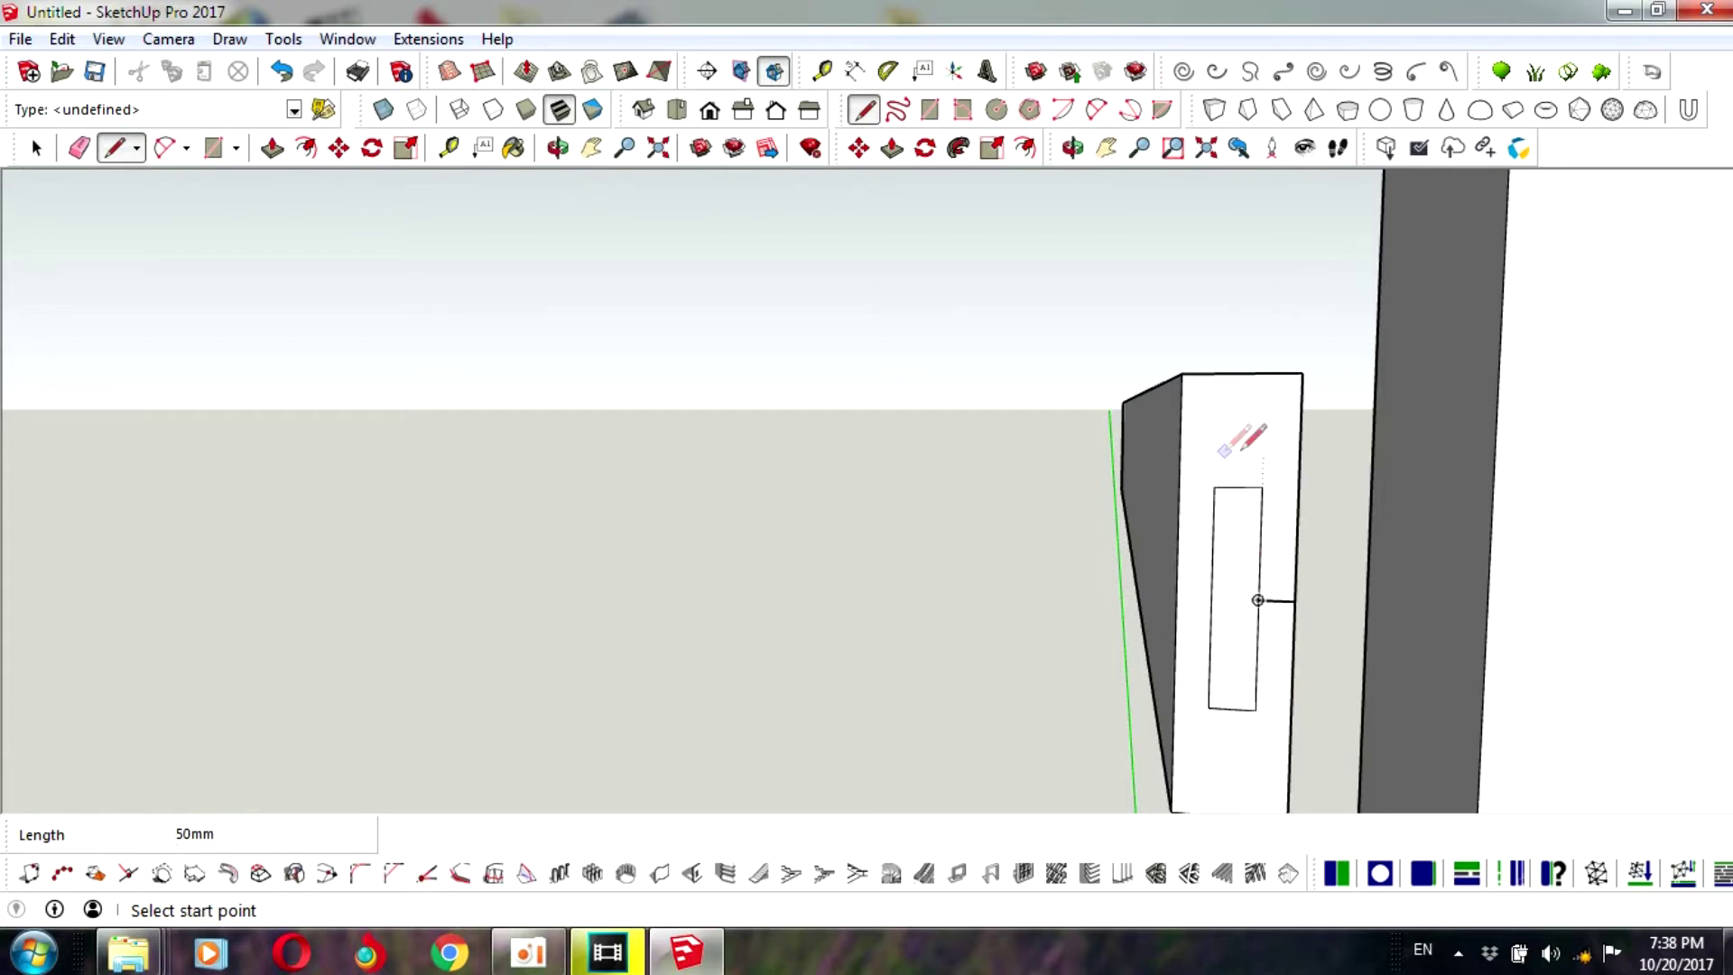
# - Draw arcs rounding the top-right and top-left corners of the slot rectangle
pyautogui.click(1097, 109)
pyautogui.click(1238, 487)
pyautogui.scroll(2, 1257, 493)
pyautogui.scroll(3, 1260, 494)
pyautogui.click(1277, 499)
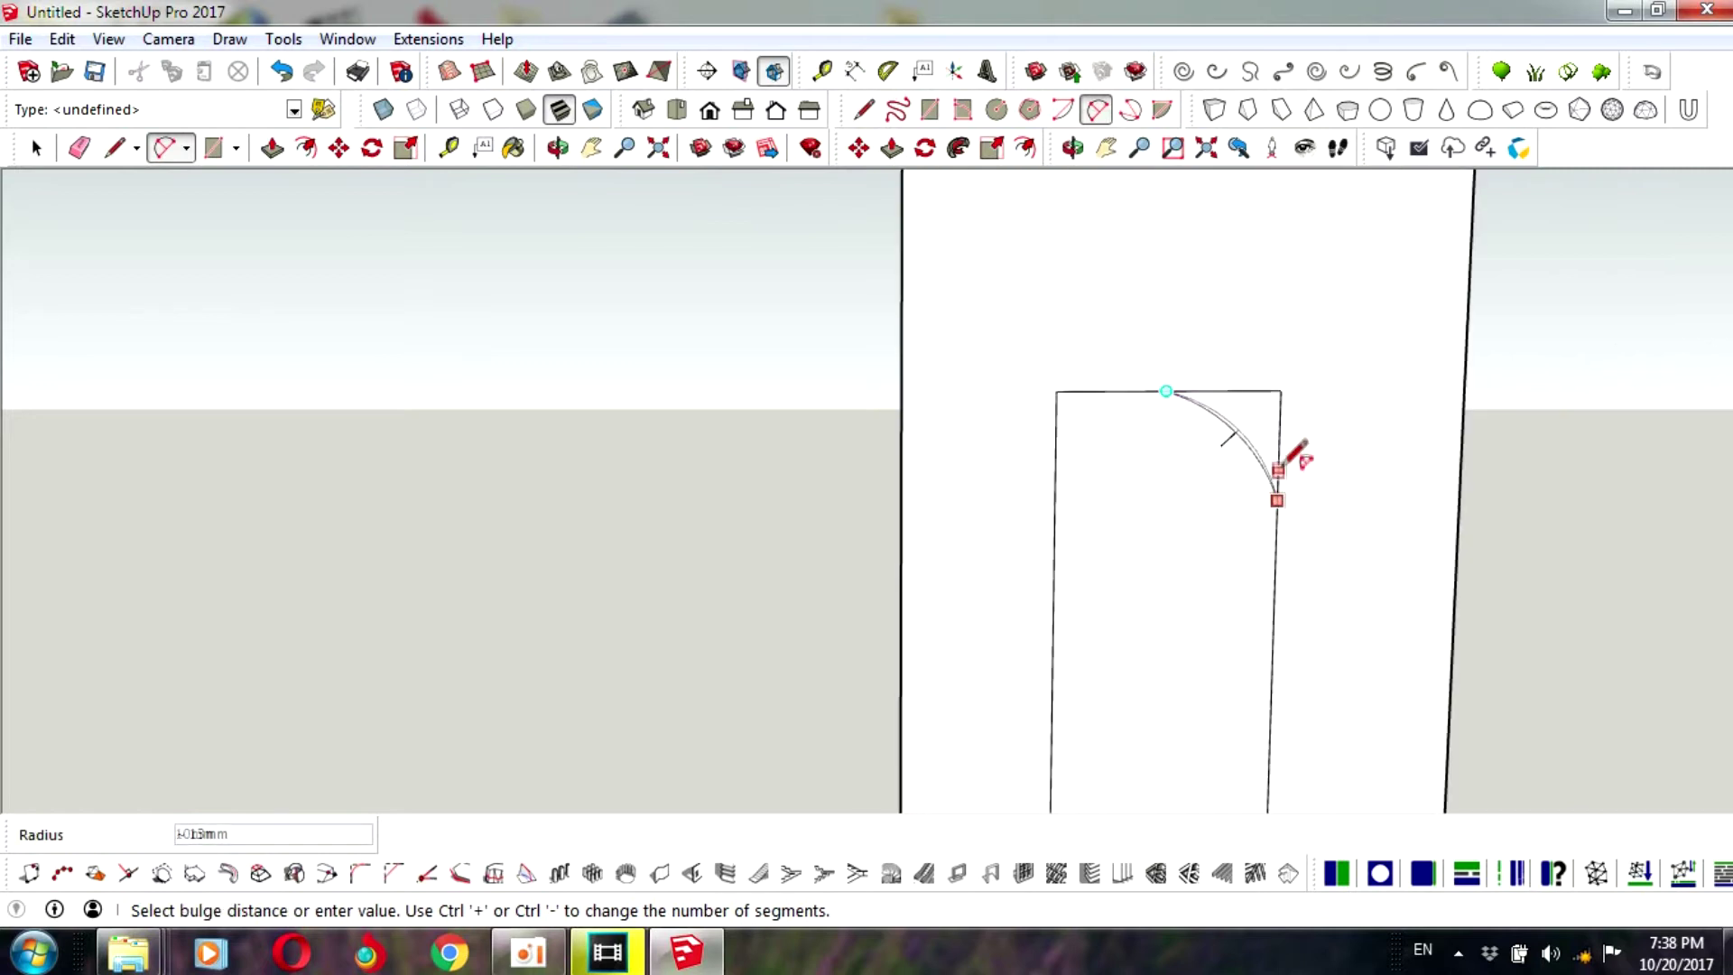
pyautogui.click(1291, 442)
pyautogui.click(1166, 391)
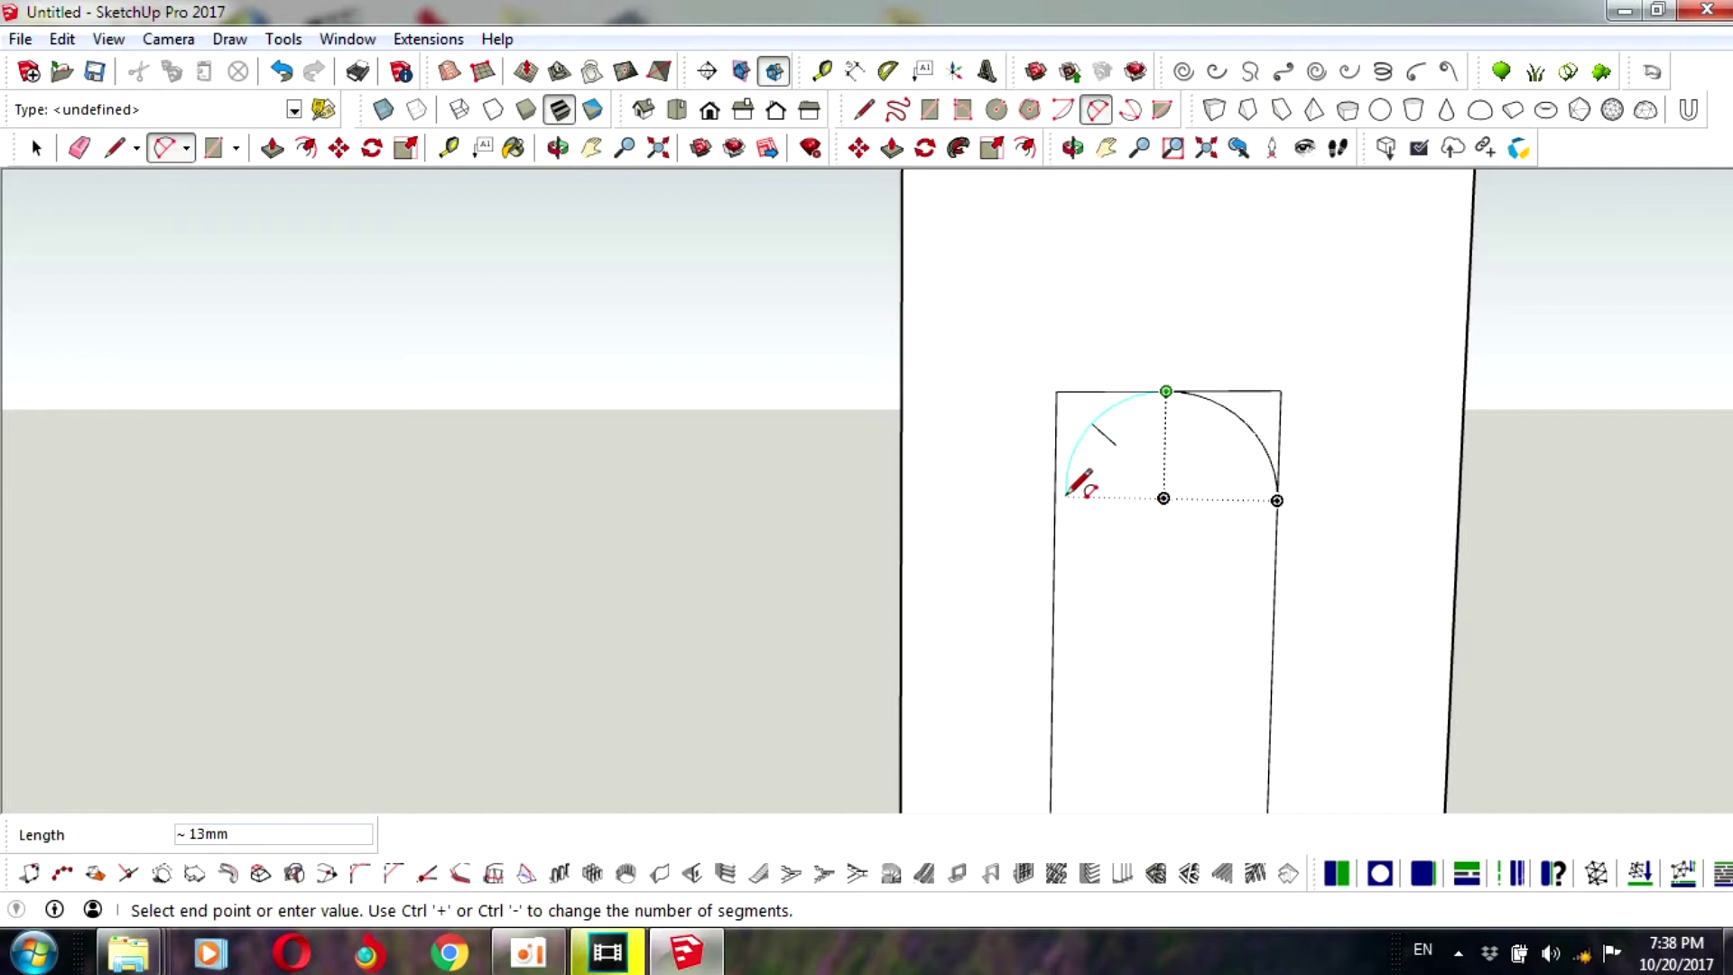
pyautogui.click(1056, 492)
pyautogui.click(1083, 431)
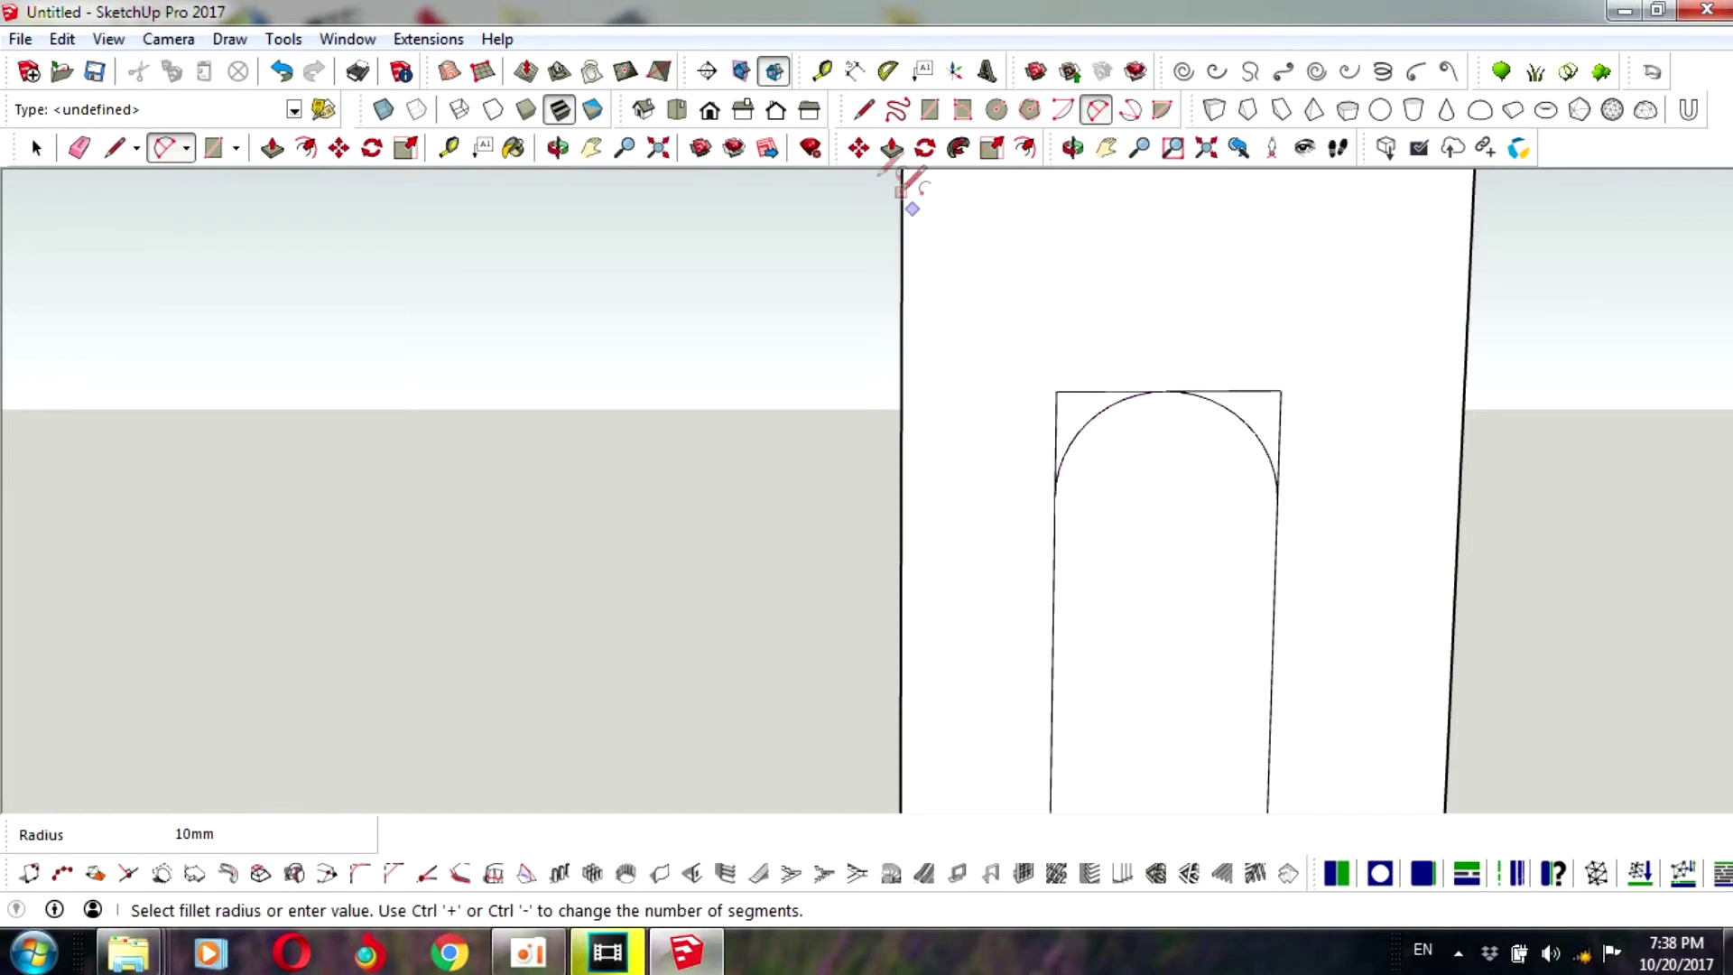
# - Erase the leftover straight edge left at the top corners
pyautogui.click(863, 109)
pyautogui.click(37, 148)
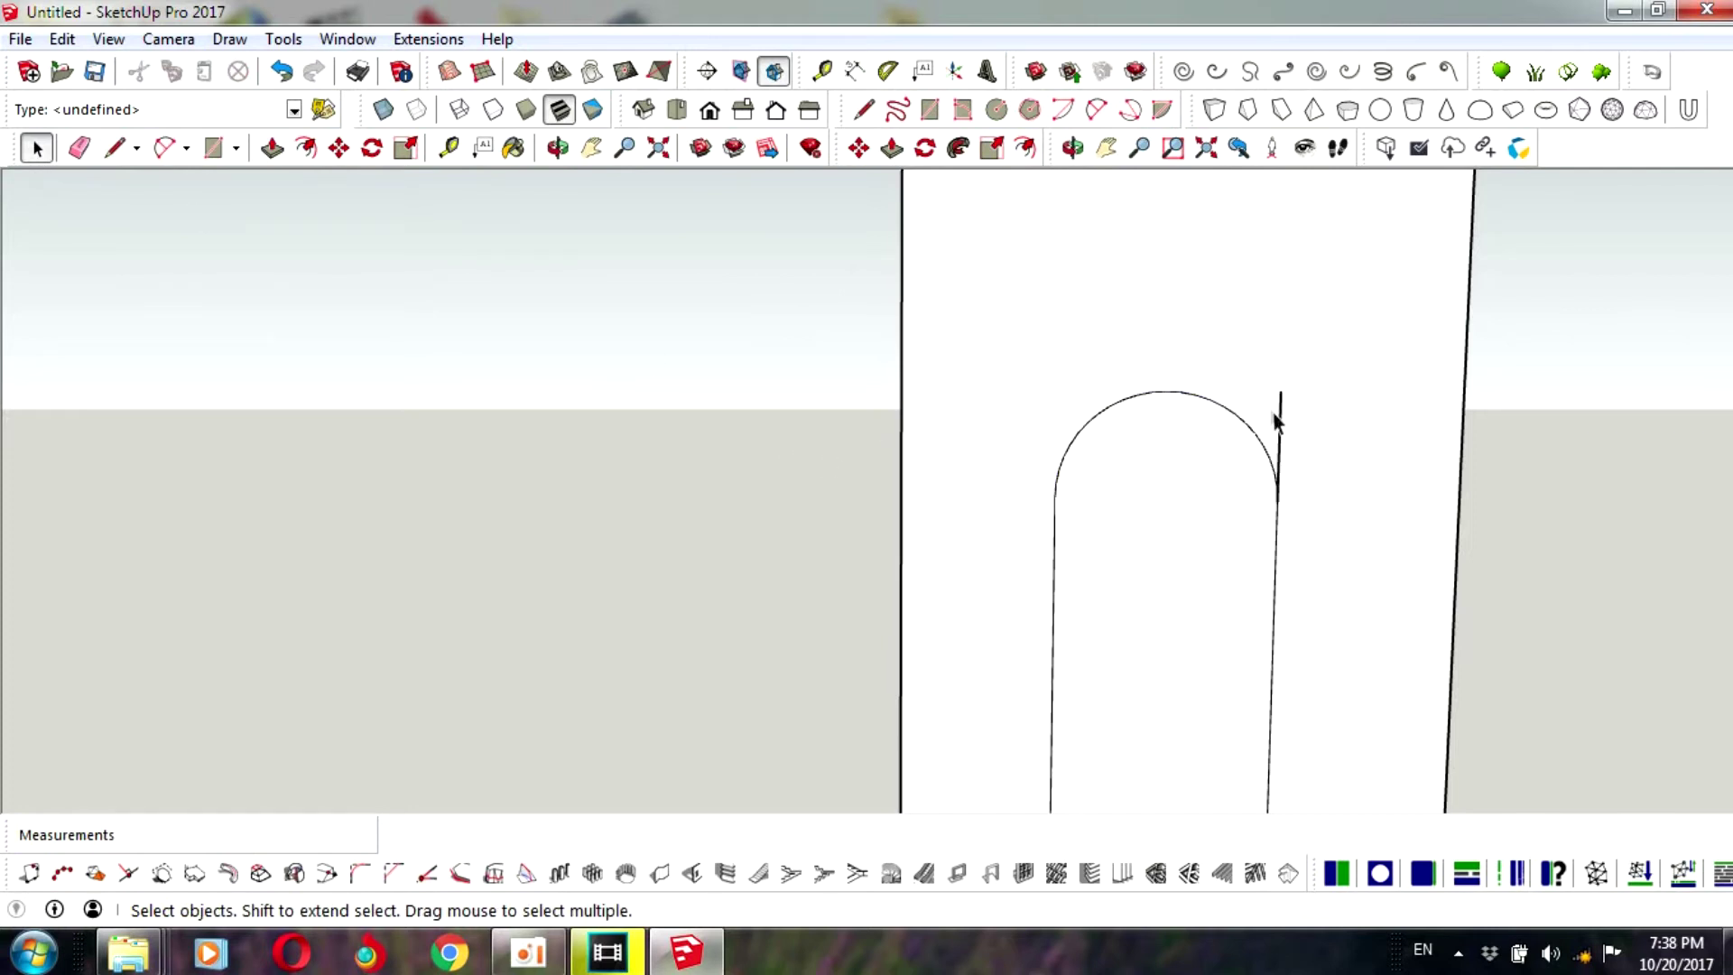
pyautogui.press('Delete')
pyautogui.scroll(-2, 1280, 417)
pyautogui.scroll(-3, 1272, 414)
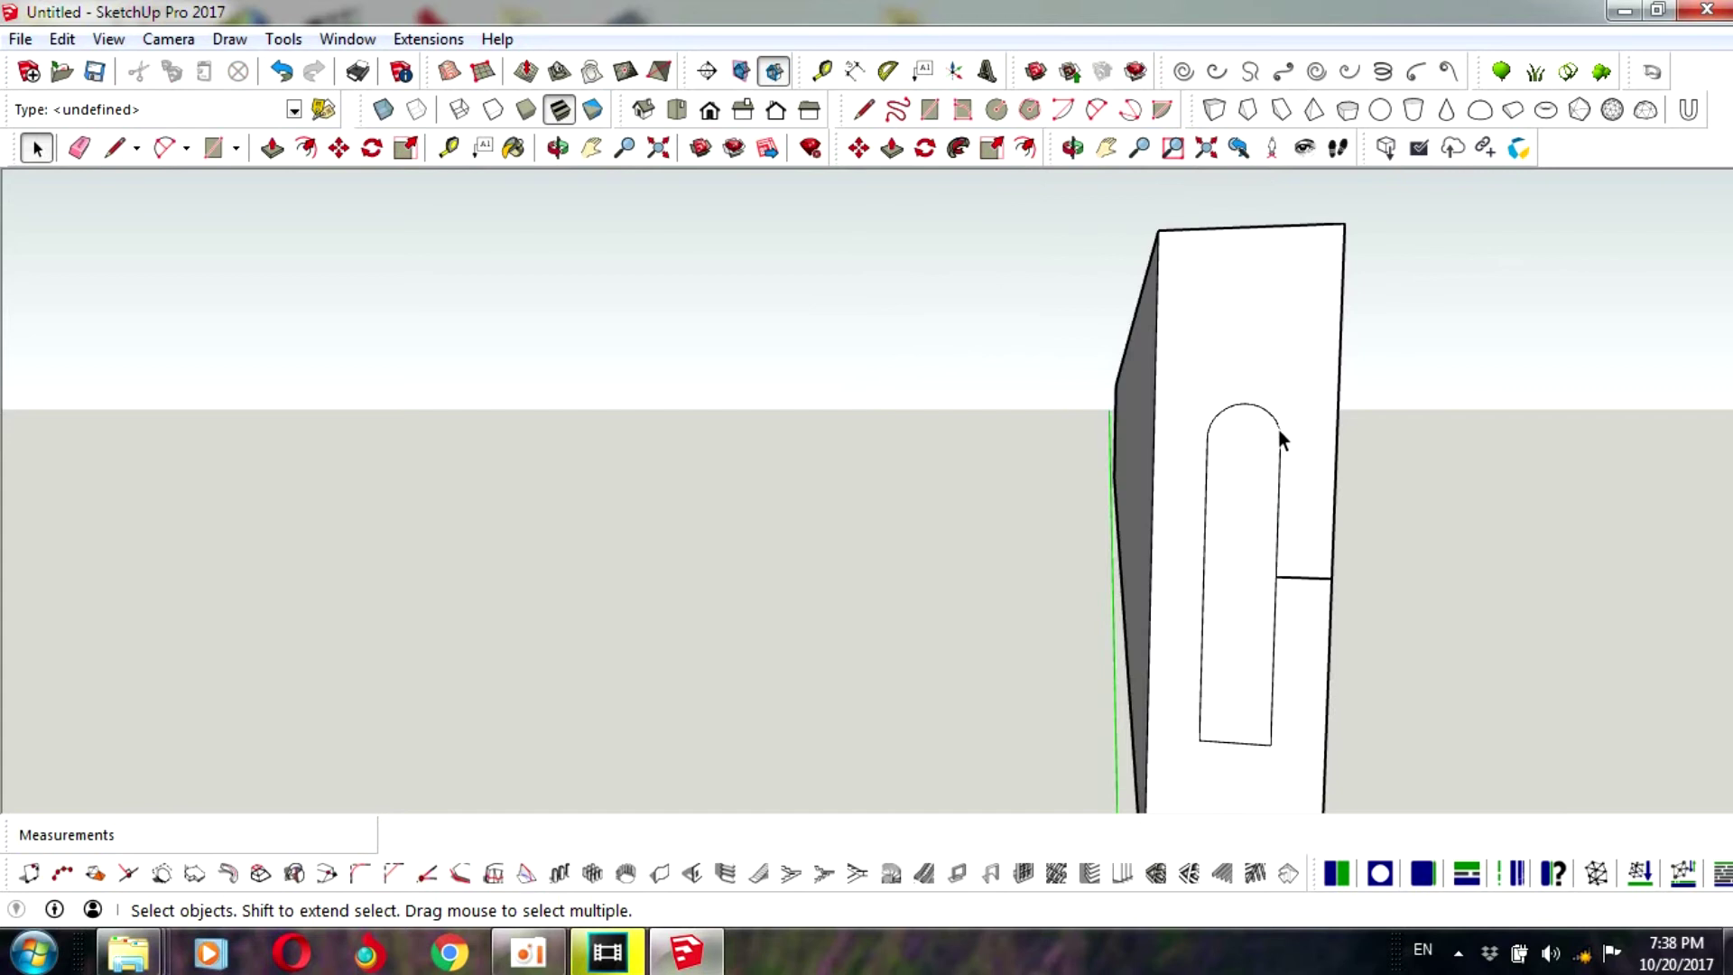
# - Draw arcs rounding the bottom-right and bottom-left corners of the rectangle
pyautogui.click(1097, 109)
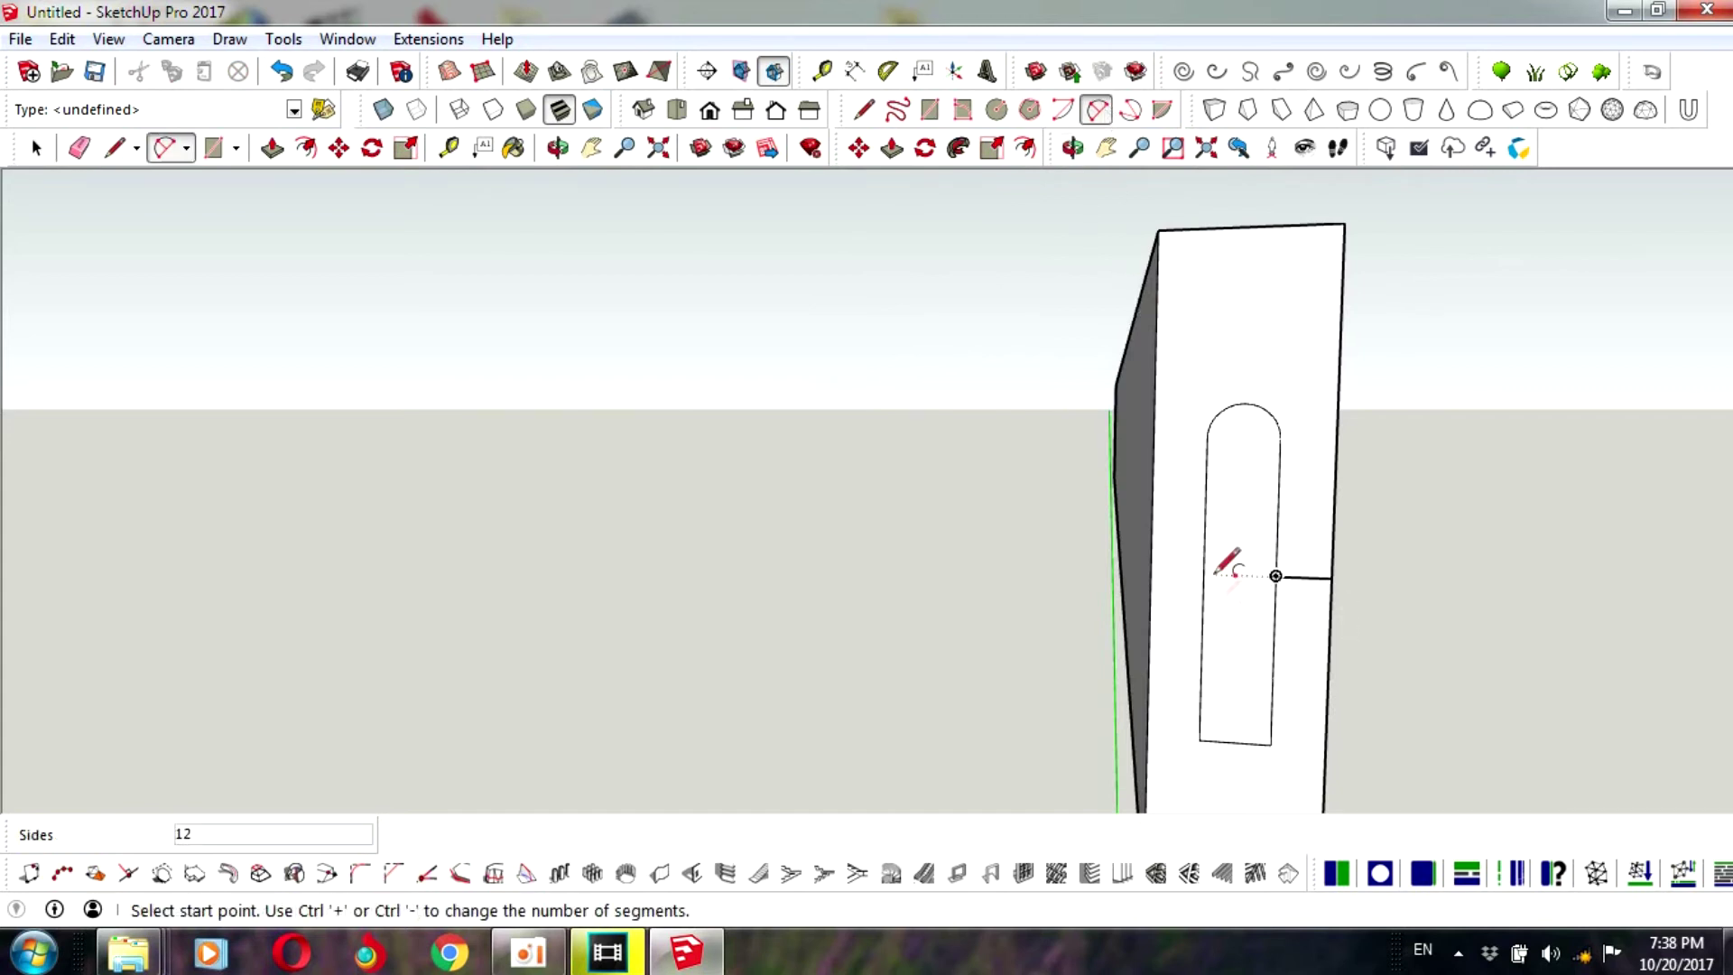
pyautogui.click(1234, 742)
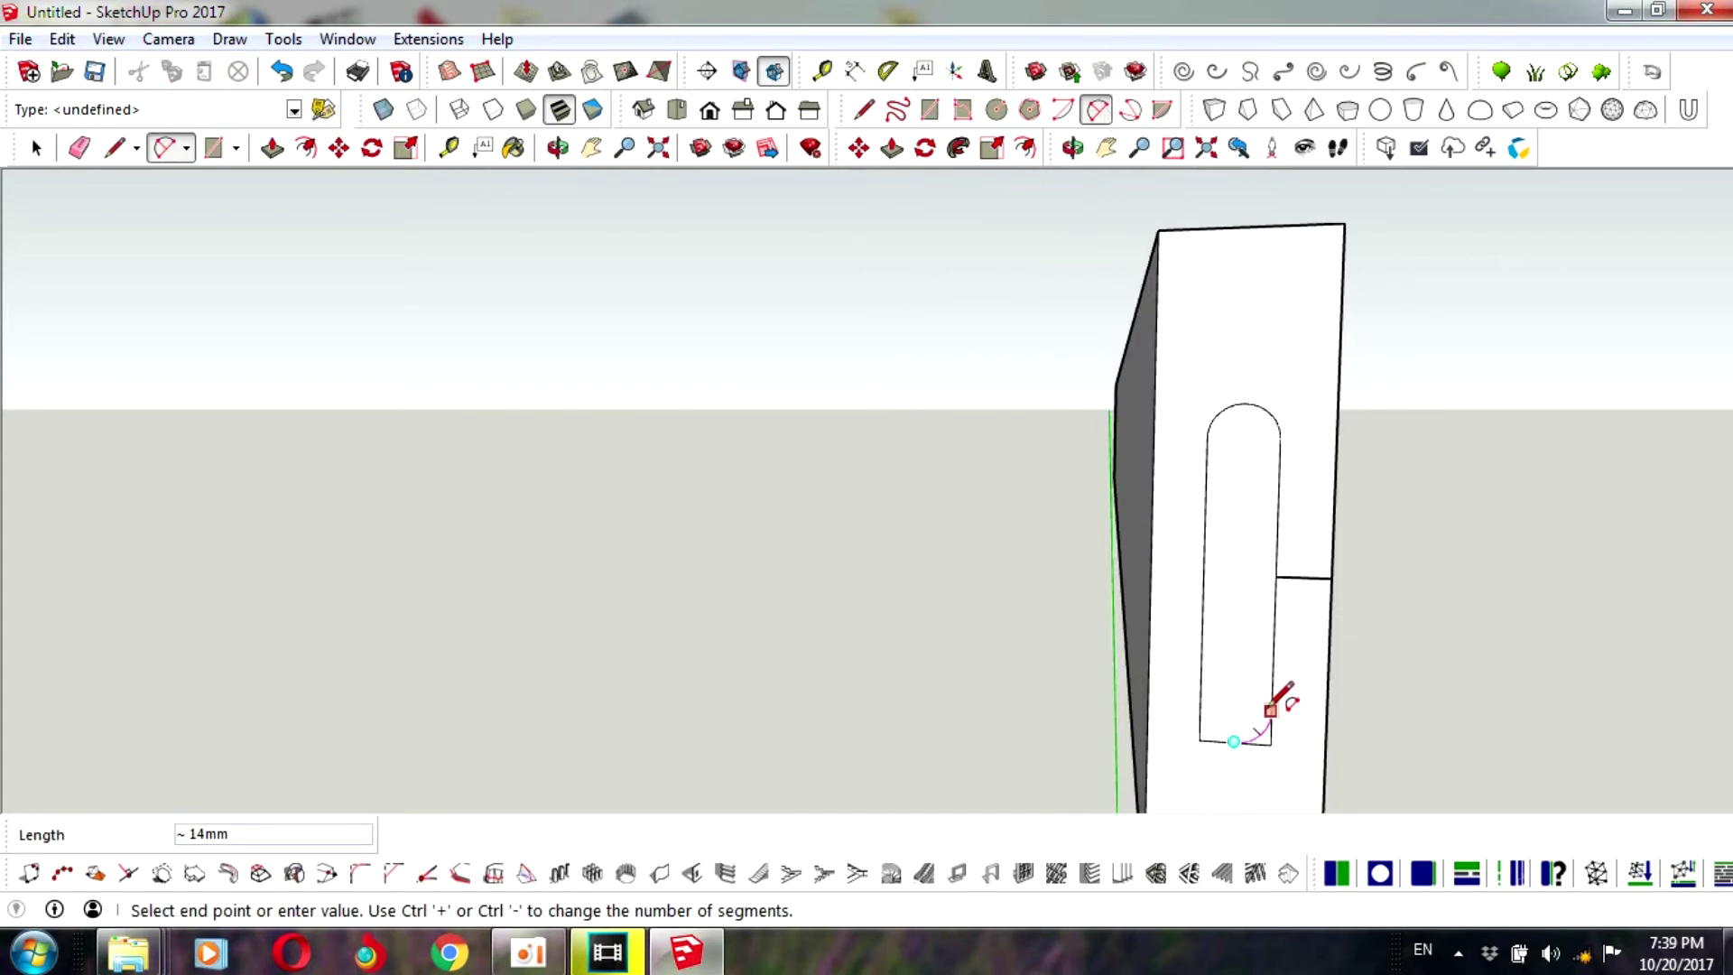
pyautogui.scroll(2, 1273, 708)
pyautogui.scroll(1, 1276, 700)
pyautogui.click(1275, 742)
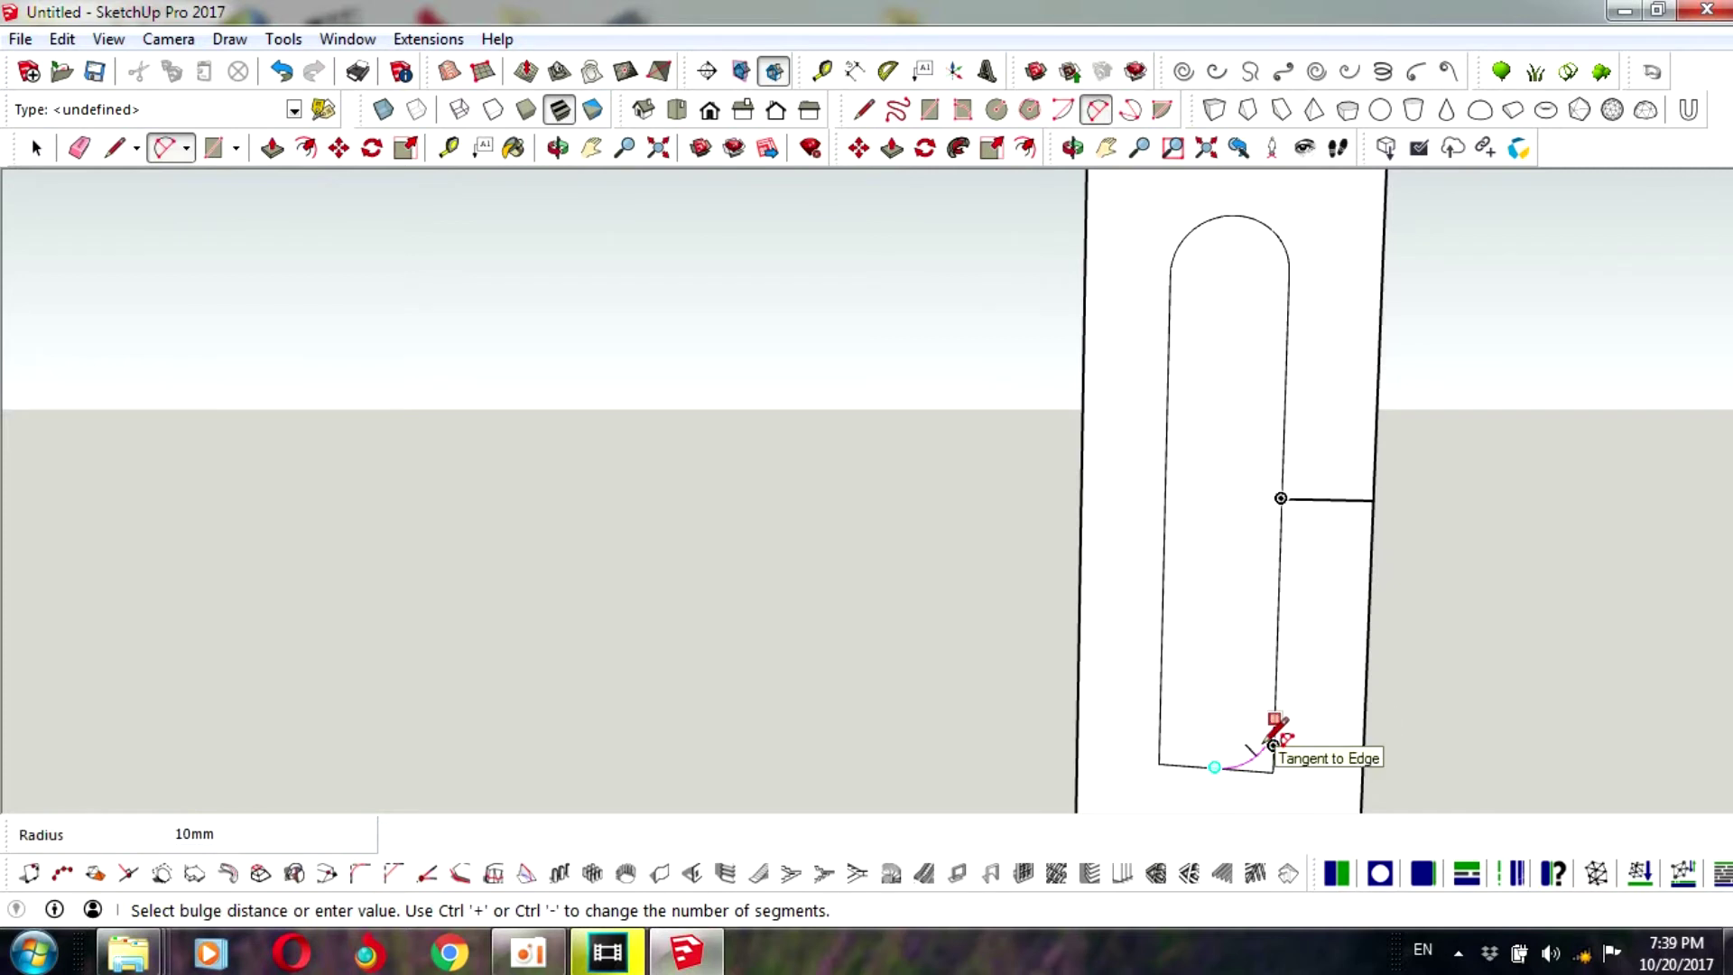
pyautogui.scroll(1, 1273, 736)
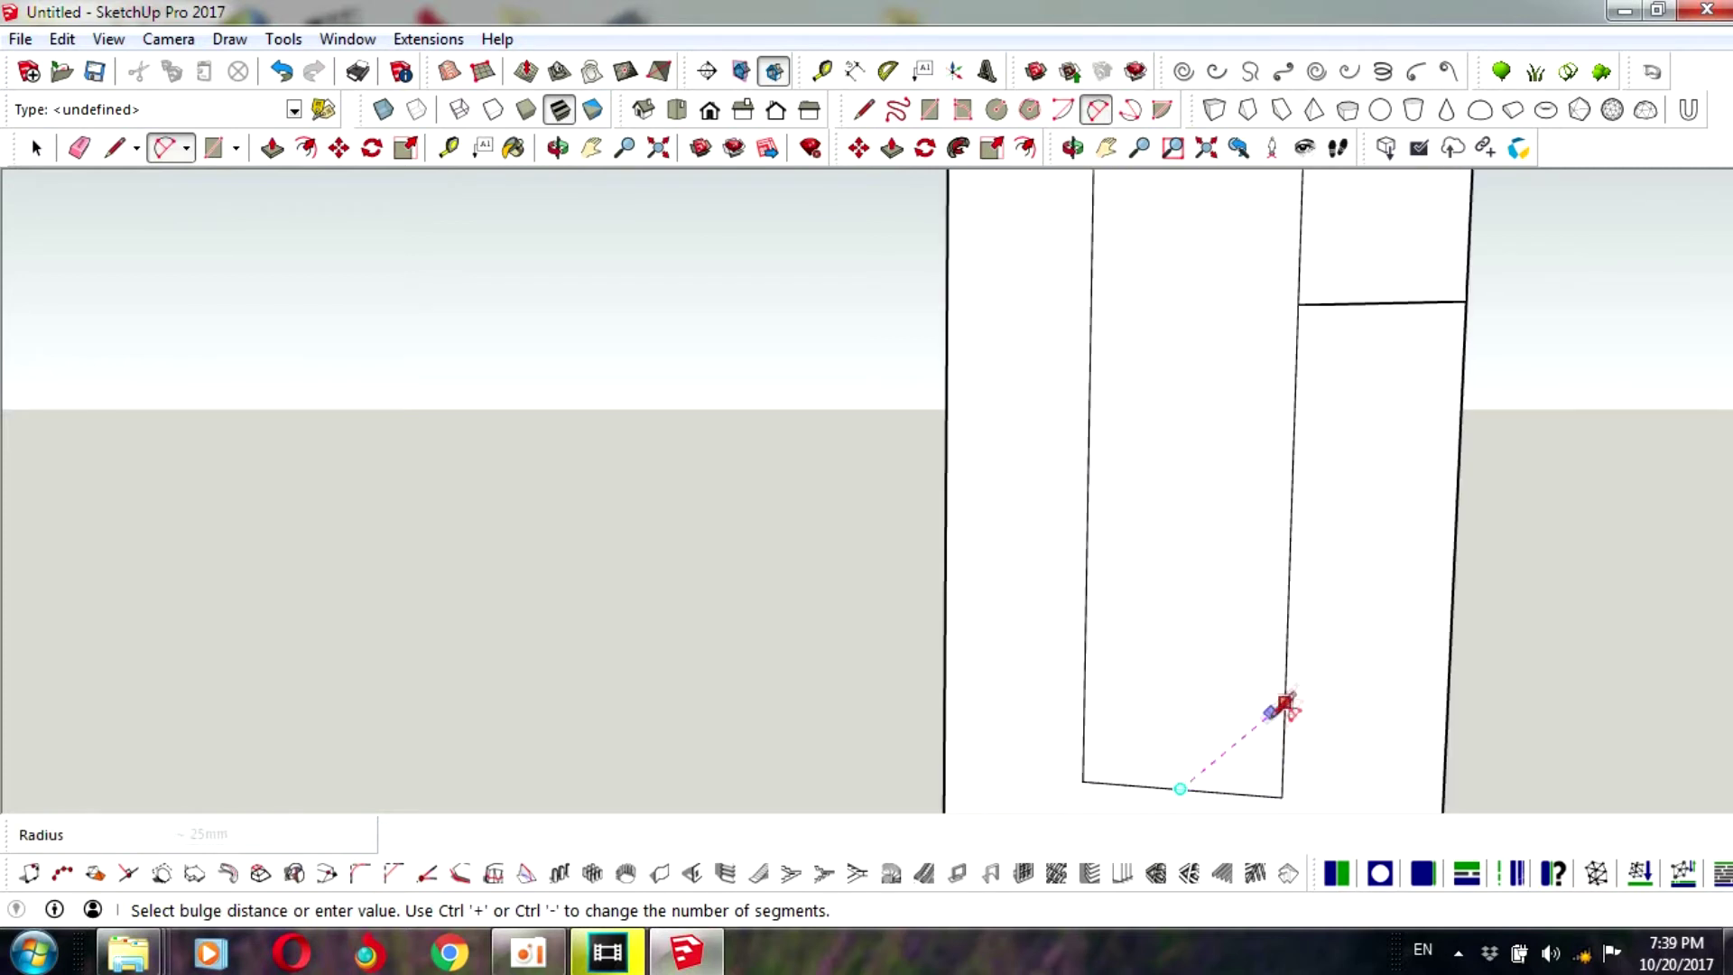
pyautogui.scroll(2, 1273, 745)
pyautogui.click(1268, 747)
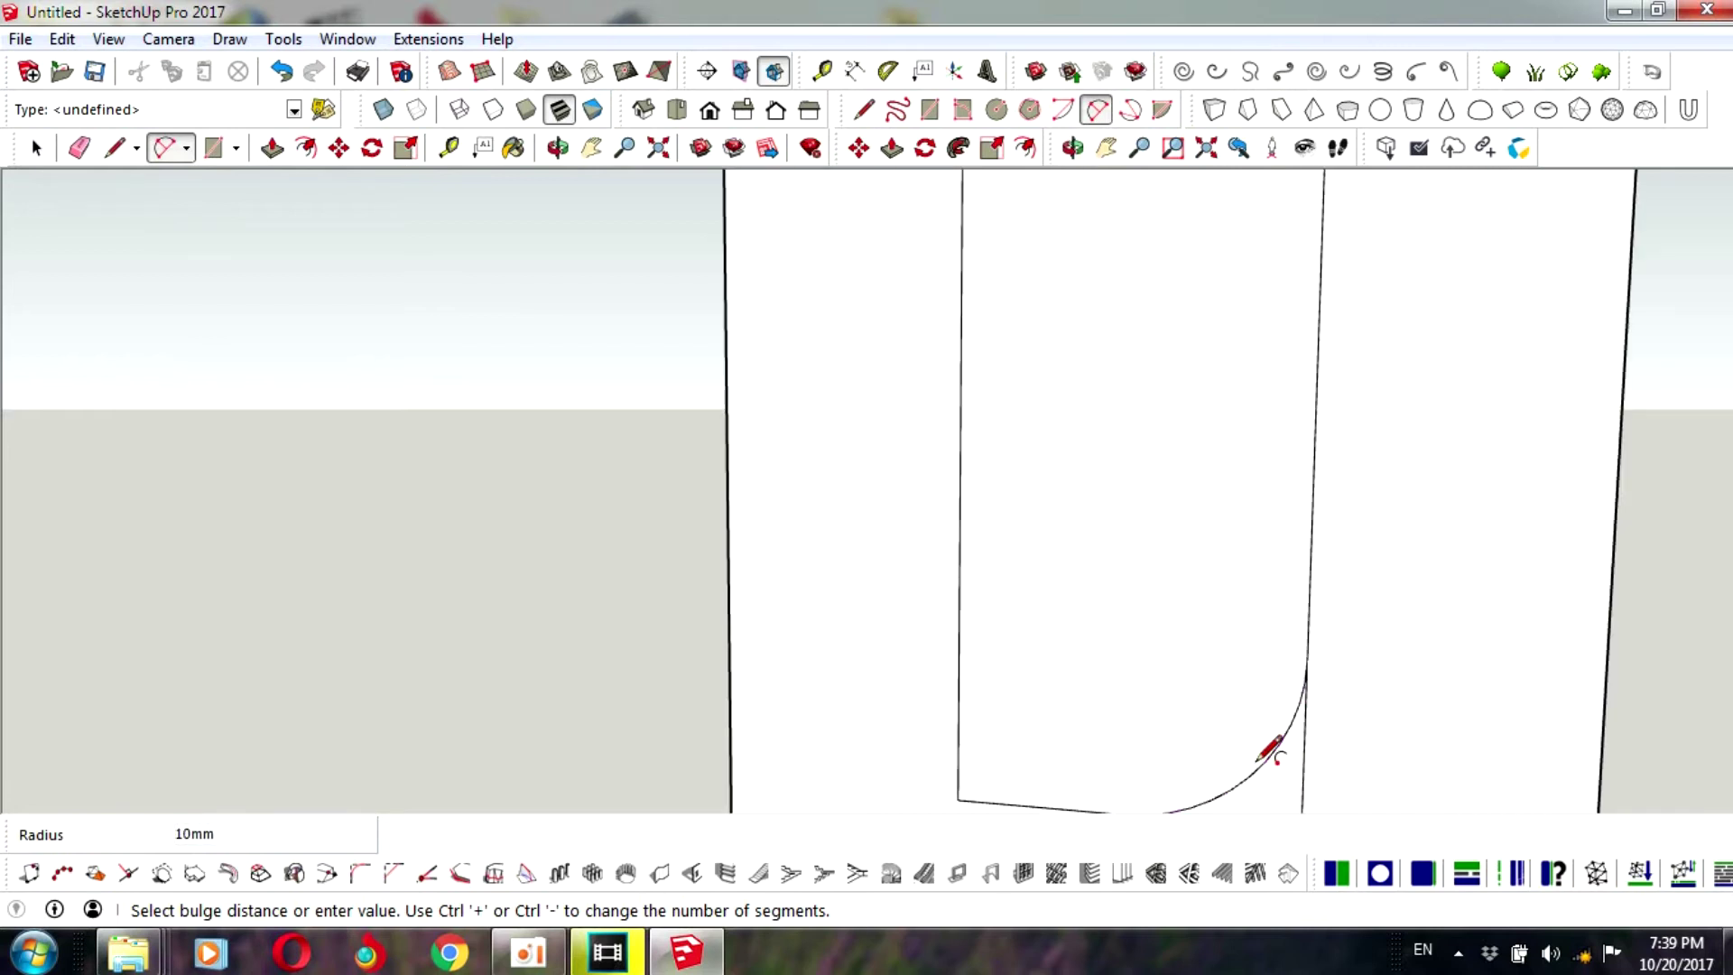
pyautogui.click(1125, 808)
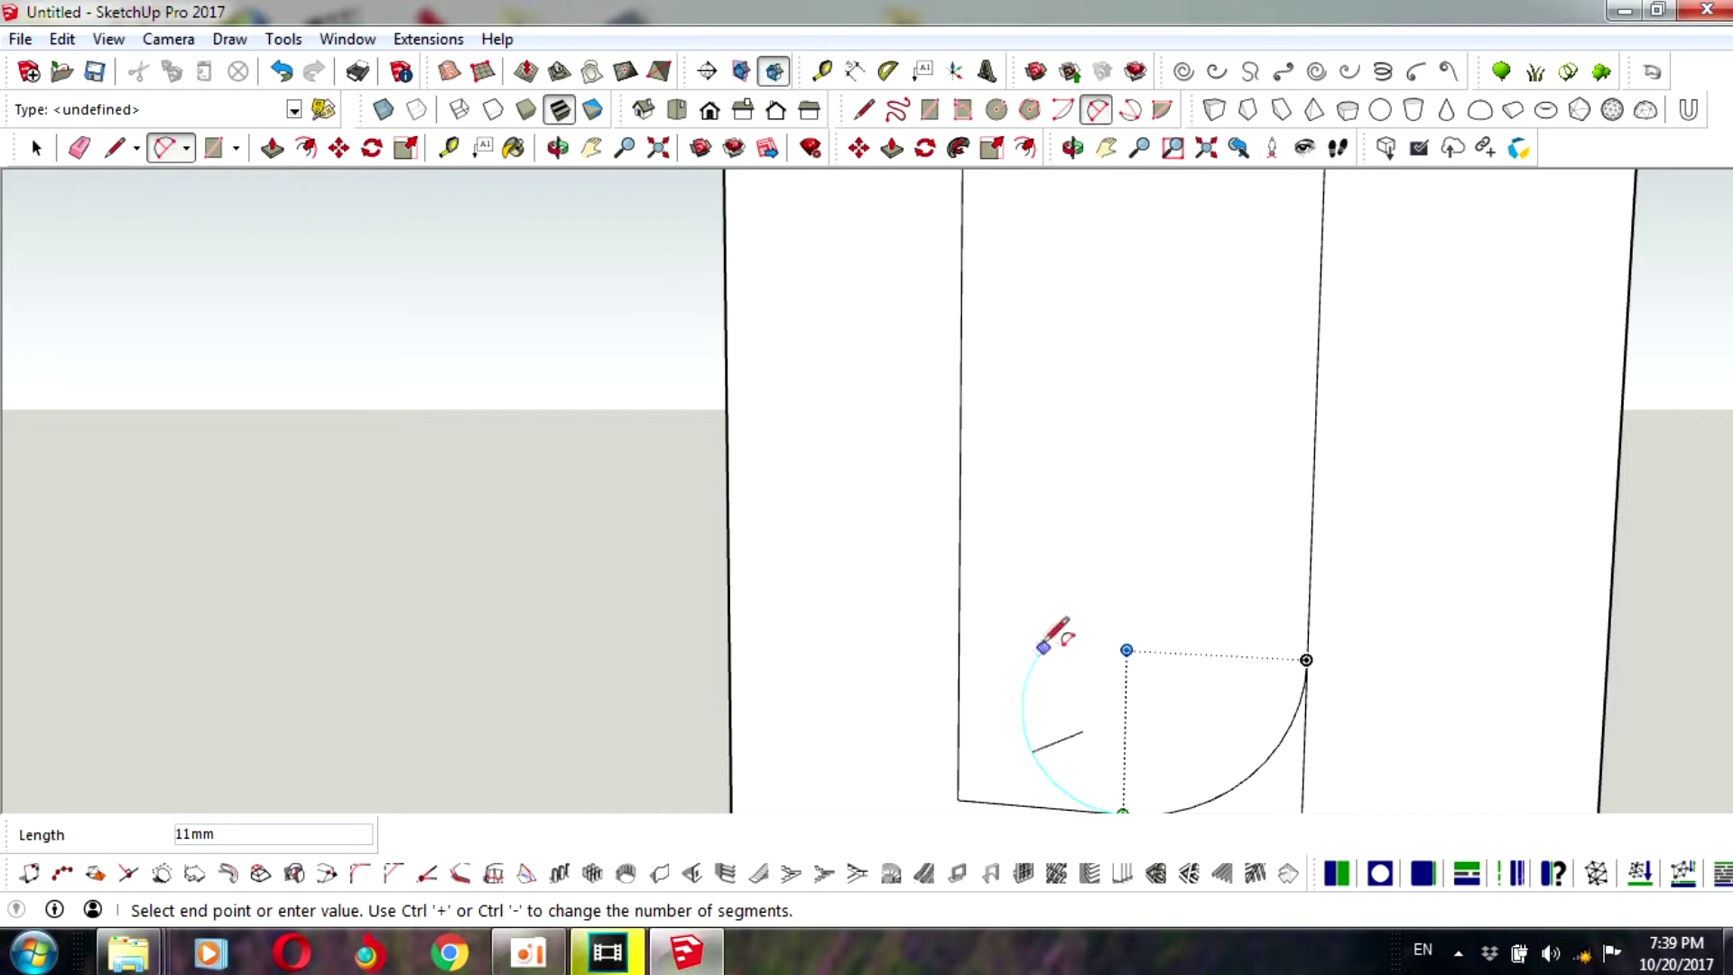
pyautogui.click(960, 645)
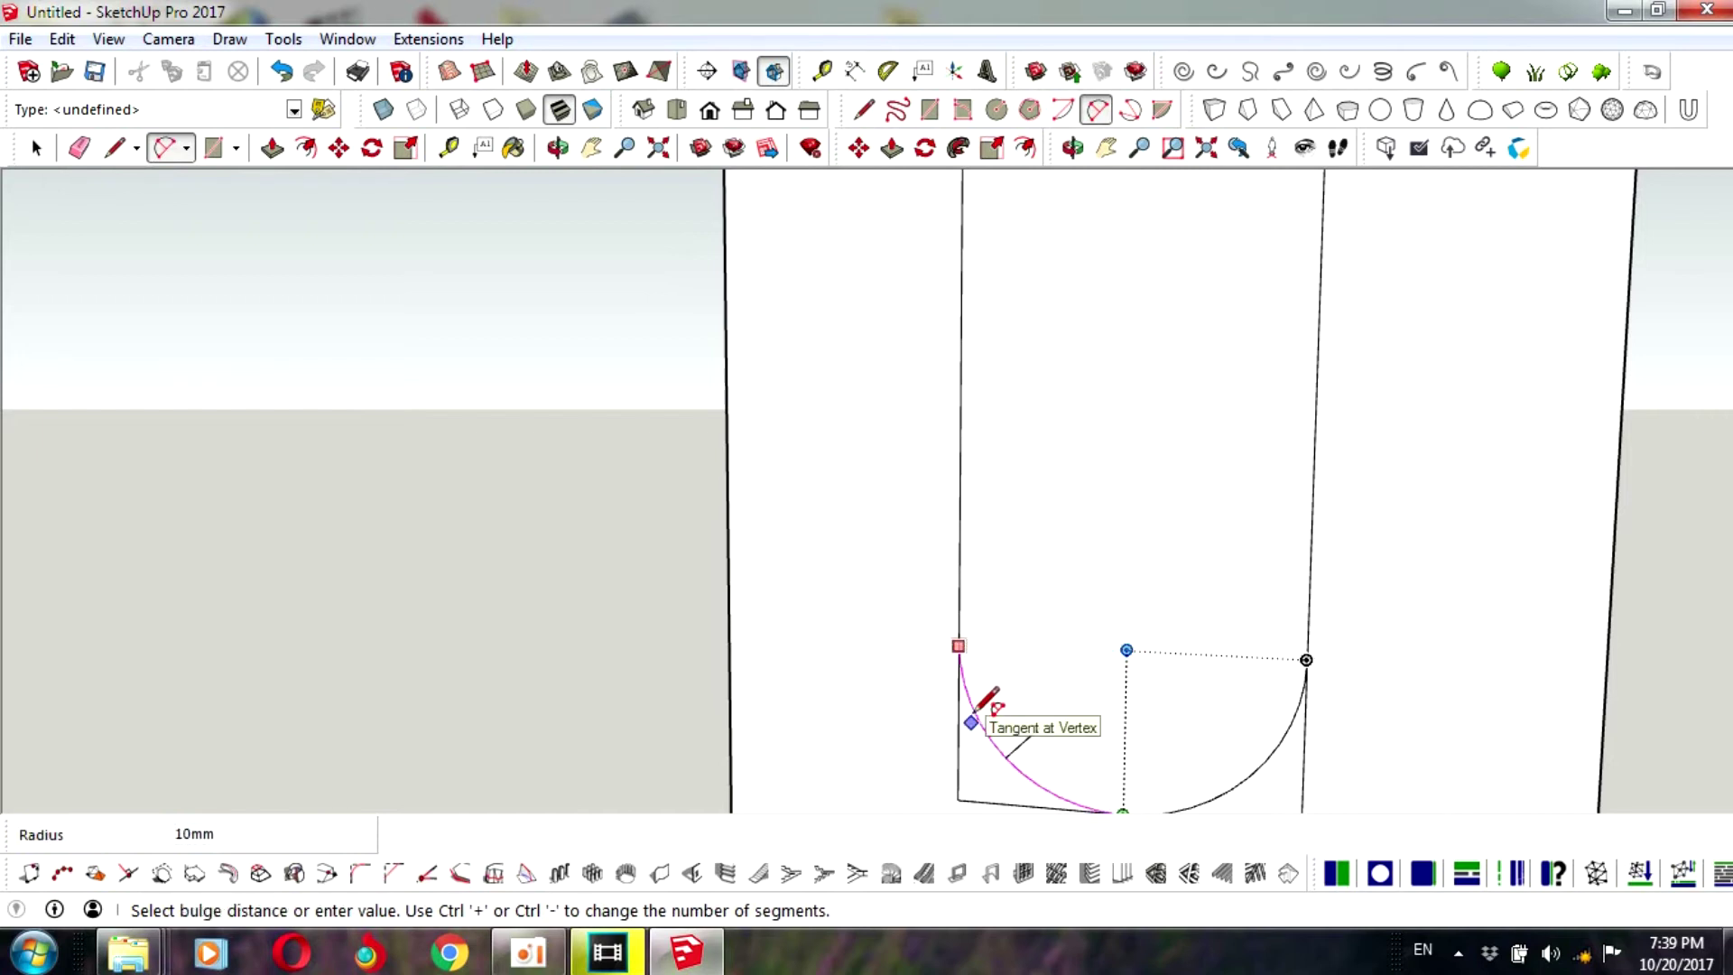
pyautogui.click(975, 715)
# - Erase the leftover bottom edges and orbit around to the board's end
pyautogui.click(36, 148)
pyautogui.scroll(-3, 965, 664)
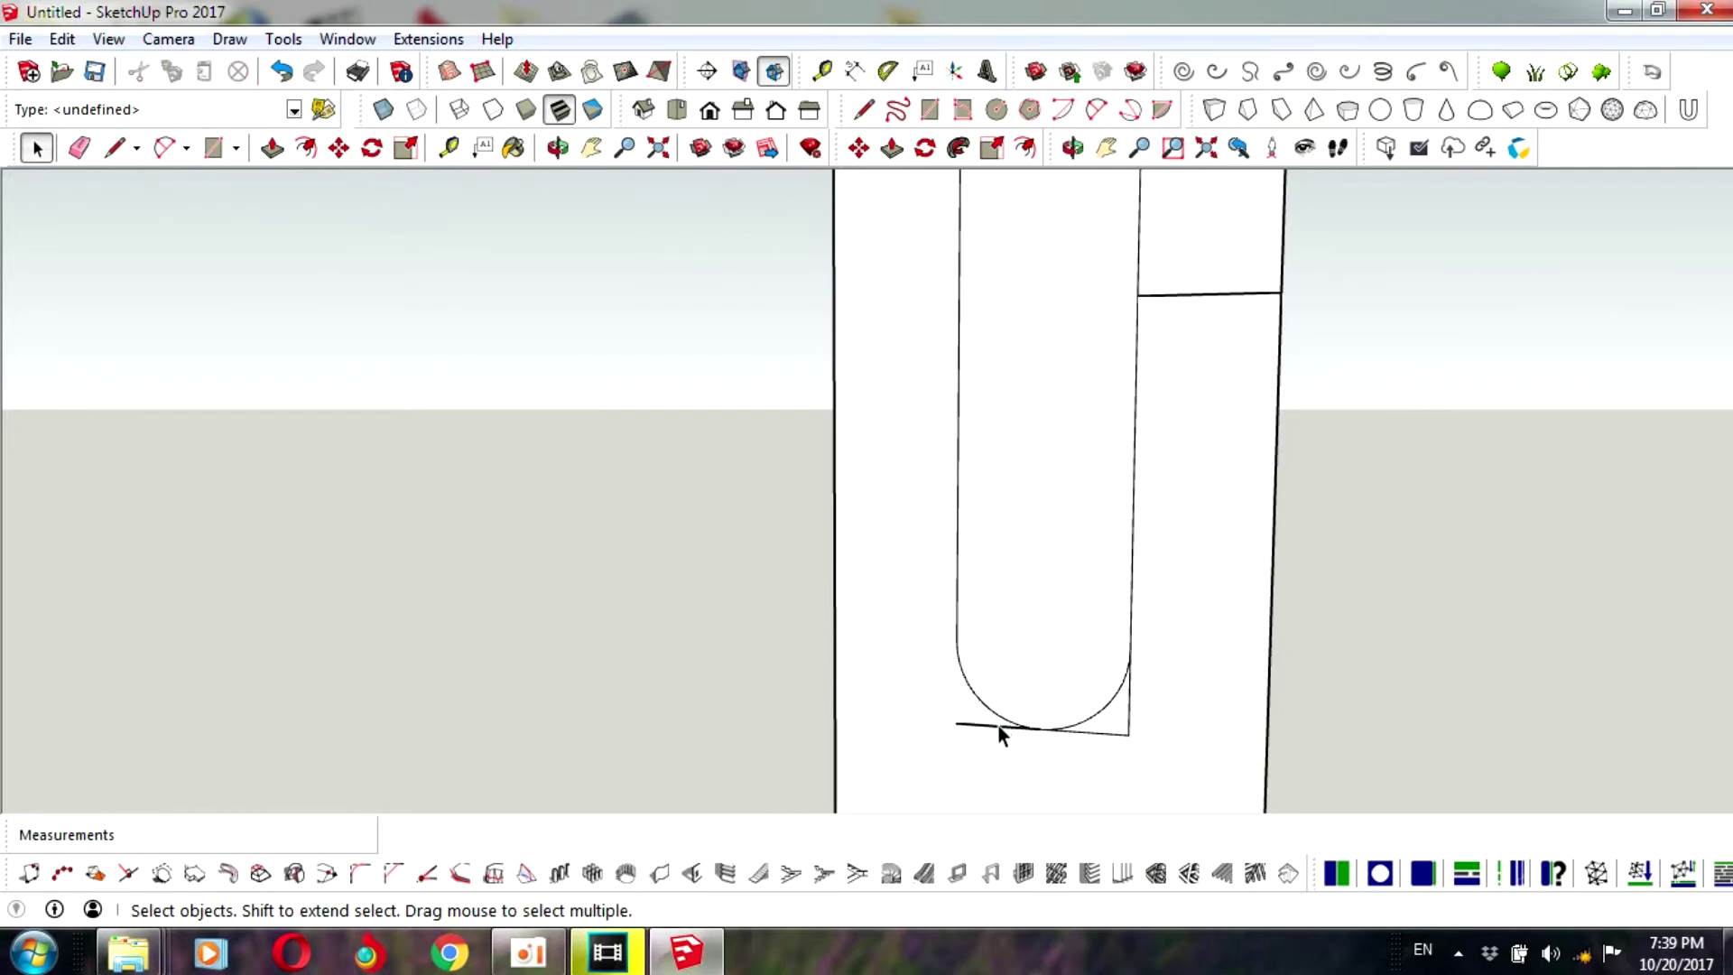
pyautogui.click(1092, 733)
pyautogui.press('Delete')
pyautogui.press('Delete')
pyautogui.scroll(-3, 1165, 614)
pyautogui.press('Delete')
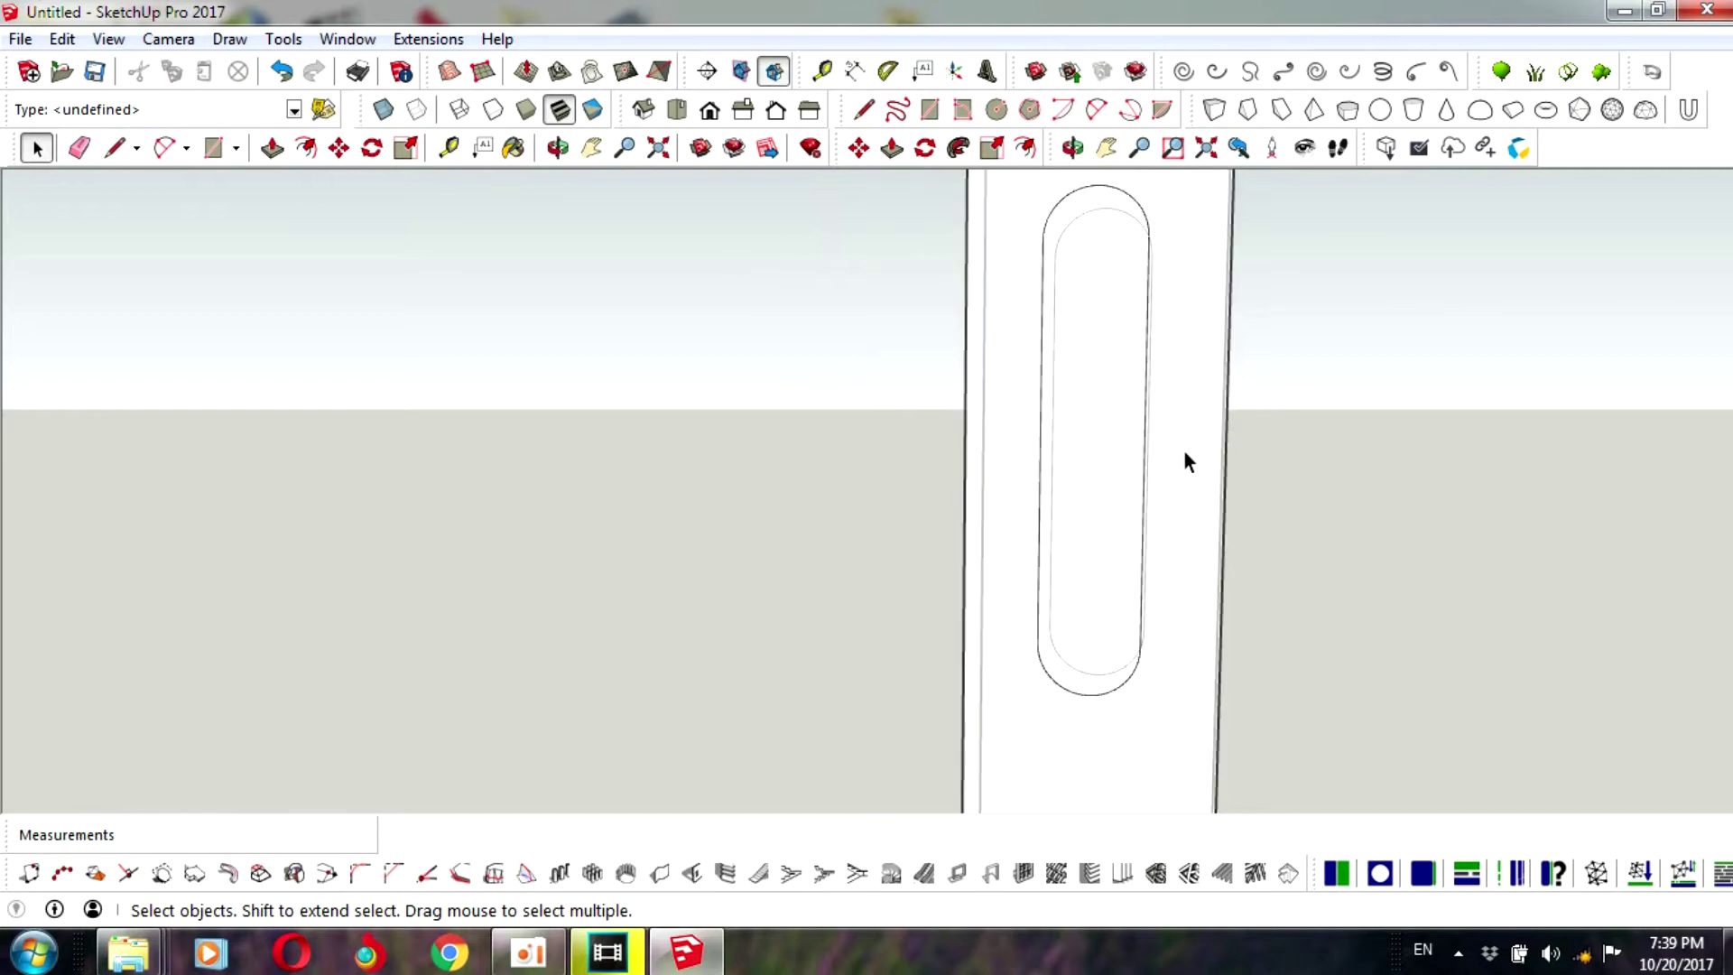
pyautogui.moveTo(1183, 449); pyautogui.dragTo(1177, 439, button='middle')
pyautogui.click(1072, 152)
pyautogui.moveTo(1203, 565)
pyautogui.mouseDown()
pyautogui.moveTo(704, 406)
pyautogui.moveTo(615, 511)
pyautogui.moveTo(1015, 477)
pyautogui.moveTo(987, 461)
pyautogui.moveTo(754, 491)
pyautogui.moveTo(880, 409)
pyautogui.mouseUp()
pyautogui.click(892, 147)
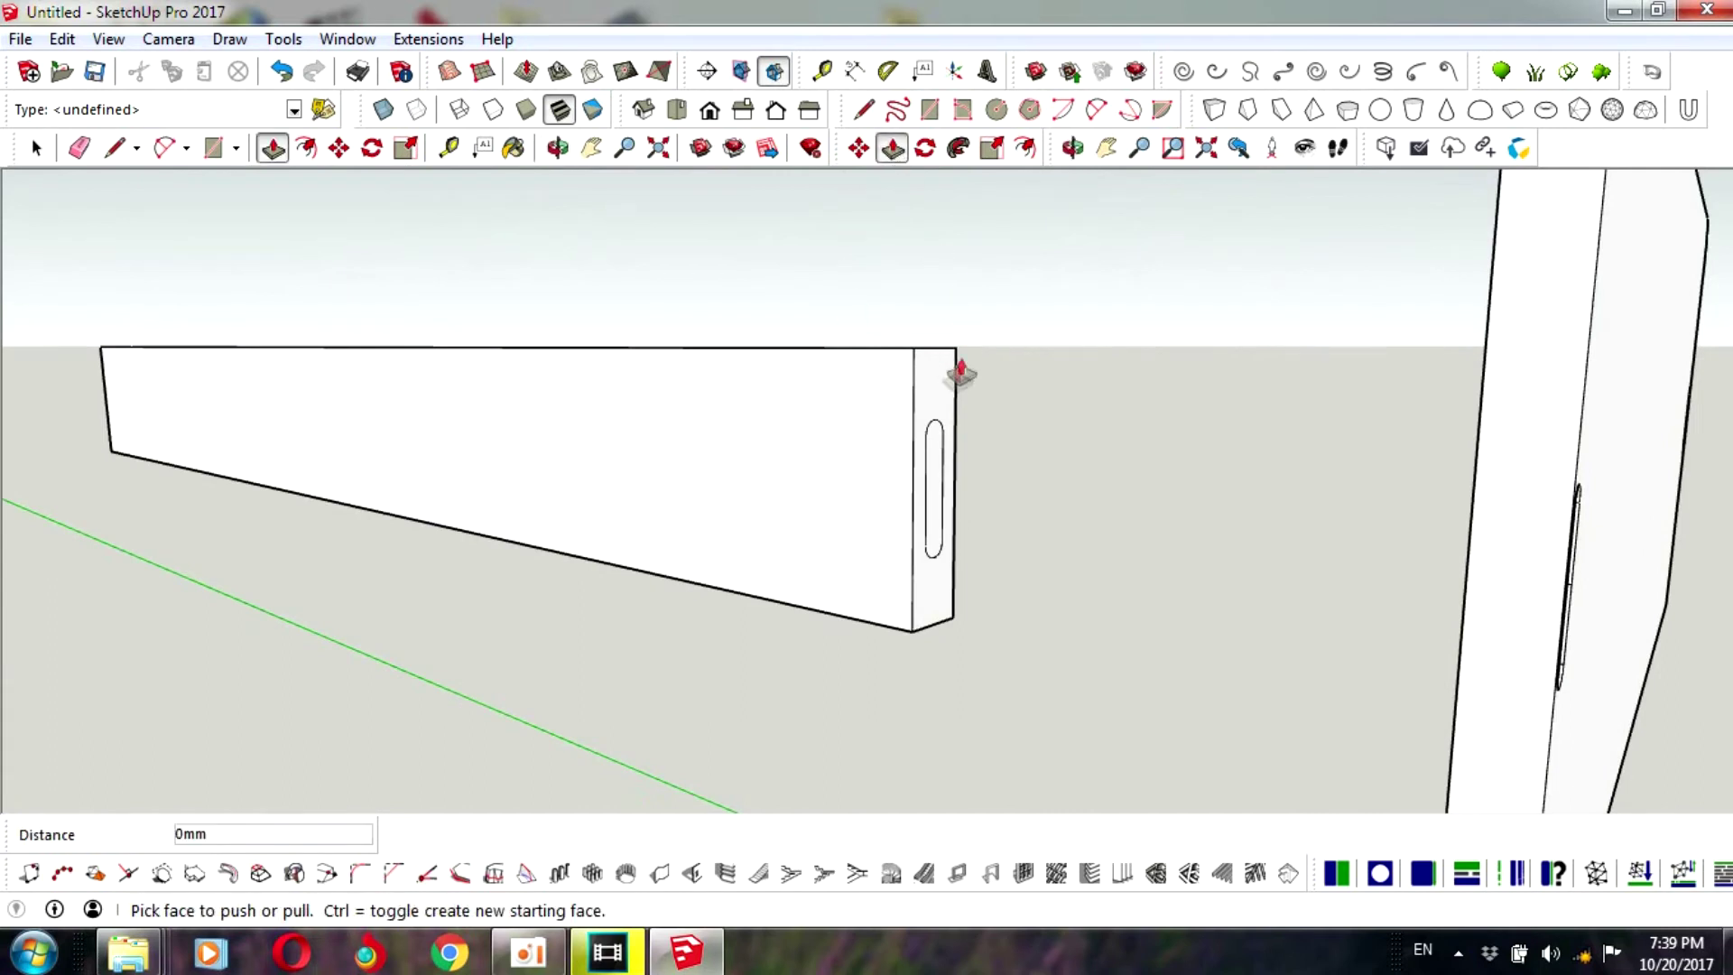
# - Pull the rounded oblong face out 40 mm into a protruding tab
pyautogui.click(941, 387)
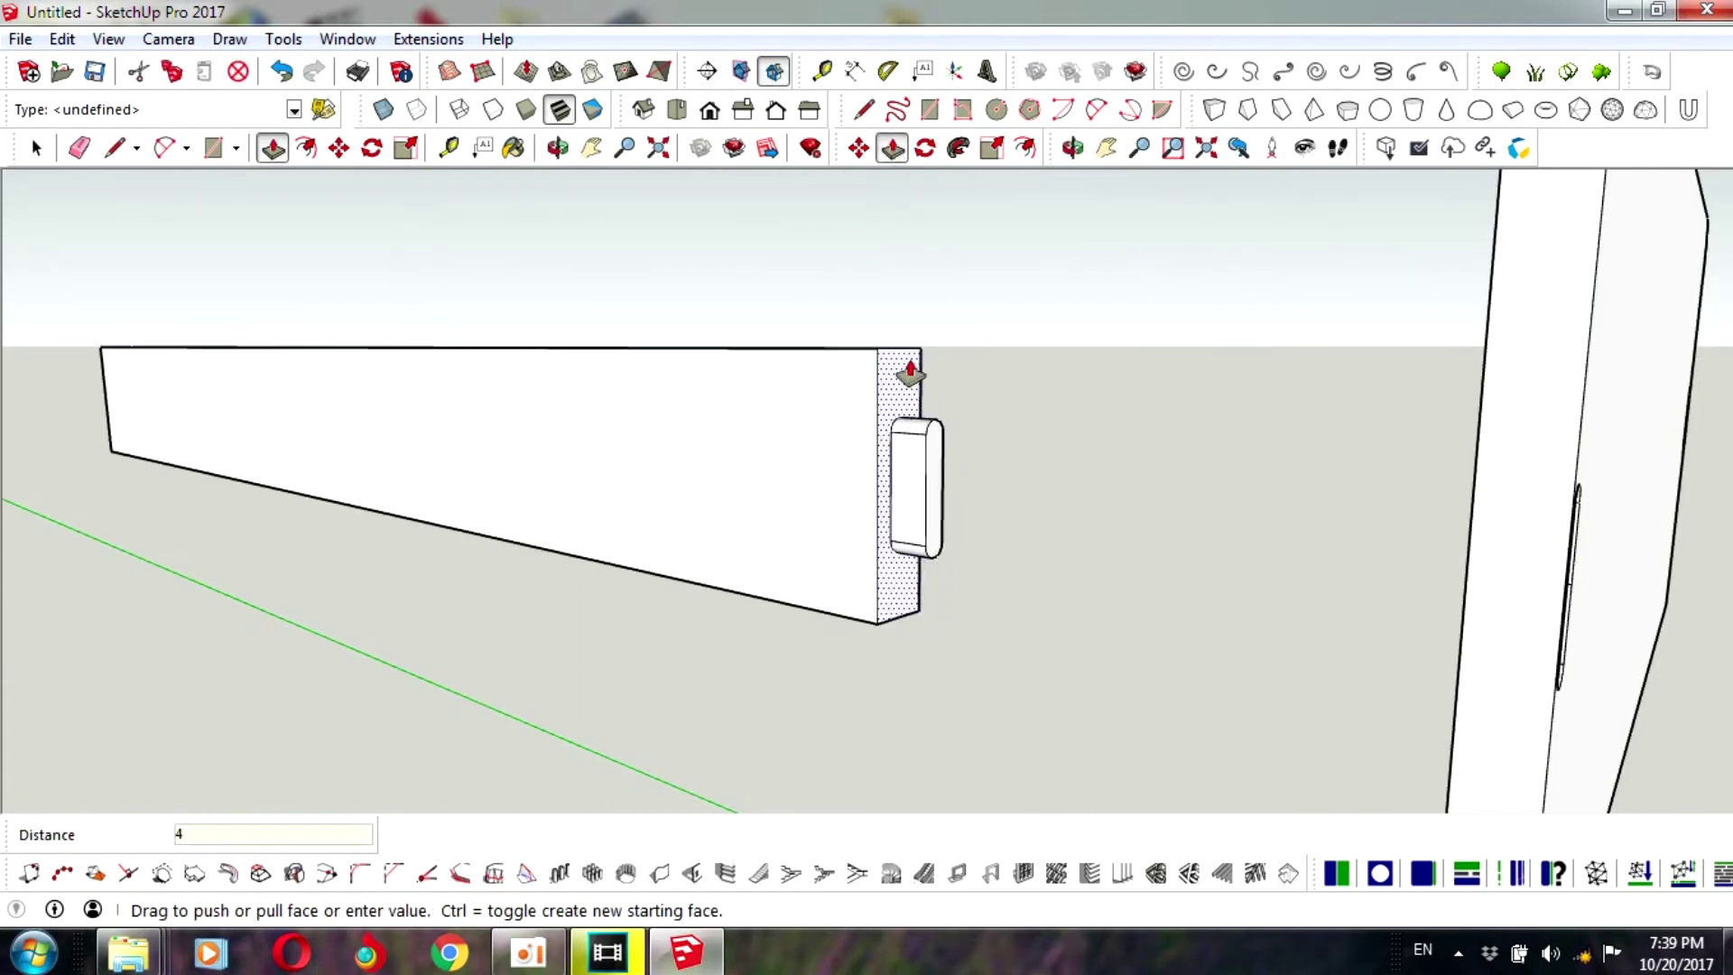
pyautogui.write('0')
pyautogui.press('Return')
pyautogui.press('space')
pyautogui.scroll(-5, 1005, 482)
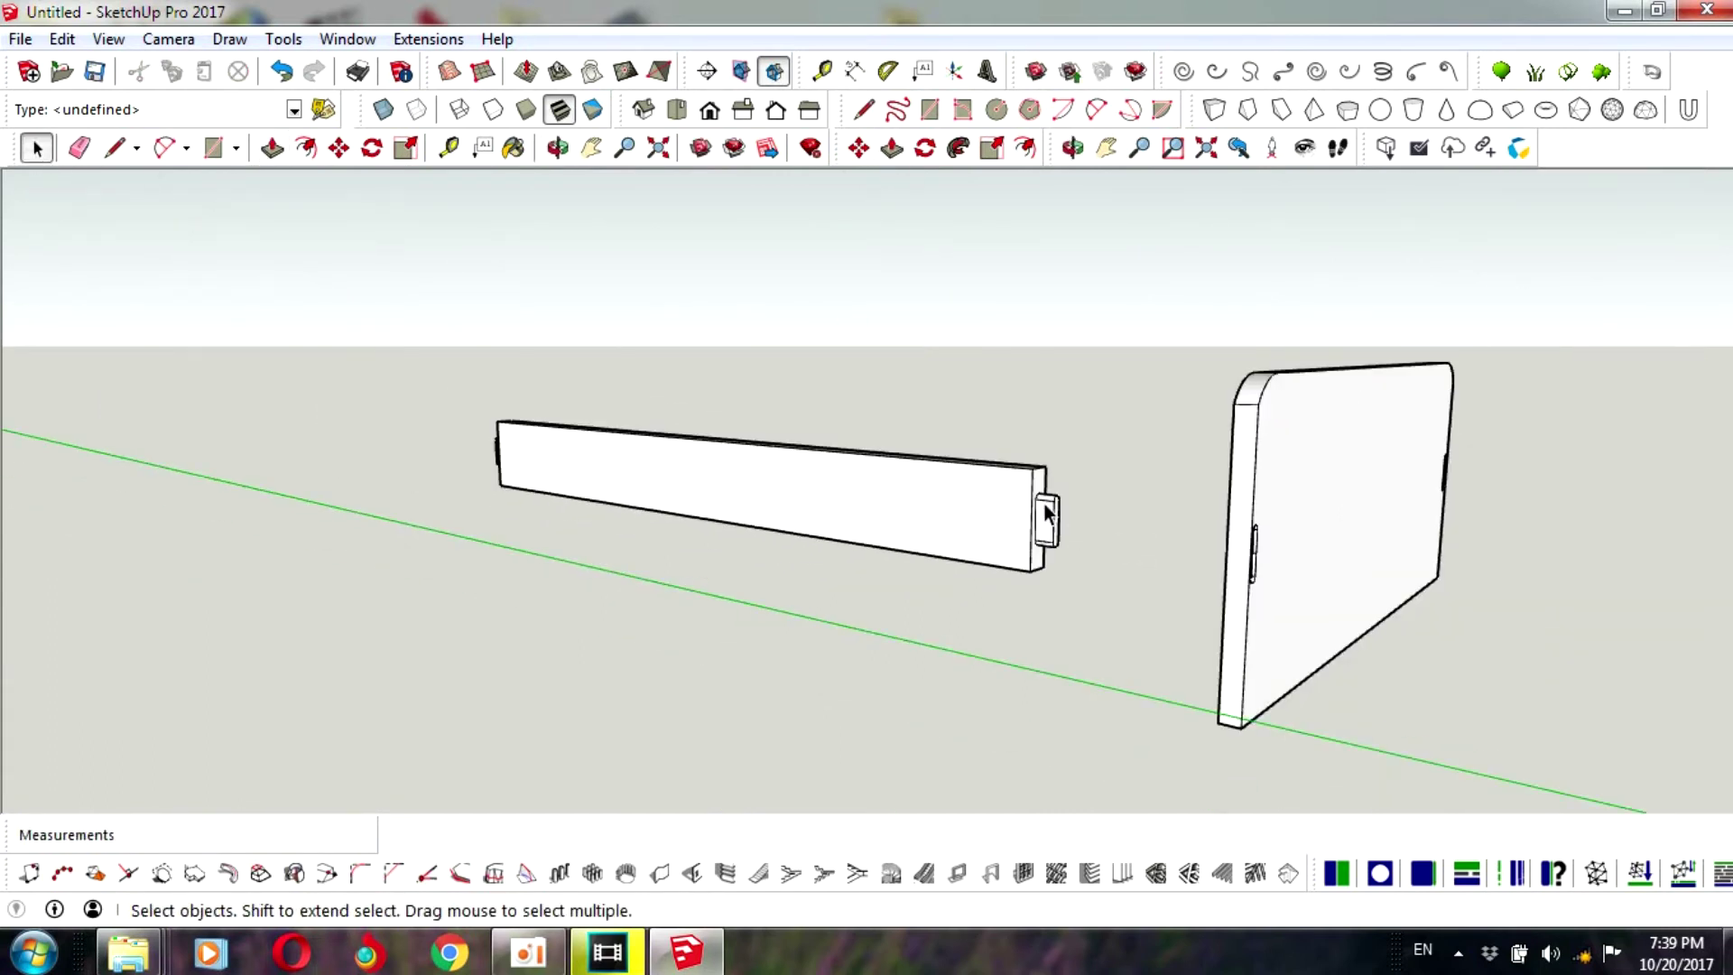
pyautogui.scroll(3, 1047, 514)
pyautogui.scroll(1, 1022, 444)
pyautogui.scroll(-1, 1076, 452)
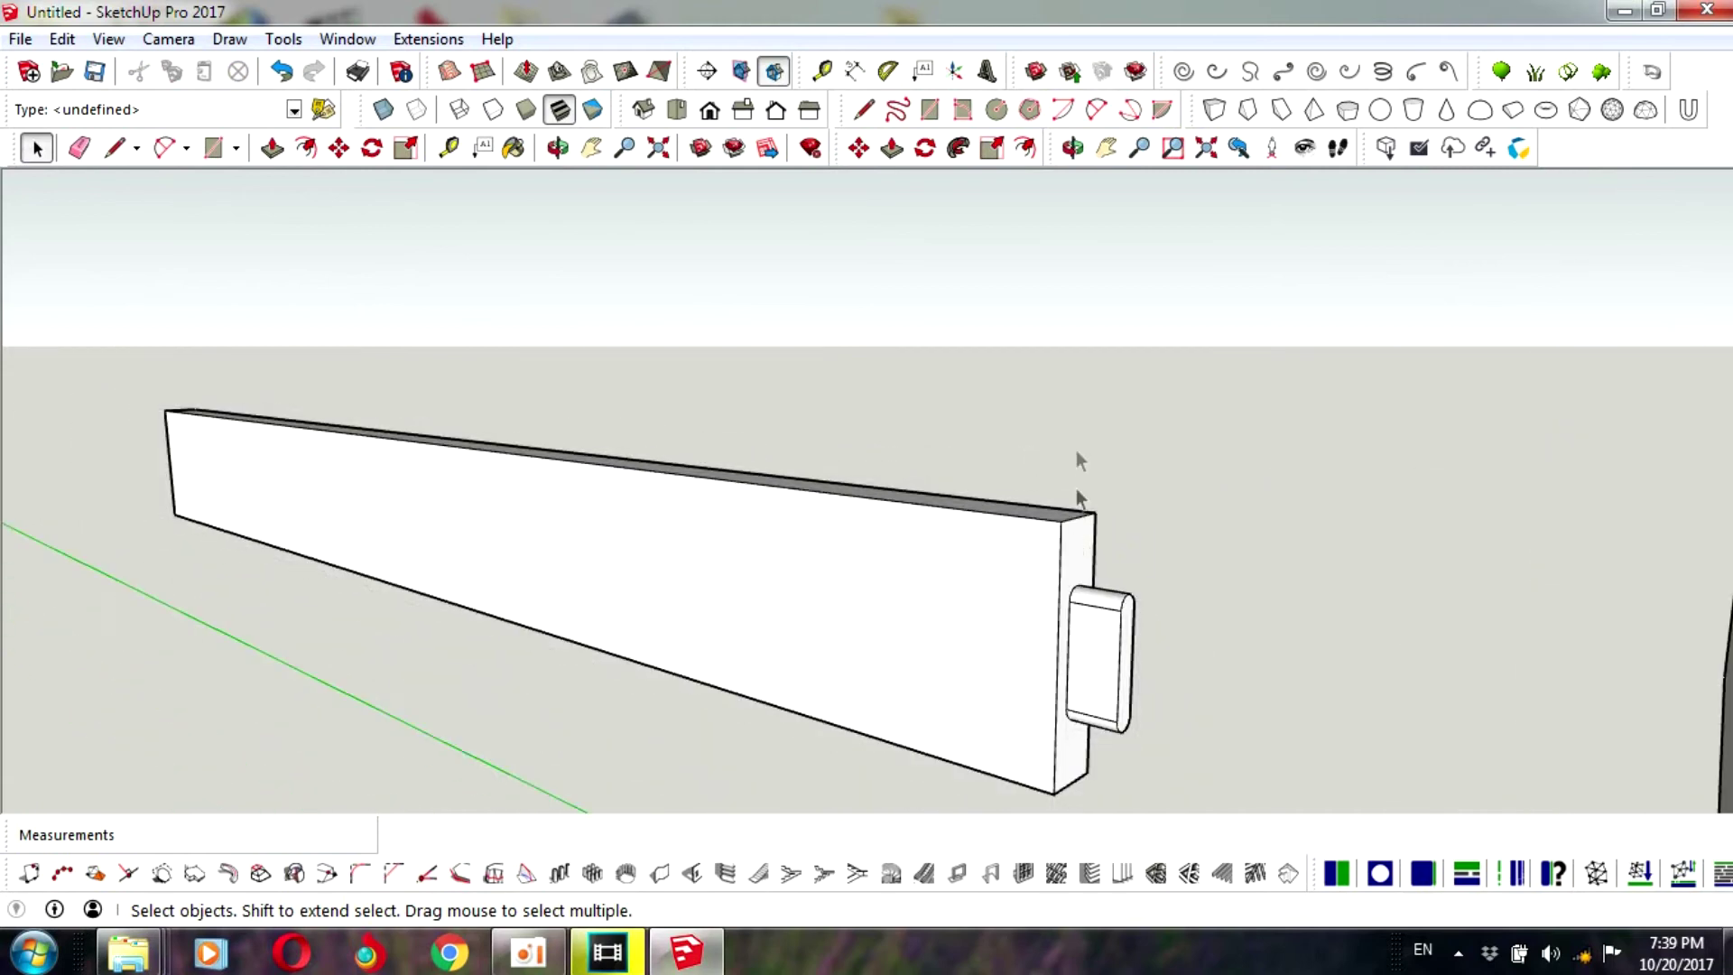
# - Orbit to see board and panel together and select the whole end panel
pyautogui.click(1073, 147)
pyautogui.moveTo(1149, 523)
pyautogui.mouseDown()
pyautogui.moveTo(876, 615)
pyautogui.moveTo(971, 626)
pyautogui.moveTo(987, 659)
pyautogui.moveTo(641, 702)
pyautogui.moveTo(700, 503)
pyautogui.moveTo(1101, 561)
pyautogui.moveTo(952, 666)
pyautogui.moveTo(227, 217)
pyautogui.mouseUp()
pyautogui.click(36, 147)
pyautogui.moveTo(929, 463); pyautogui.dragTo(1146, 815)
# - Make the end panel and the long board each into a group
pyautogui.rightClick(1013, 682)
pyautogui.click(1092, 359)
pyautogui.moveTo(392, 537); pyautogui.dragTo(892, 753)
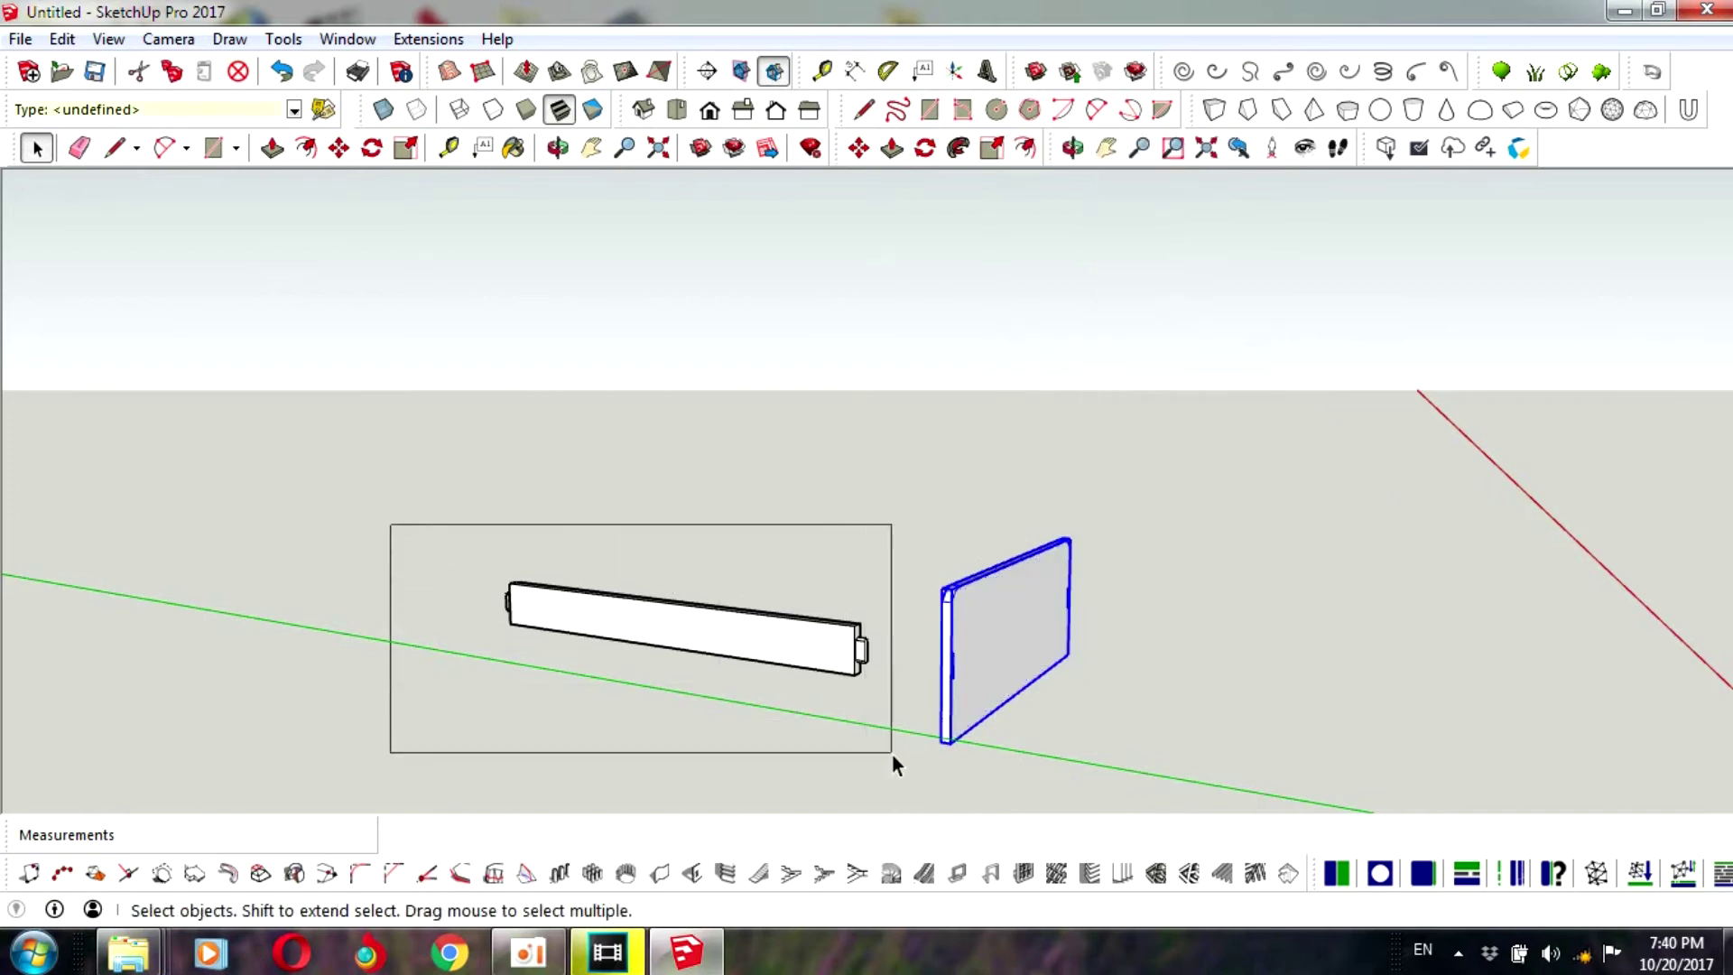
pyautogui.rightClick(832, 665)
pyautogui.click(894, 350)
# - Copy the board 1500 mm along the red axis
pyautogui.moveTo(939, 514); pyautogui.dragTo(956, 437, button='middle')
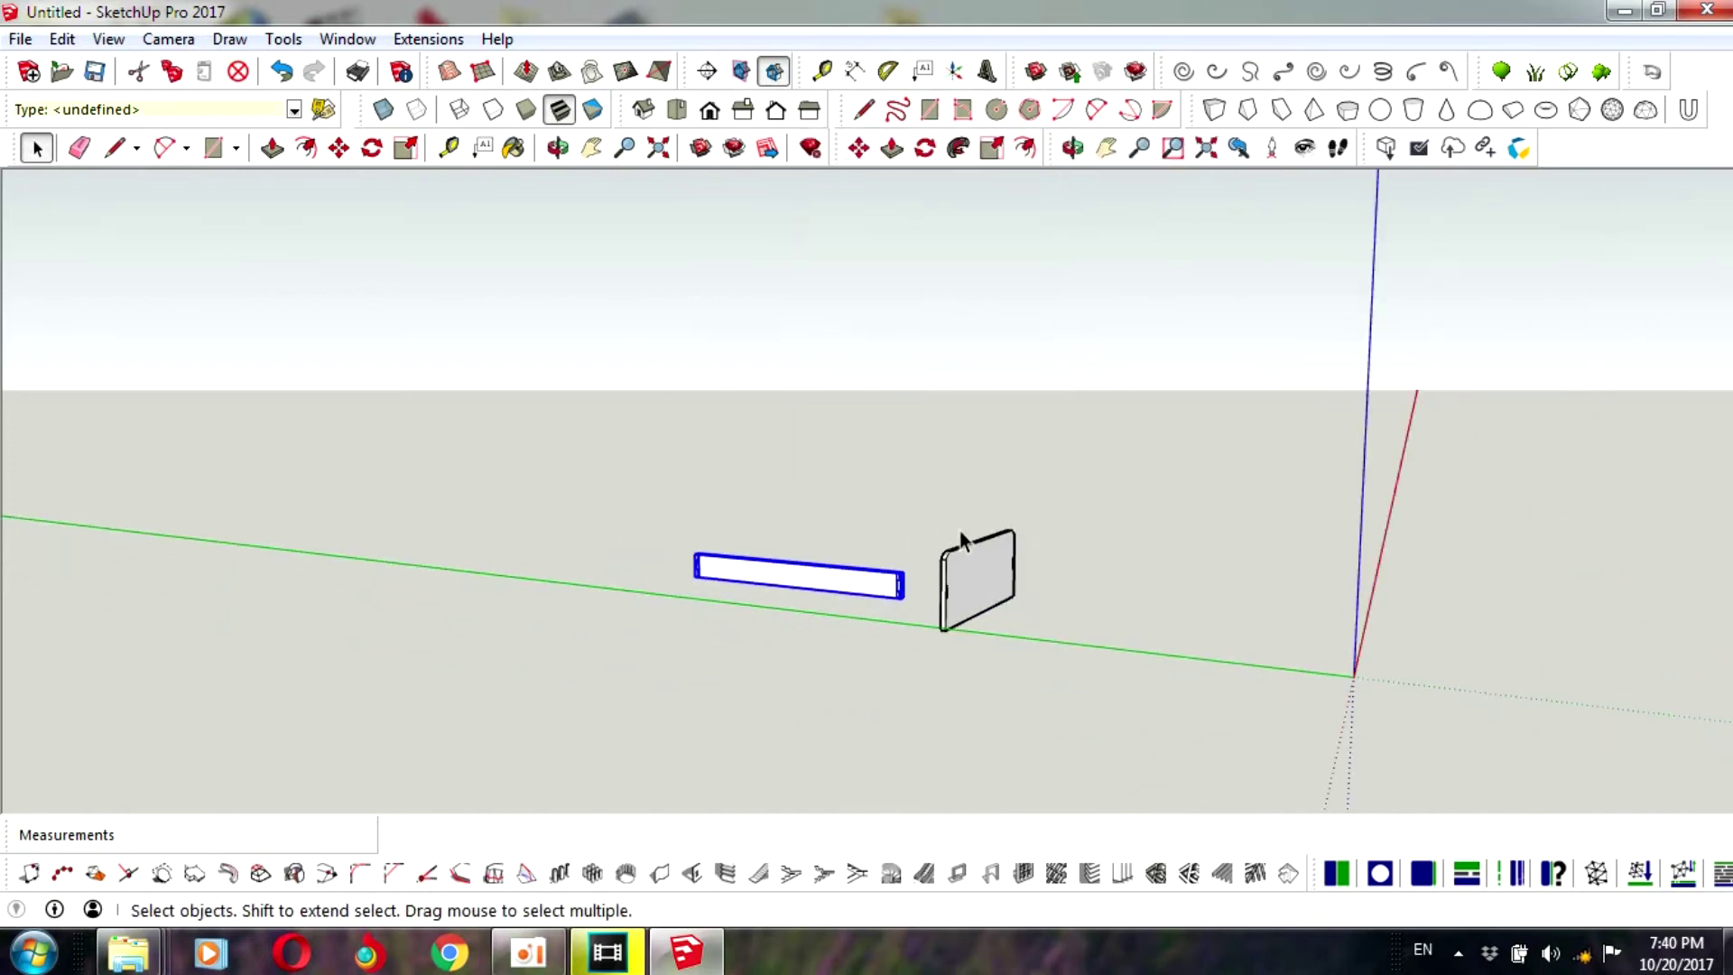
pyautogui.click(1073, 148)
pyautogui.moveTo(1067, 416)
pyautogui.mouseDown()
pyautogui.moveTo(921, 736)
pyautogui.moveTo(479, 397)
pyautogui.mouseUp()
pyautogui.click(858, 147)
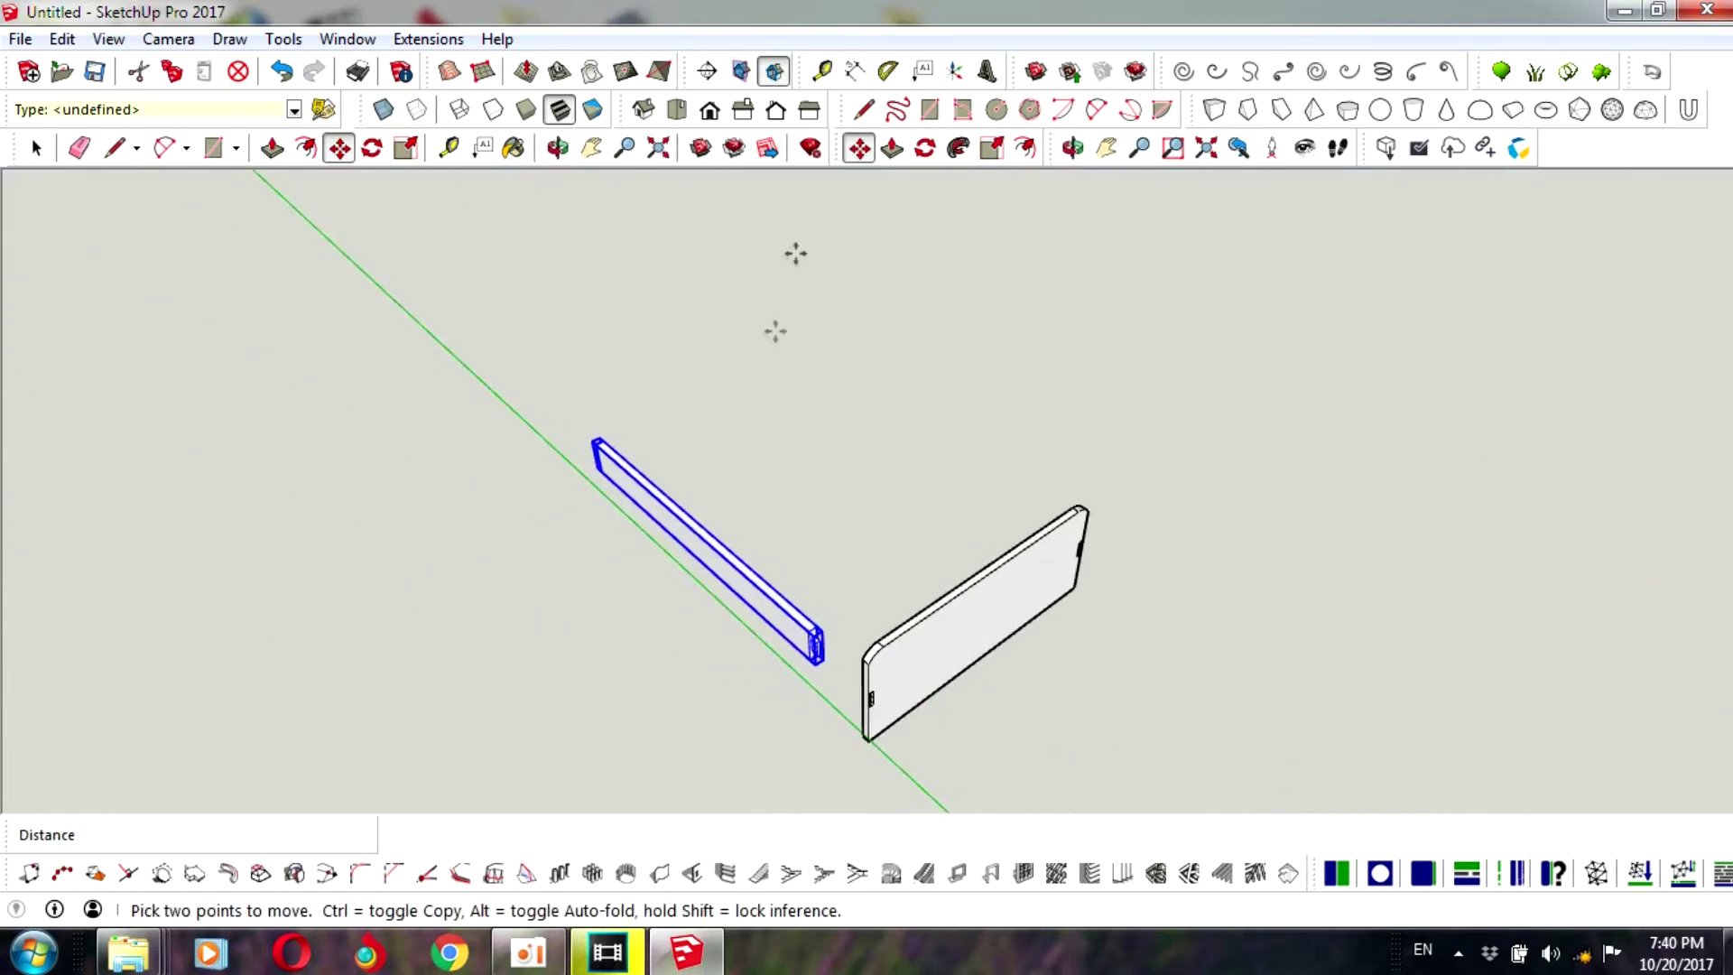
pyautogui.press('ctrl')
pyautogui.click(715, 548)
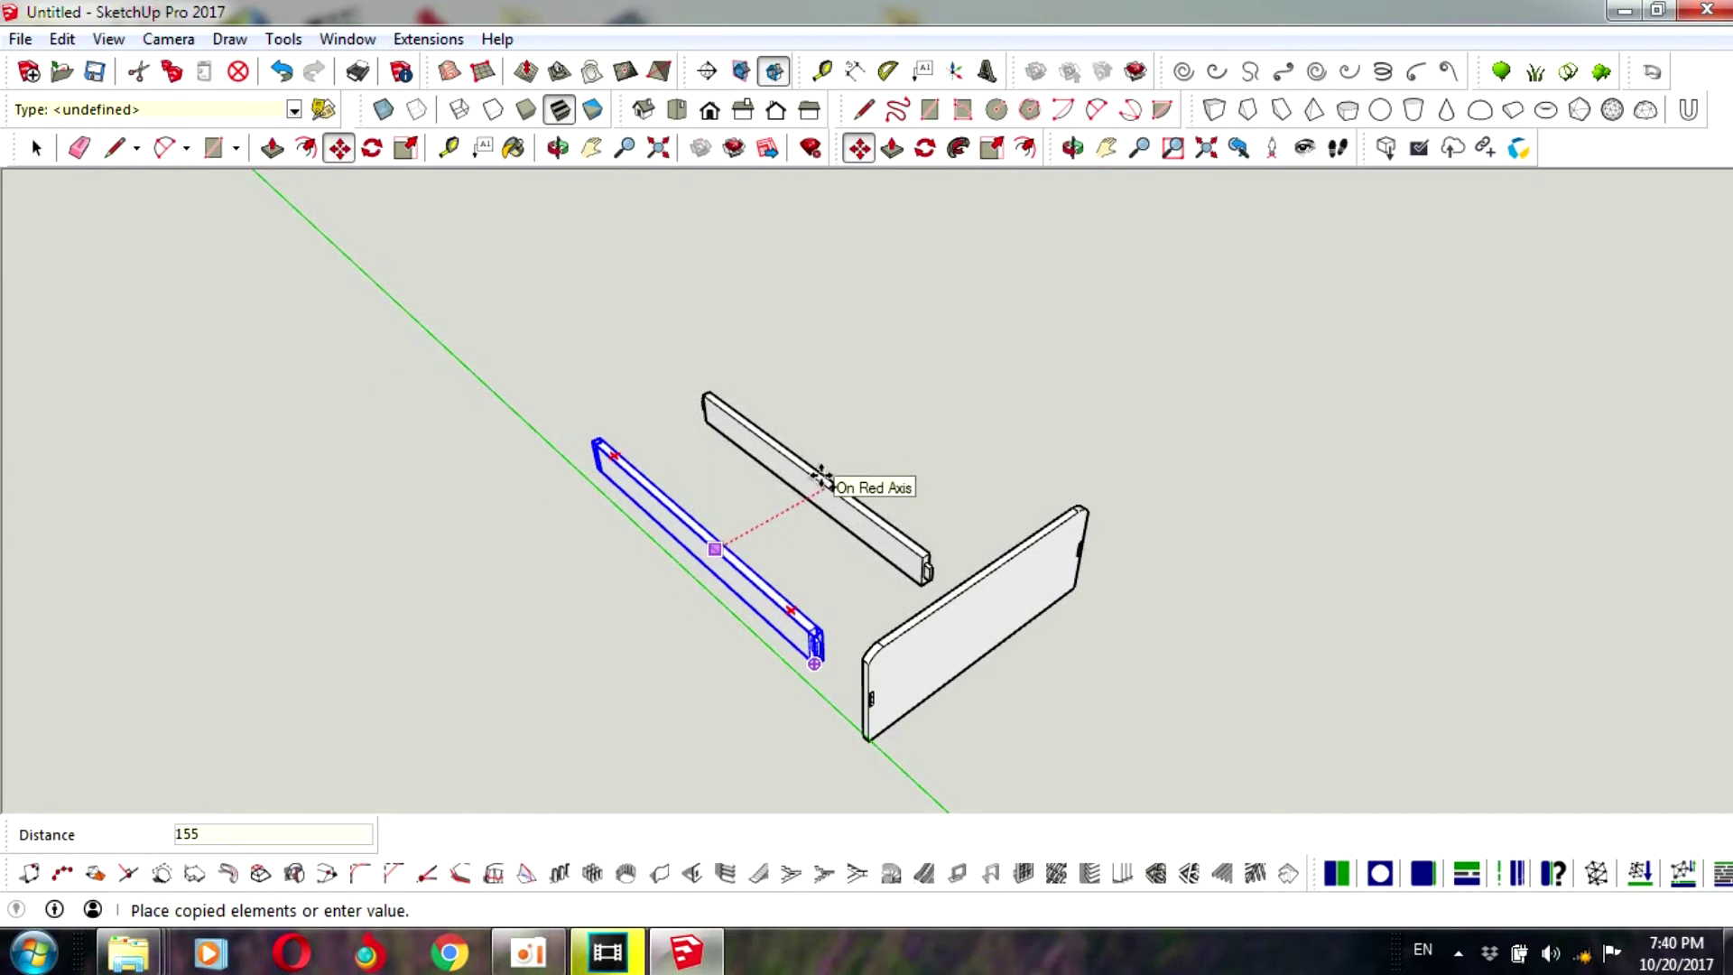
pyautogui.write('1500')
pyautogui.press('Return')
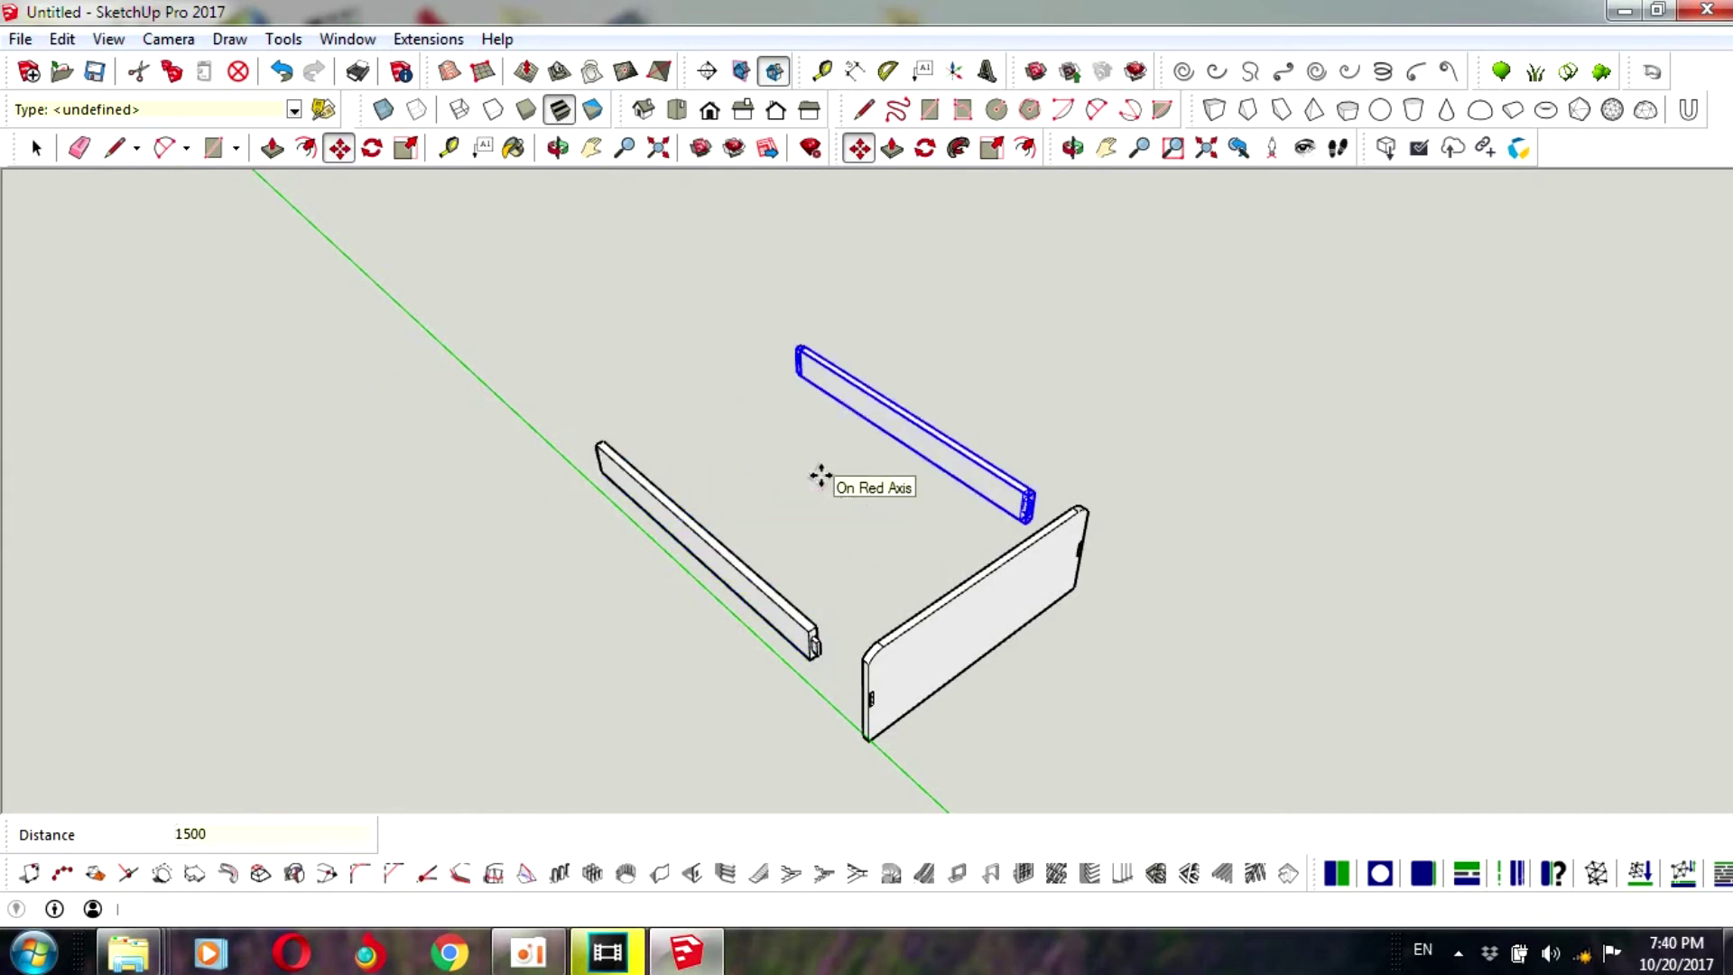
# - Copy the end panel to the boards' other end
pyautogui.click(37, 150)
pyautogui.click(957, 656)
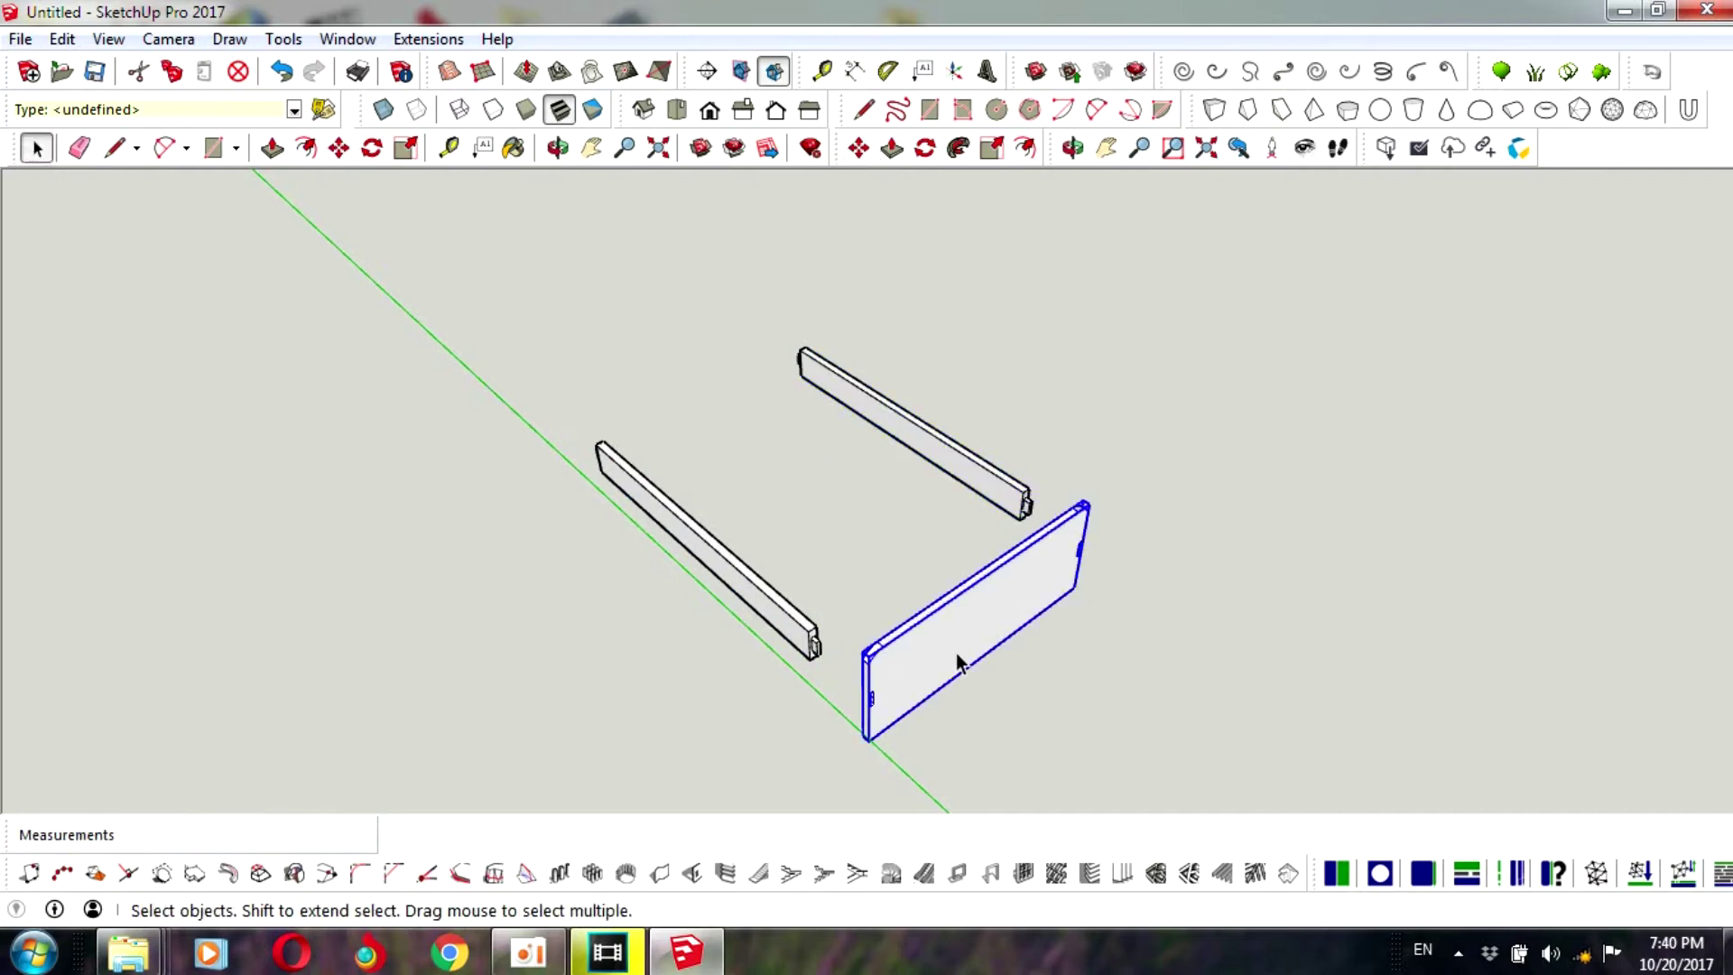
pyautogui.click(858, 148)
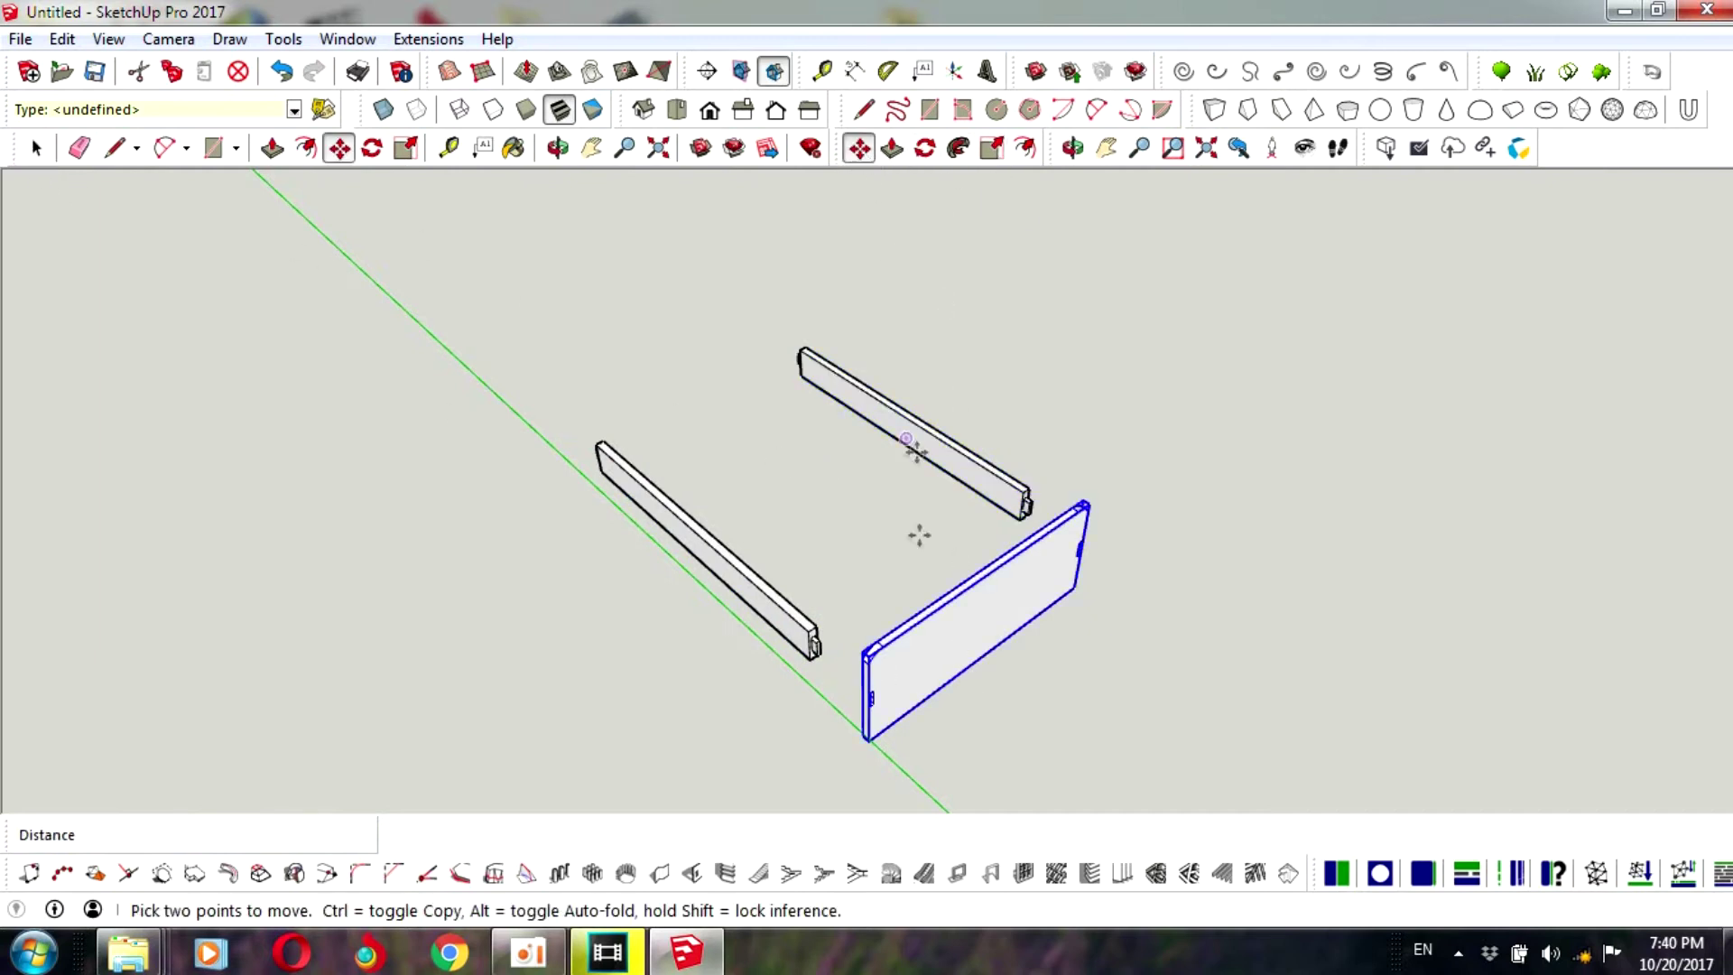
pyautogui.press('ctrl')
pyautogui.click(940, 607)
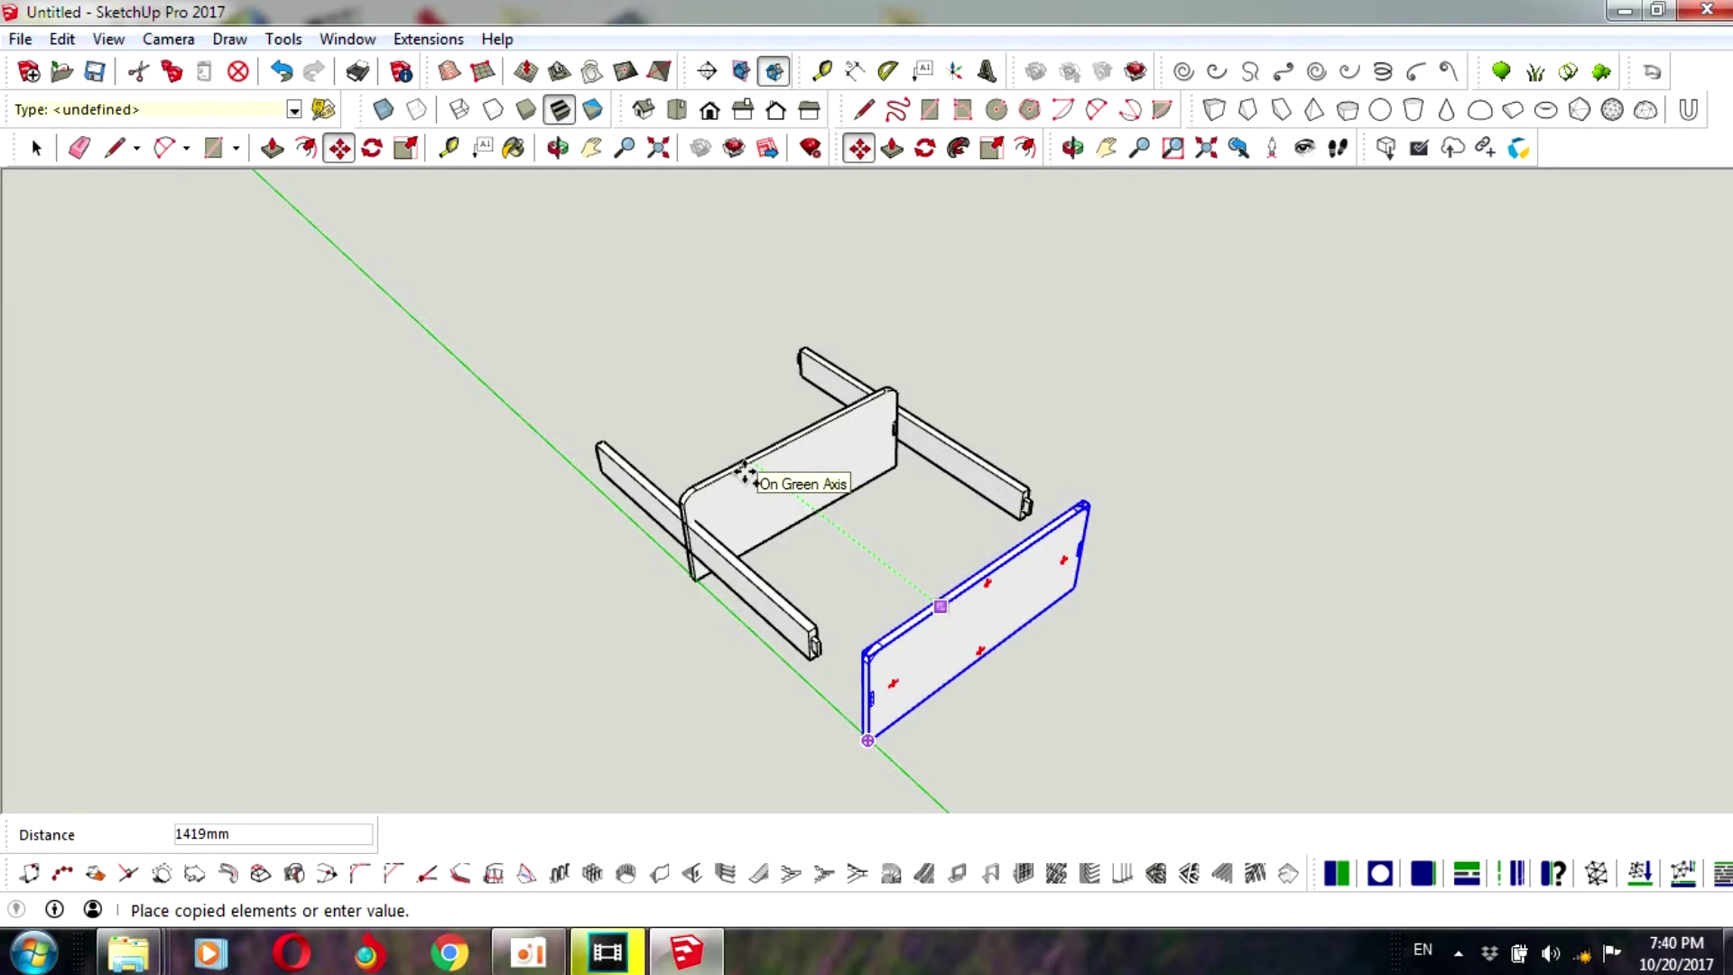
pyautogui.click(745, 474)
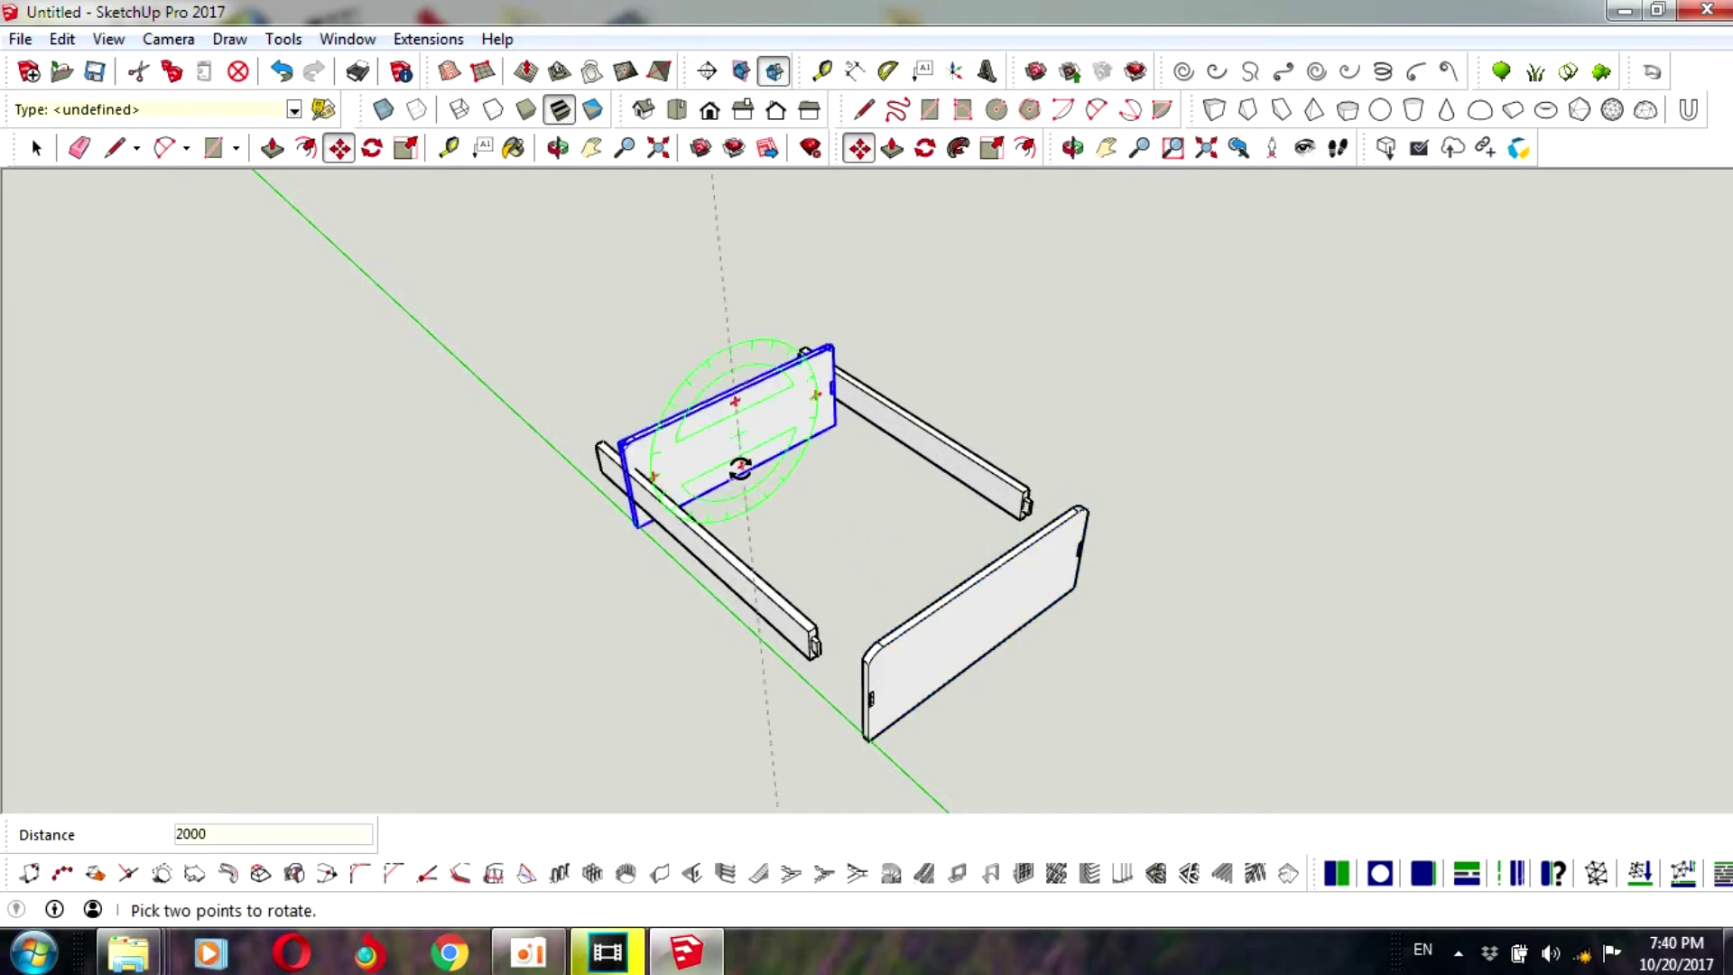
# - Orbit to another side and start moving the front board
pyautogui.click(34, 150)
pyautogui.moveTo(690, 536); pyautogui.dragTo(759, 585, button='middle')
pyautogui.click(758, 587)
pyautogui.click(856, 161)
pyautogui.click(737, 569)
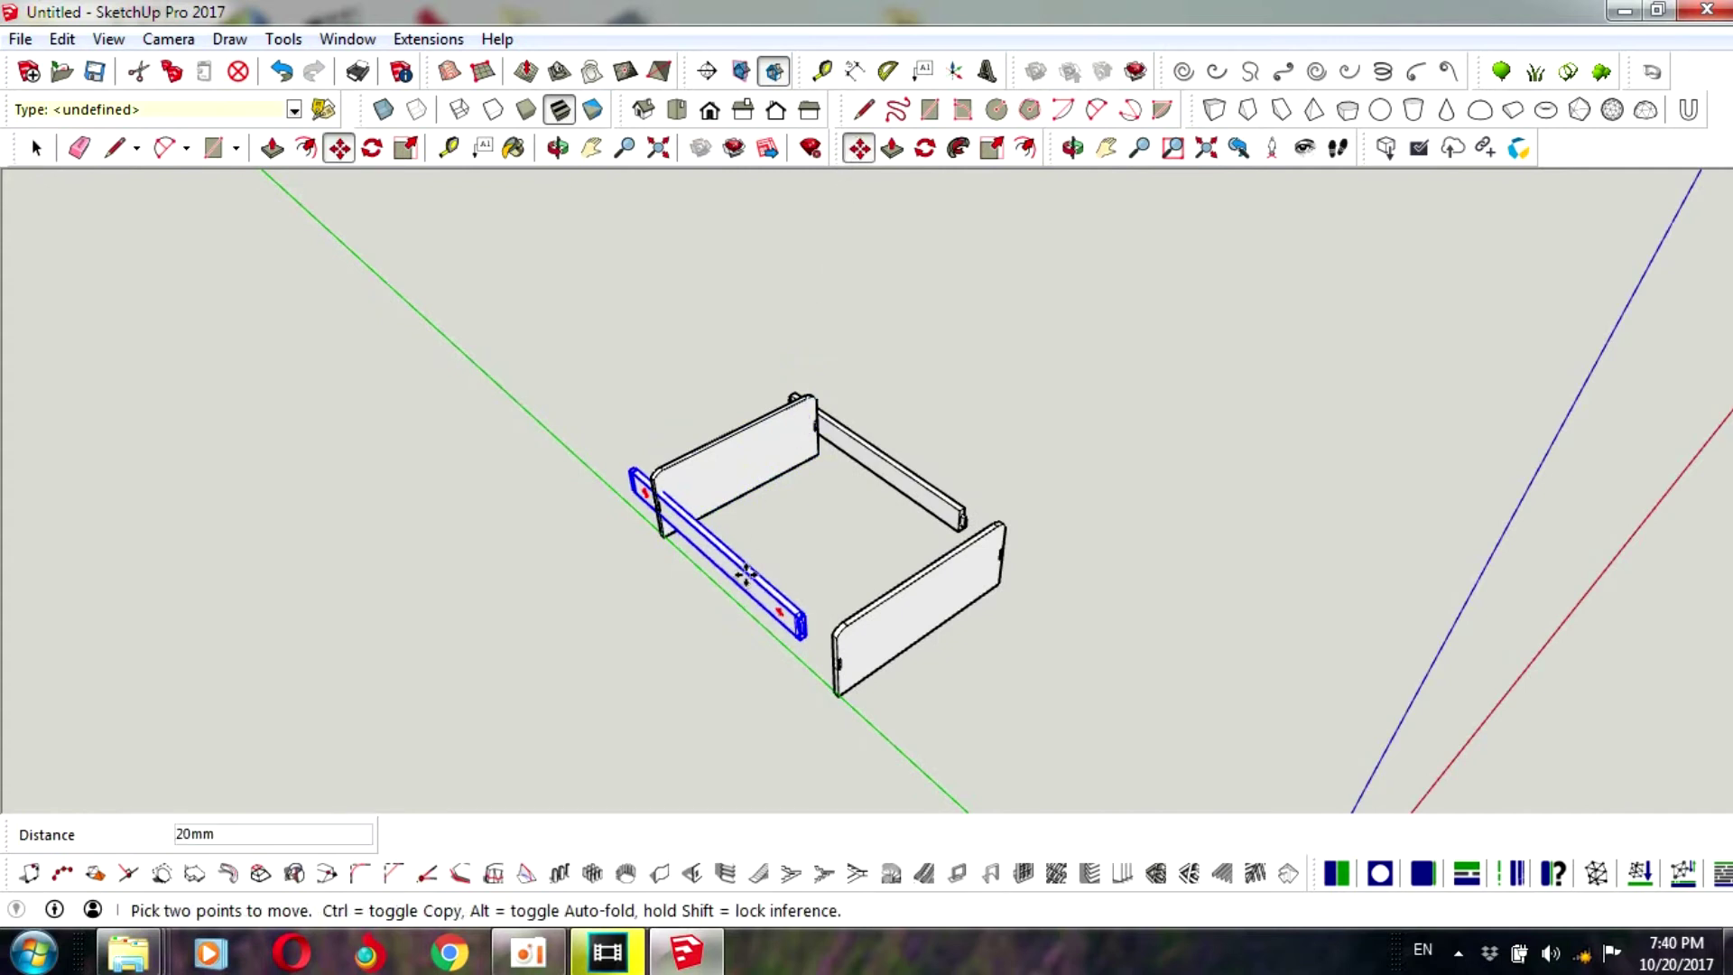
# - Seat the front board at the panels and move the back board 375 mm along green against the end panel
pyautogui.scroll(2, 768, 597)
pyautogui.scroll(2, 768, 597)
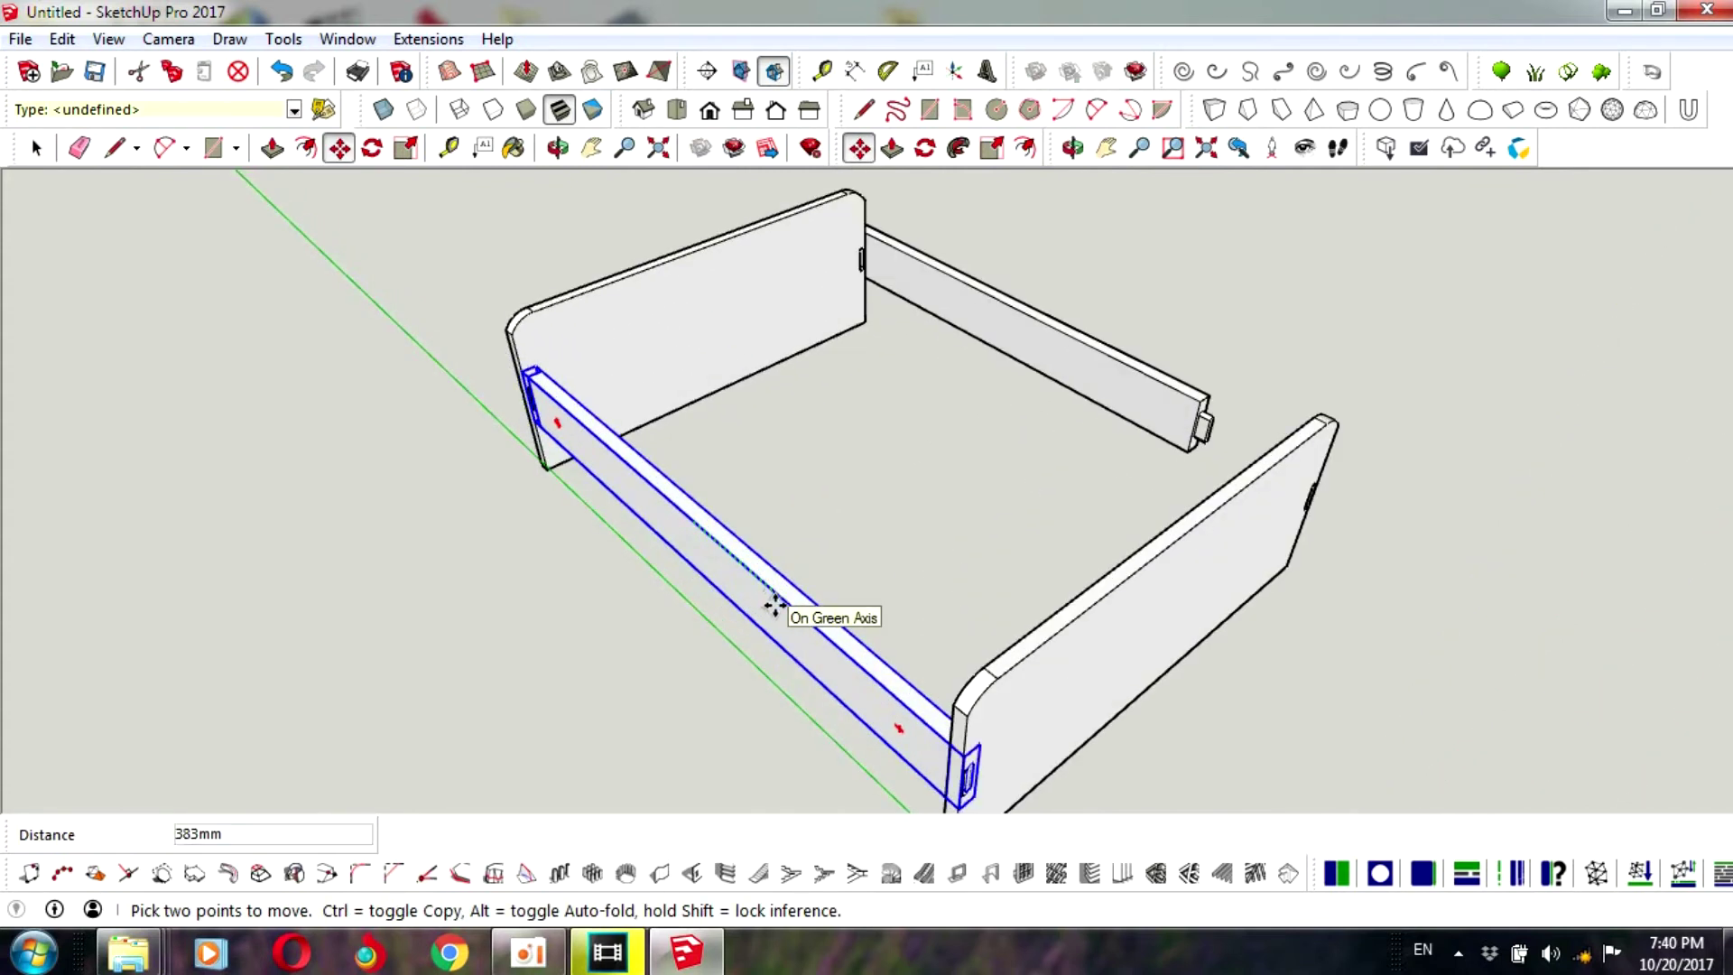
pyautogui.scroll(1, 772, 603)
pyautogui.scroll(2, 773, 606)
pyautogui.click(773, 605)
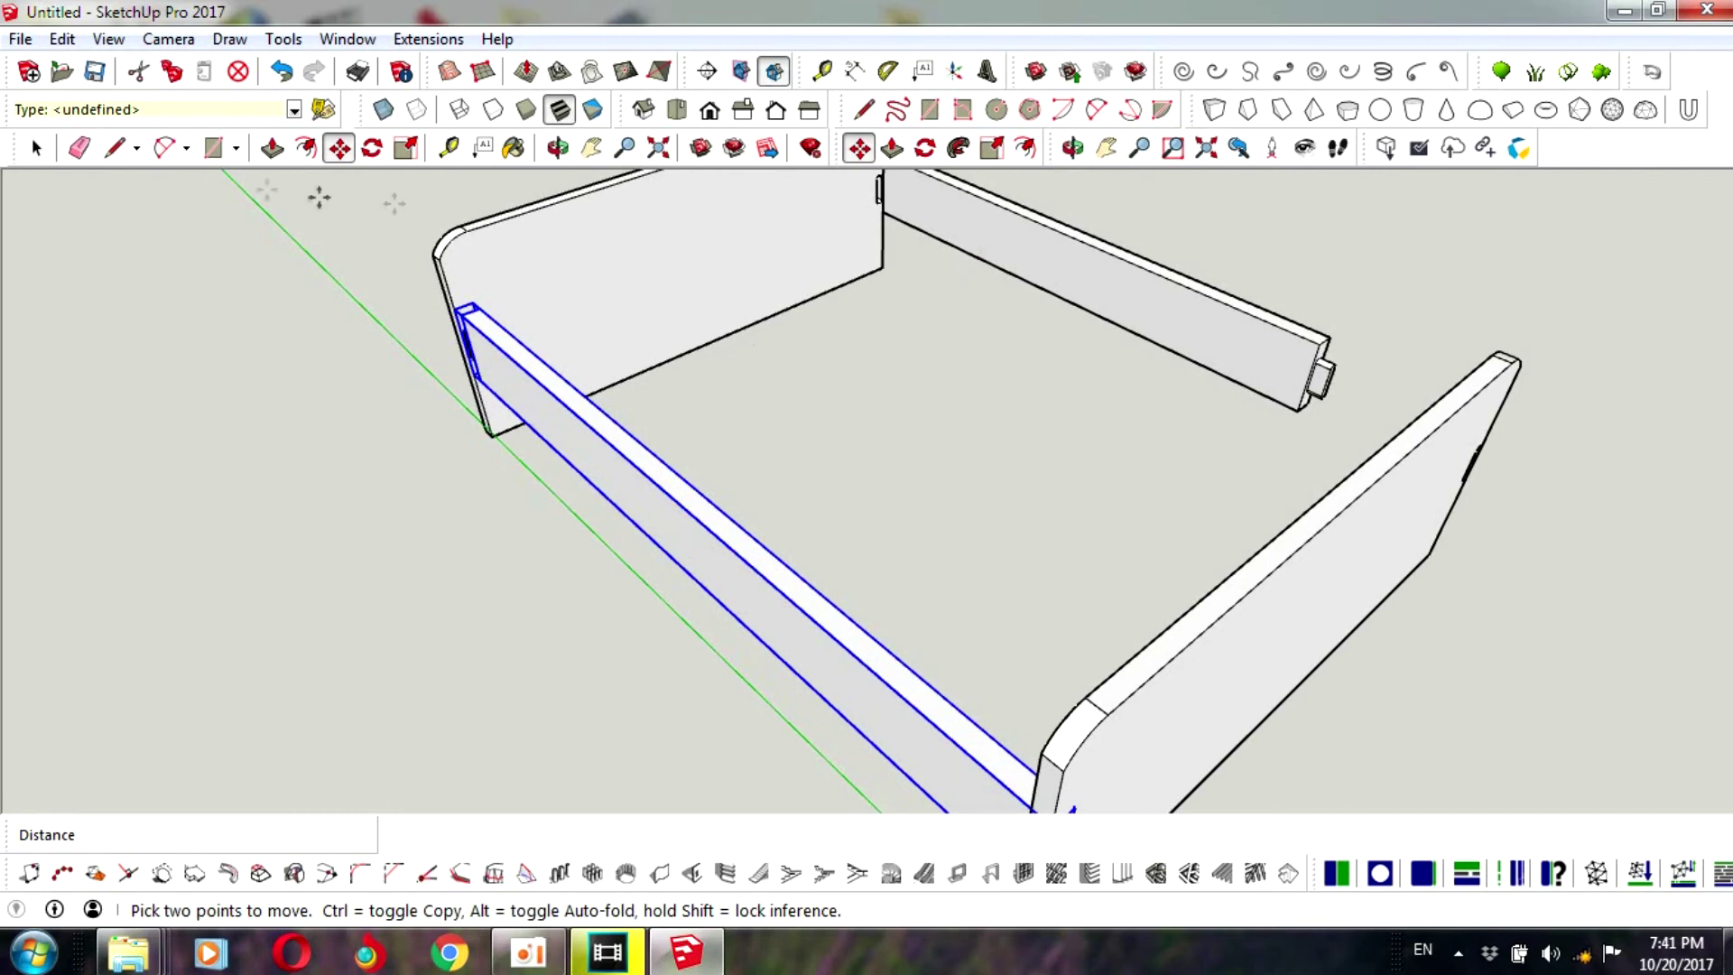
pyautogui.click(36, 147)
pyautogui.click(1088, 282)
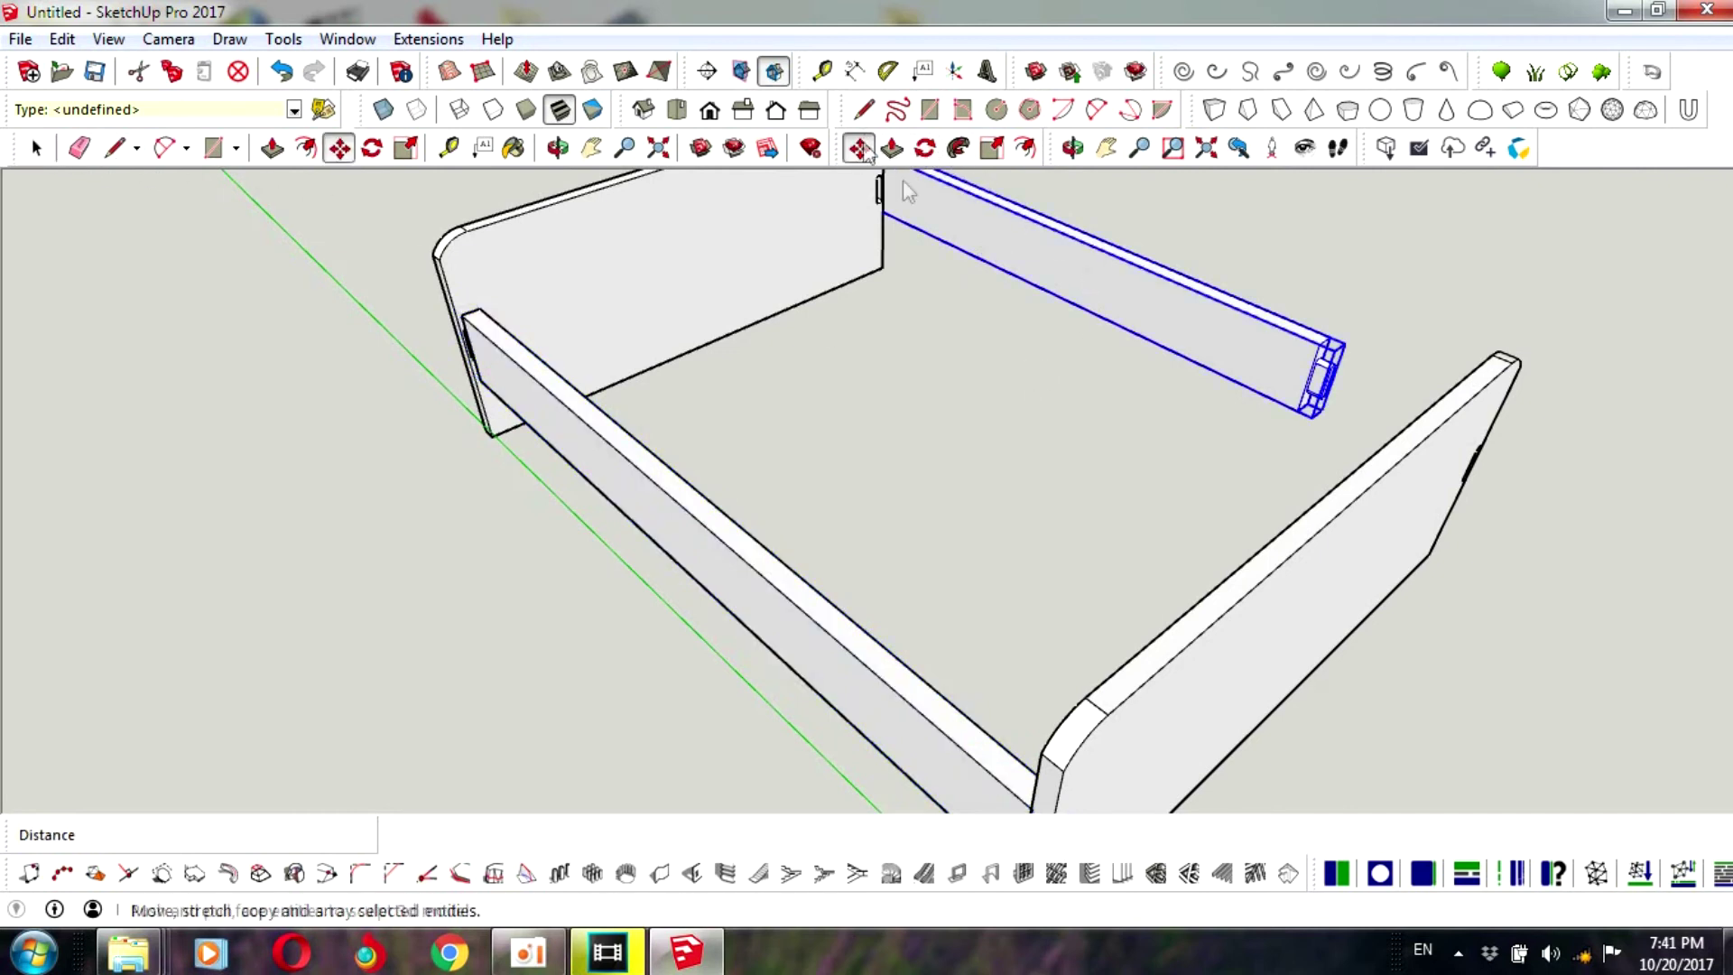
pyautogui.click(1180, 321)
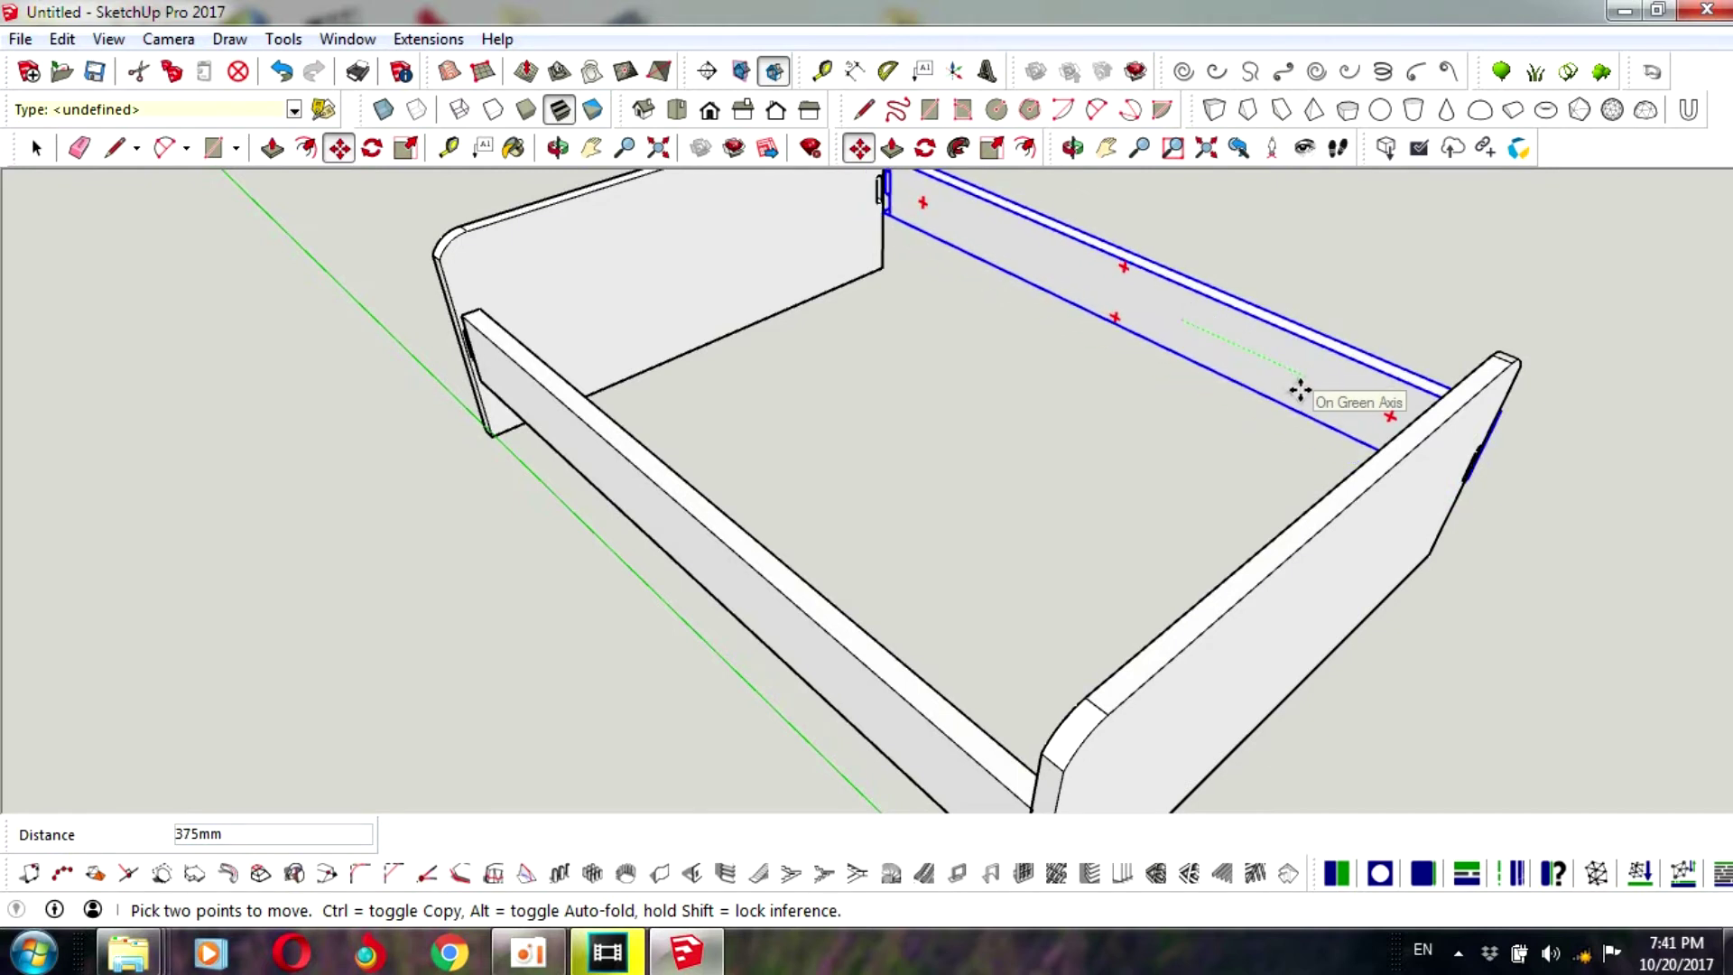
pyautogui.click(1300, 390)
# - Clear the selection and orbit to view the frame from the front
pyautogui.scroll(-3, 1137, 440)
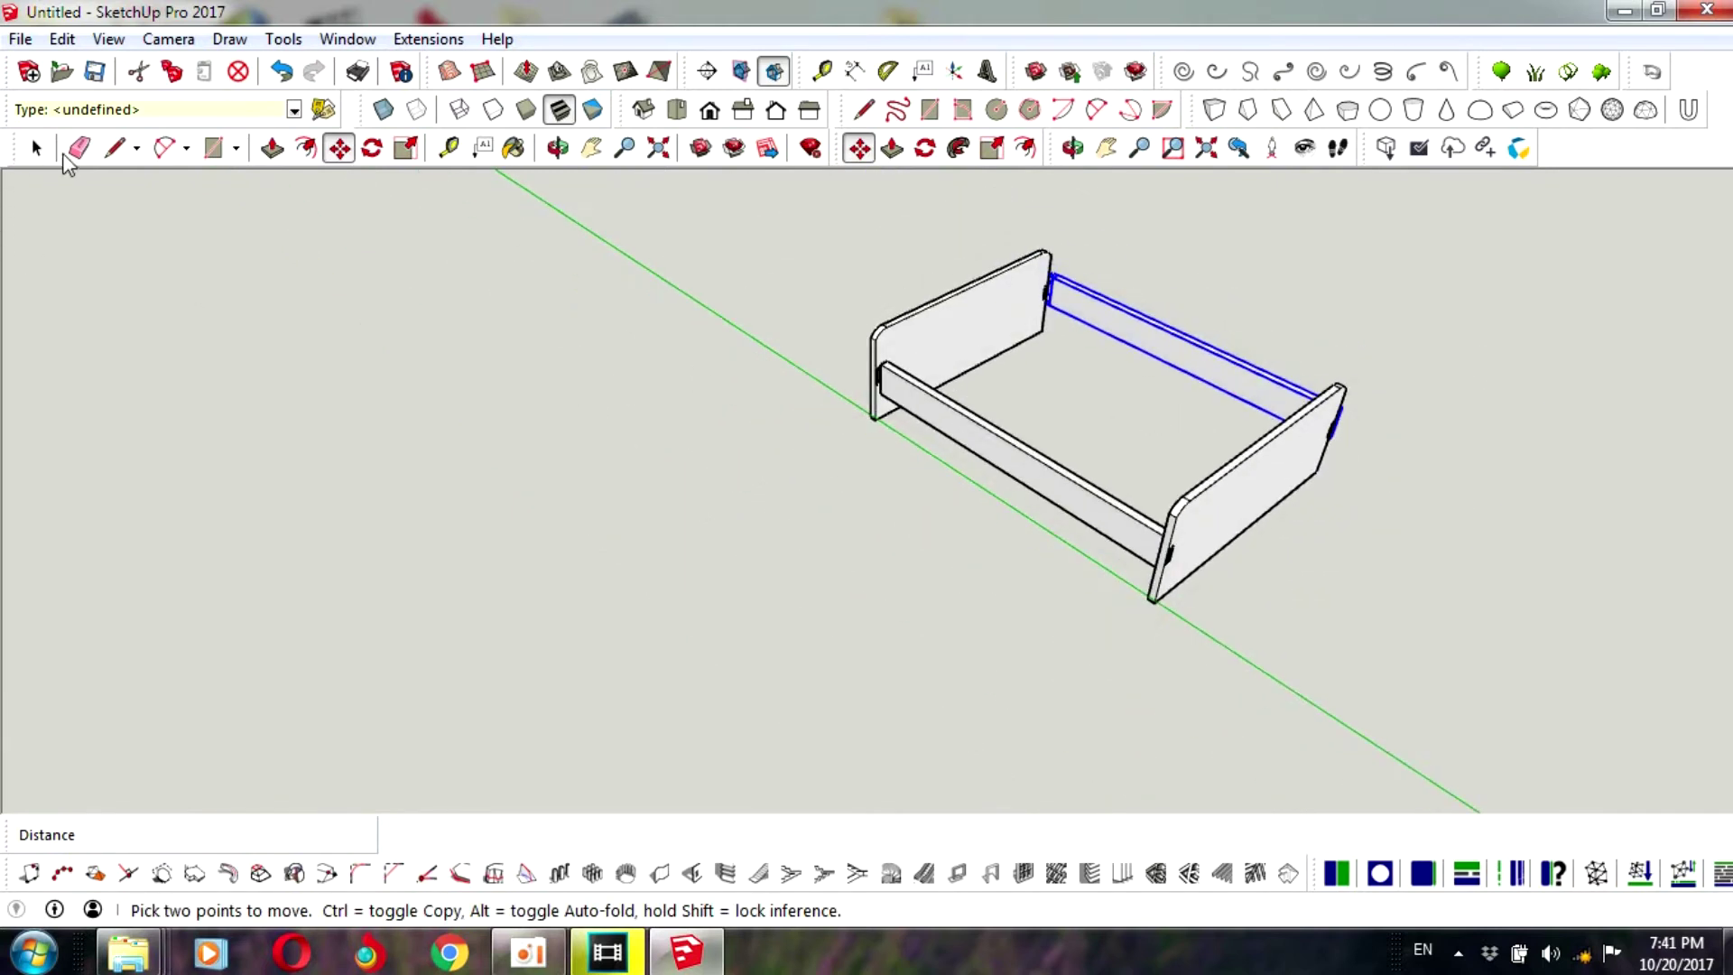
pyautogui.click(37, 148)
pyautogui.click(1430, 540)
pyautogui.click(1072, 147)
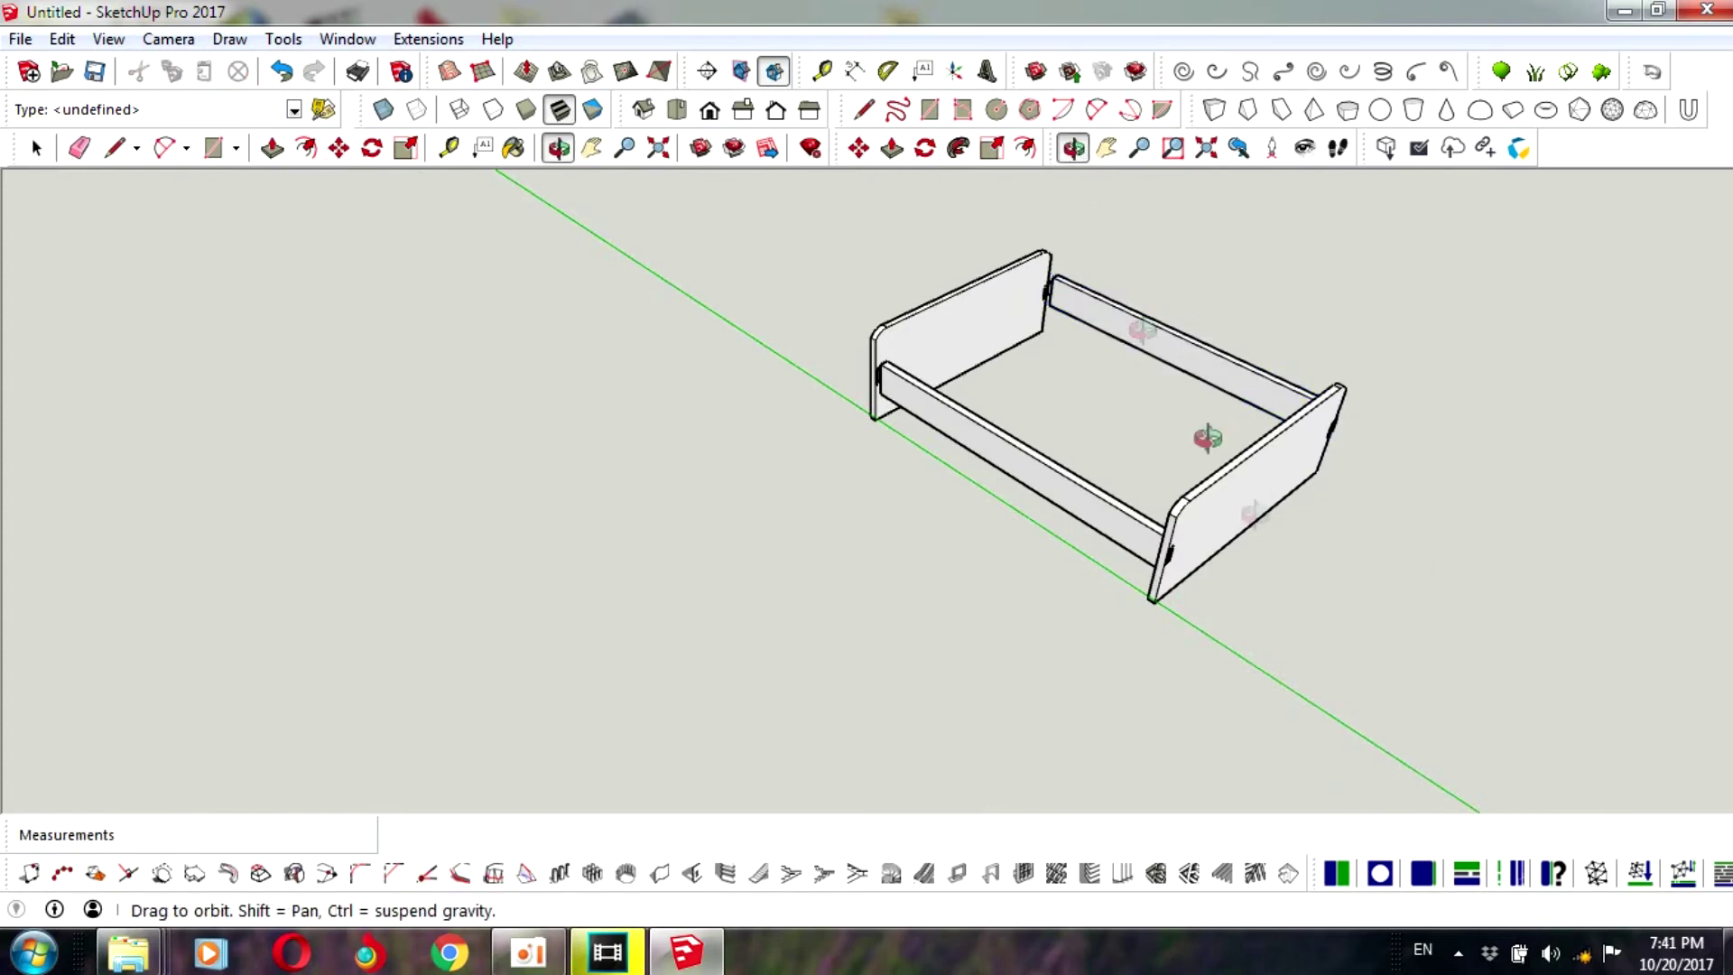
pyautogui.moveTo(1207, 437); pyautogui.dragTo(522, 403)
pyautogui.moveTo(918, 575)
pyautogui.mouseDown()
pyautogui.moveTo(822, 662)
pyautogui.moveTo(599, 491)
pyautogui.moveTo(669, 518)
pyautogui.moveTo(994, 495)
pyautogui.moveTo(631, 554)
pyautogui.moveTo(592, 484)
pyautogui.moveTo(800, 608)
pyautogui.moveTo(625, 479)
pyautogui.moveTo(680, 612)
pyautogui.moveTo(1192, 541)
pyautogui.moveTo(1038, 619)
pyautogui.moveTo(945, 509)
pyautogui.moveTo(674, 386)
pyautogui.mouseUp()
pyautogui.click(859, 147)
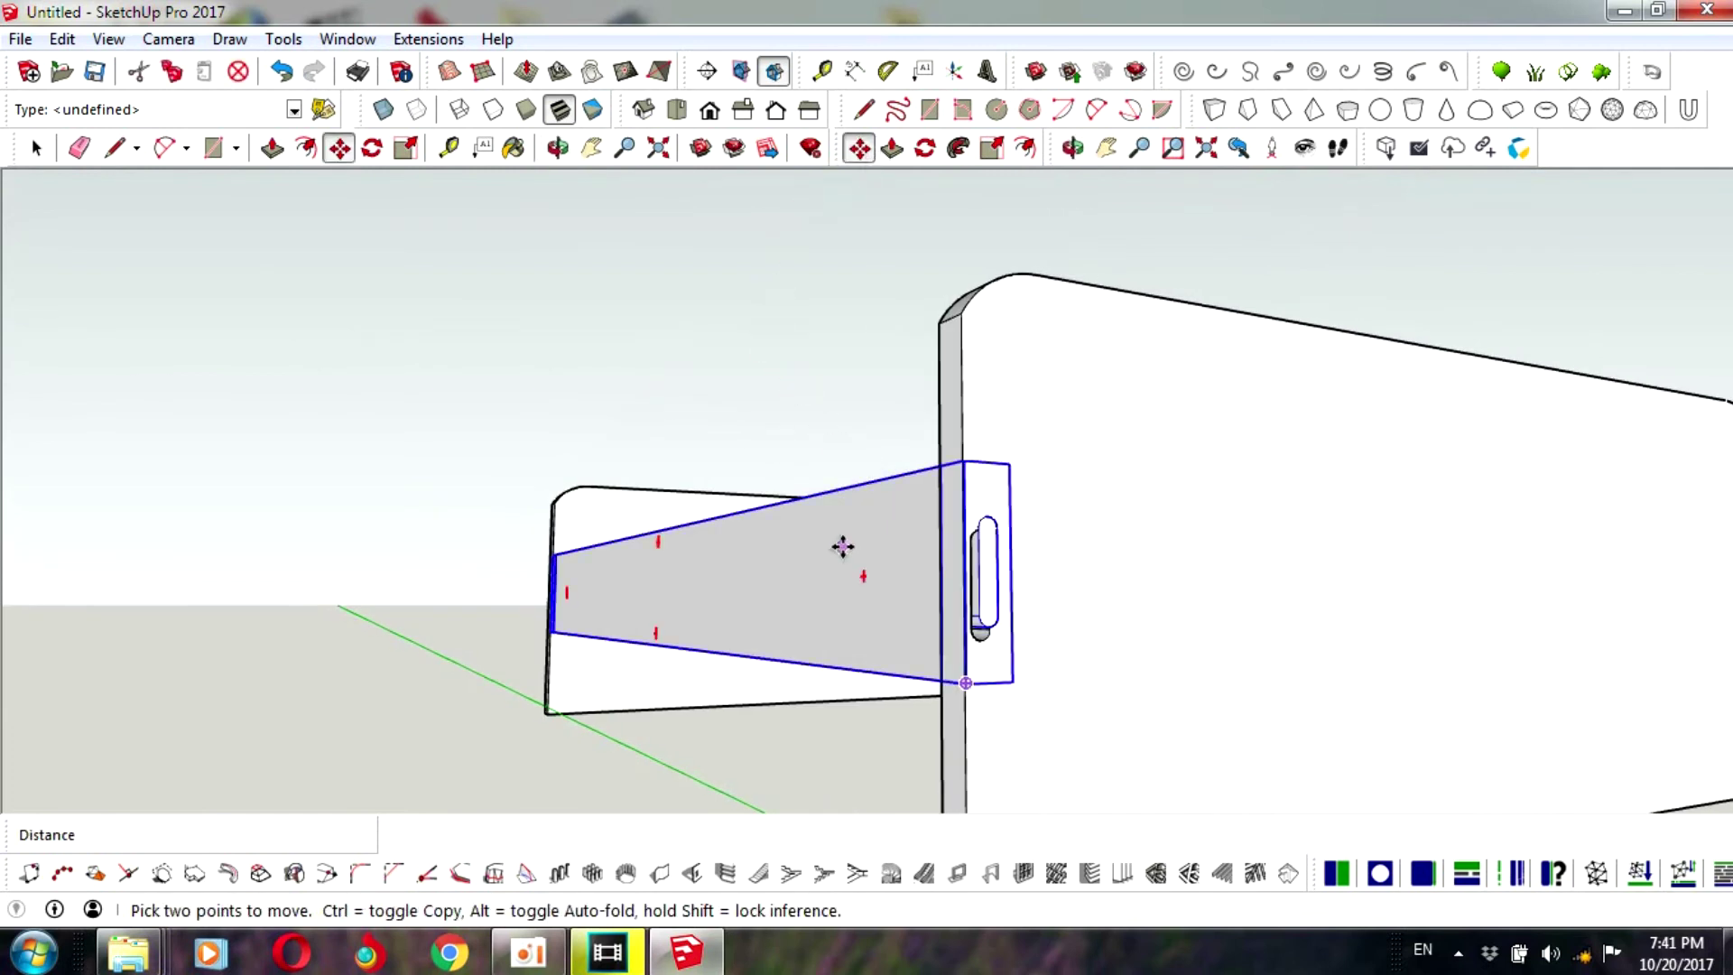
# - Shift the rail 20 mm and orbit to a side view of it
pyautogui.click(839, 551)
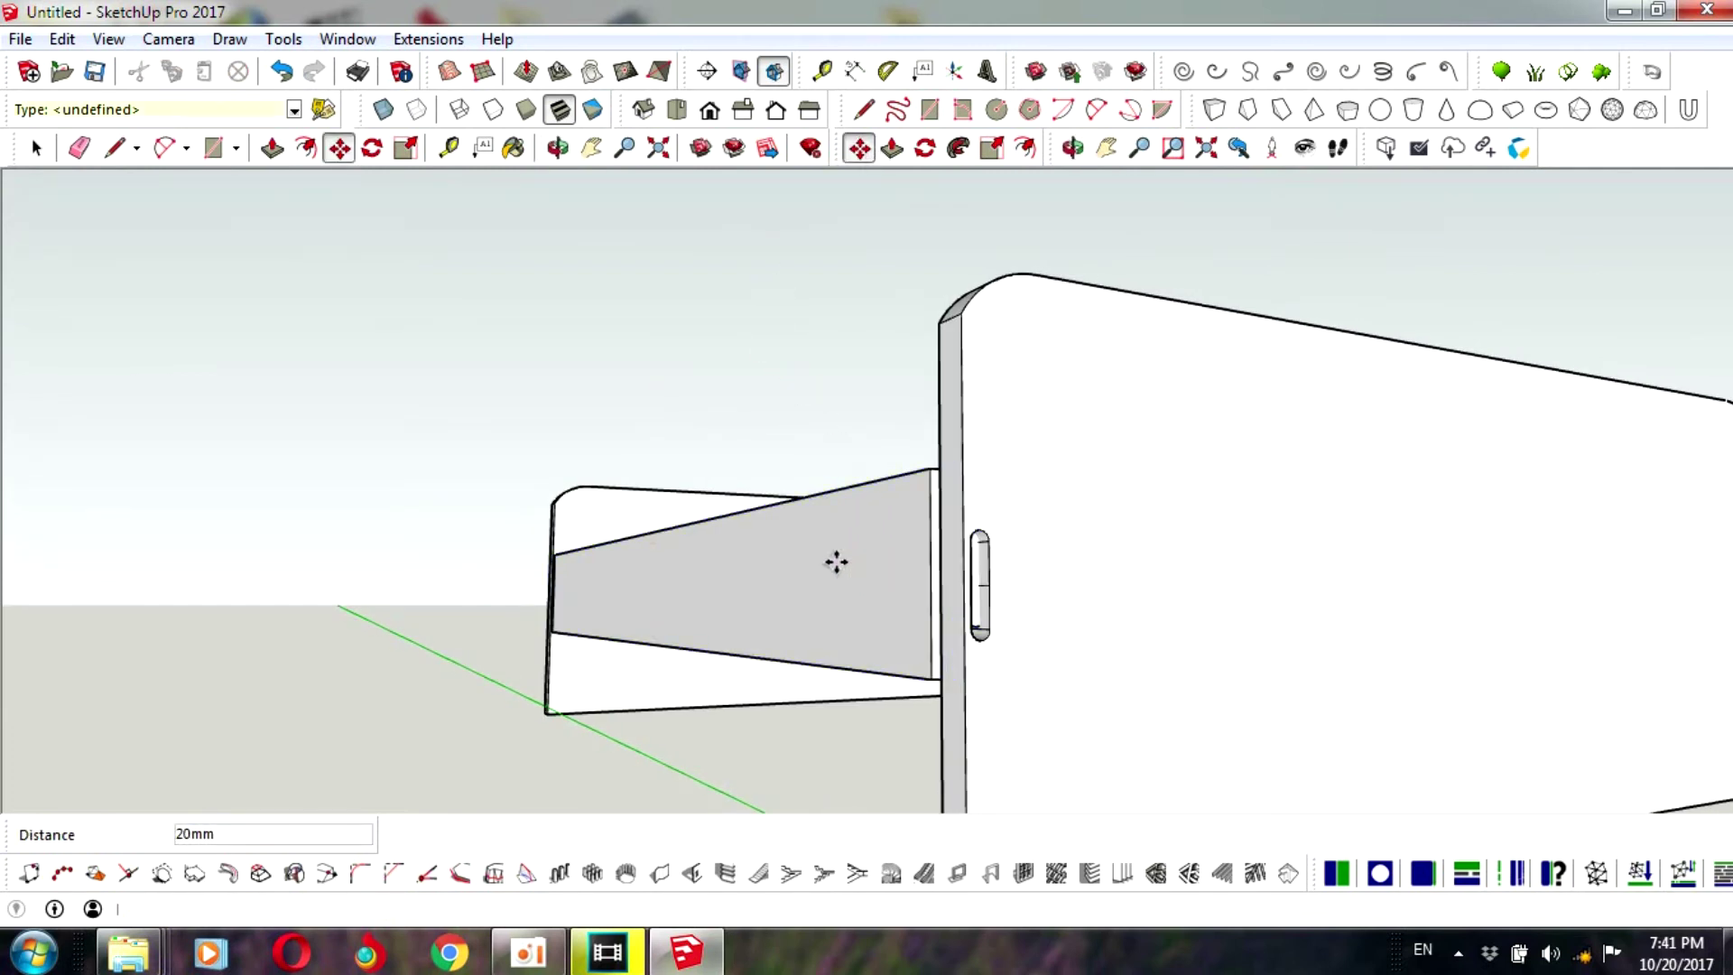
pyautogui.scroll(3, 836, 562)
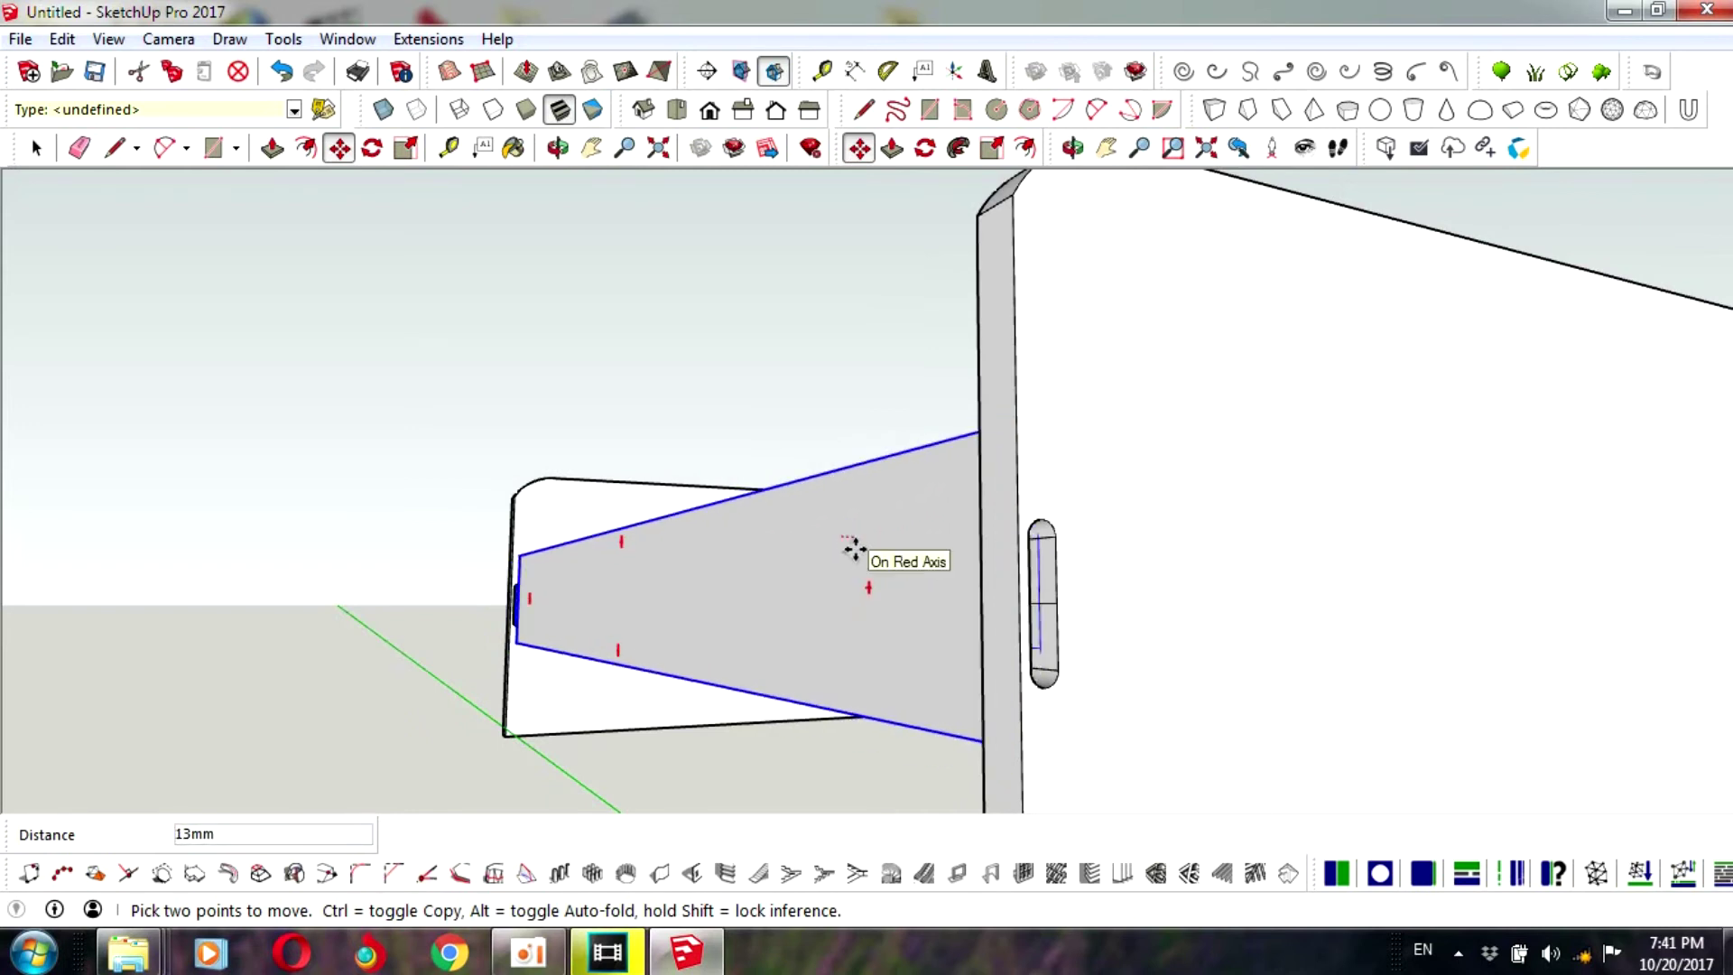
pyautogui.click(854, 549)
pyautogui.click(1074, 147)
pyautogui.moveTo(1128, 452)
pyautogui.mouseDown()
pyautogui.moveTo(1359, 614)
pyautogui.moveTo(1014, 599)
pyautogui.mouseUp()
# - Lower the rail 17 mm and orbit back to perspective
pyautogui.click(859, 148)
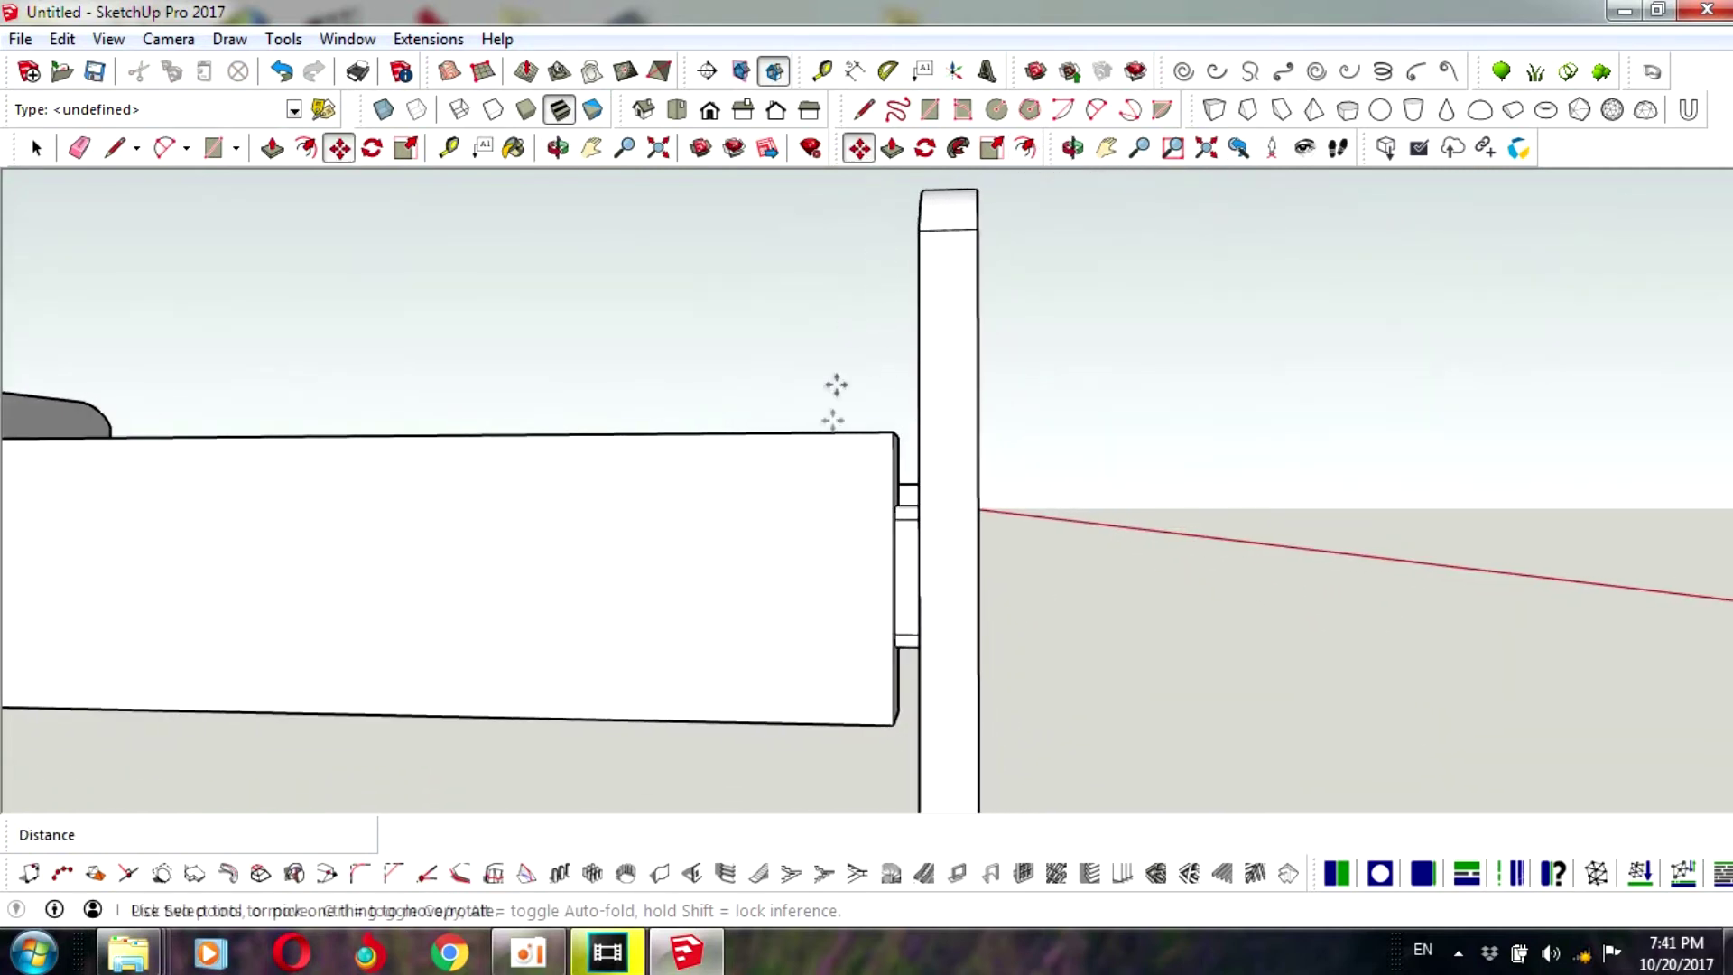
pyautogui.click(838, 548)
pyautogui.click(832, 570)
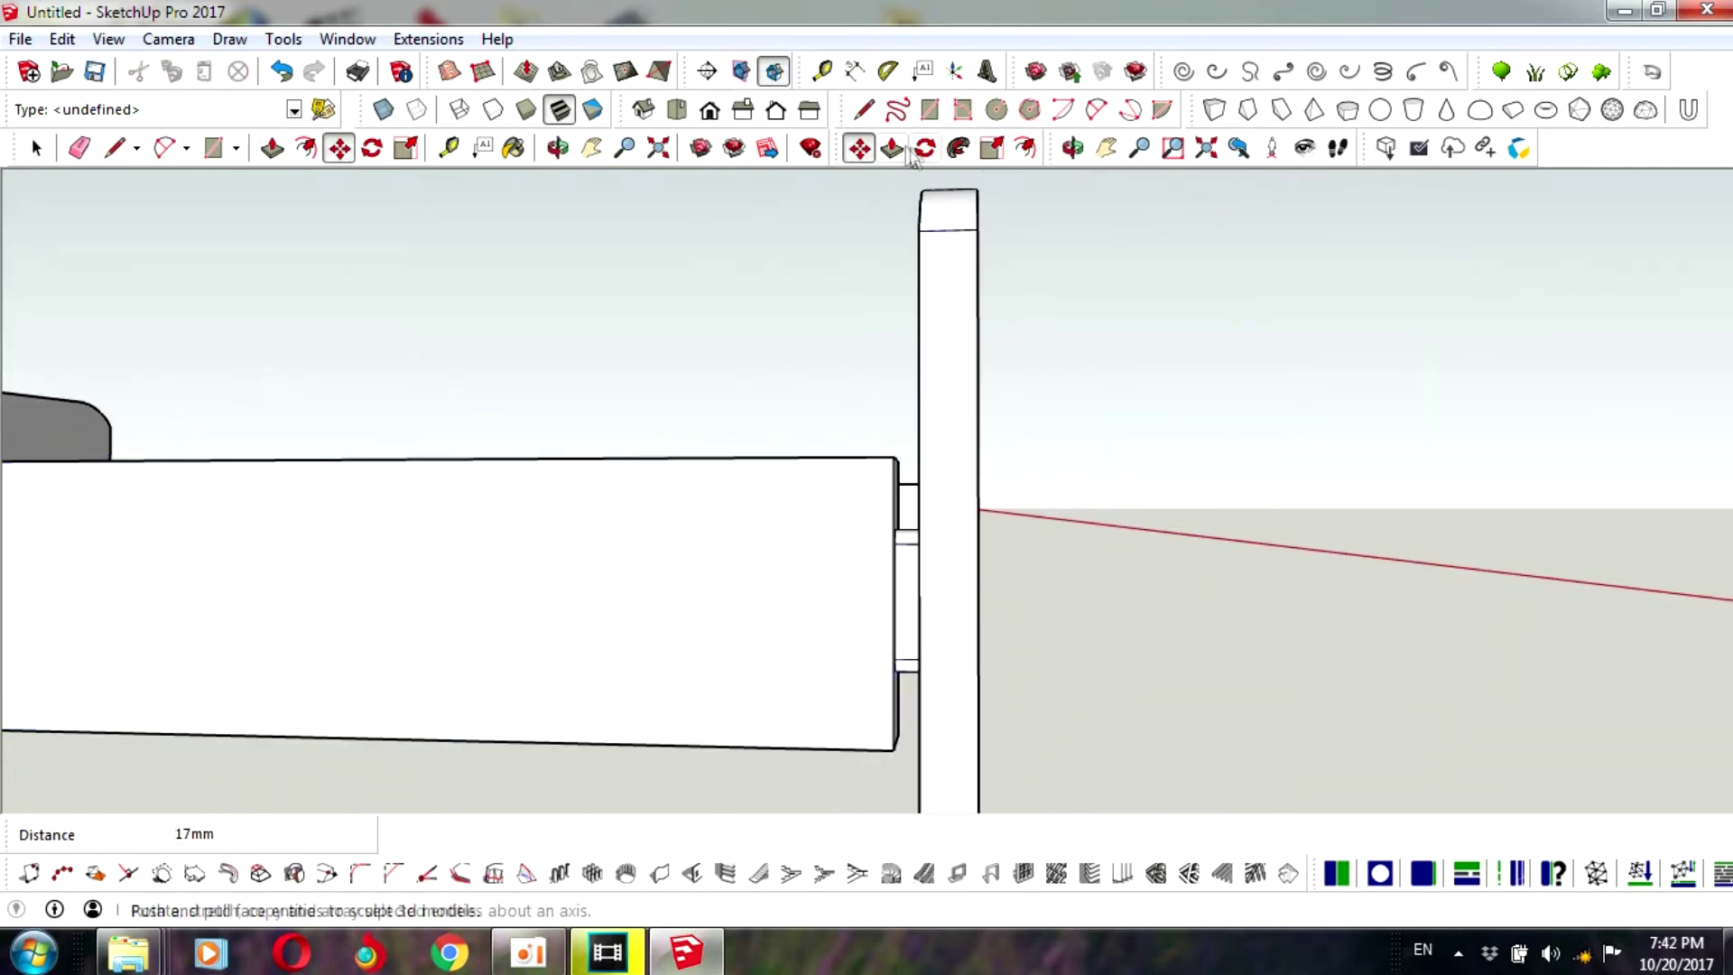
pyautogui.click(1073, 147)
pyautogui.moveTo(1011, 505)
pyautogui.mouseDown()
pyautogui.moveTo(890, 533)
pyautogui.moveTo(724, 511)
pyautogui.mouseUp()
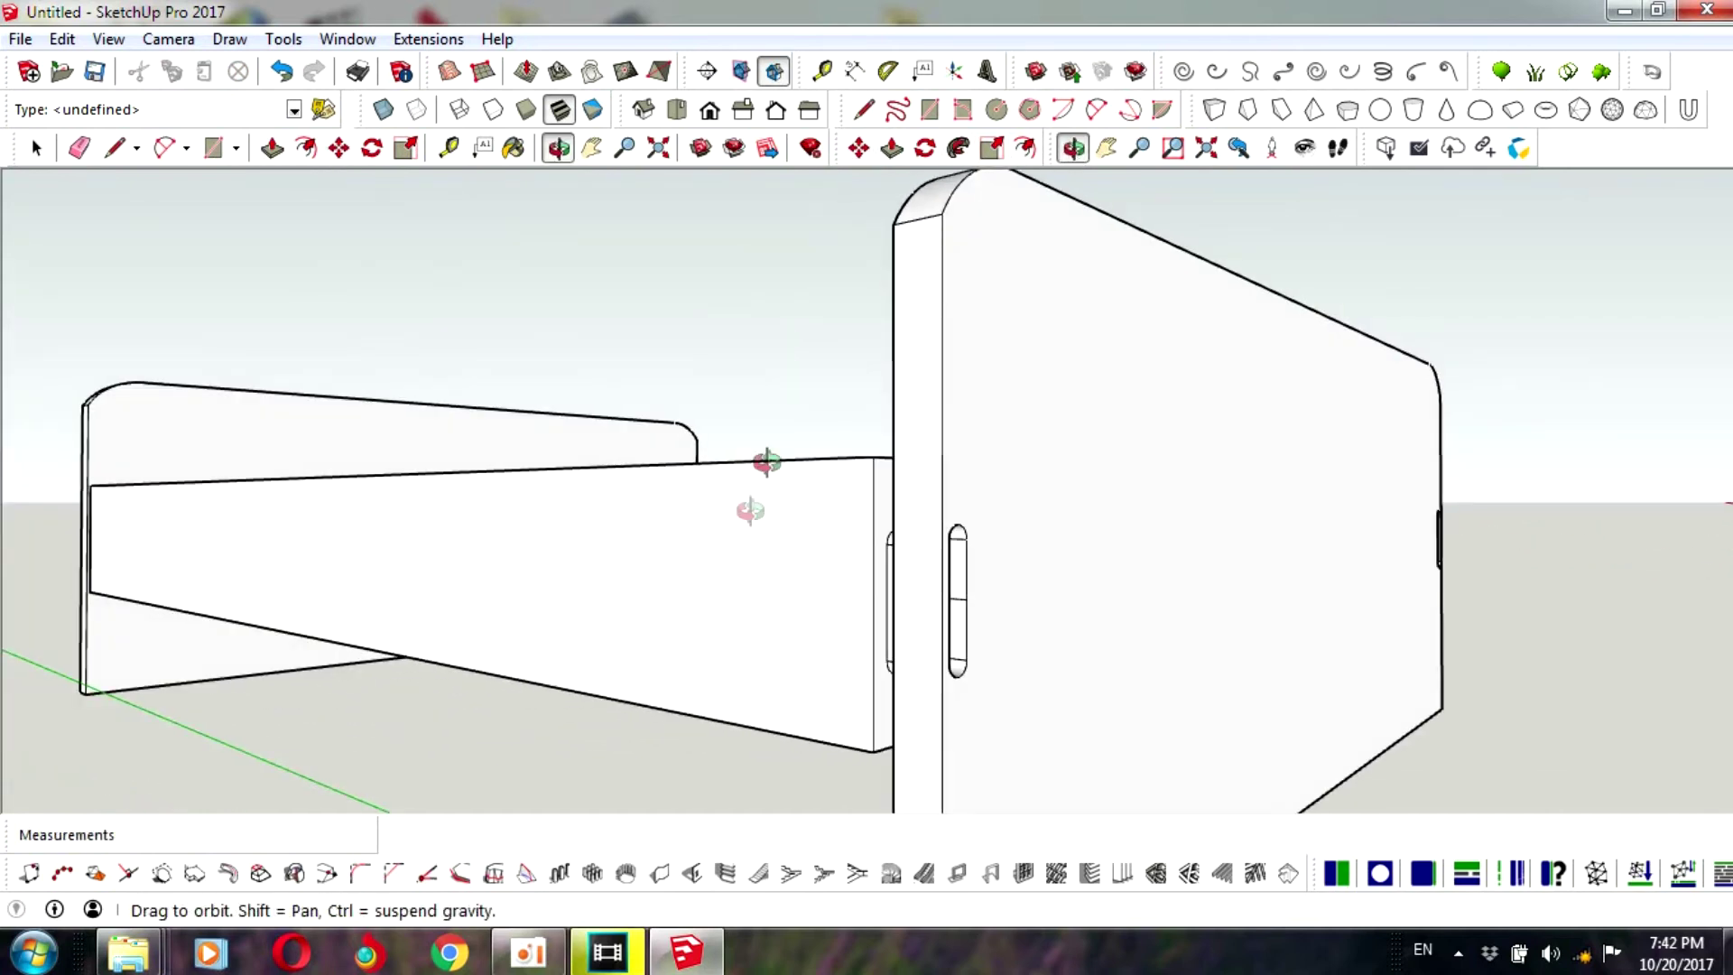
# - Slide the rail along its length against the end panel and orbit to check the joint
pyautogui.click(859, 147)
pyautogui.click(794, 512)
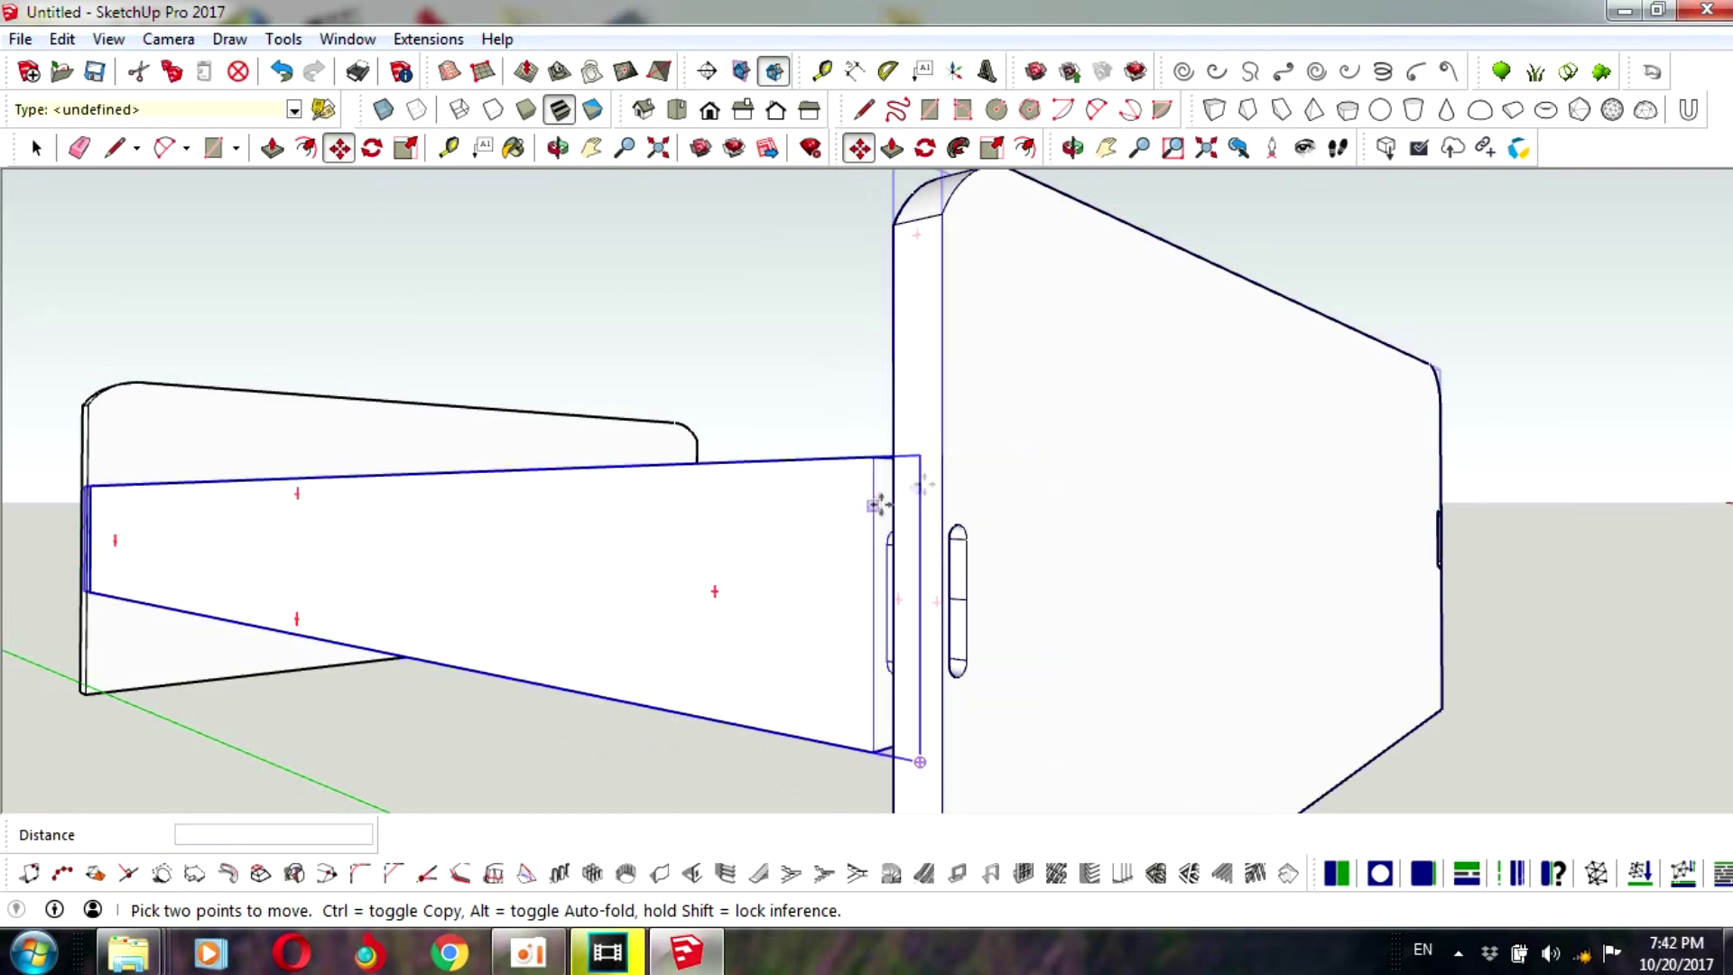
pyautogui.click(880, 495)
pyautogui.press('o')
pyautogui.moveTo(960, 591)
pyautogui.mouseDown()
pyautogui.moveTo(1124, 792)
pyautogui.moveTo(844, 557)
pyautogui.moveTo(1188, 592)
pyautogui.moveTo(1087, 476)
pyautogui.moveTo(853, 673)
pyautogui.mouseUp()
pyautogui.moveTo(1232, 560); pyautogui.dragTo(649, 491)
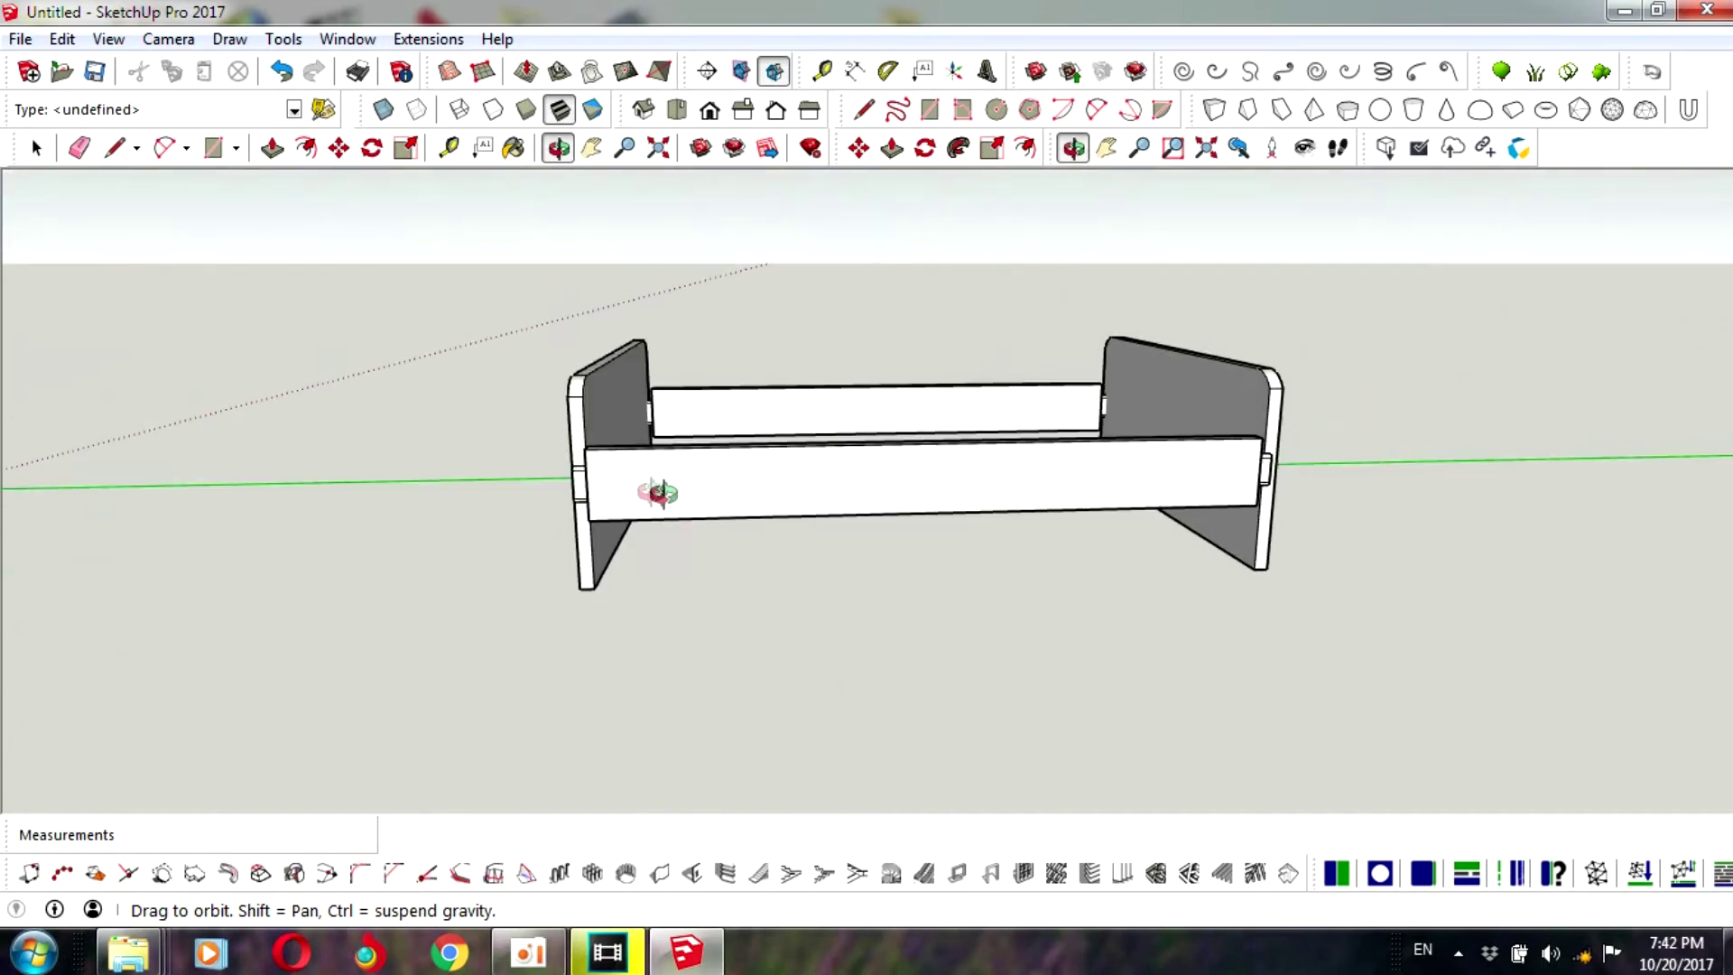
# - Orbit around the frame and delete the near end panel
pyautogui.scroll(3, 723, 515)
pyautogui.scroll(3, 599, 646)
pyautogui.scroll(3, 587, 679)
pyautogui.scroll(-5, 587, 679)
pyautogui.moveTo(689, 666)
pyautogui.mouseDown()
pyautogui.moveTo(708, 612)
pyautogui.moveTo(530, 592)
pyautogui.moveTo(800, 567)
pyautogui.mouseUp()
pyautogui.scroll(-5, 799, 567)
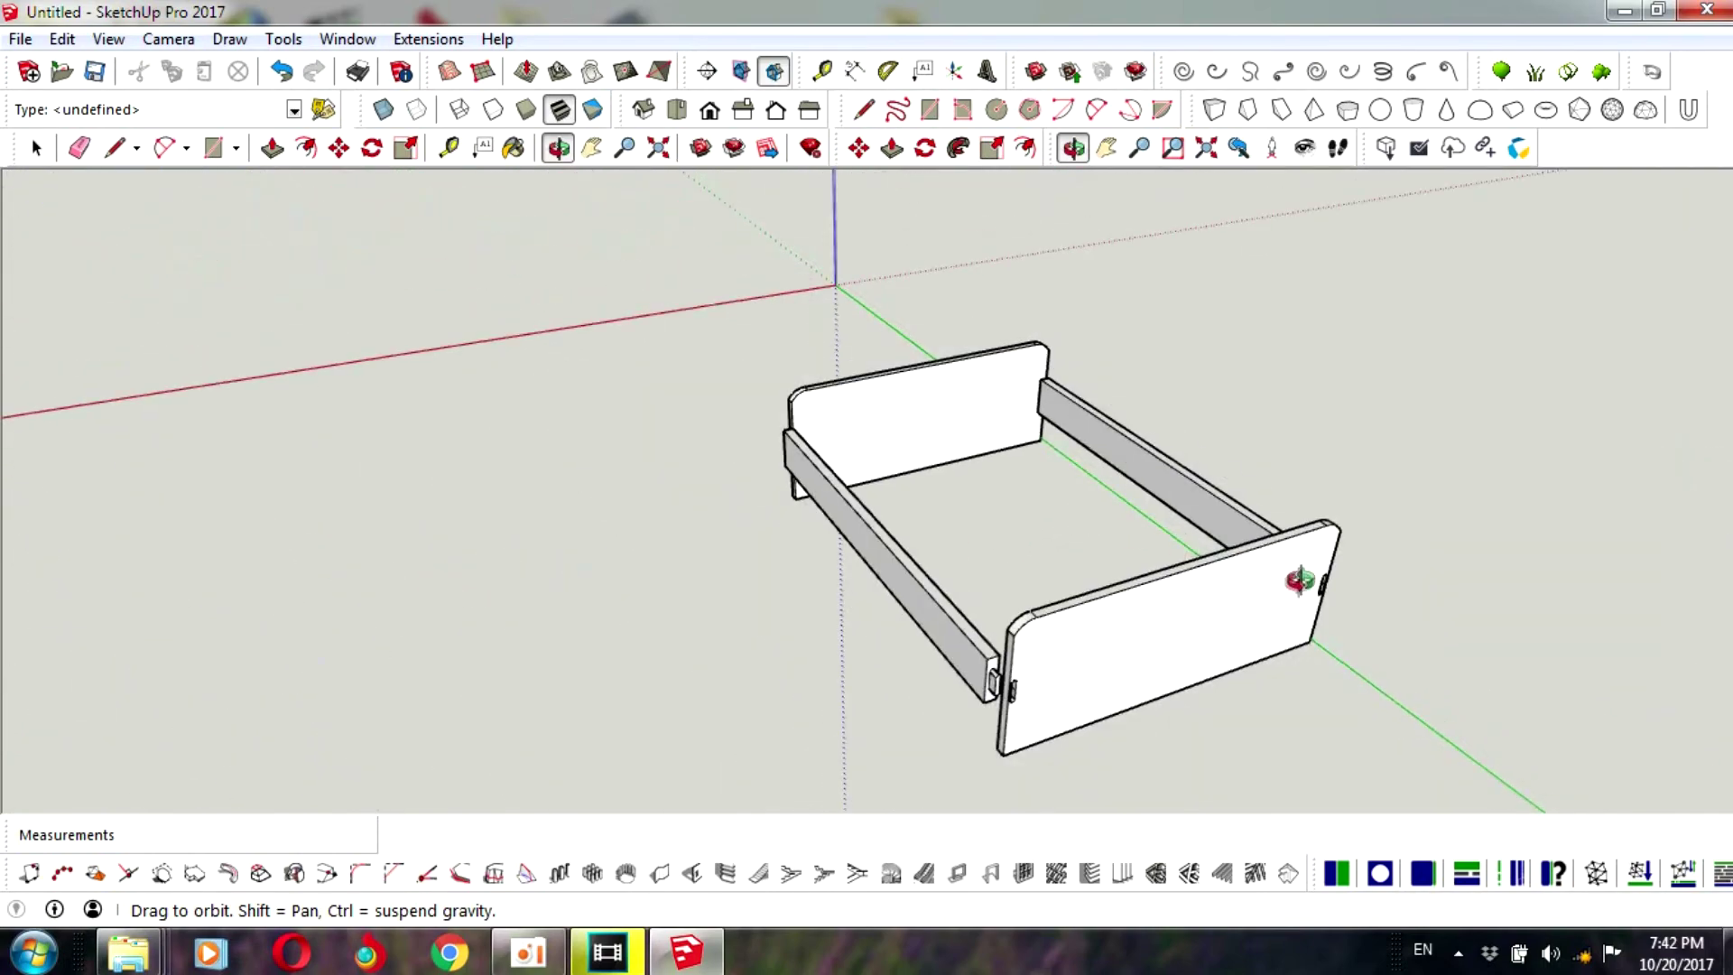
pyautogui.moveTo(1300, 572); pyautogui.dragTo(1092, 565)
pyautogui.press('space')
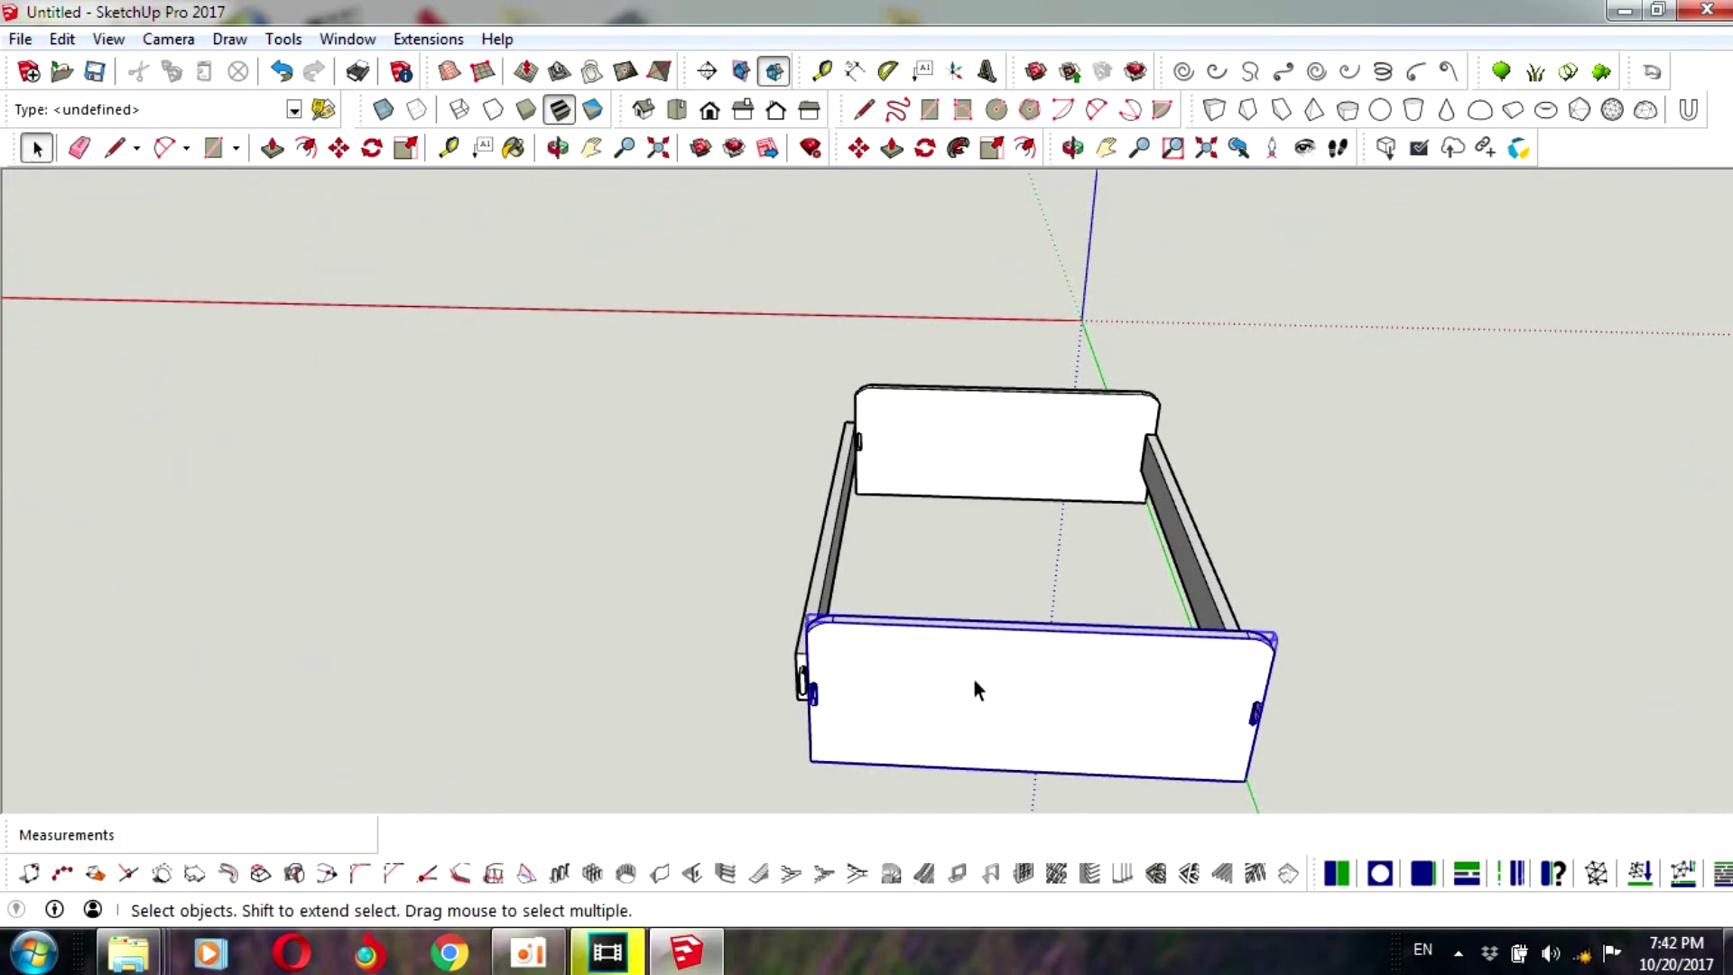
pyautogui.press('Delete')
# - Delete the left long board, orbit until the panel is edge-on, and select the remaining board
pyautogui.scroll(3, 866, 479)
pyautogui.scroll(-3, 851, 465)
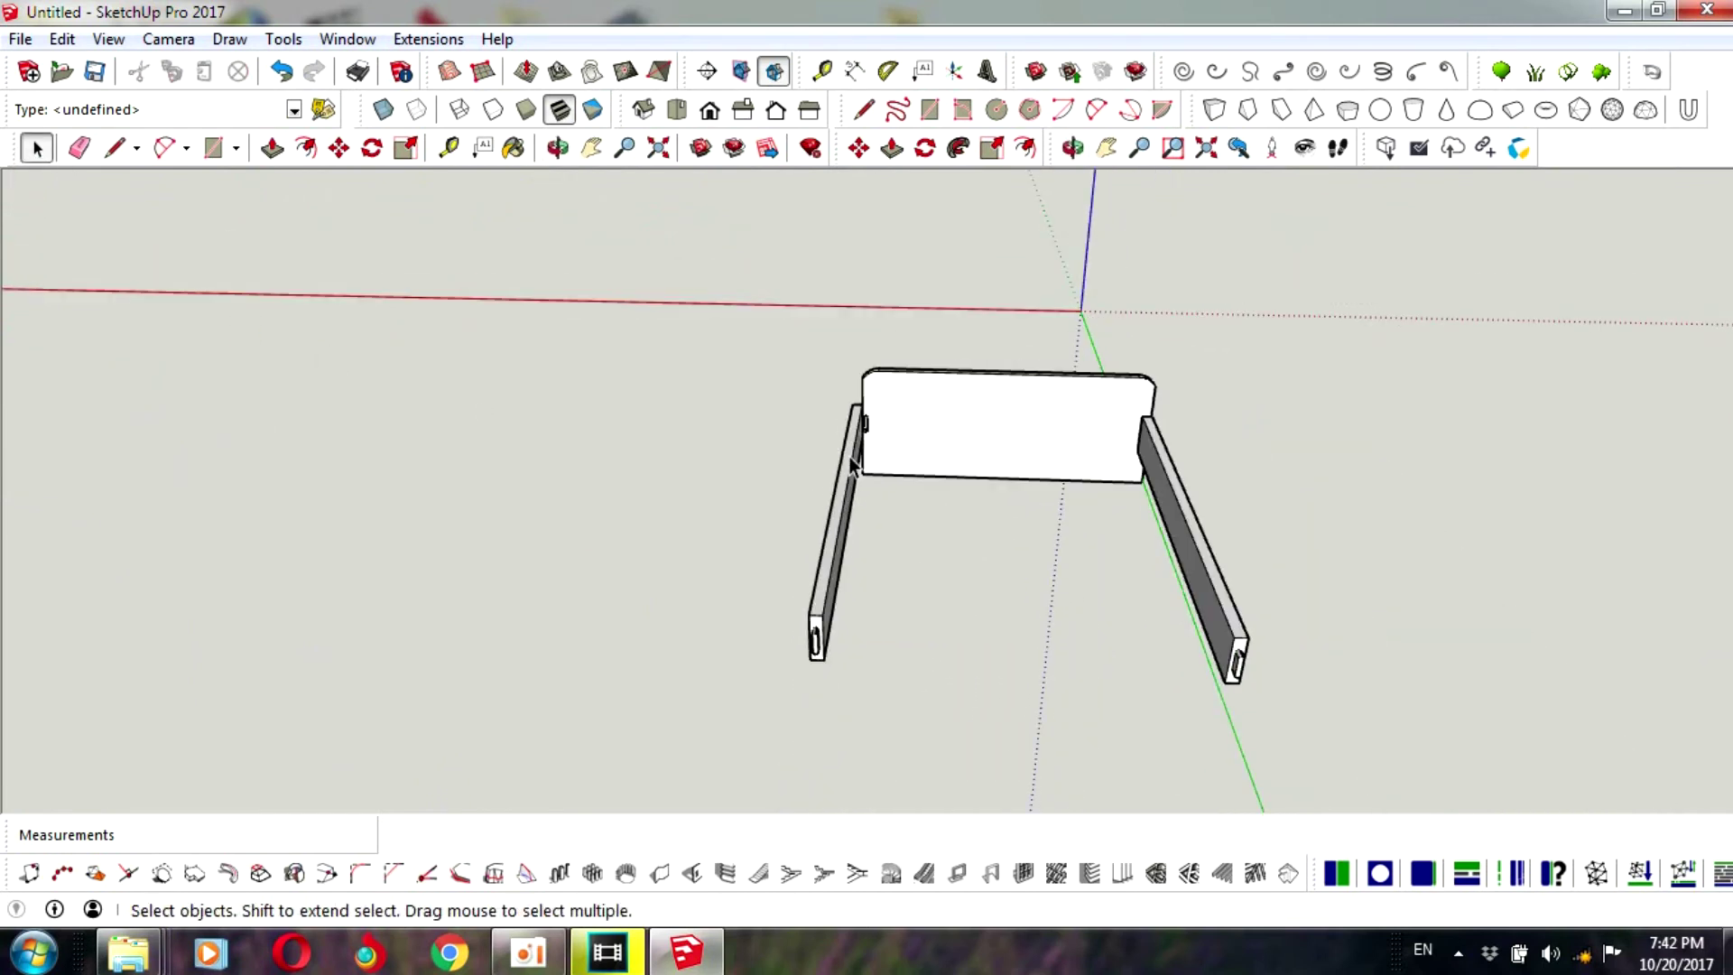
pyautogui.press('Delete')
pyautogui.moveTo(847, 529); pyautogui.dragTo(1097, 239, button='middle')
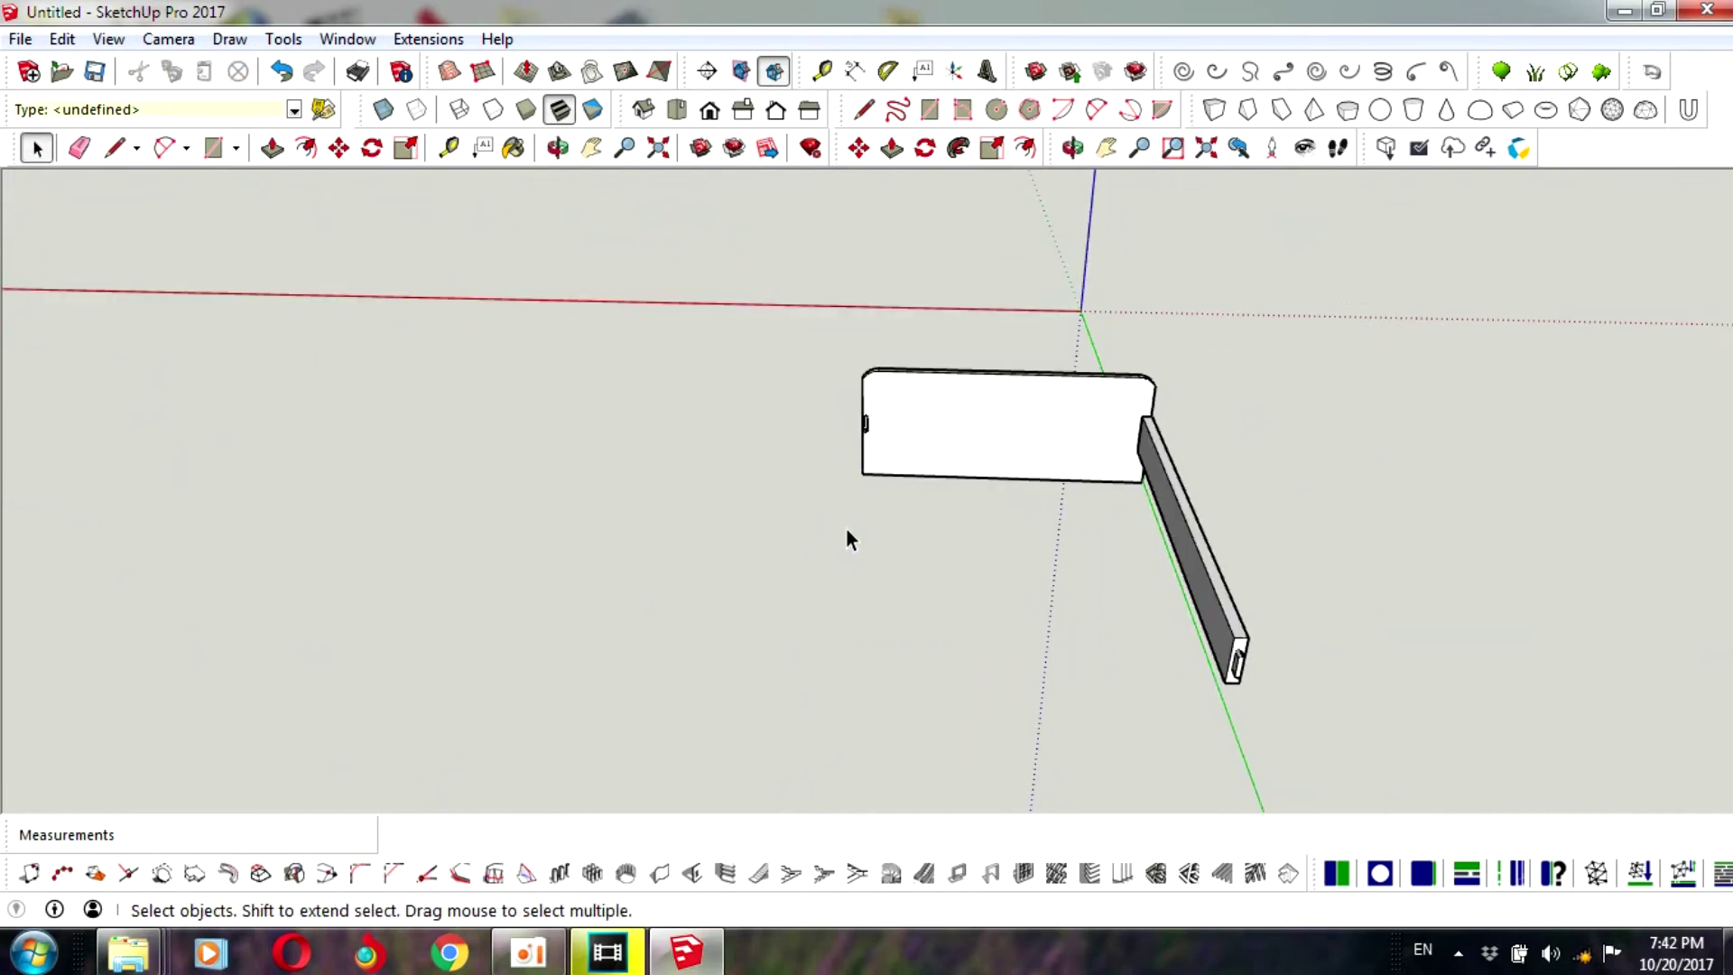
pyautogui.moveTo(1120, 420); pyautogui.dragTo(734, 386, button='middle')
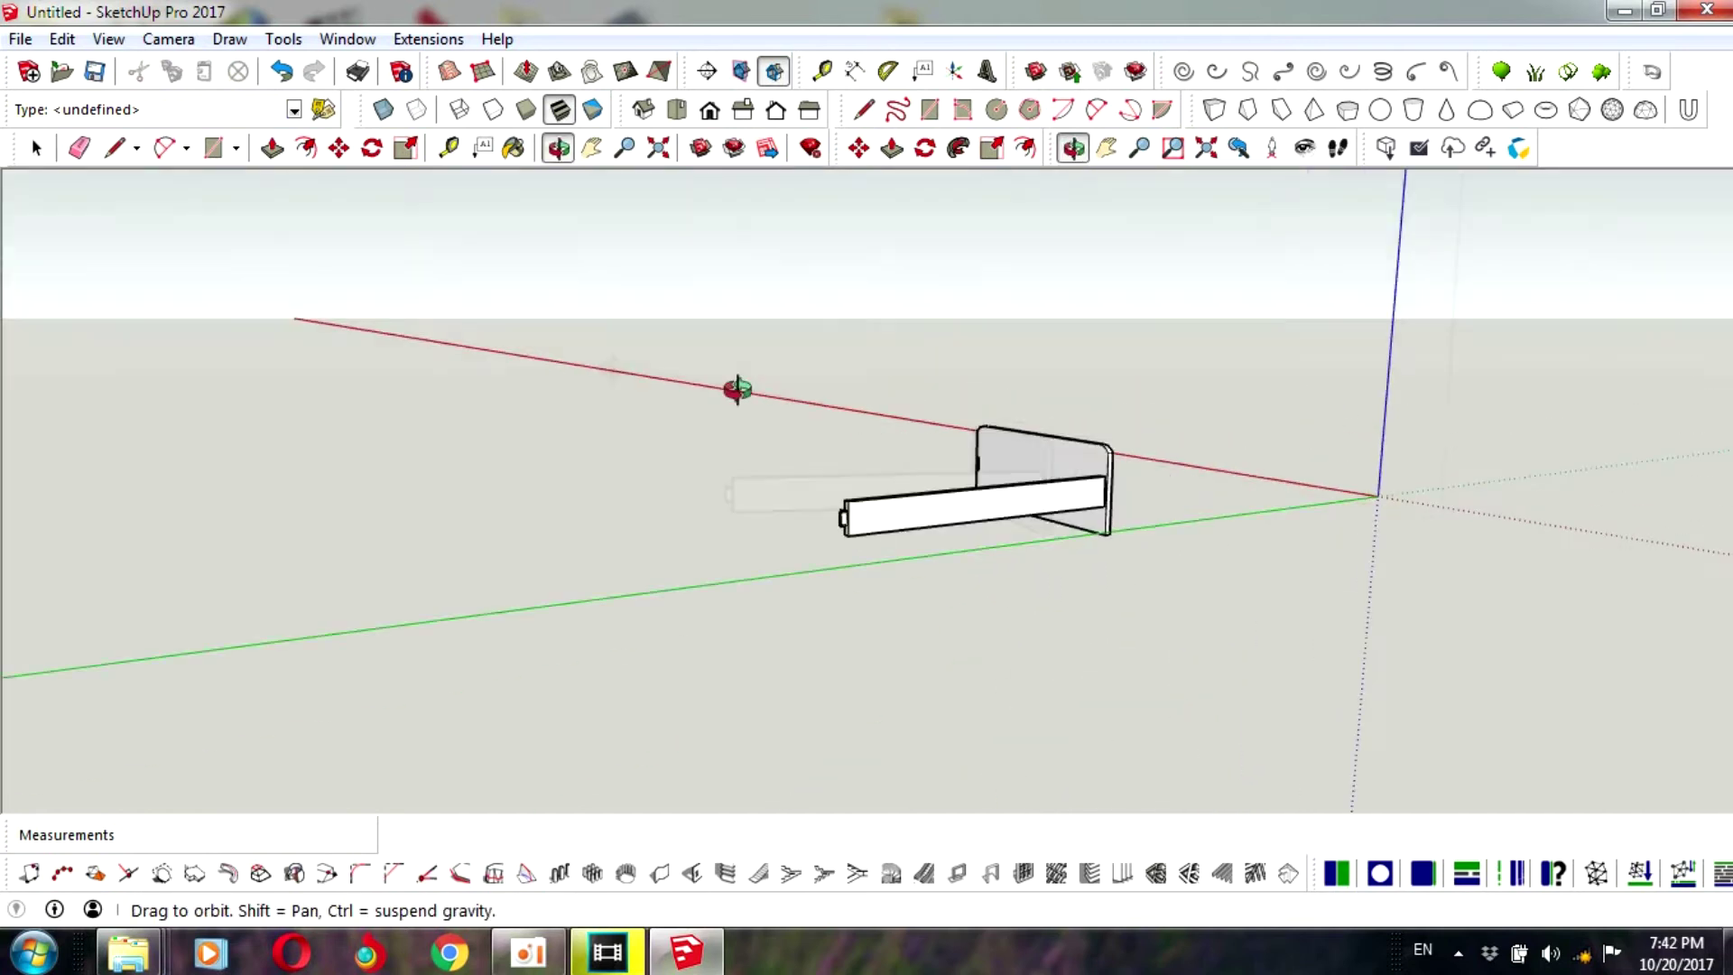
pyautogui.scroll(3, 1014, 469)
pyautogui.scroll(2, 998, 468)
pyautogui.scroll(1, 1056, 498)
pyautogui.moveTo(1055, 499)
pyautogui.mouseDown(button='middle')
pyautogui.moveTo(894, 518)
pyautogui.moveTo(940, 515)
pyautogui.mouseUp(button='middle')
pyautogui.click(918, 505)
# - Slide the long board a short typed distance along the green axis toward the end panel
pyautogui.press('m')
pyautogui.click(915, 465)
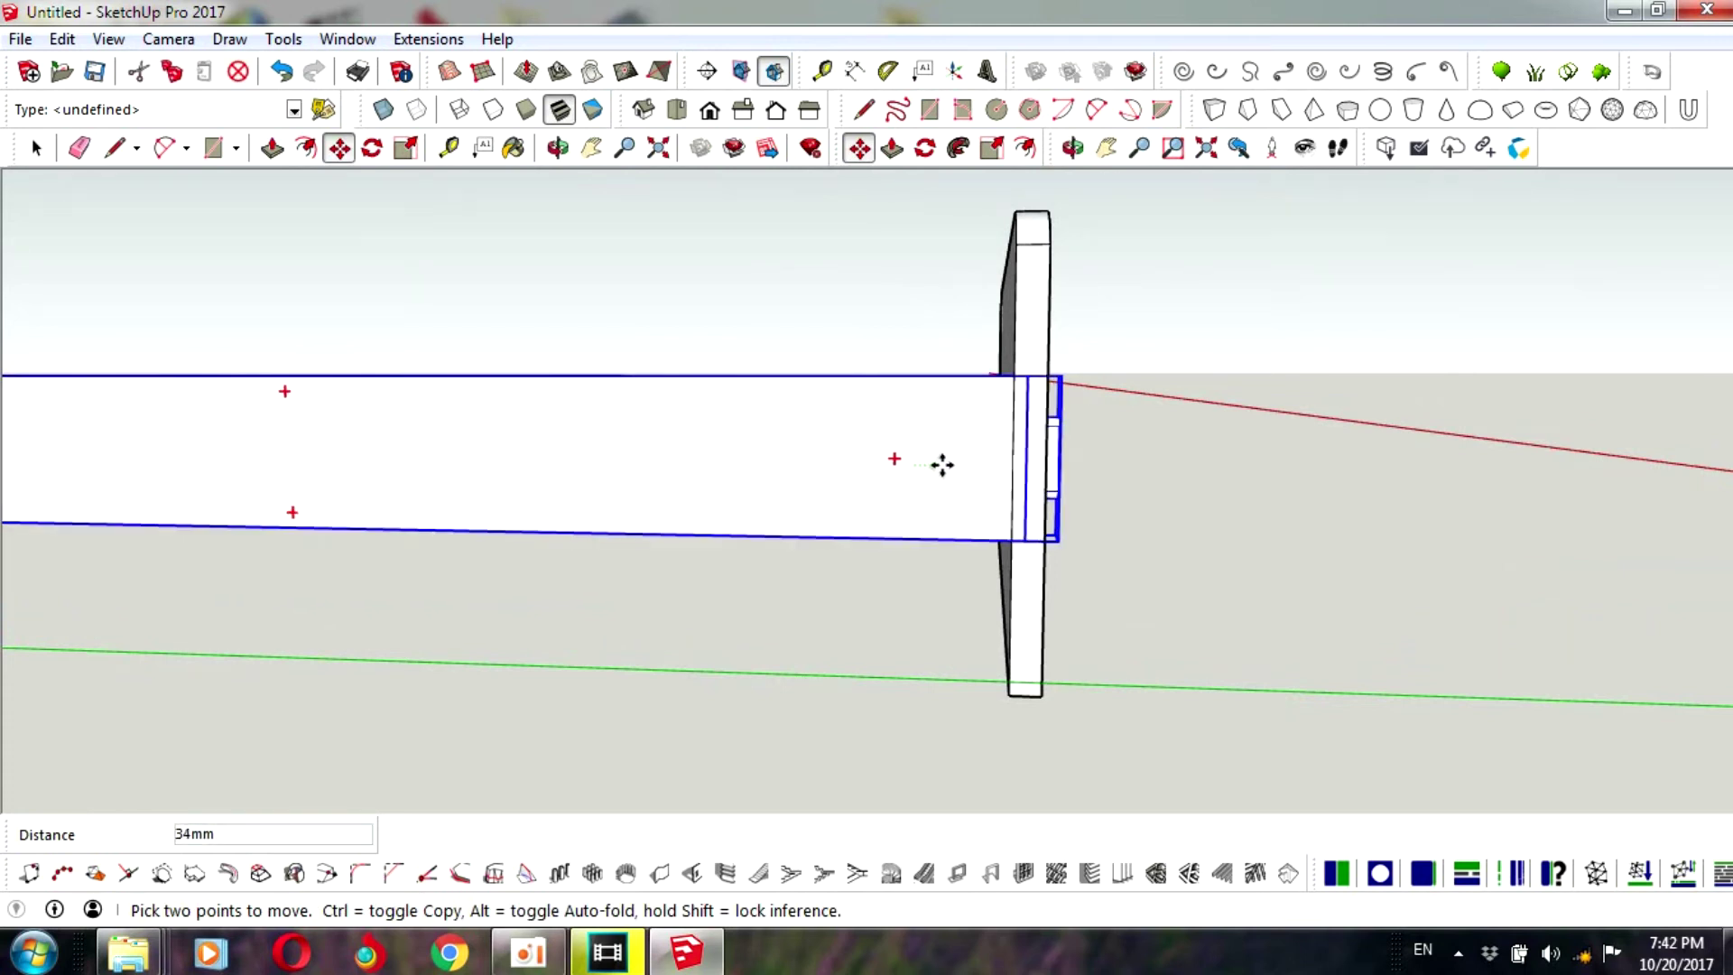
pyautogui.scroll(2, 934, 463)
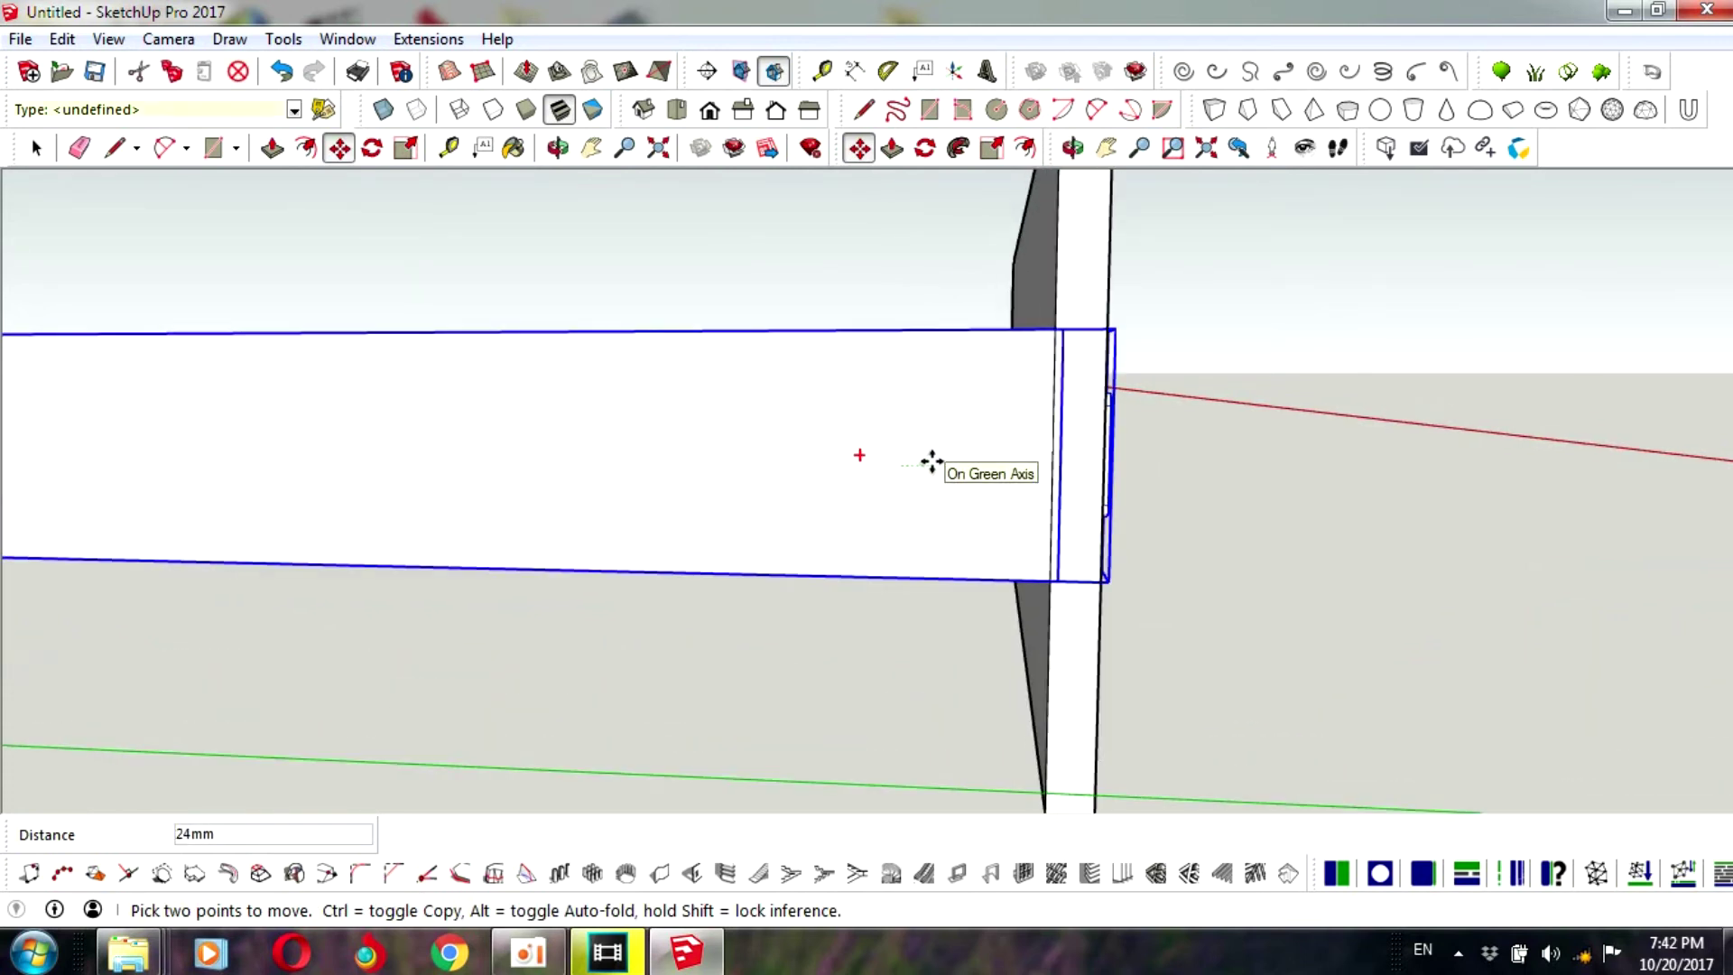
pyautogui.scroll(1, 931, 462)
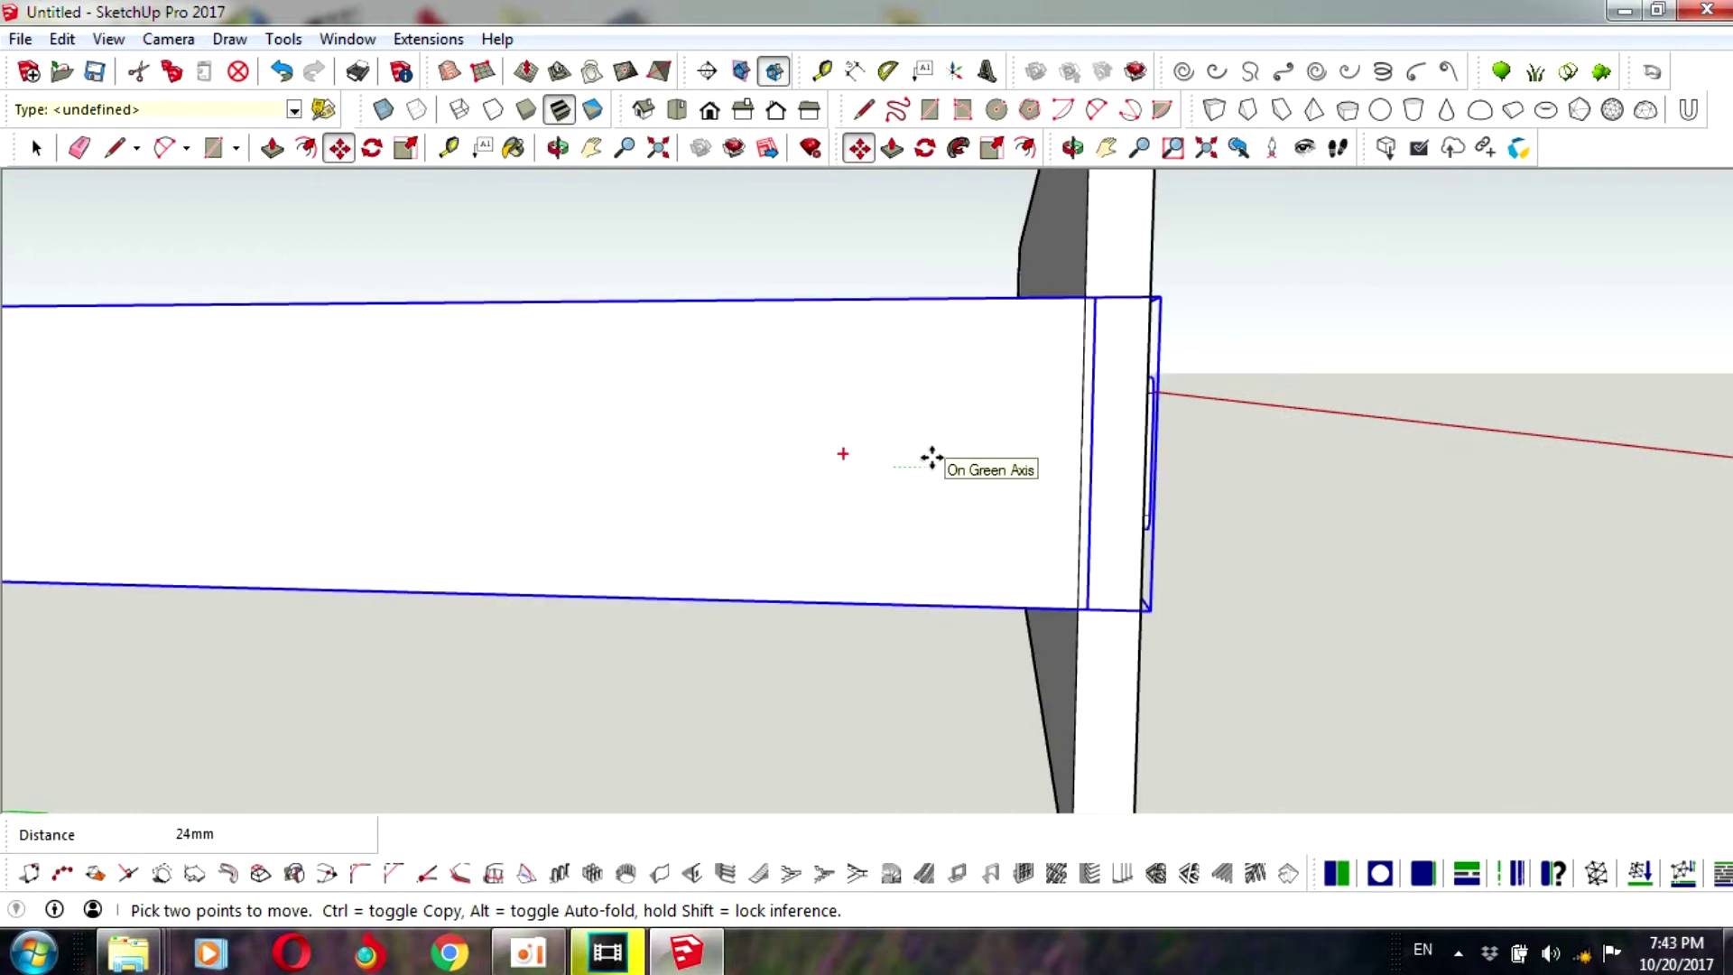
pyautogui.write('23')
pyautogui.write('18')
pyautogui.press('Return')
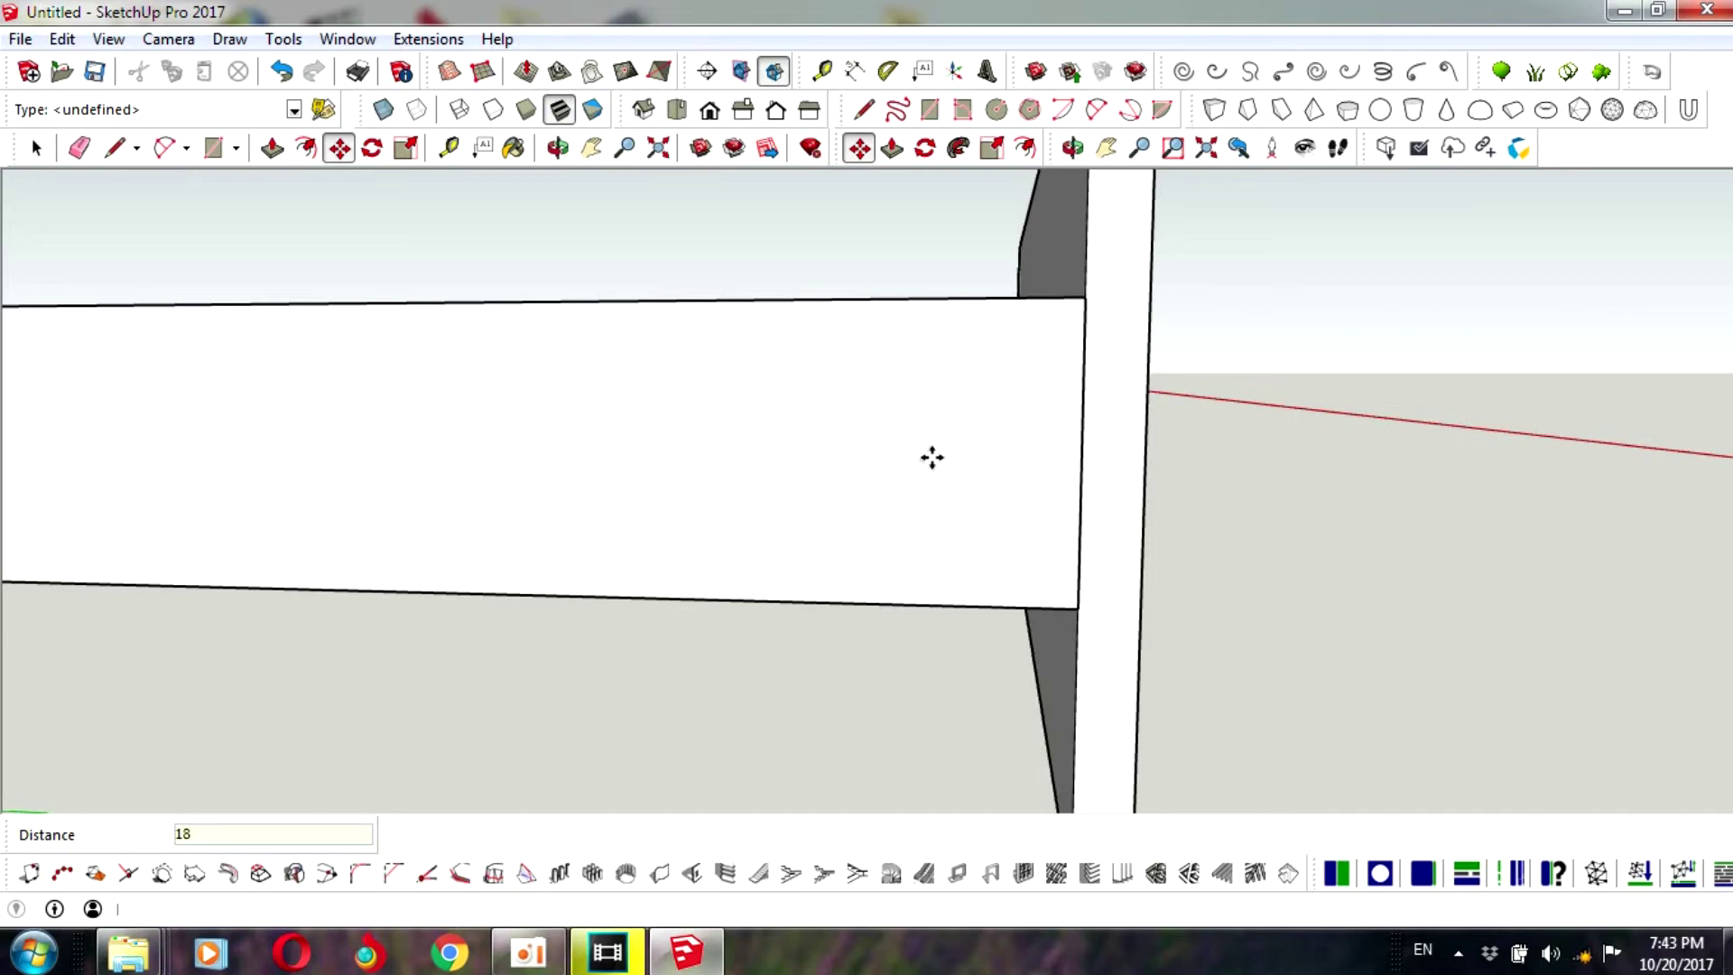
# - Orbit the view to face the end panel's slot
pyautogui.scroll(-5, 933, 458)
pyautogui.click(1072, 147)
pyautogui.moveTo(1095, 472)
pyautogui.mouseDown()
pyautogui.moveTo(754, 488)
pyautogui.moveTo(956, 515)
pyautogui.moveTo(746, 472)
pyautogui.moveTo(797, 470)
pyautogui.moveTo(923, 404)
pyautogui.mouseUp()
pyautogui.click(858, 147)
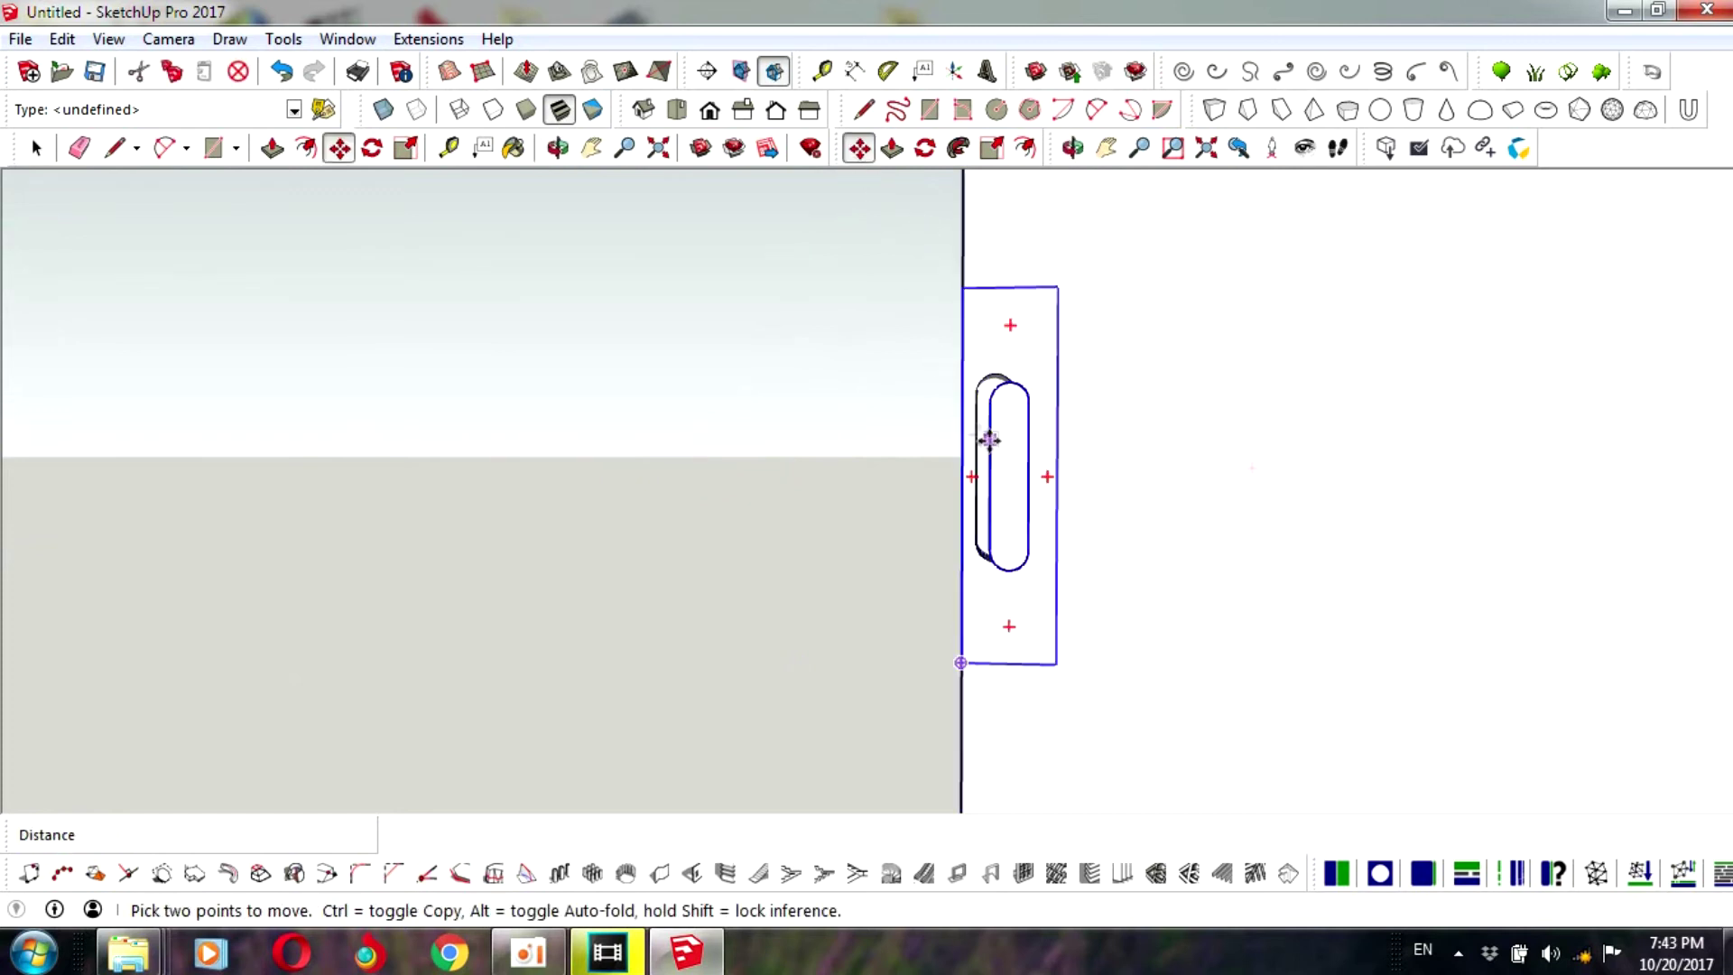
# - Shift the slot group 5 mm, then about 8 mm more to line up with the tab
pyautogui.click(998, 451)
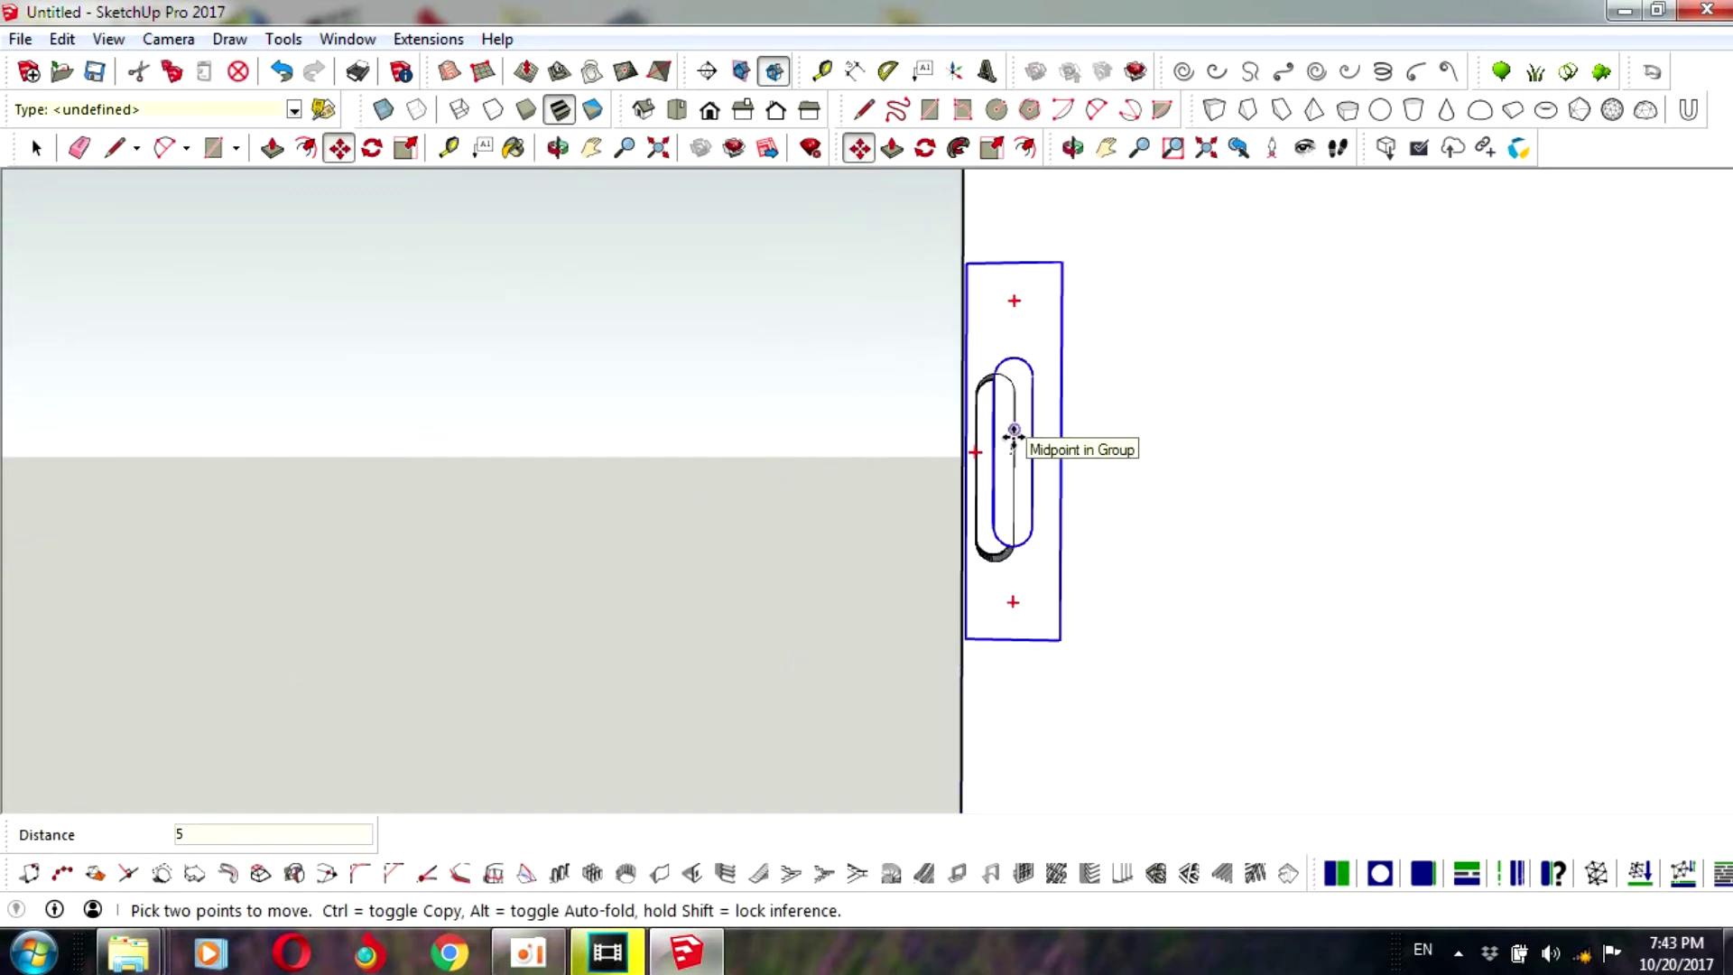
pyautogui.write('5')
pyautogui.press('Return')
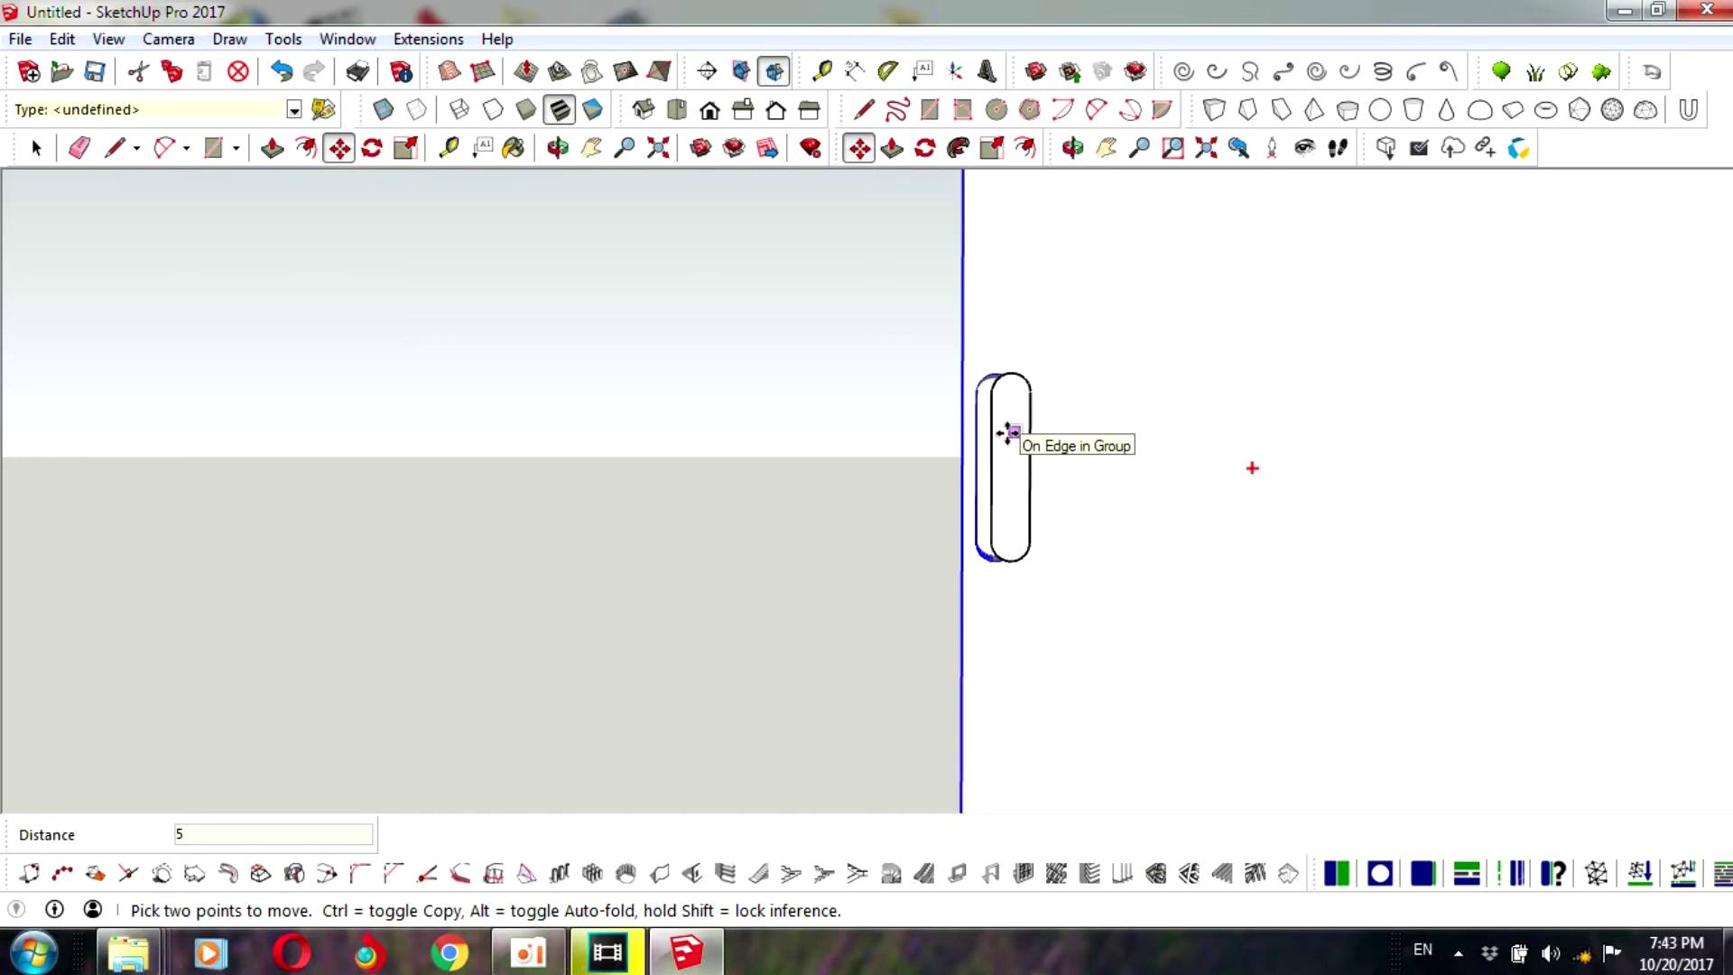
pyautogui.click(1008, 433)
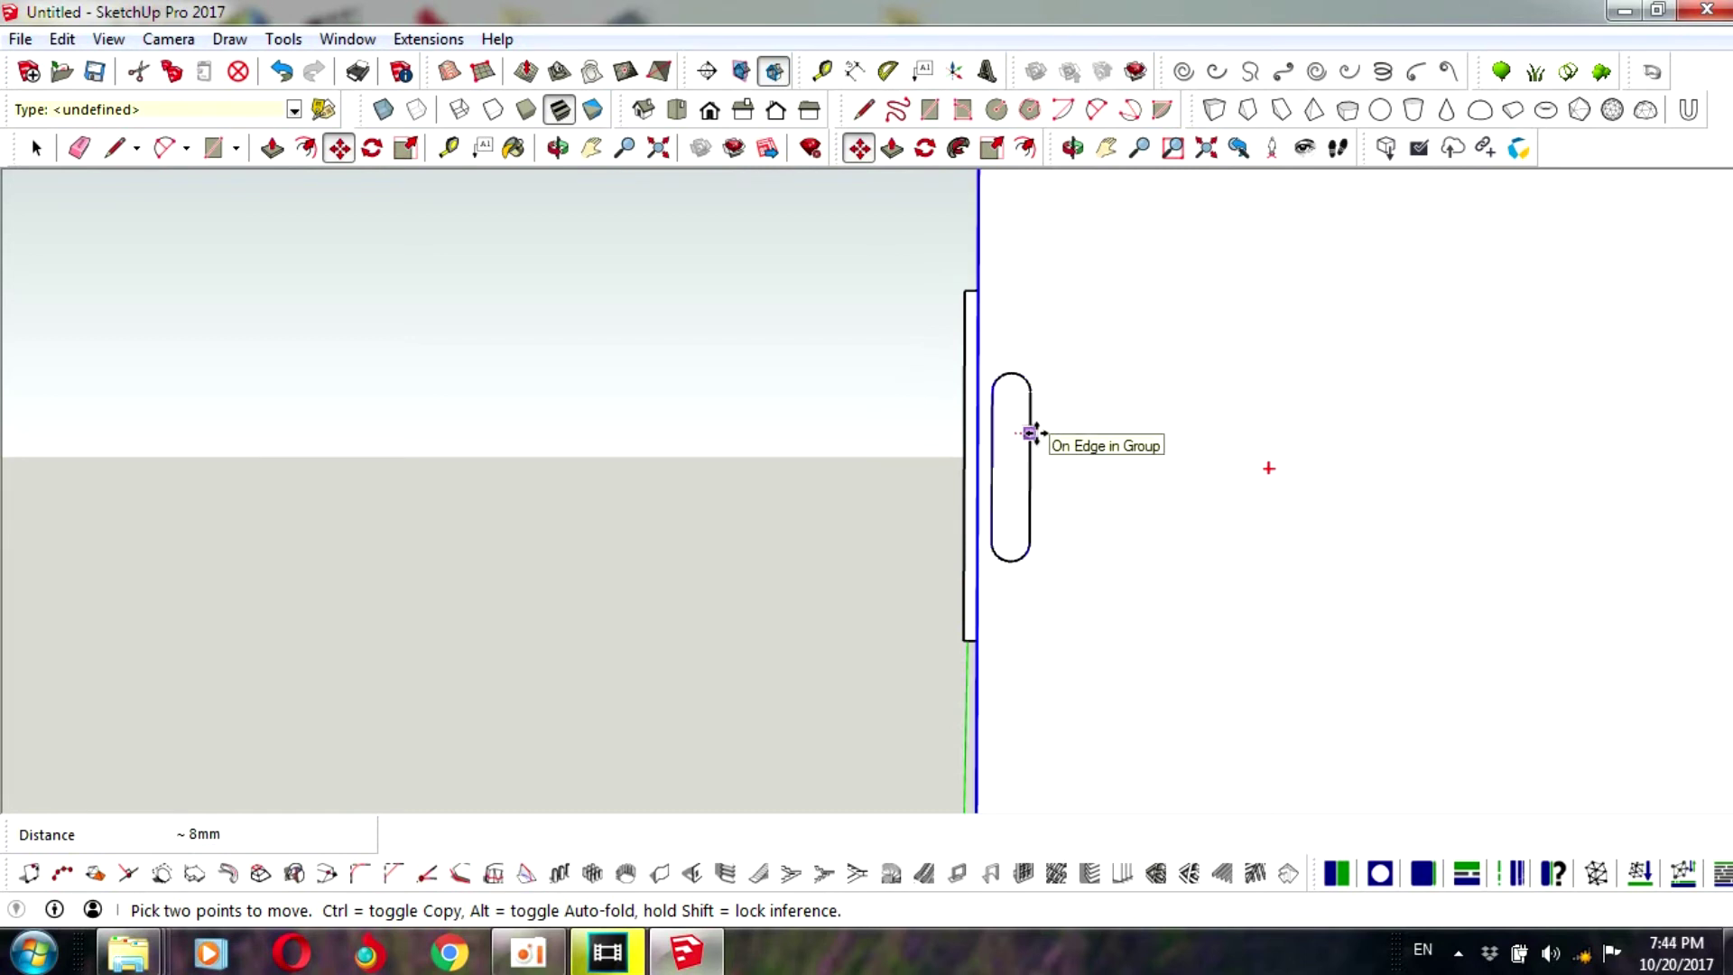
pyautogui.click(1032, 433)
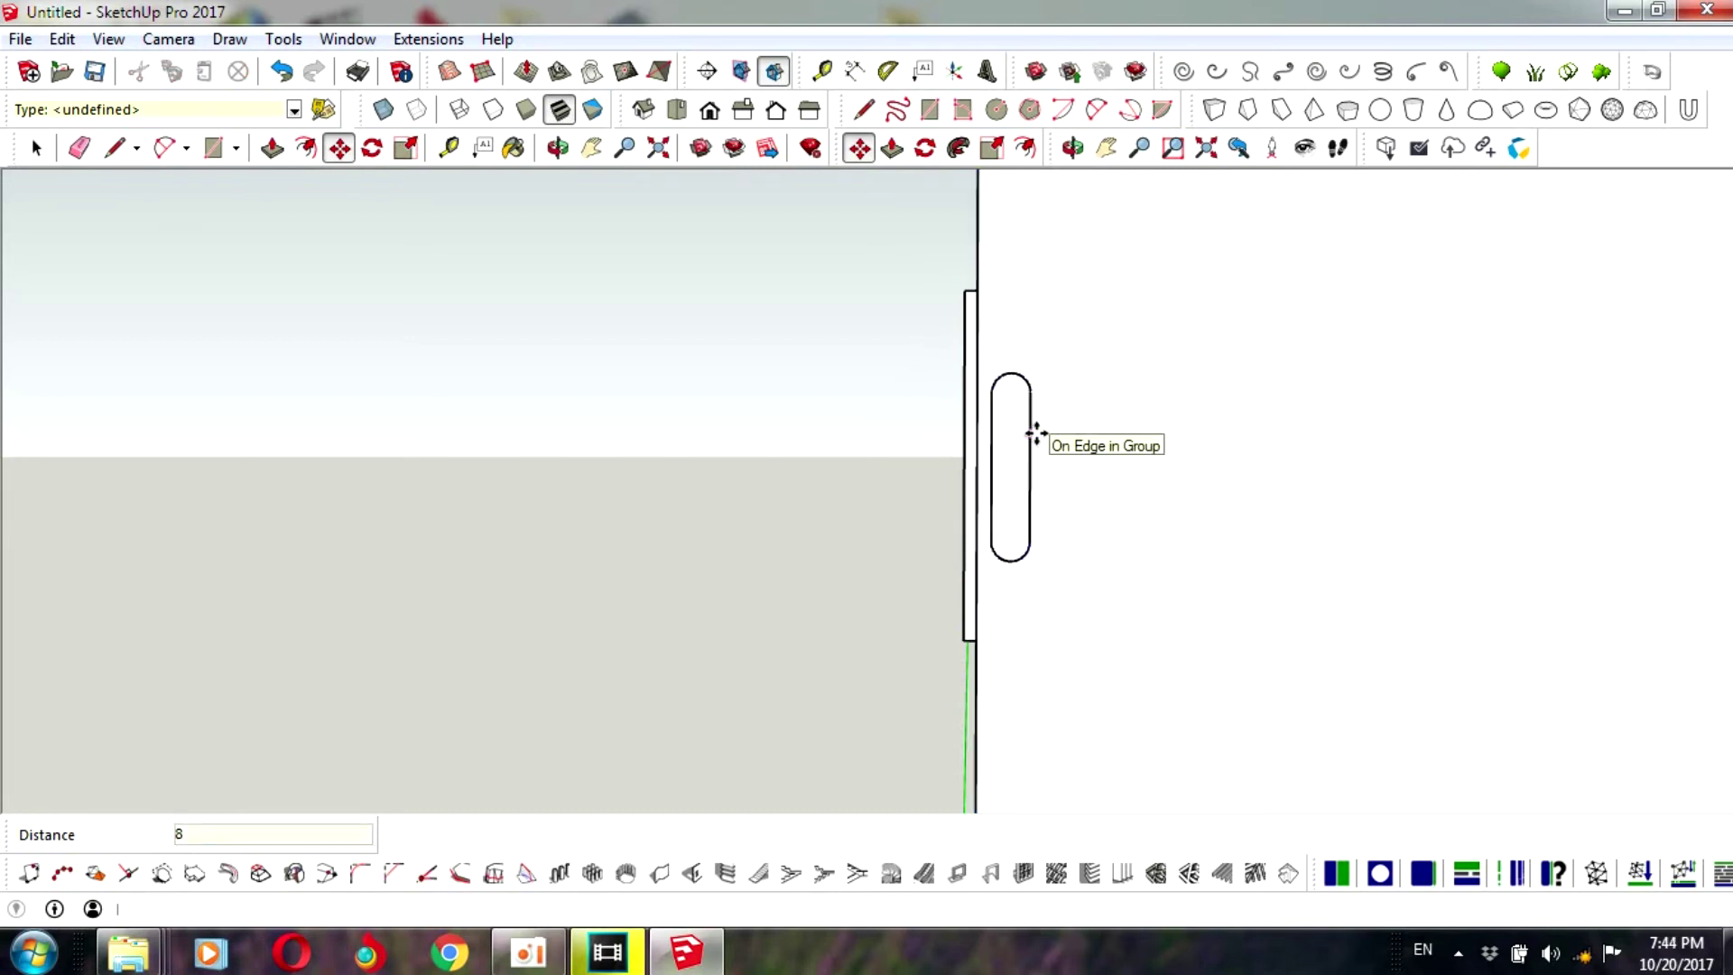
pyautogui.click(36, 149)
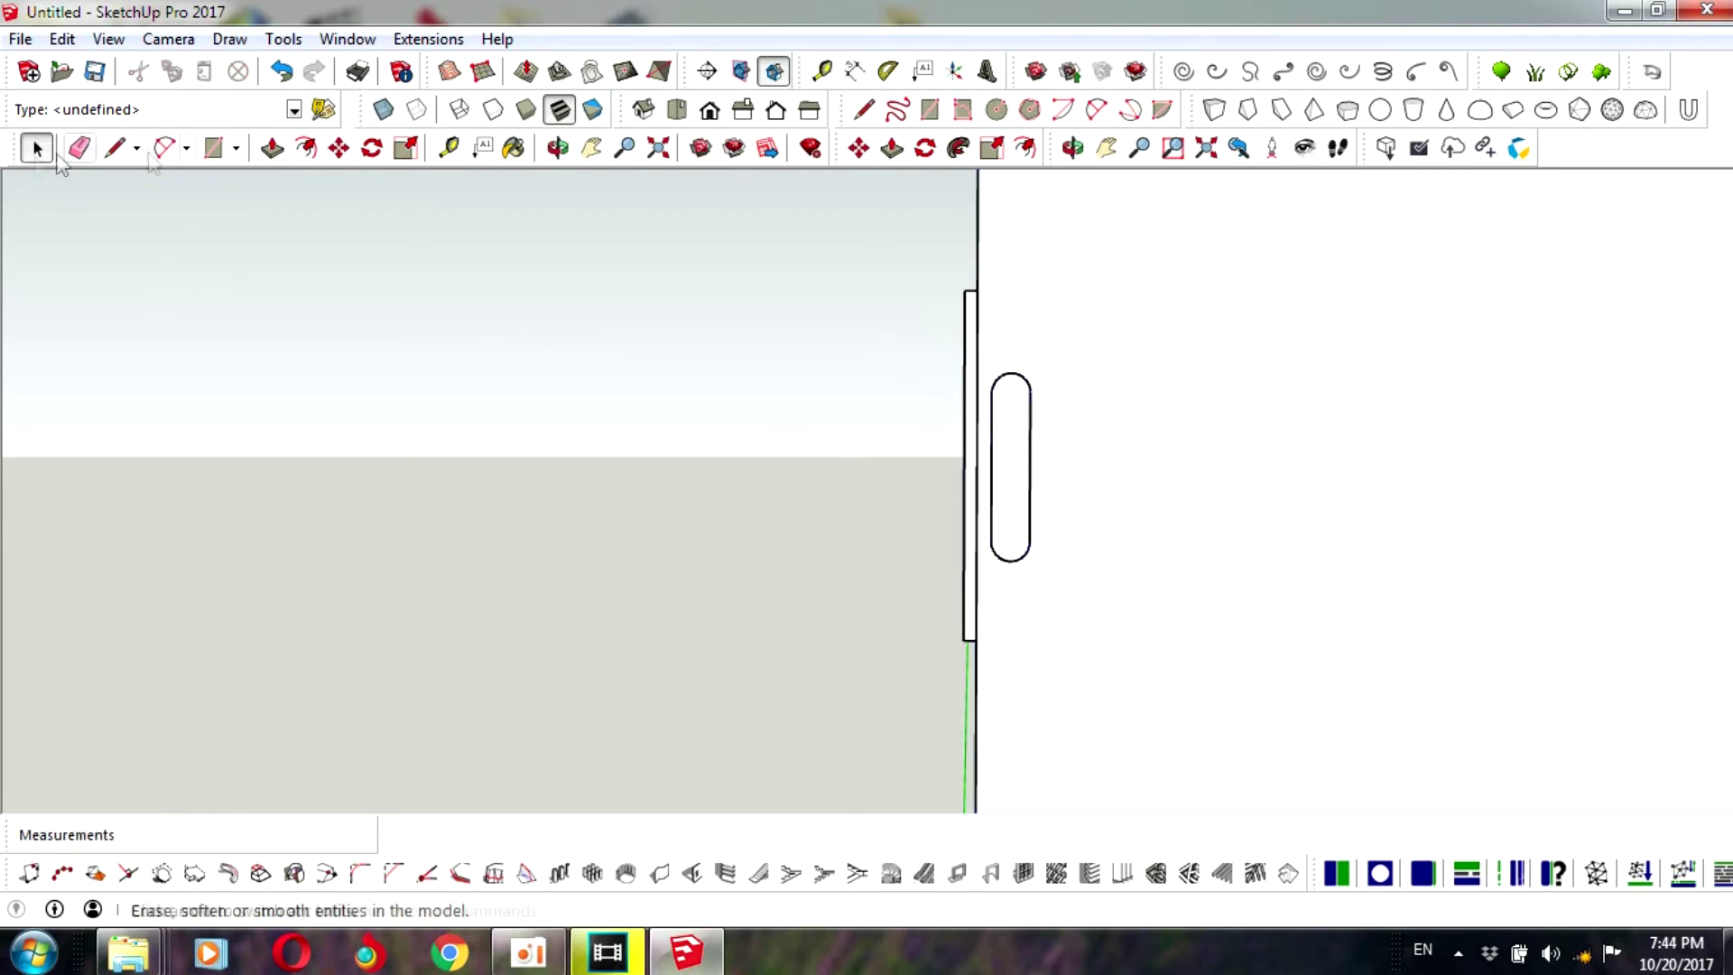
pyautogui.scroll(-5, 677, 402)
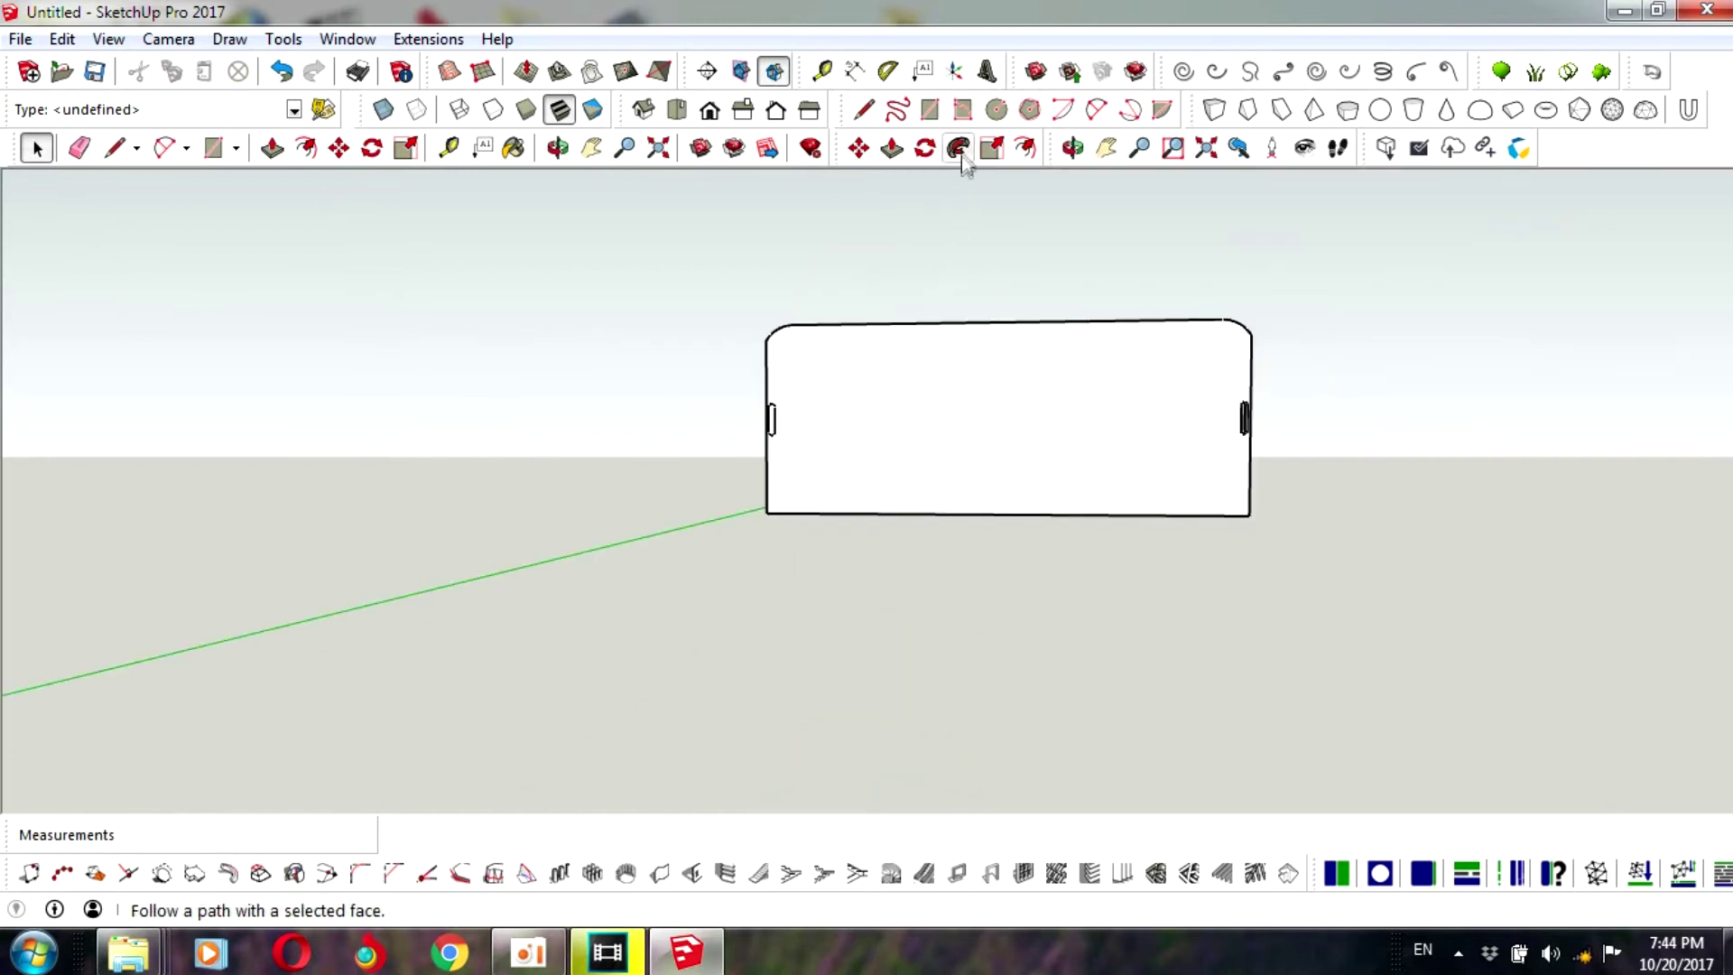
# - Zoom to a close side view and open the panel group for editing
pyautogui.click(1069, 151)
pyautogui.moveTo(677, 479)
pyautogui.mouseDown()
pyautogui.moveTo(1038, 514)
pyautogui.moveTo(918, 457)
pyautogui.moveTo(932, 420)
pyautogui.moveTo(782, 386)
pyautogui.moveTo(526, 461)
pyautogui.moveTo(1037, 484)
pyautogui.moveTo(925, 419)
pyautogui.moveTo(580, 530)
pyautogui.moveTo(1137, 391)
pyautogui.moveTo(660, 493)
pyautogui.mouseUp()
pyautogui.scroll(3, 660, 493)
pyautogui.scroll(2, 773, 503)
pyautogui.scroll(2, 719, 502)
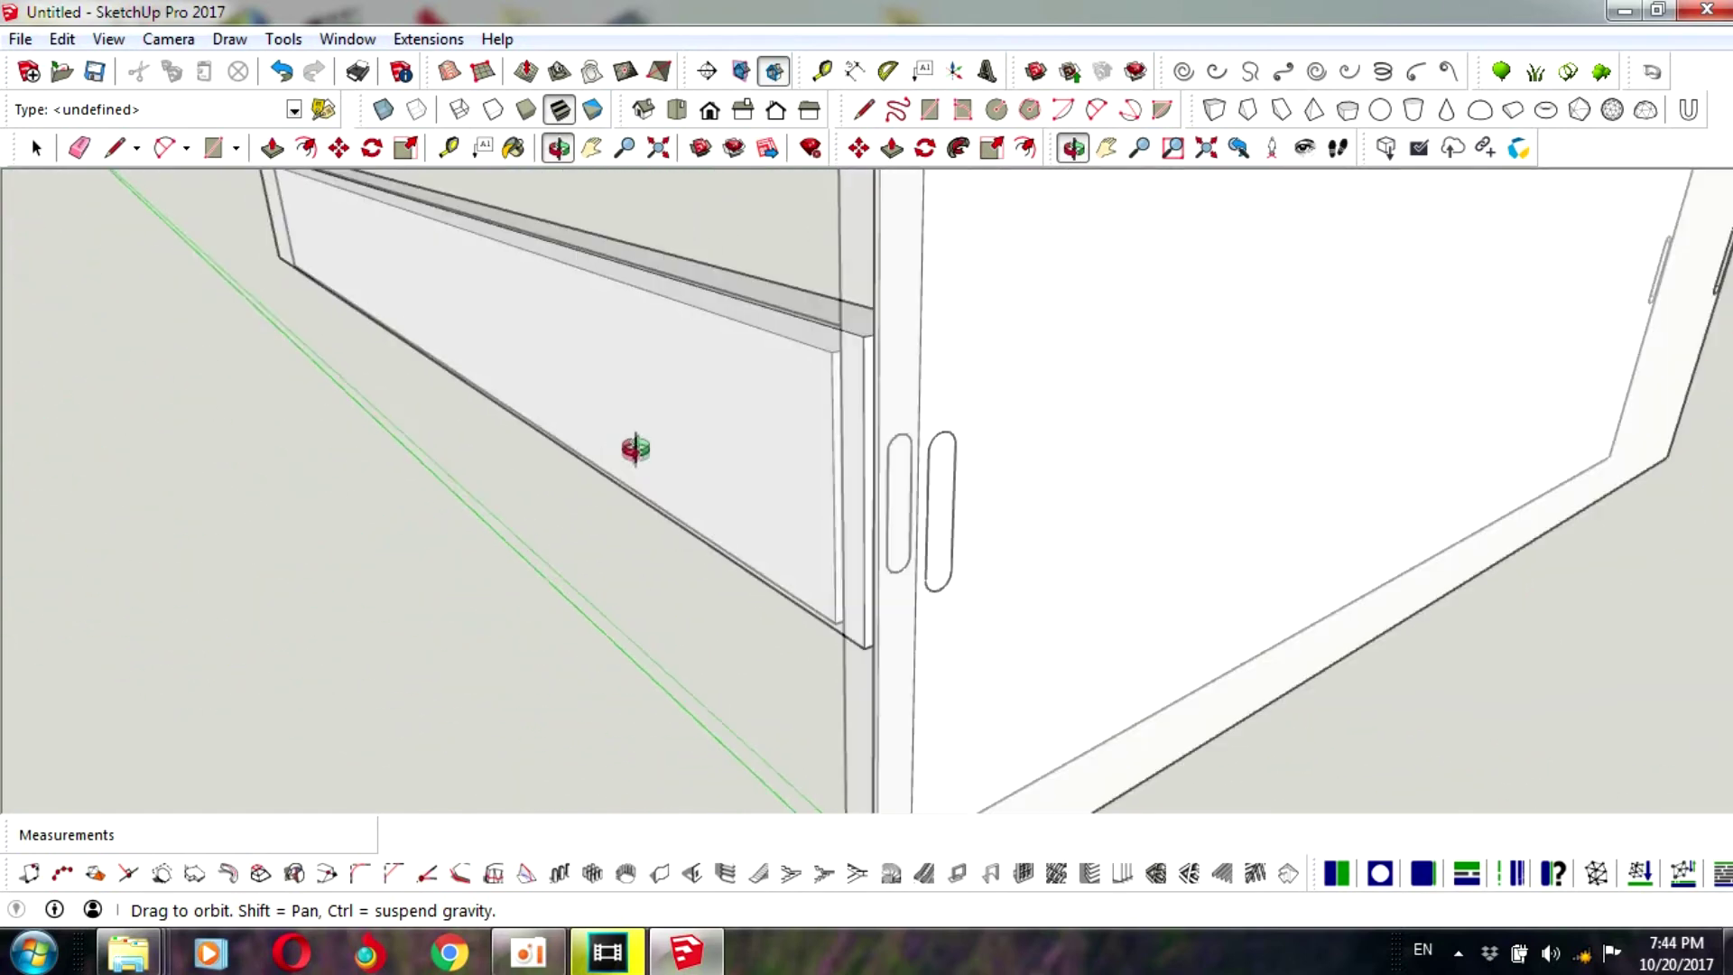
pyautogui.scroll(2, 638, 452)
pyautogui.click(36, 147)
pyautogui.click(853, 317)
pyautogui.scroll(1, 858, 316)
pyautogui.doubleClick(858, 318)
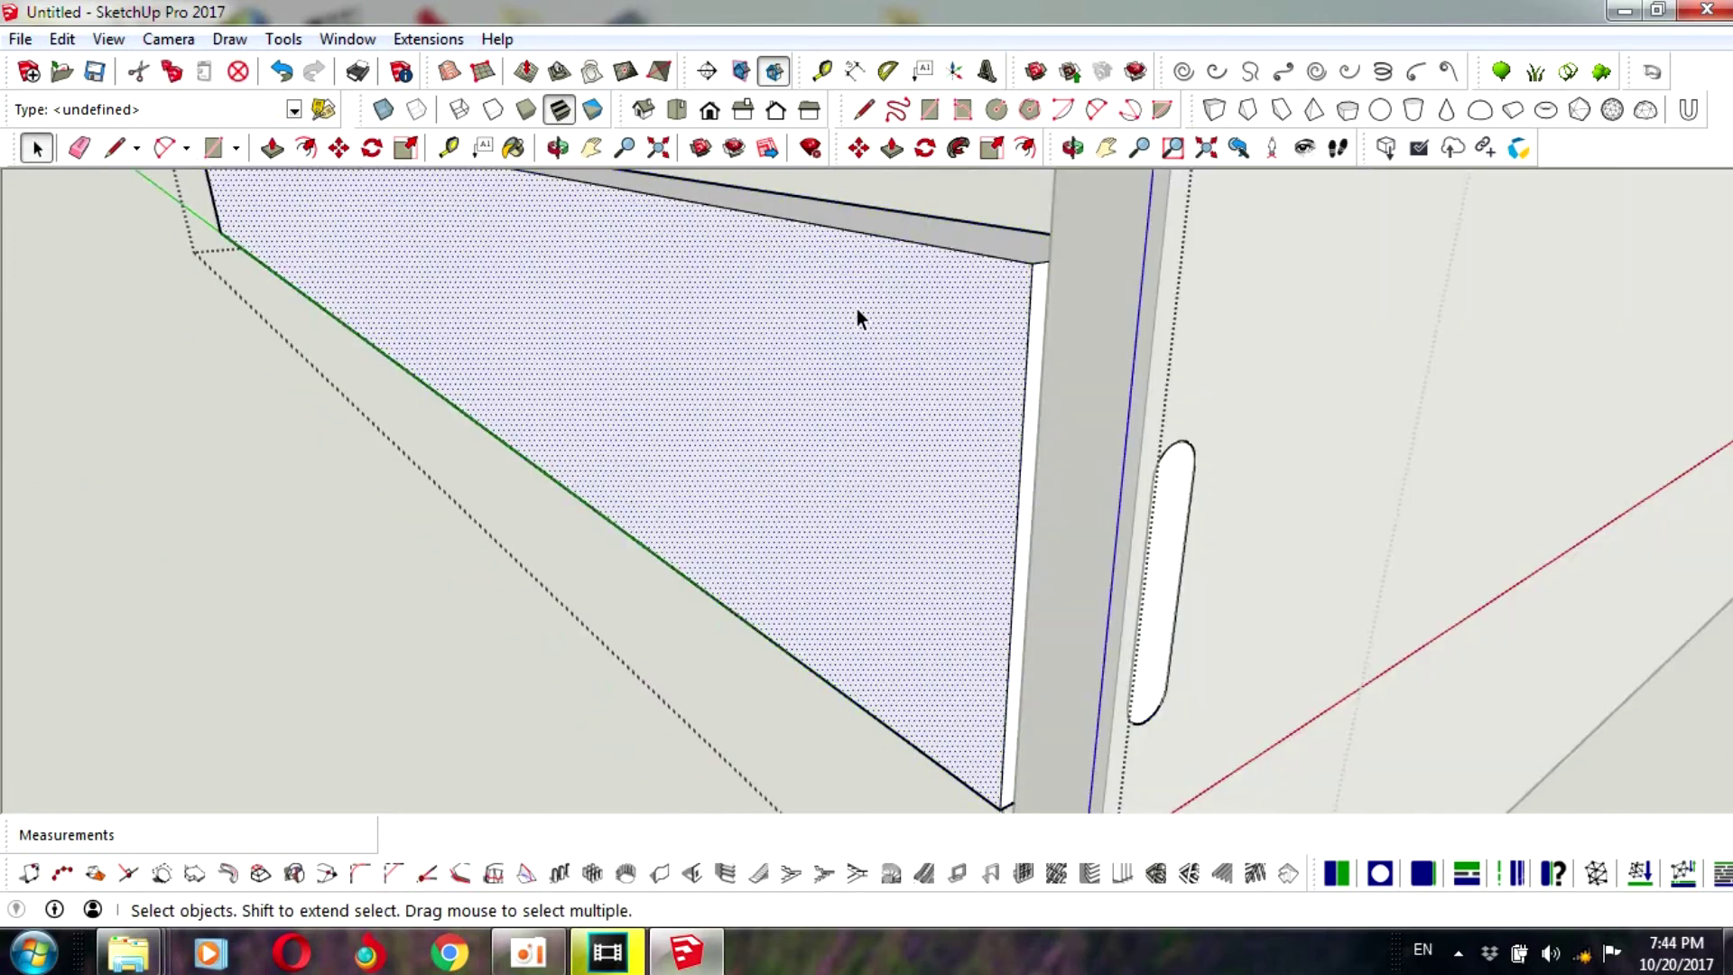
# - Push the board's side face back 7 mm with Push/Pull
pyautogui.click(892, 147)
pyautogui.moveTo(923, 325); pyautogui.dragTo(934, 322)
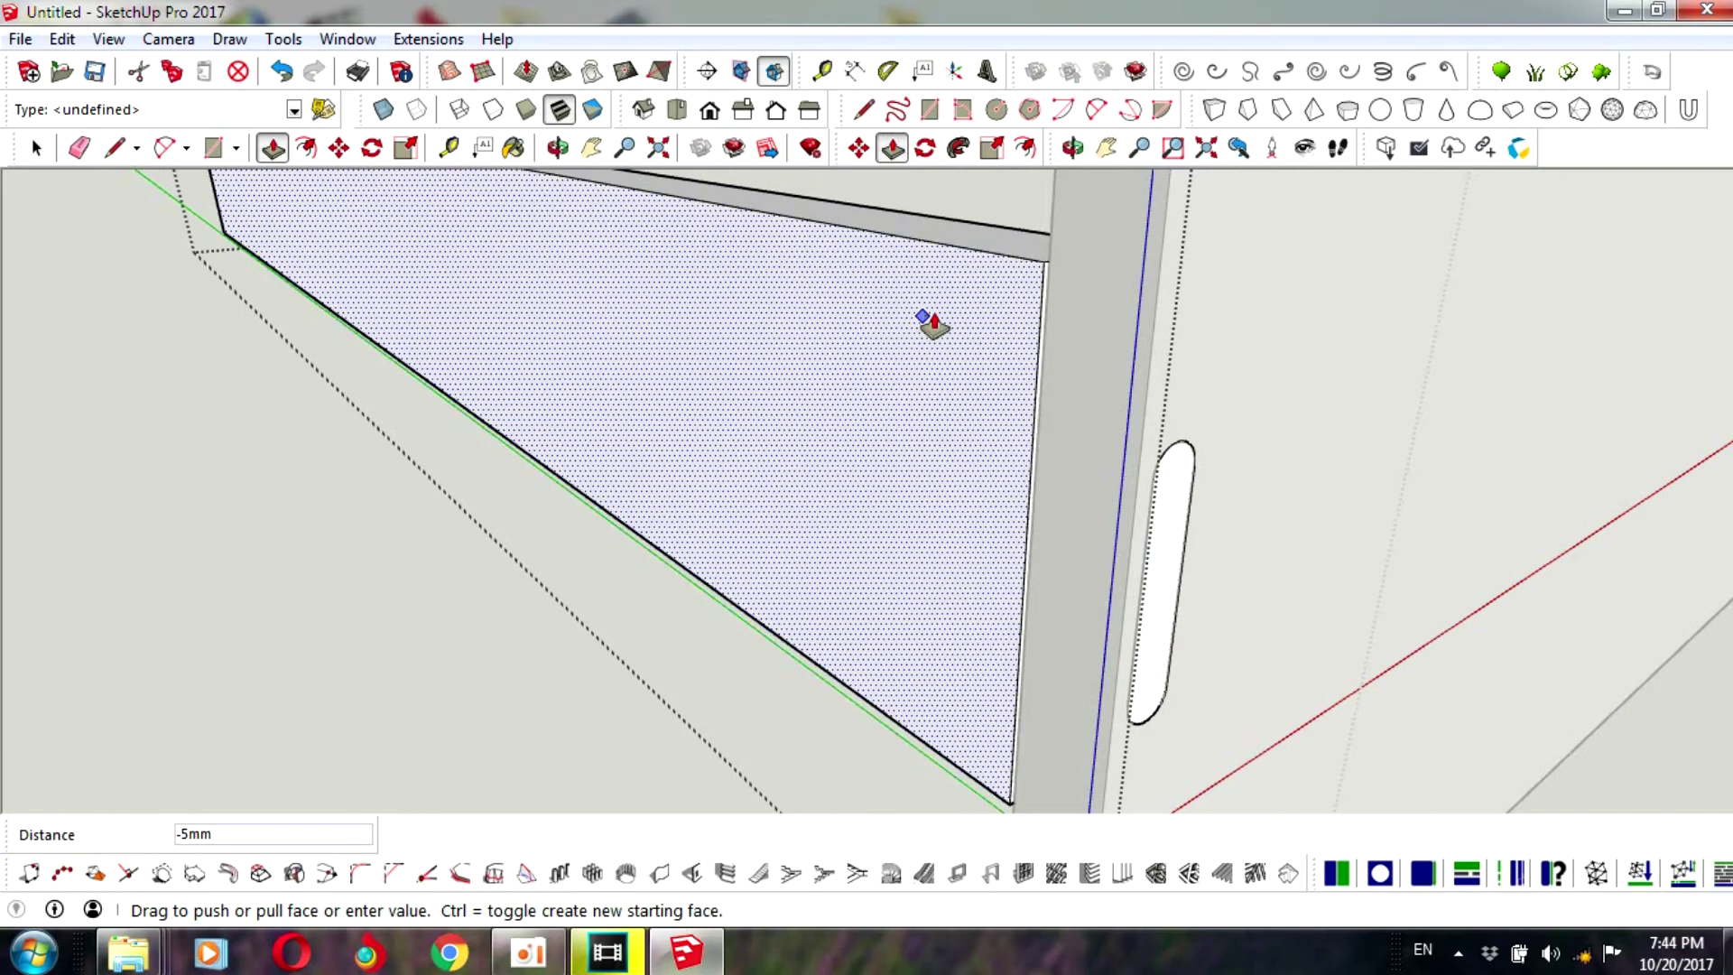
pyautogui.scroll(1, 929, 321)
pyautogui.scroll(1, 929, 321)
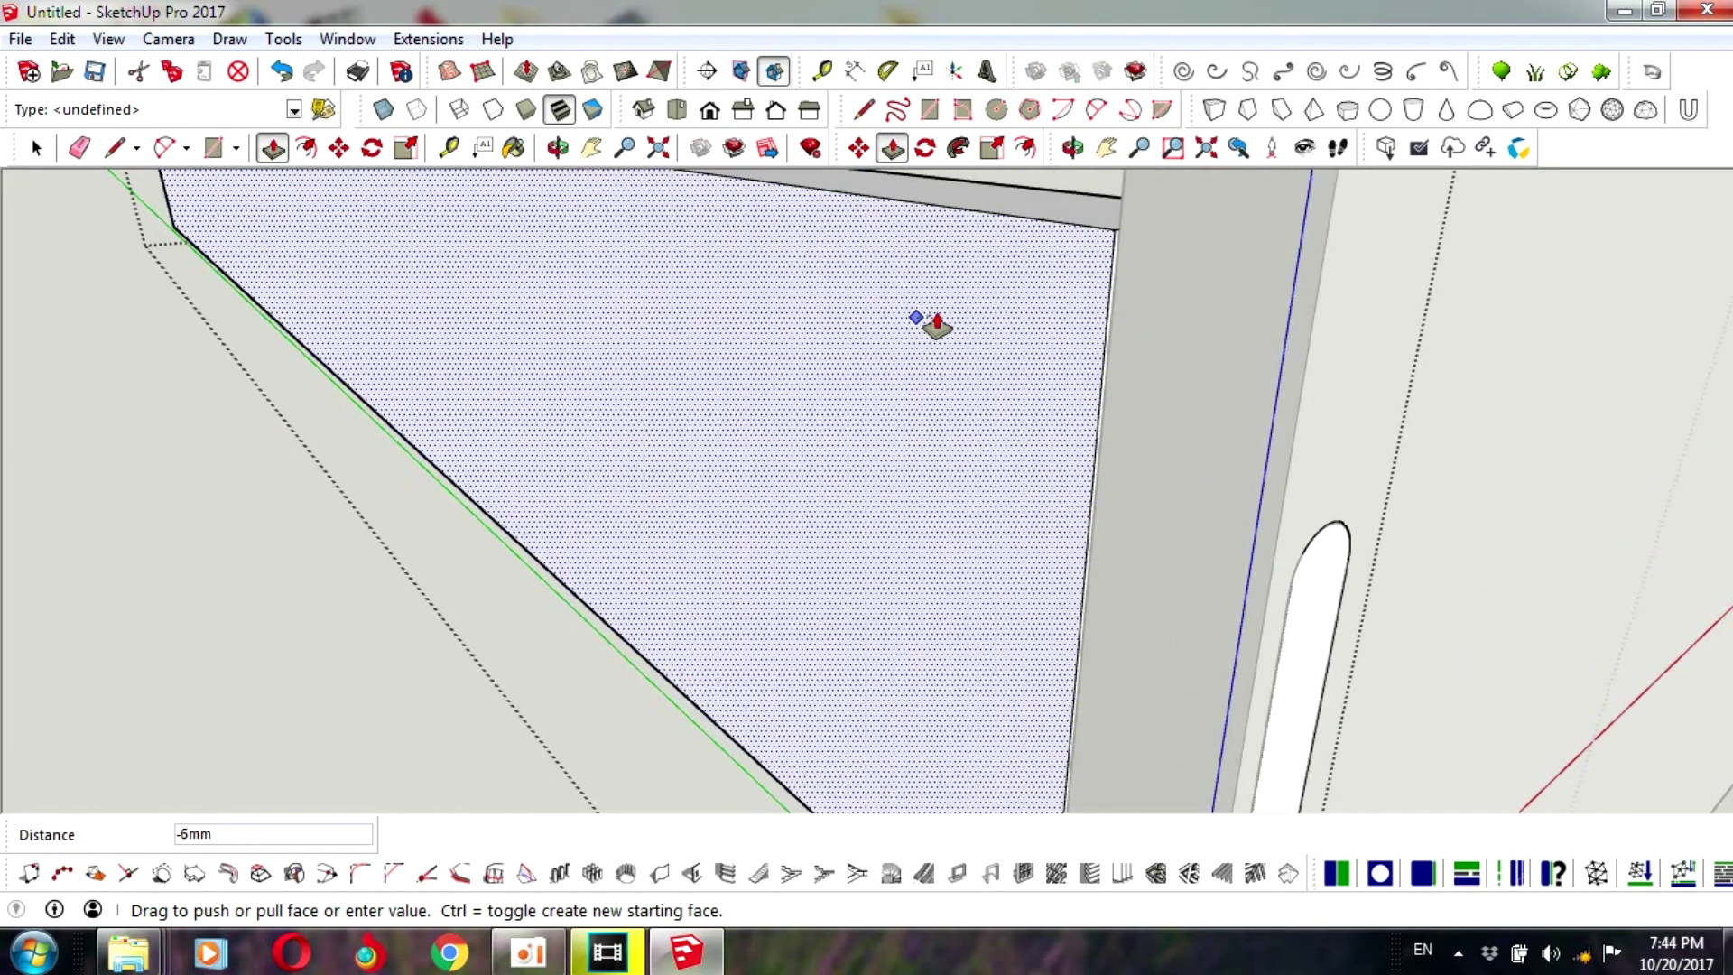
pyautogui.moveTo(938, 322); pyautogui.dragTo(939, 321)
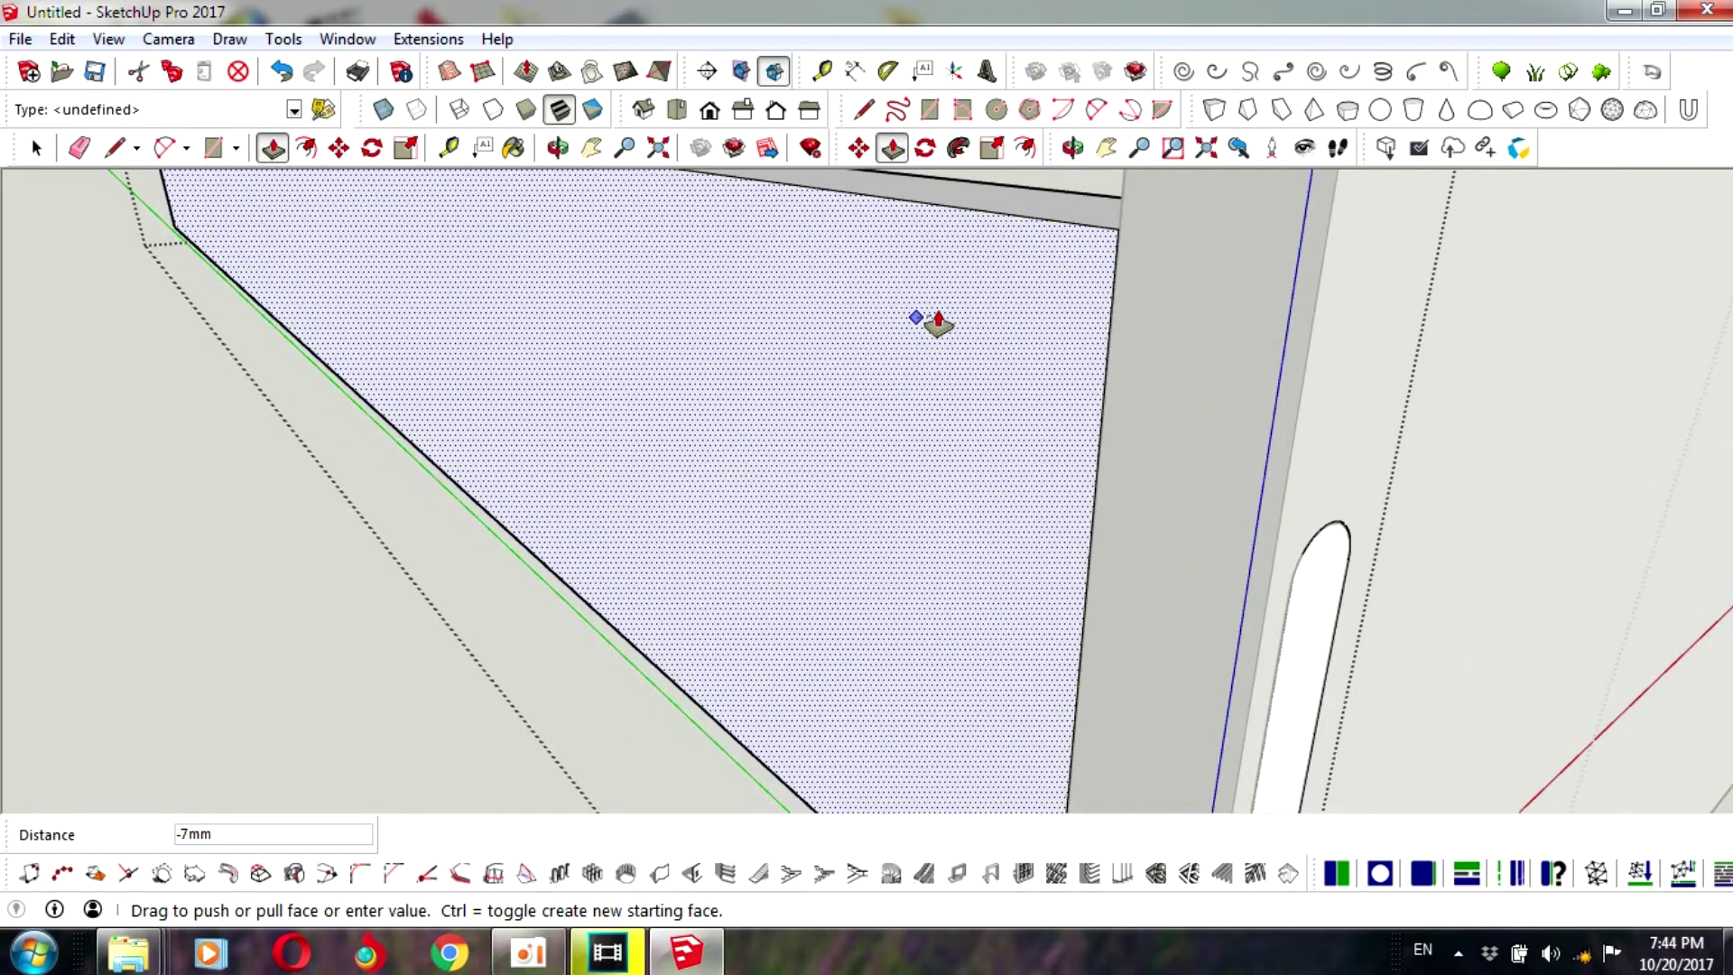
pyautogui.click(939, 323)
pyautogui.scroll(-3, 936, 325)
pyautogui.scroll(-2, 936, 325)
pyautogui.click(36, 149)
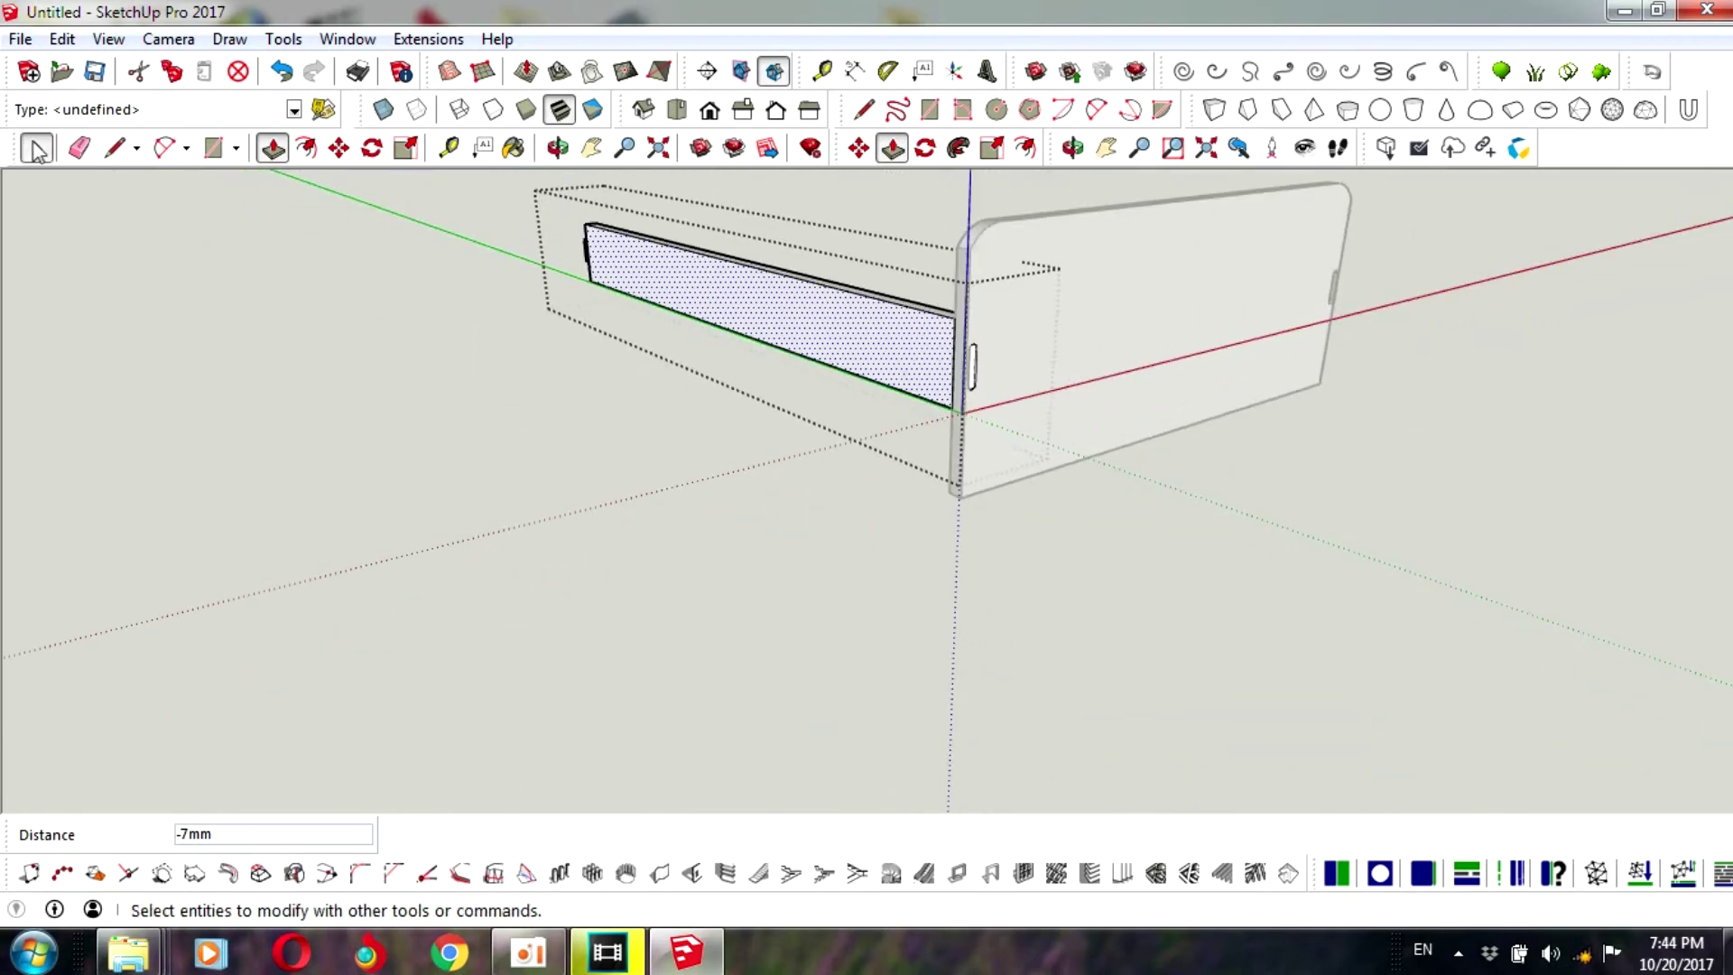
# - Select the long tabbed board and inspect it from another angle
pyautogui.scroll(-1, 479, 387)
pyautogui.scroll(-1, 697, 325)
pyautogui.click(761, 311)
pyautogui.scroll(2, 765, 311)
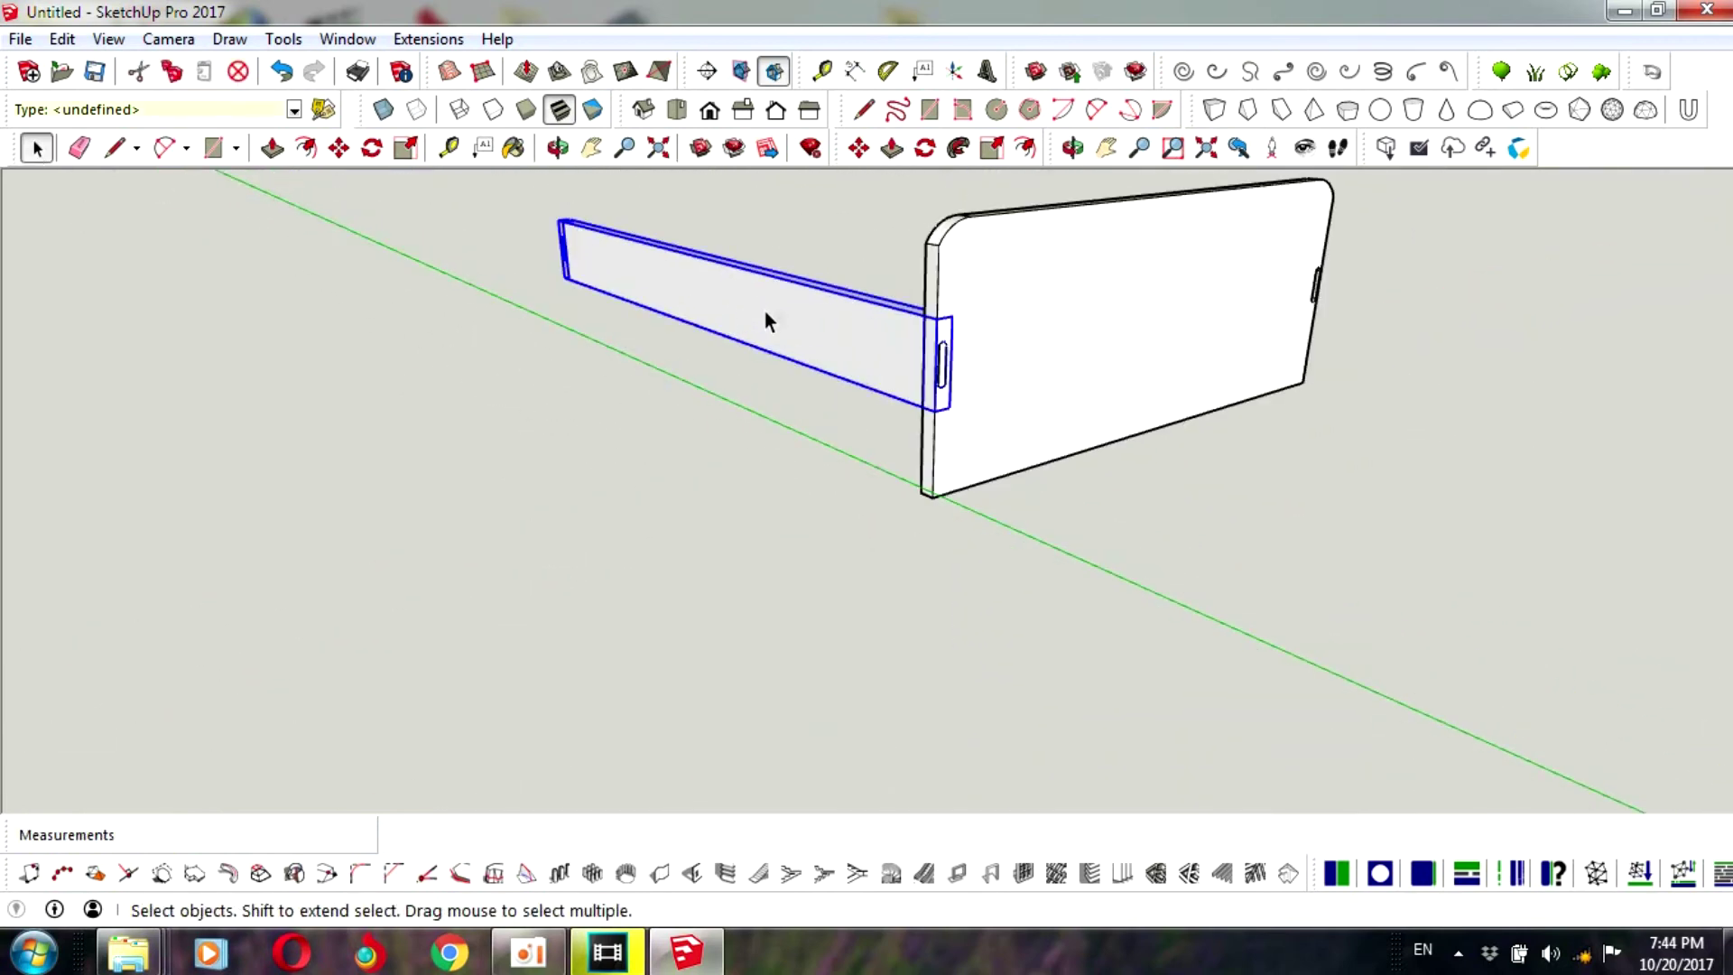
pyautogui.scroll(1, 777, 305)
pyautogui.scroll(2, 796, 291)
pyautogui.scroll(-3, 785, 325)
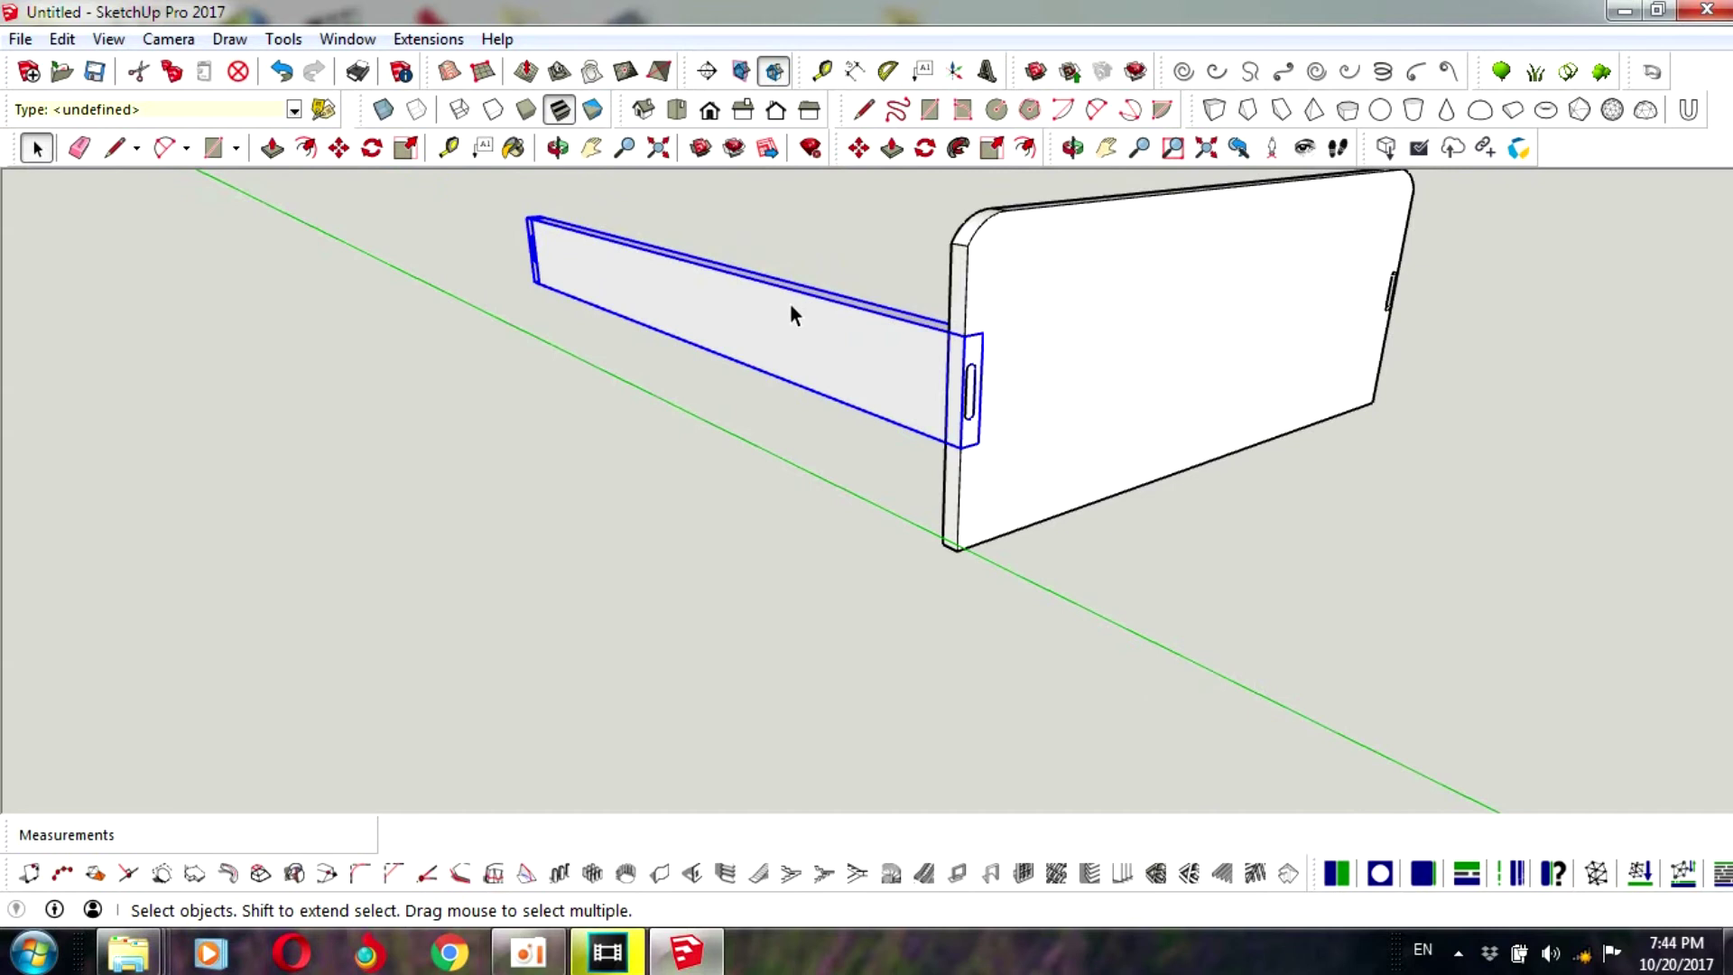
pyautogui.scroll(-4, 791, 302)
pyautogui.scroll(2, 894, 282)
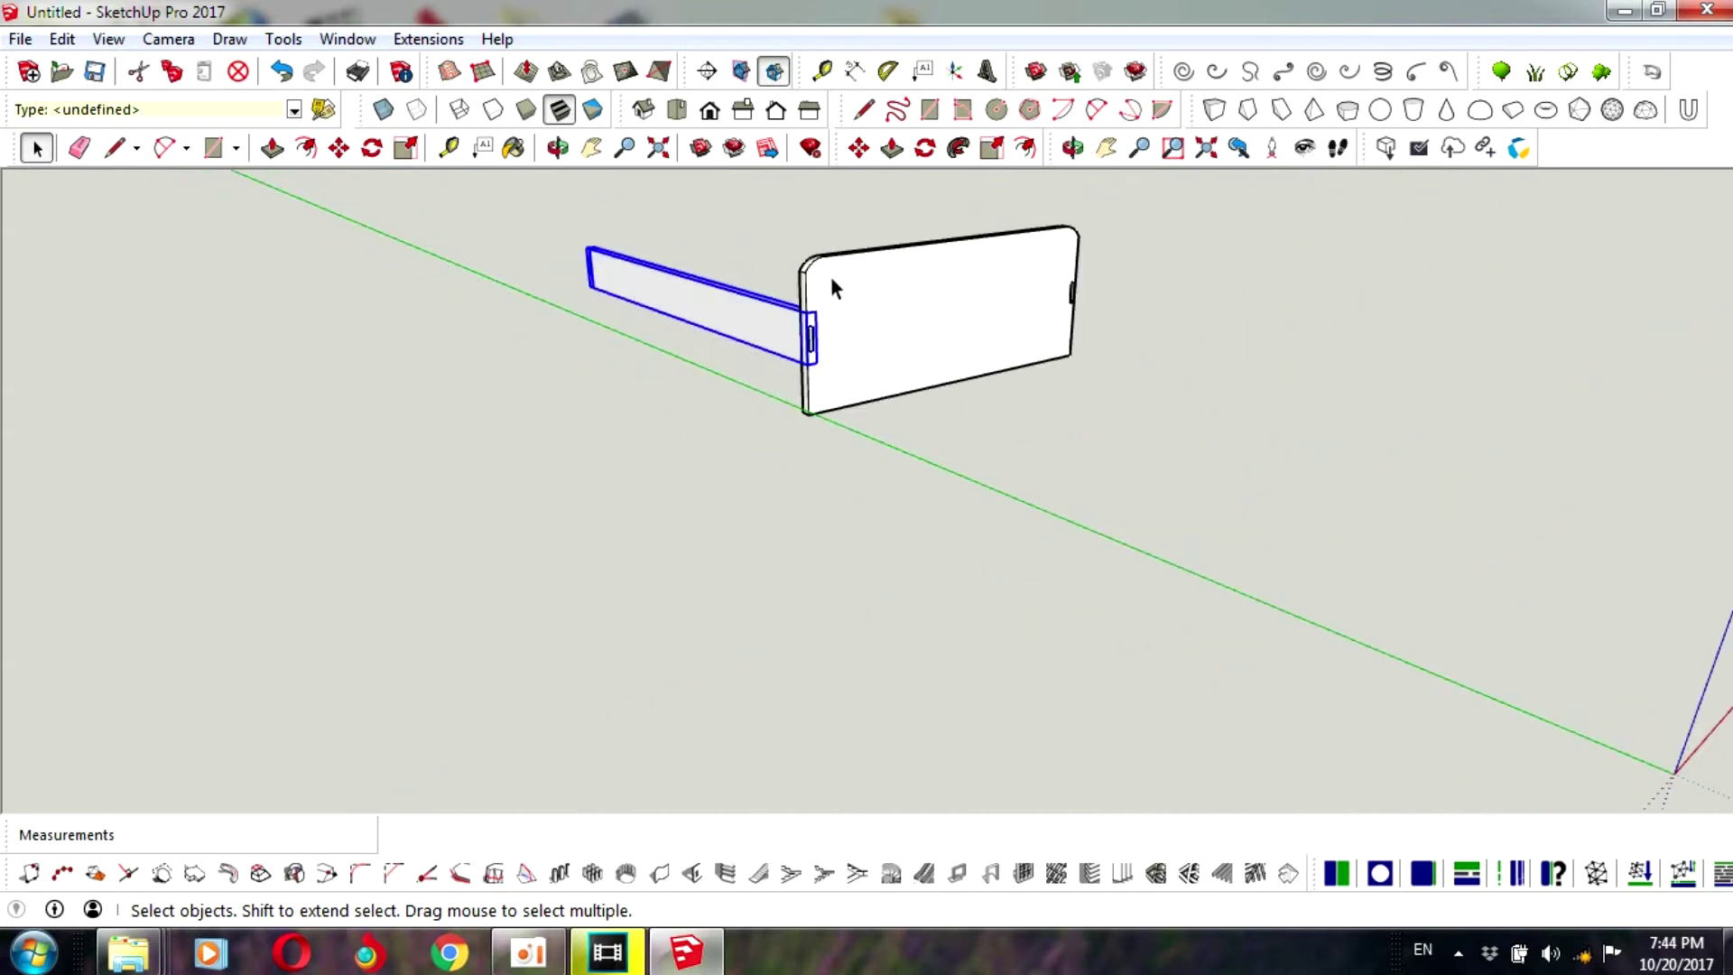
pyautogui.moveTo(1075, 295); pyautogui.dragTo(821, 233, button='middle')
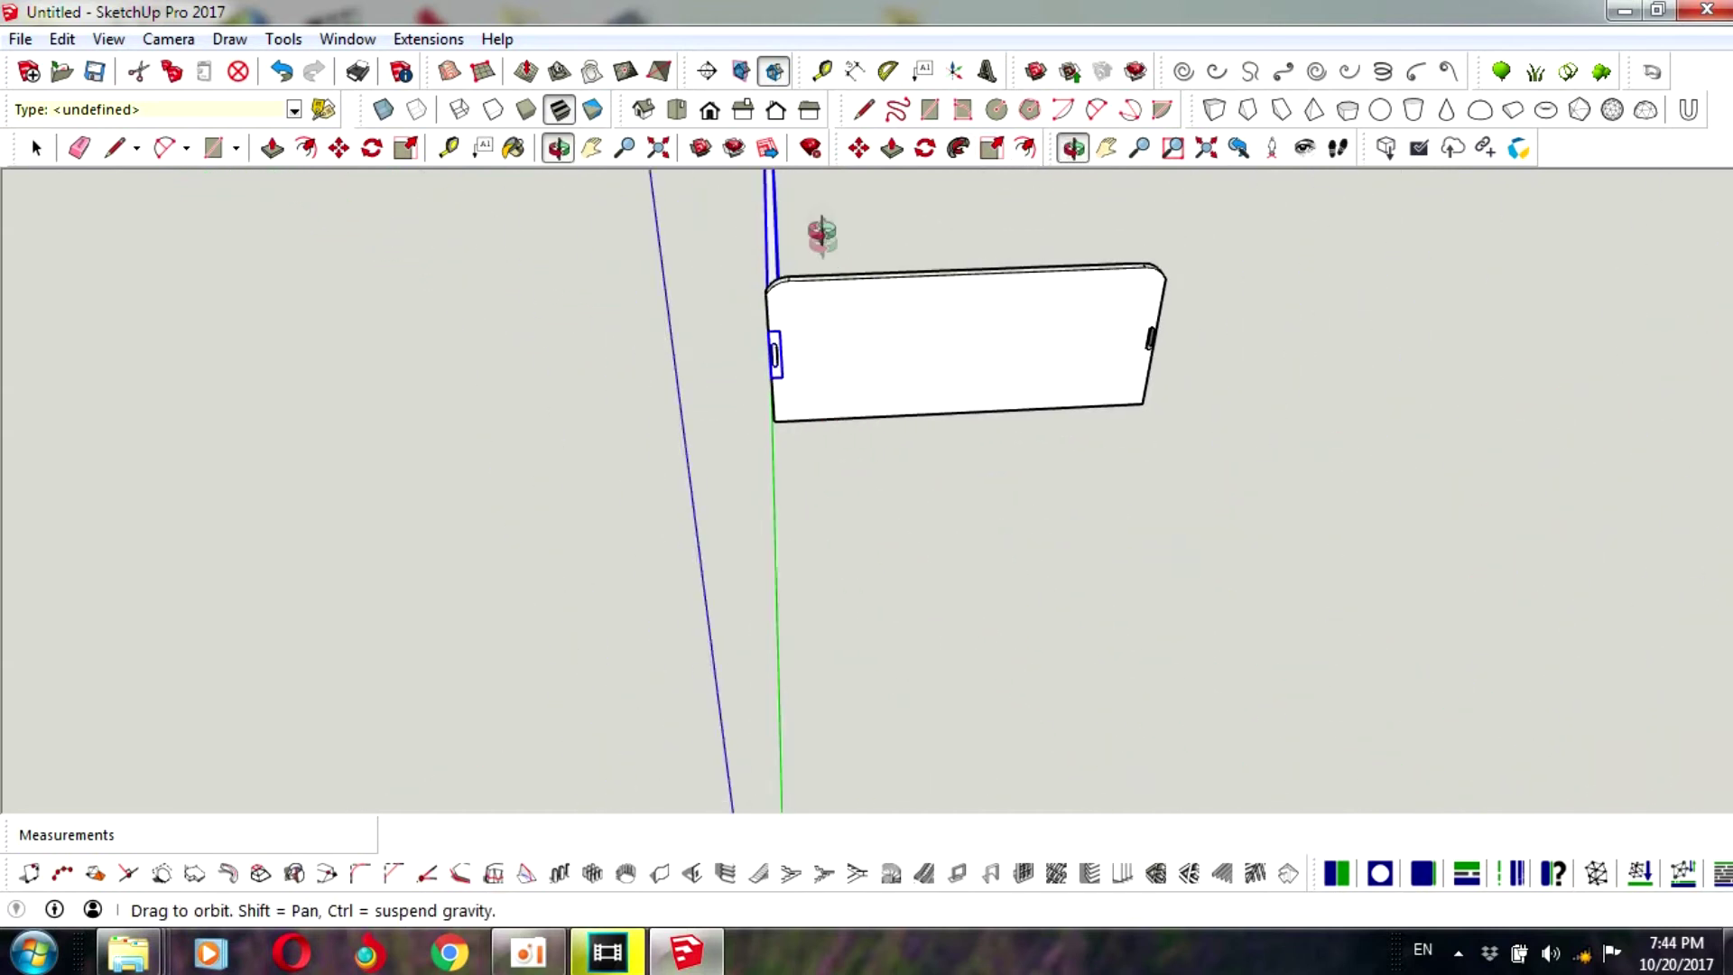
# - Copy the long board 1500 mm along the red axis
pyautogui.press('m')
pyautogui.press('ctrl')
pyautogui.click(774, 228)
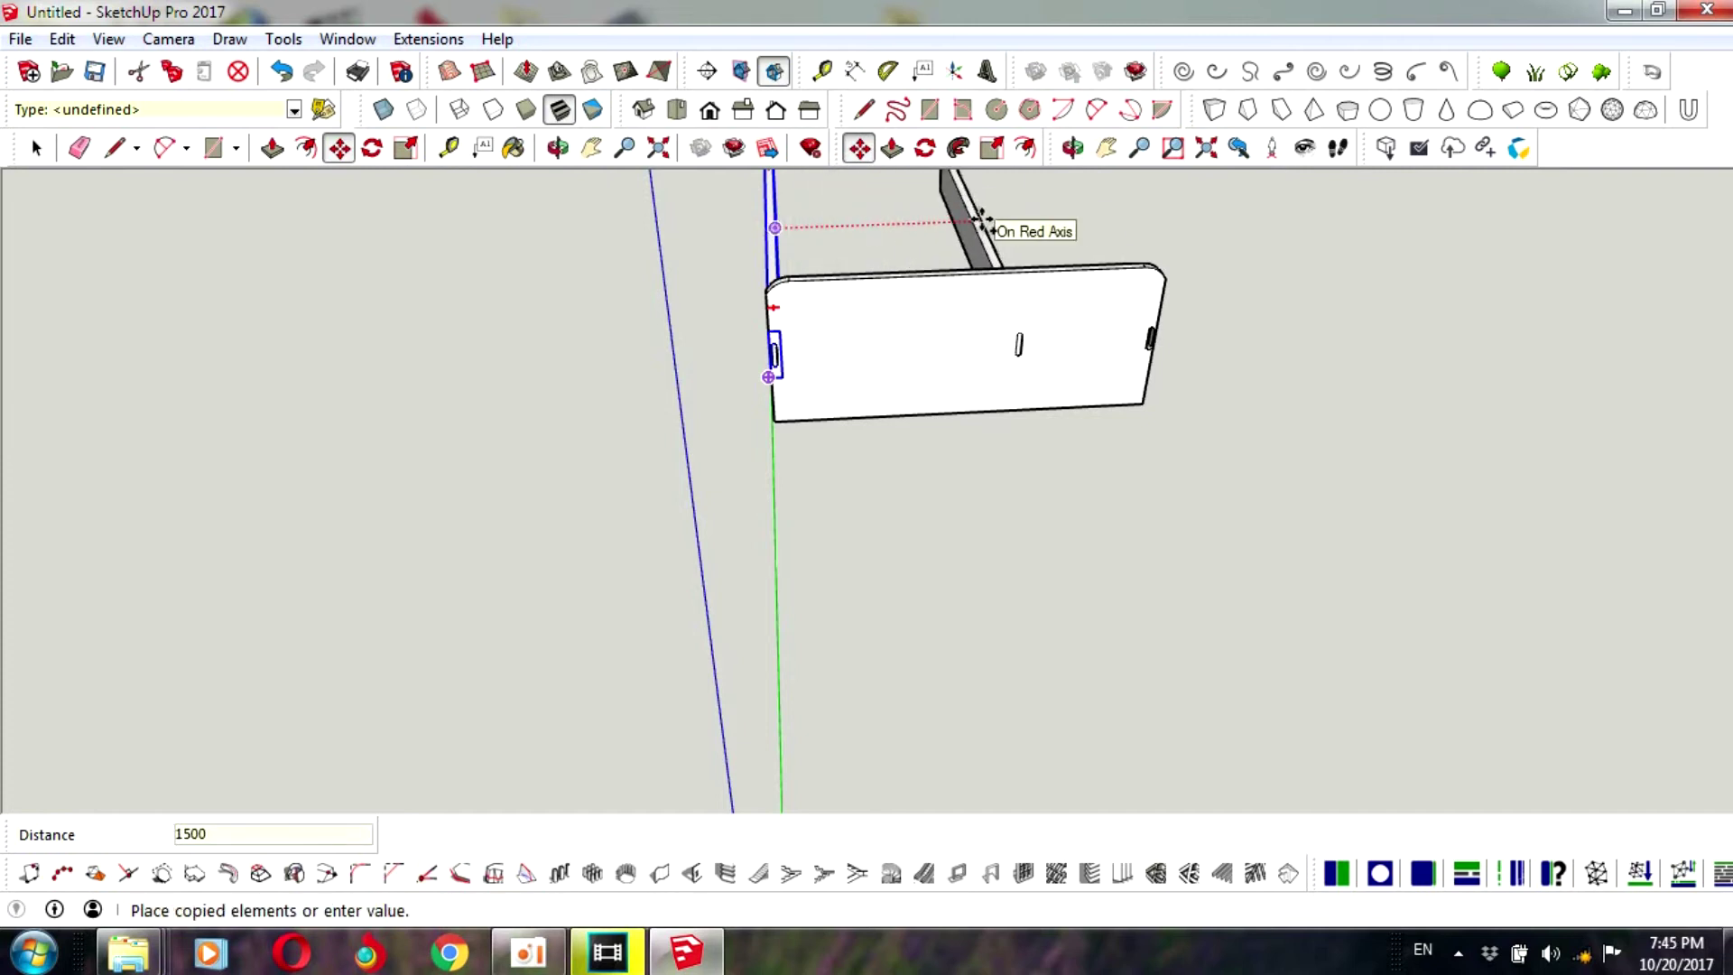
pyautogui.press('Return')
# - Rotate the copied board 180° about its end
pyautogui.click(1074, 147)
pyautogui.moveTo(1251, 294)
pyautogui.mouseDown()
pyautogui.moveTo(1070, 305)
pyautogui.moveTo(848, 209)
pyautogui.moveTo(1087, 271)
pyautogui.moveTo(1111, 201)
pyautogui.moveTo(1167, 363)
pyautogui.mouseUp()
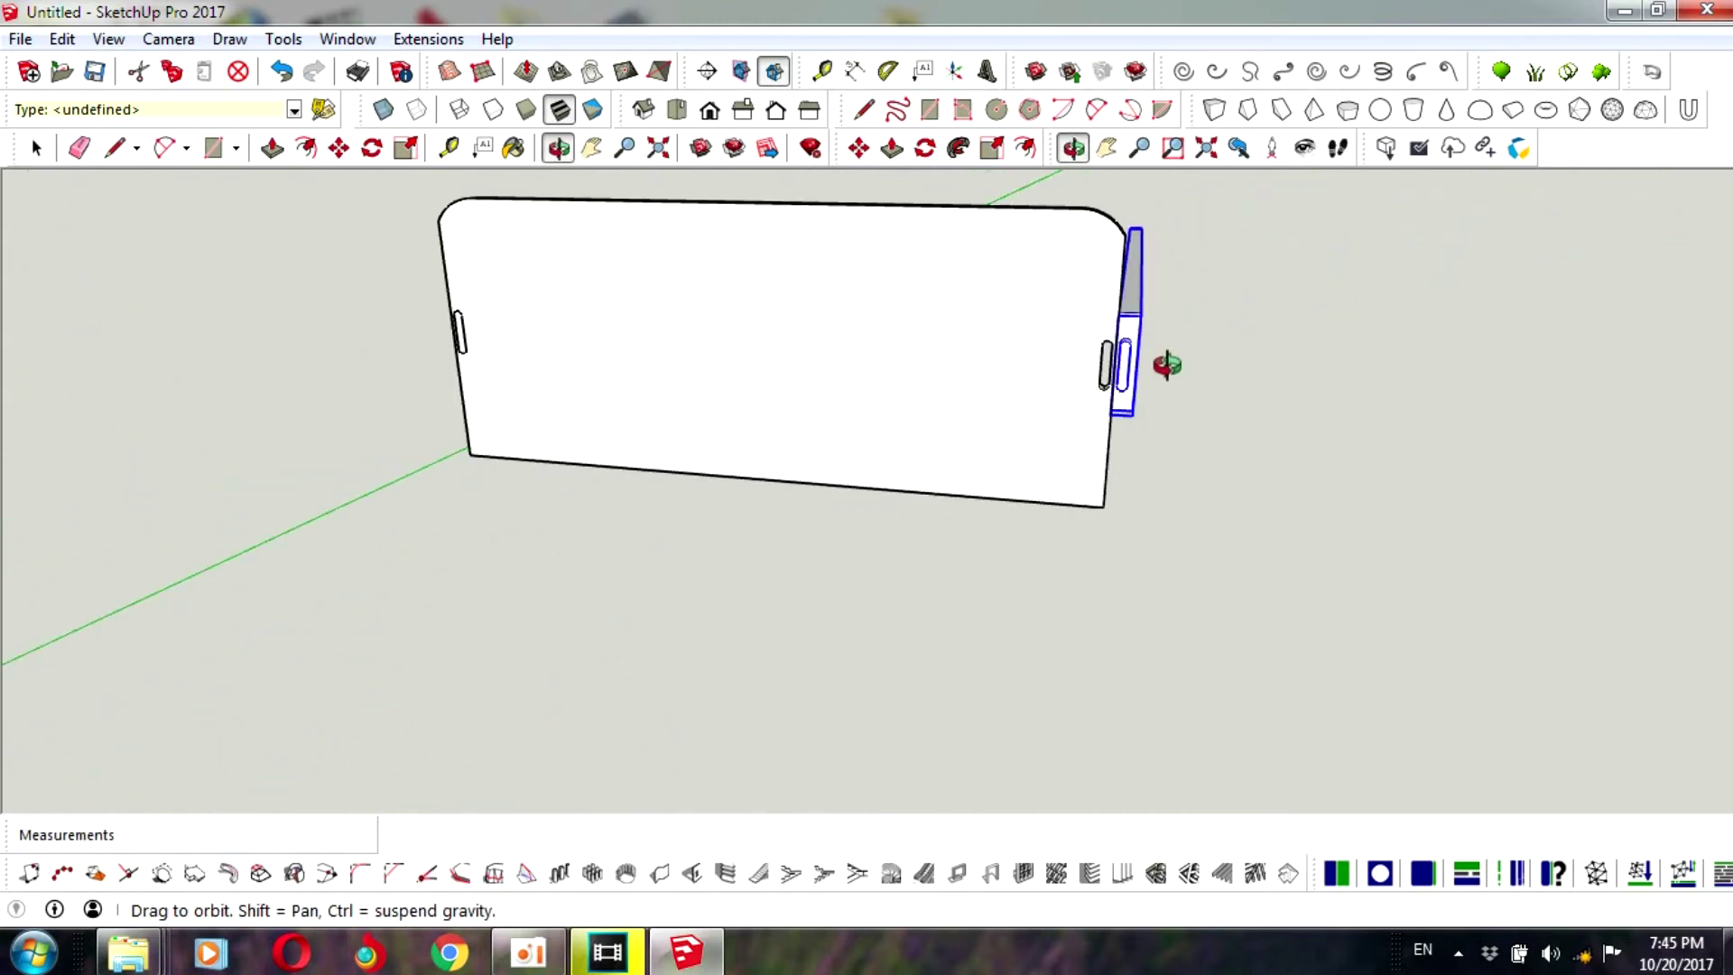
pyautogui.scroll(2, 1167, 363)
pyautogui.scroll(2, 1151, 359)
pyautogui.scroll(2, 1145, 352)
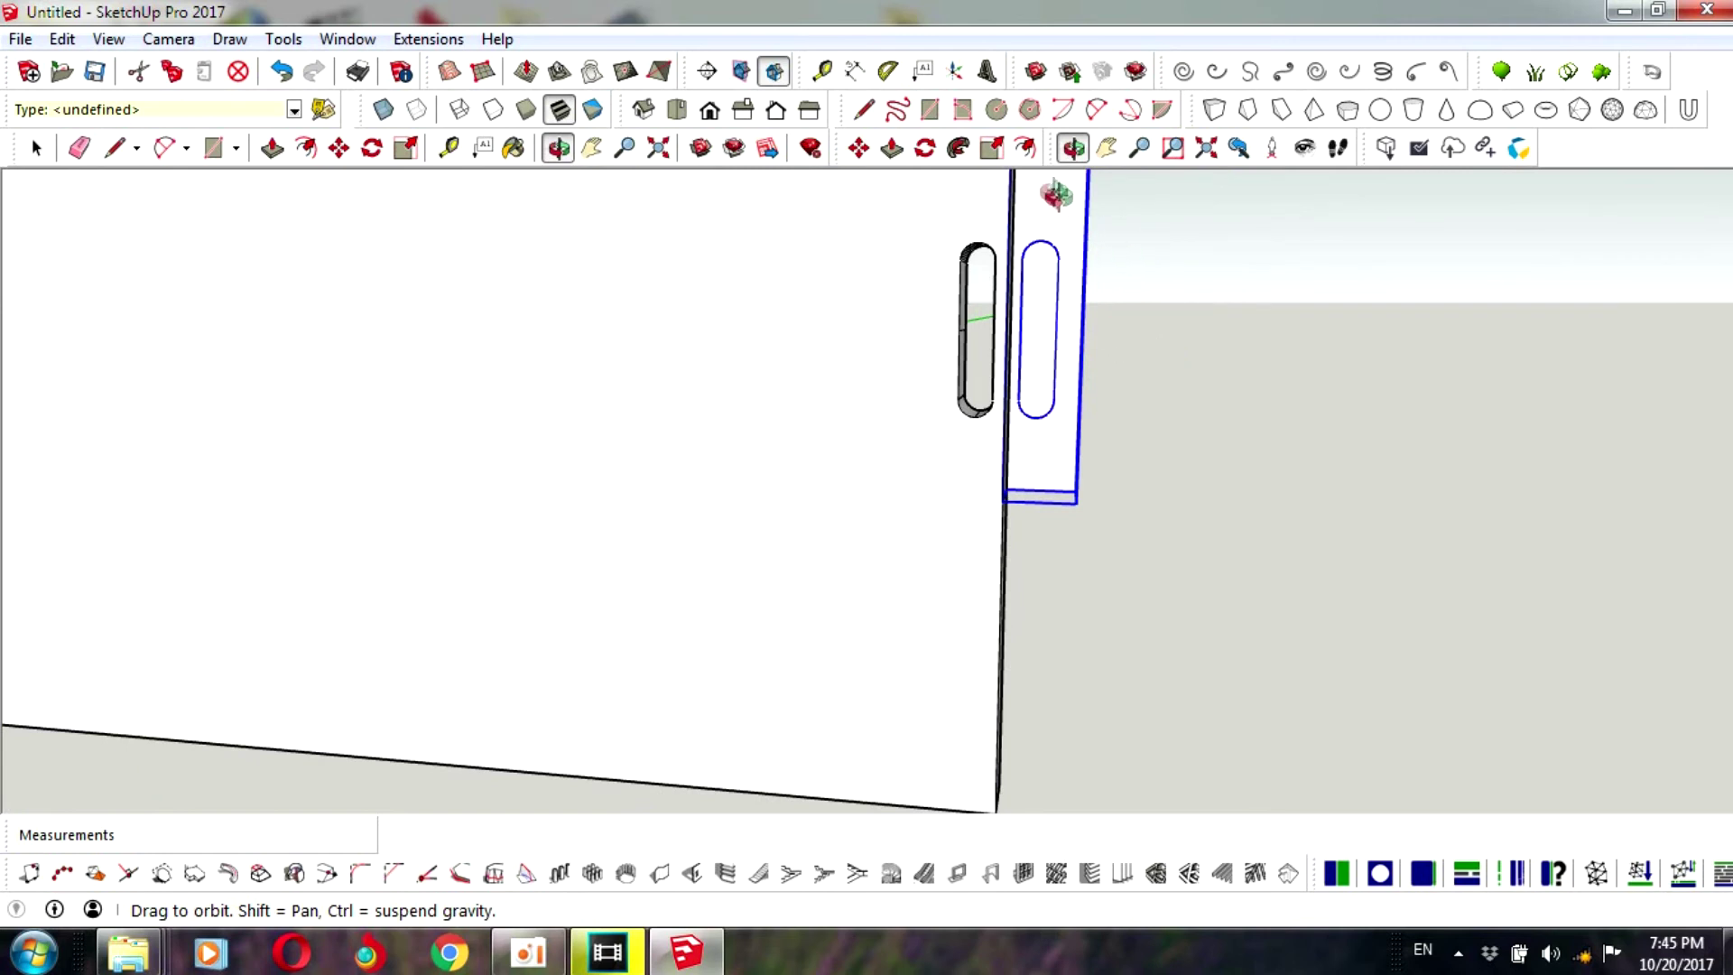
pyautogui.click(925, 148)
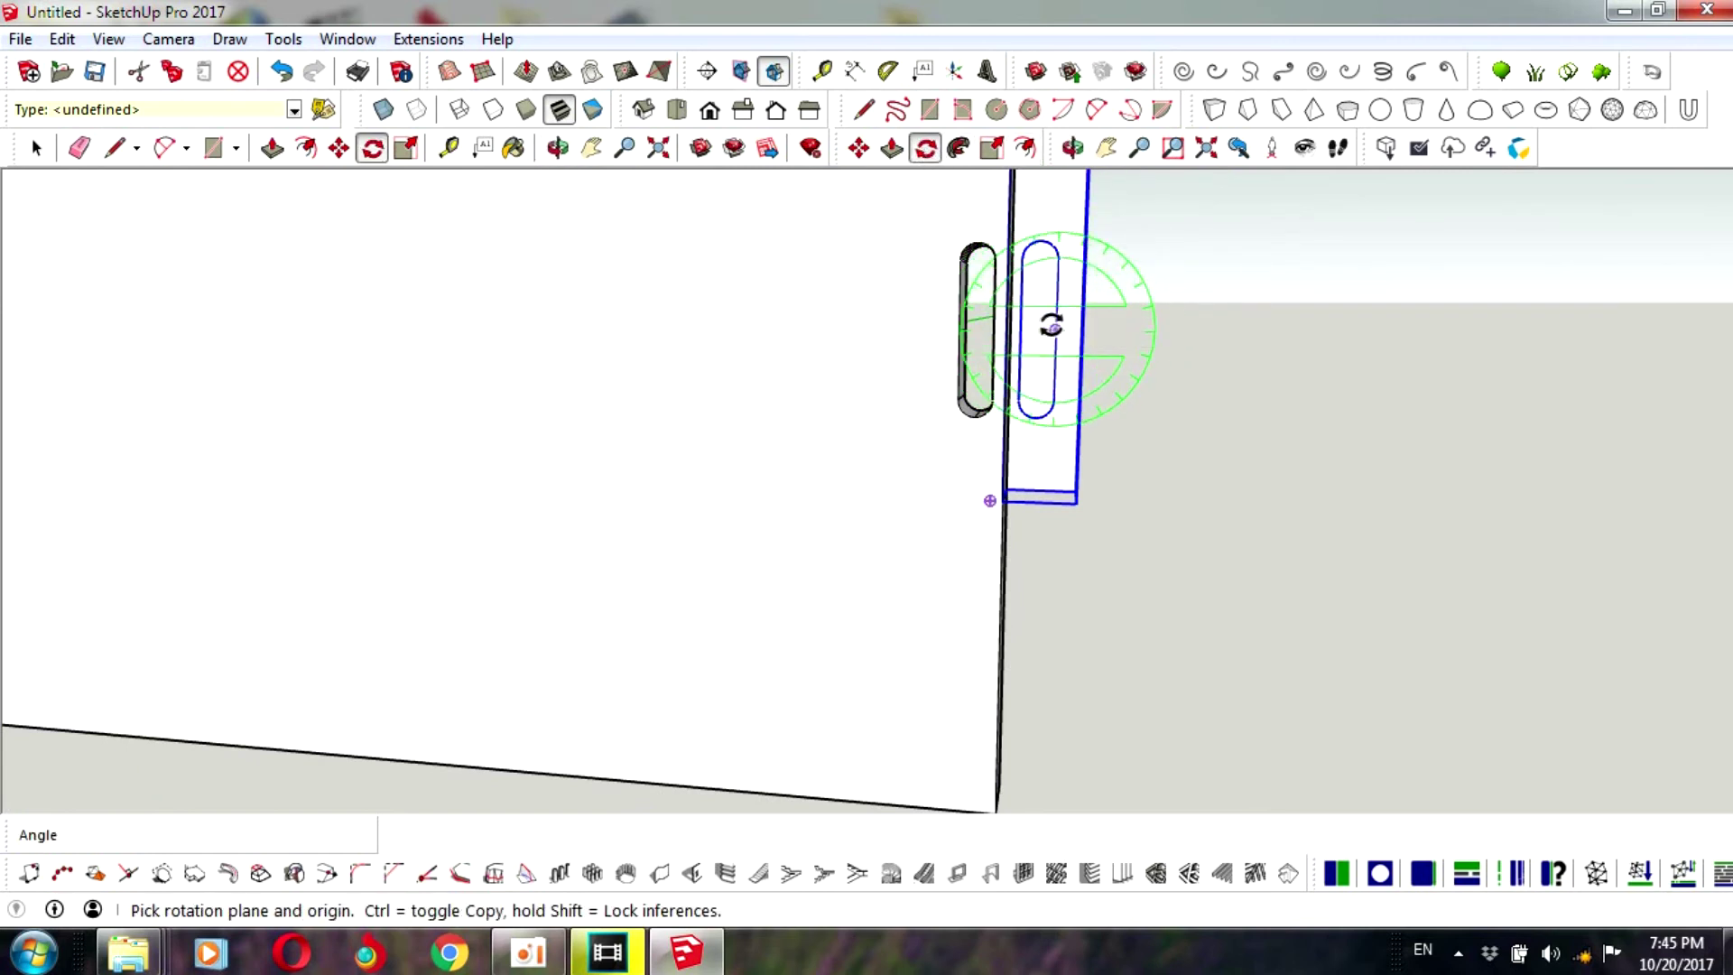
pyautogui.click(1053, 326)
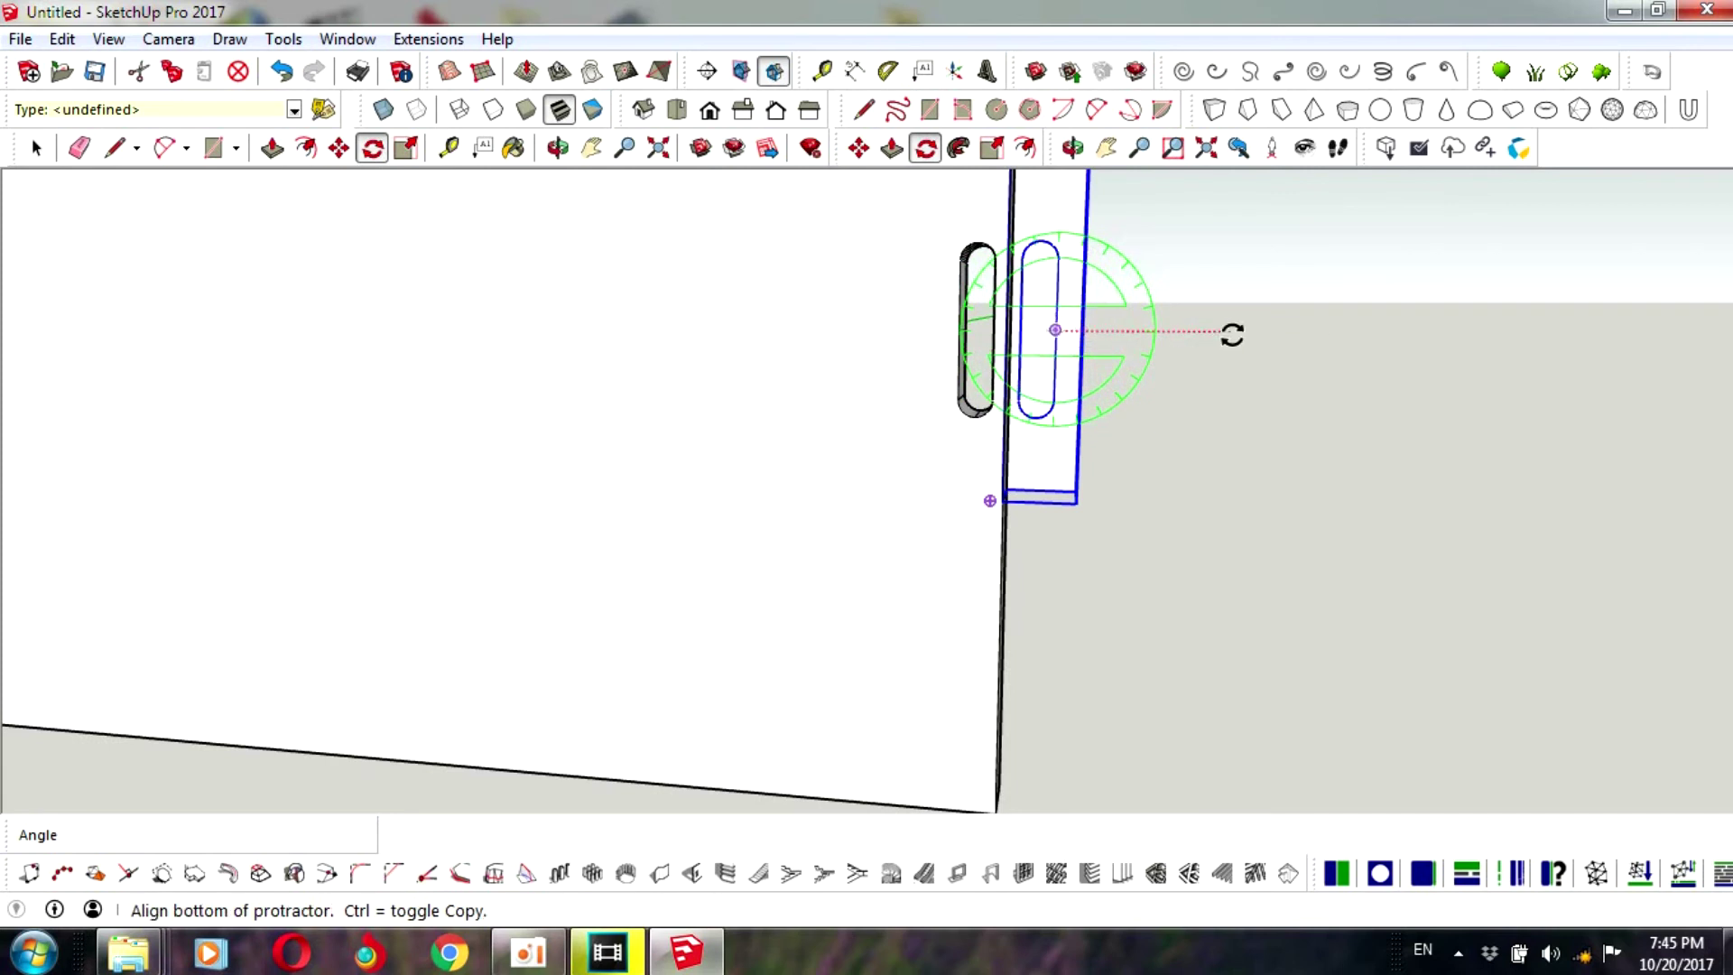
pyautogui.click(1231, 332)
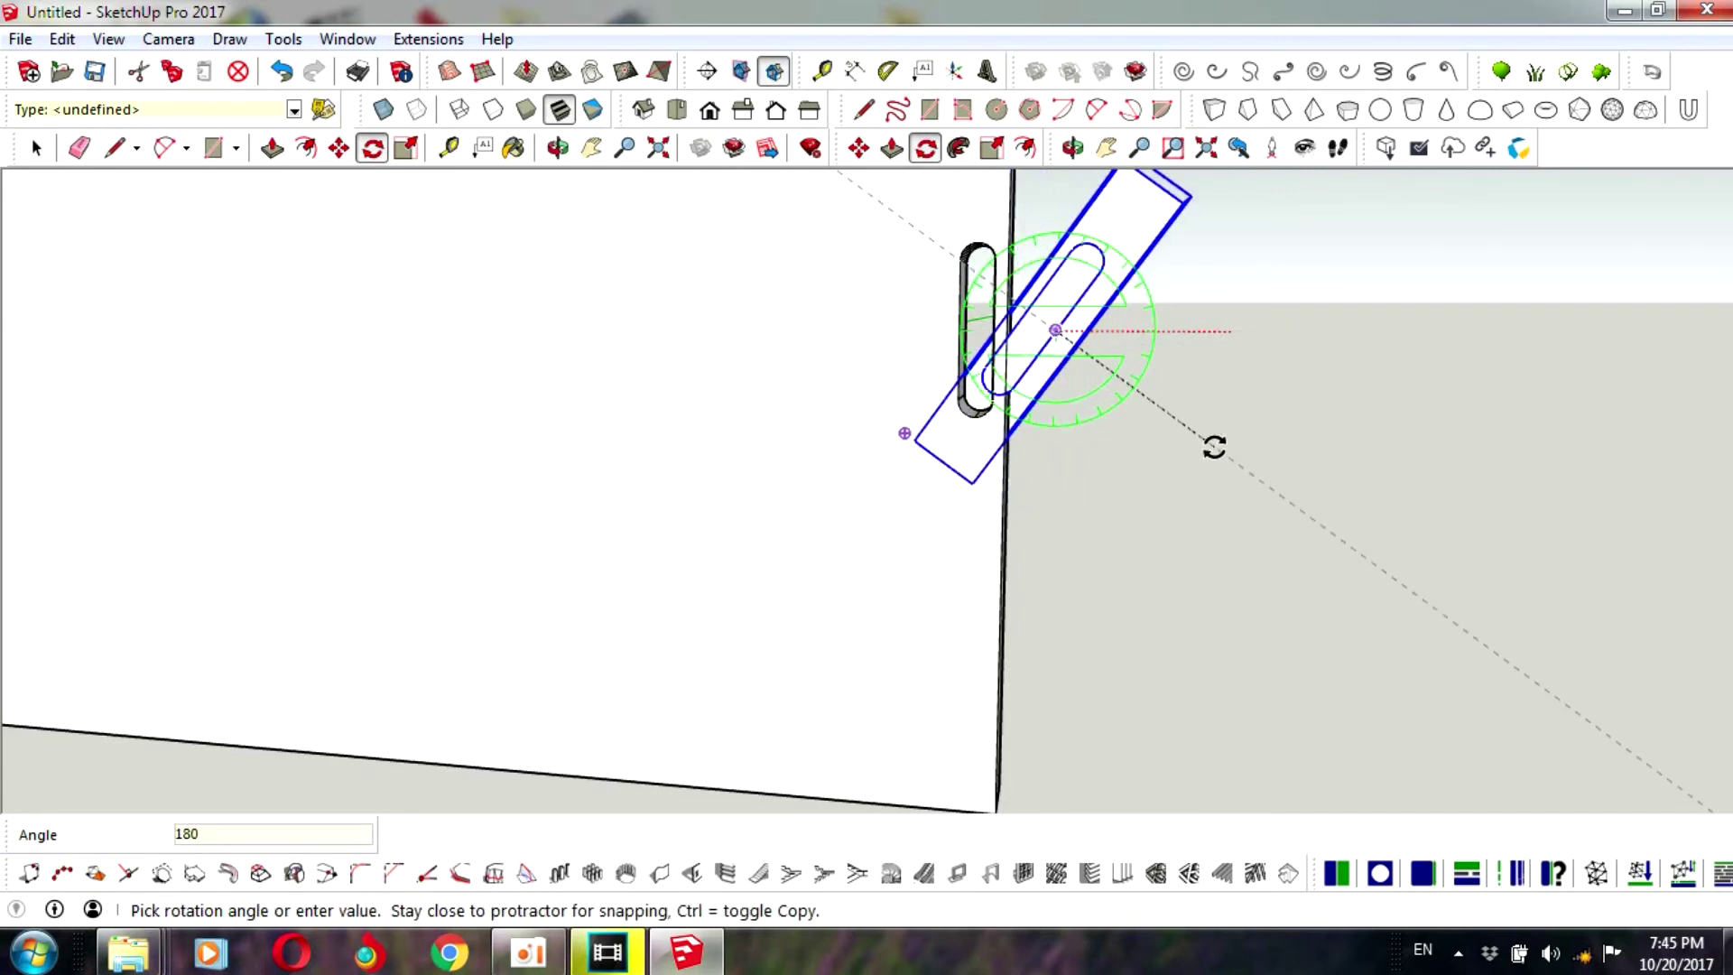
pyautogui.press('Return')
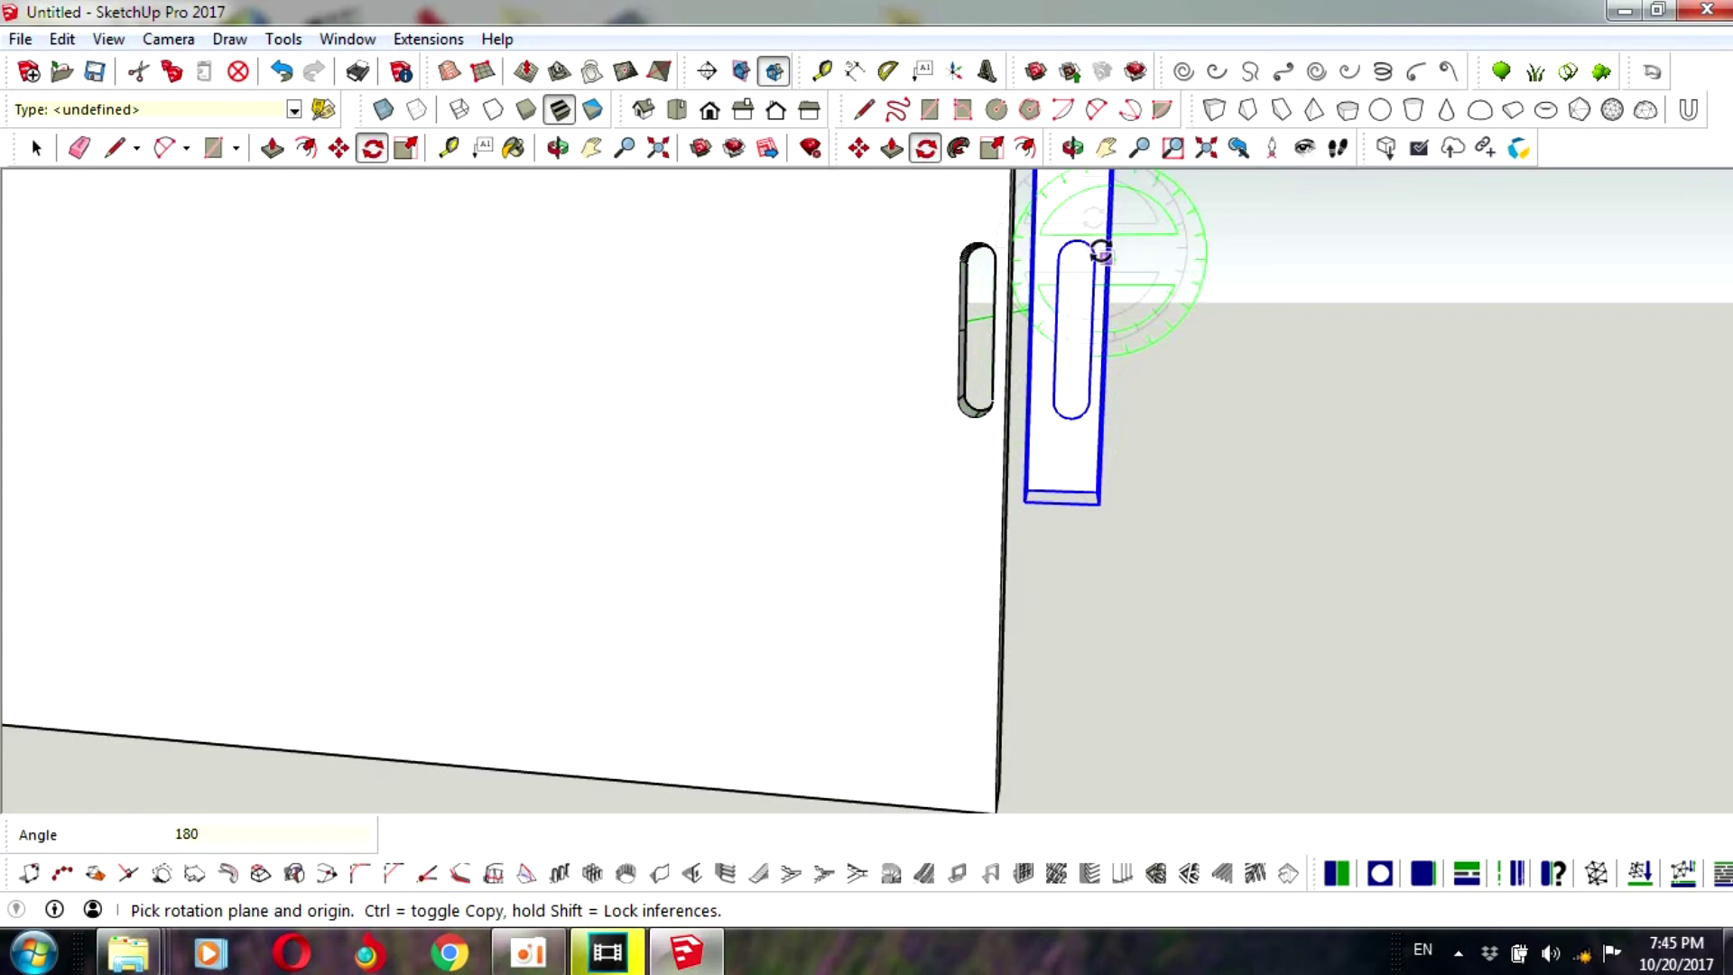
# - Move the flipped board 55 mm so its tab aligns with the panel's slot
pyautogui.press('m')
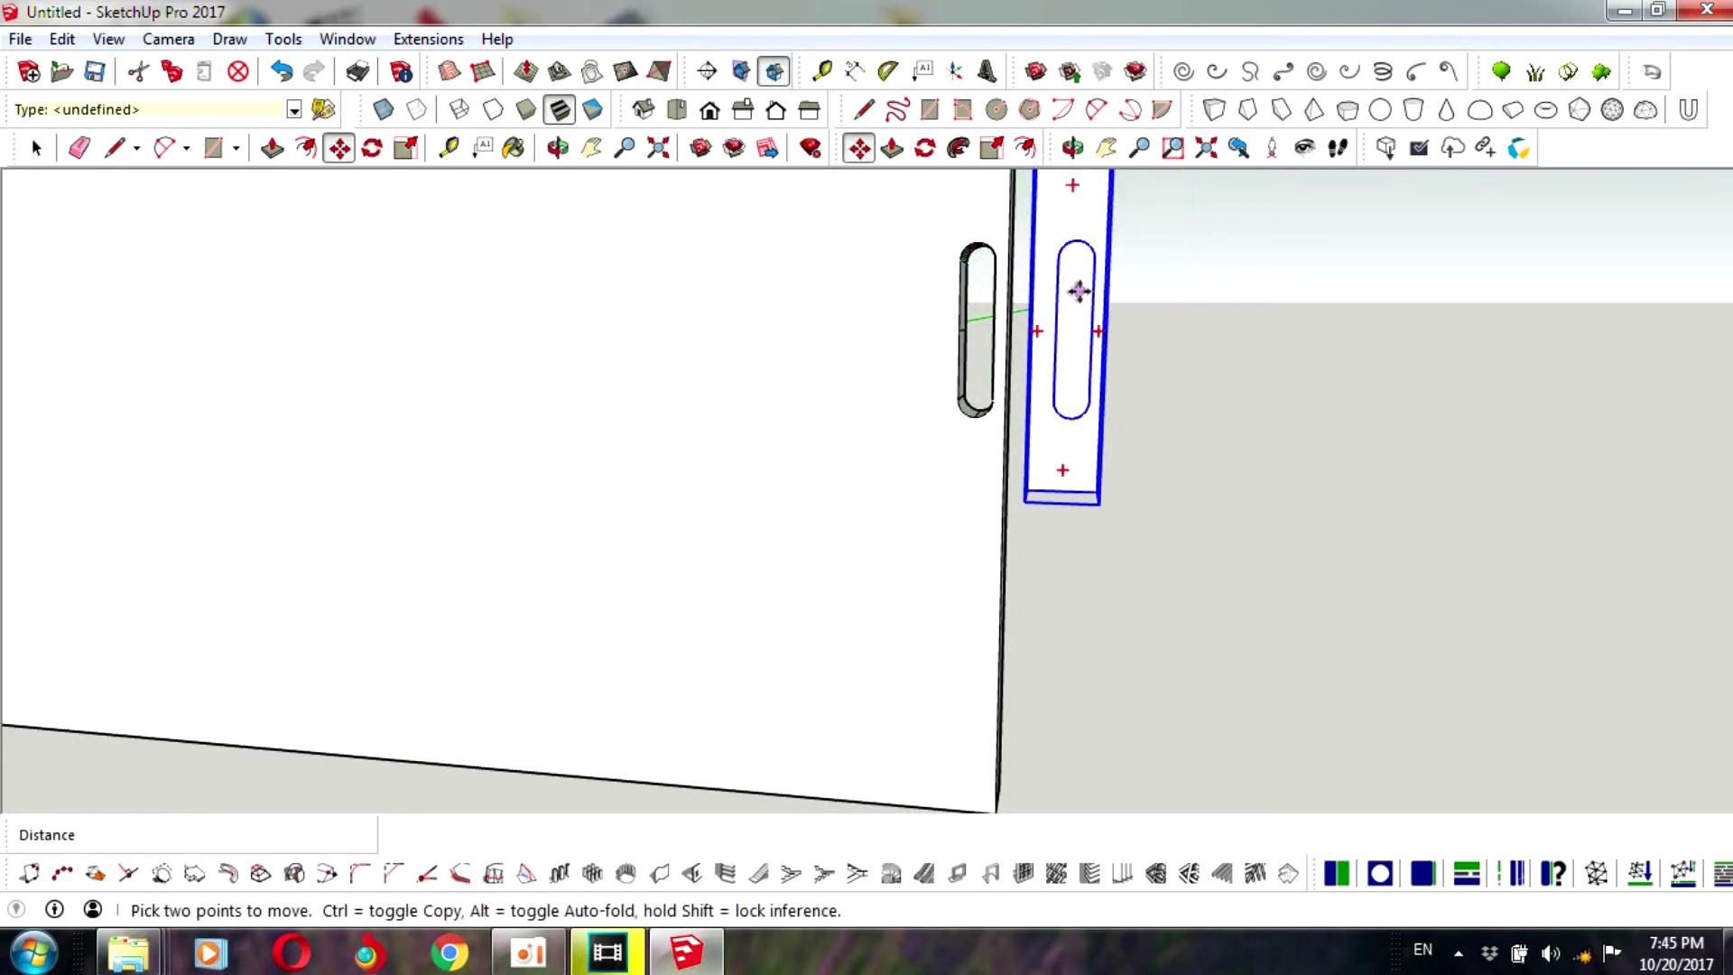
pyautogui.click(1044, 329)
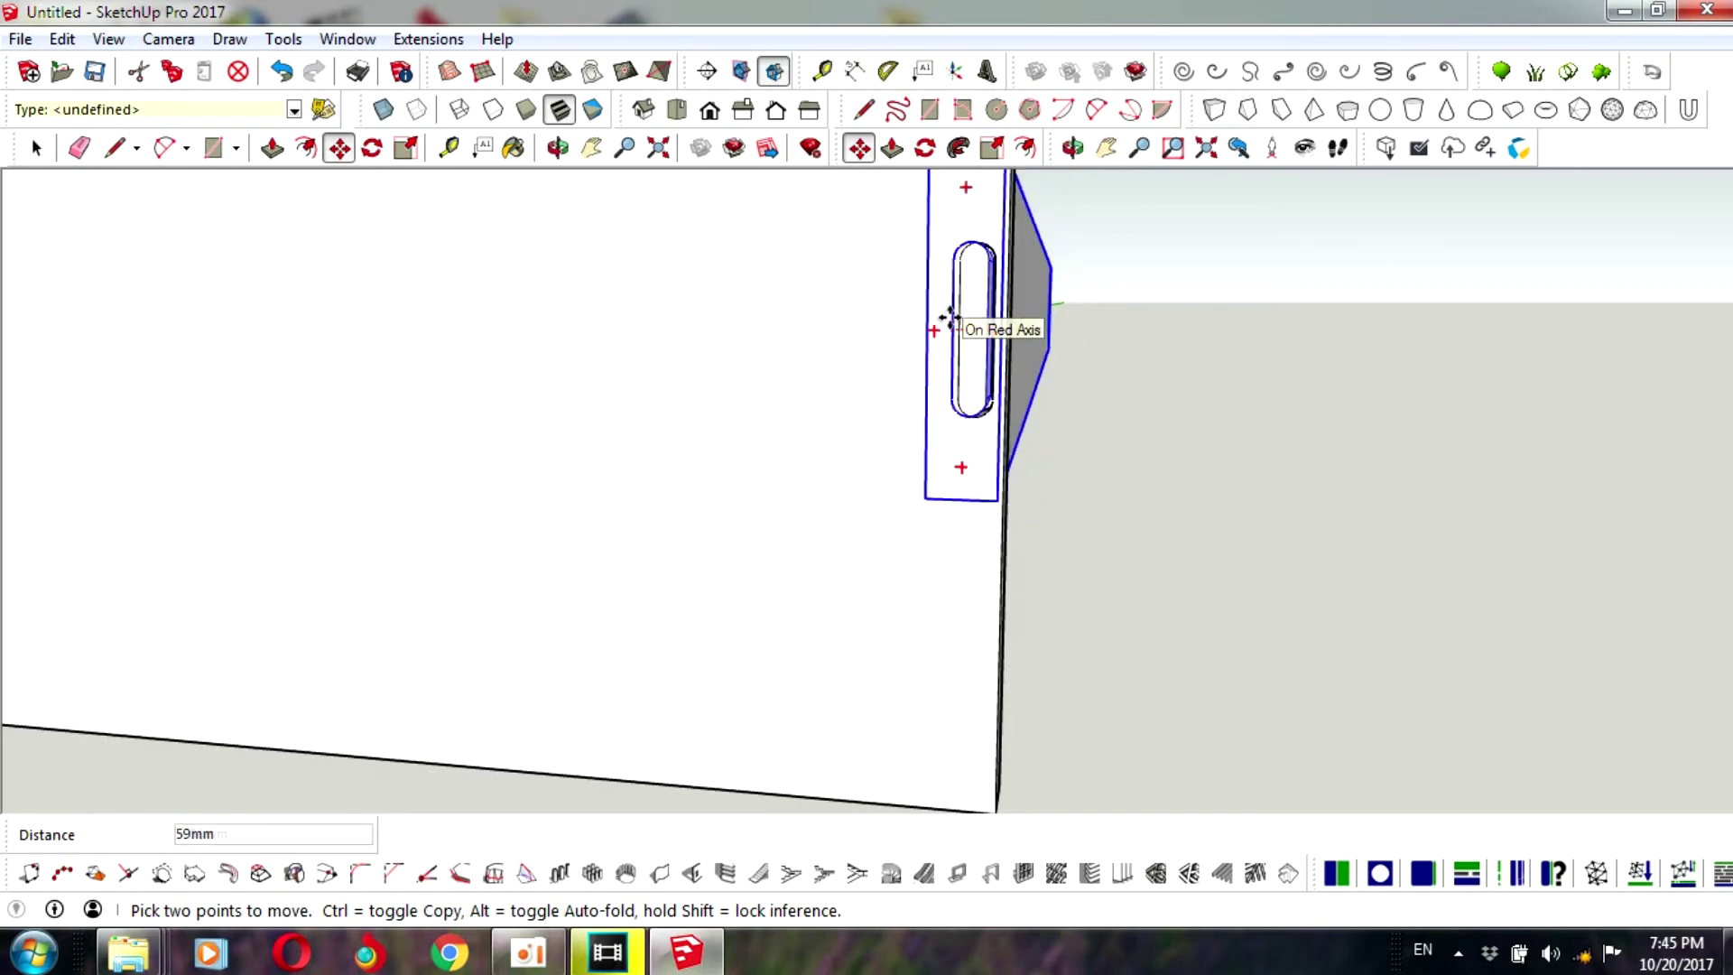
pyautogui.click(950, 322)
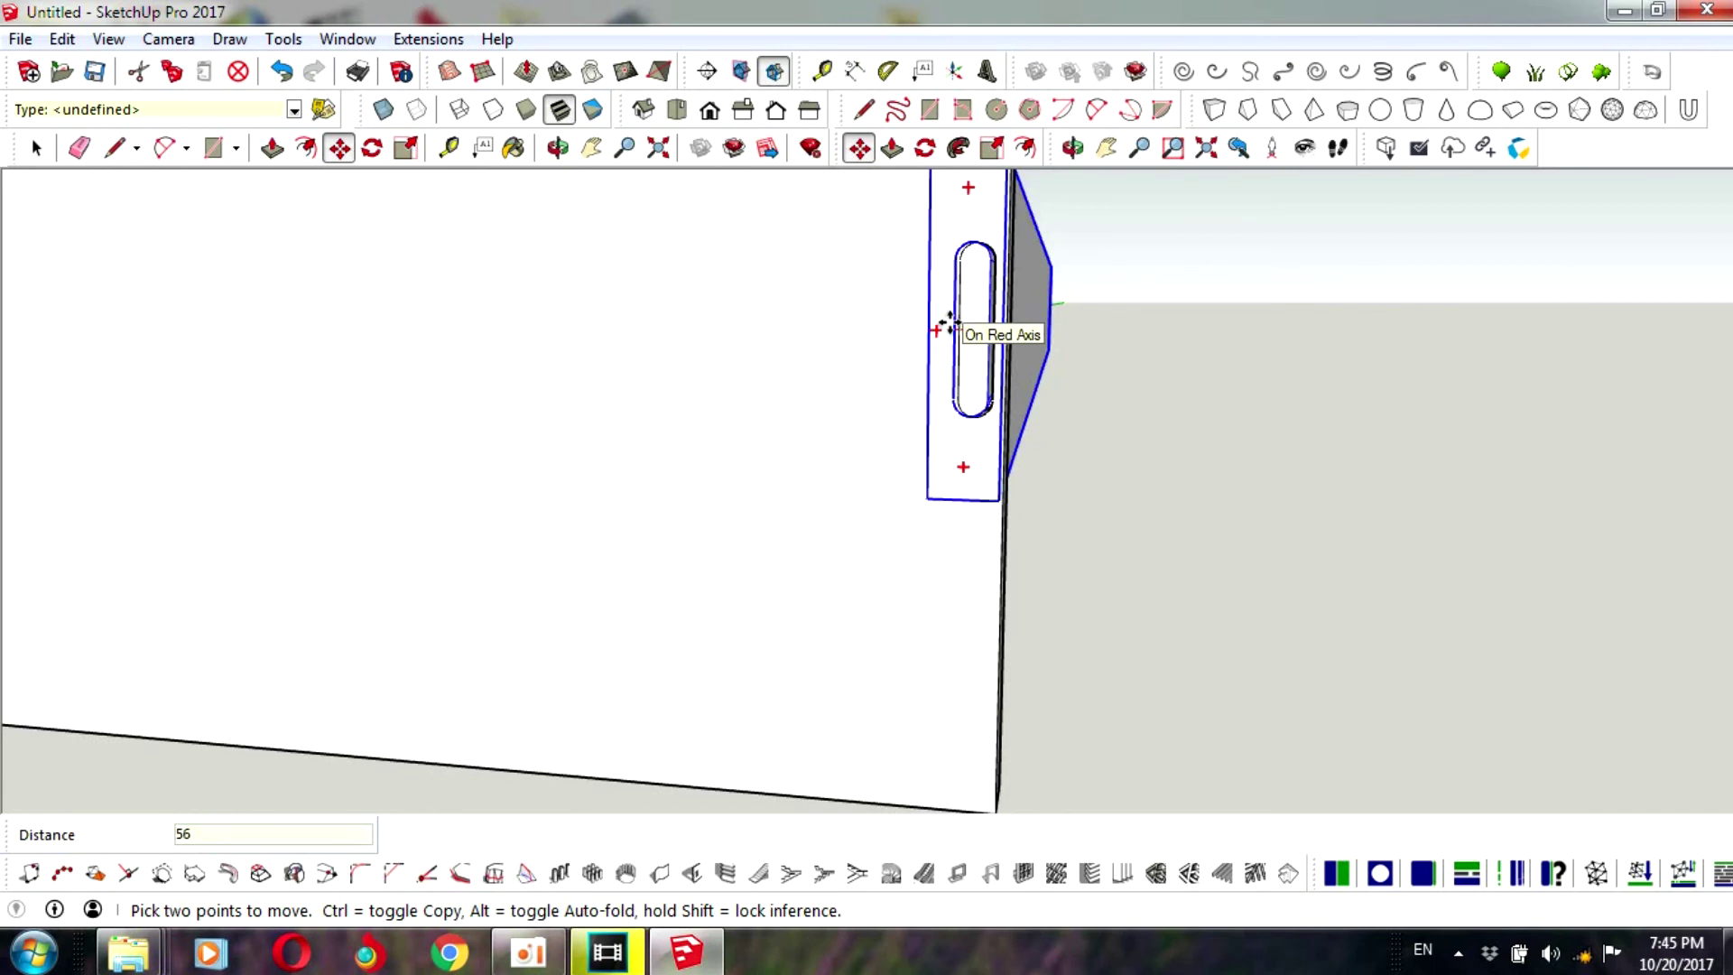
pyautogui.press('Return')
pyautogui.write('5')
pyautogui.press('Return')
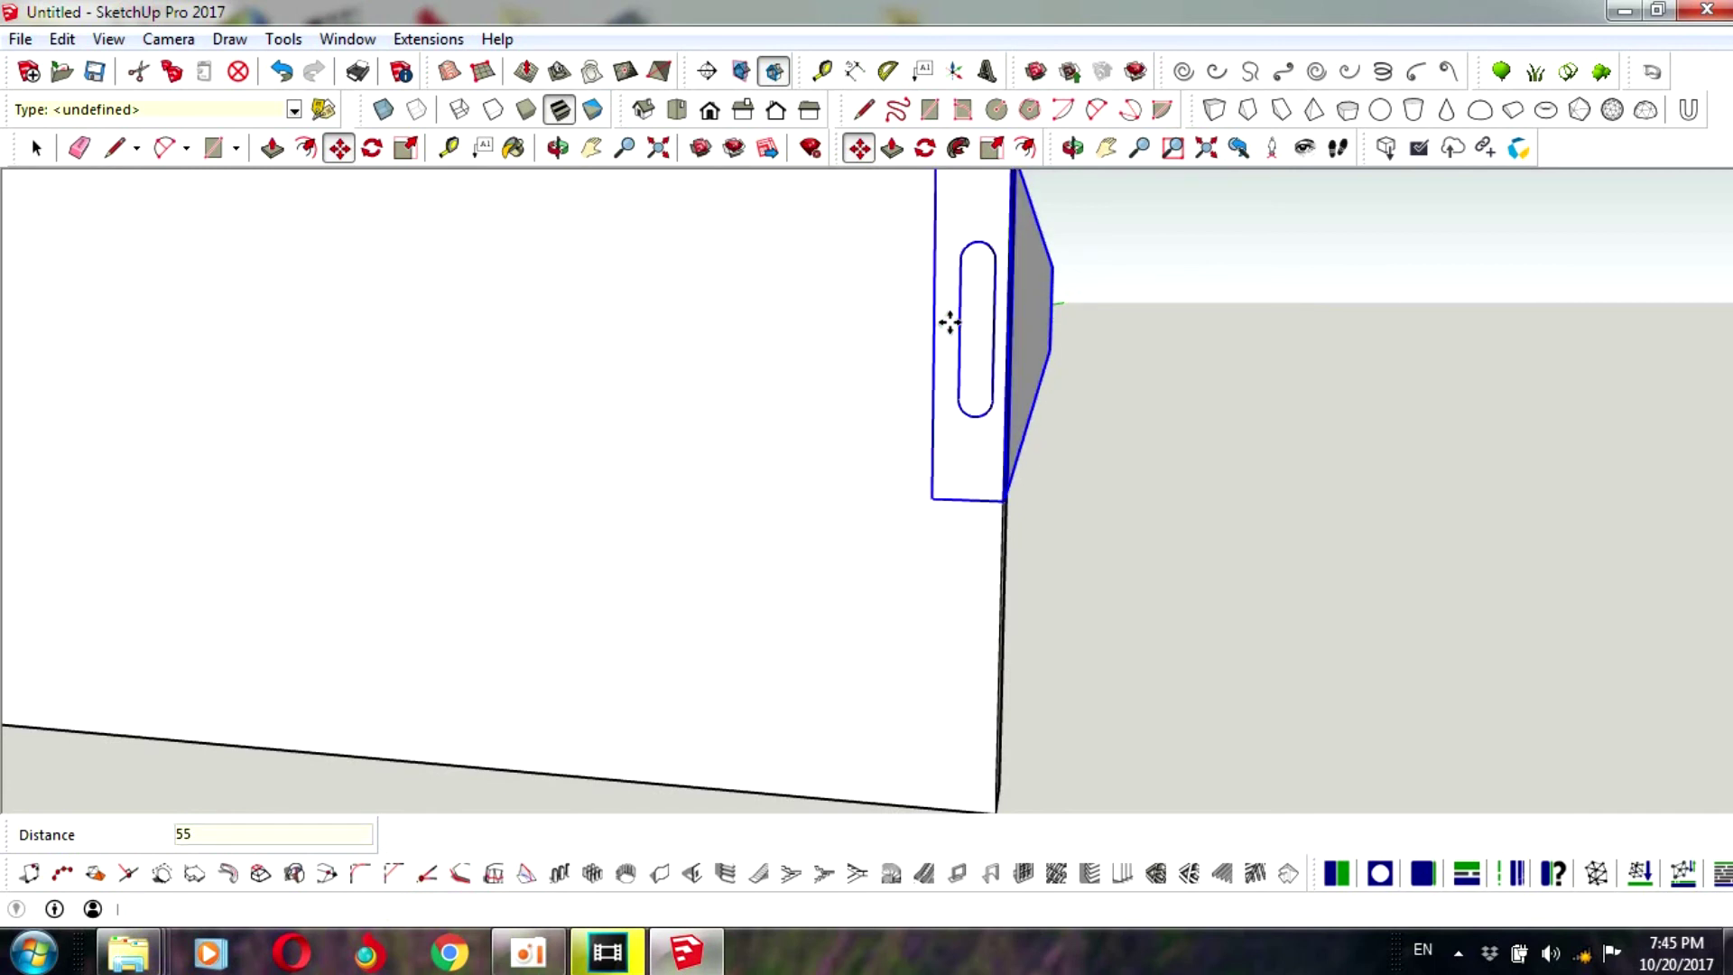
pyautogui.press('space')
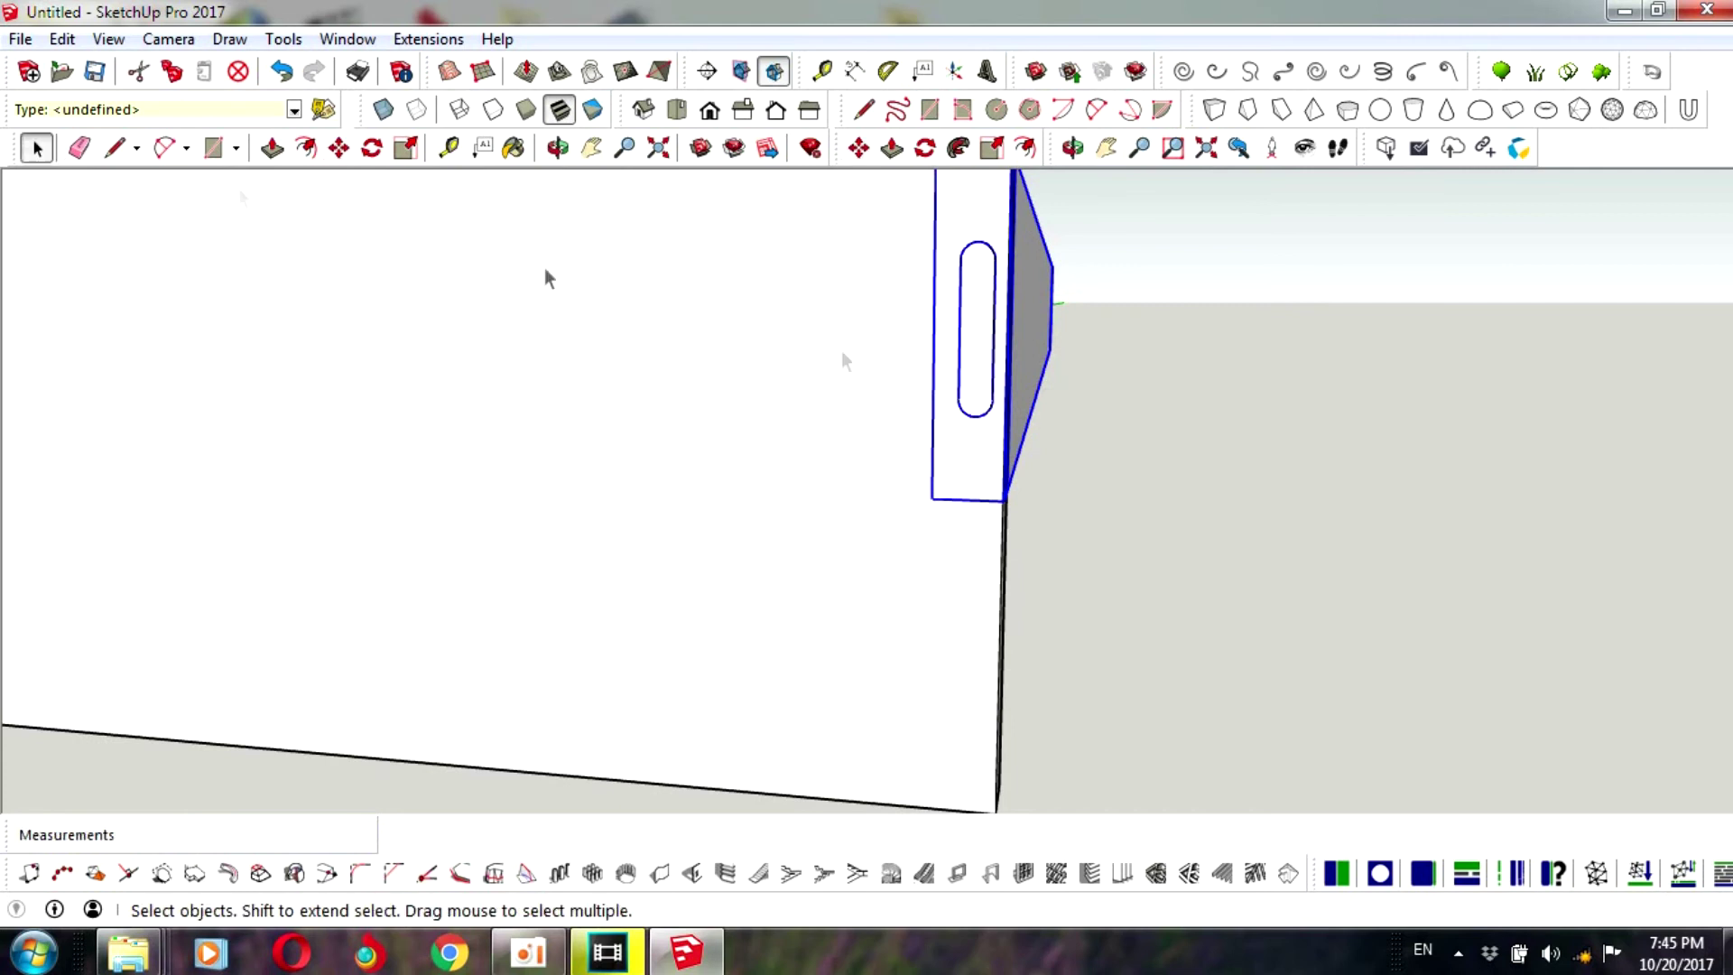
# - Copy the end panel 2000 mm along the green axis
pyautogui.scroll(-4, 1156, 443)
pyautogui.moveTo(1102, 201)
pyautogui.mouseDown(button='middle')
pyautogui.moveTo(1114, 413)
pyautogui.moveTo(503, 449)
pyautogui.moveTo(763, 414)
pyautogui.moveTo(937, 454)
pyautogui.moveTo(886, 433)
pyautogui.moveTo(1010, 425)
pyautogui.moveTo(831, 434)
pyautogui.moveTo(1066, 483)
pyautogui.mouseUp(button='middle')
pyautogui.moveTo(1066, 483)
pyautogui.mouseDown()
pyautogui.moveTo(831, 413)
pyautogui.moveTo(978, 453)
pyautogui.moveTo(901, 430)
pyautogui.mouseUp()
pyautogui.click(41, 159)
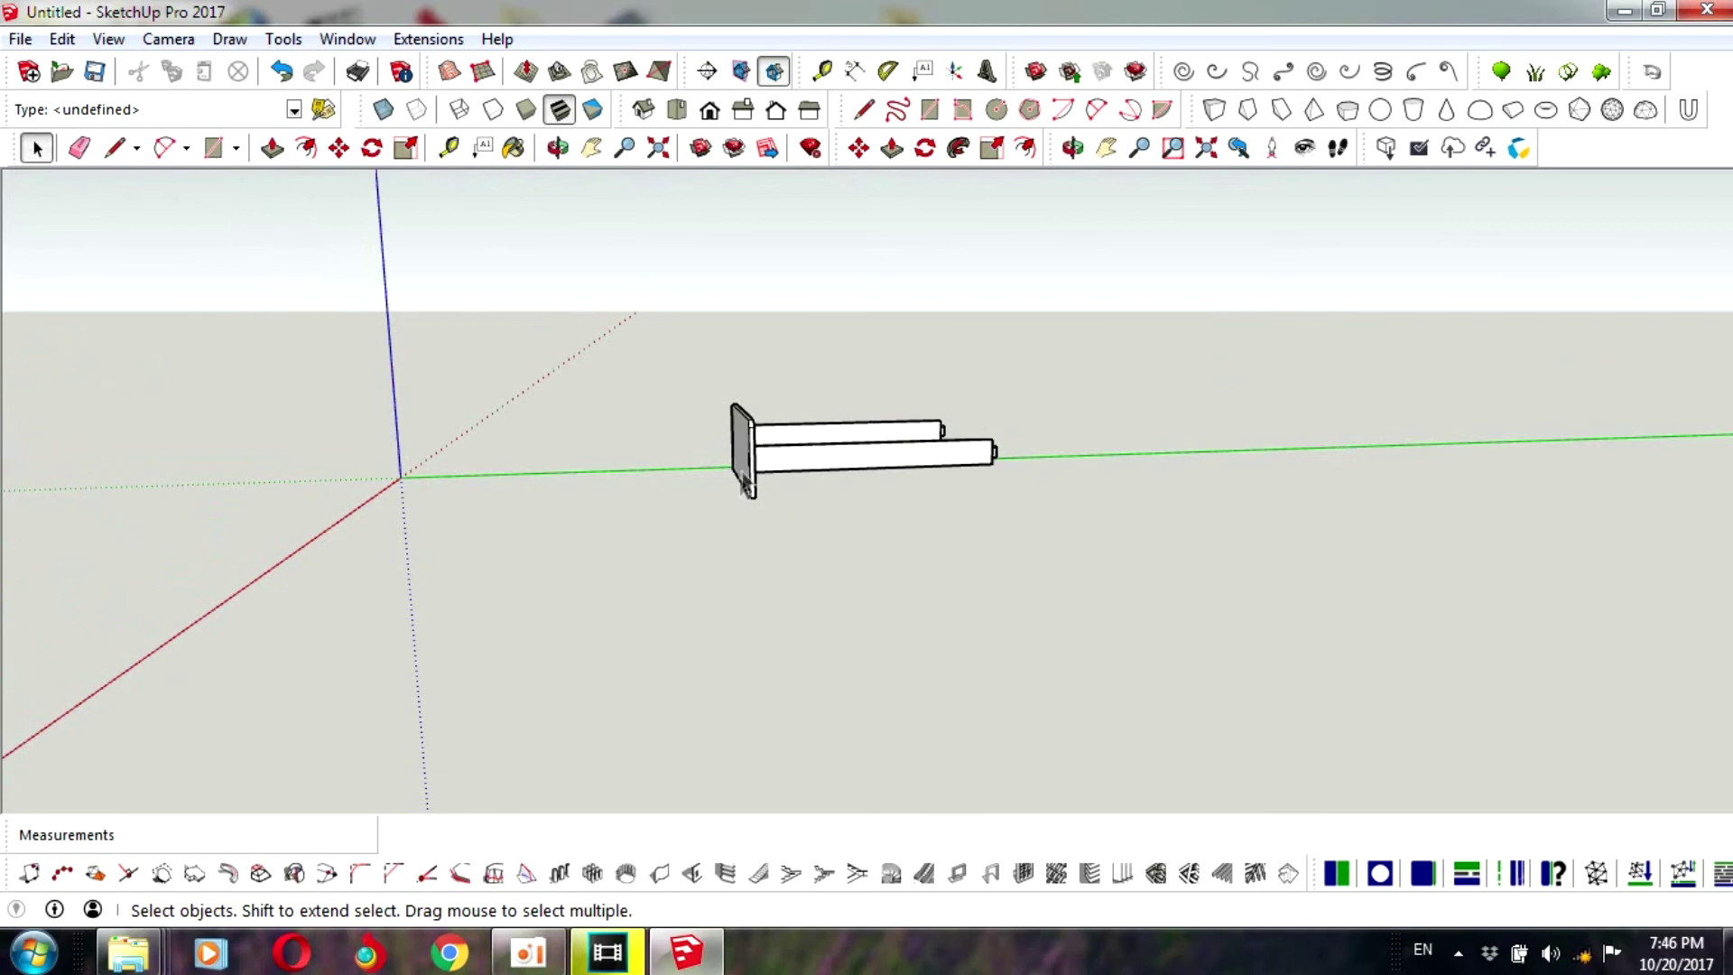
pyautogui.scroll(2, 745, 444)
pyautogui.click(859, 148)
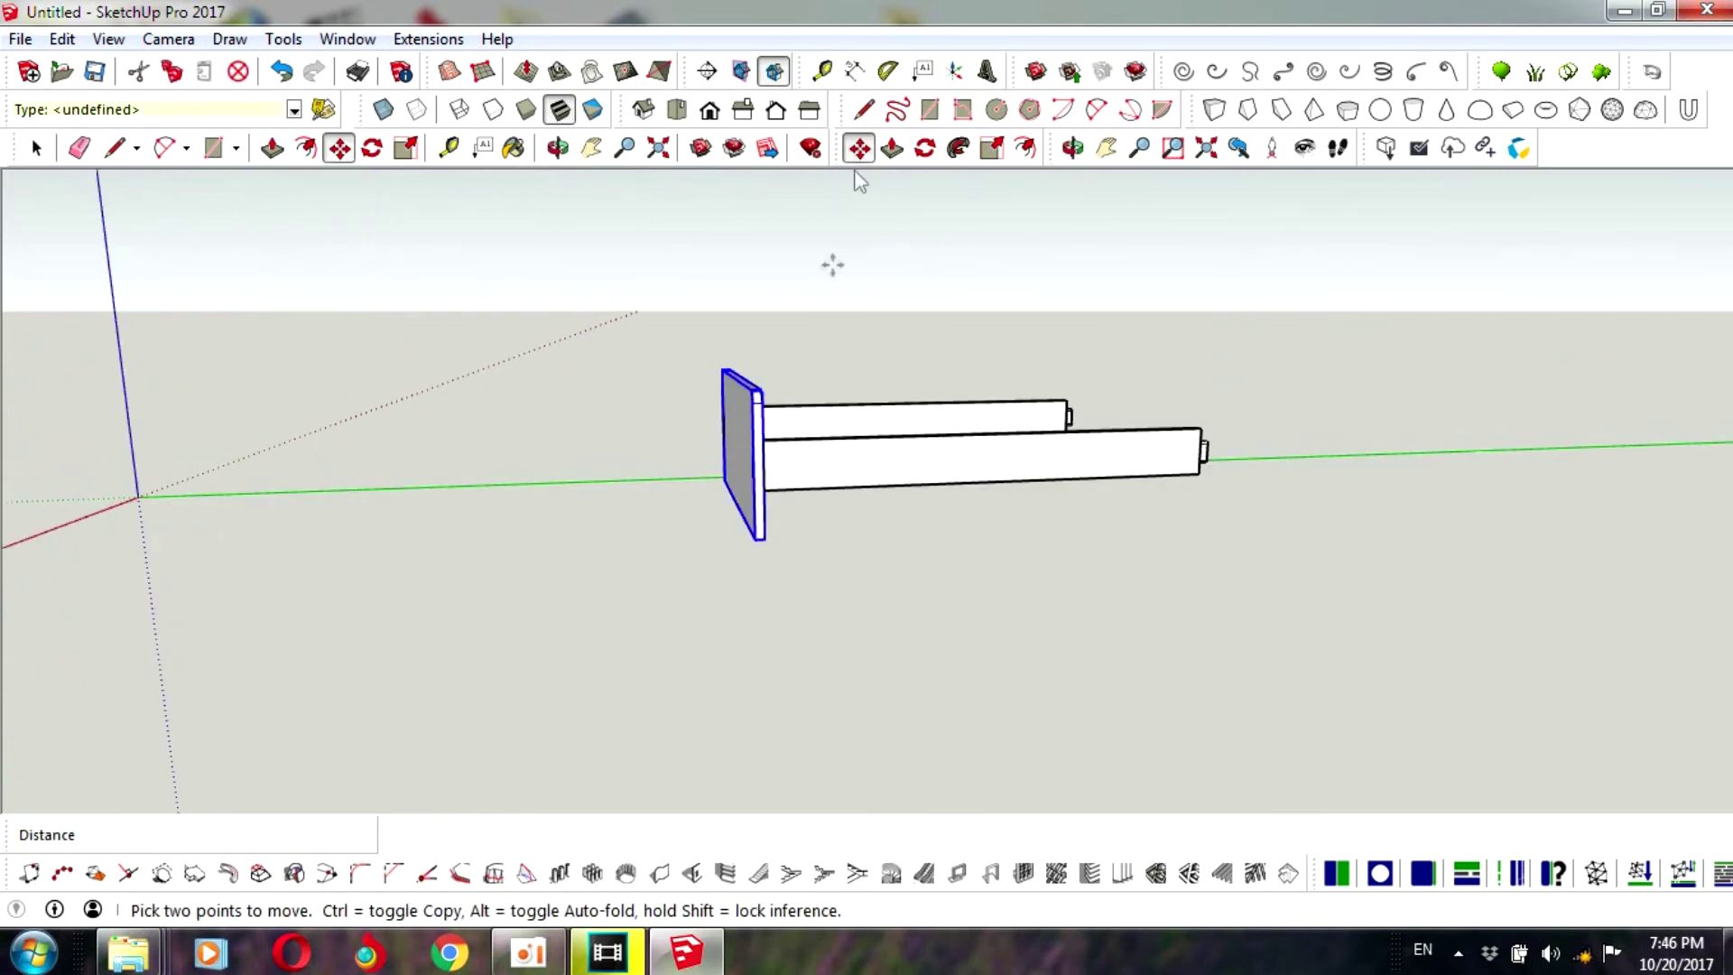
pyautogui.click(753, 421)
pyautogui.press('ctrl')
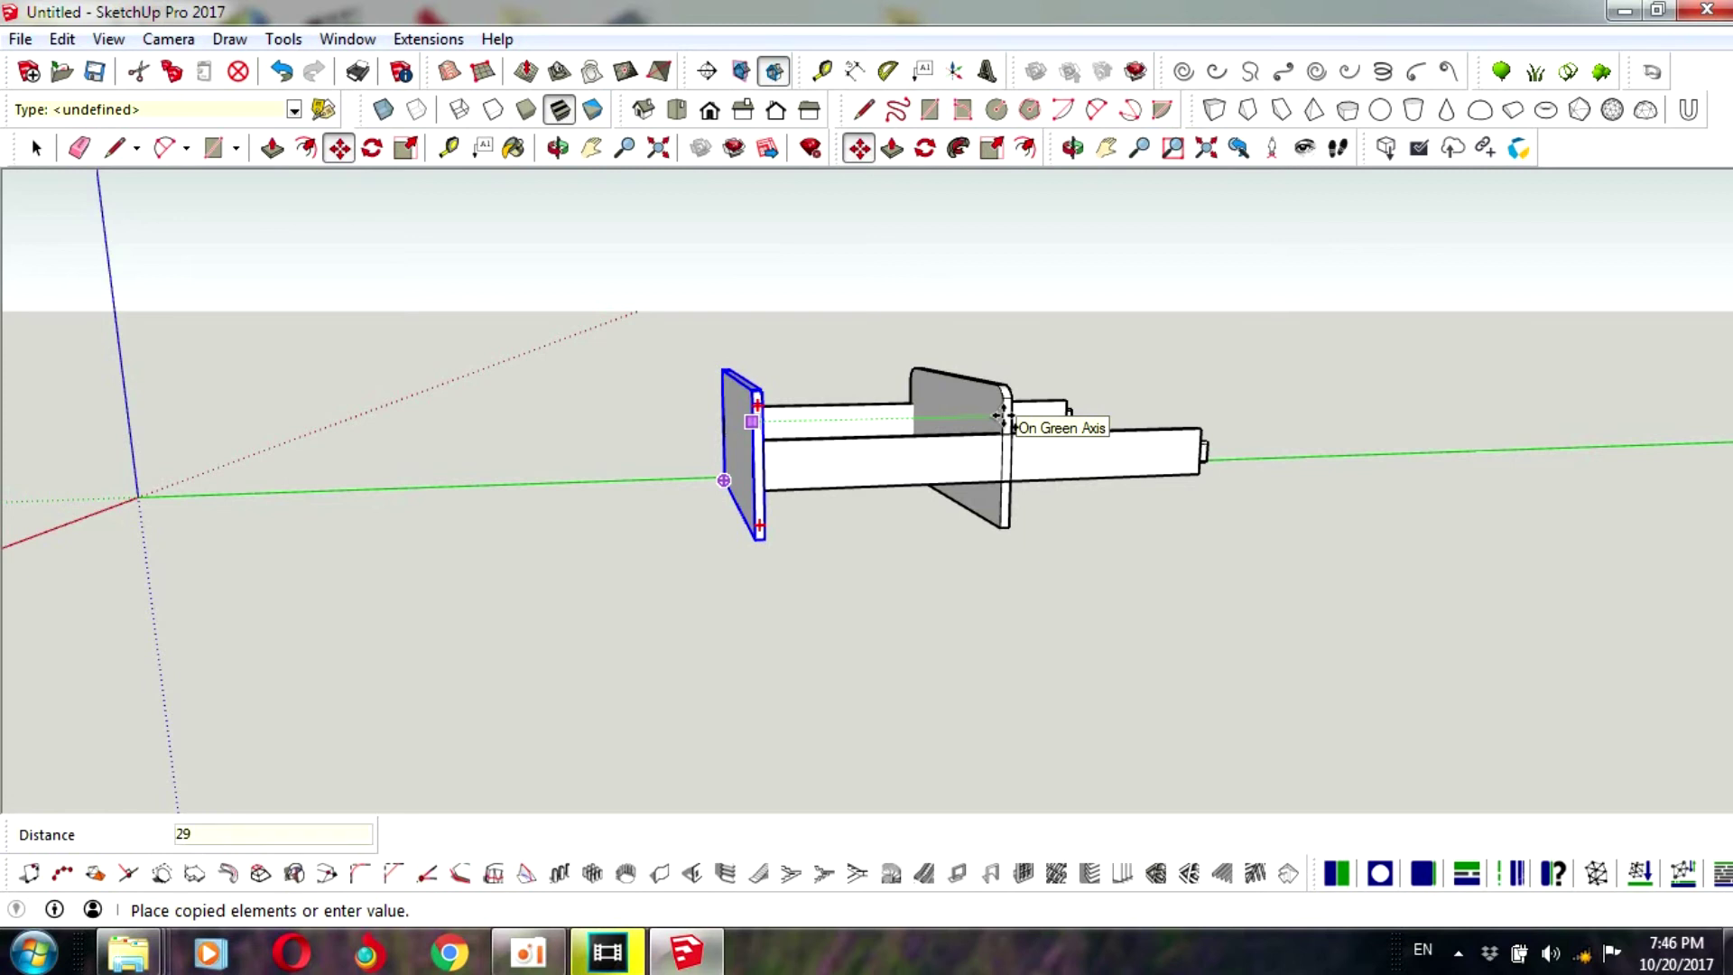
pyautogui.press('Return')
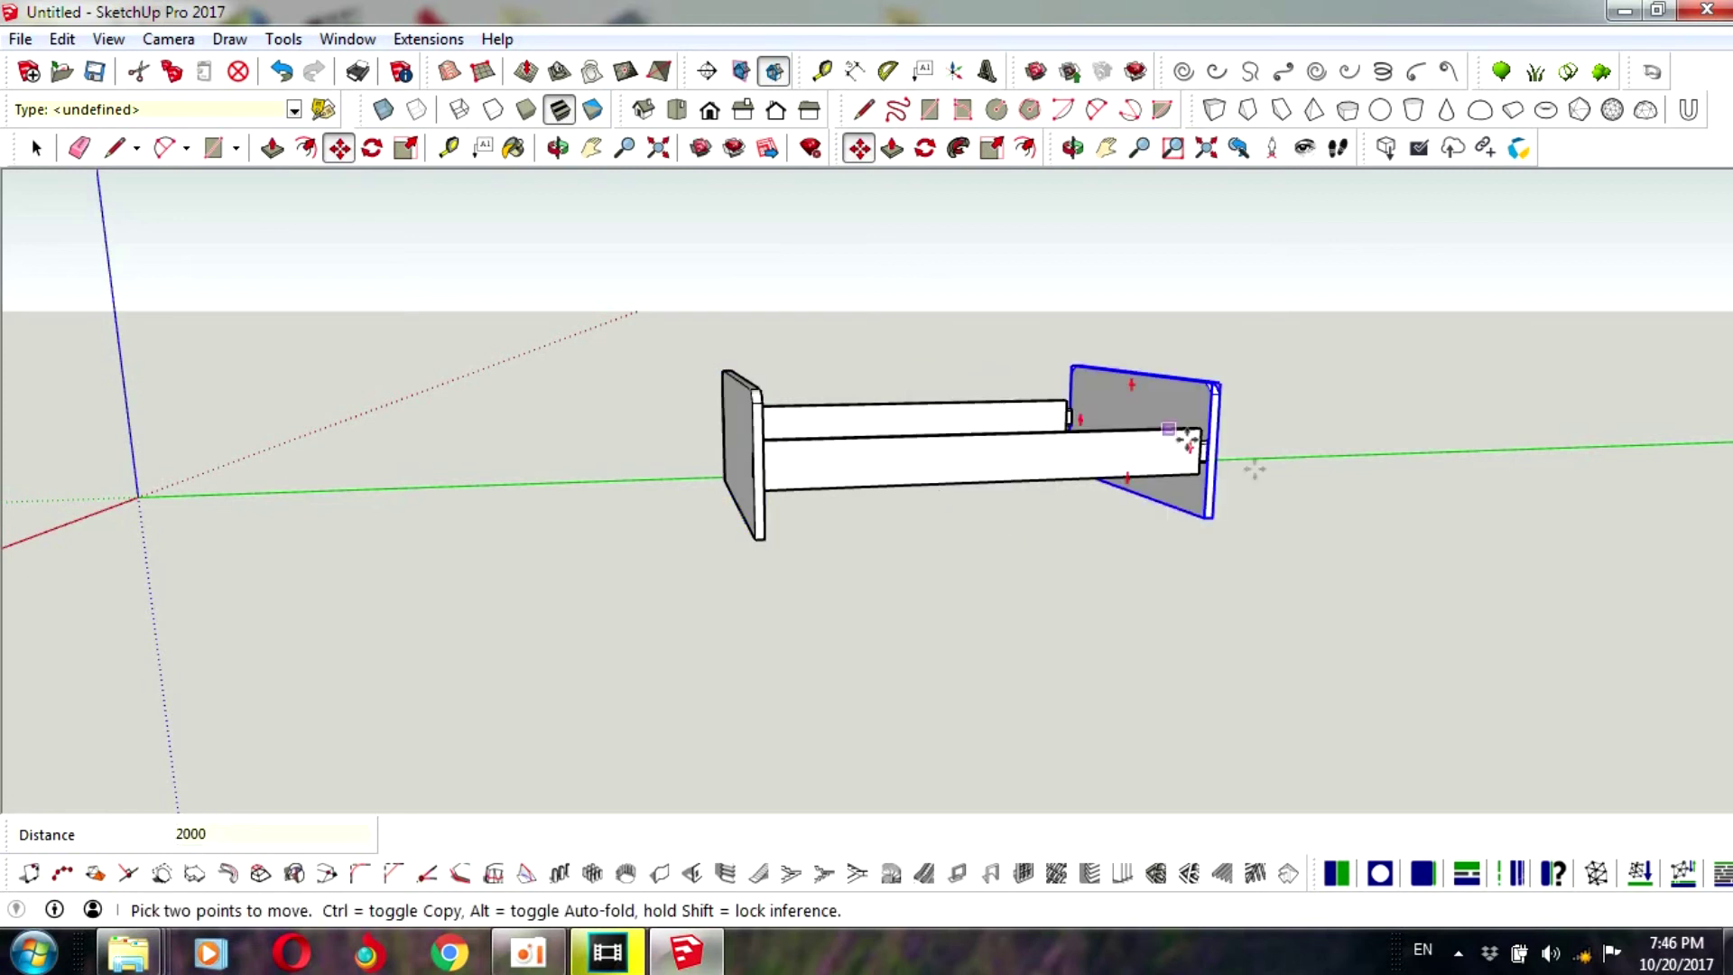
pyautogui.scroll(2, 1241, 442)
pyautogui.scroll(2, 1187, 407)
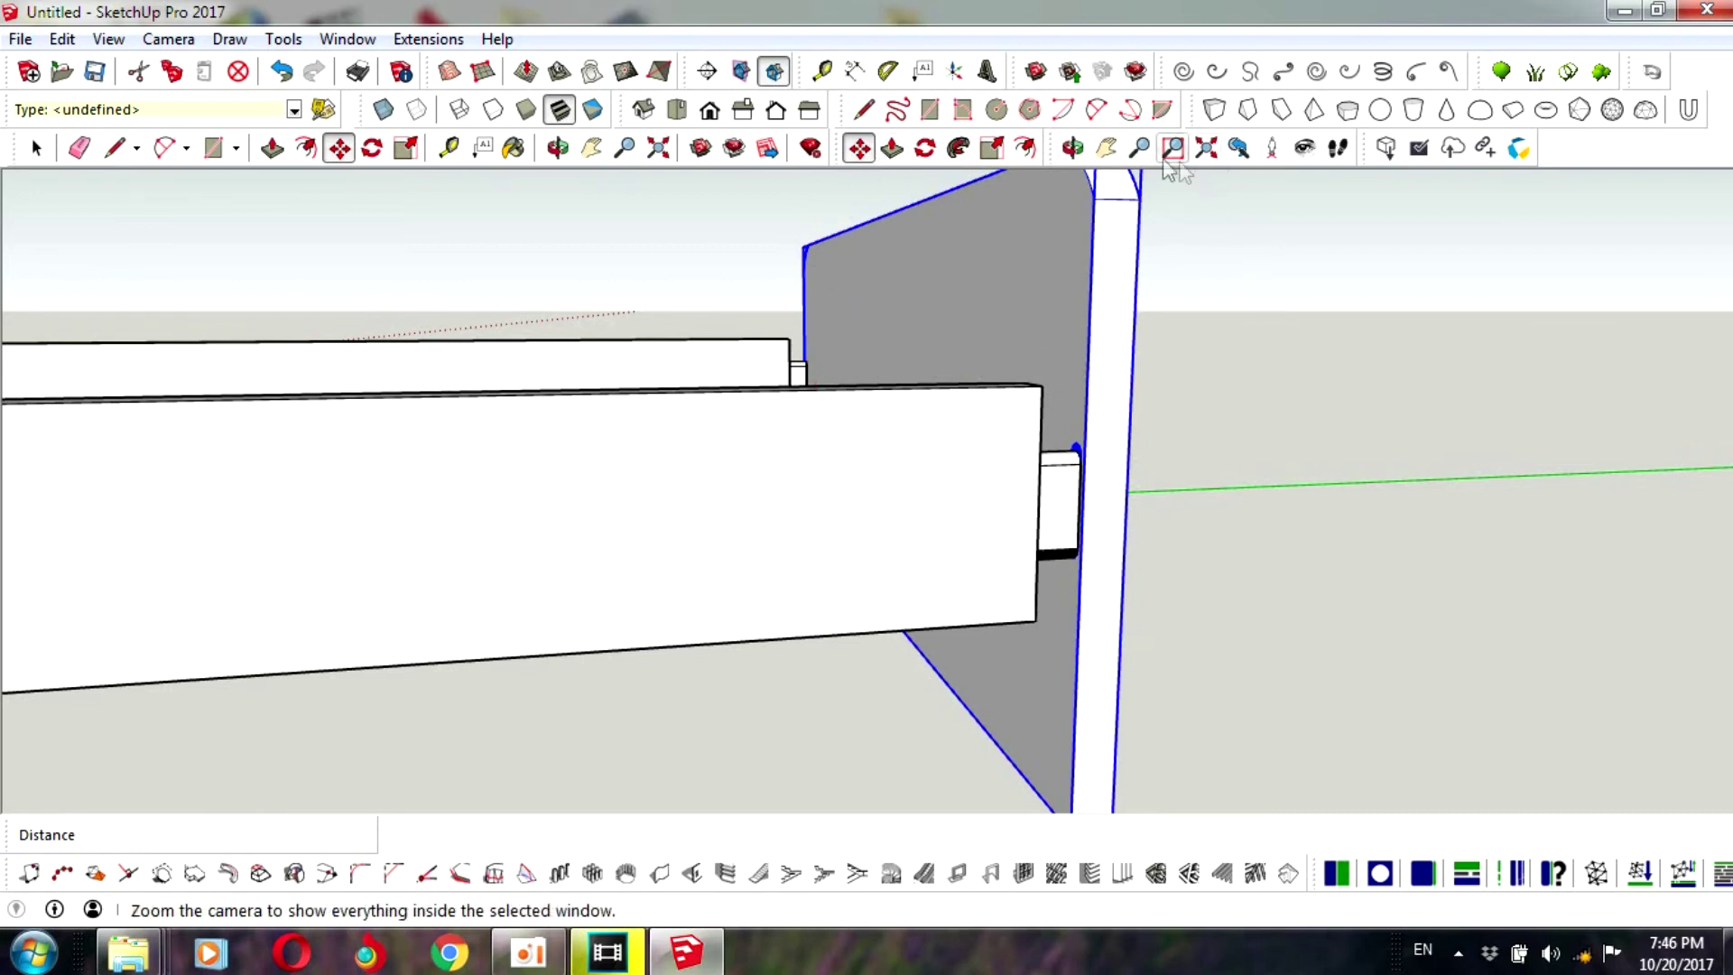
# - Seat the copied panel onto the boards' far tabs and orbit to check the frame
pyautogui.click(1107, 494)
pyautogui.write('40')
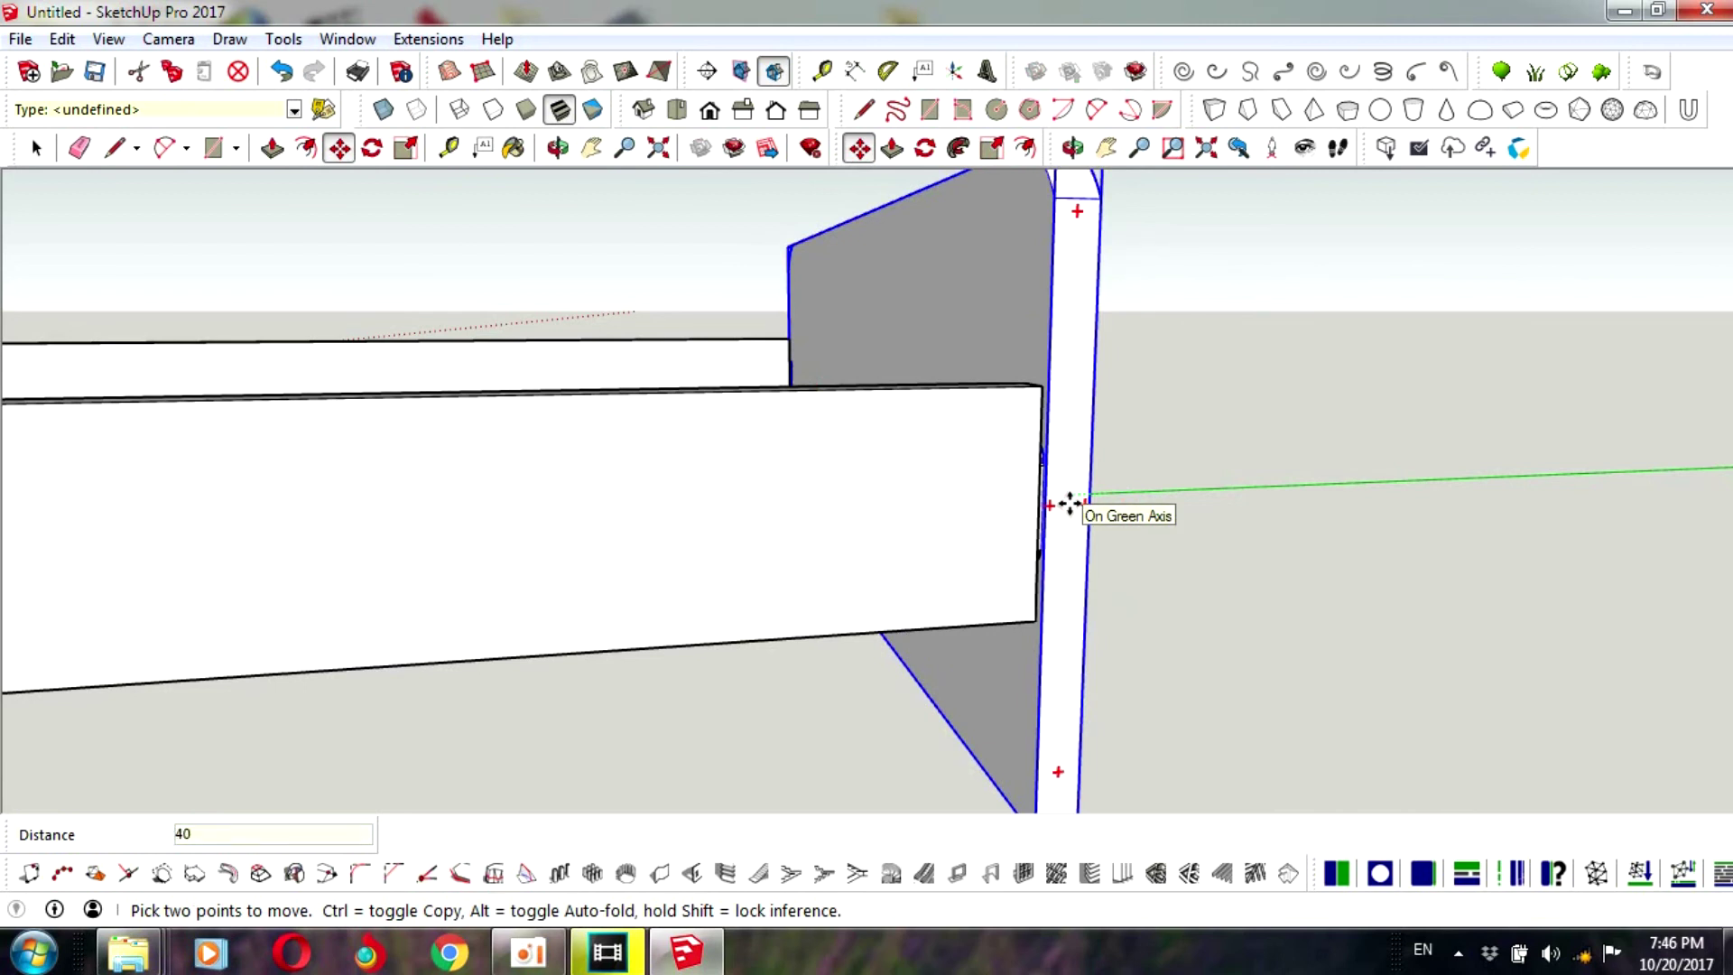
pyautogui.scroll(-5, 1257, 456)
pyautogui.scroll(-2, 1258, 457)
pyautogui.press('space')
pyautogui.click(557, 464)
pyautogui.moveTo(557, 464)
pyautogui.mouseDown(button='middle')
pyautogui.moveTo(916, 479)
pyautogui.moveTo(964, 238)
pyautogui.mouseUp(button='middle')
pyautogui.click(1072, 147)
pyautogui.moveTo(1072, 147)
pyautogui.mouseDown()
pyautogui.moveTo(929, 553)
pyautogui.moveTo(728, 577)
pyautogui.moveTo(1076, 597)
pyautogui.moveTo(1007, 541)
pyautogui.moveTo(1211, 542)
pyautogui.moveTo(1462, 496)
pyautogui.moveTo(972, 531)
pyautogui.moveTo(839, 653)
pyautogui.moveTo(735, 596)
pyautogui.moveTo(891, 518)
pyautogui.moveTo(836, 574)
pyautogui.moveTo(1126, 615)
pyautogui.moveTo(1129, 391)
pyautogui.moveTo(1118, 580)
pyautogui.moveTo(1065, 634)
pyautogui.moveTo(1183, 608)
pyautogui.moveTo(1271, 438)
pyautogui.moveTo(1079, 604)
pyautogui.moveTo(940, 692)
pyautogui.moveTo(802, 520)
pyautogui.moveTo(858, 529)
pyautogui.moveTo(825, 480)
pyautogui.moveTo(958, 497)
pyautogui.moveTo(994, 464)
pyautogui.moveTo(963, 457)
pyautogui.moveTo(1002, 449)
pyautogui.moveTo(902, 463)
pyautogui.moveTo(720, 554)
pyautogui.moveTo(728, 611)
pyautogui.moveTo(1153, 499)
pyautogui.moveTo(1011, 453)
pyautogui.moveTo(1006, 506)
pyautogui.moveTo(804, 692)
pyautogui.mouseUp()
pyautogui.press('space')
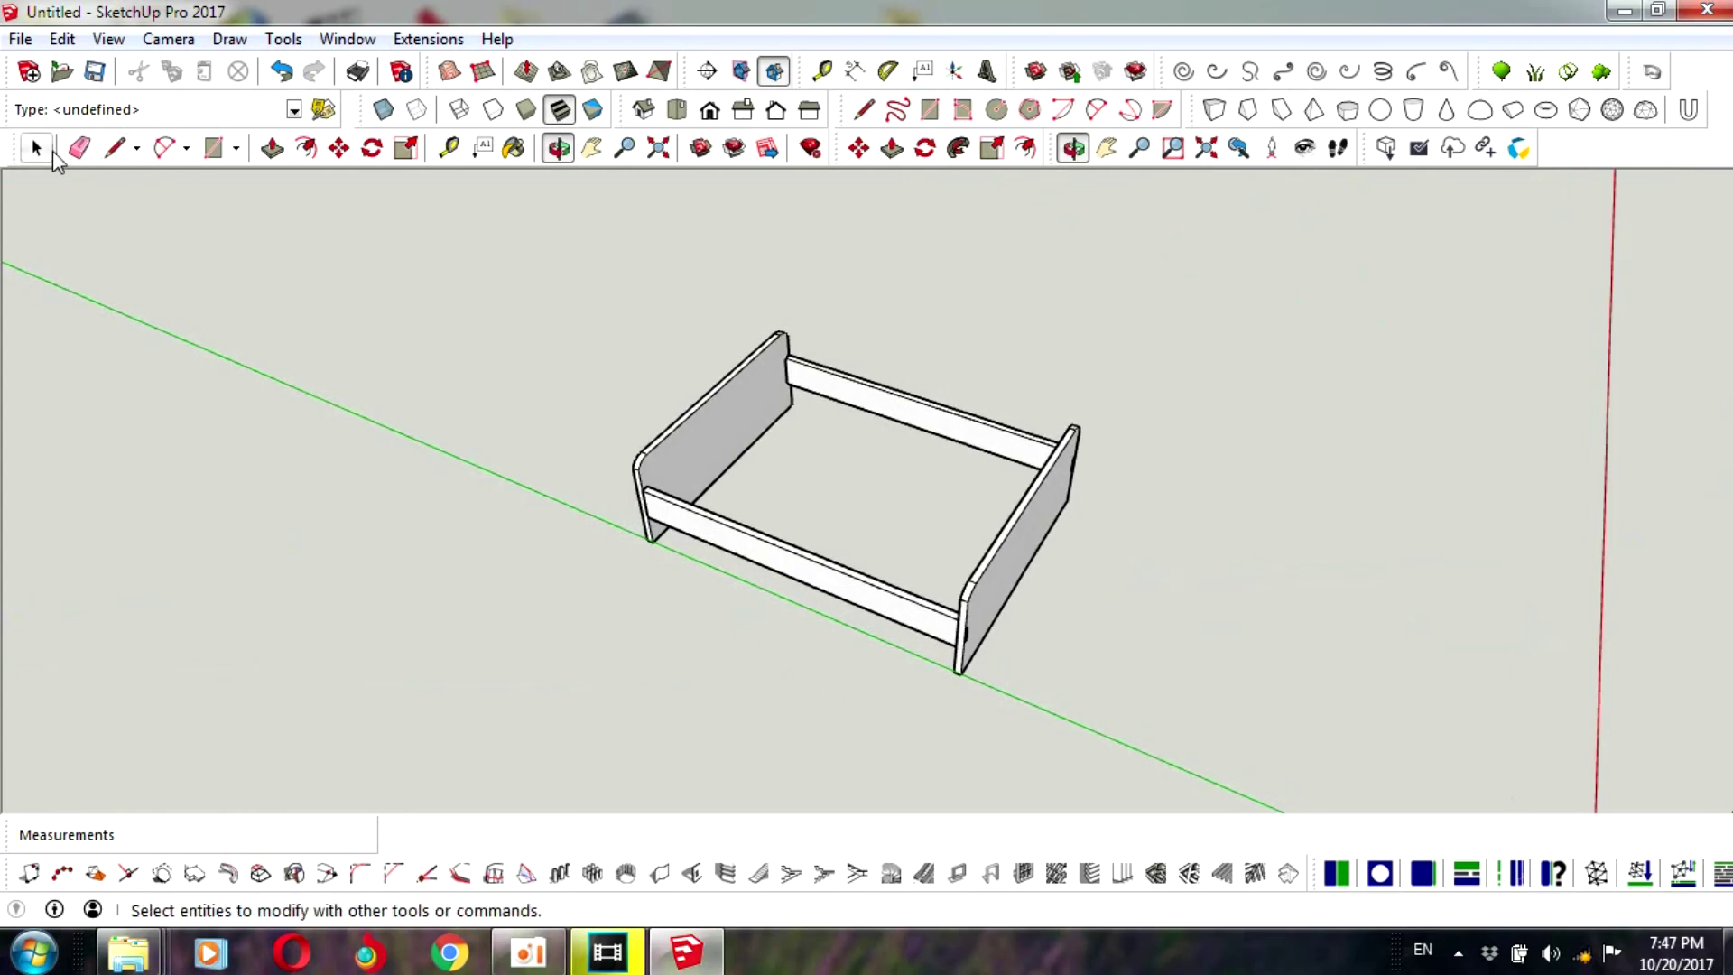
# - Orbit and zoom to a front view of the back rail, then pick the Rectangle tool
pyautogui.scroll(3, 842, 487)
pyautogui.scroll(-2, 1179, 512)
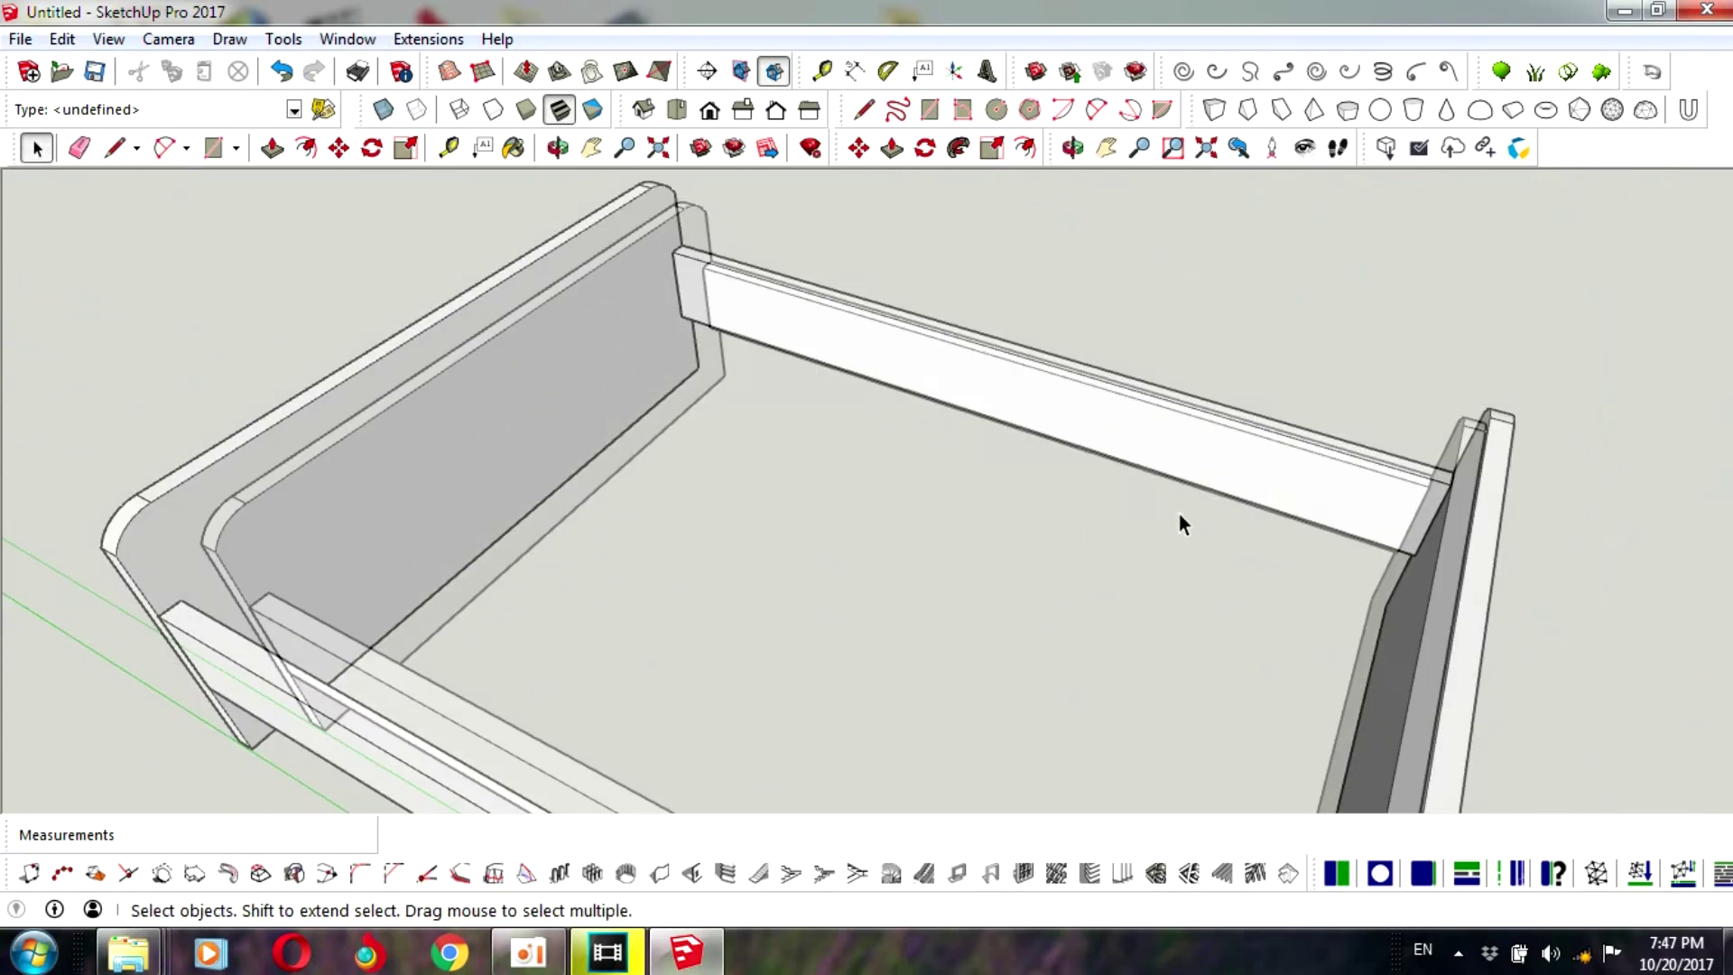
pyautogui.click(1072, 147)
pyautogui.moveTo(1196, 593)
pyautogui.mouseDown()
pyautogui.moveTo(1343, 619)
pyautogui.moveTo(1406, 599)
pyautogui.mouseUp()
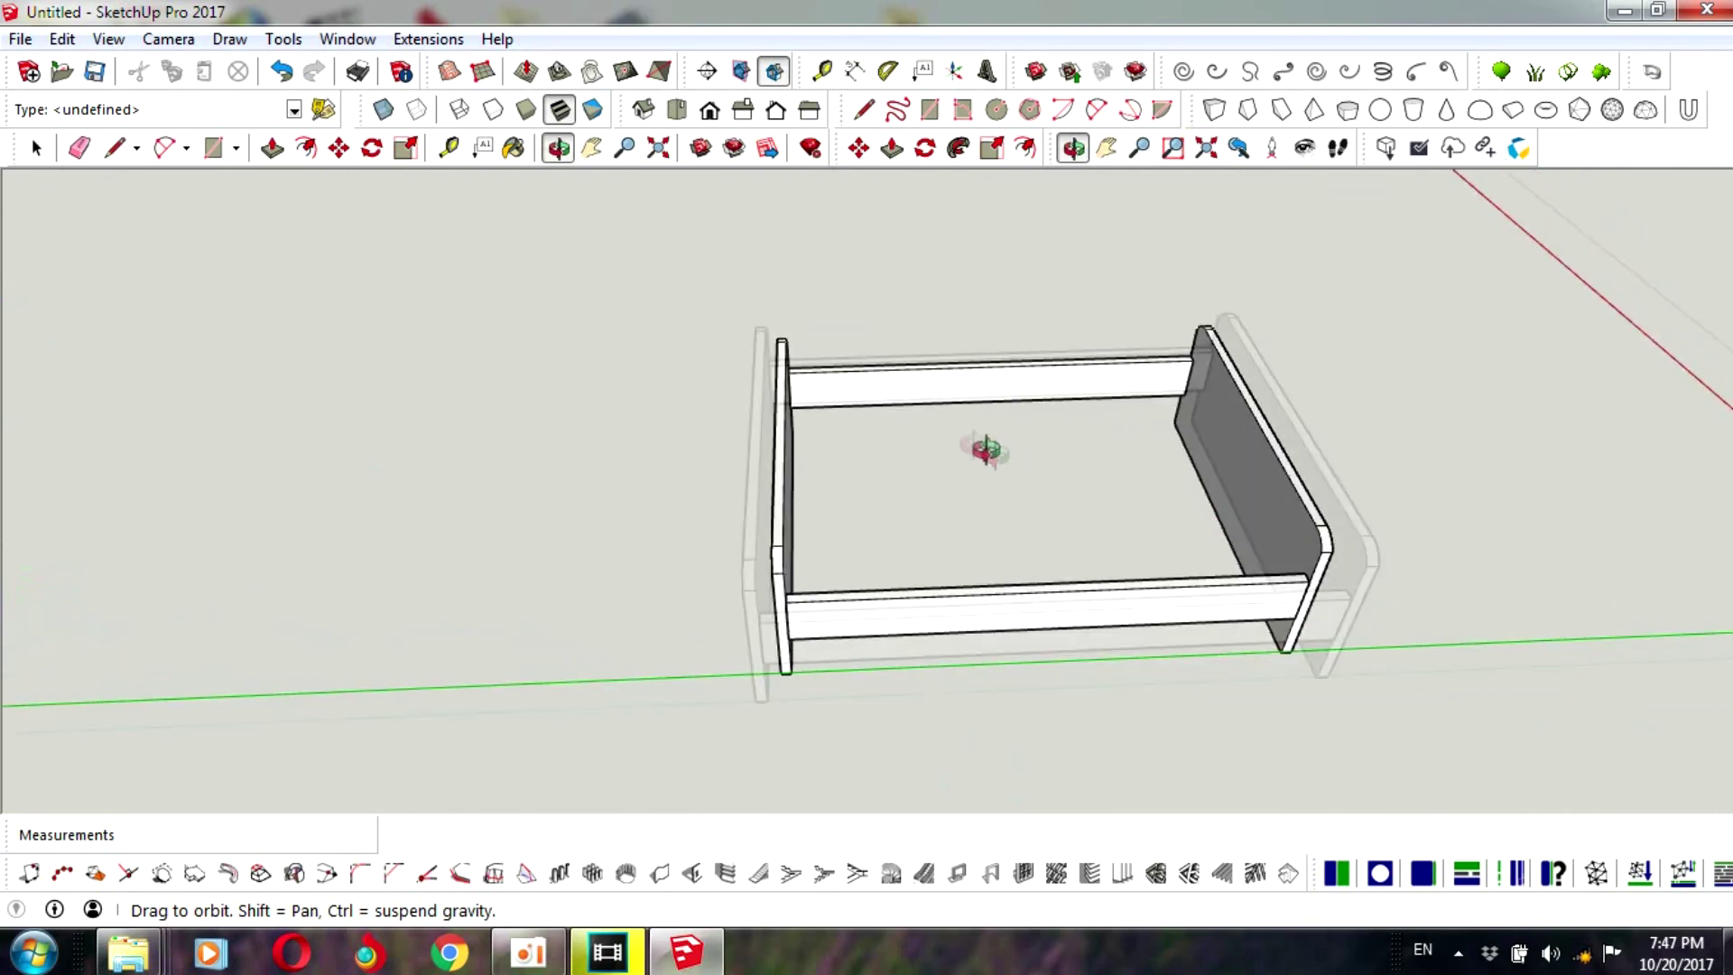
pyautogui.scroll(2, 824, 371)
pyautogui.scroll(2, 802, 377)
pyautogui.scroll(-2, 801, 378)
pyautogui.scroll(-3, 803, 381)
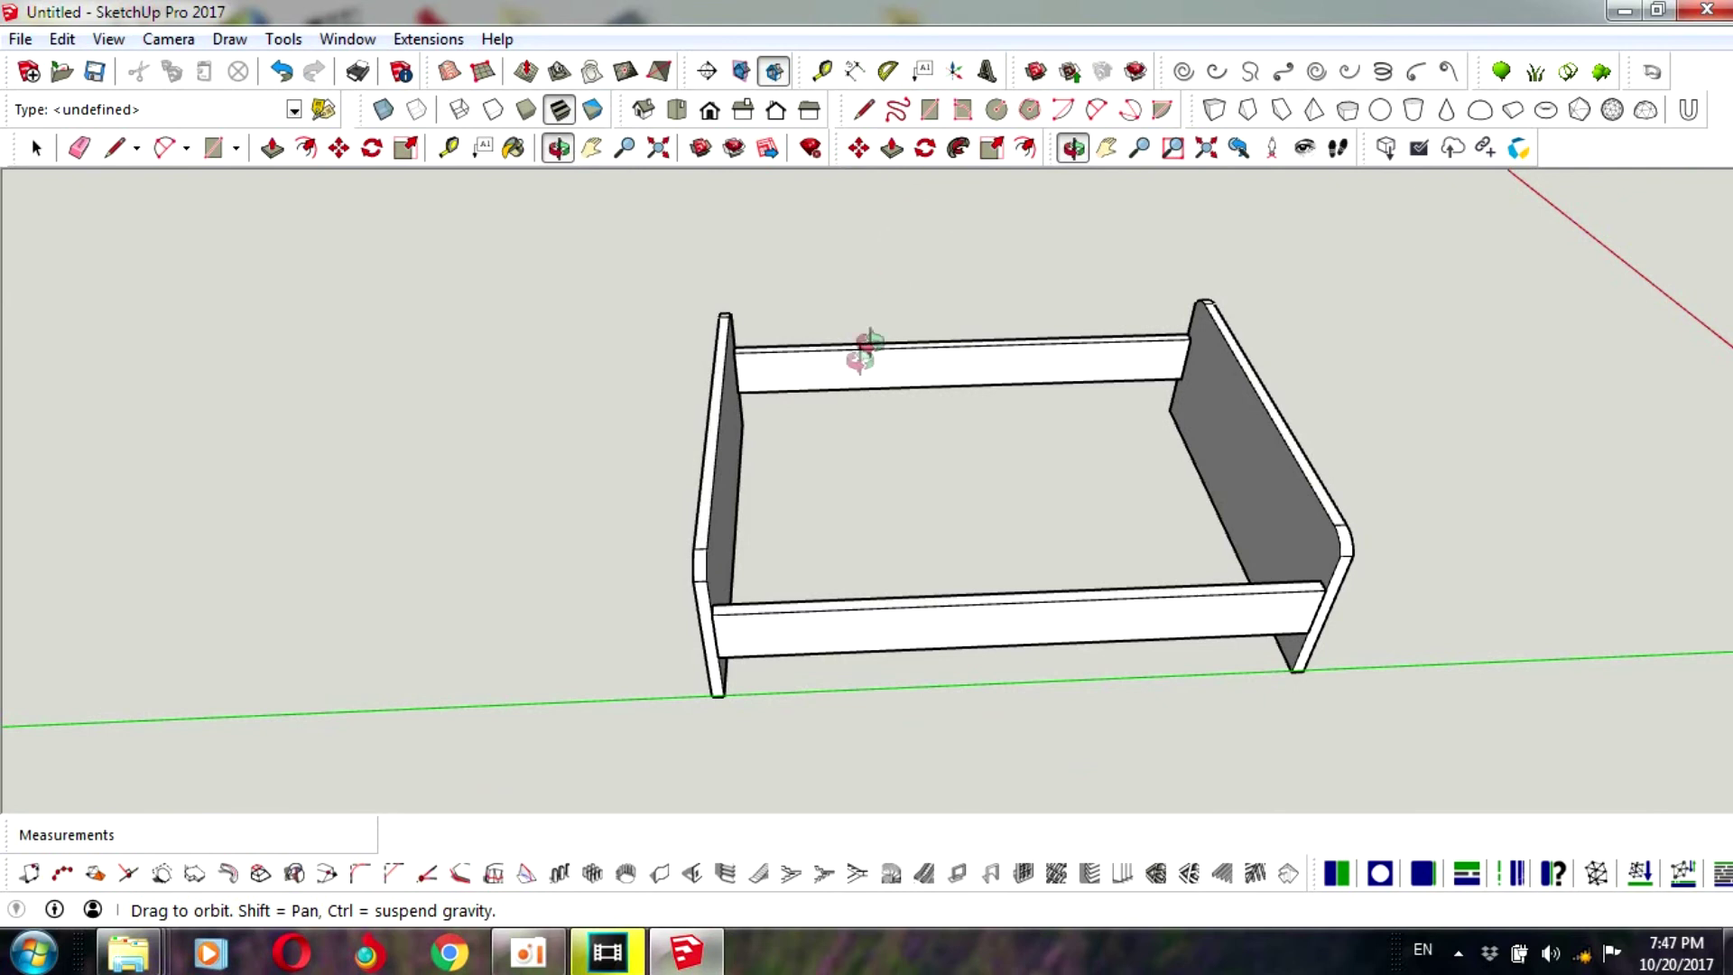
pyautogui.scroll(3, 792, 379)
pyautogui.scroll(1, 831, 321)
pyautogui.scroll(2, 873, 344)
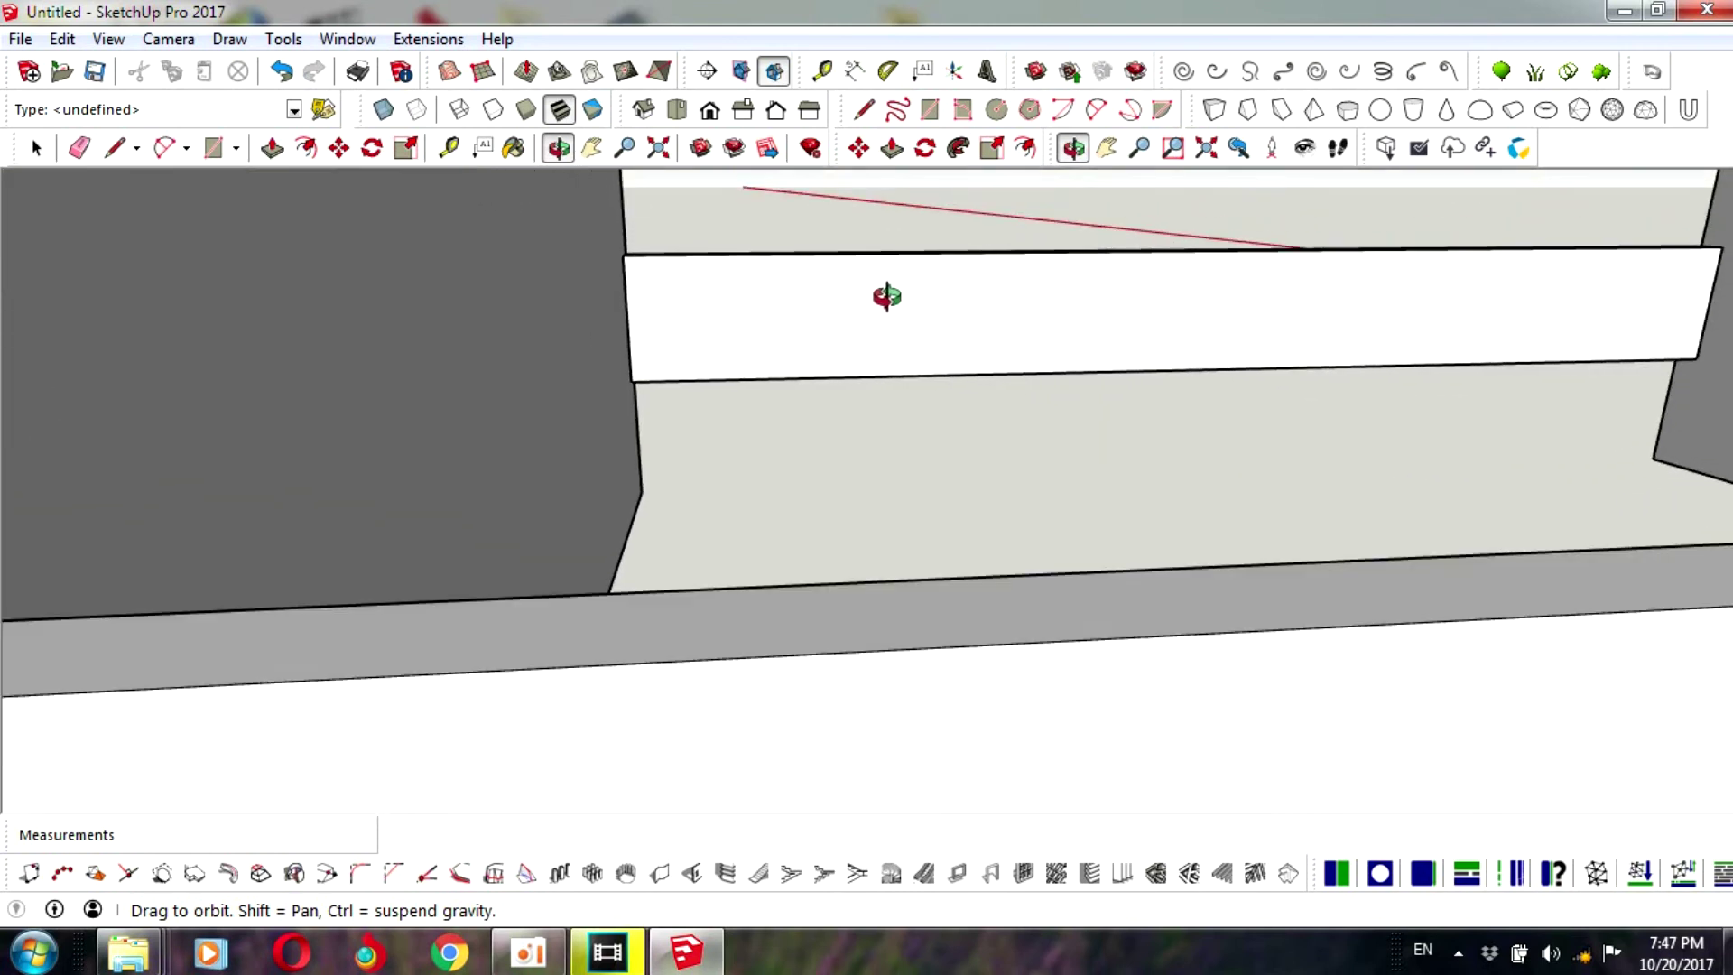
pyautogui.click(933, 110)
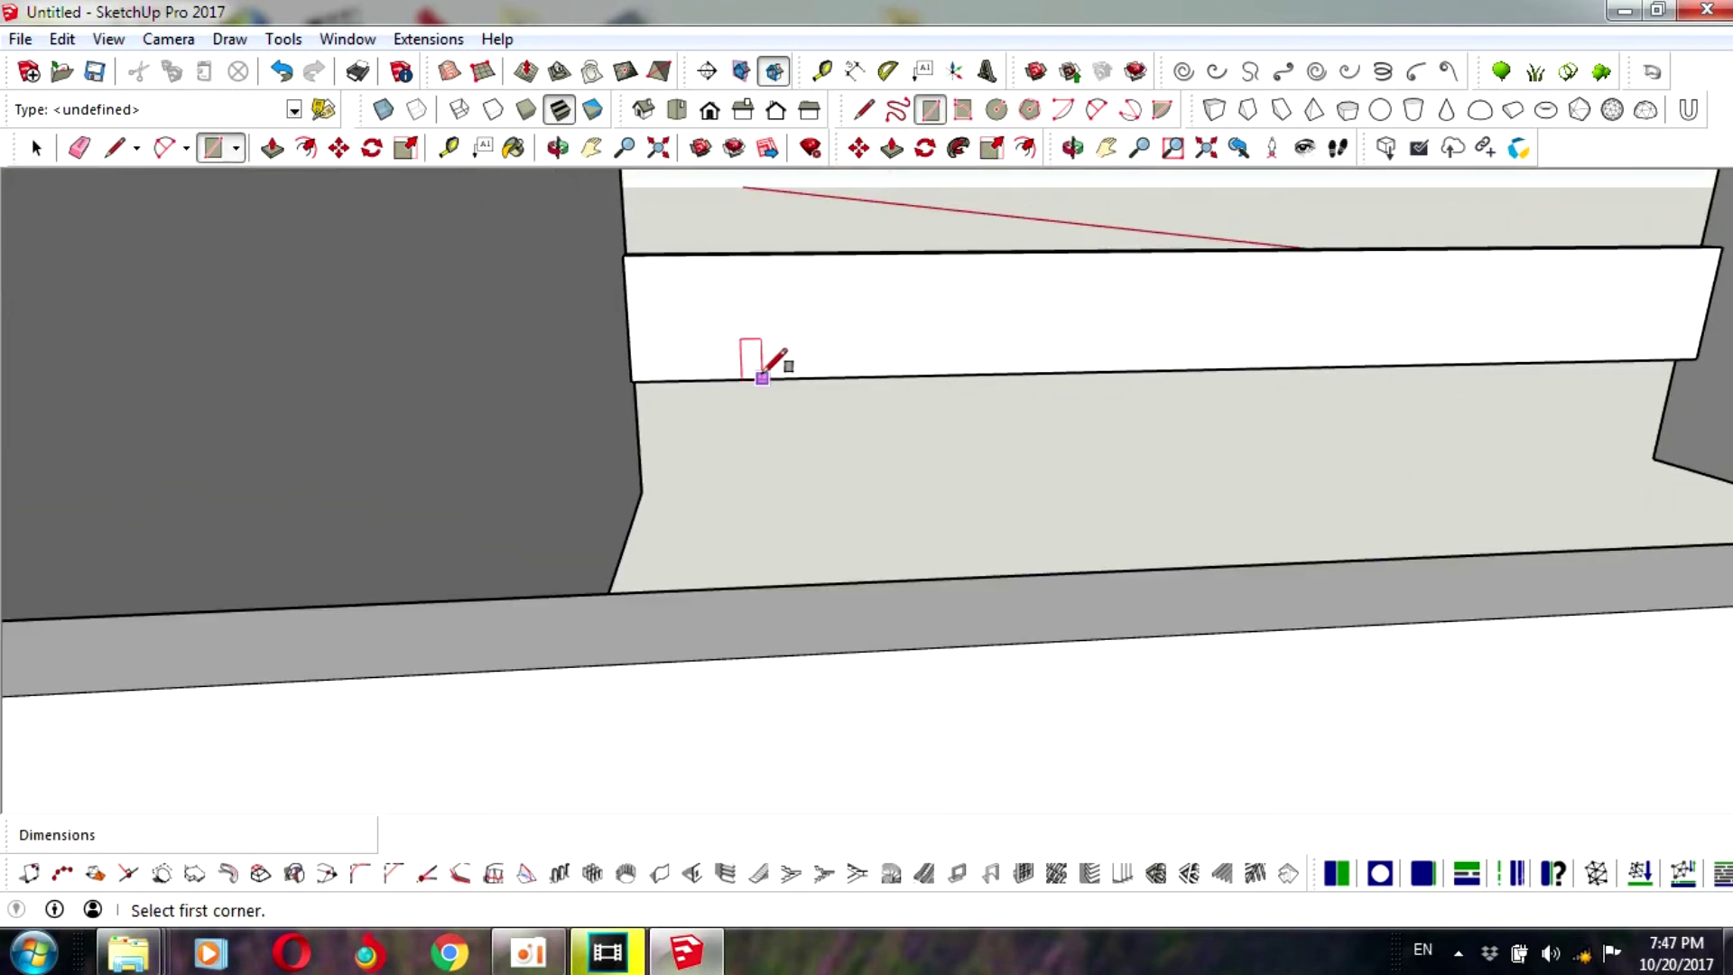
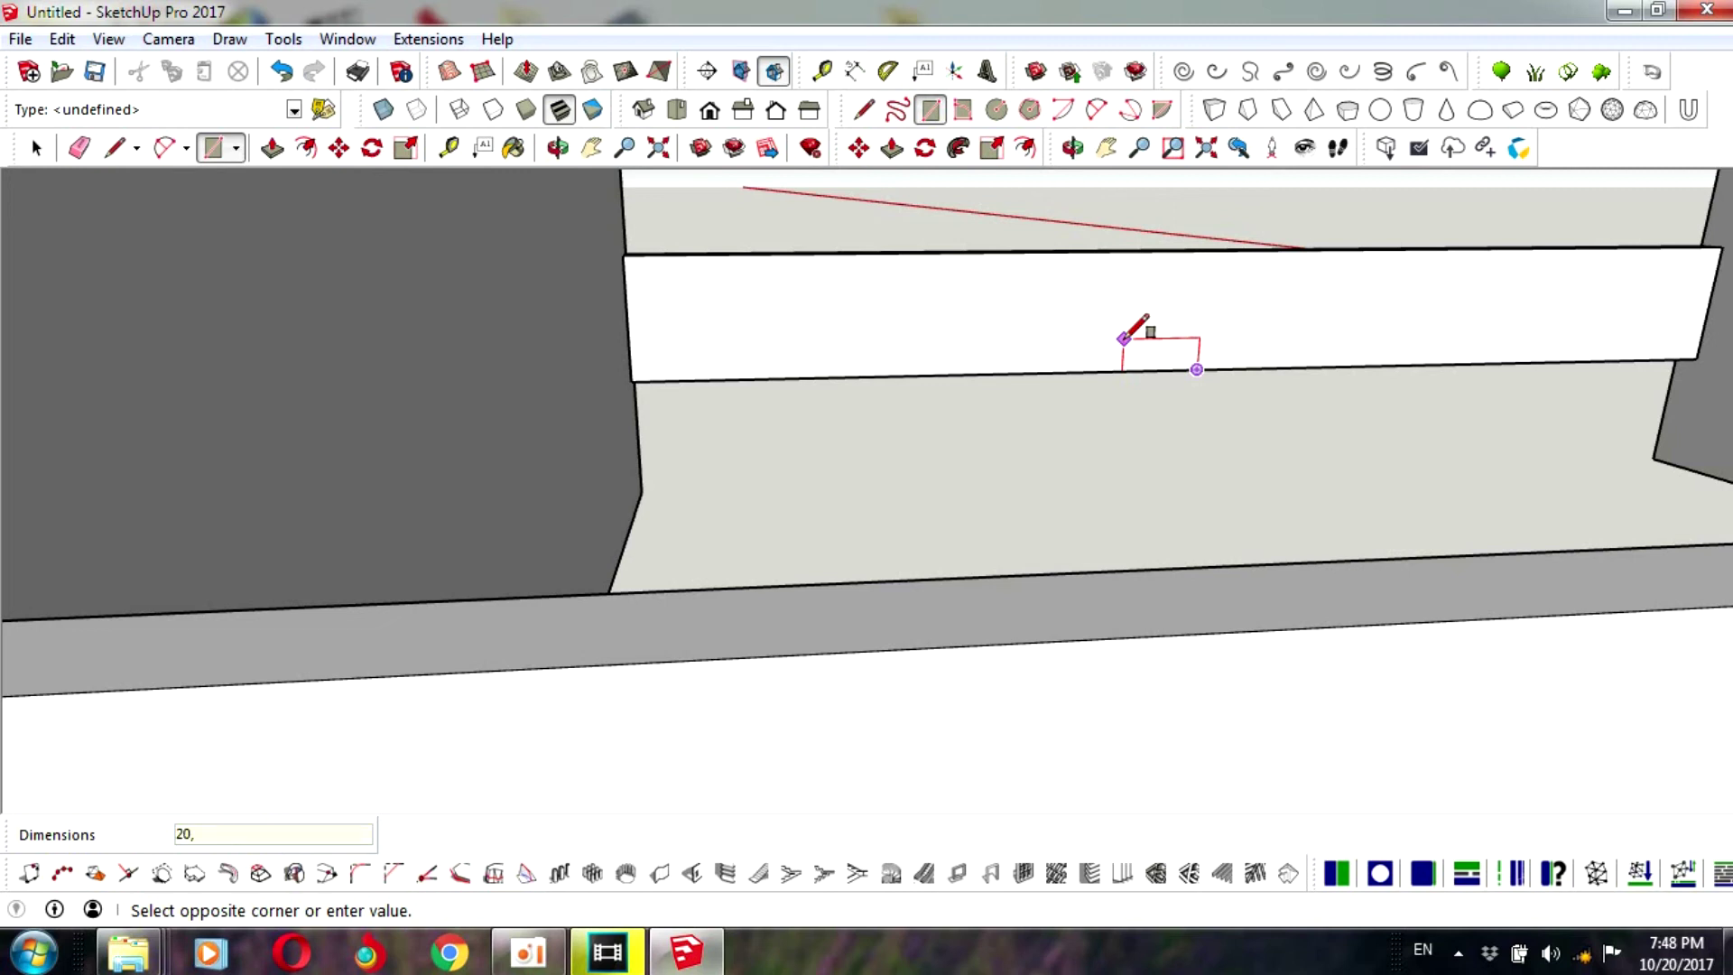
# - Finish the small rectangle on the rail's lower edge at the typed size
pyautogui.press('Return')
pyautogui.scroll(2, 1200, 361)
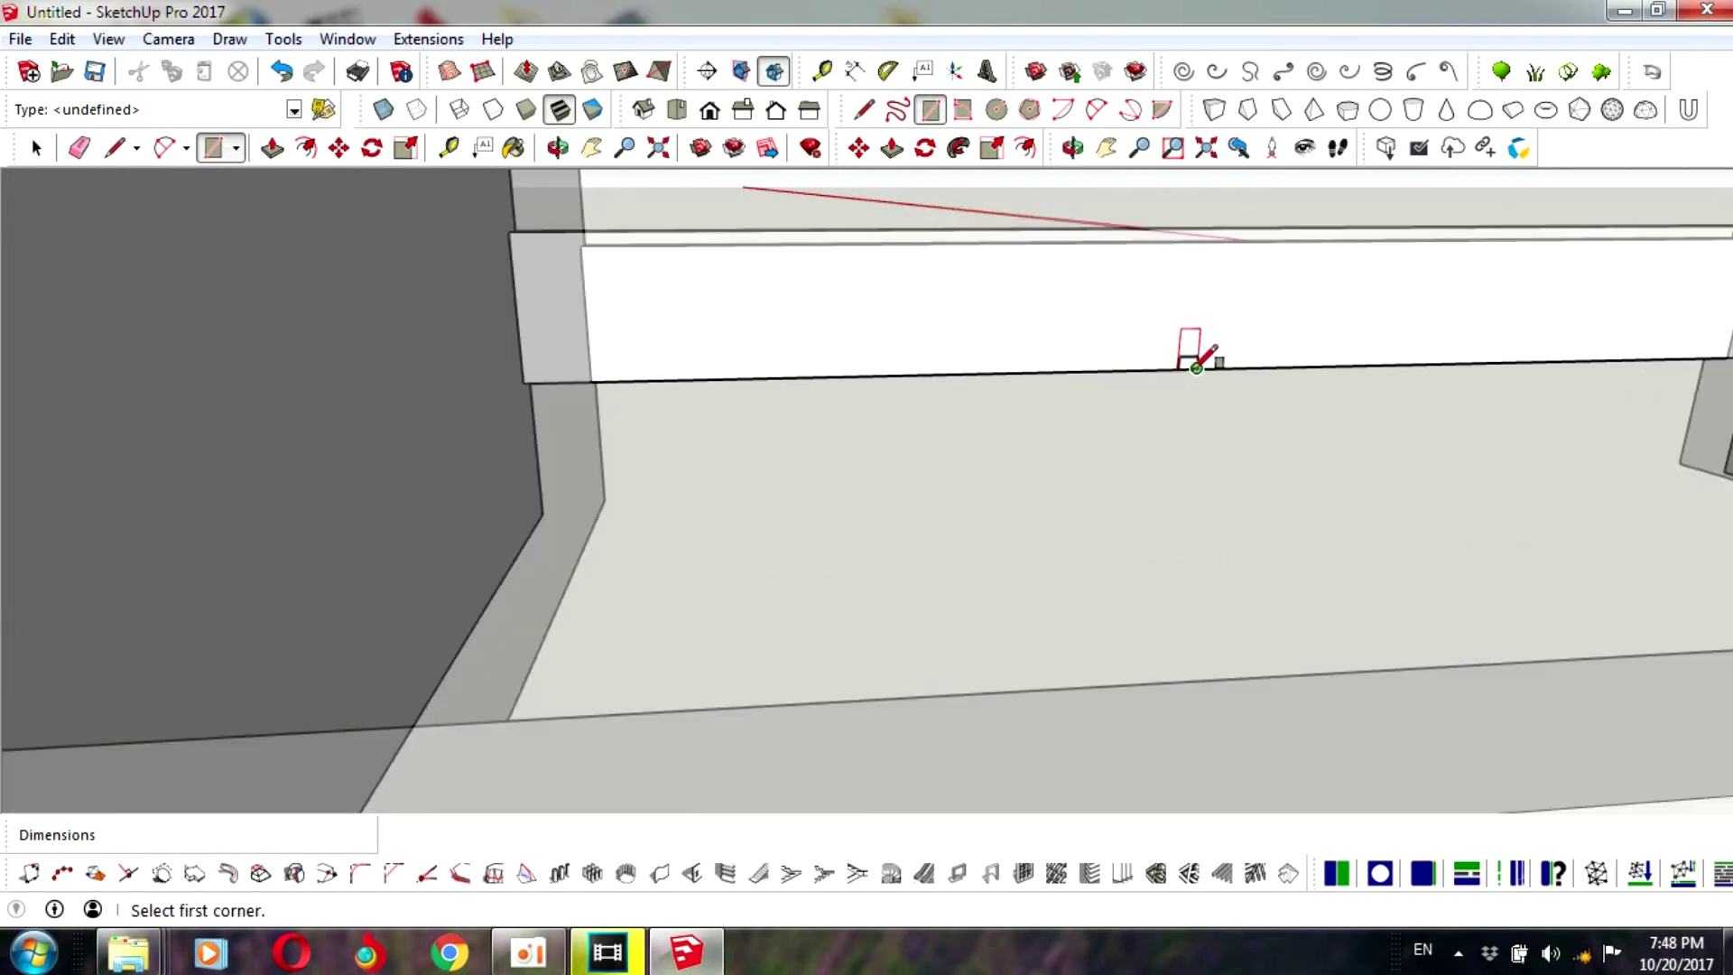
pyautogui.scroll(2, 1173, 334)
pyautogui.scroll(2, 1171, 333)
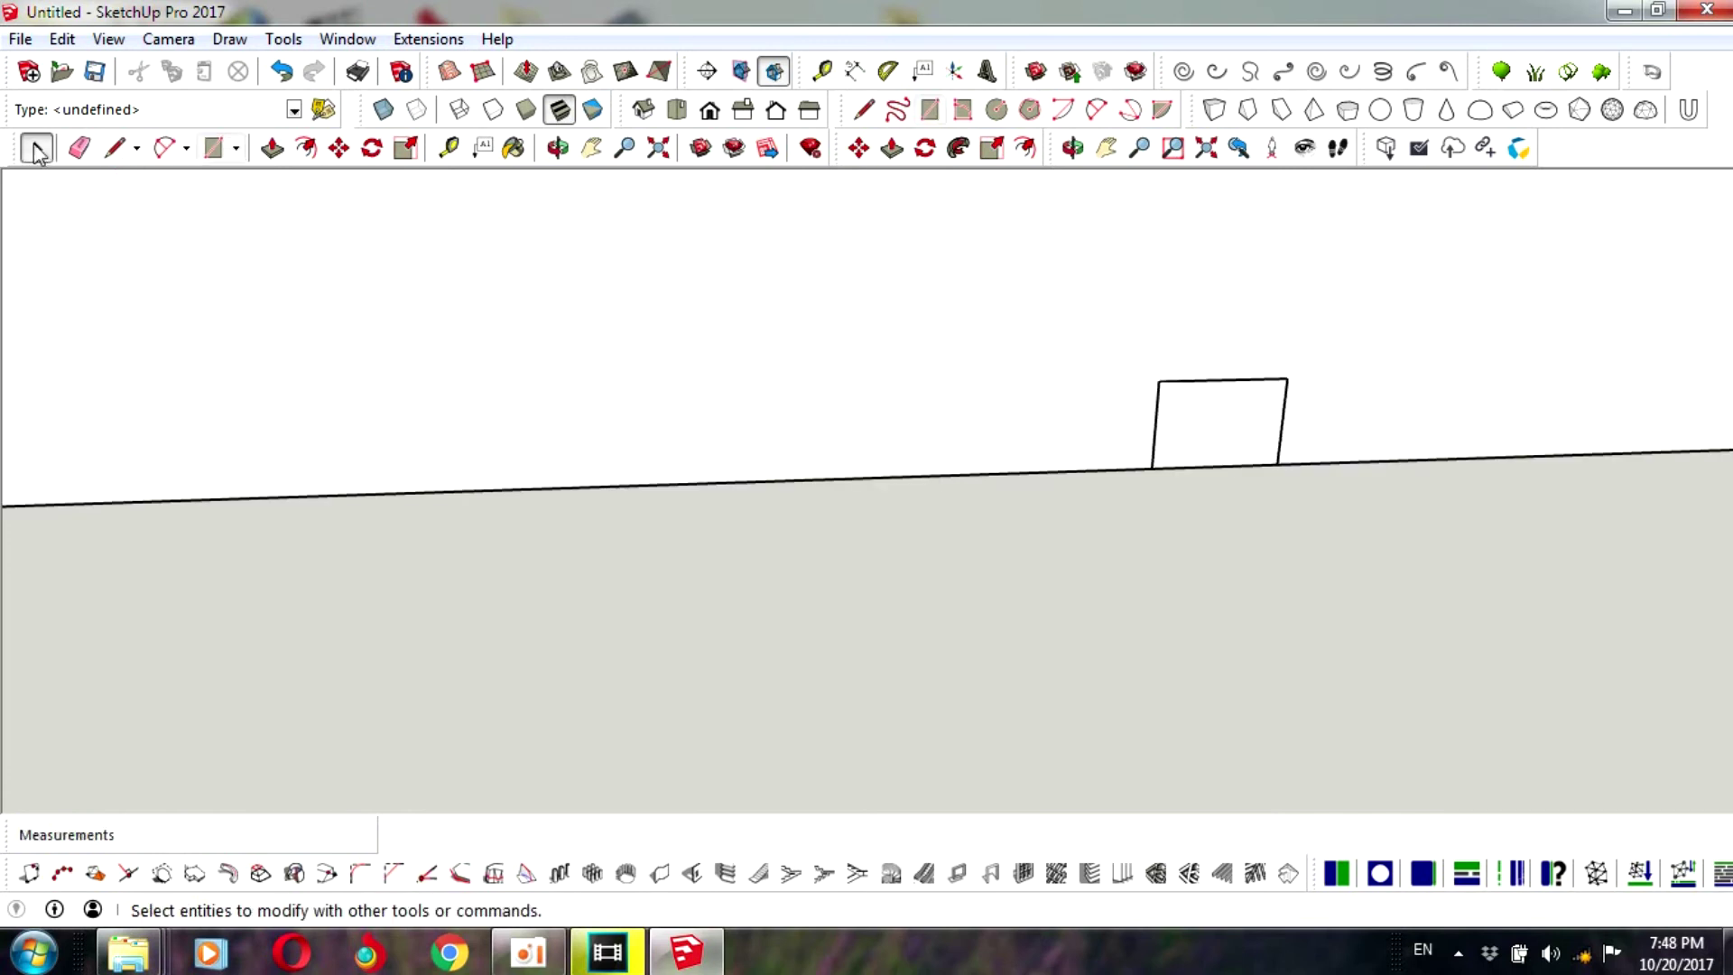
# - Select the small rectangle and start moving a copy from its corner
pyautogui.click(36, 149)
pyautogui.scroll(-3, 935, 347)
pyautogui.click(1024, 365)
pyautogui.scroll(-1, 1095, 379)
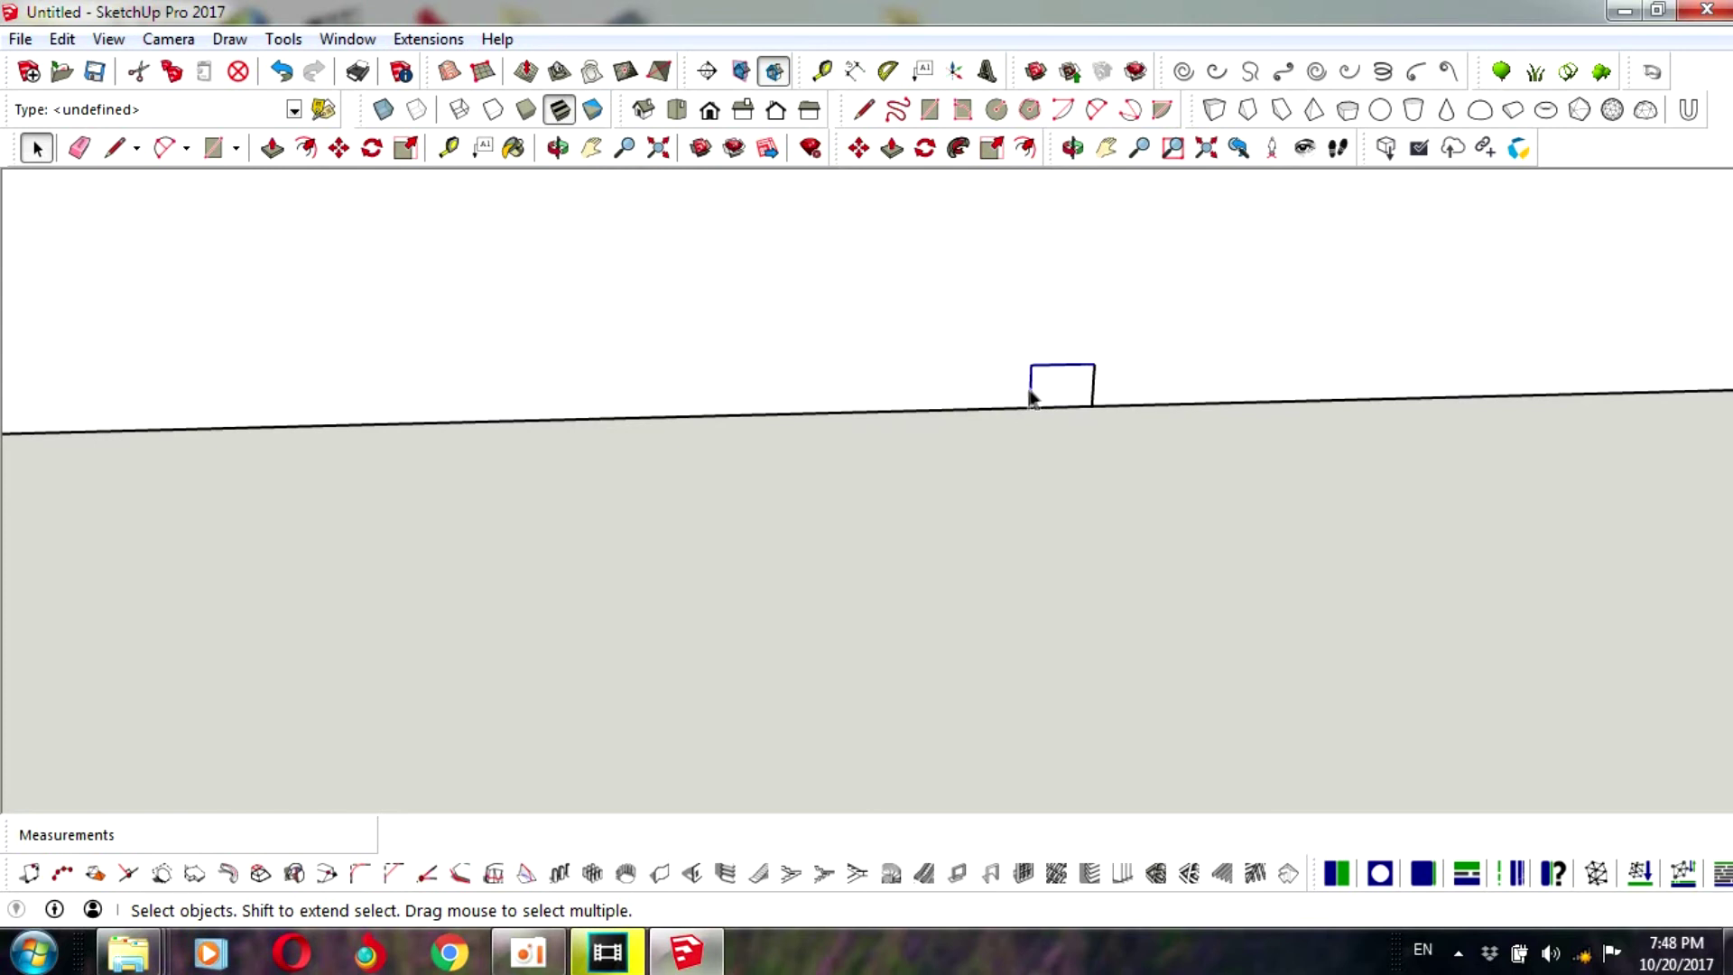
pyautogui.scroll(2, 1119, 440)
pyautogui.scroll(-3, 1064, 394)
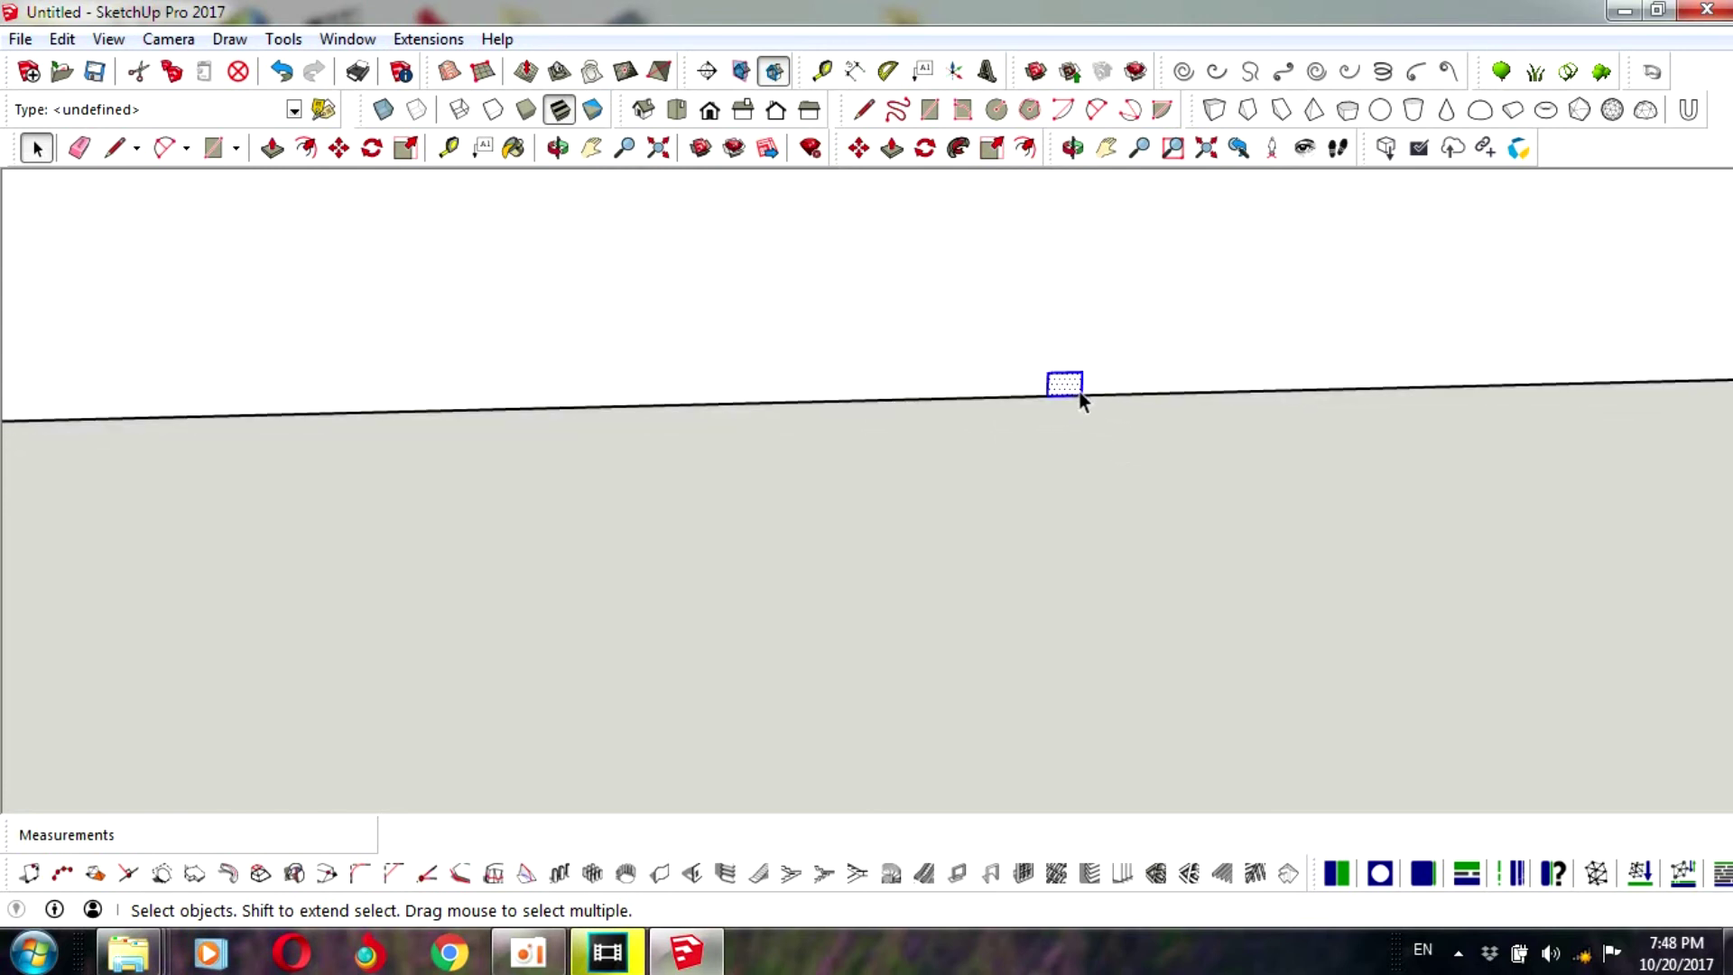
pyautogui.scroll(-2, 1080, 392)
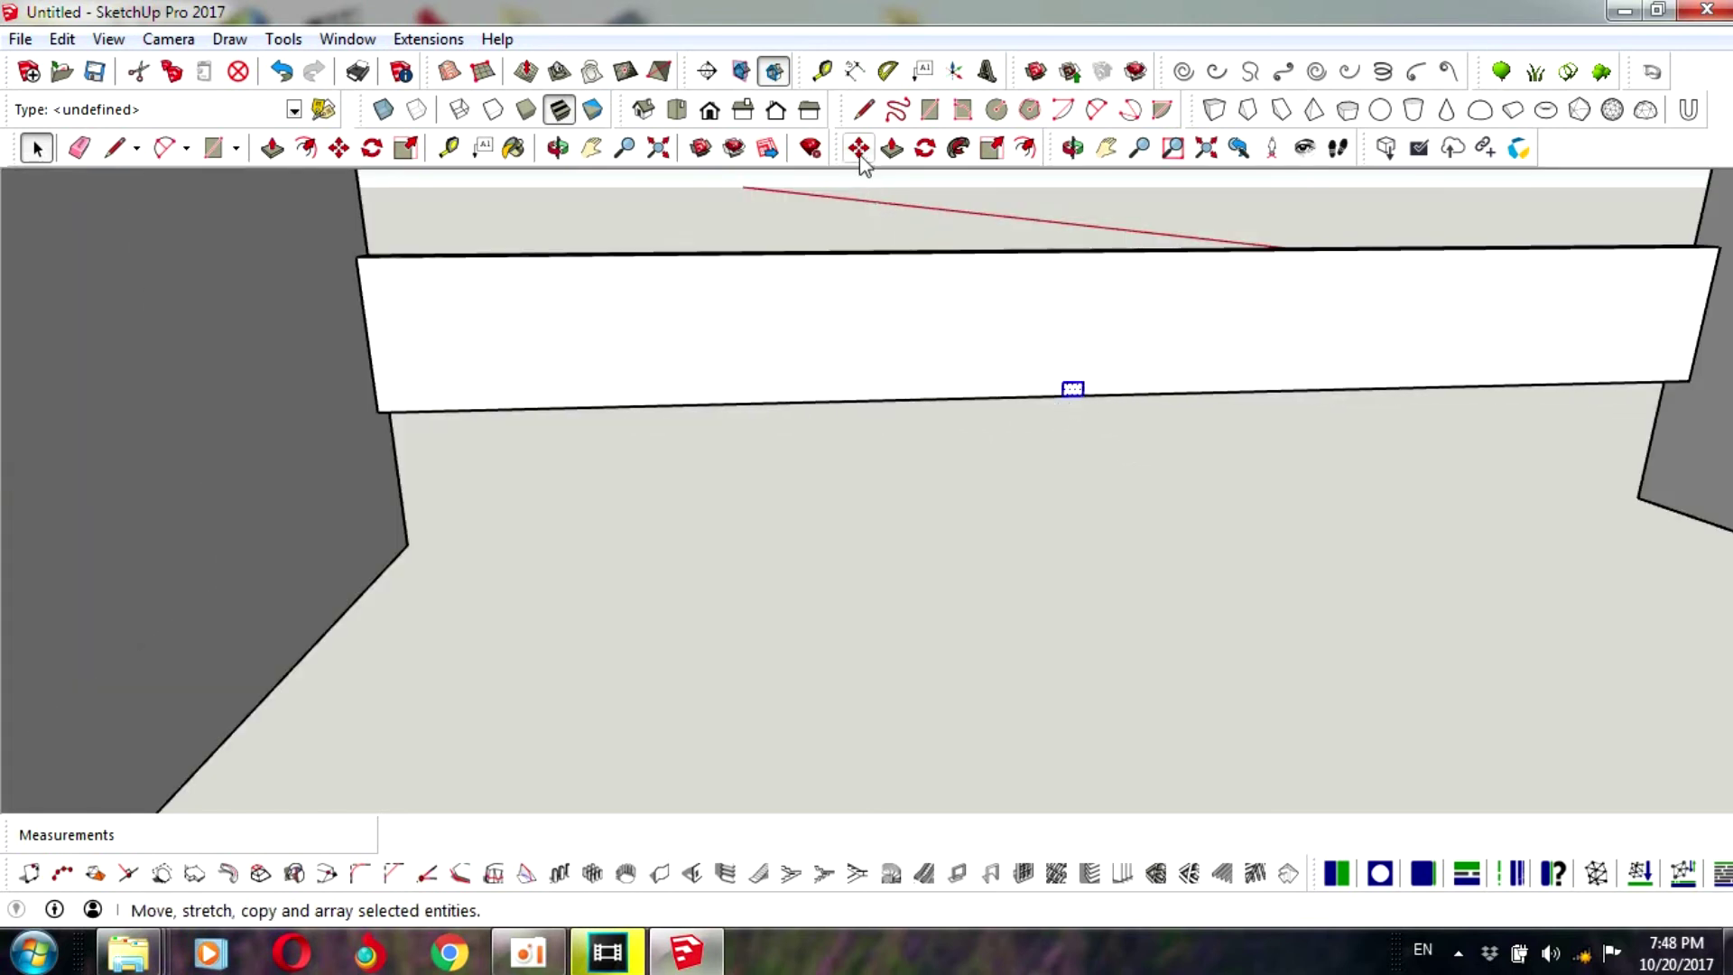
pyautogui.click(859, 148)
pyautogui.keyDown('ctrl'); pyautogui.click(1074, 388); pyautogui.keyUp('ctrl')
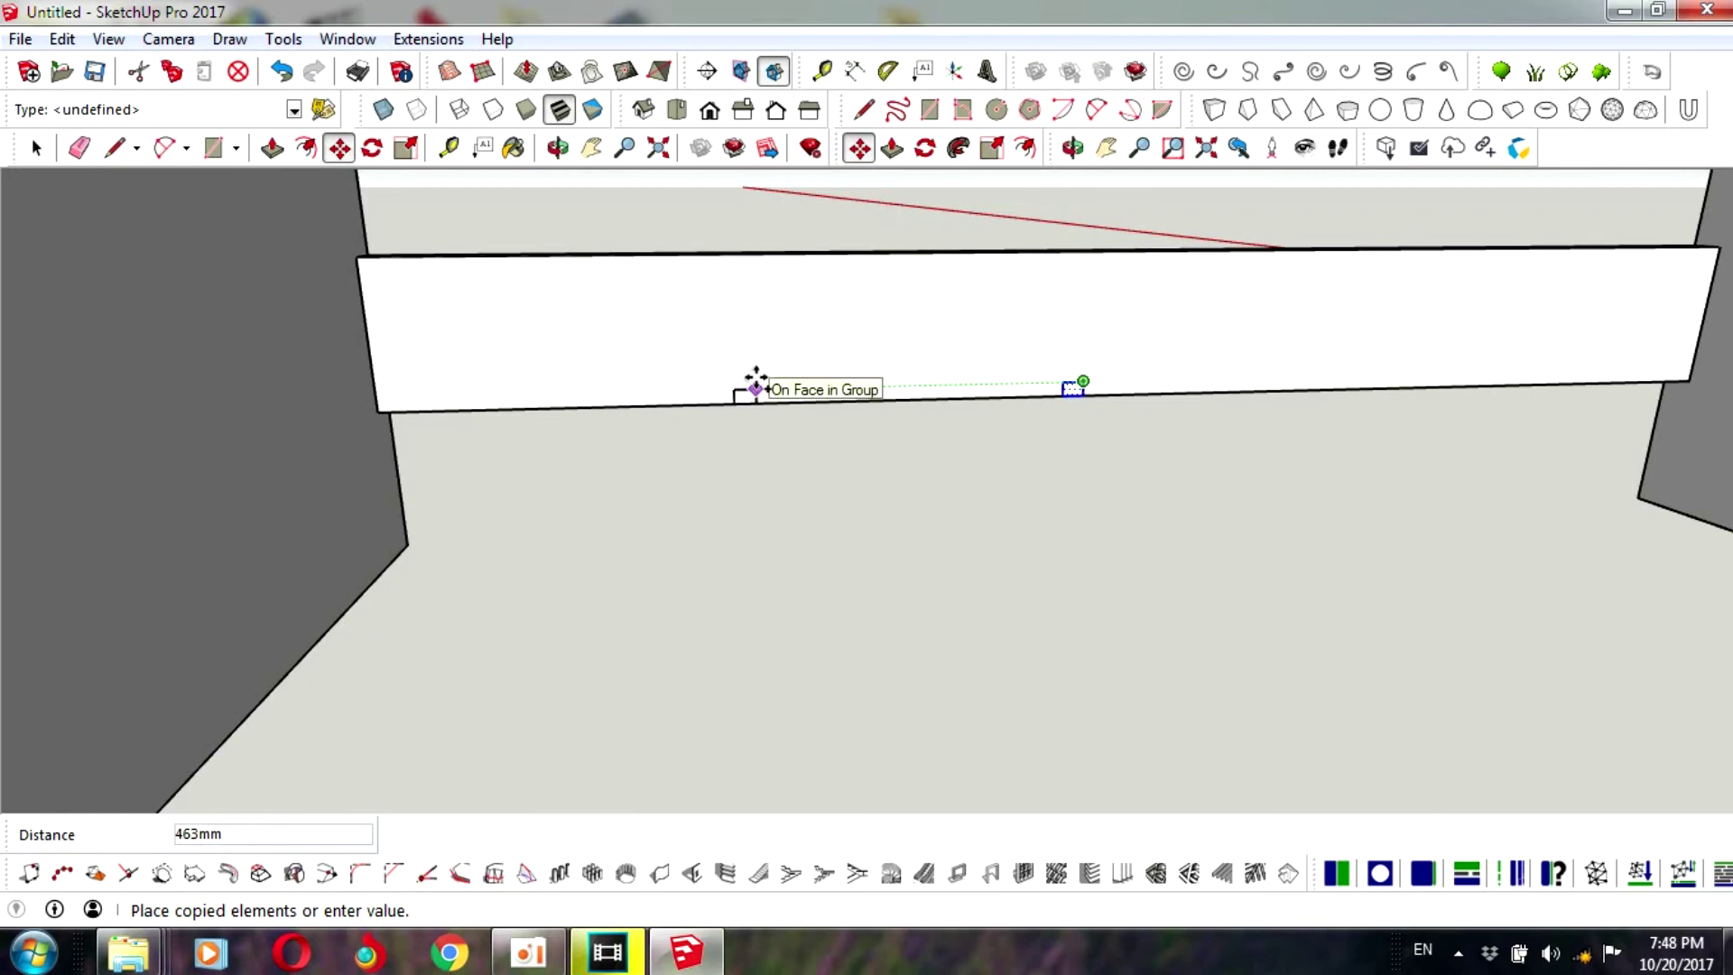
pyautogui.write('500')
# - Place a rectangle copy 500 mm along the rail, then another 1000 mm from it
pyautogui.press('Return')
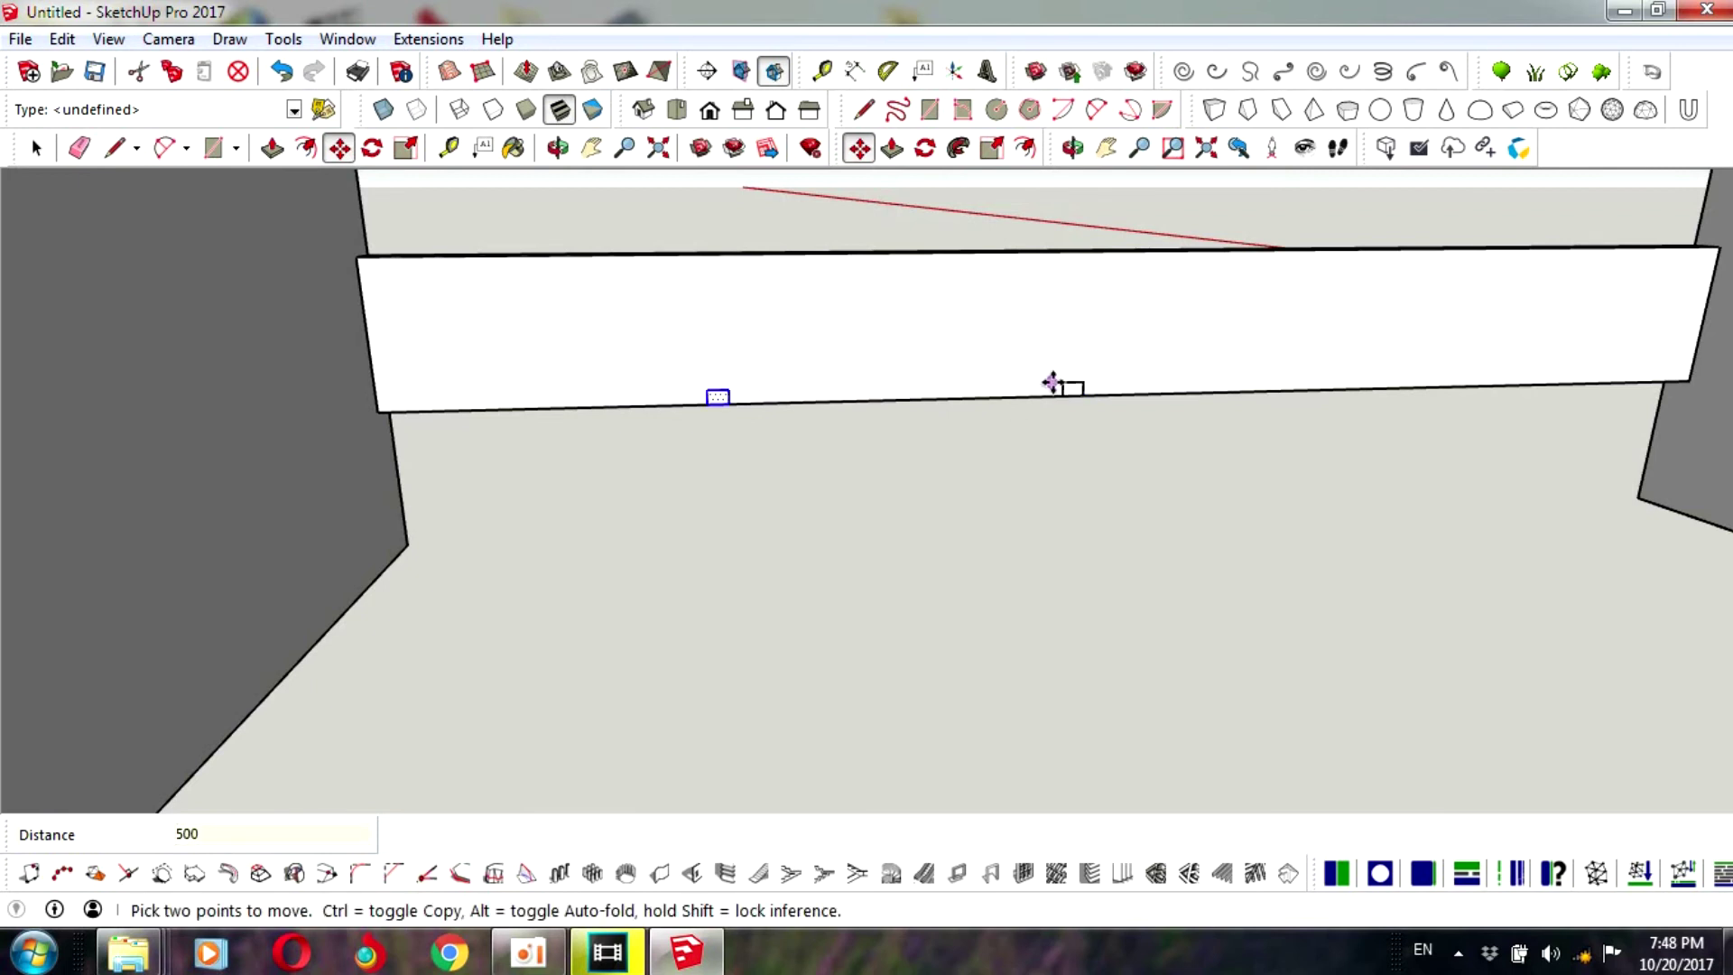
pyautogui.click(729, 394)
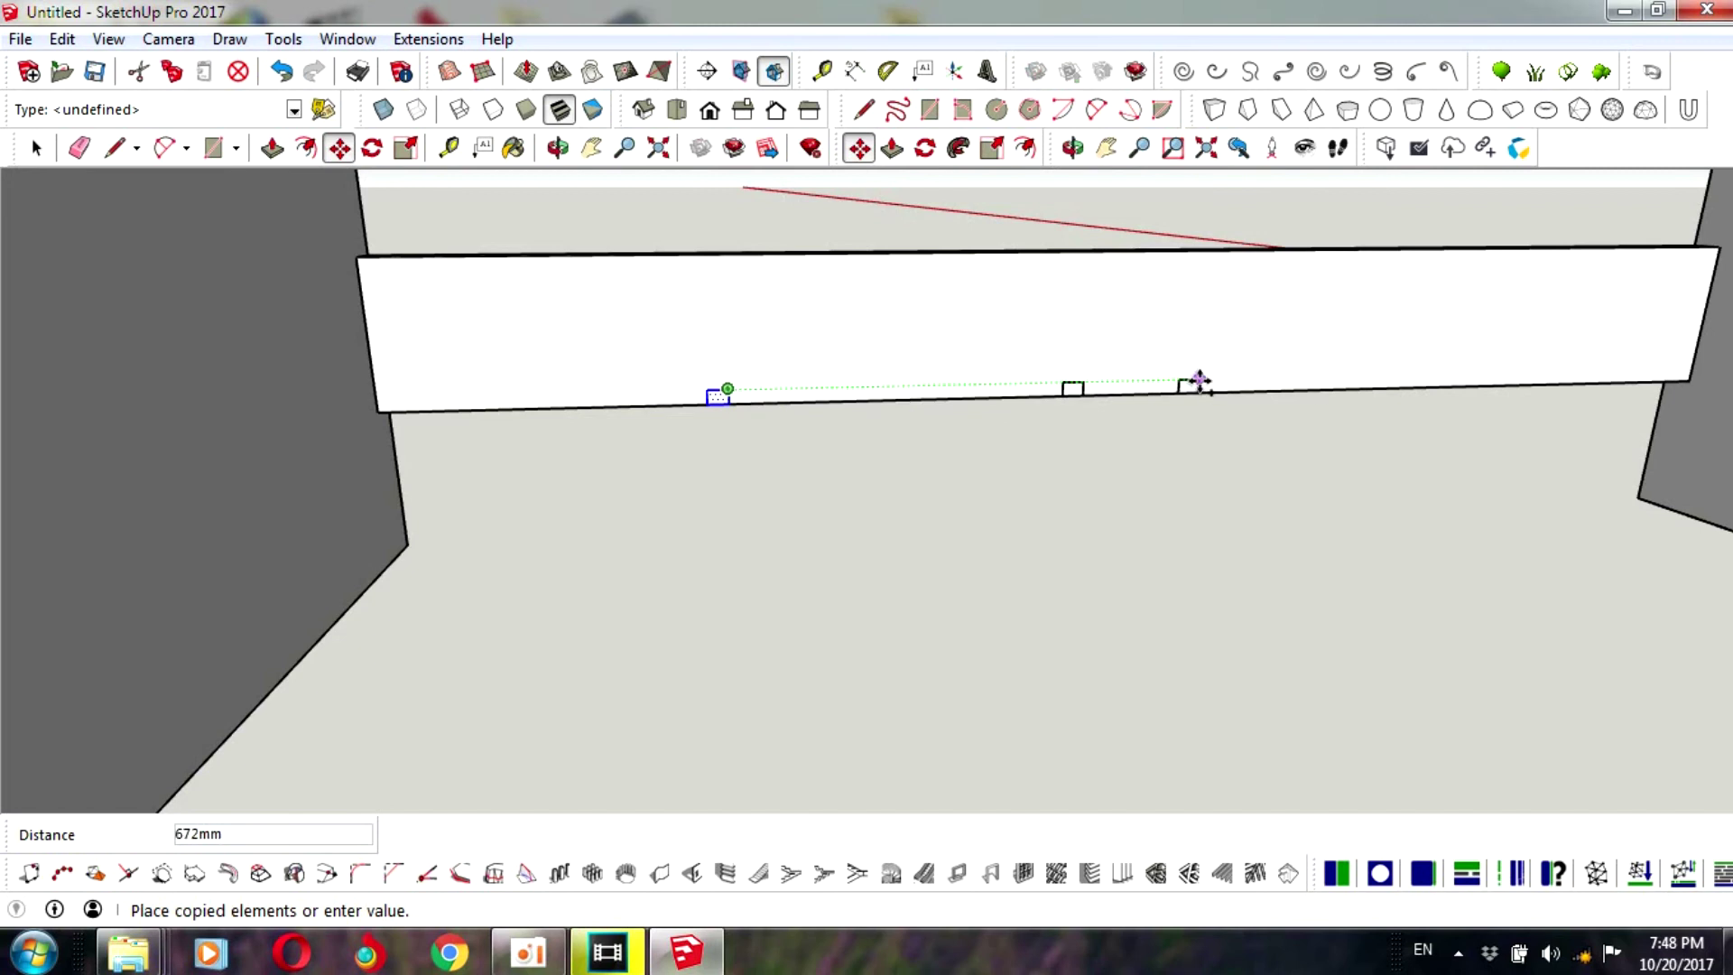
pyautogui.write('1000')
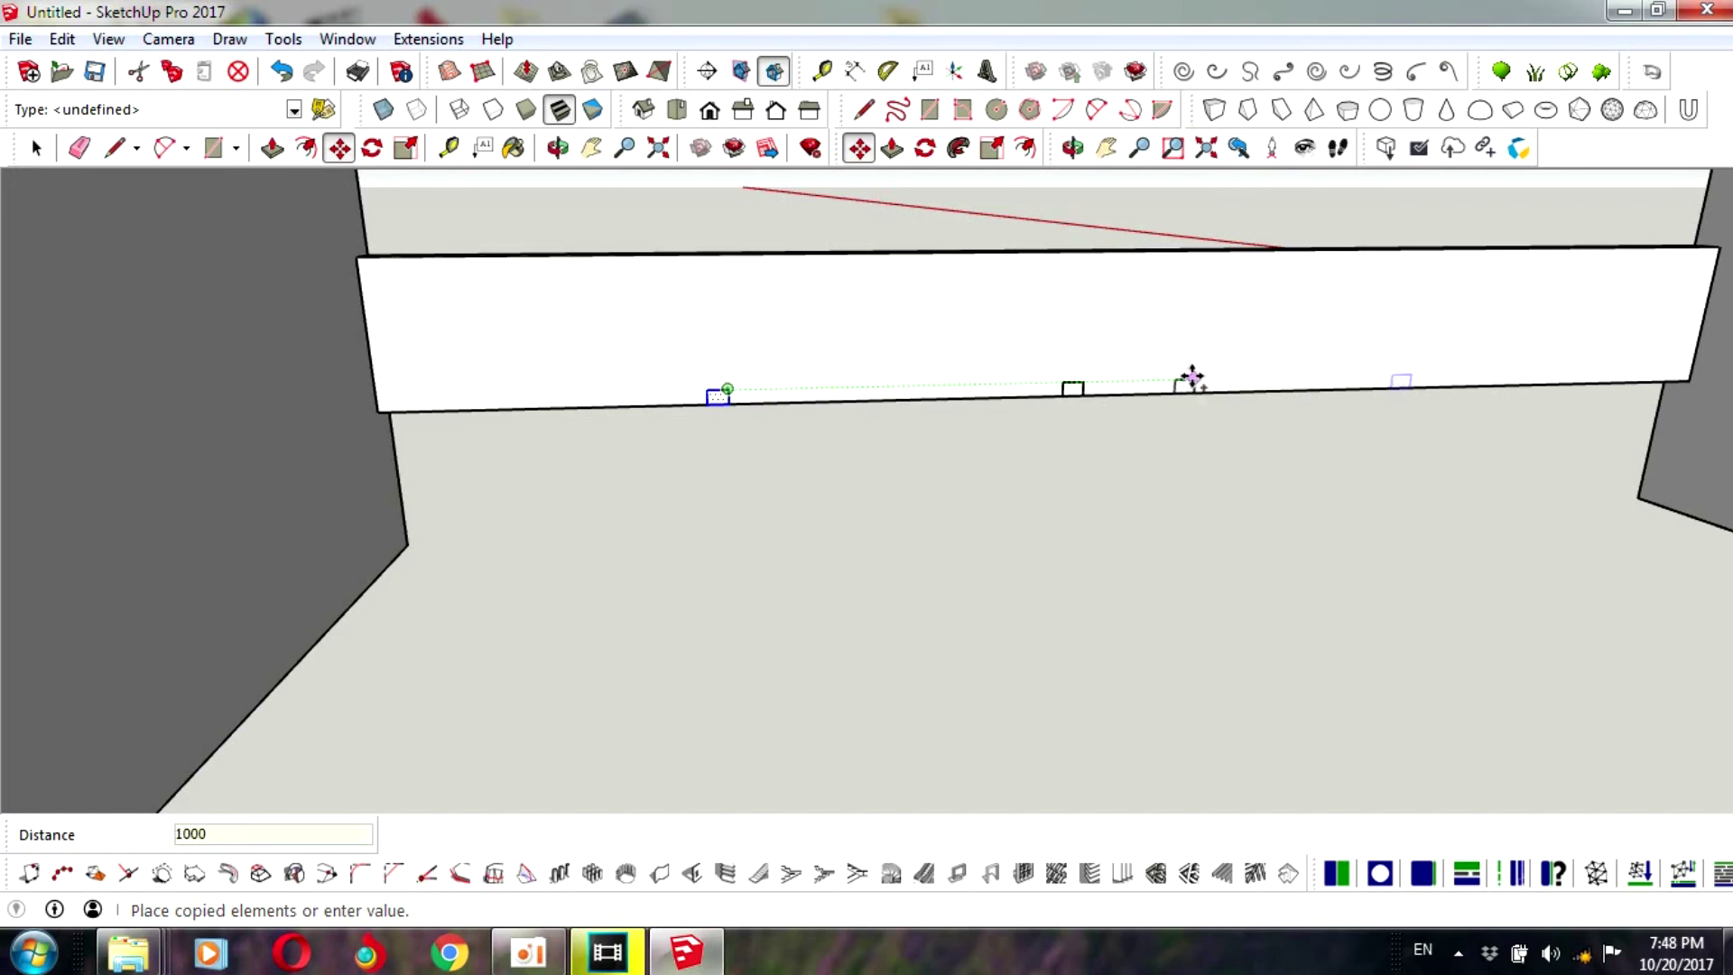
pyautogui.press('Return')
pyautogui.scroll(-3, 1249, 401)
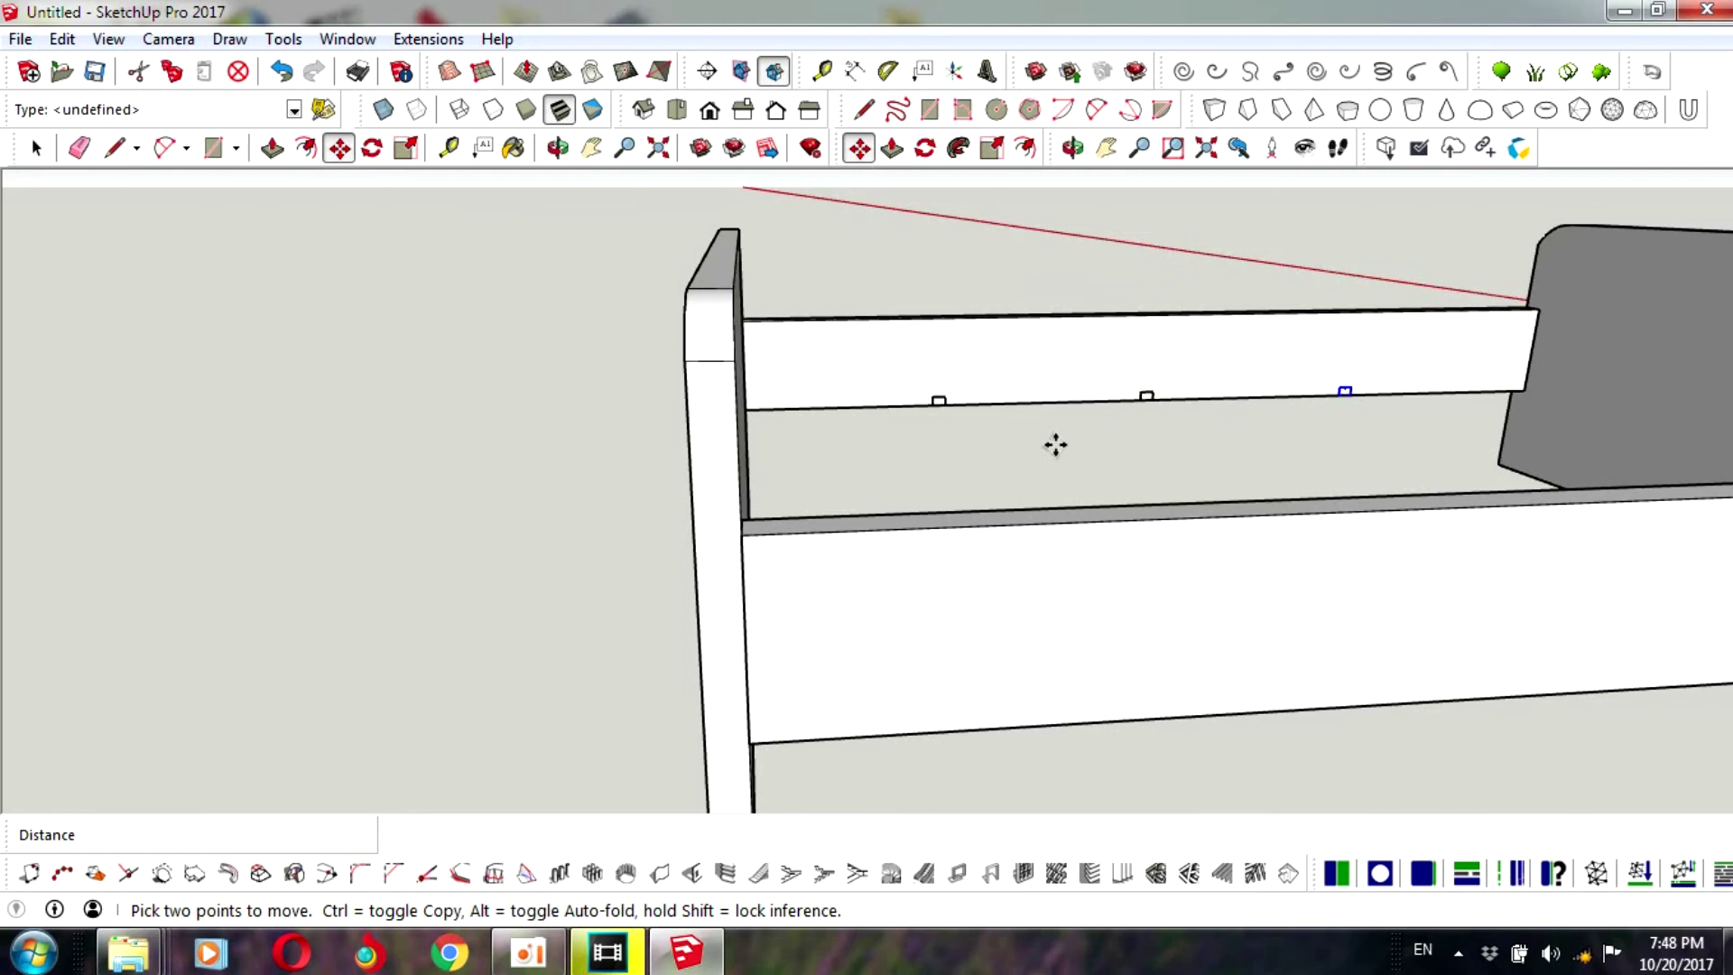
pyautogui.click(34, 145)
pyautogui.scroll(3, 990, 406)
pyautogui.scroll(-4, 987, 391)
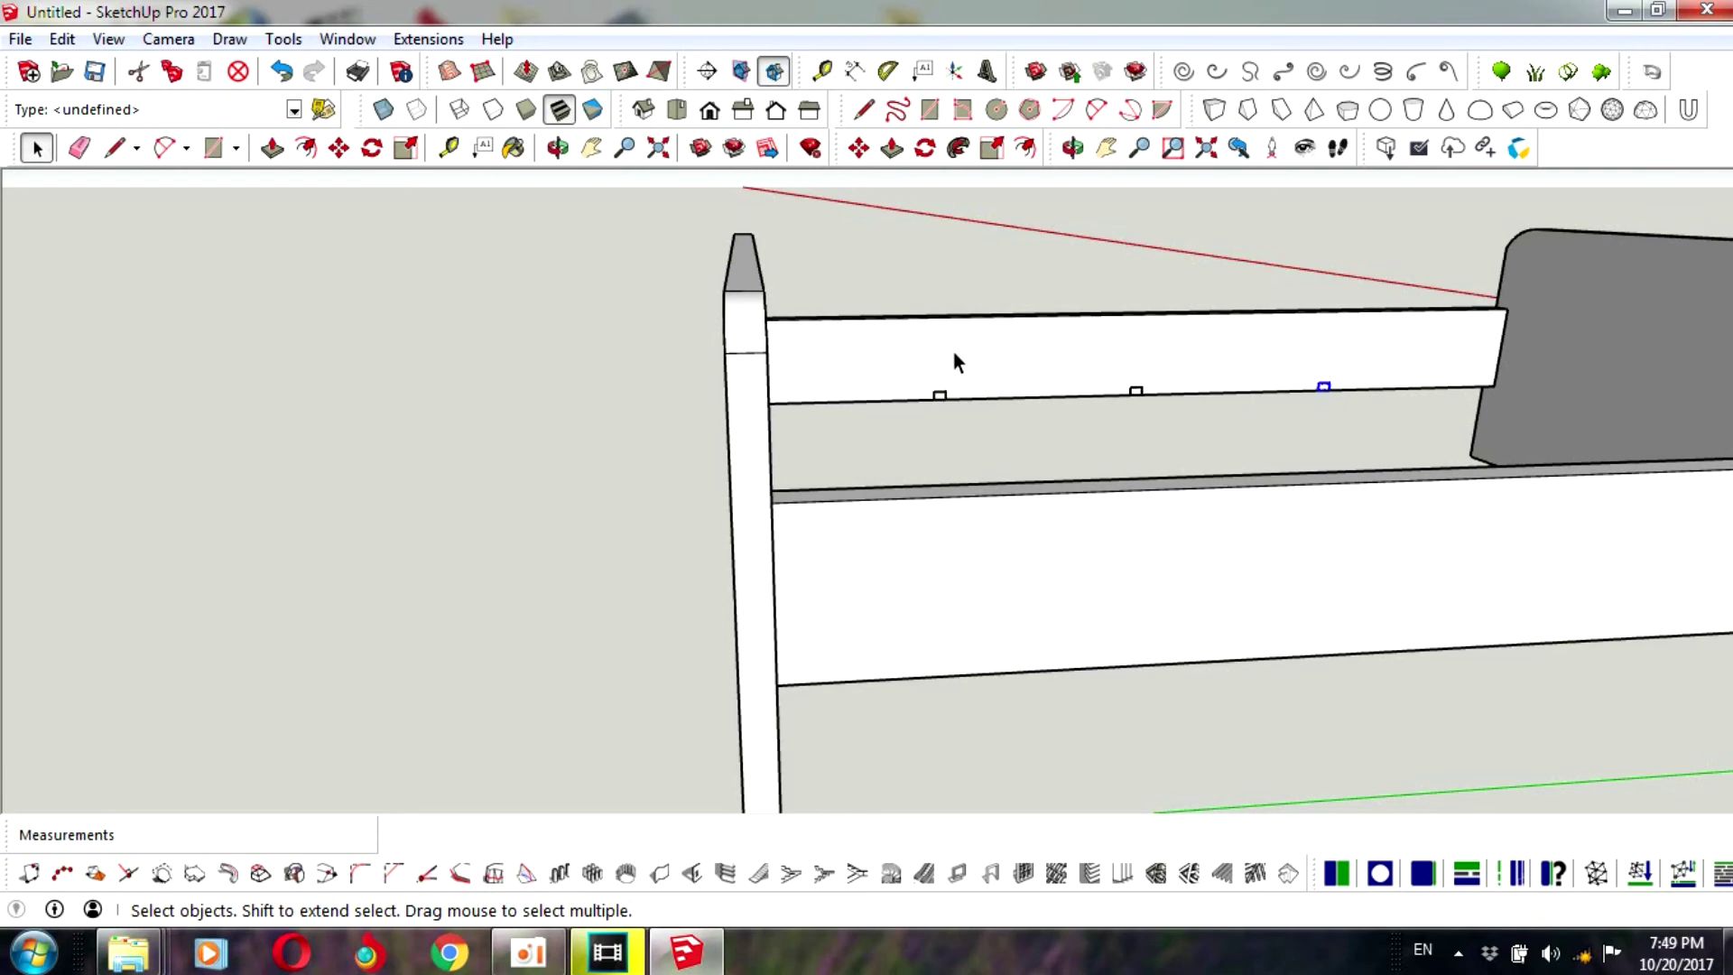
pyautogui.scroll(-5, 234, 339)
pyautogui.scroll(3, 632, 316)
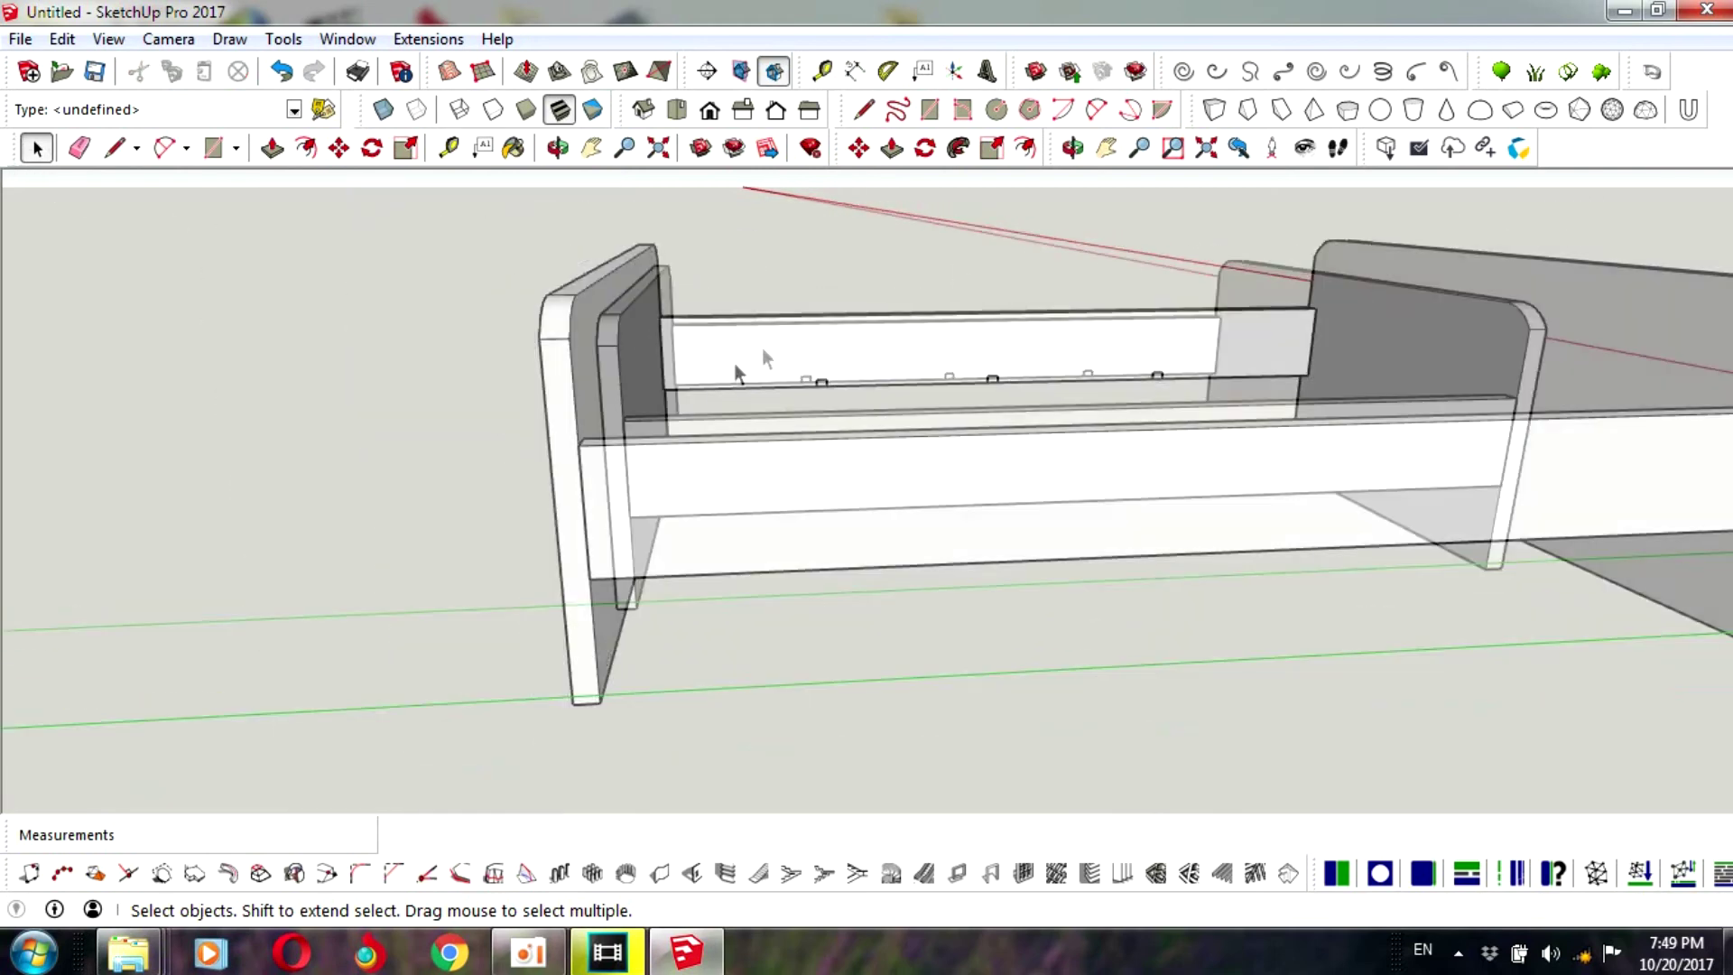
pyautogui.scroll(-4, 973, 262)
pyautogui.press('o')
pyautogui.moveTo(1049, 220)
pyautogui.mouseDown()
pyautogui.moveTo(882, 426)
pyautogui.moveTo(243, 464)
pyautogui.moveTo(1044, 542)
pyautogui.mouseUp()
pyautogui.scroll(3, 941, 380)
pyautogui.scroll(-1, 930, 352)
pyautogui.scroll(3, 902, 349)
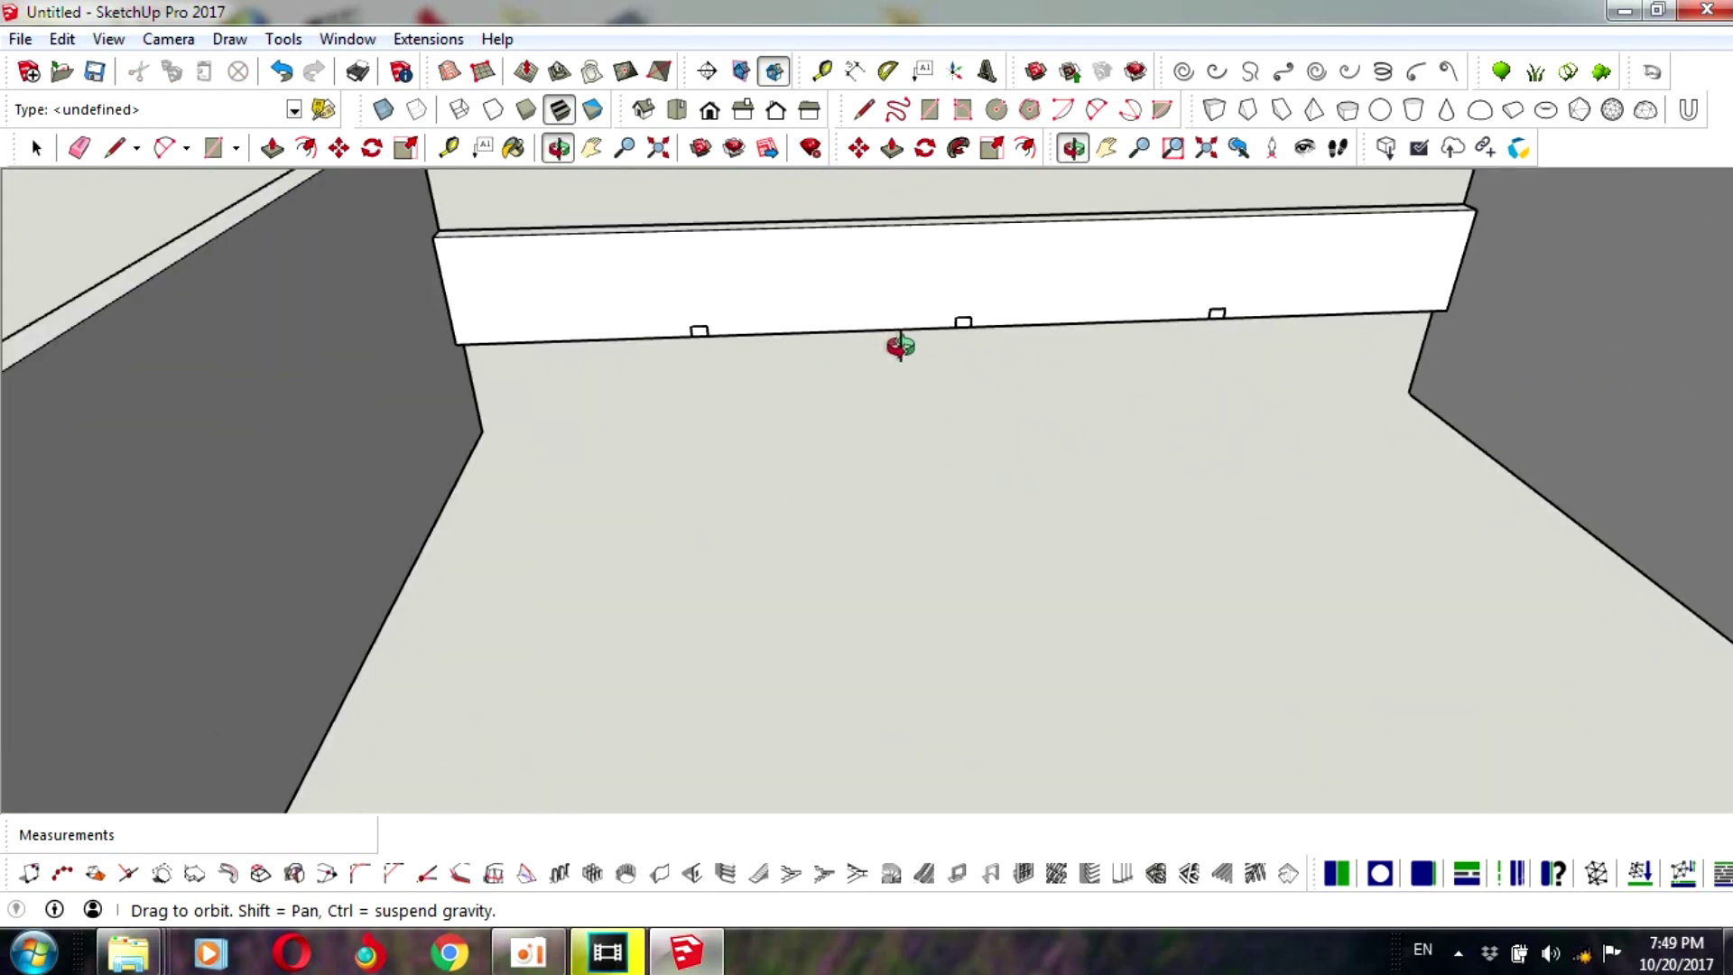
pyautogui.scroll(2, 735, 375)
pyautogui.scroll(2, 710, 317)
pyautogui.scroll(2, 710, 318)
pyautogui.click(36, 147)
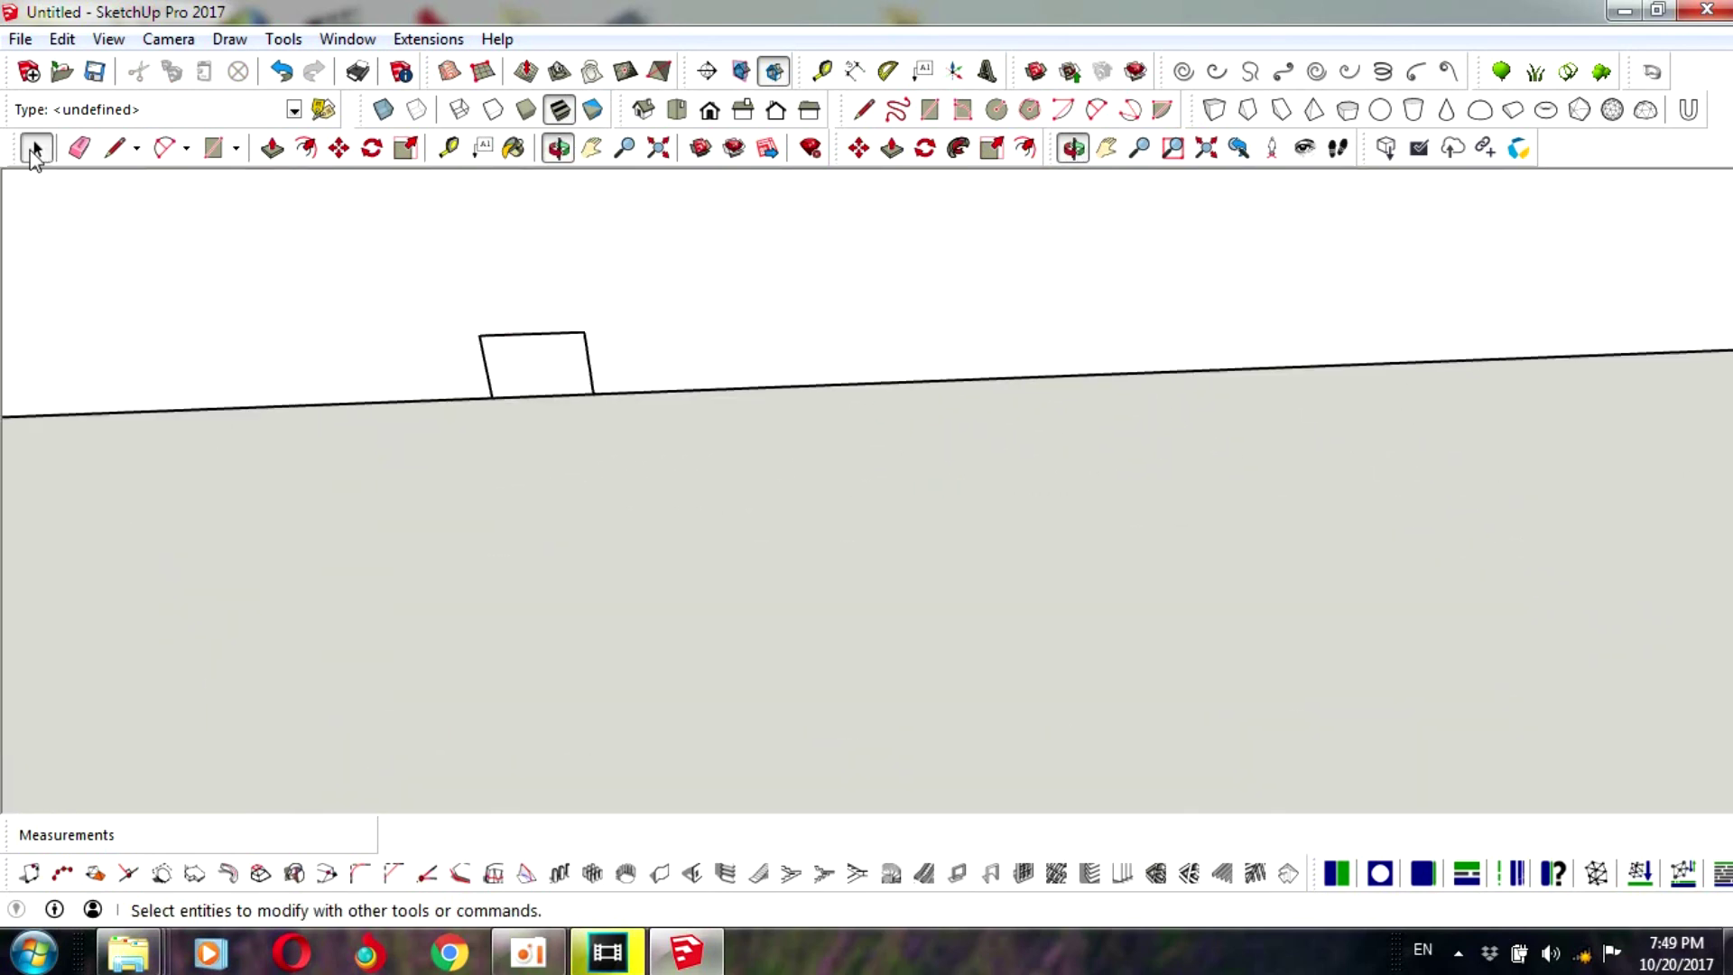
pyautogui.click(529, 367)
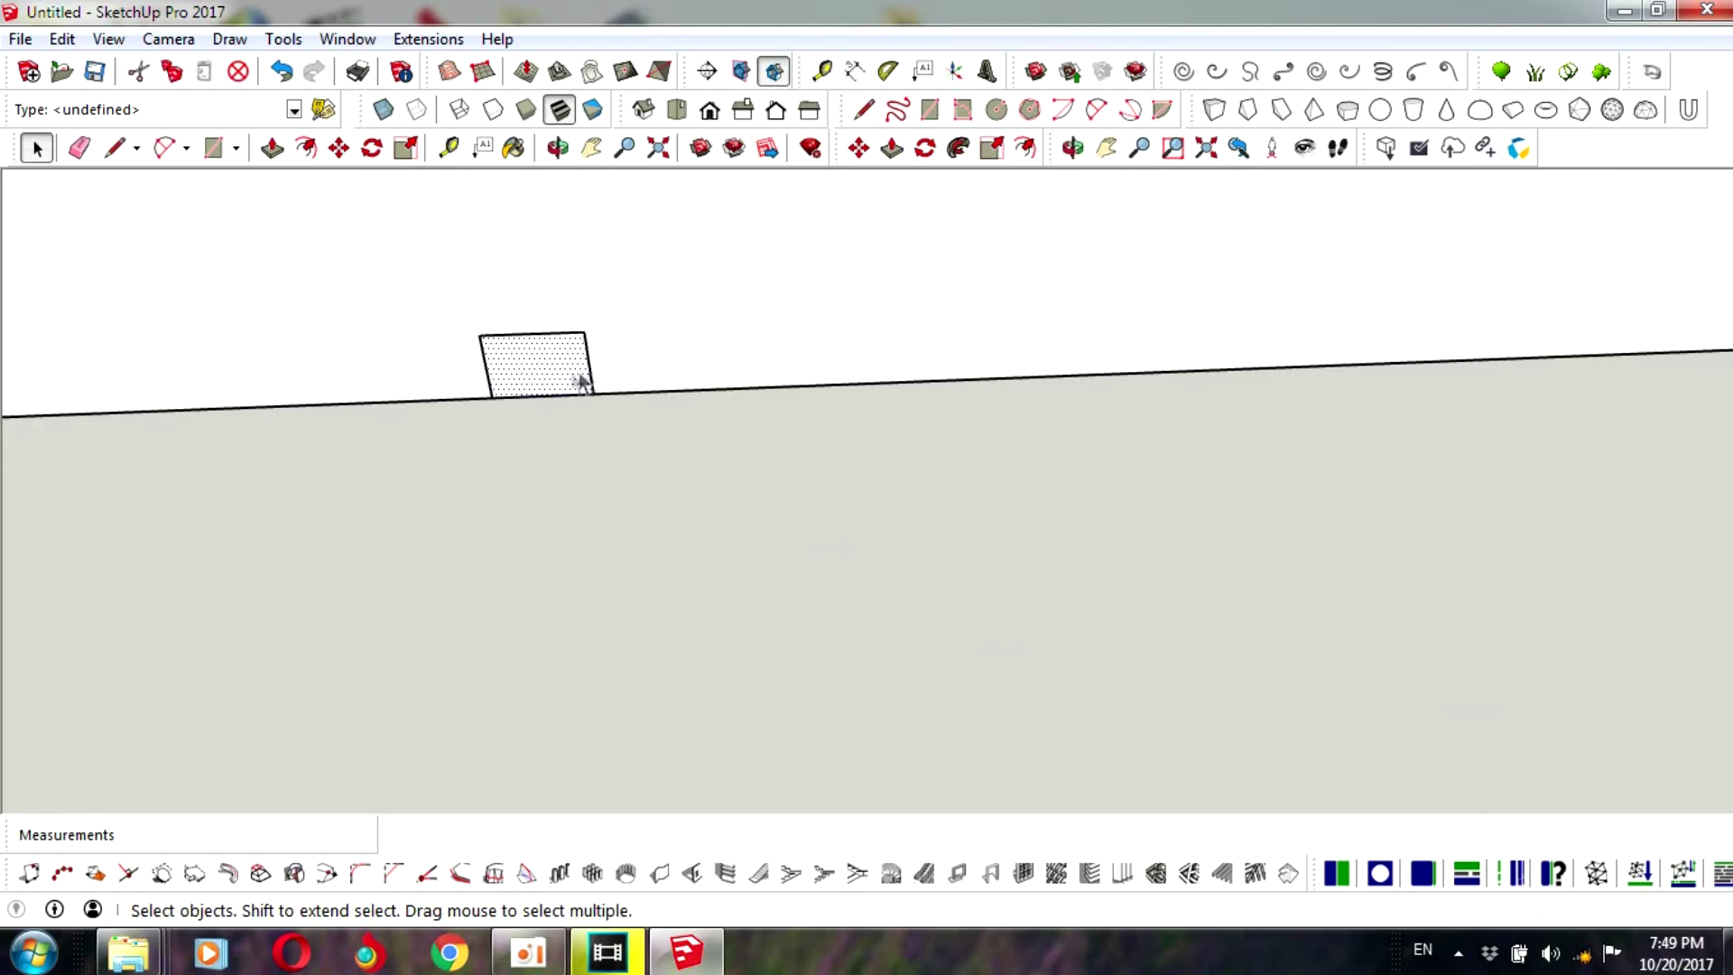
pyautogui.scroll(1, 570, 373)
pyautogui.scroll(-4, 586, 359)
pyautogui.scroll(-2, 623, 366)
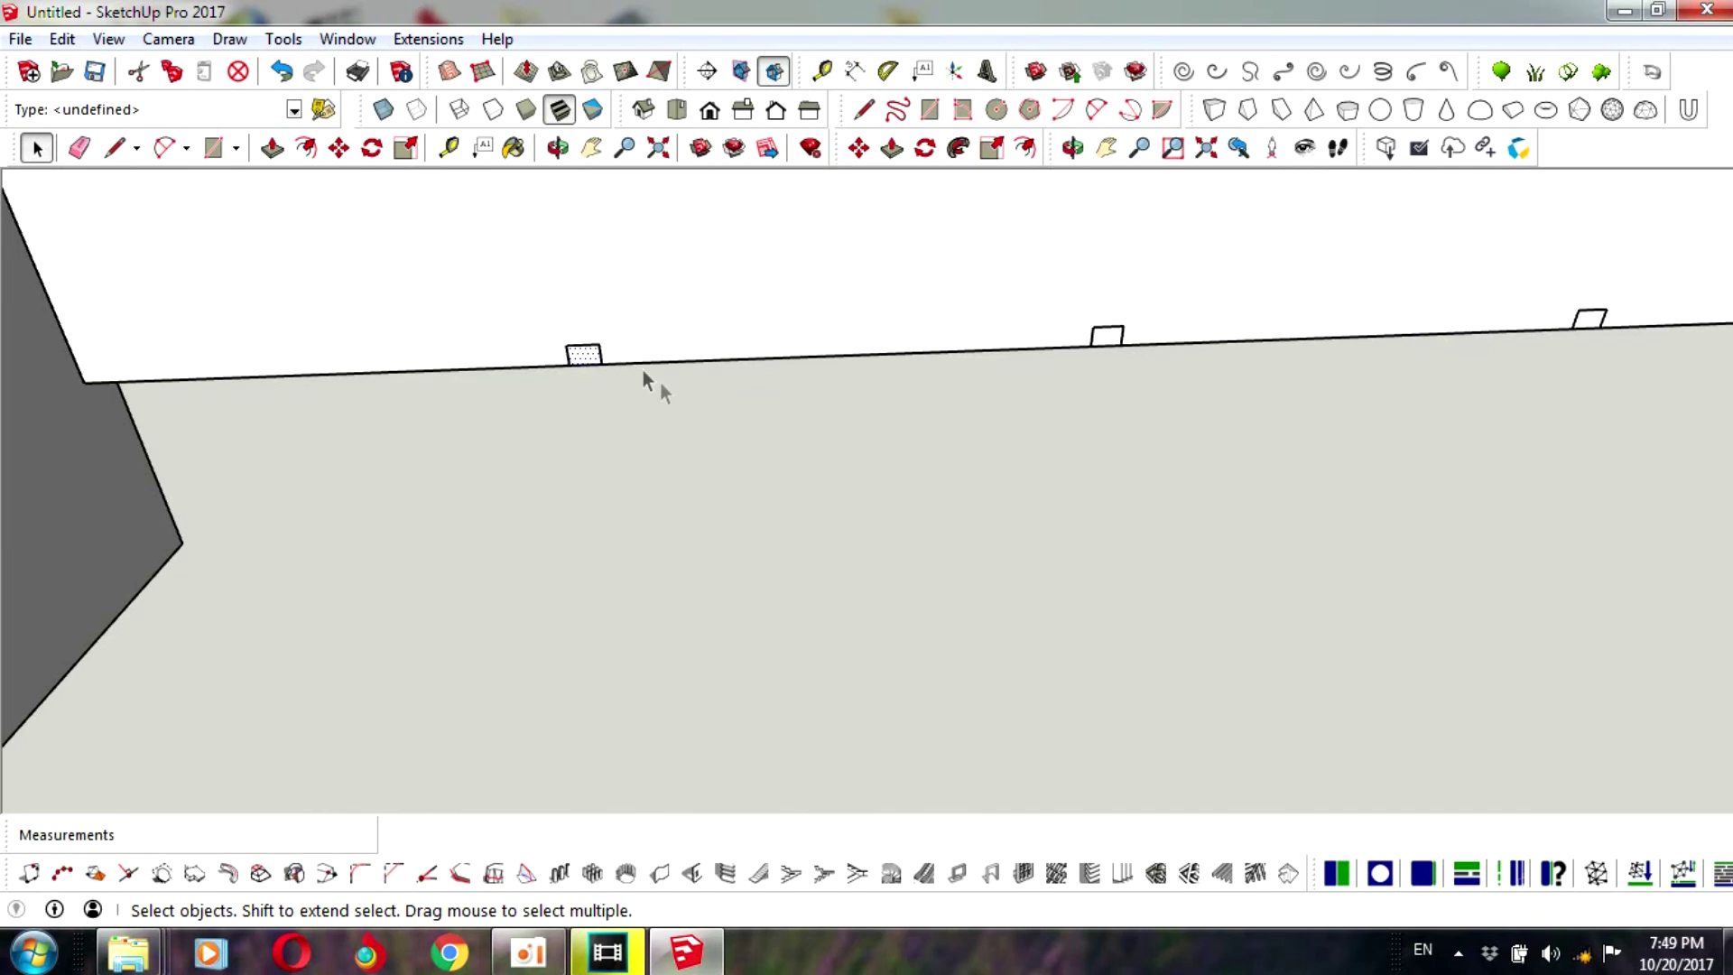
pyautogui.scroll(1, 637, 404)
pyautogui.click(668, 298)
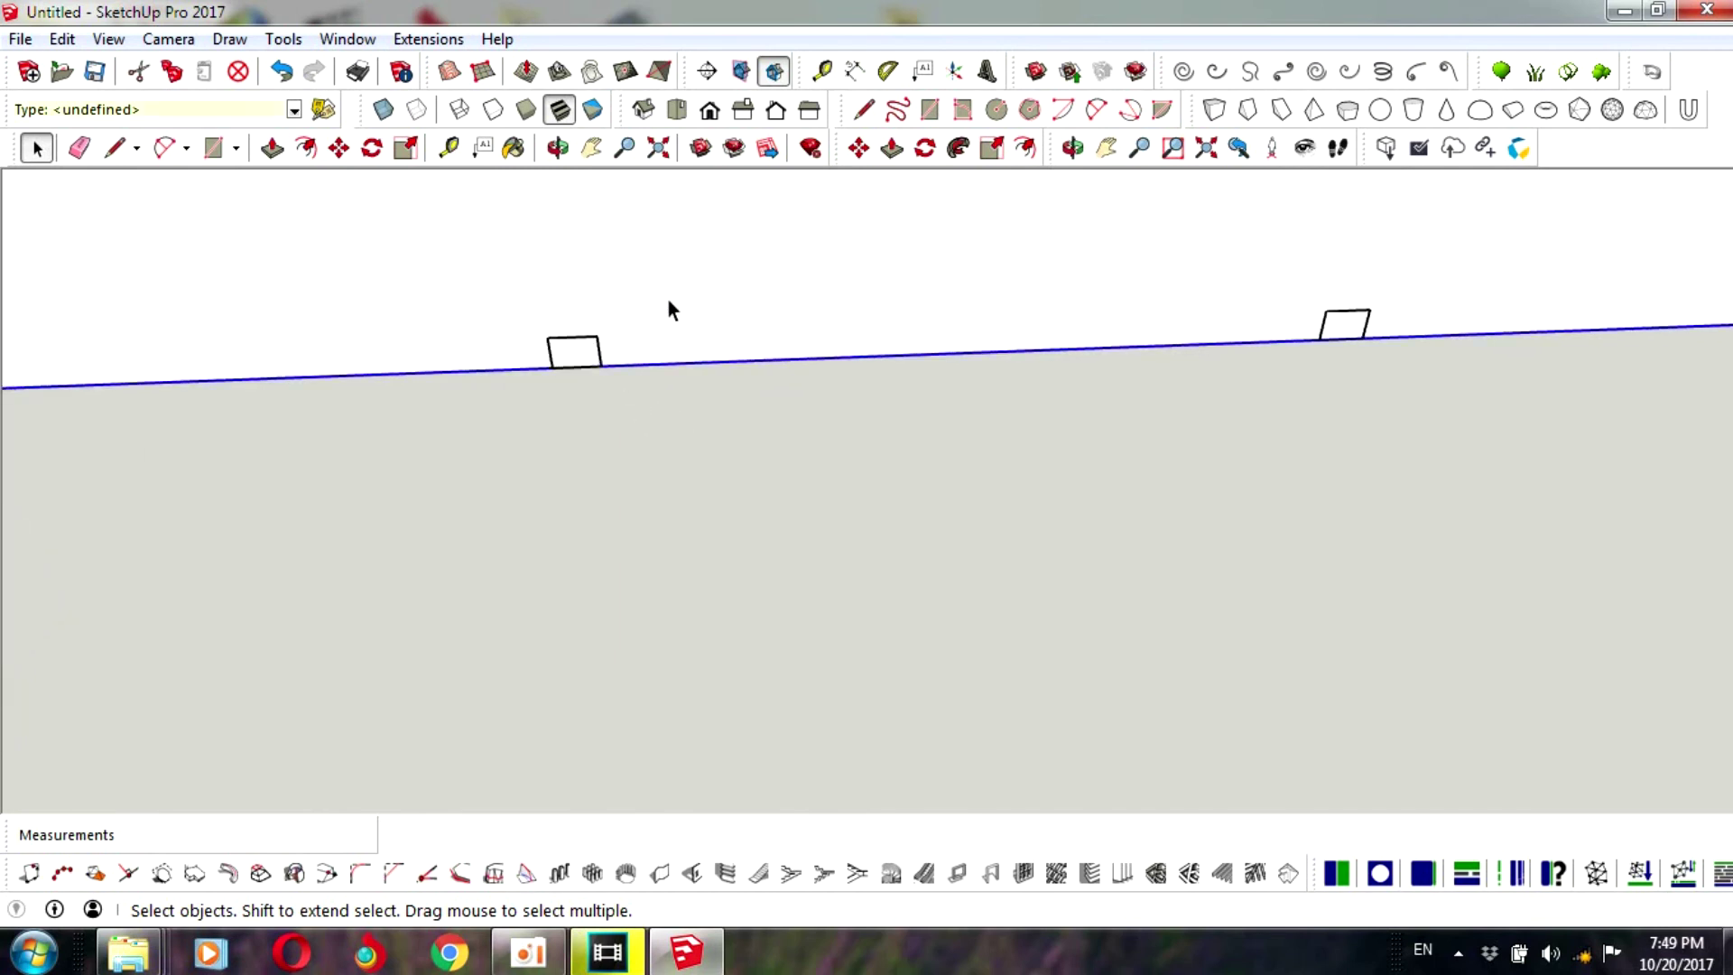
pyautogui.scroll(-3, 677, 318)
pyautogui.scroll(-3, 682, 325)
pyautogui.click(727, 419)
pyautogui.scroll(3, 650, 316)
pyautogui.scroll(2, 651, 307)
pyautogui.scroll(2, 655, 313)
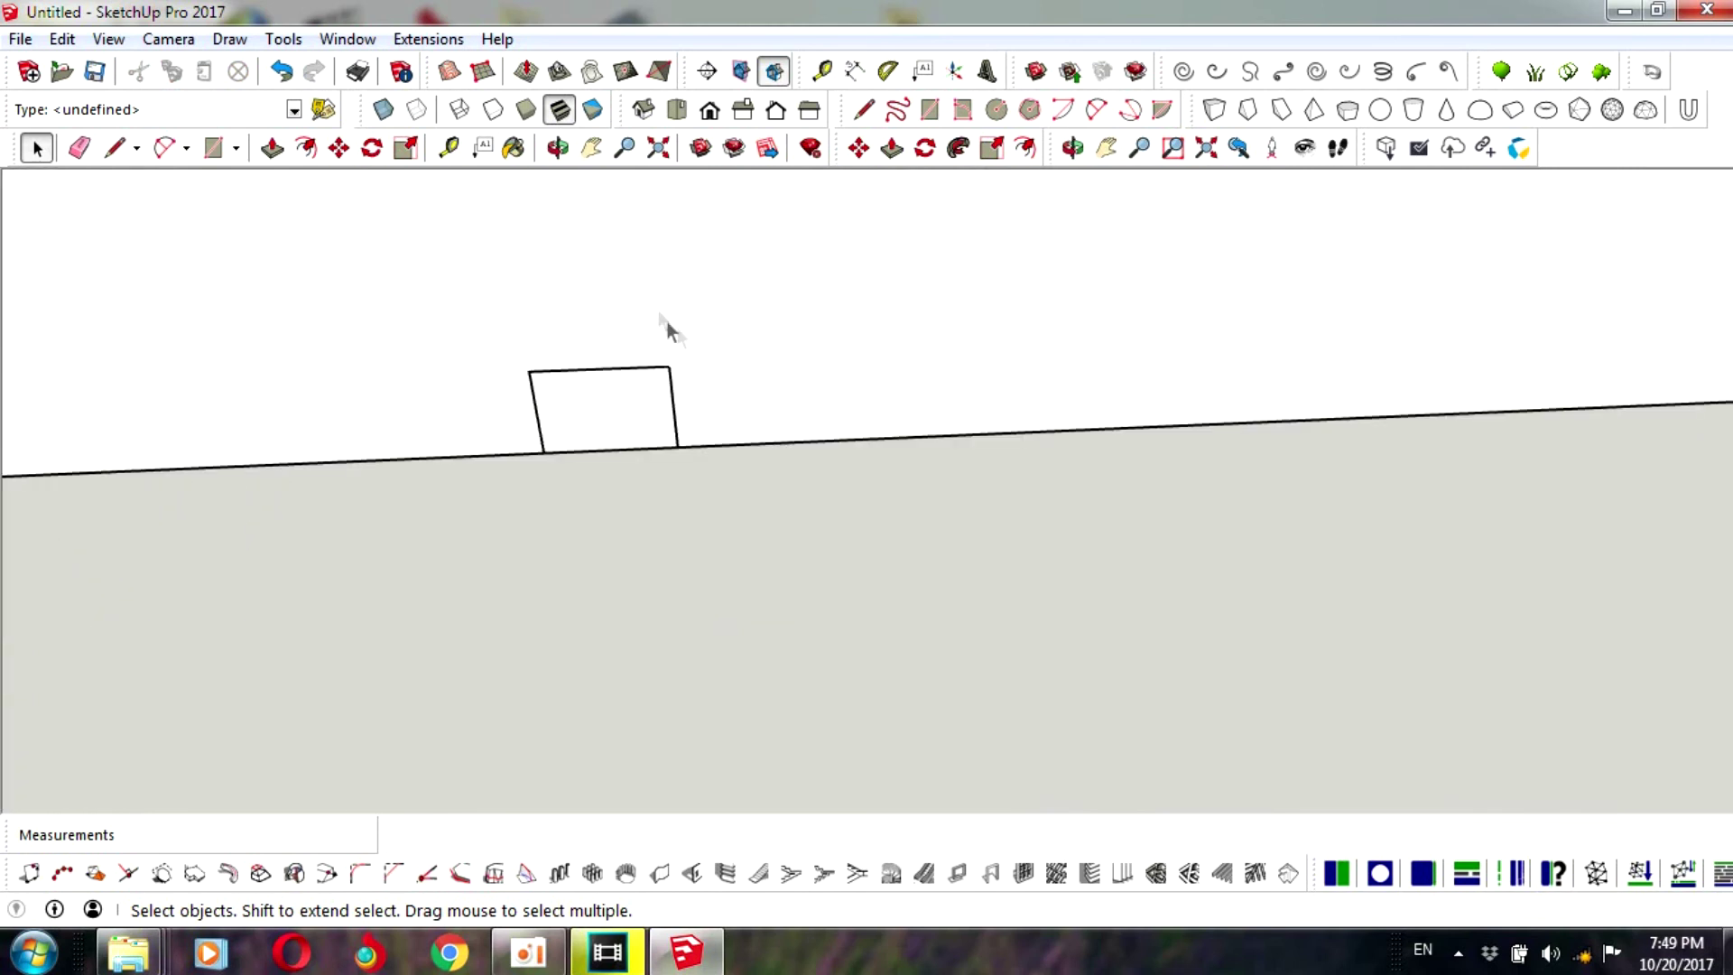
pyautogui.press('l')
pyautogui.click(669, 365)
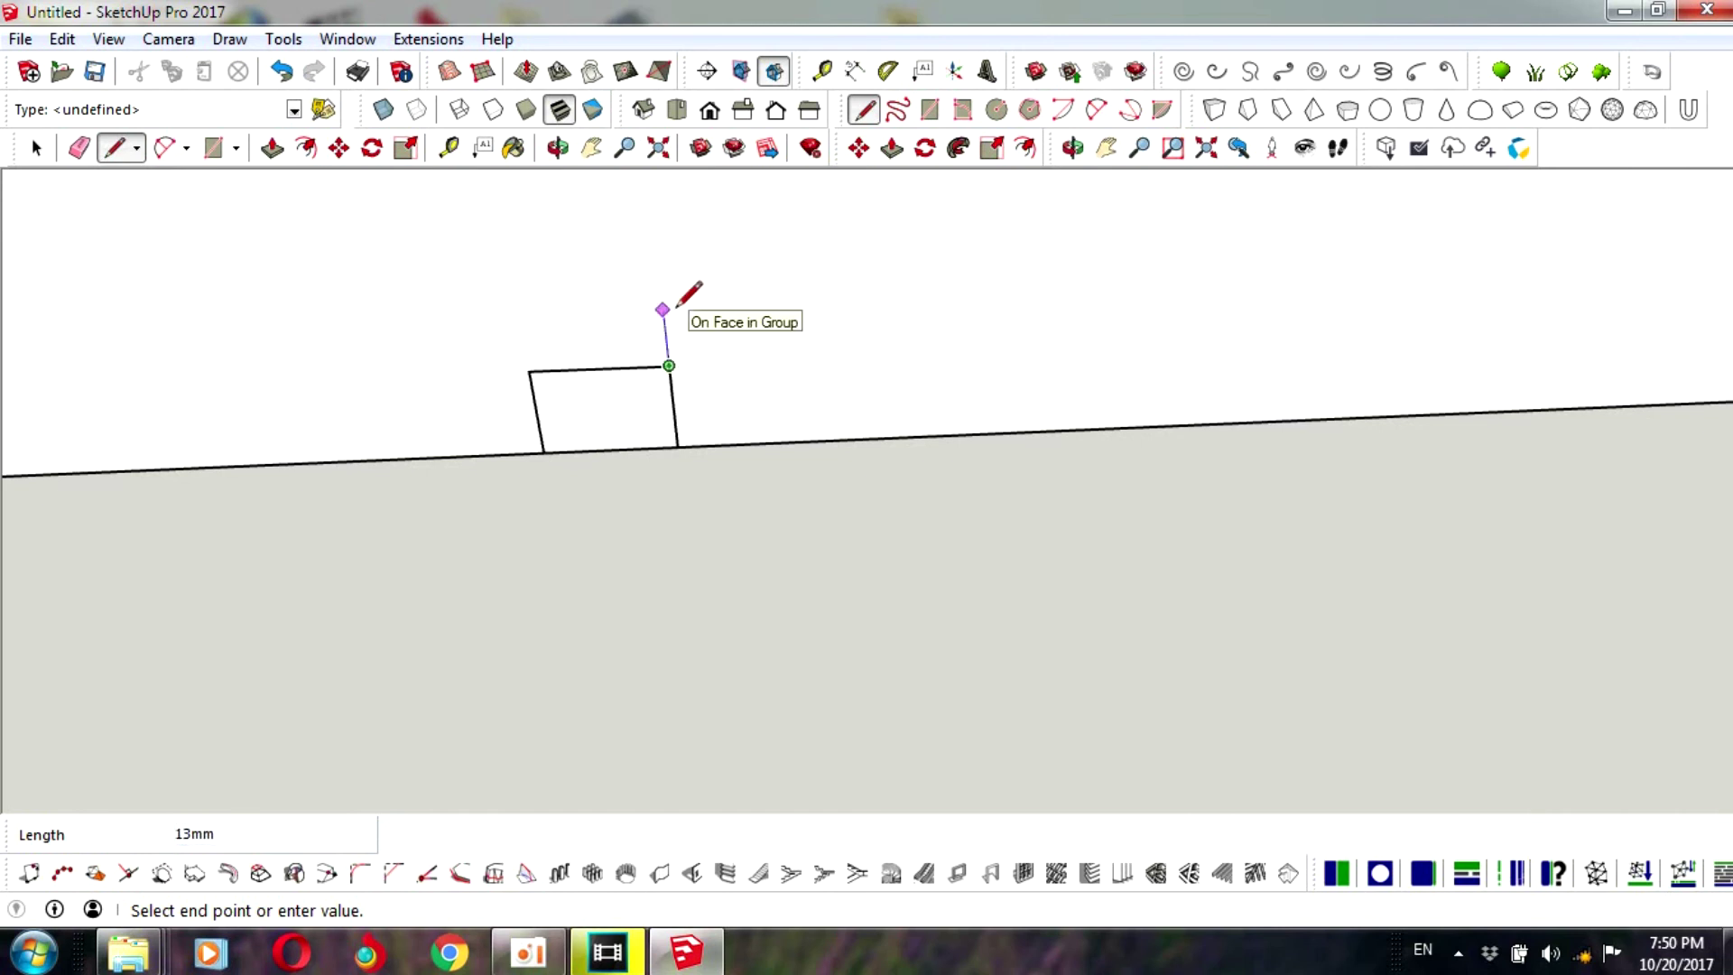
# - Outline an adjoining block beside the rectangle with a 30 mm top edge, closed on the rail
pyautogui.write('20')
pyautogui.press('Return')
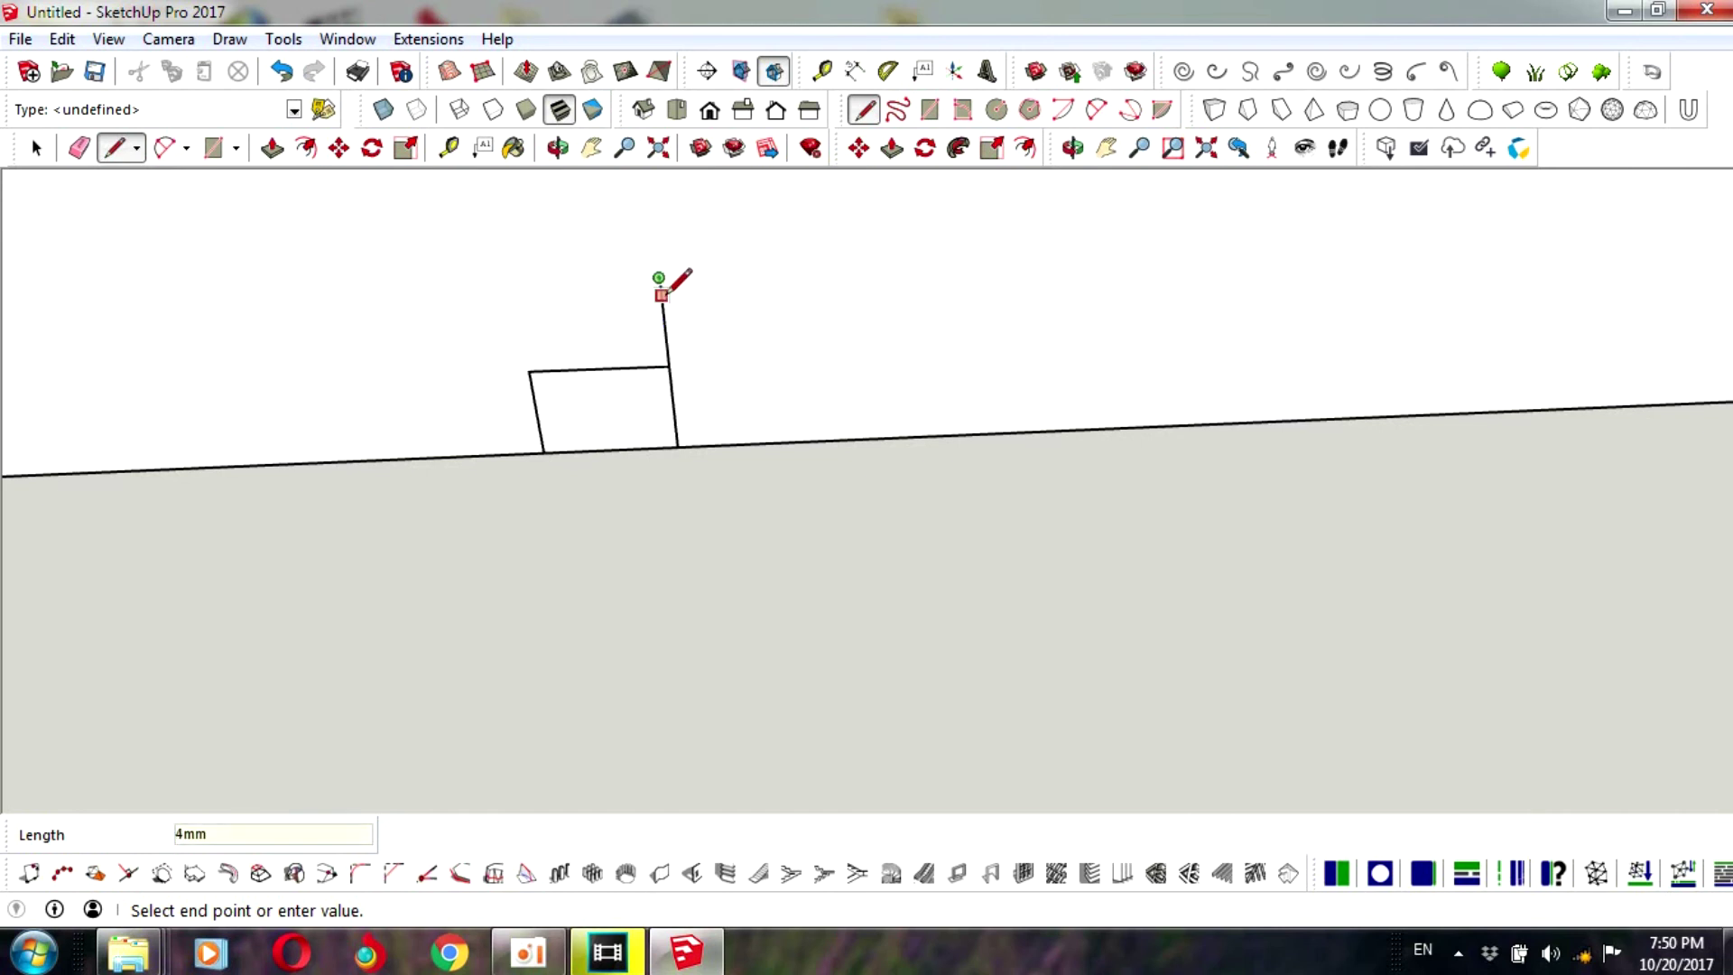
pyautogui.write('30')
pyautogui.press('Return')
pyautogui.click(807, 442)
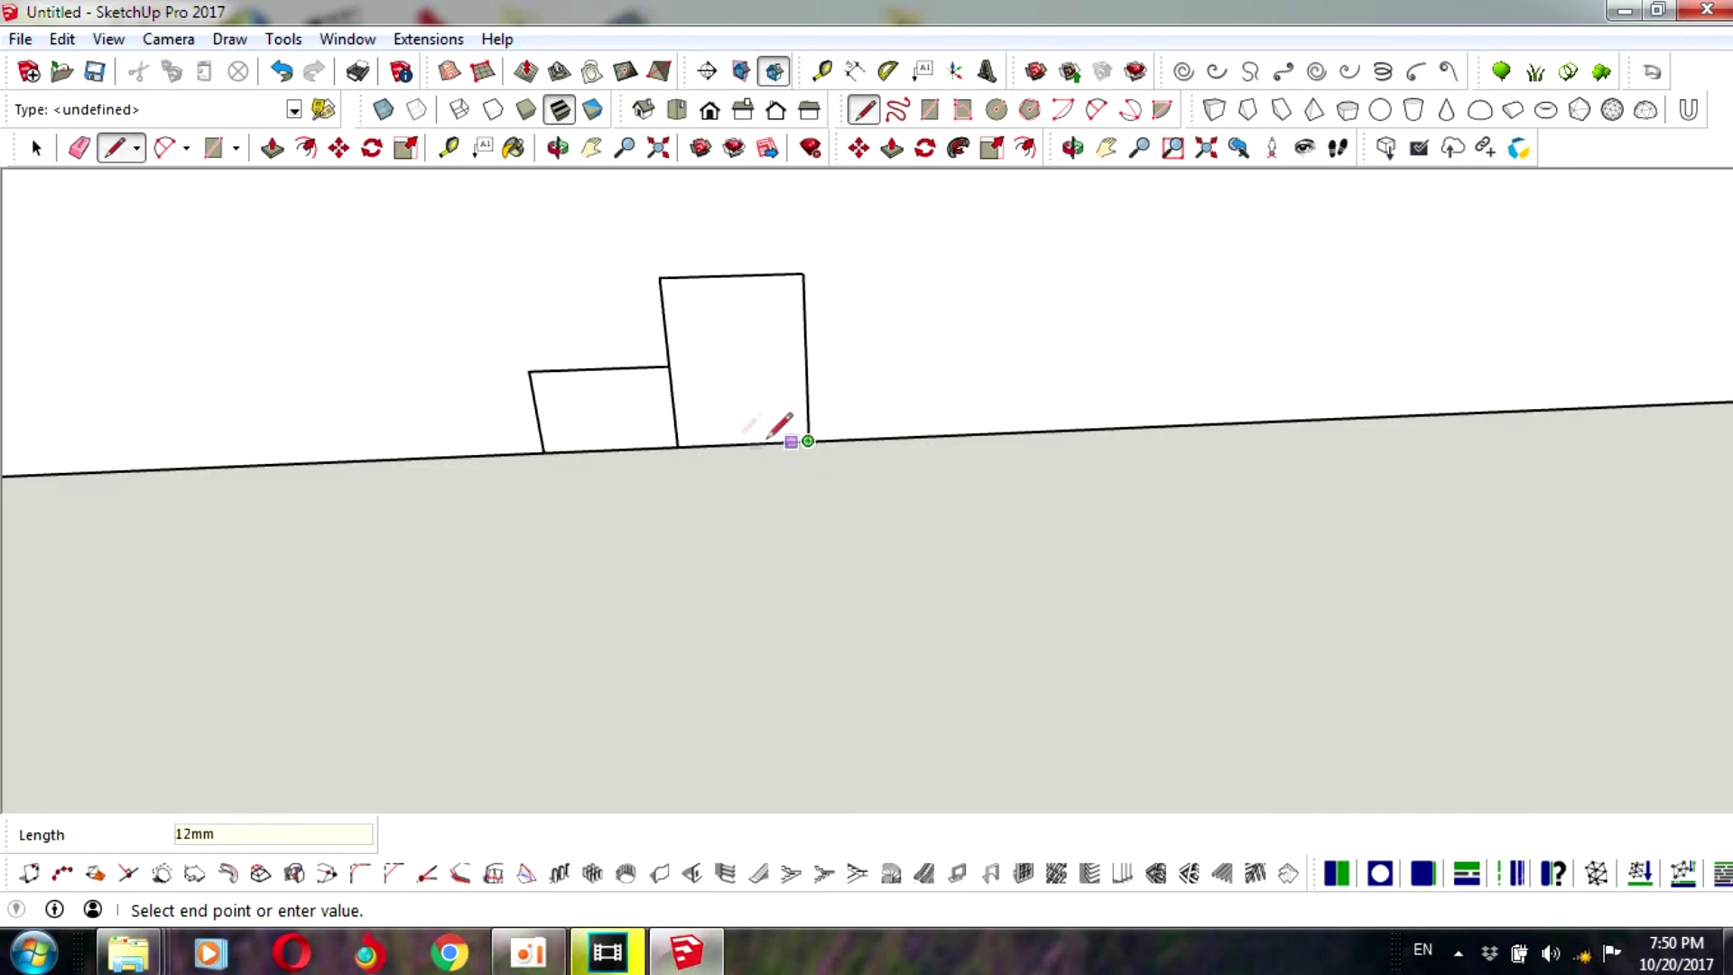
pyautogui.scroll(2, 679, 446)
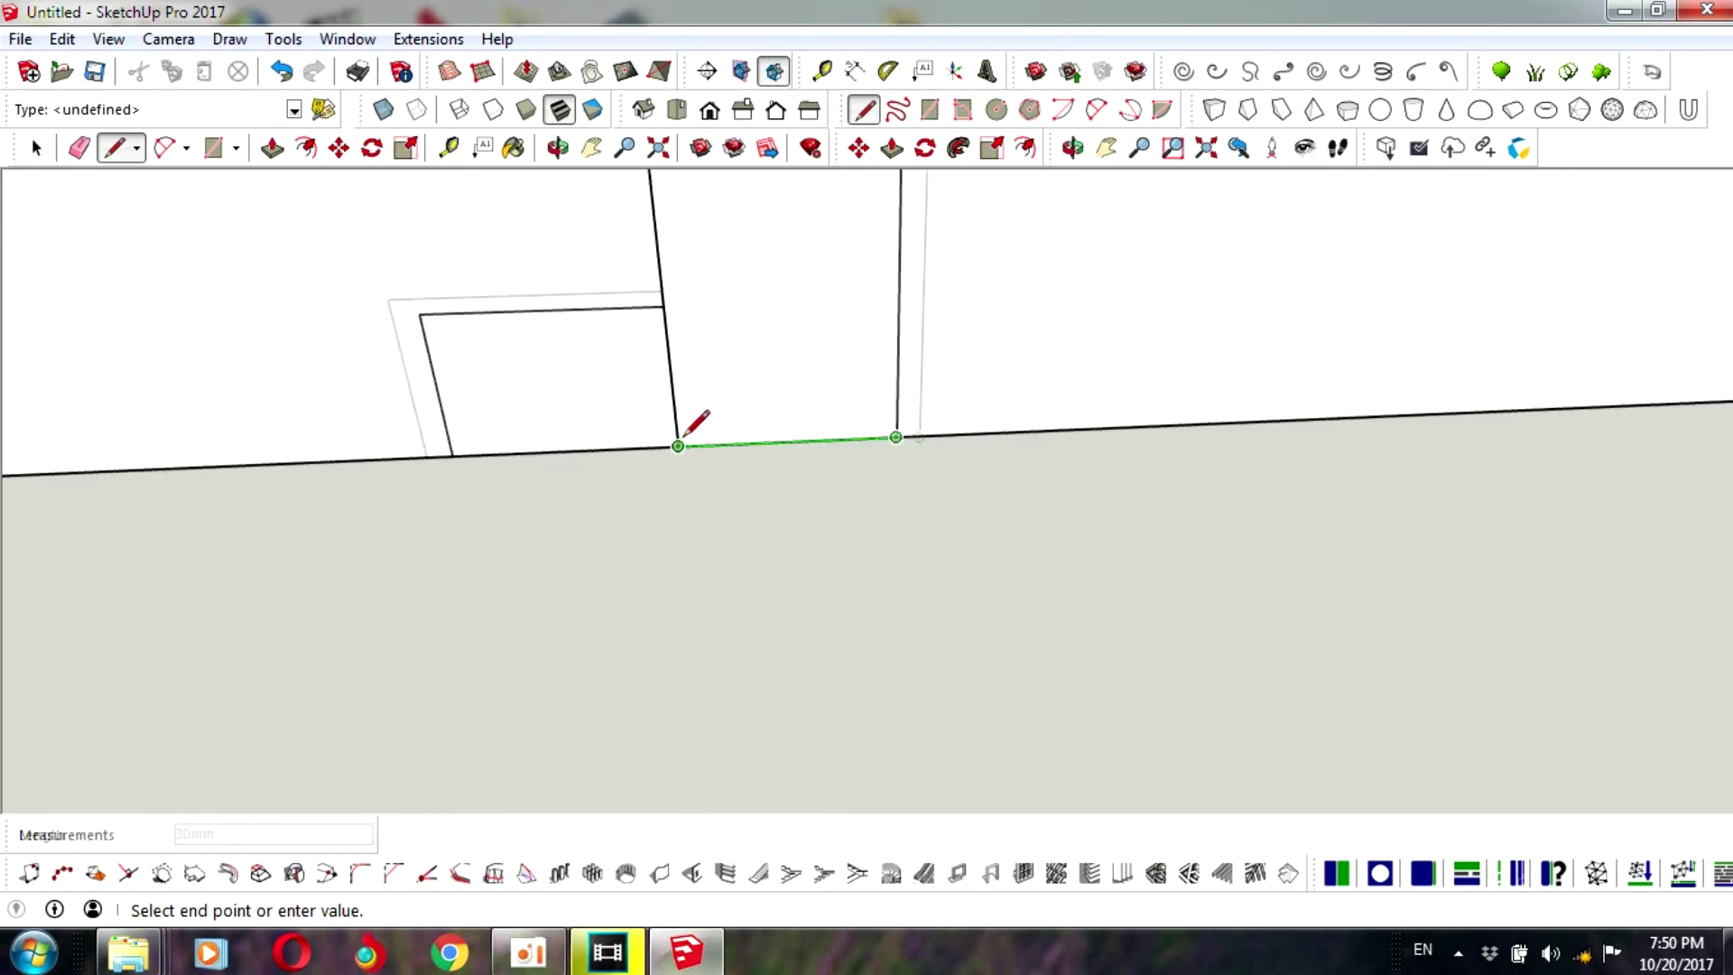
pyautogui.scroll(1, 679, 445)
pyautogui.click(679, 445)
pyautogui.scroll(-3, 663, 359)
pyautogui.scroll(-1, 663, 359)
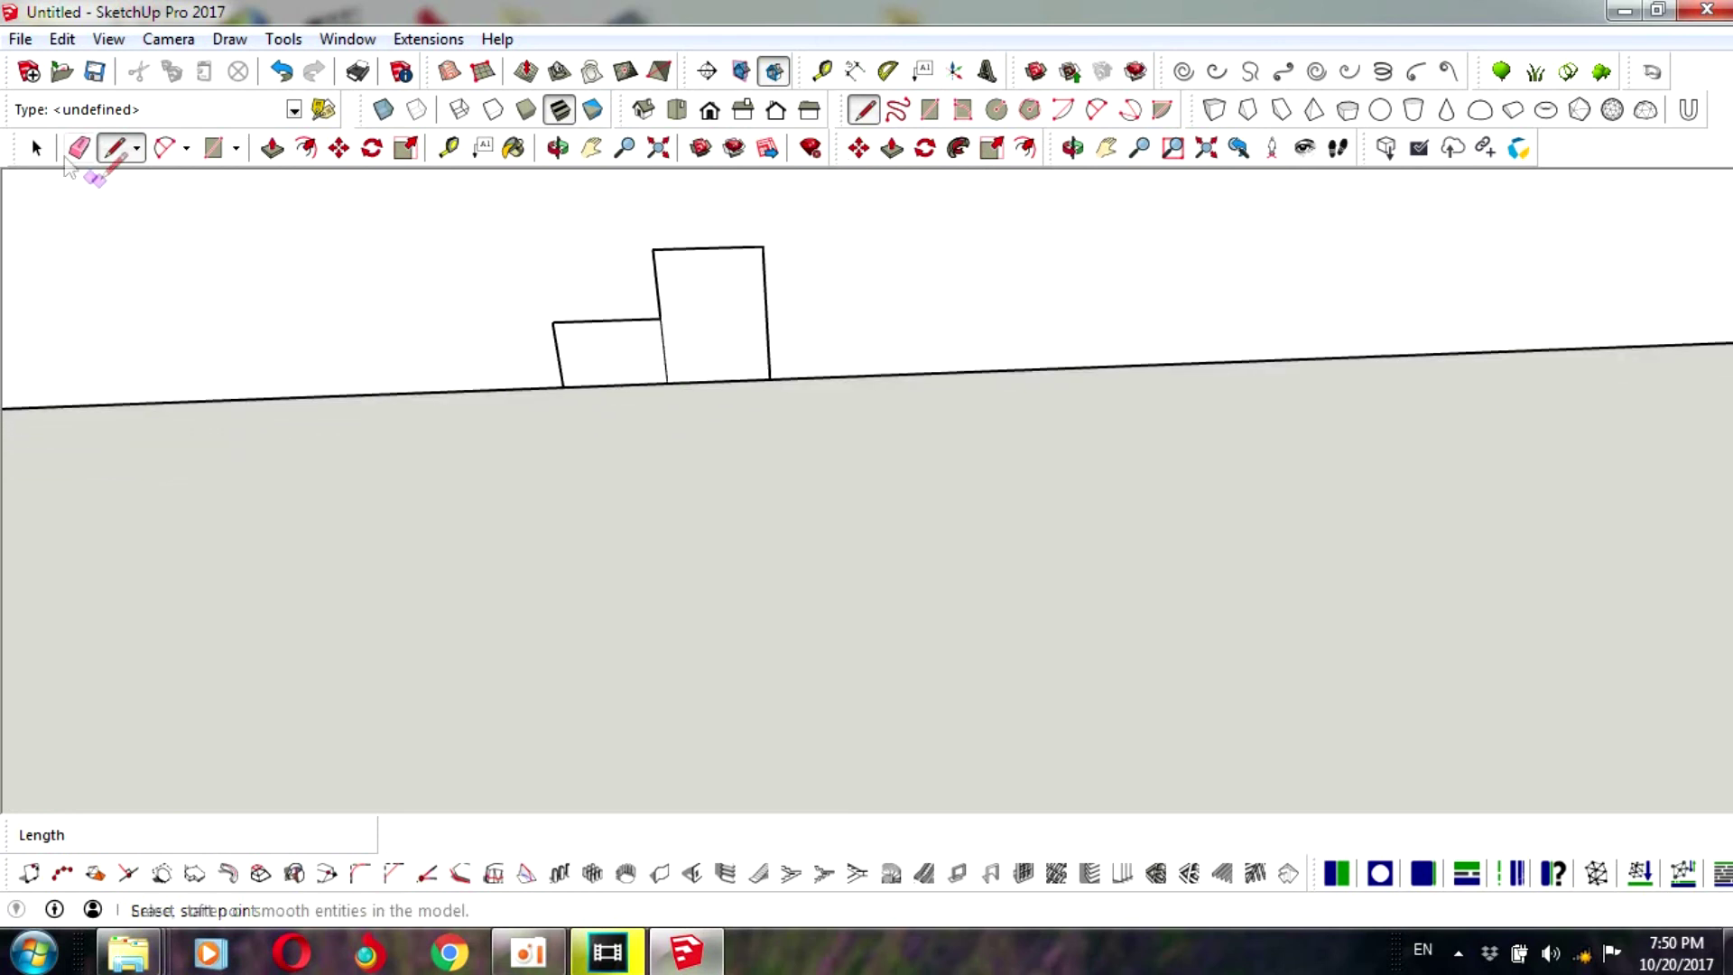
# - Erase the edge shared by the two rectangles to merge them
pyautogui.press('space')
pyautogui.click(663, 360)
pyautogui.press('Delete')
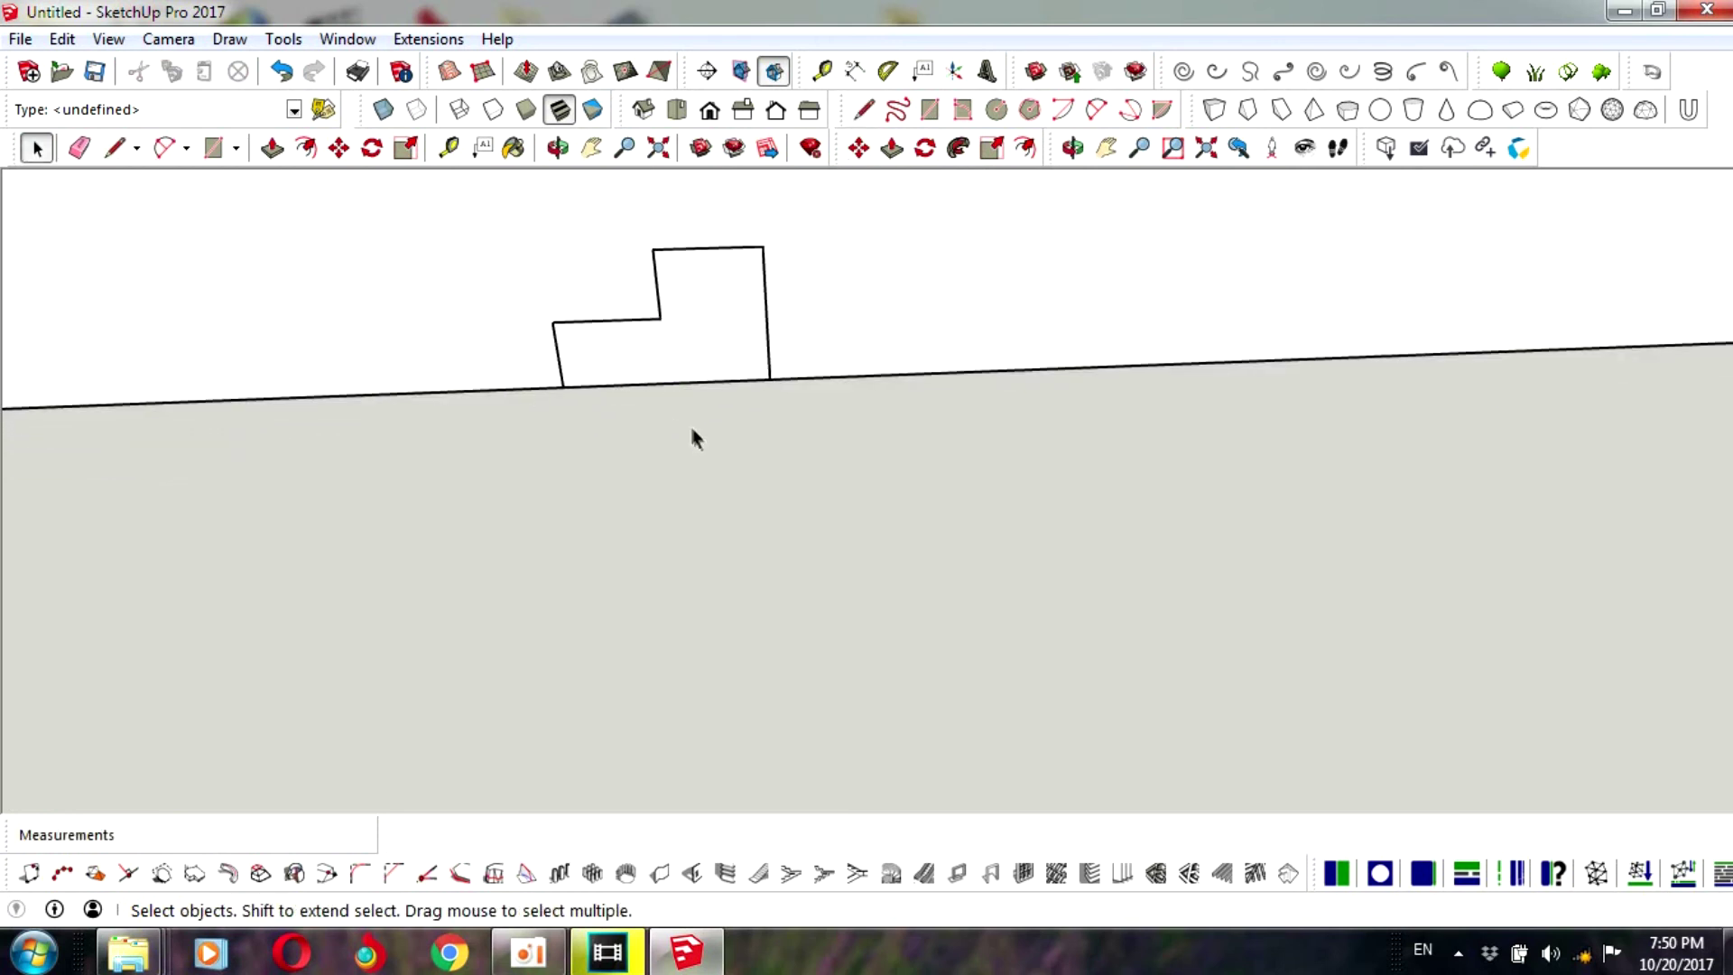
pyautogui.click(549, 360)
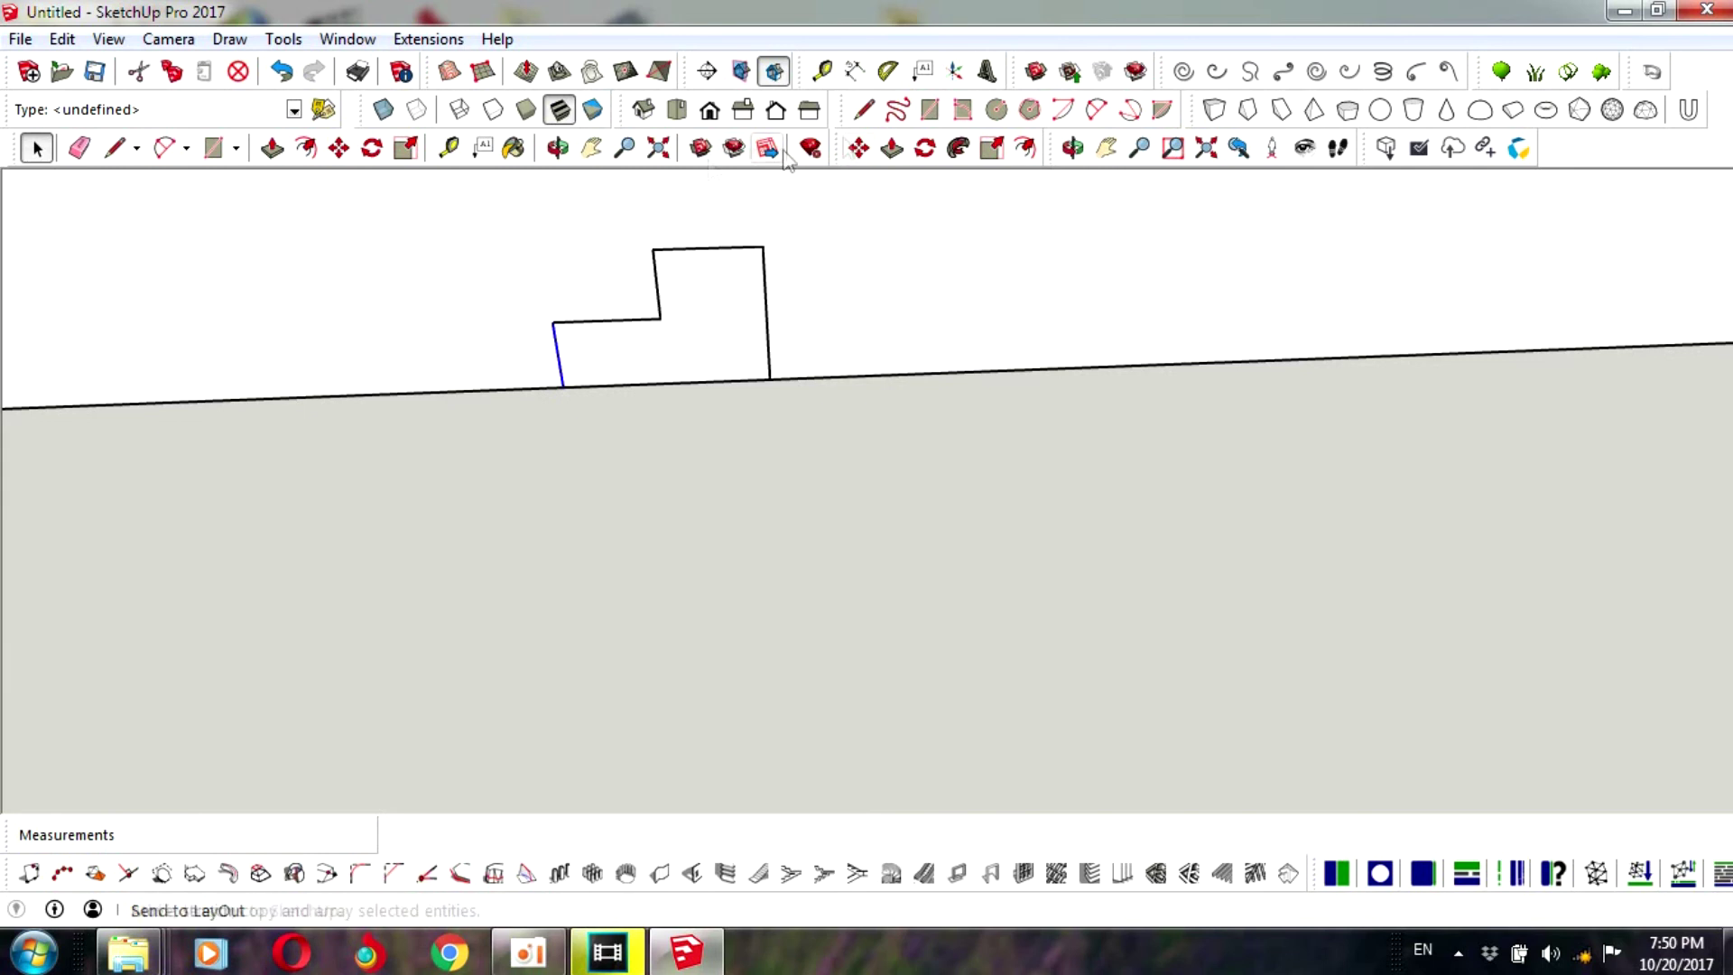
# - Draw a slanted block outline on the left with a 20 mm top segment
pyautogui.press('l')
pyautogui.click(552, 323)
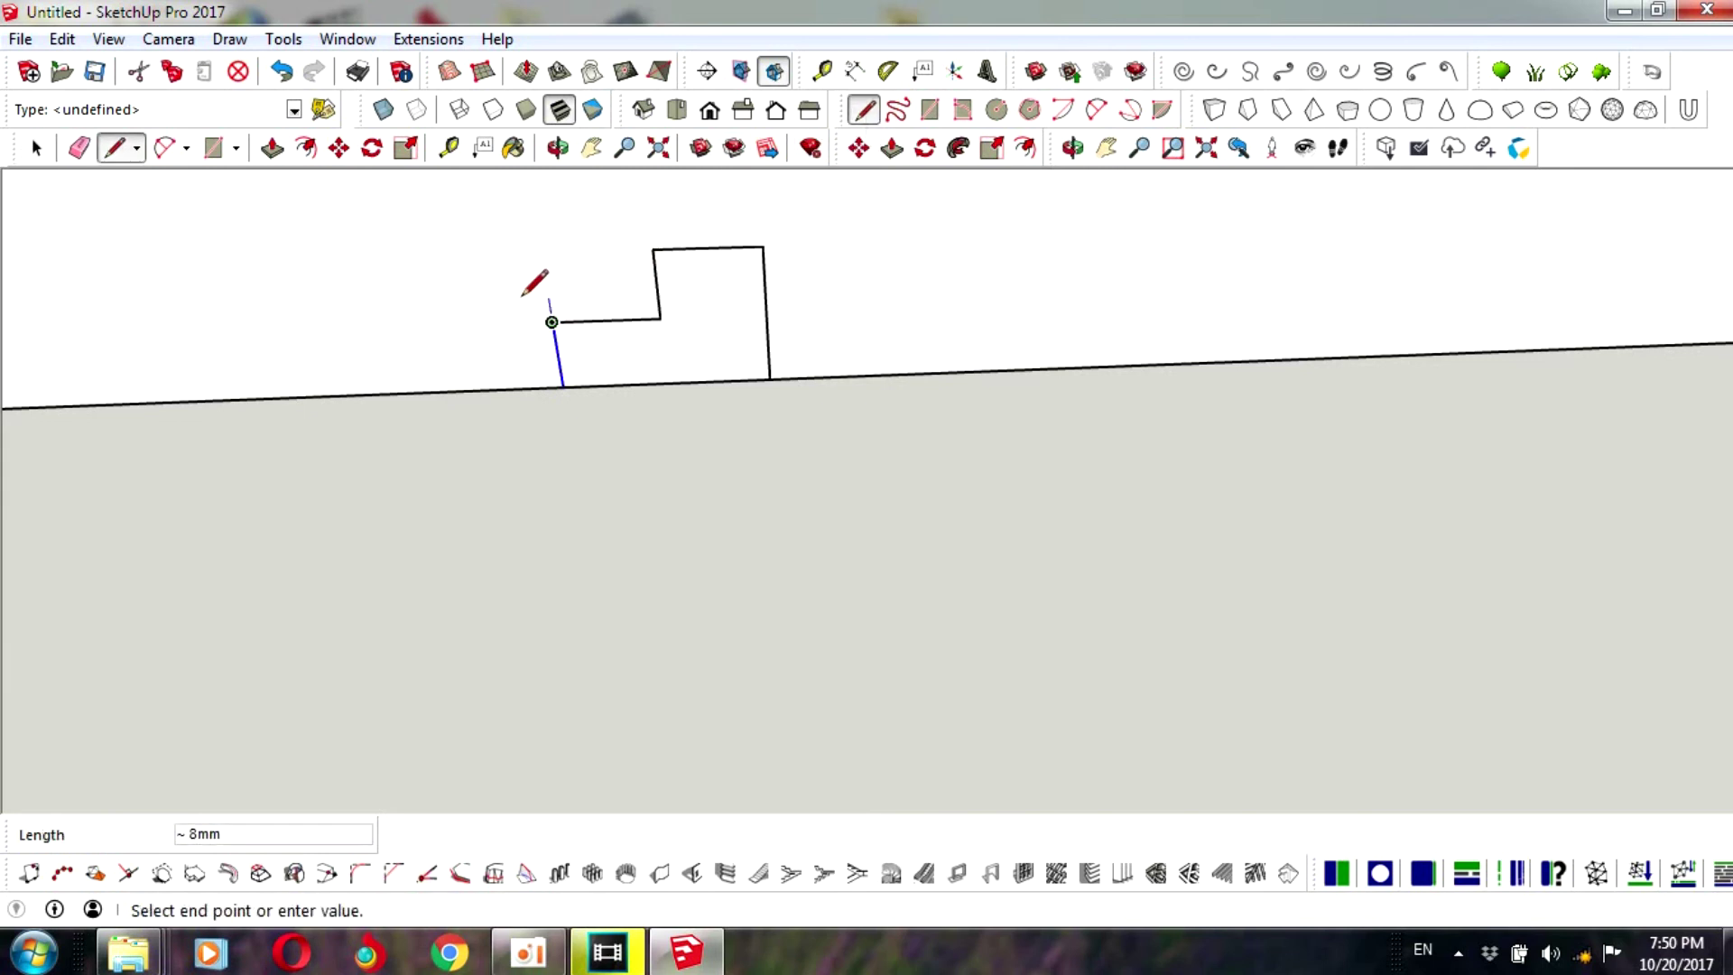
pyautogui.click(540, 250)
pyautogui.write('2')
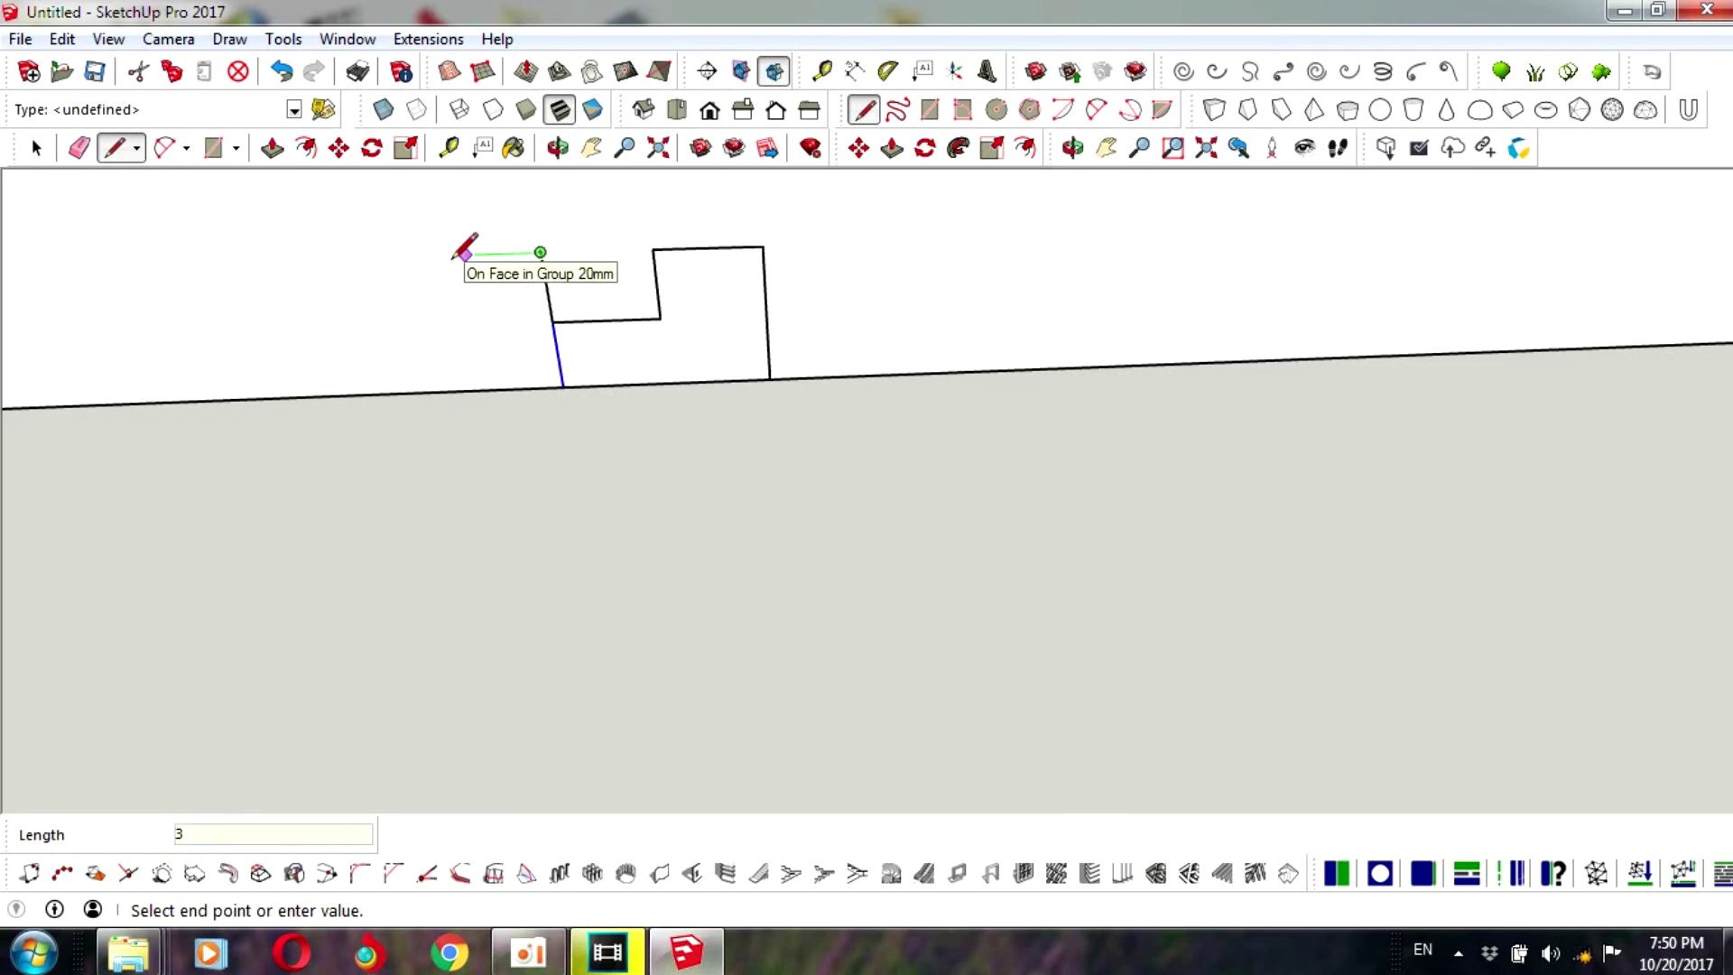
pyautogui.write('0')
pyautogui.press('Return')
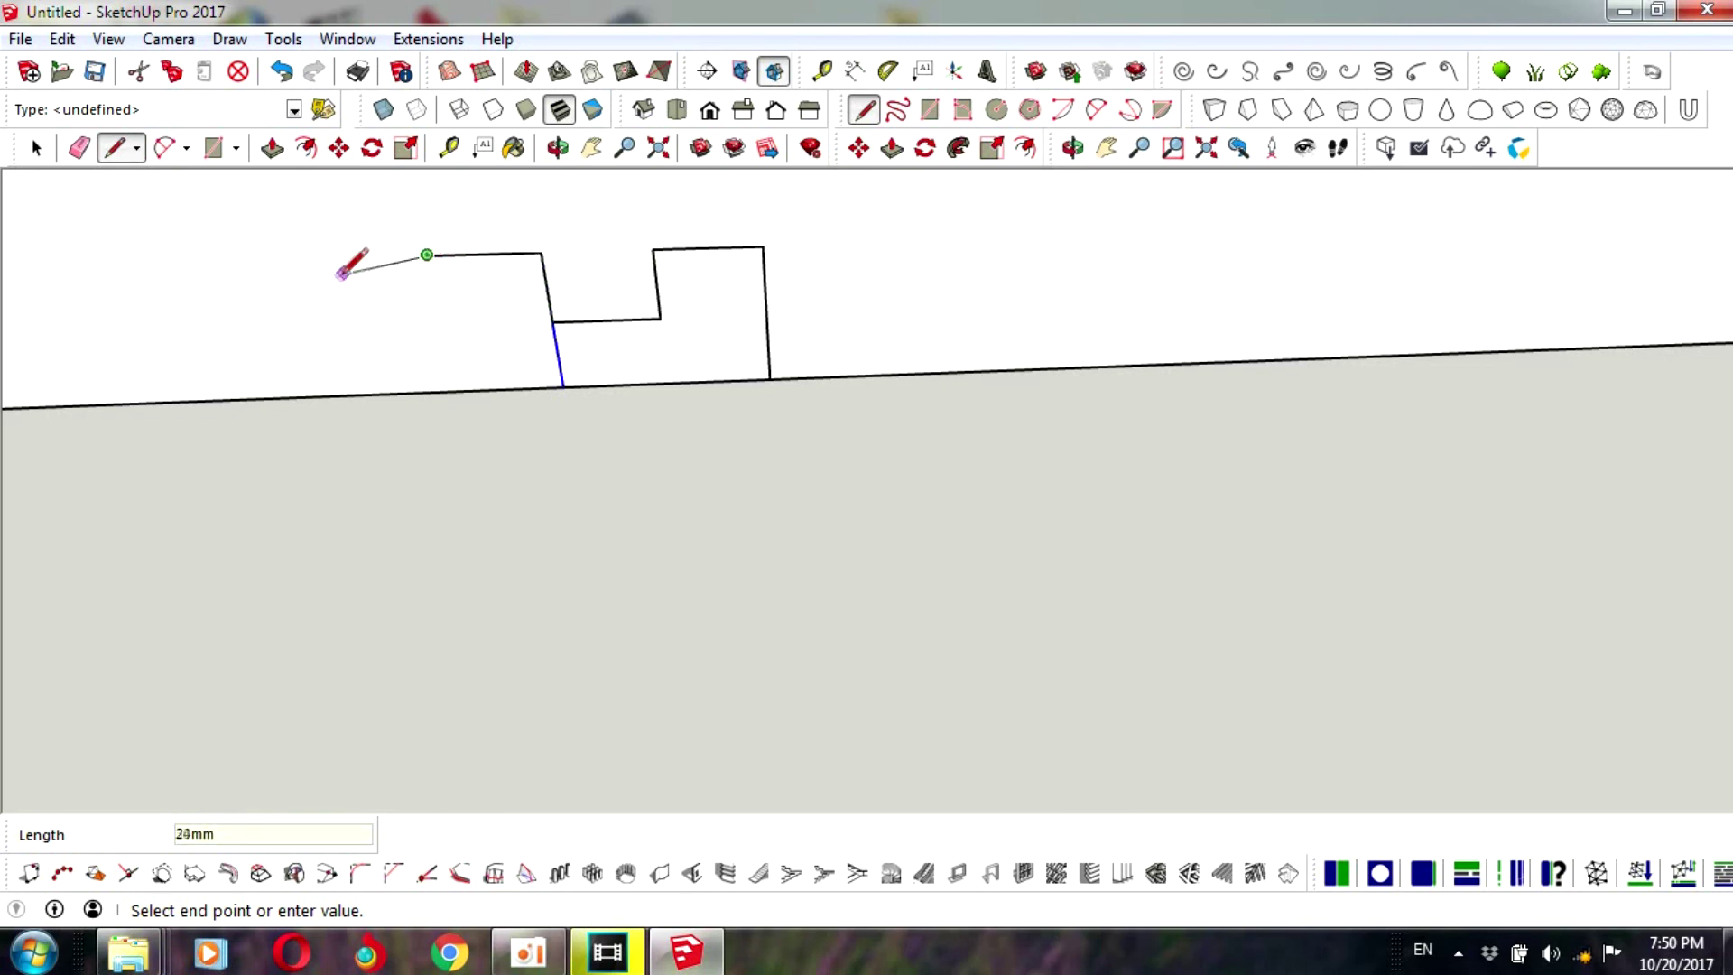
pyautogui.click(458, 391)
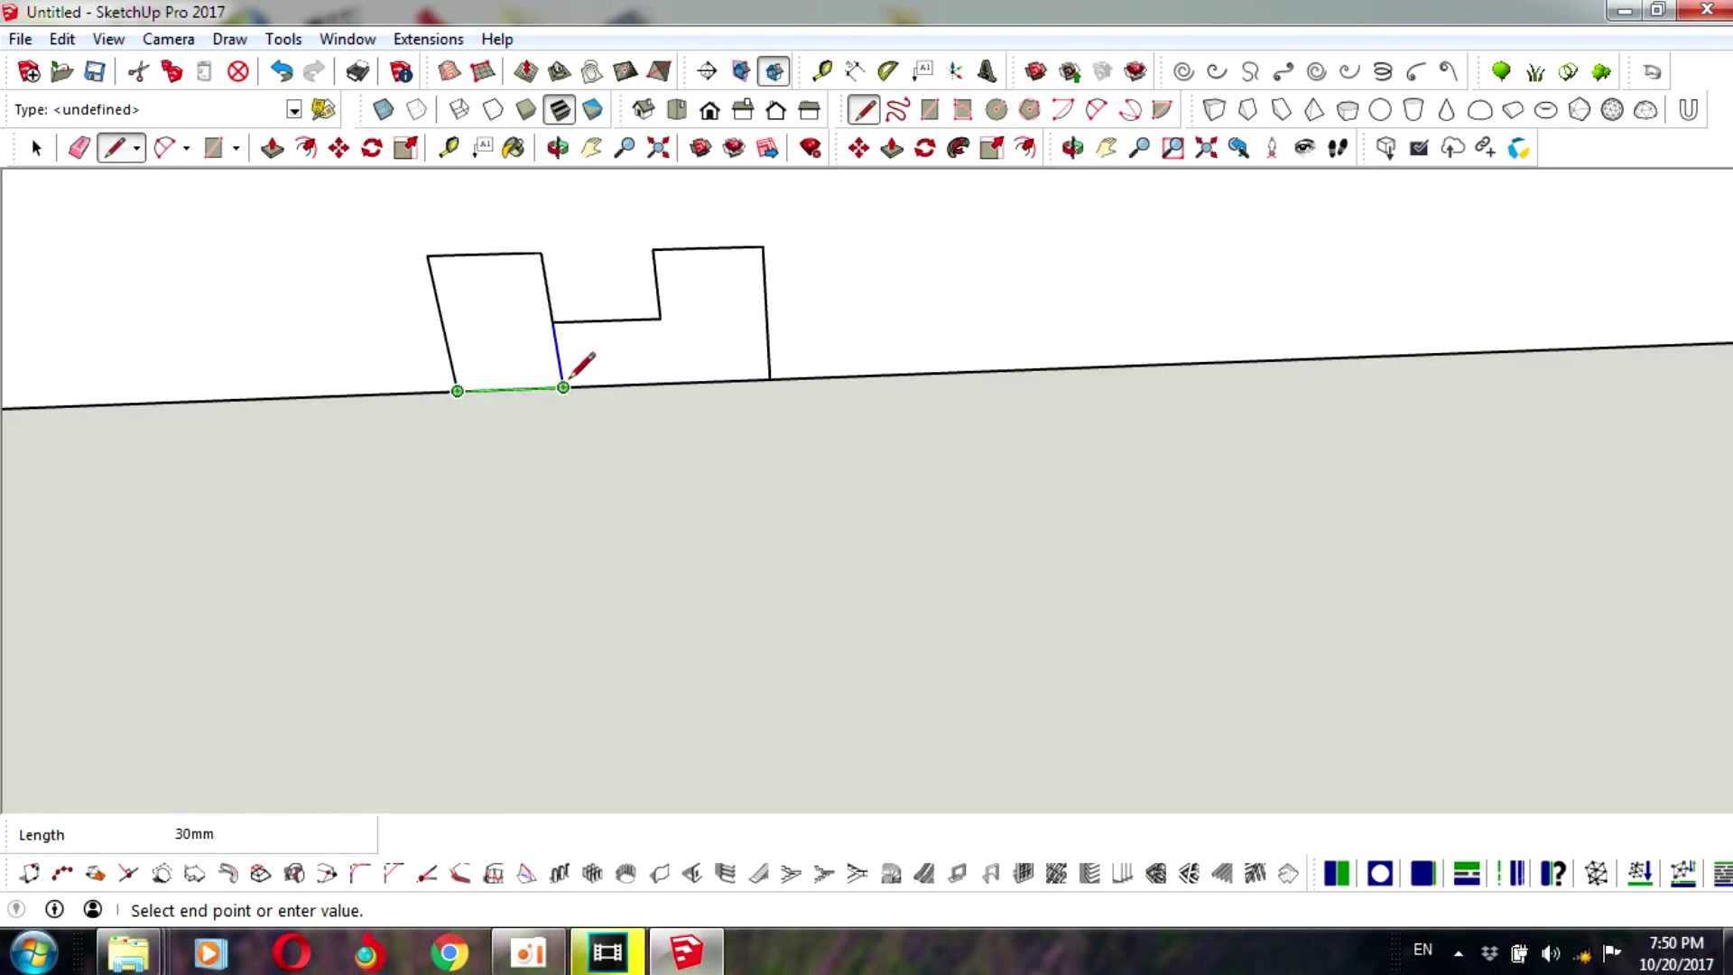
pyautogui.click(563, 387)
pyautogui.click(36, 147)
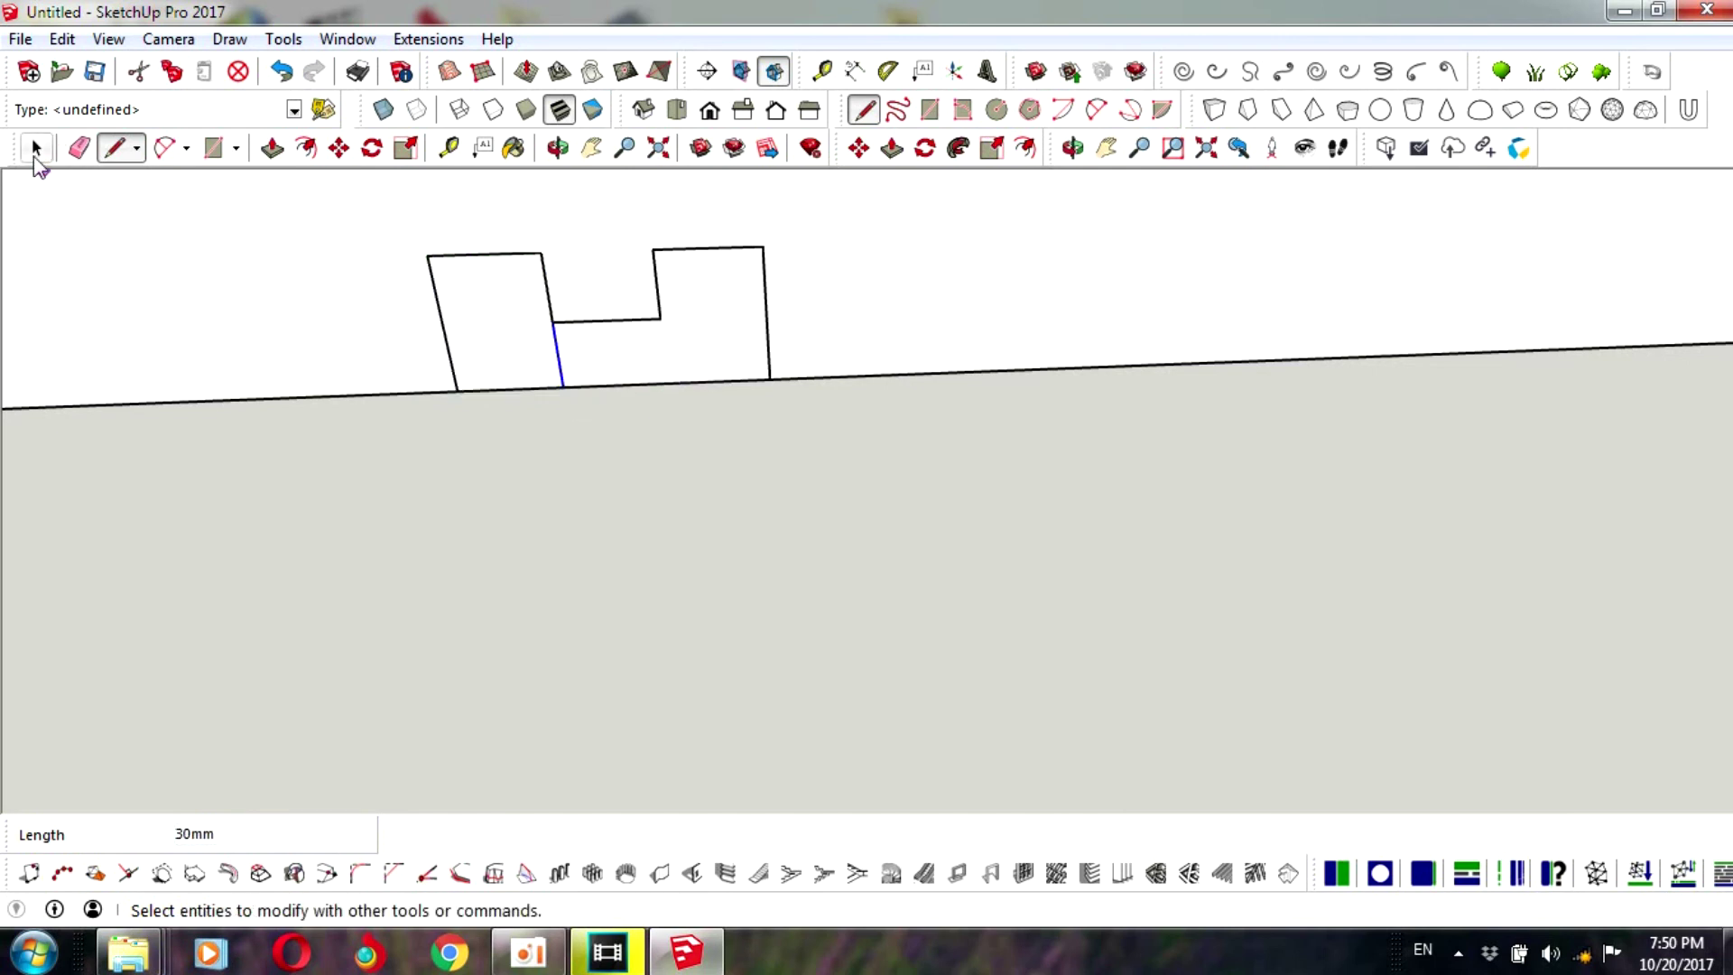
pyautogui.click(637, 419)
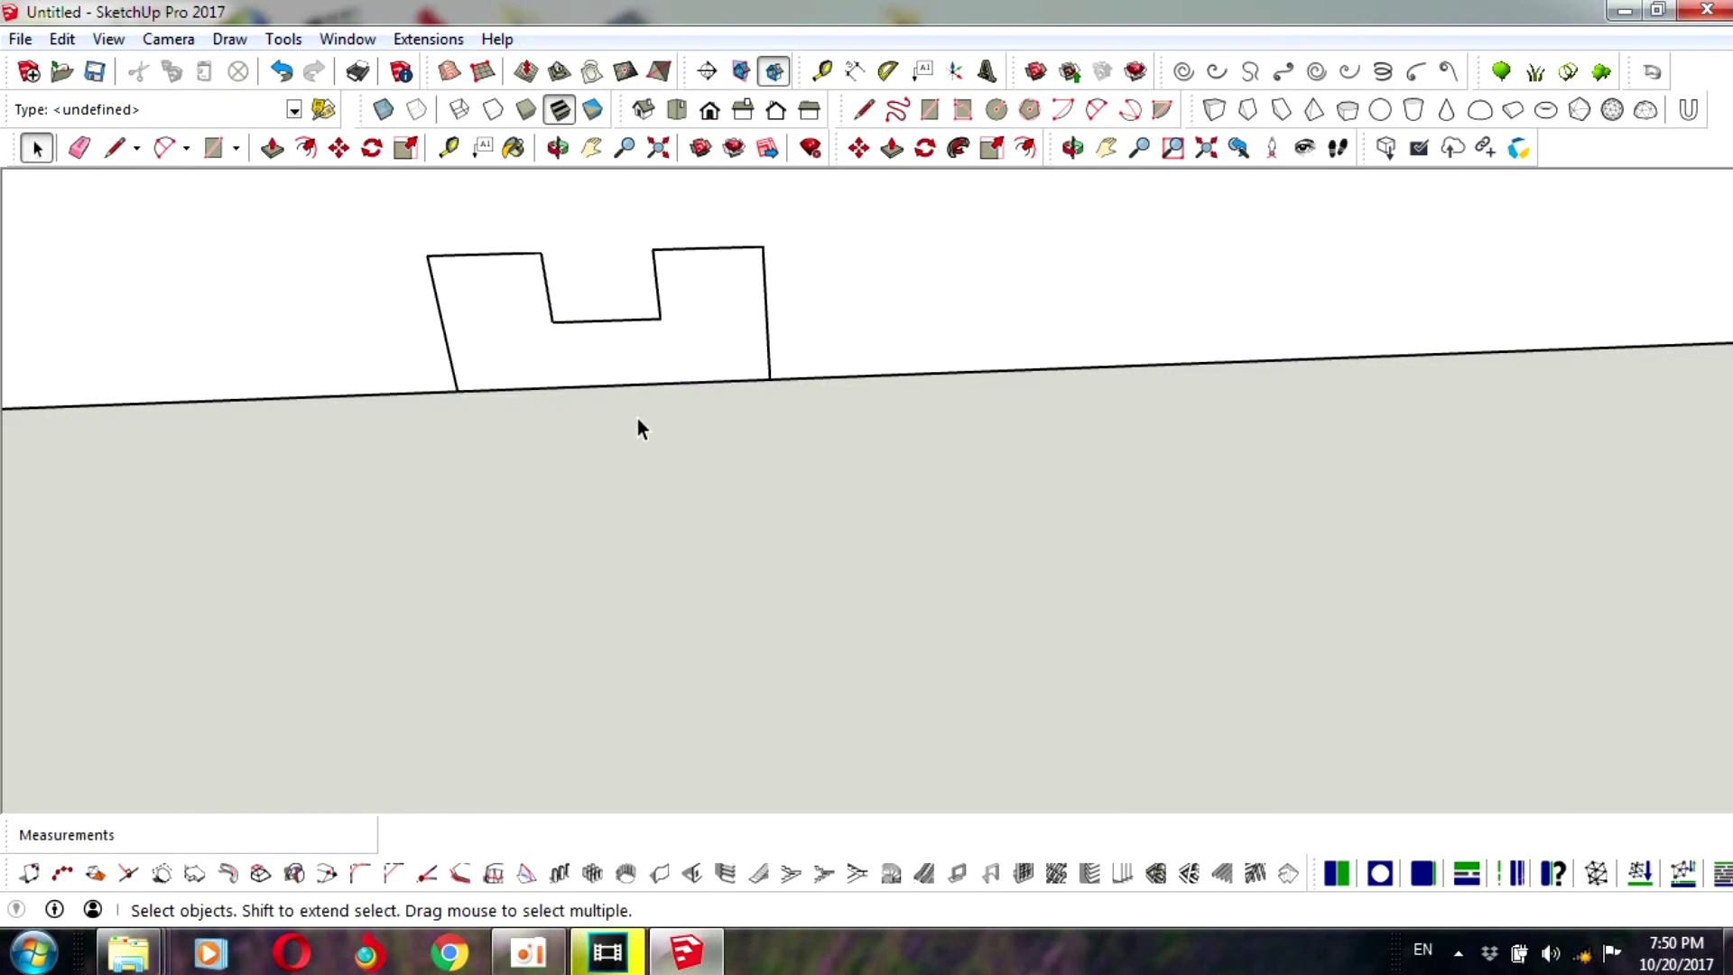
# - Box-select the U-shaped notch outline on the rail
pyautogui.moveTo(637, 419); pyautogui.dragTo(758, 368, button='middle')
pyautogui.scroll(-5, 807, 336)
pyautogui.scroll(-5, 1248, 323)
pyautogui.scroll(3, 1248, 334)
pyautogui.click(1192, 316)
pyautogui.moveTo(1687, 379); pyautogui.dragTo(1683, 375)
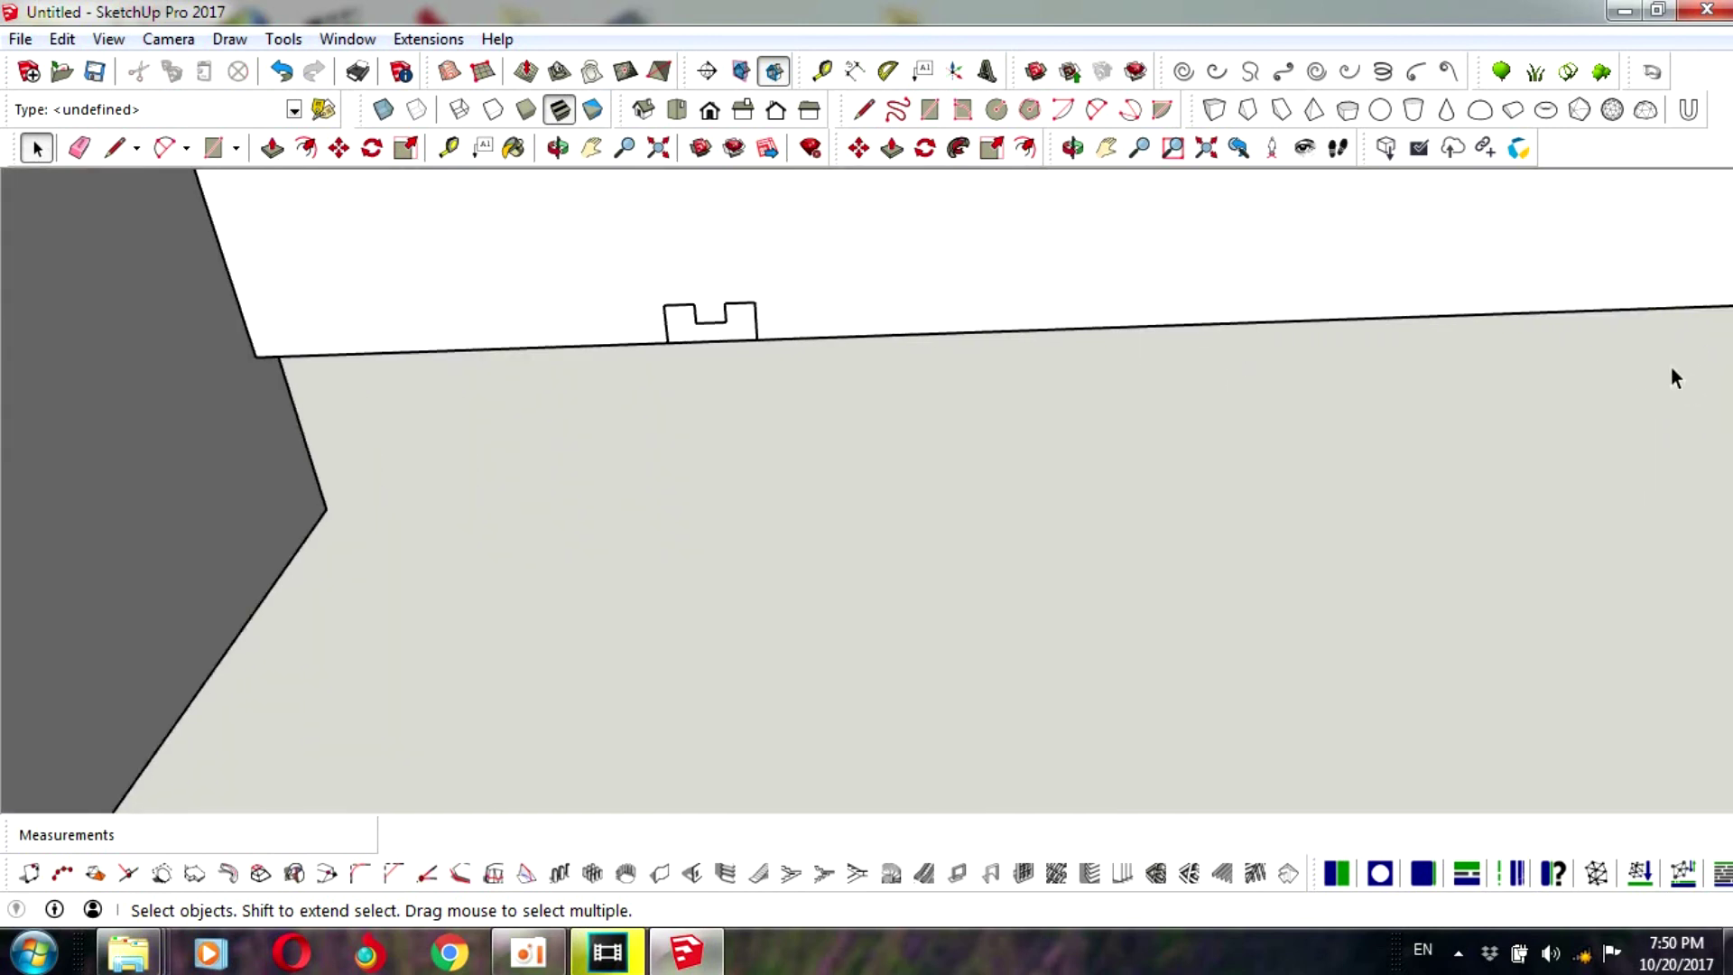
pyautogui.moveTo(1683, 376); pyautogui.dragTo(1197, 376, button='middle')
pyautogui.moveTo(961, 313); pyautogui.dragTo(1065, 377)
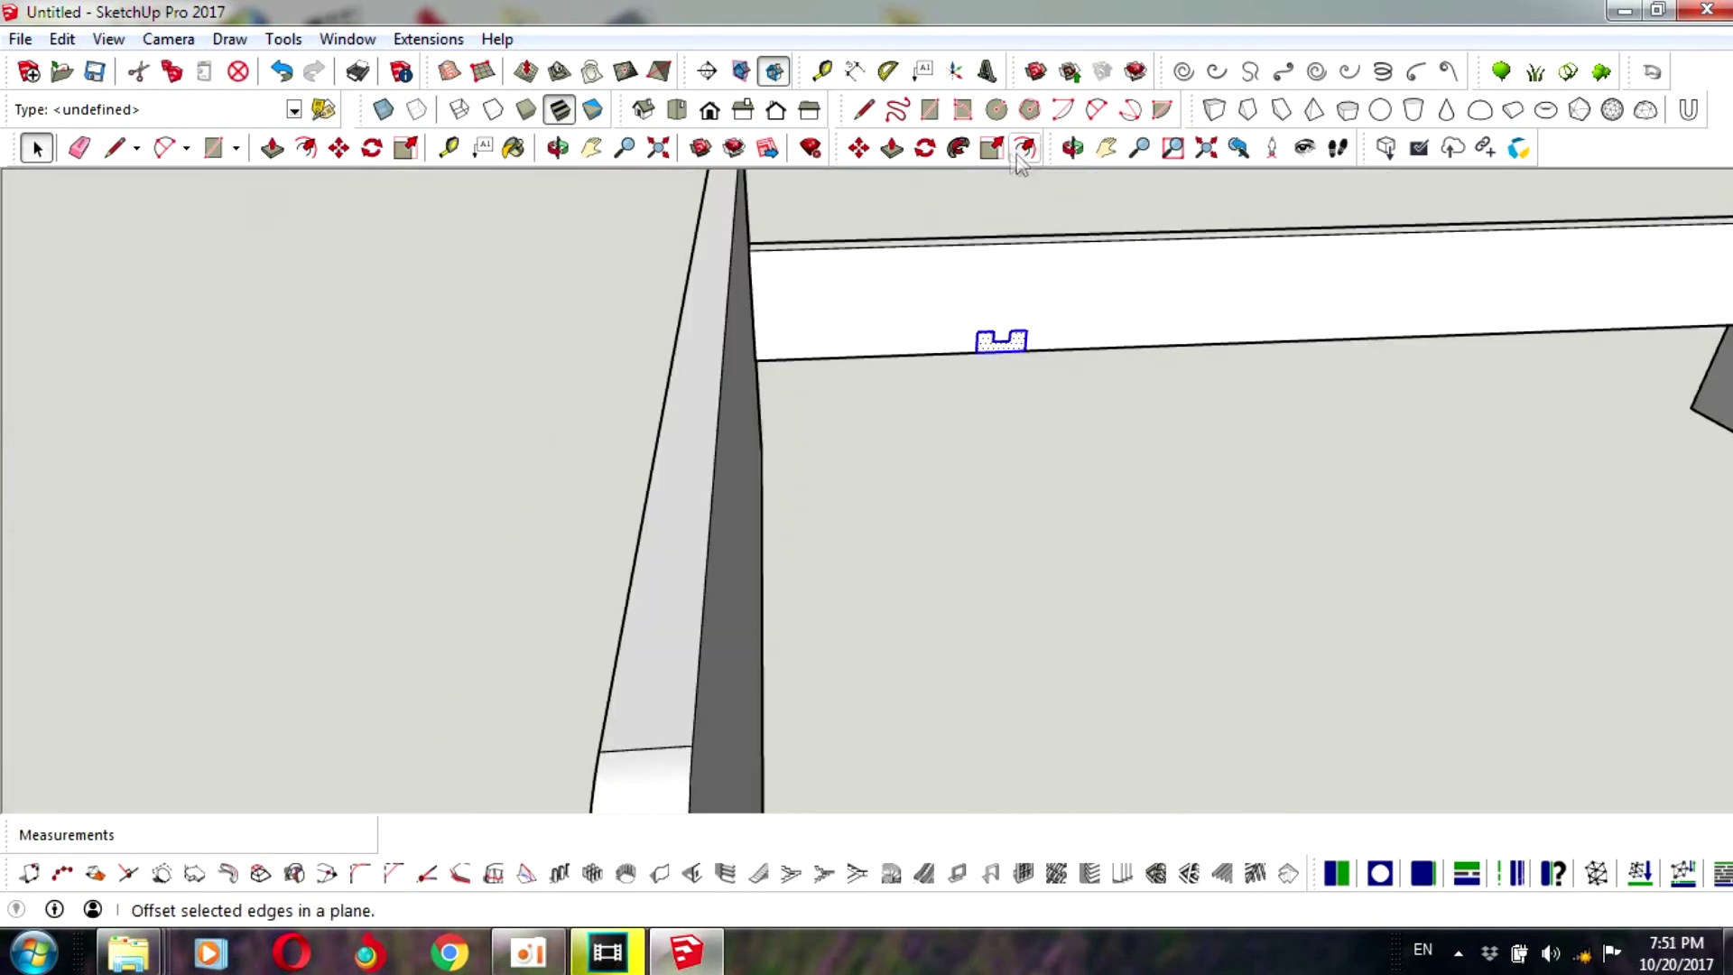
# - Copy the notch outline 500 mm along the rail
pyautogui.press('m')
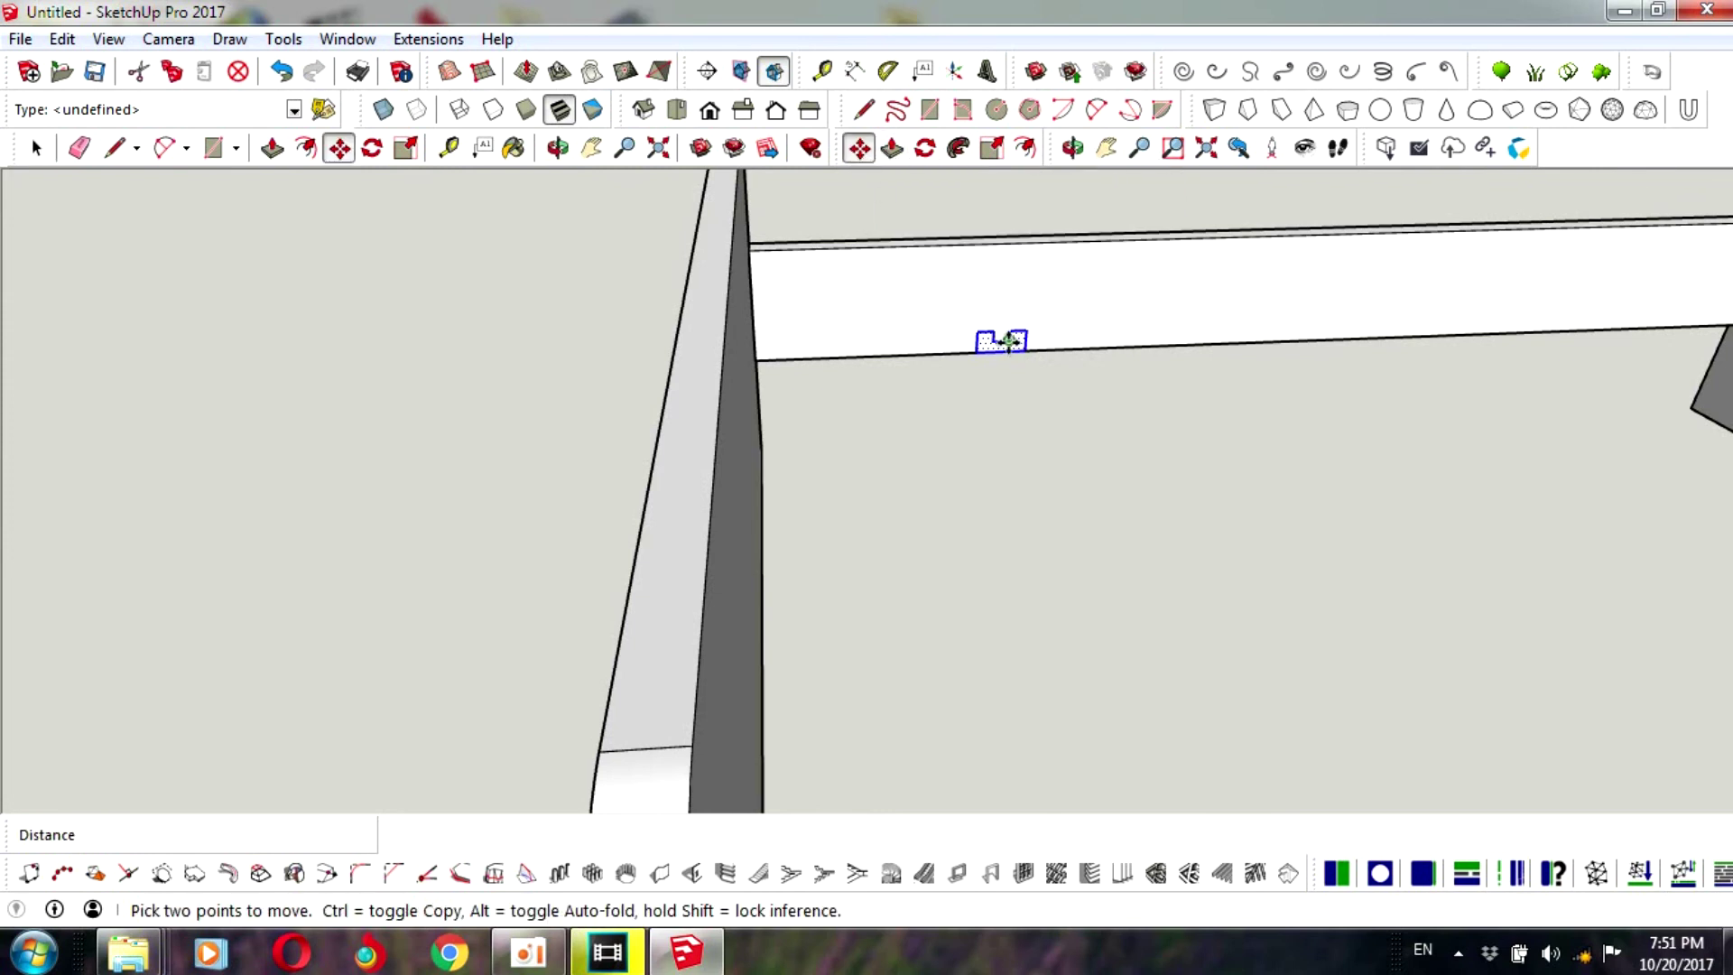
pyautogui.press('ctrl')
pyautogui.click(1000, 341)
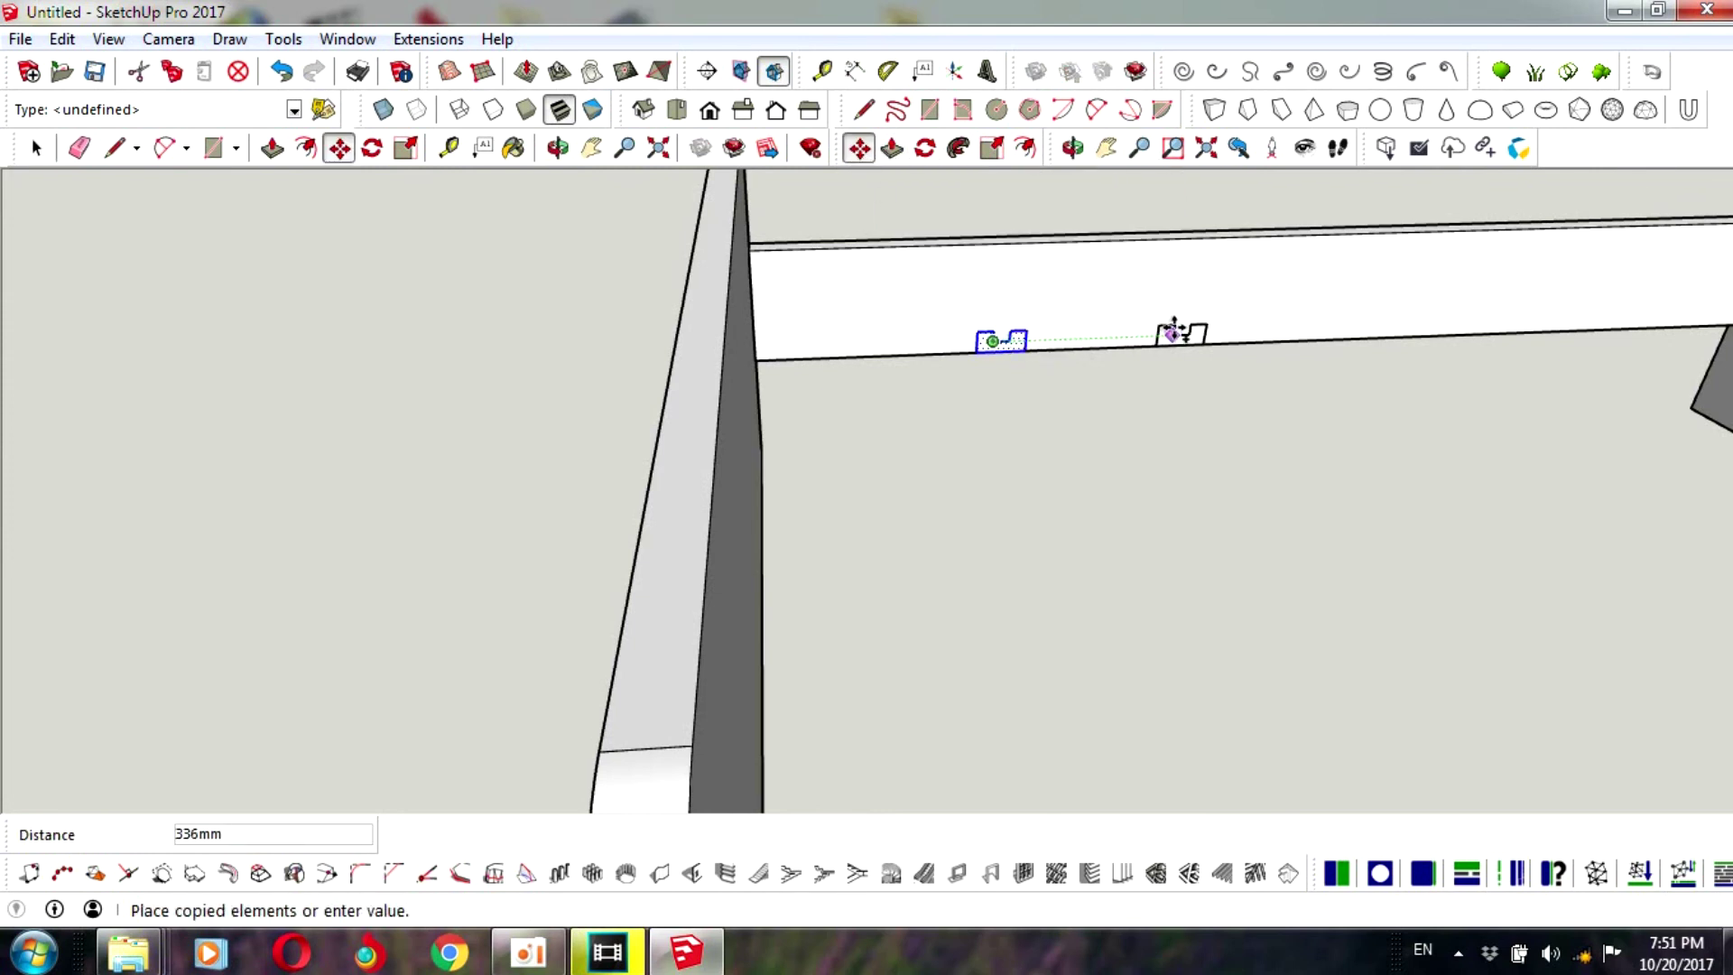
pyautogui.write('500')
pyautogui.press('Return')
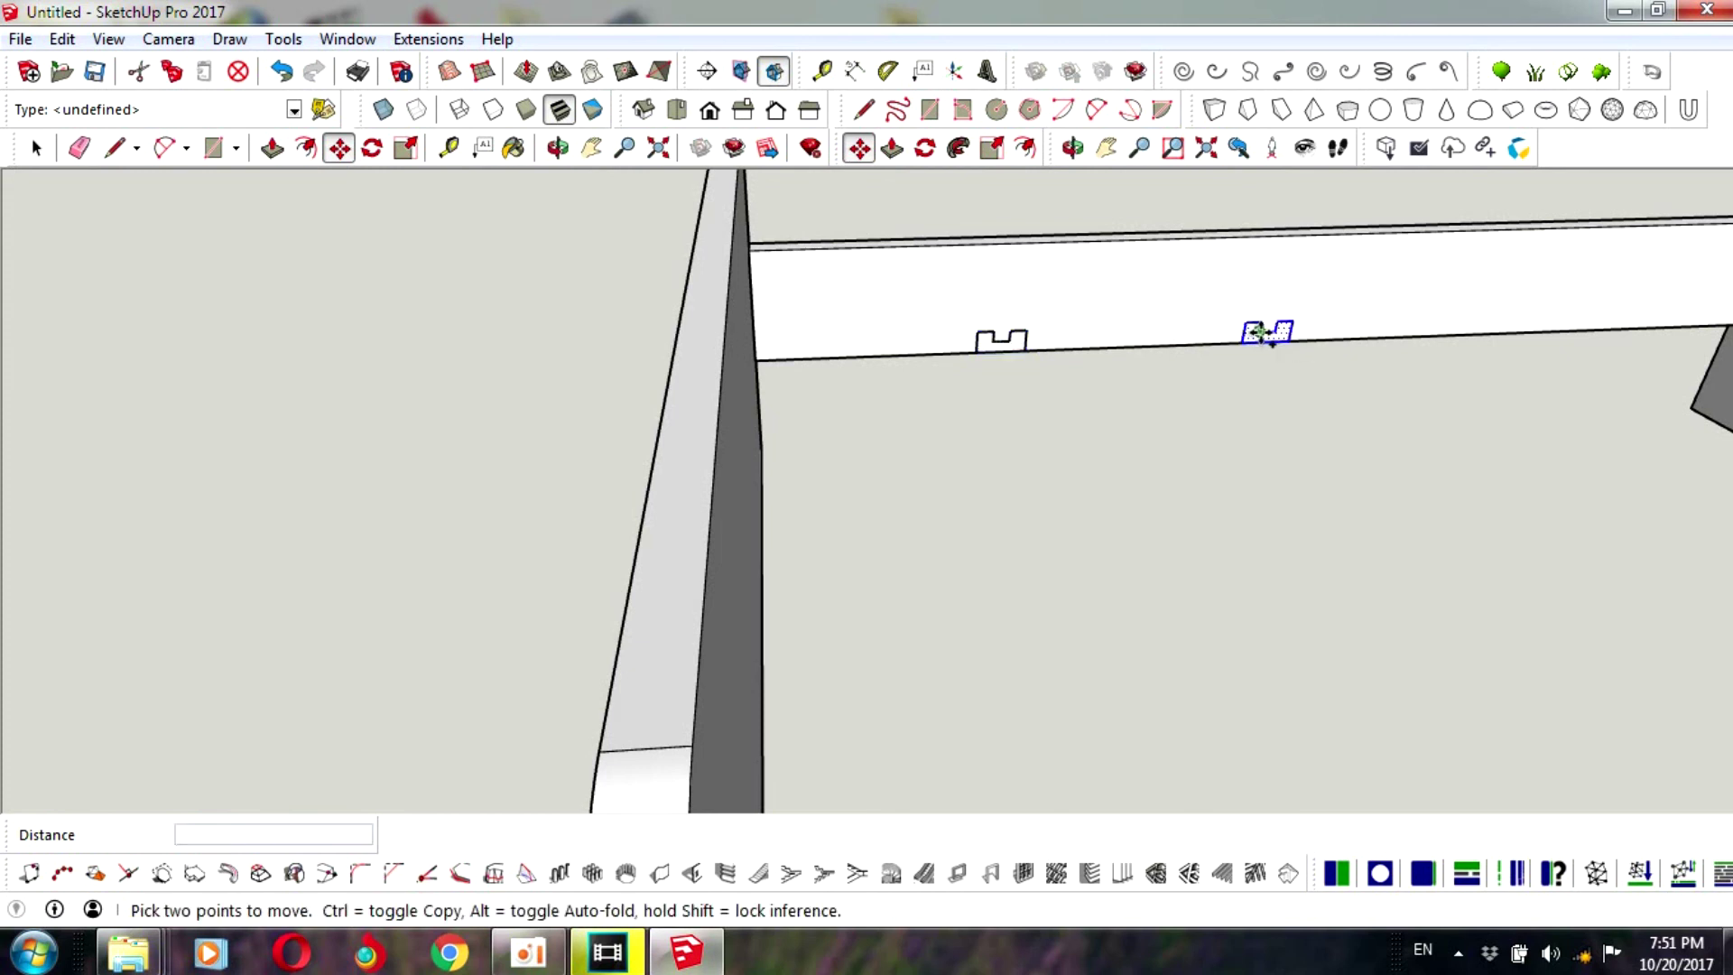
# - Copy the new notch another 500 mm along to make a third
pyautogui.click(1260, 331)
pyautogui.write('500')
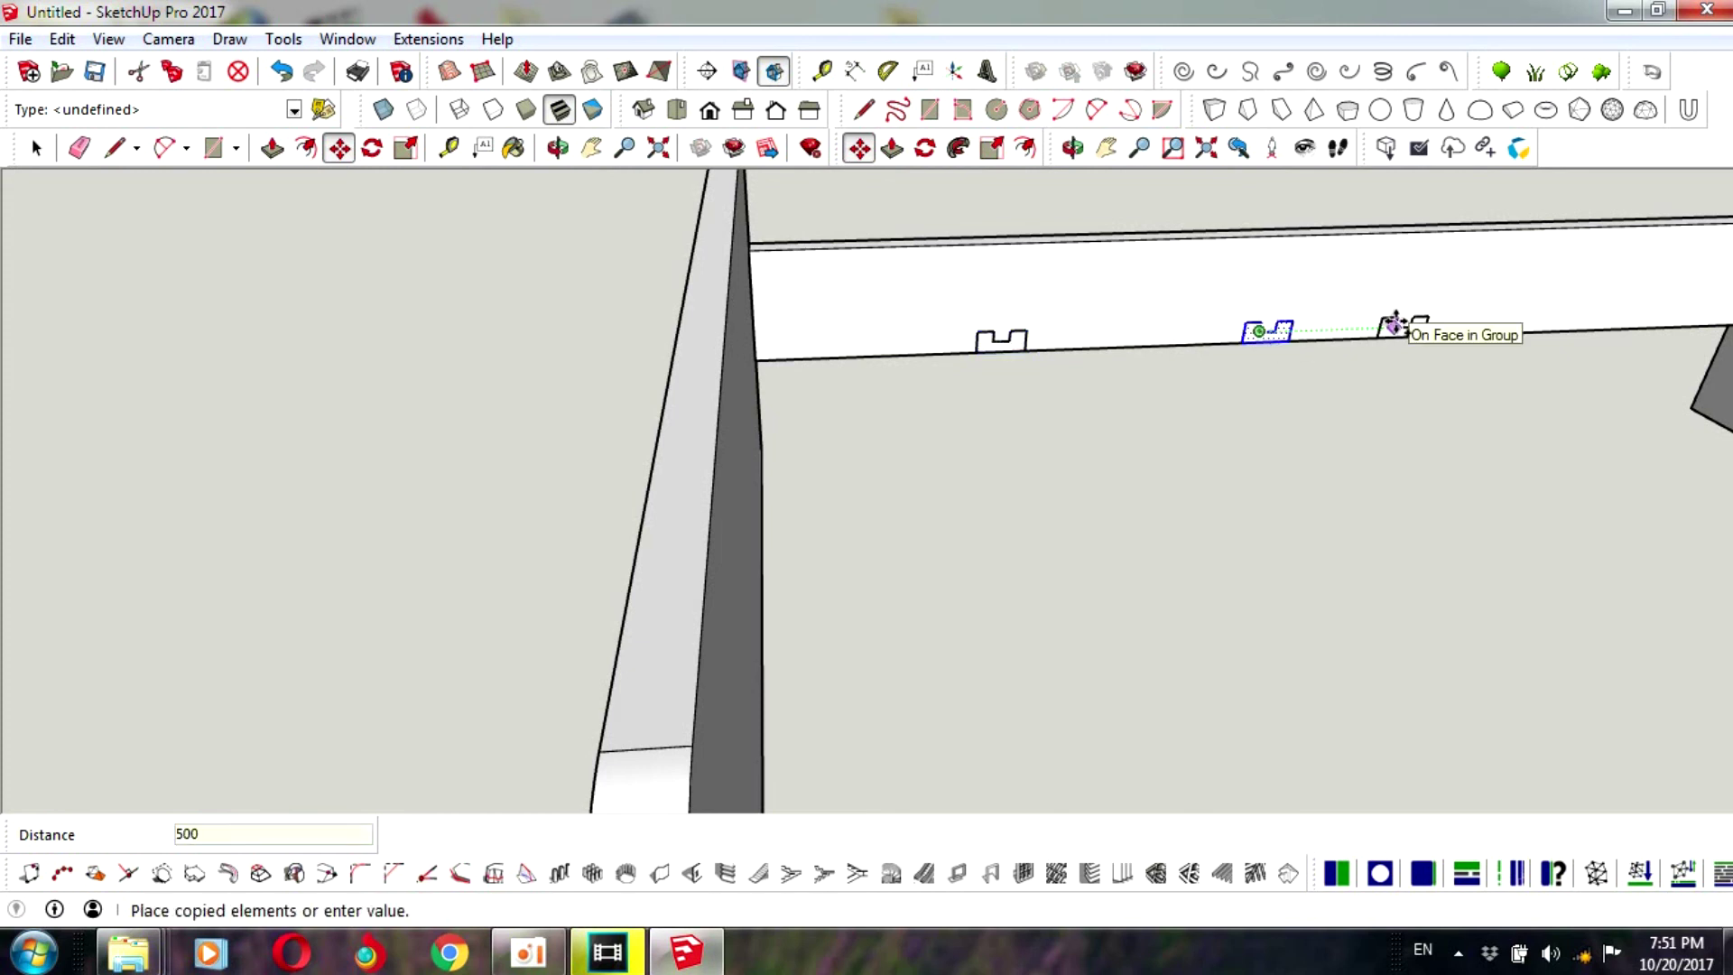
pyautogui.press('Return')
pyautogui.scroll(-5, 1402, 320)
pyautogui.scroll(-3, 1400, 317)
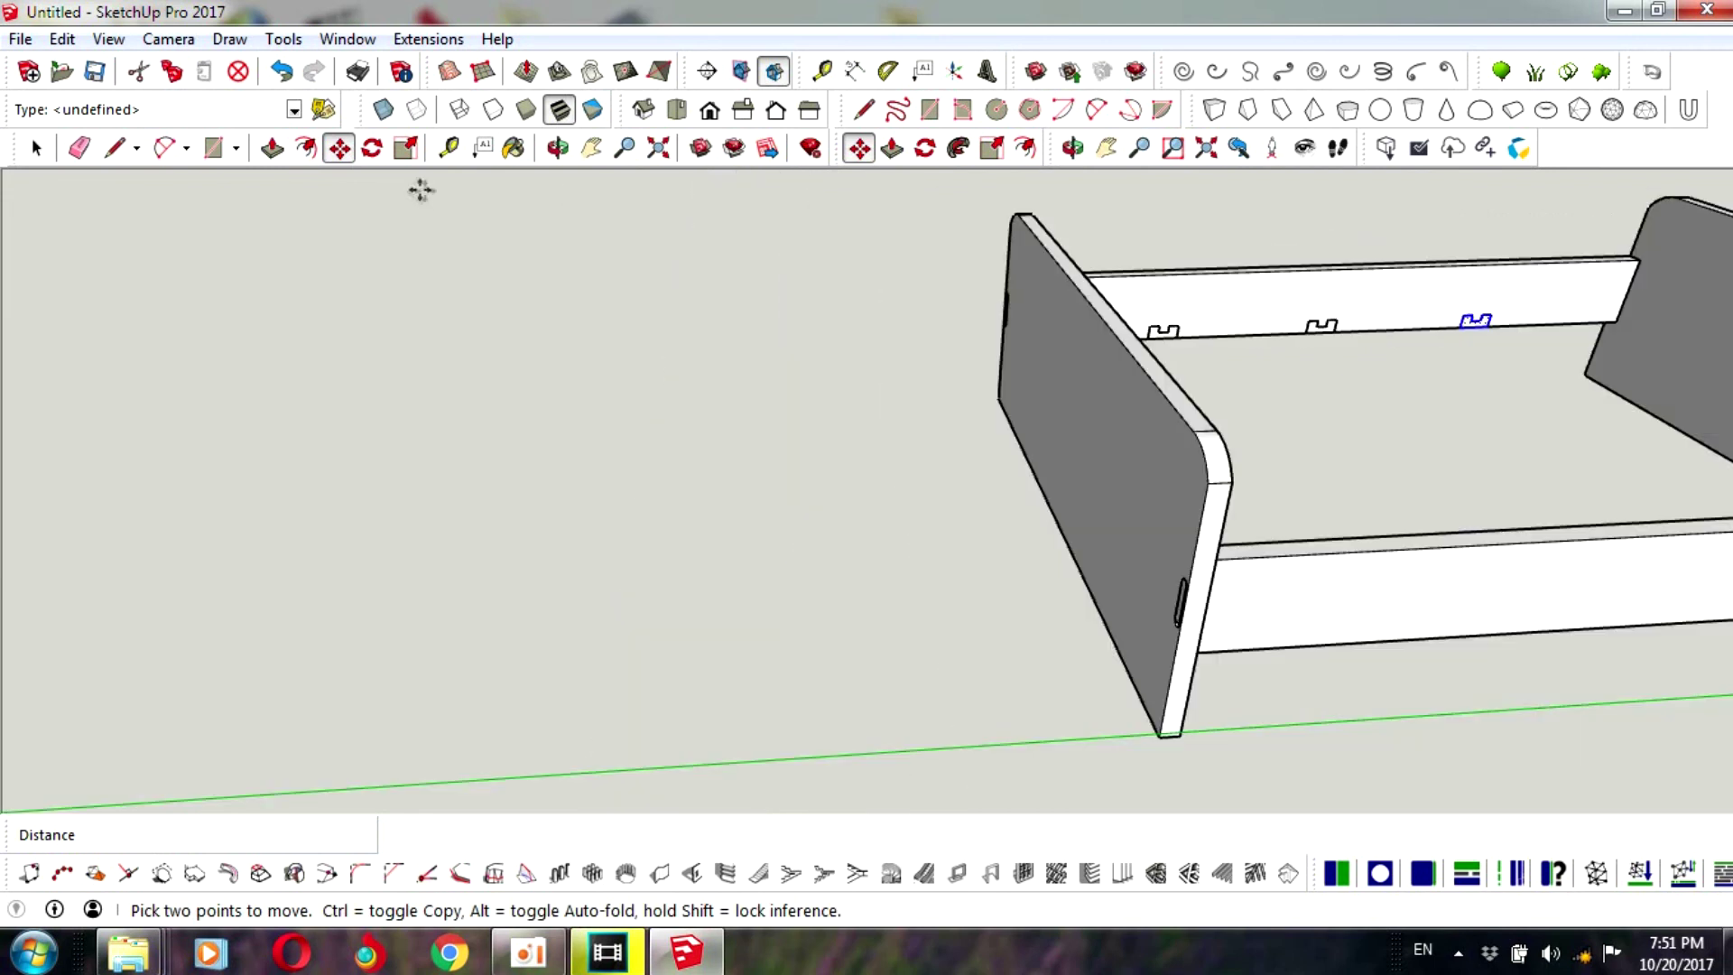
pyautogui.click(37, 147)
pyautogui.scroll(2, 1282, 438)
pyautogui.click(1259, 397)
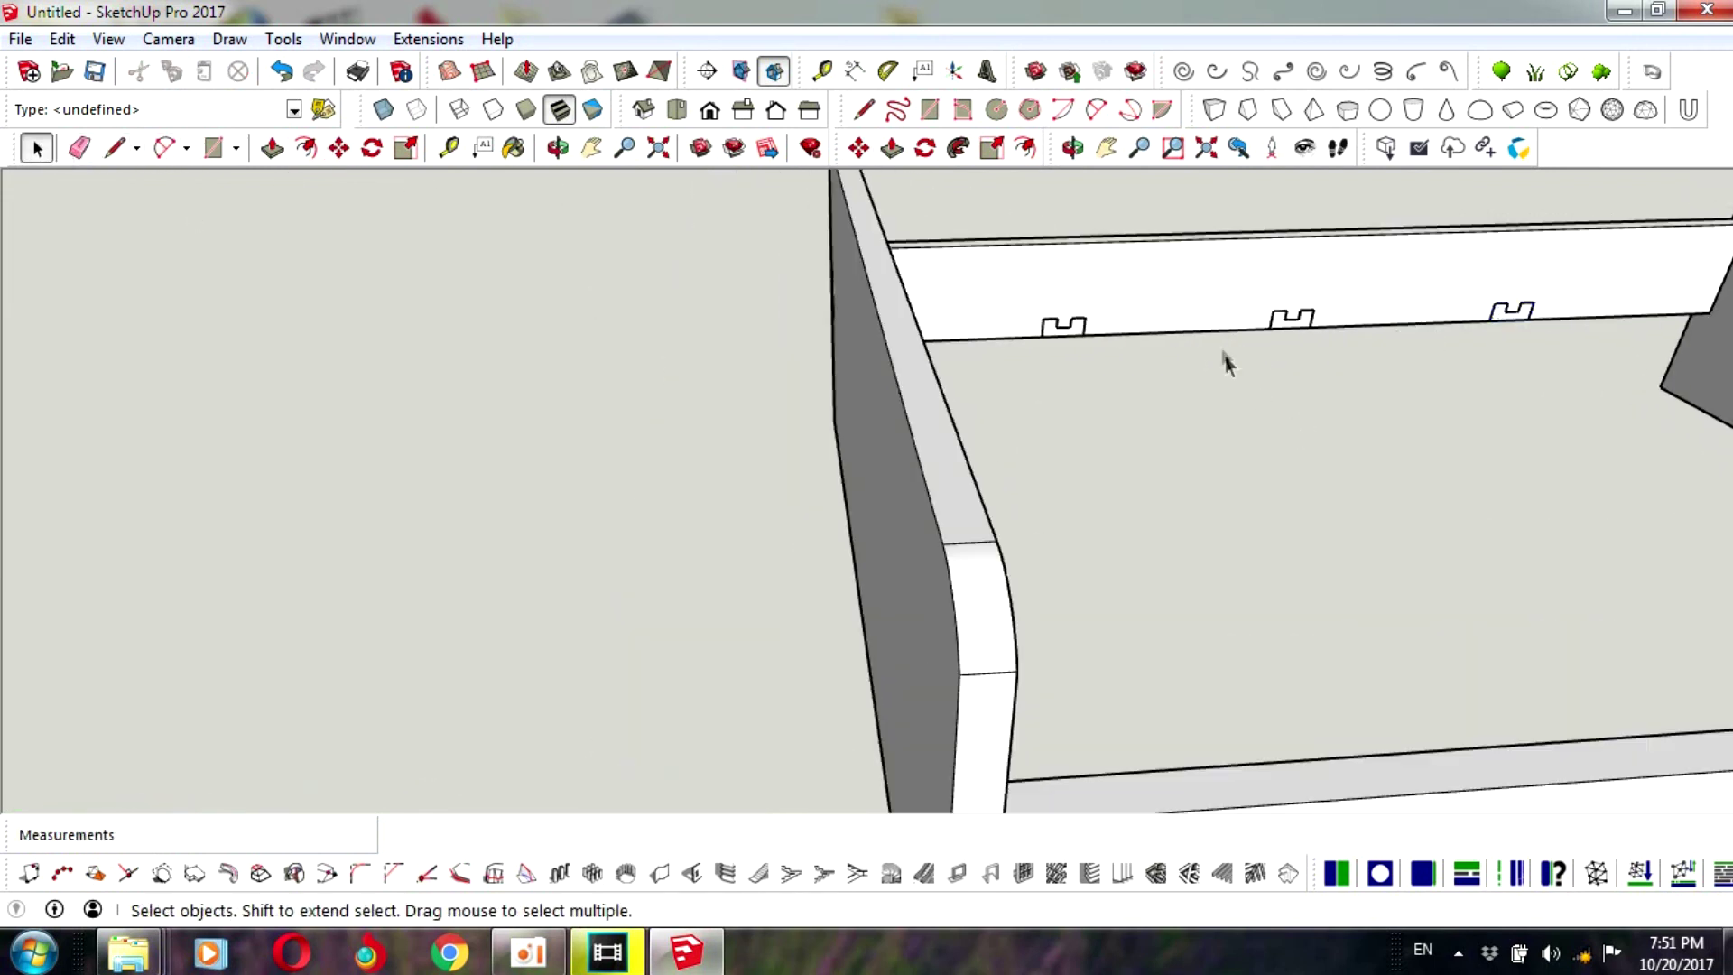
pyautogui.scroll(3, 1174, 357)
pyautogui.scroll(2, 993, 325)
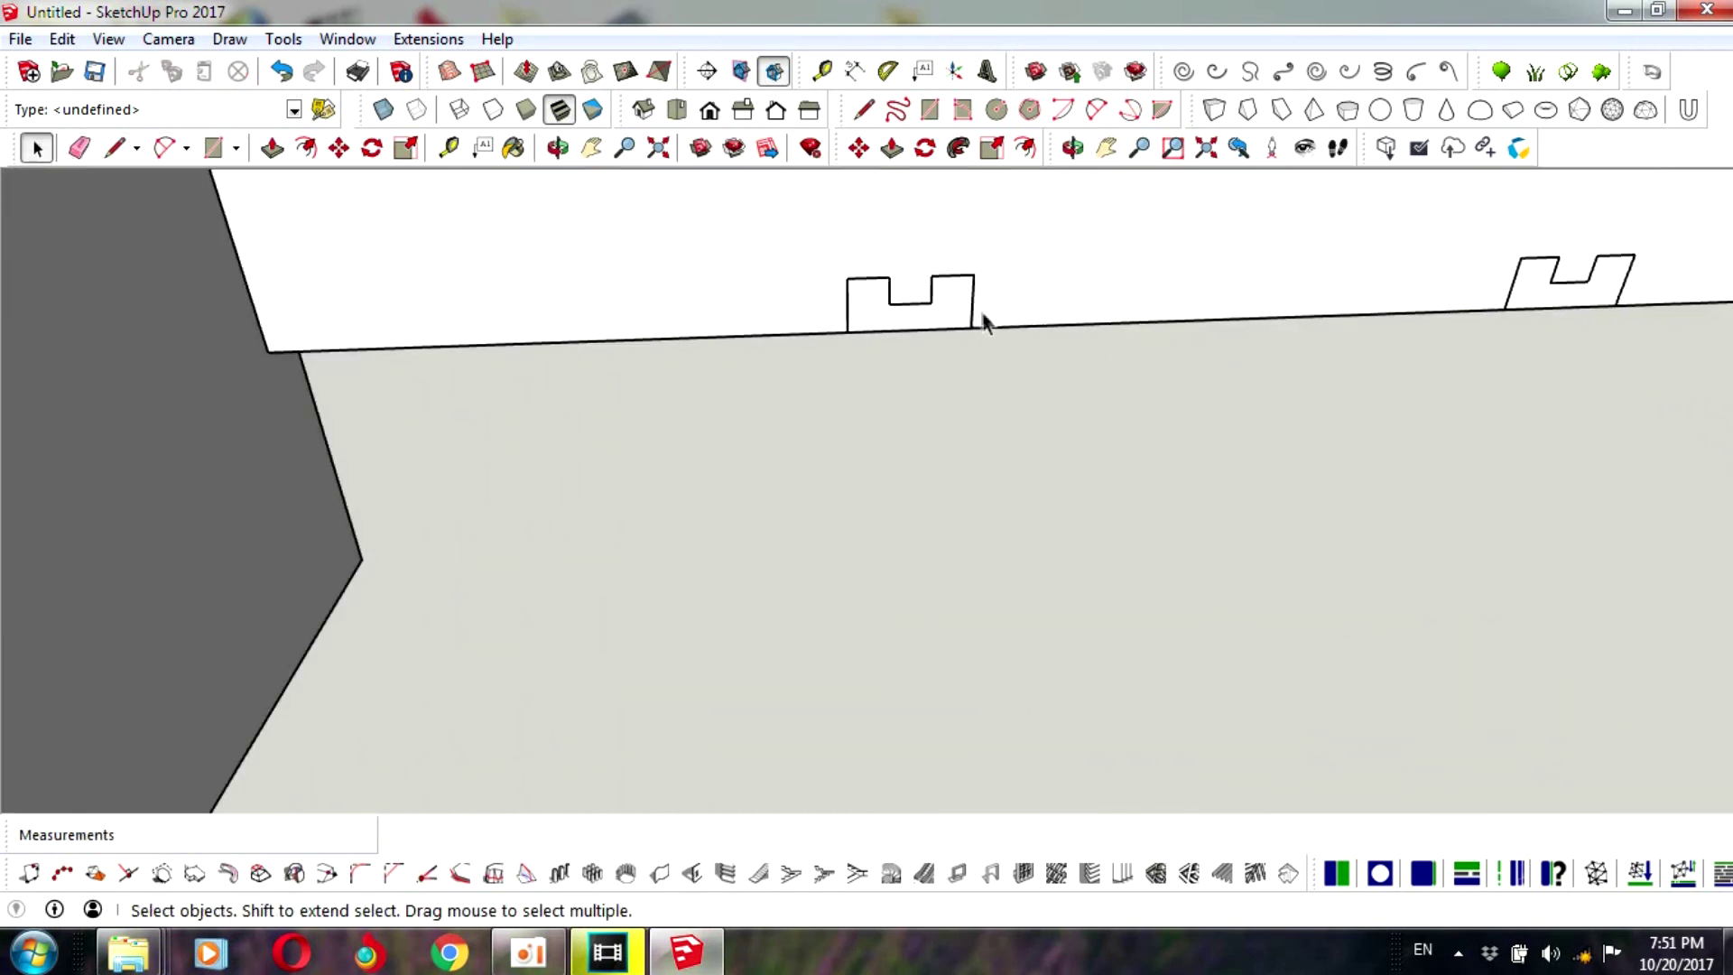
# - Push/pull the first notch face out 50 mm into a solid block
pyautogui.click(892, 147)
pyautogui.moveTo(934, 294); pyautogui.dragTo(952, 339)
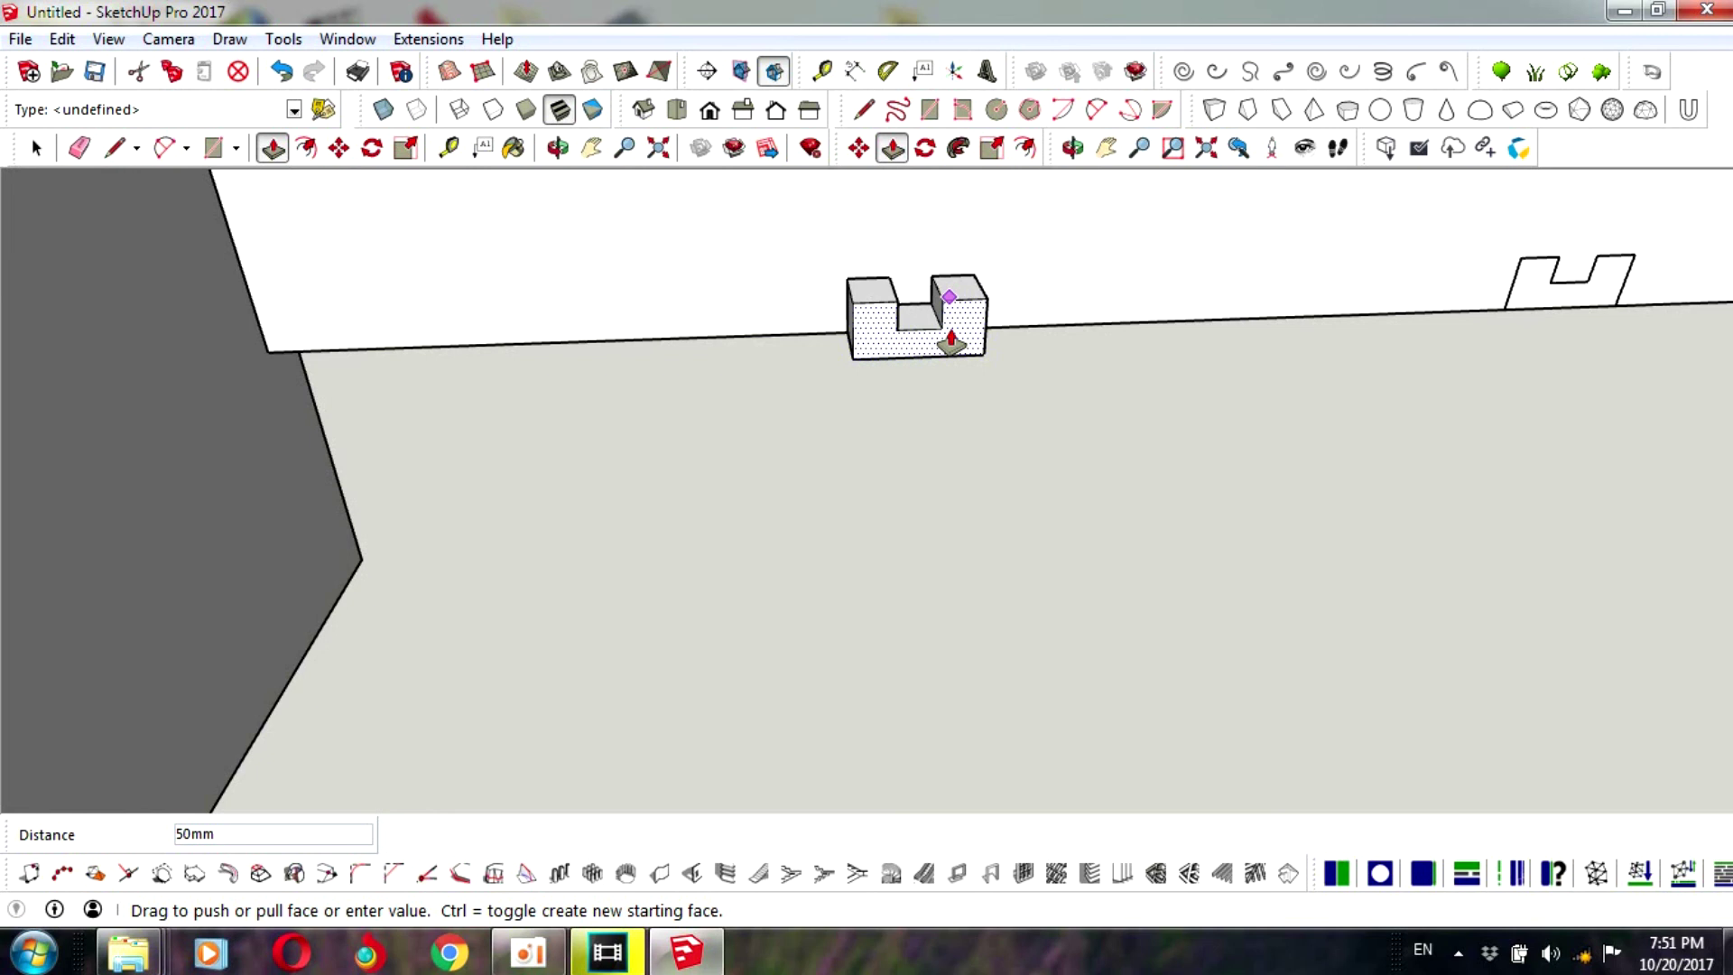
pyautogui.write('50')
pyautogui.press('Return')
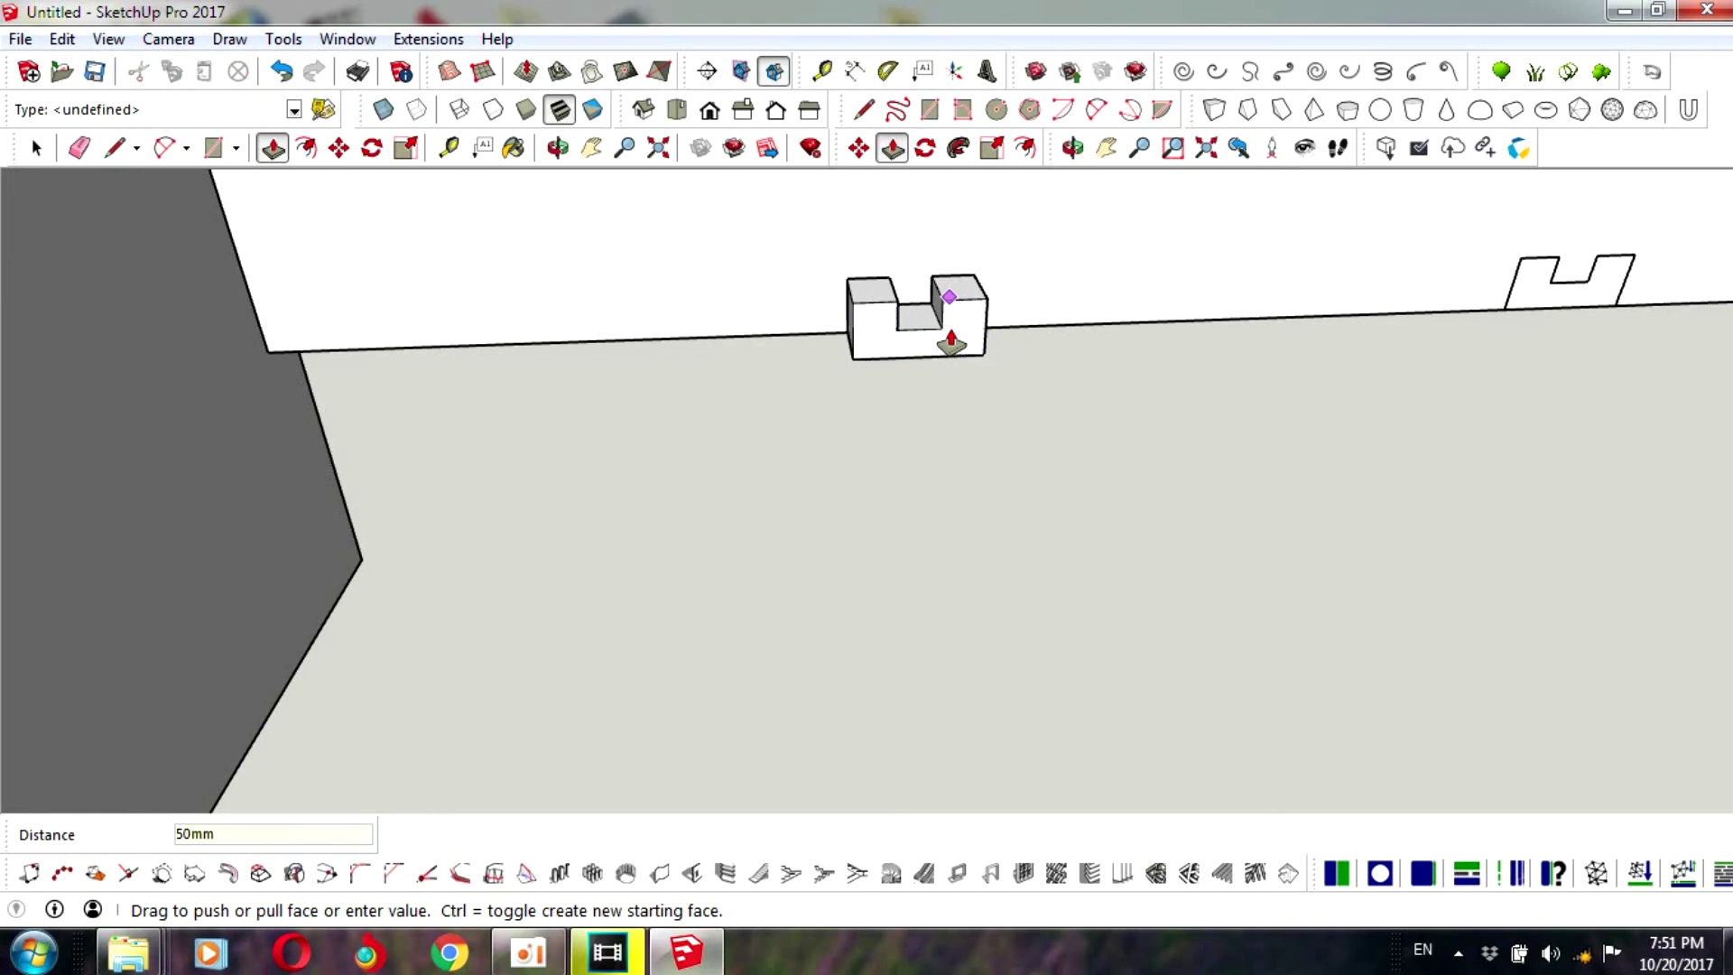
pyautogui.scroll(-3, 1353, 398)
pyautogui.scroll(-3, 1207, 298)
pyautogui.scroll(2, 1362, 294)
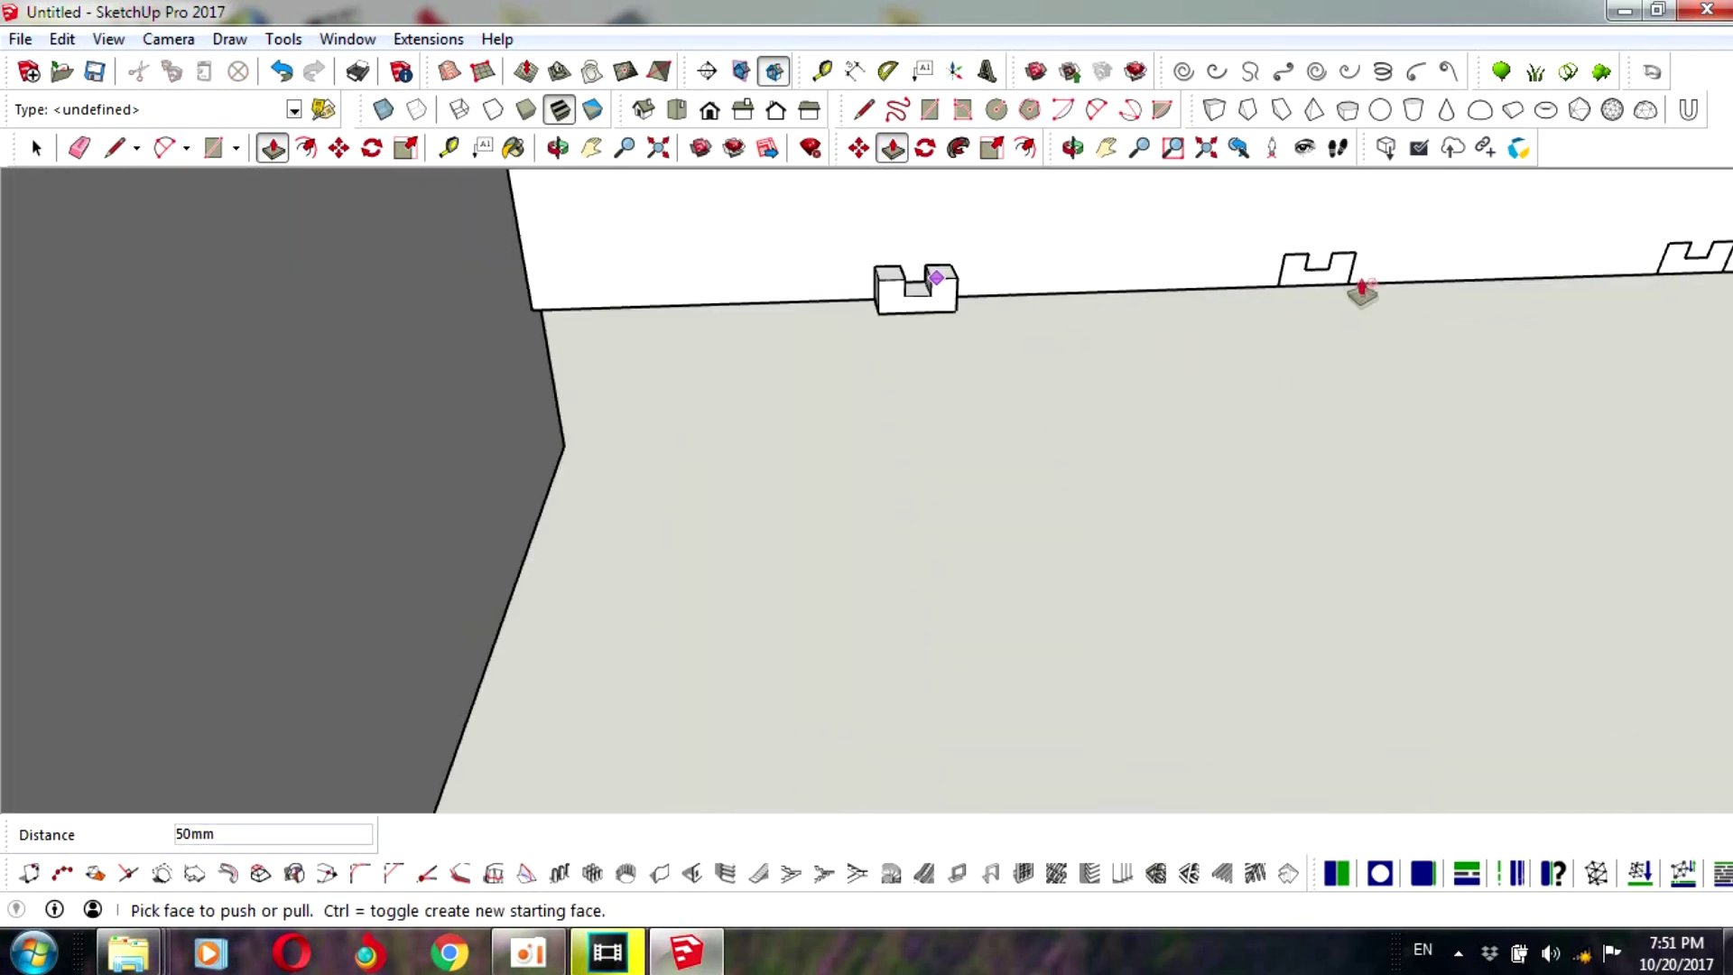
pyautogui.scroll(2, 1361, 294)
# - Extrude the second and third notch faces 50 mm each
pyautogui.moveTo(1350, 275); pyautogui.dragTo(1365, 298)
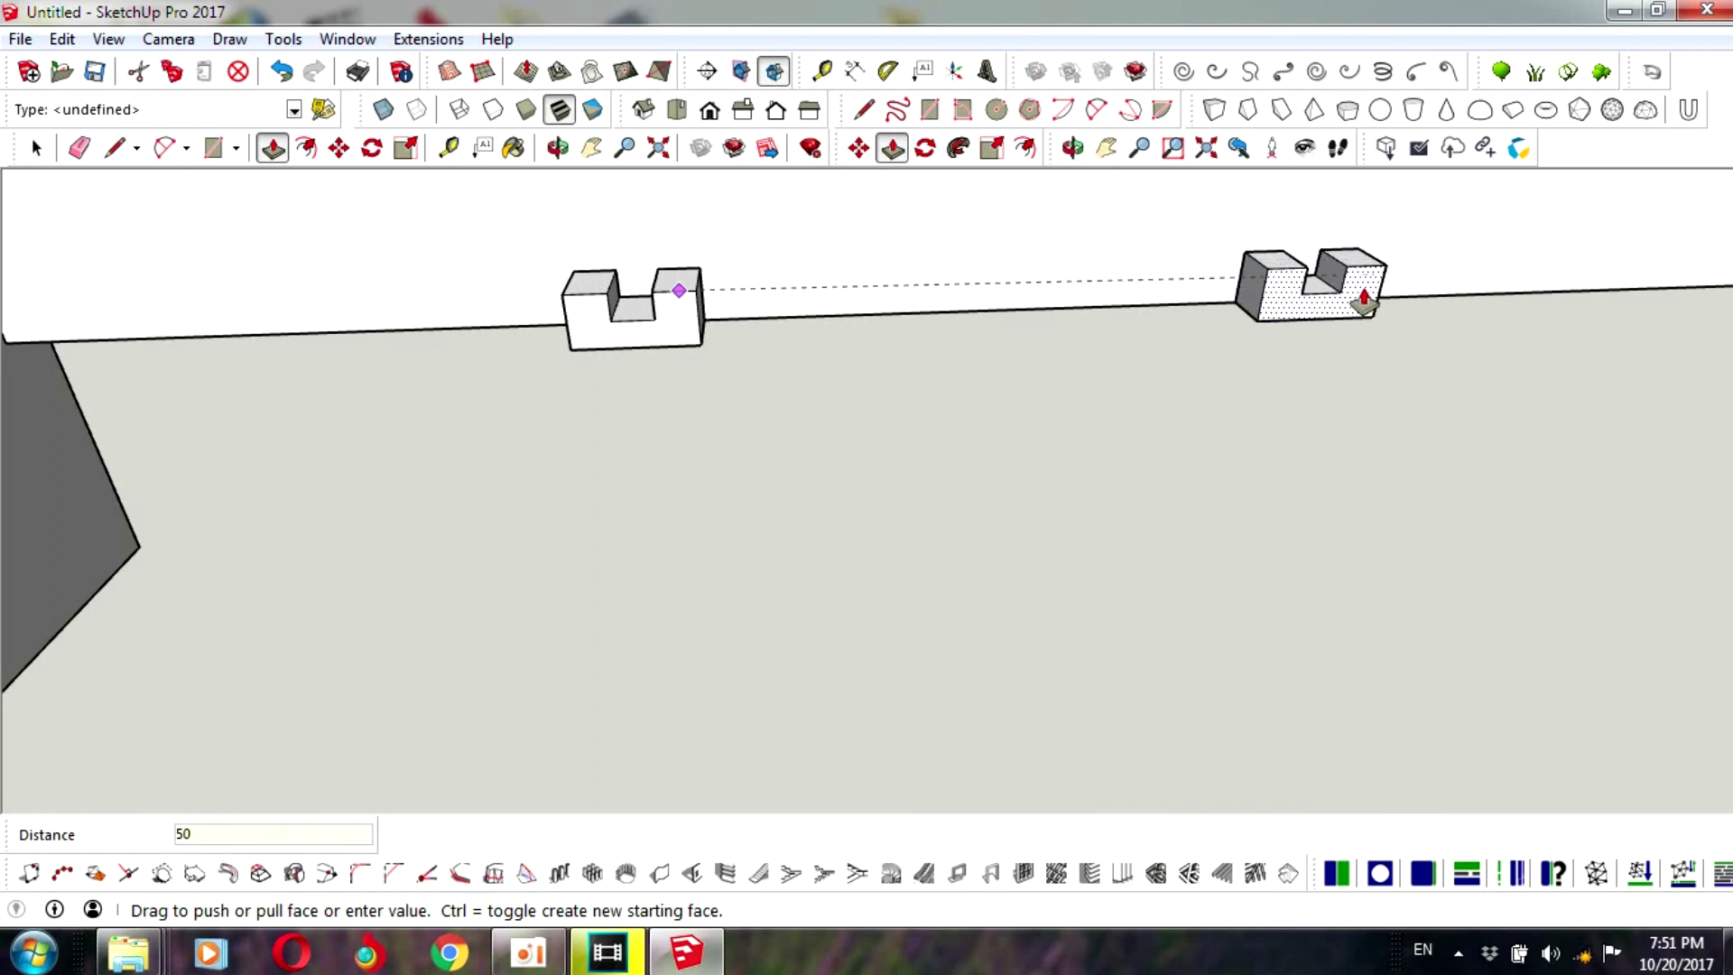
pyautogui.press('Return')
pyautogui.scroll(-3, 1354, 293)
pyautogui.scroll(3, 1535, 280)
pyautogui.moveTo(1596, 278); pyautogui.dragTo(1617, 304)
pyautogui.press('Return')
pyautogui.scroll(-2, 1615, 302)
pyautogui.scroll(-2, 1399, 334)
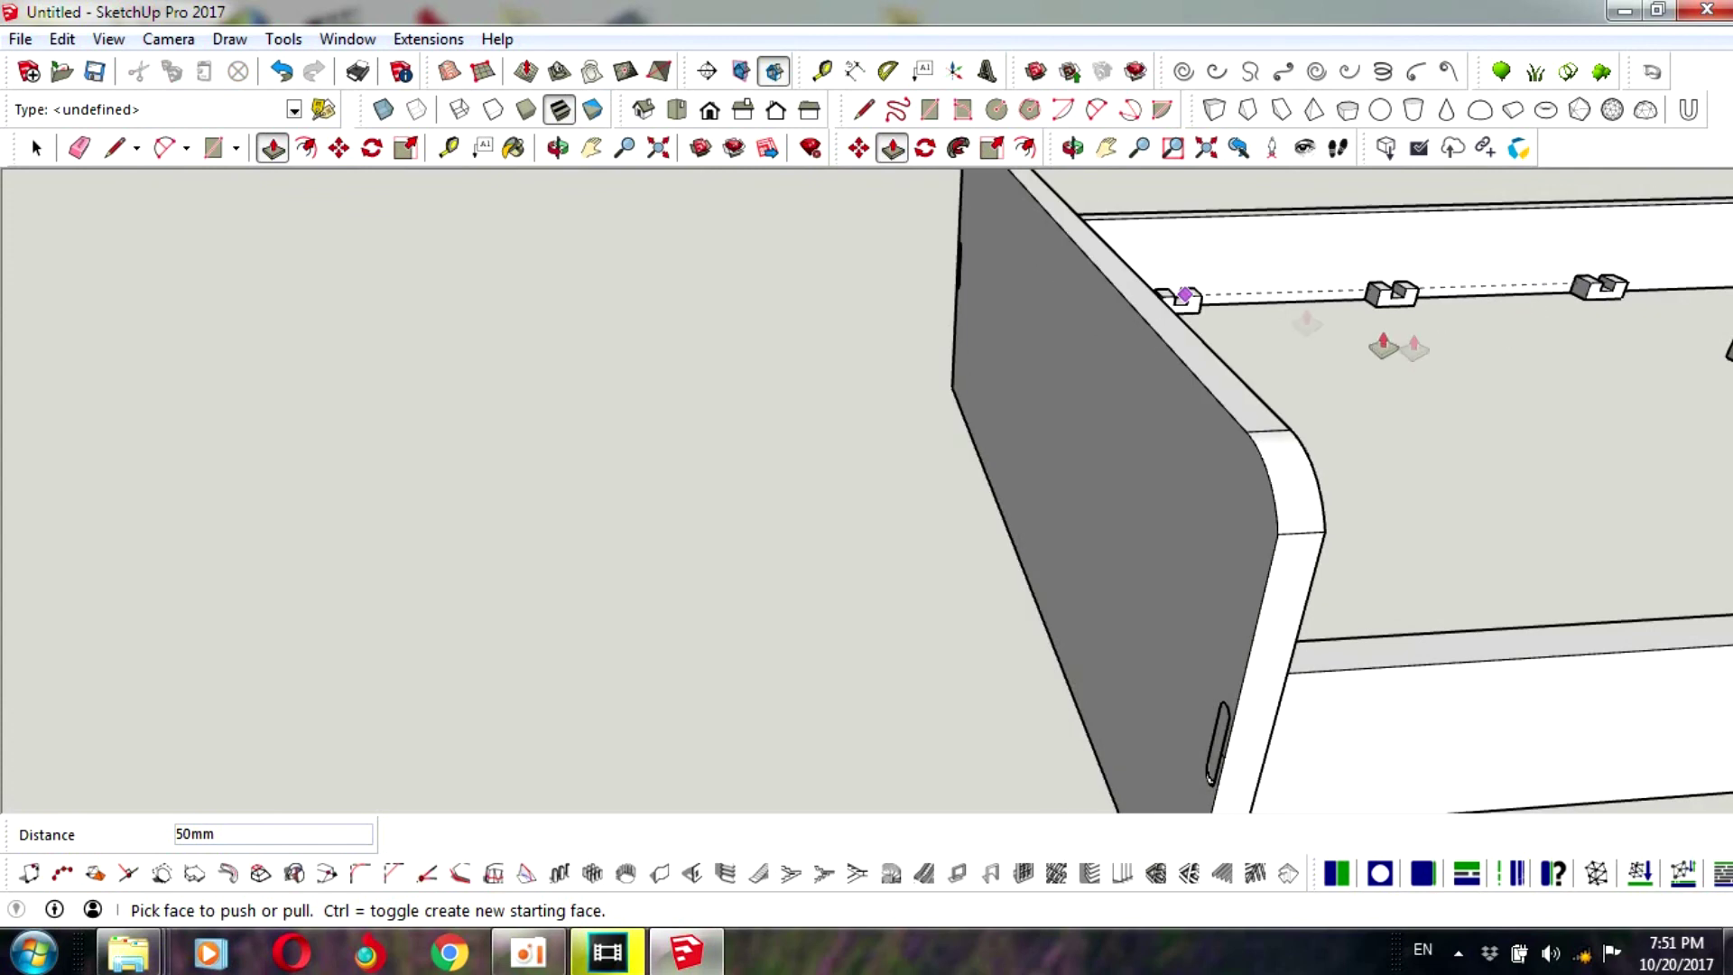
pyautogui.scroll(3, 1296, 340)
# - Pan and orbit to a level front view of the notch blocks
pyautogui.click(36, 148)
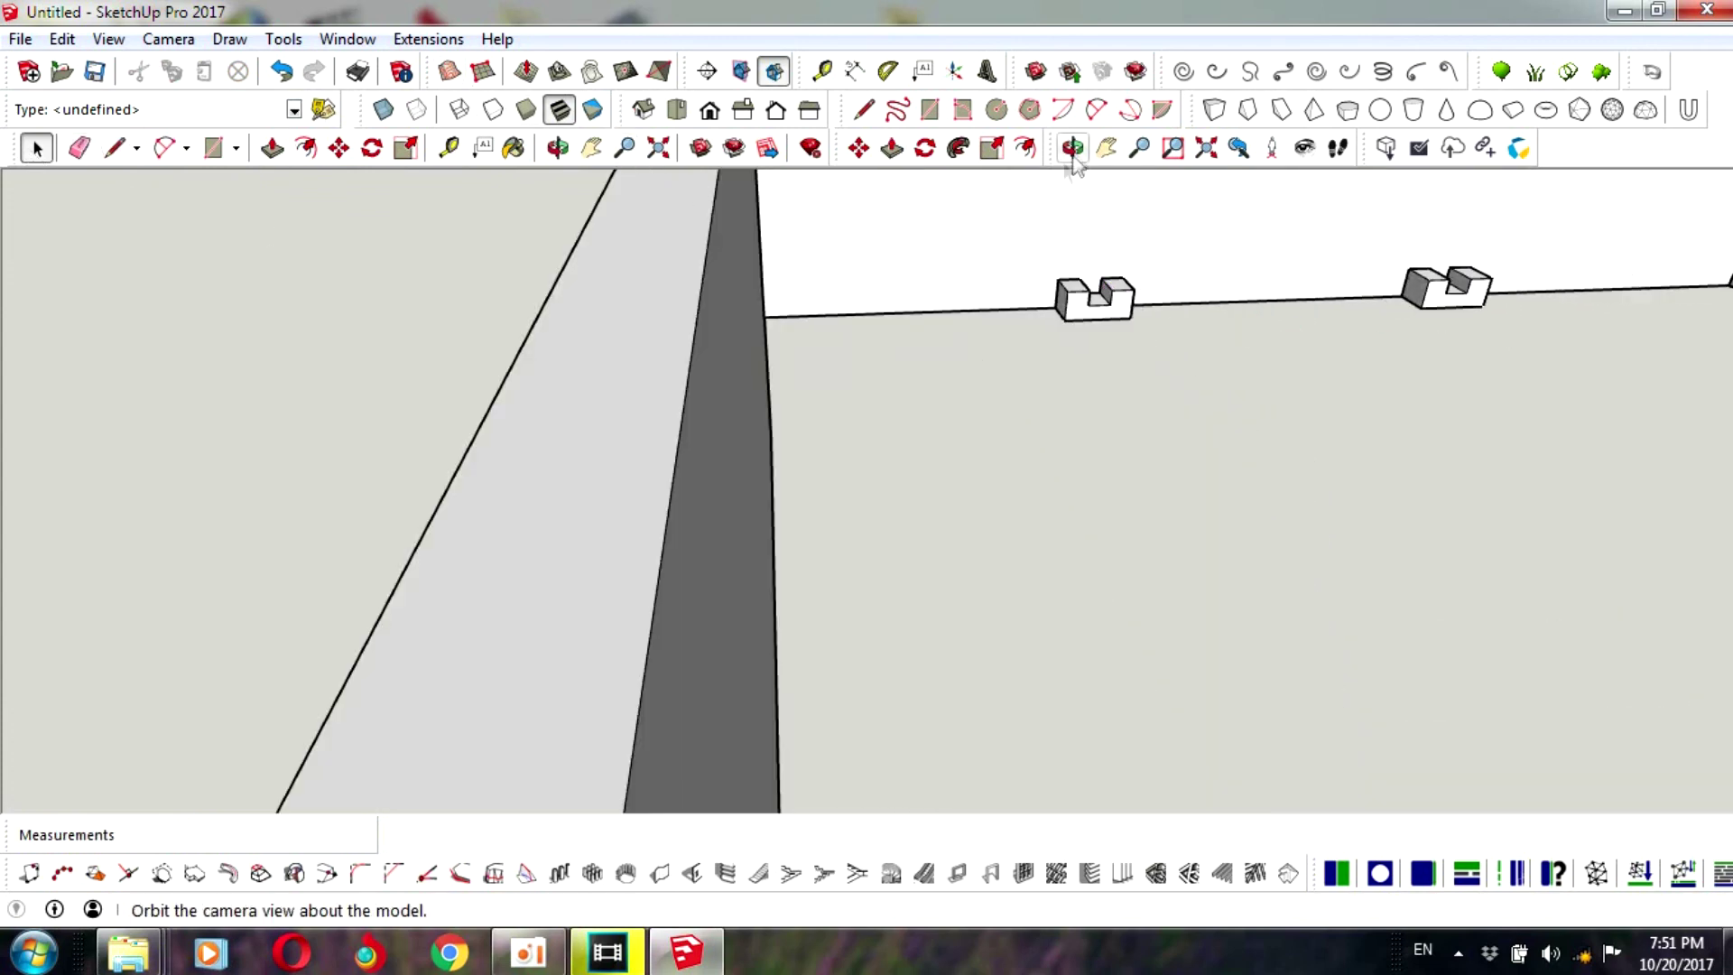
pyautogui.click(1106, 147)
pyautogui.moveTo(1196, 290); pyautogui.dragTo(996, 341)
pyautogui.scroll(-3, 995, 341)
pyautogui.scroll(3, 929, 337)
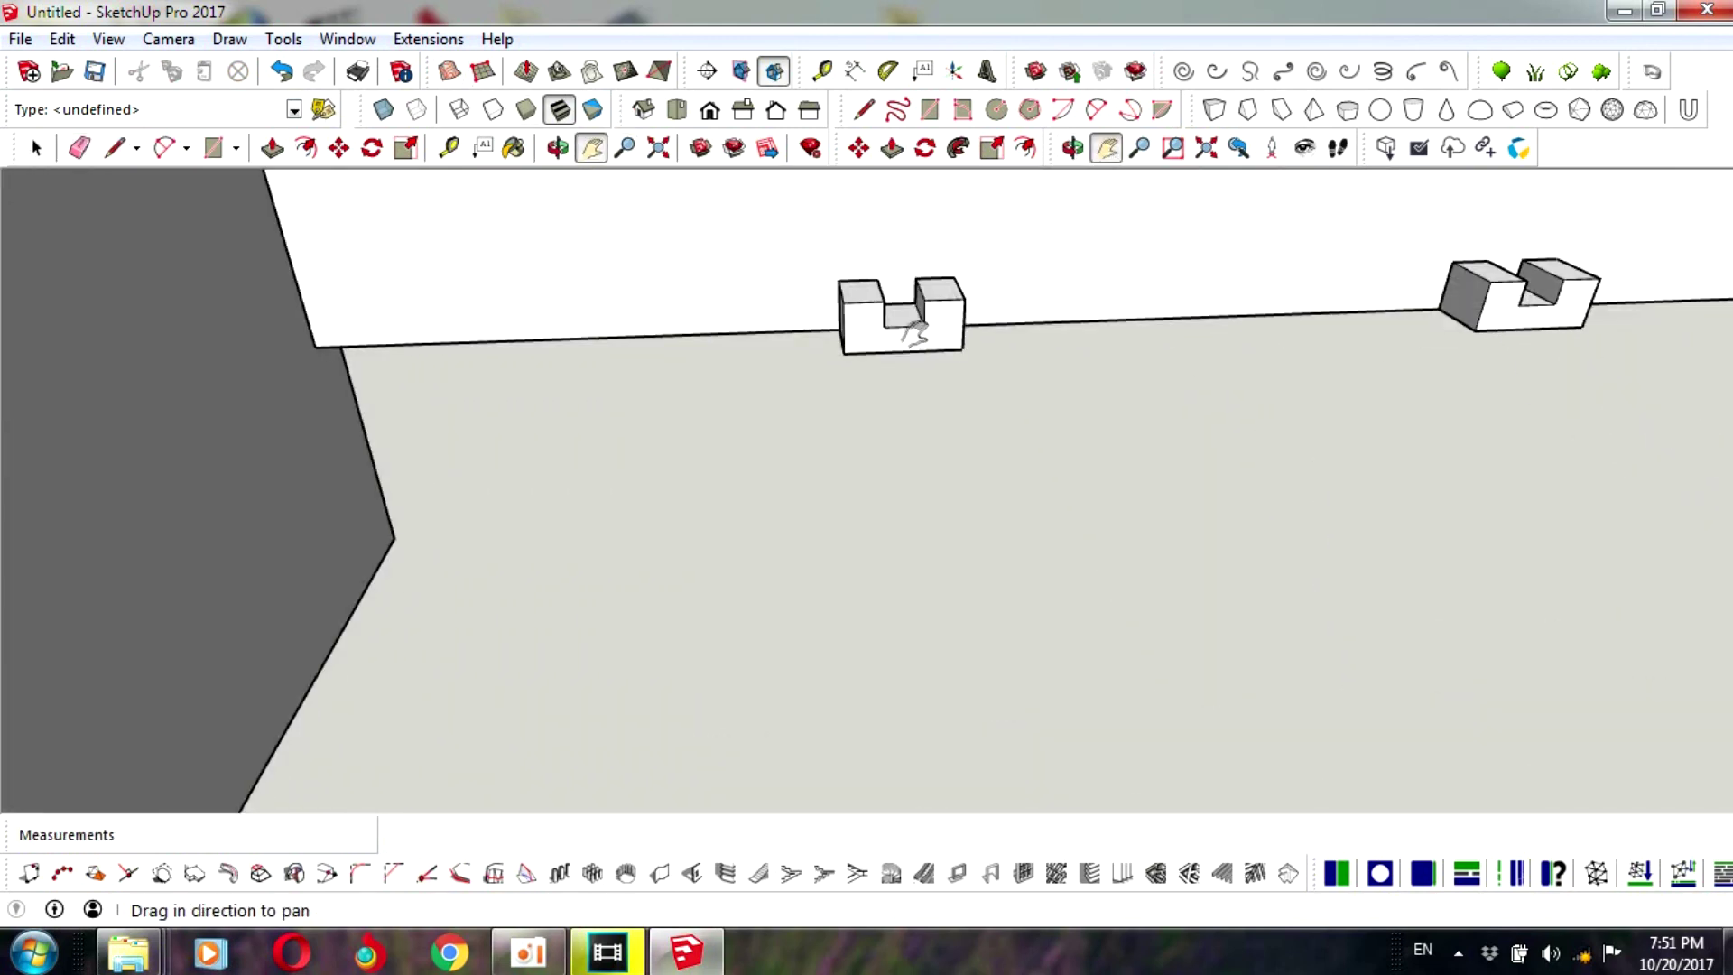
pyautogui.scroll(2, 917, 330)
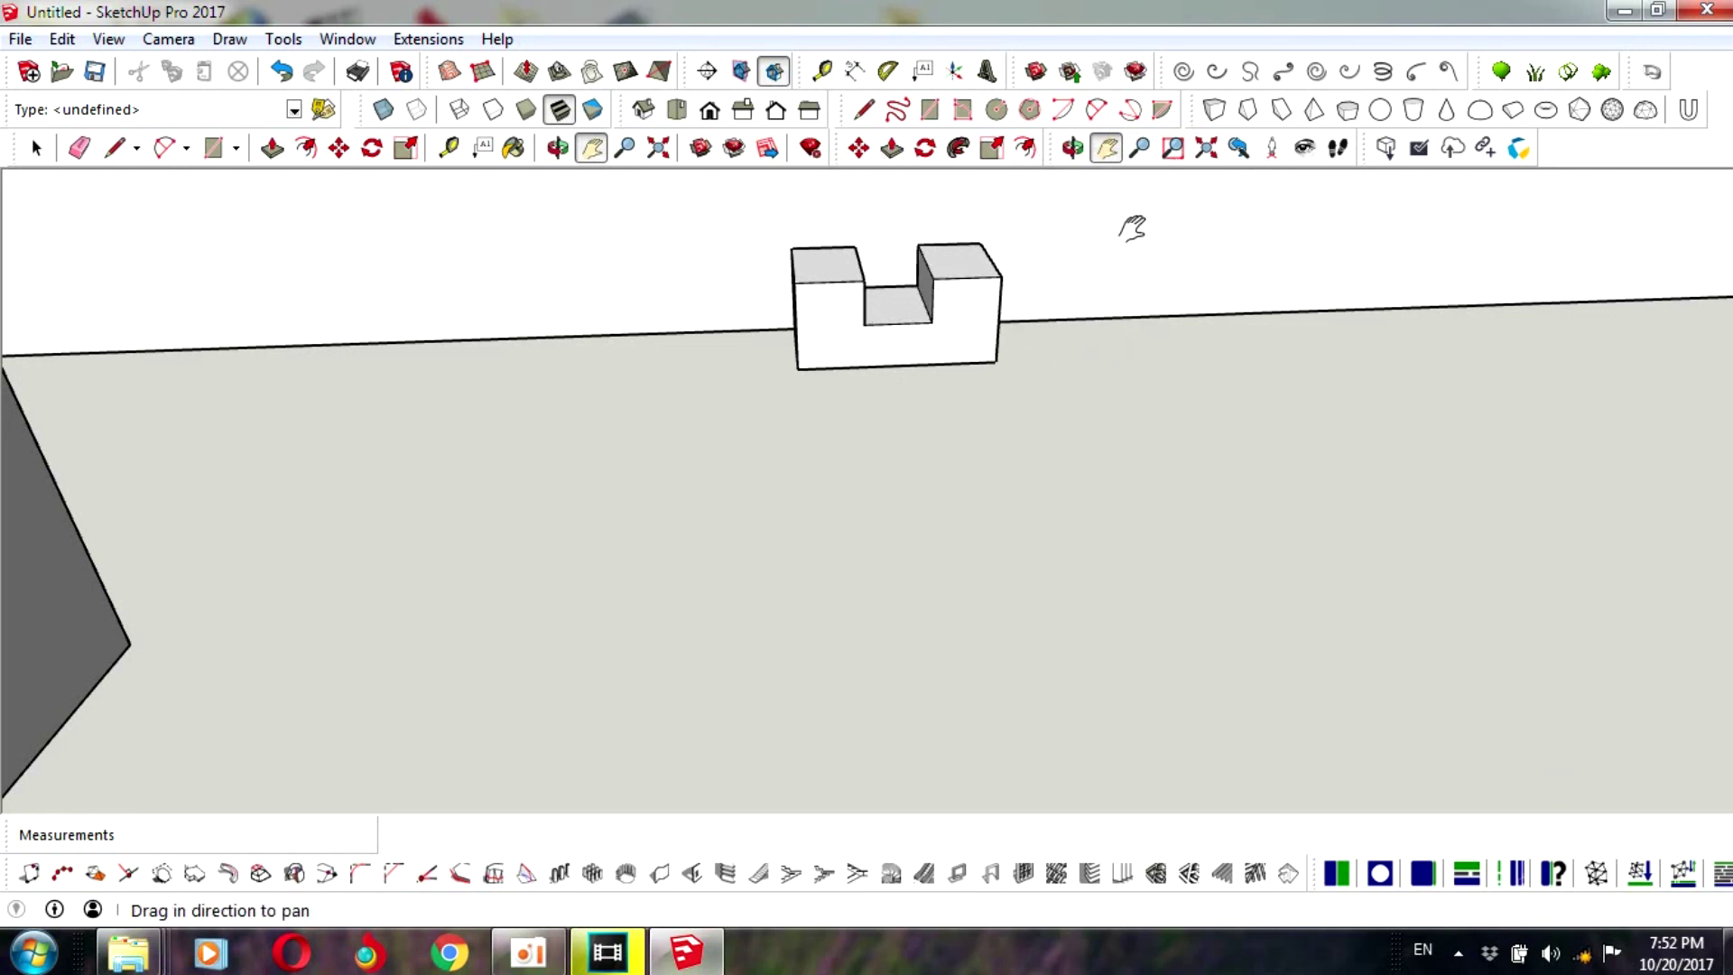
pyautogui.click(1074, 147)
pyautogui.moveTo(1072, 379)
pyautogui.mouseDown()
pyautogui.moveTo(940, 225)
pyautogui.moveTo(716, 307)
pyautogui.moveTo(1083, 325)
pyautogui.moveTo(720, 352)
pyautogui.moveTo(719, 379)
pyautogui.moveTo(1114, 336)
pyautogui.moveTo(1203, 512)
pyautogui.moveTo(1188, 433)
pyautogui.moveTo(824, 376)
pyautogui.moveTo(983, 217)
pyautogui.mouseUp()
# - Draw crossing diagonals on the left upright's front face
pyautogui.press('c')
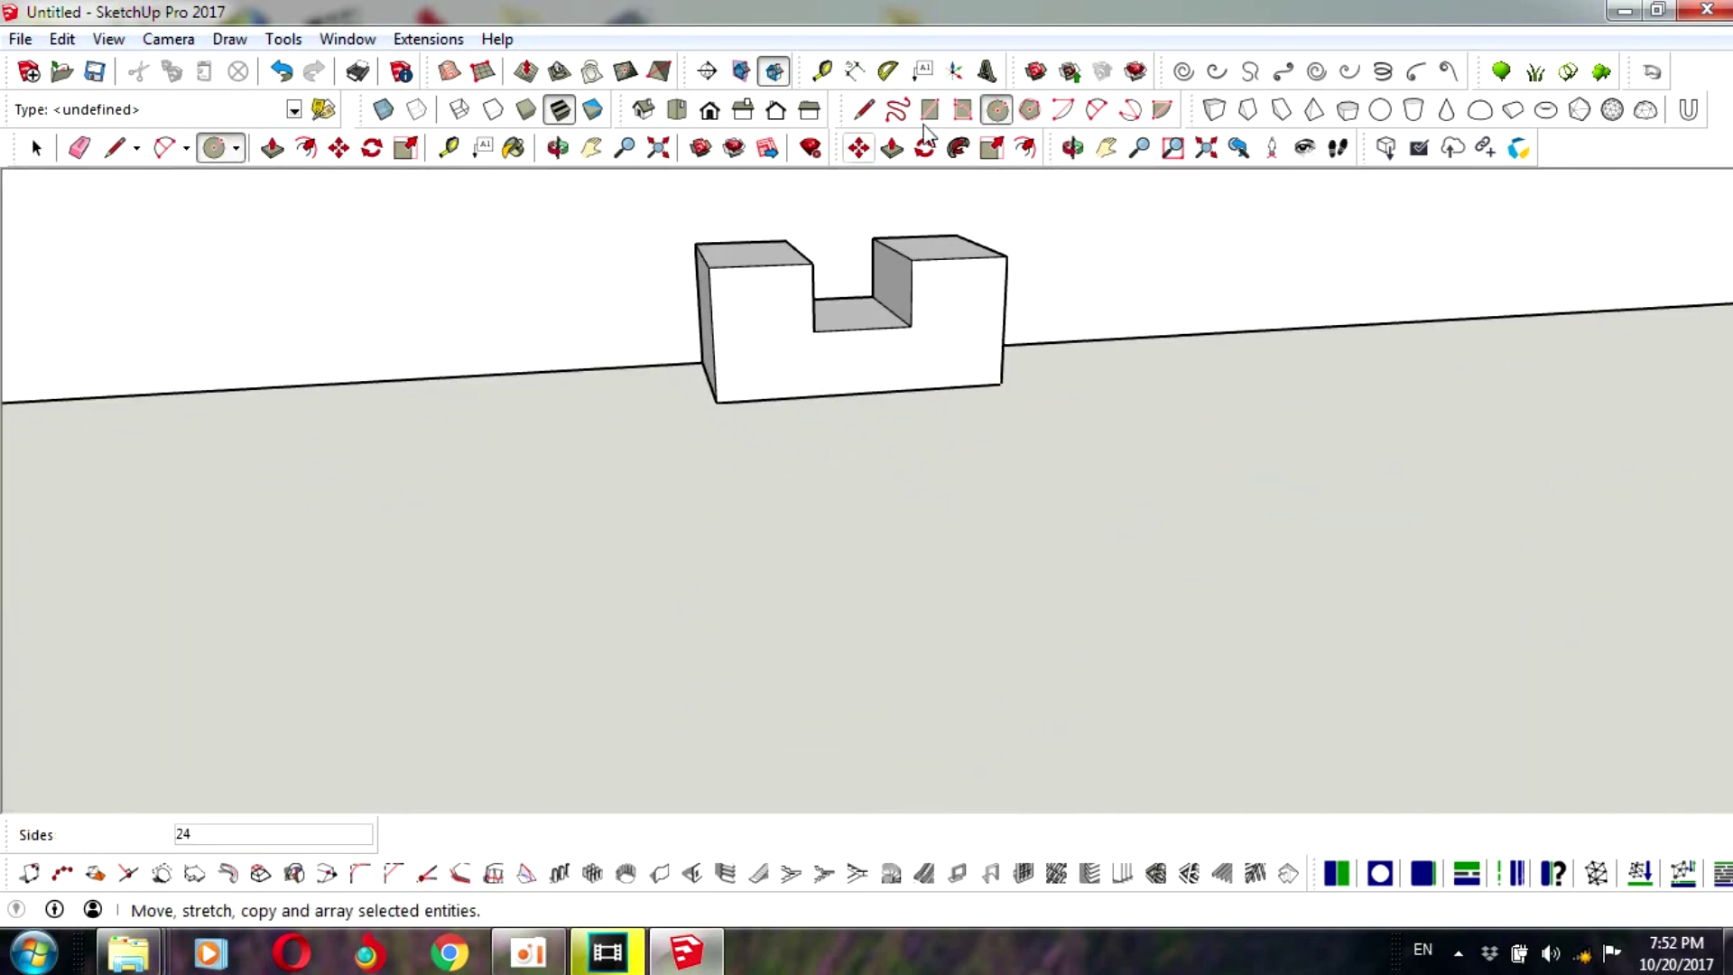
pyautogui.click(864, 109)
pyautogui.click(708, 267)
pyautogui.click(813, 331)
pyautogui.click(812, 262)
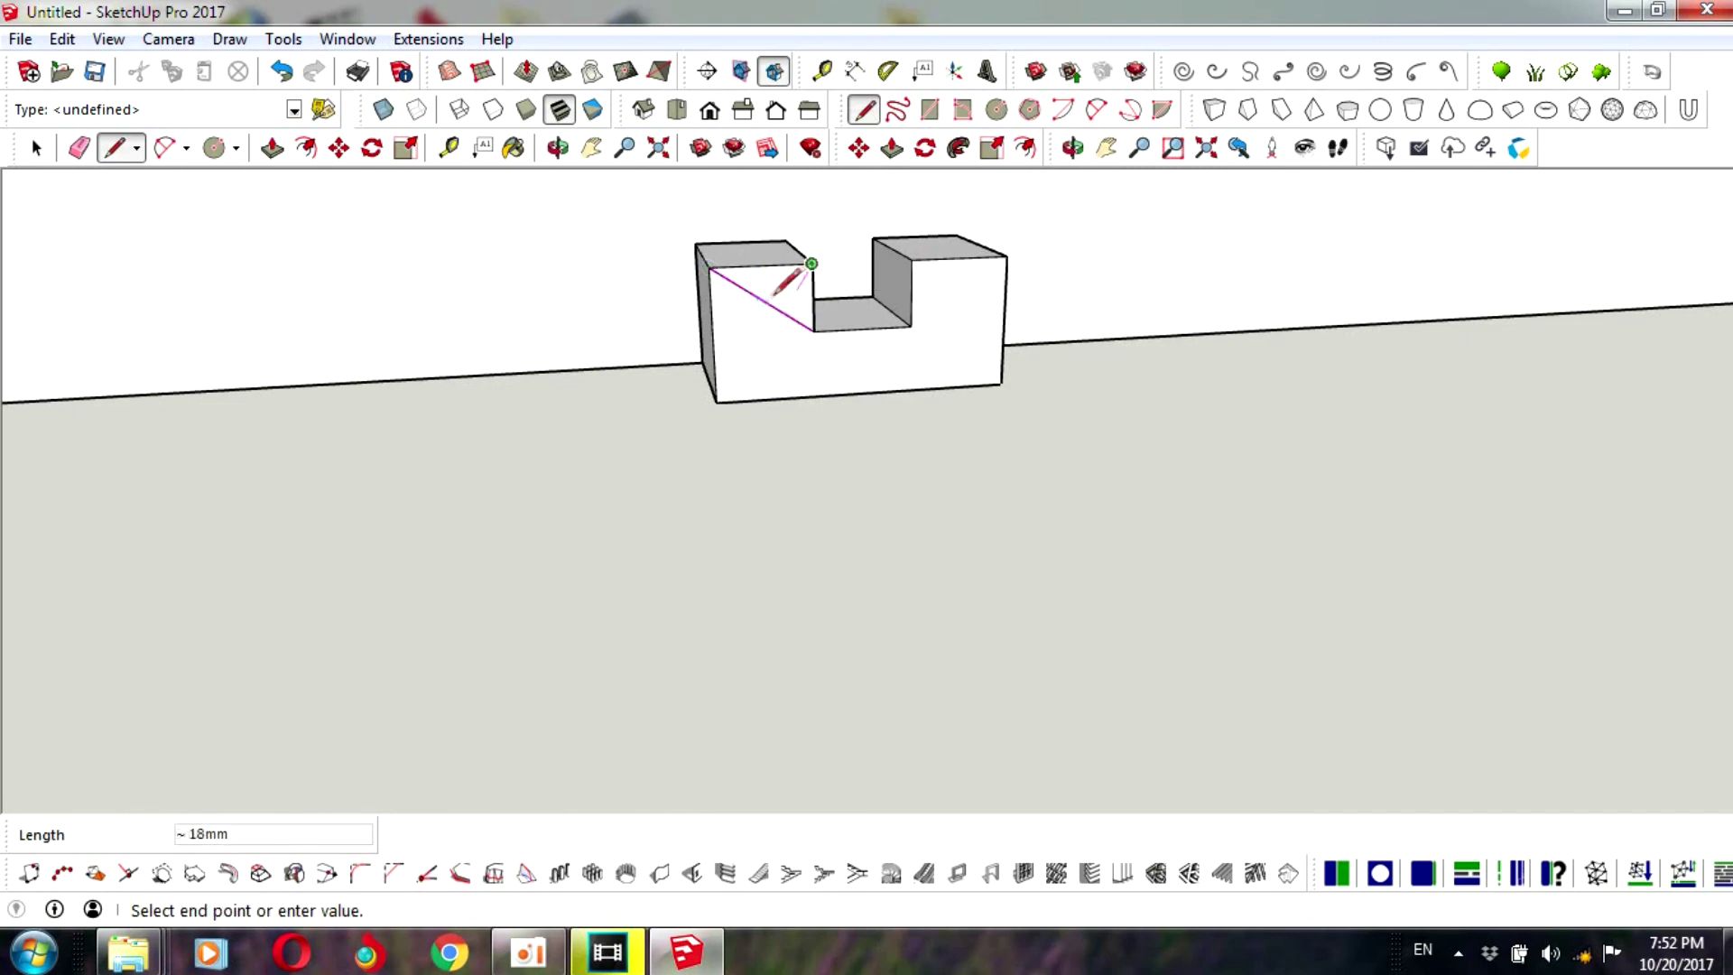
pyautogui.click(713, 335)
# - Centre a radius-6 circle at the left crossing, replacing an initial radius-8 attempt
pyautogui.press('c')
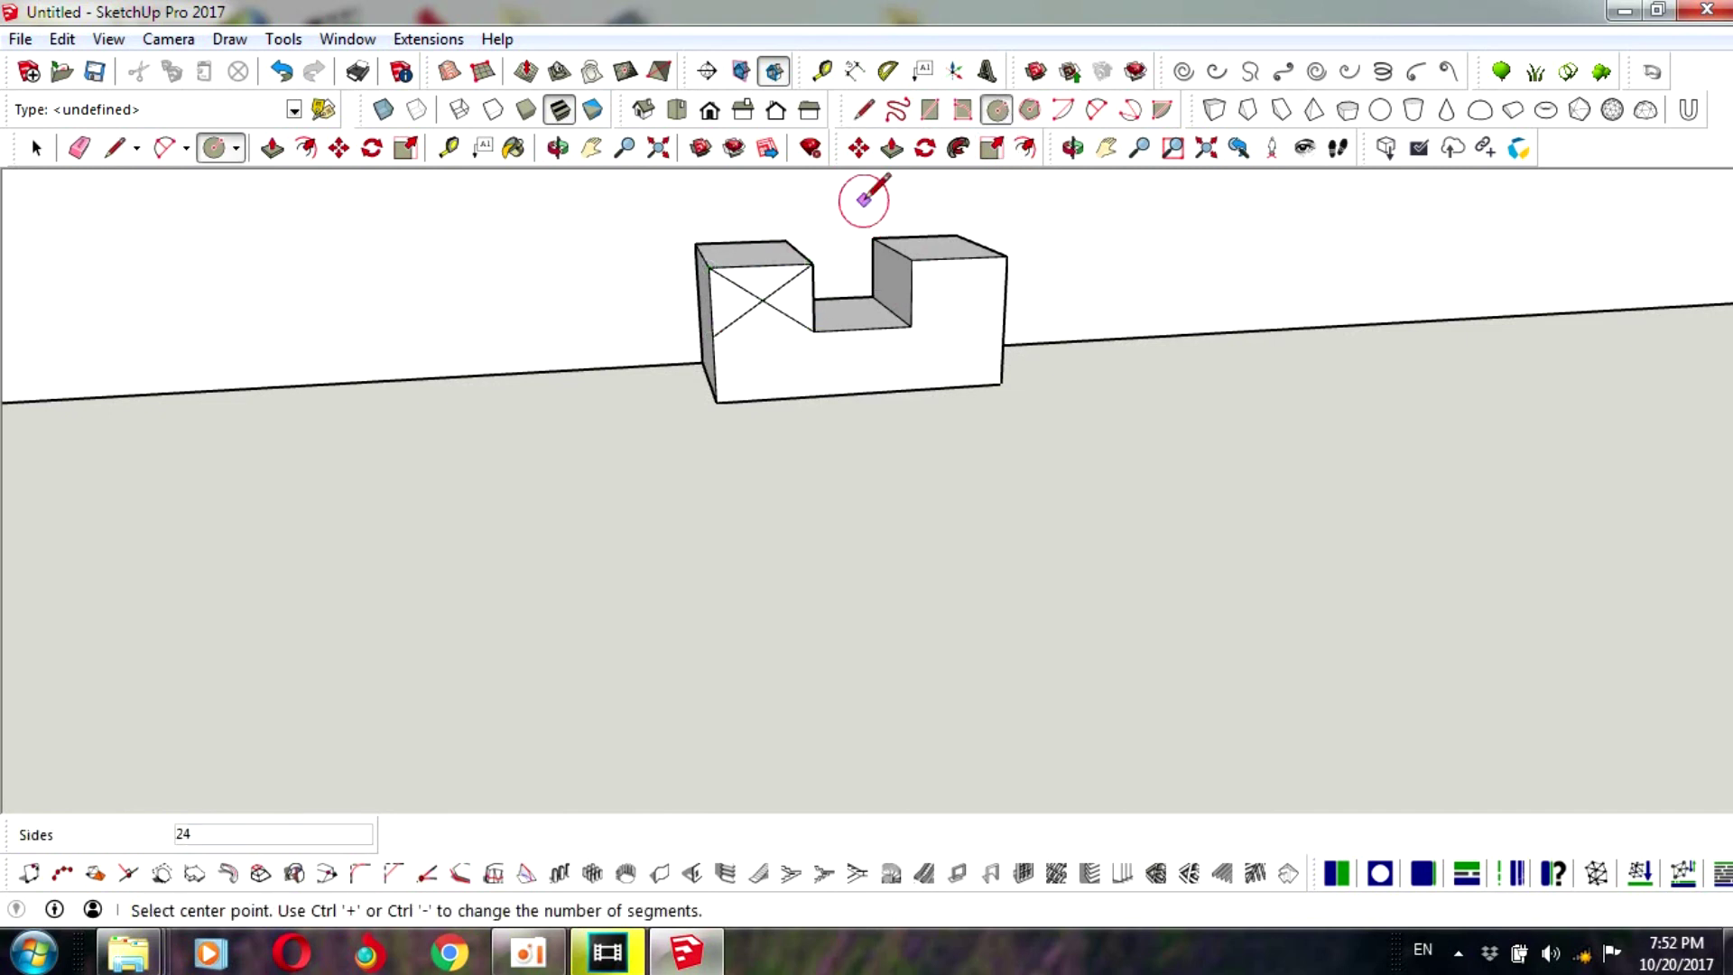
pyautogui.click(761, 299)
pyautogui.scroll(2, 775, 284)
pyautogui.scroll(2, 782, 280)
pyautogui.scroll(2, 779, 281)
pyautogui.write('8')
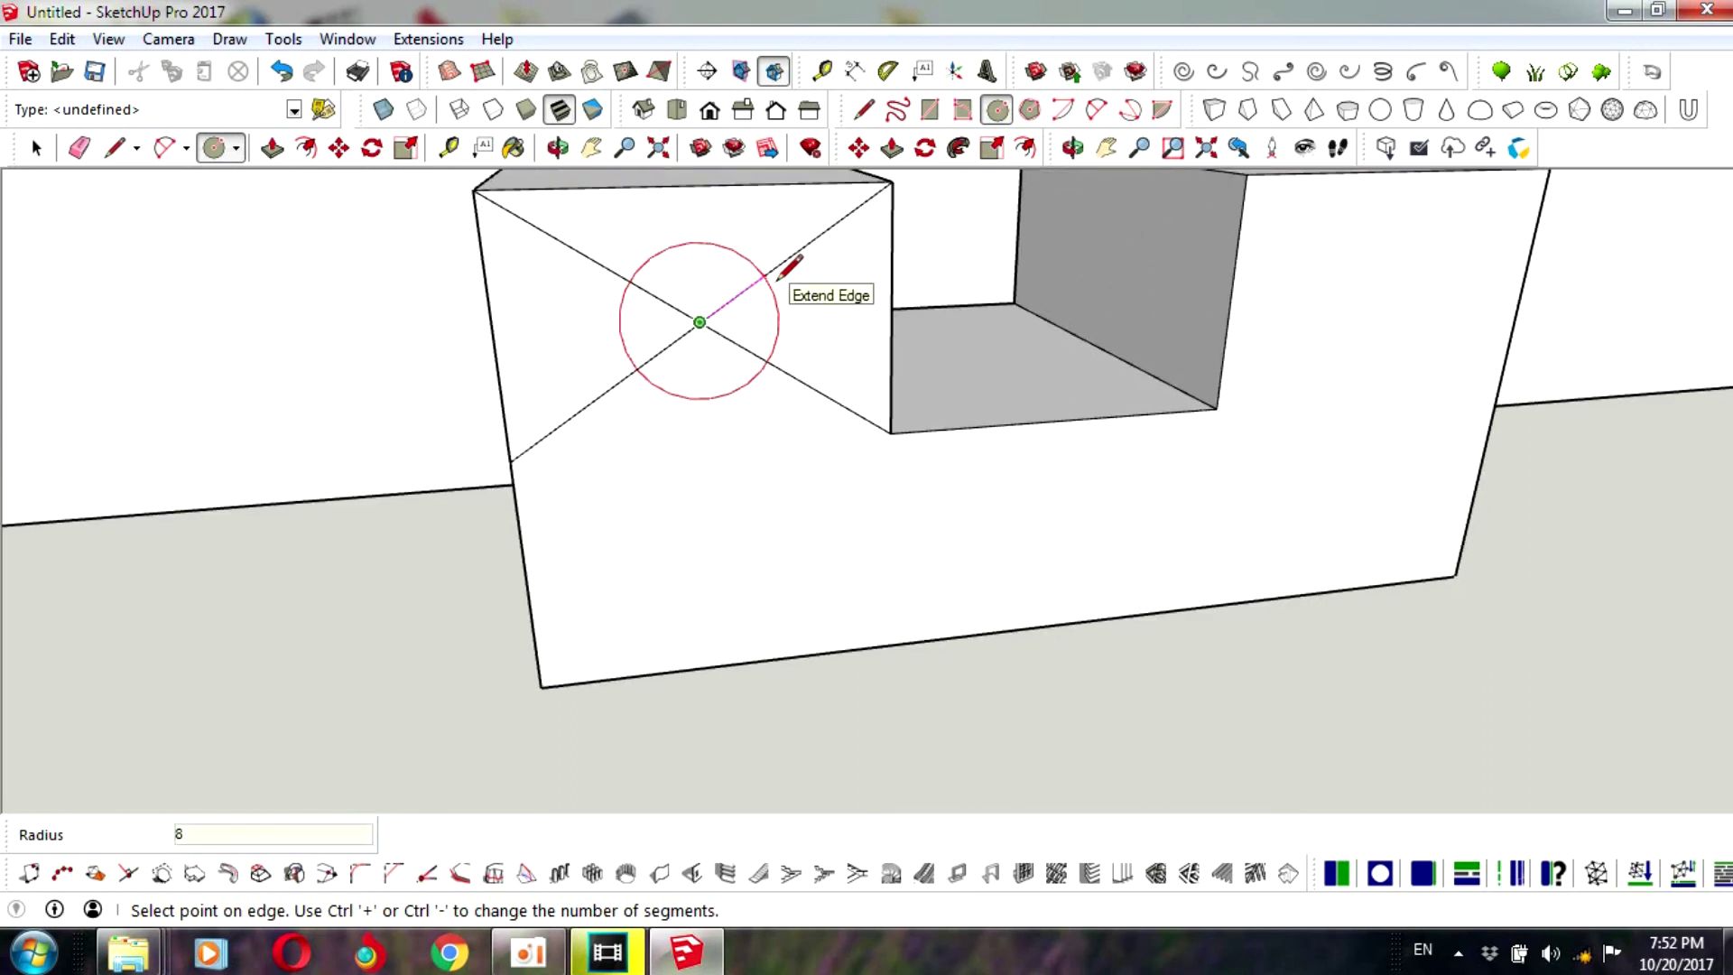
pyautogui.press('Return')
pyautogui.scroll(-3, 778, 280)
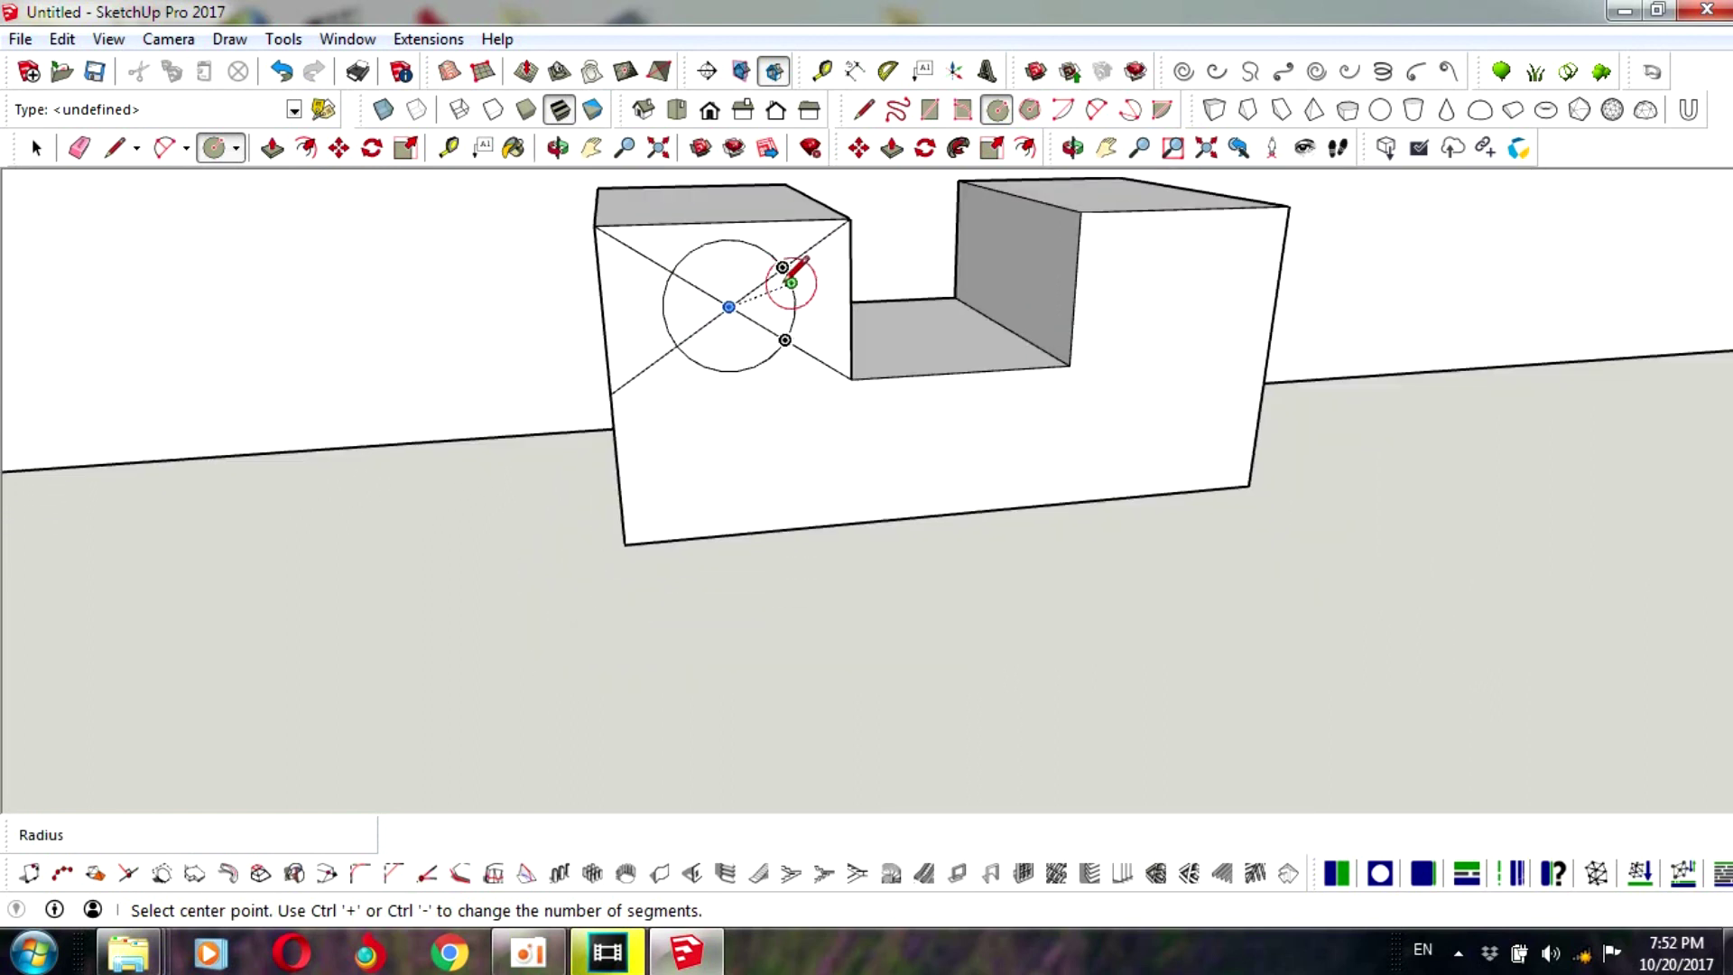
pyautogui.hotkey('ctrl', 'z')
pyautogui.click(729, 307)
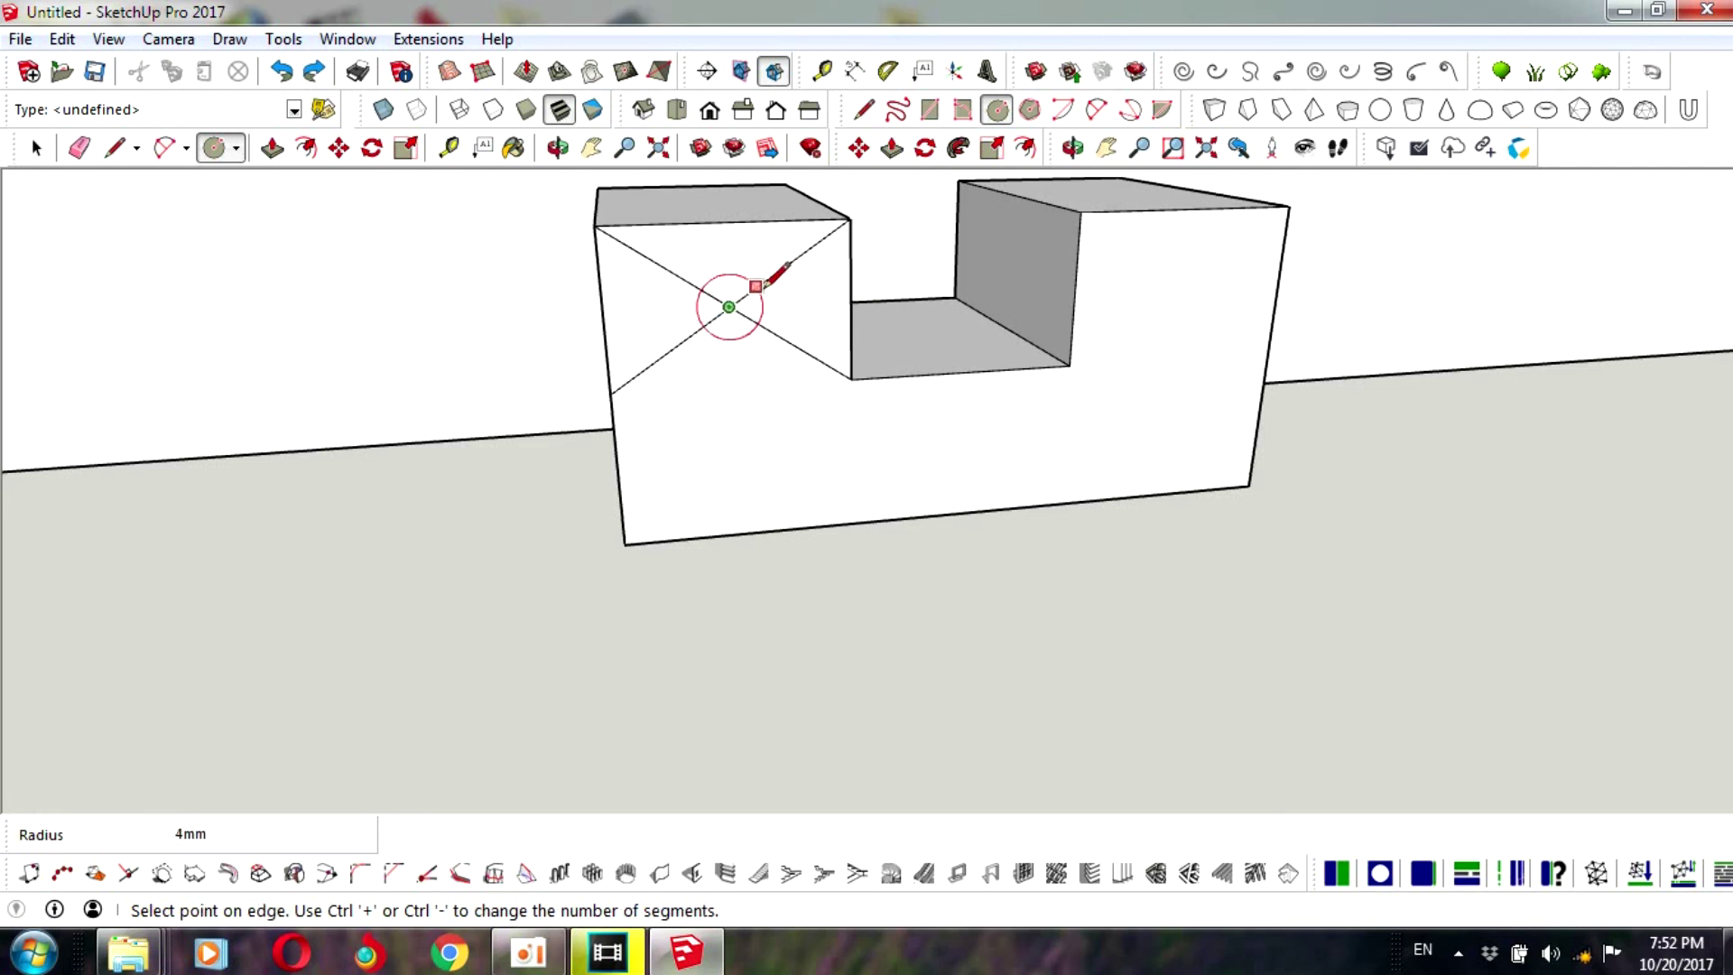
pyautogui.write('6')
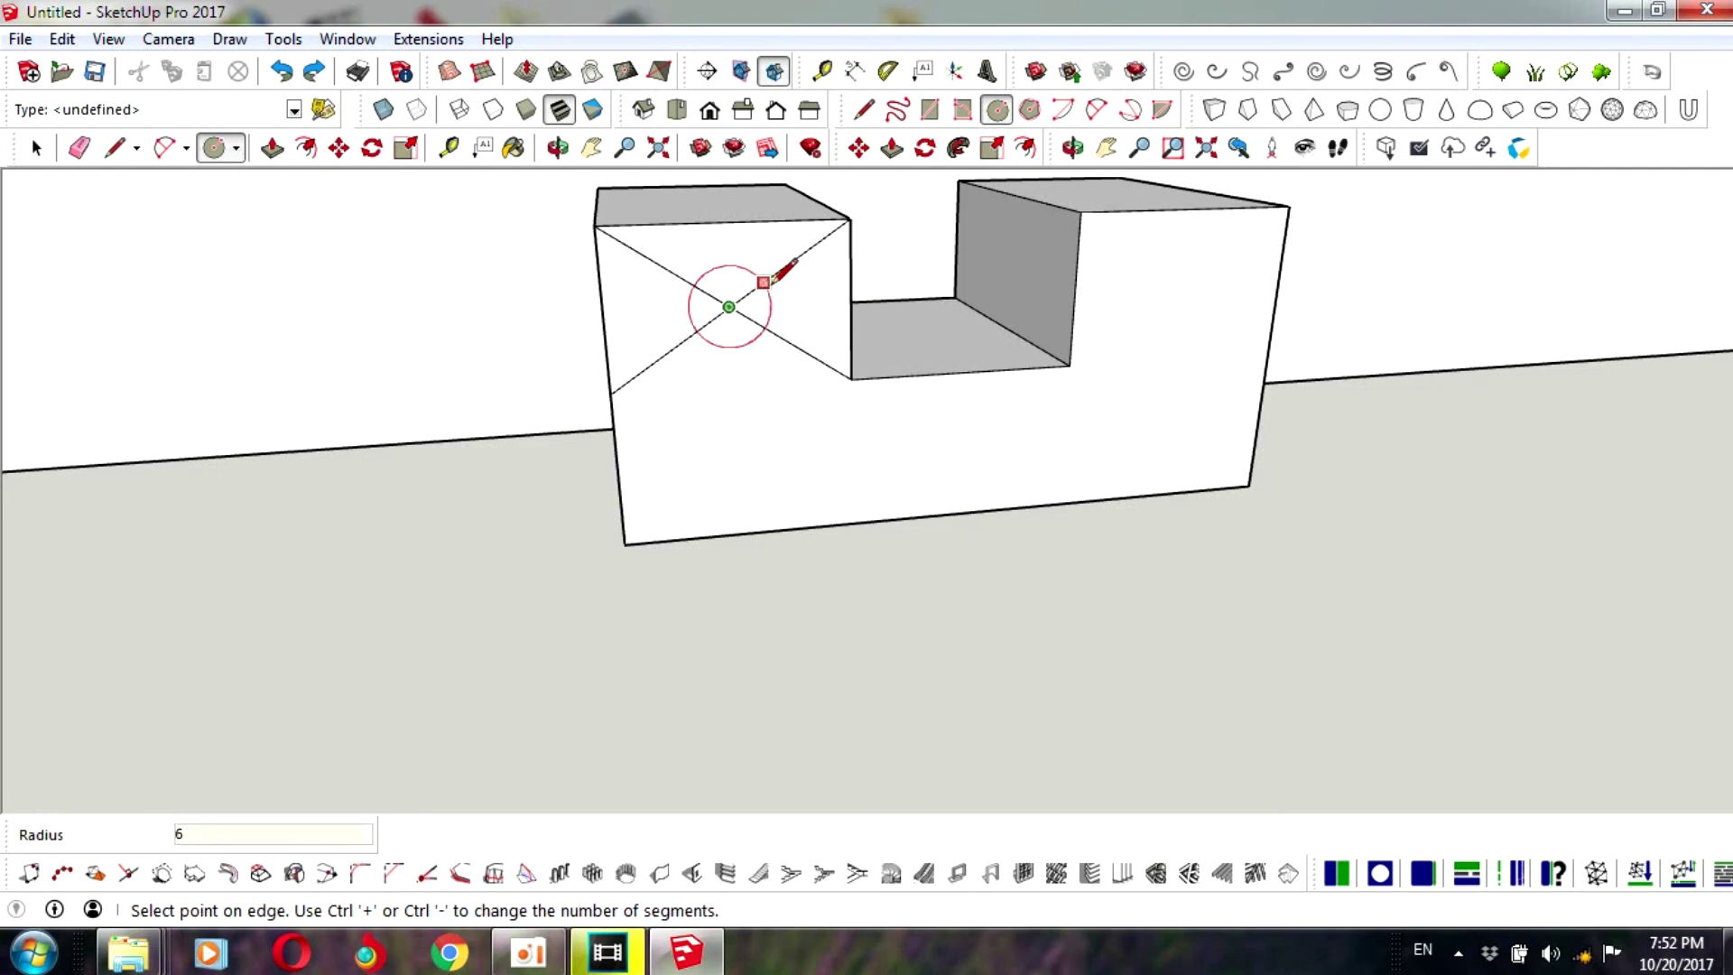
pyautogui.press('Return')
pyautogui.click(37, 147)
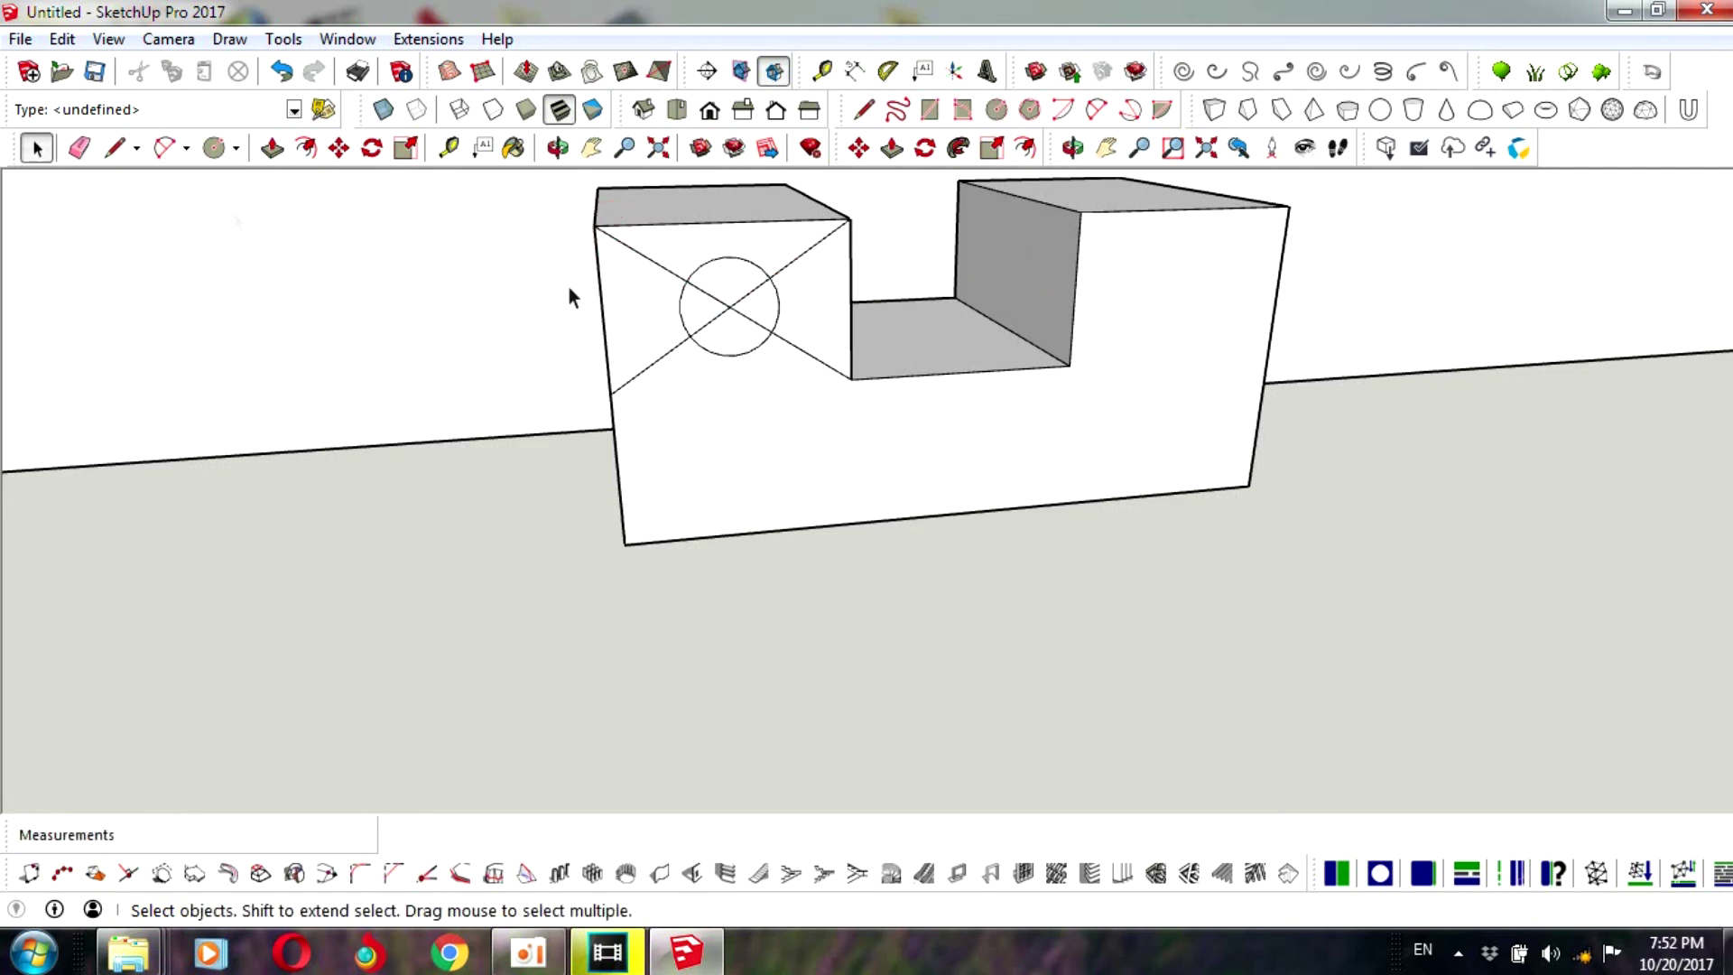
# - Draw crossing diagonals on the right upright's front face
pyautogui.click(863, 109)
pyautogui.click(1081, 212)
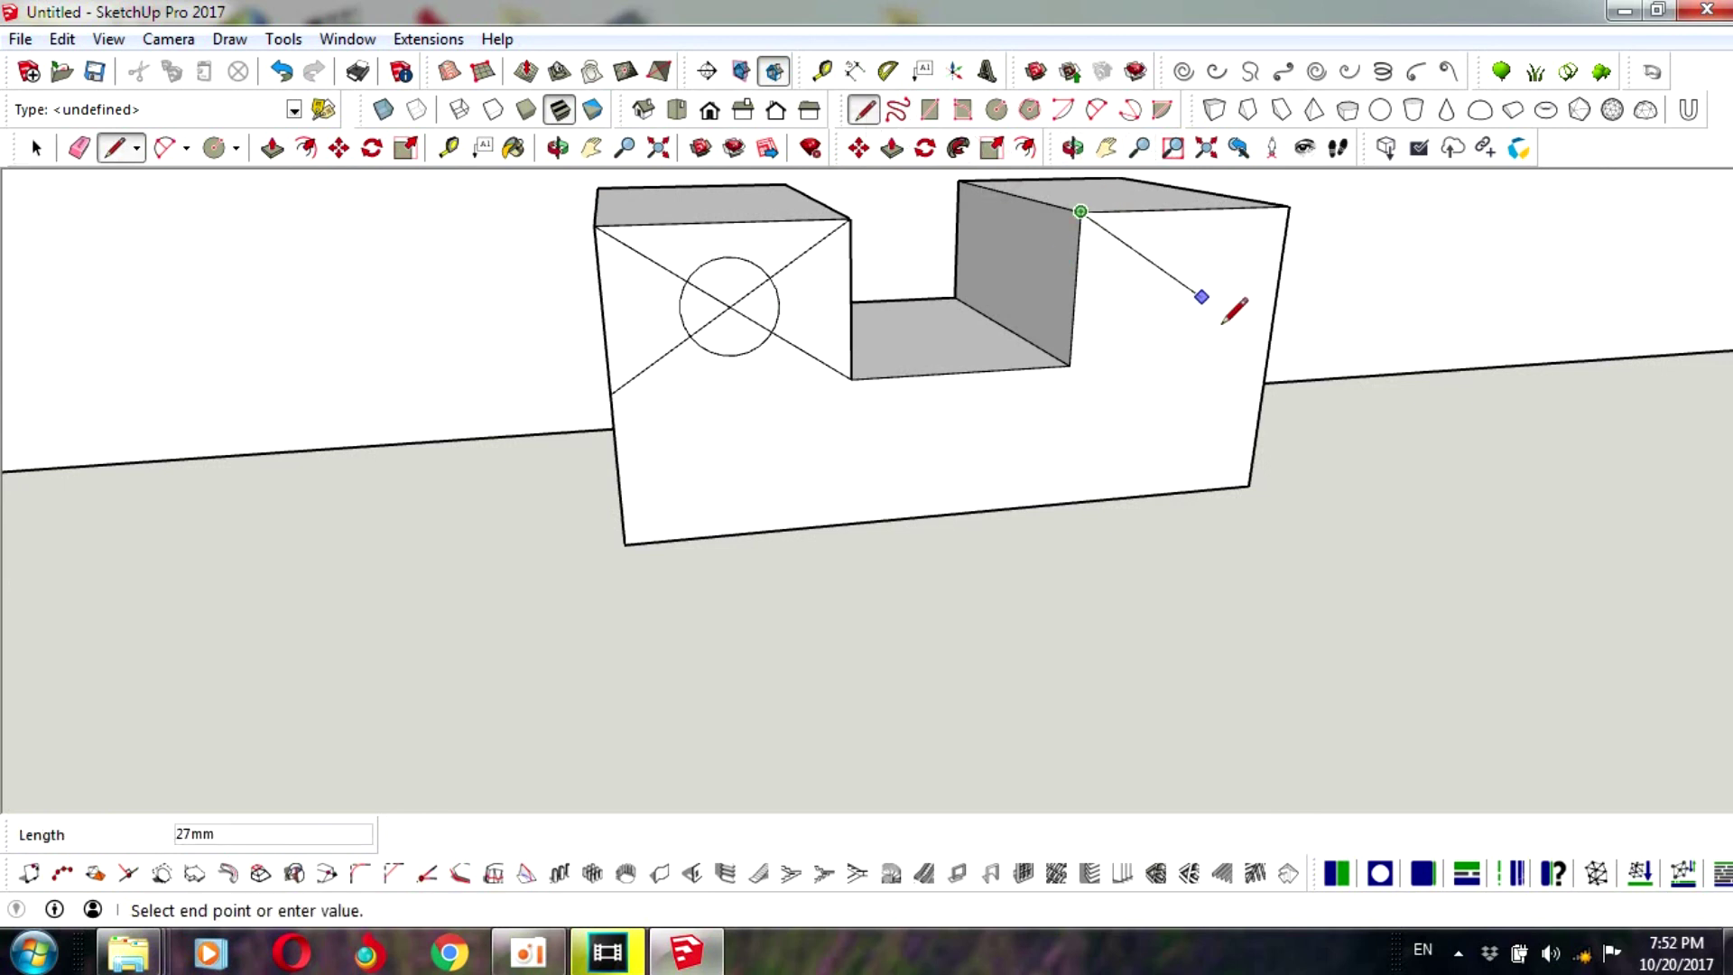
pyautogui.click(1268, 353)
pyautogui.click(1288, 206)
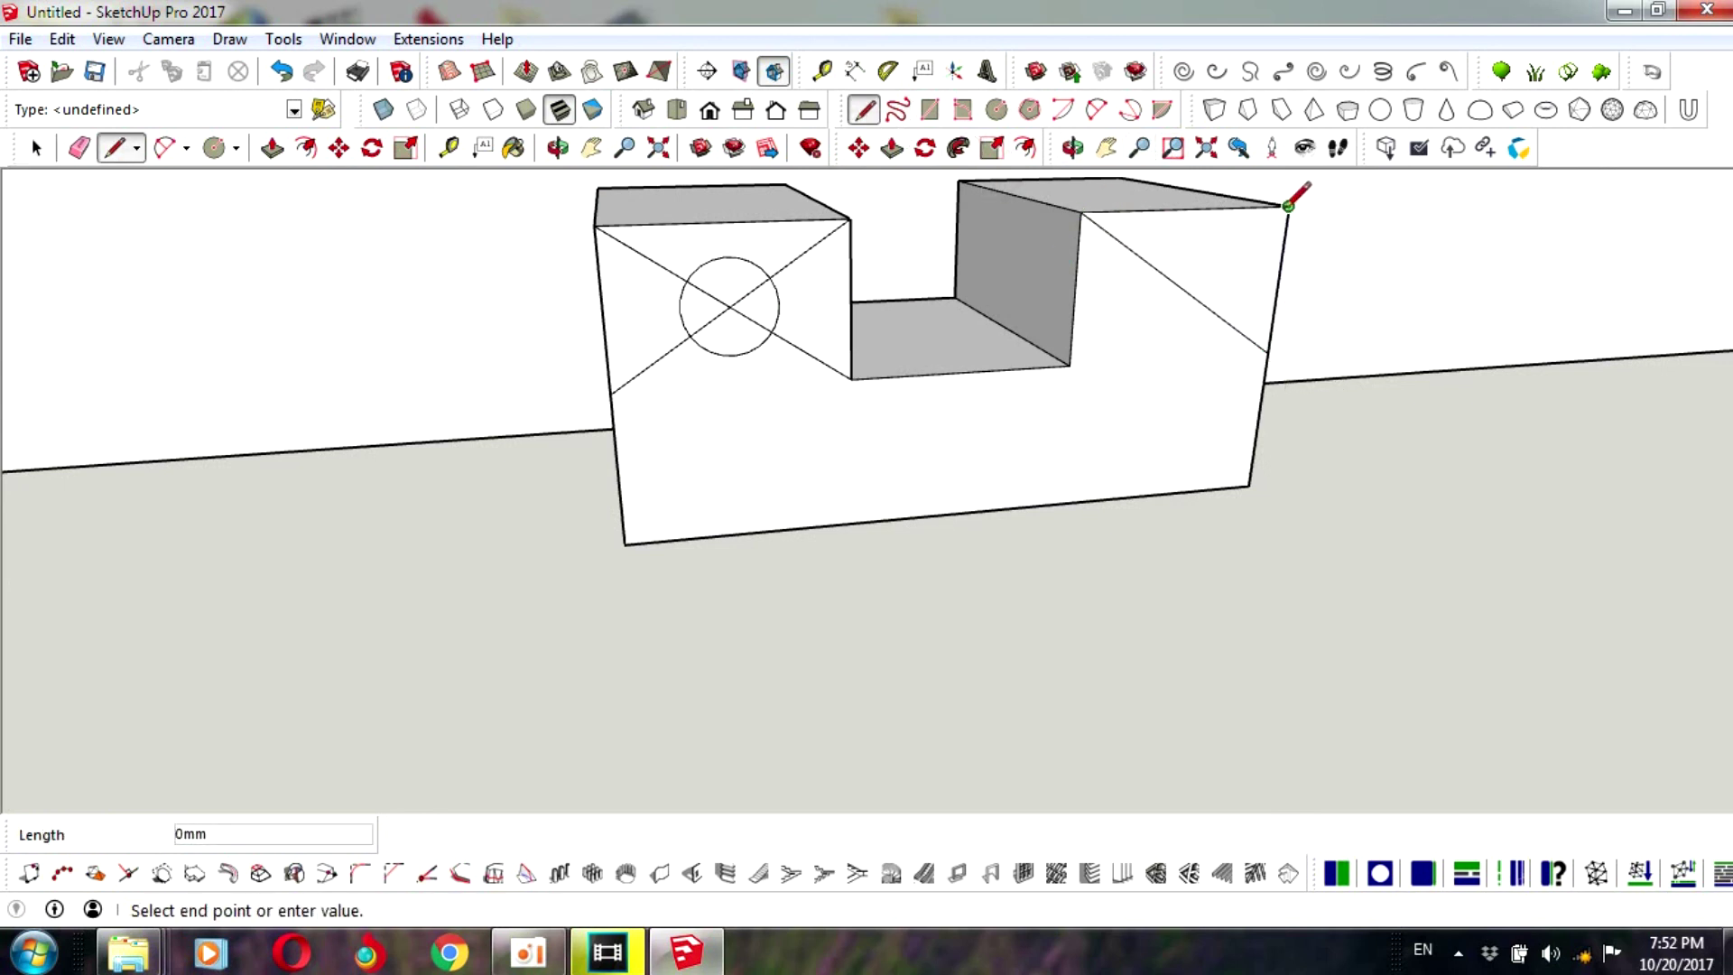
pyautogui.click(1070, 365)
# - Draw a circle at the right face's crossing, then select a left-face diagonal
pyautogui.click(997, 109)
pyautogui.click(1179, 286)
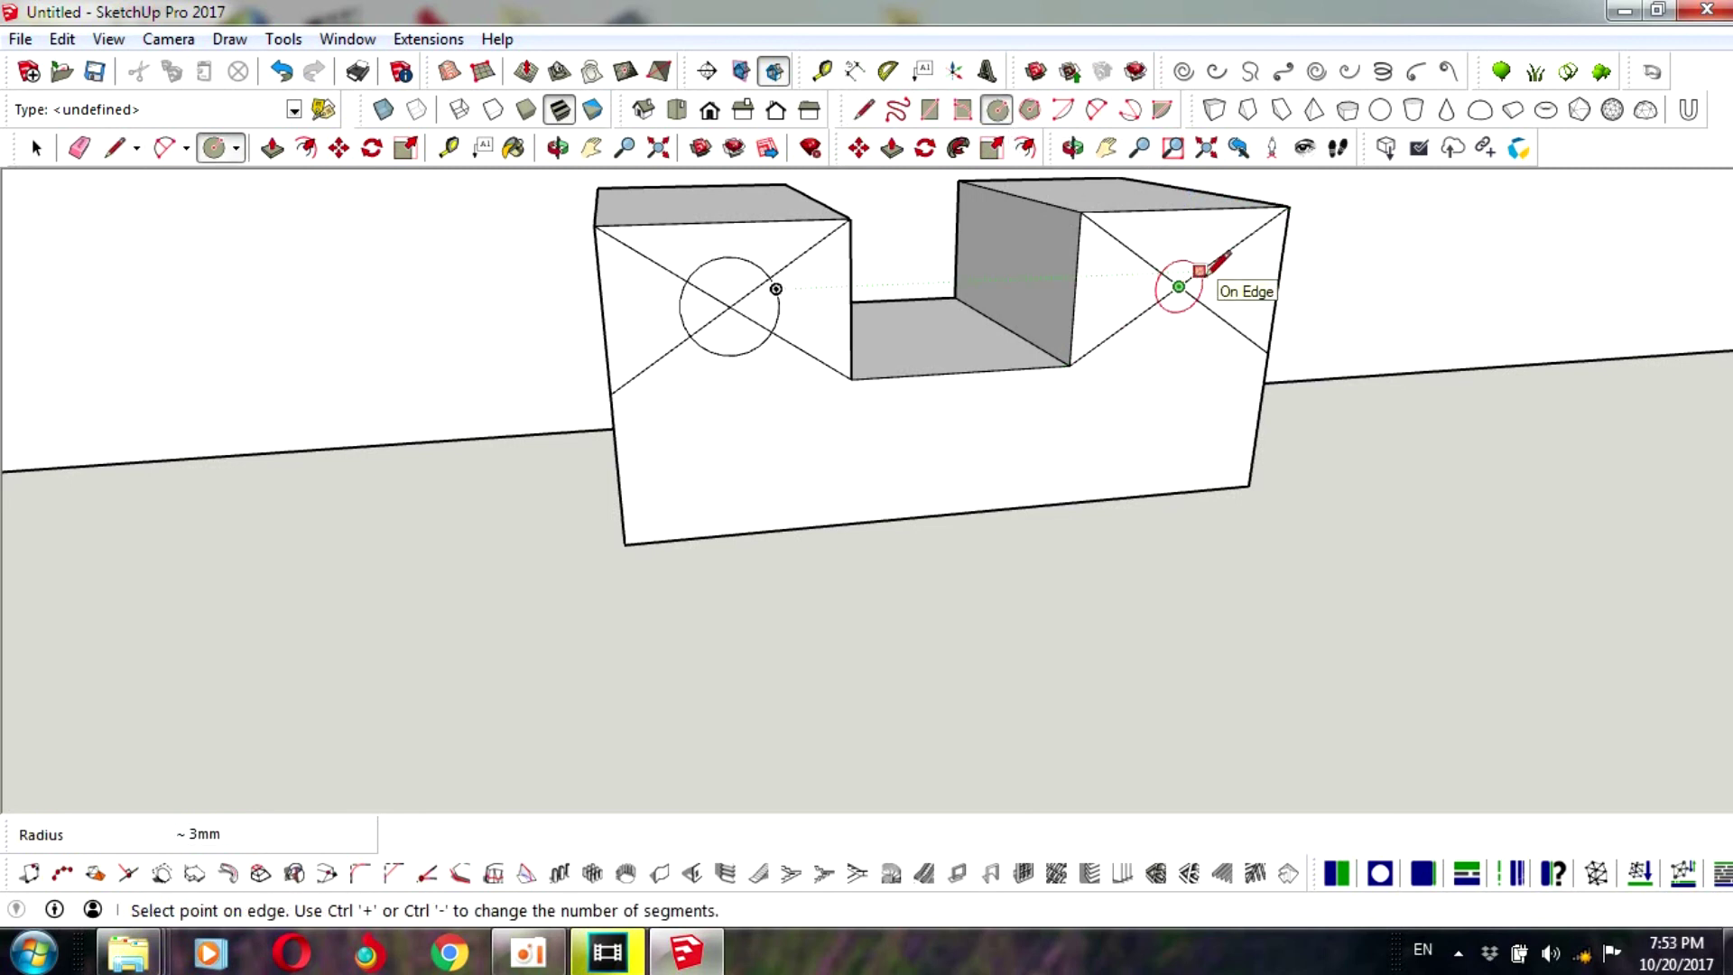
pyautogui.click(1213, 264)
pyautogui.press('space')
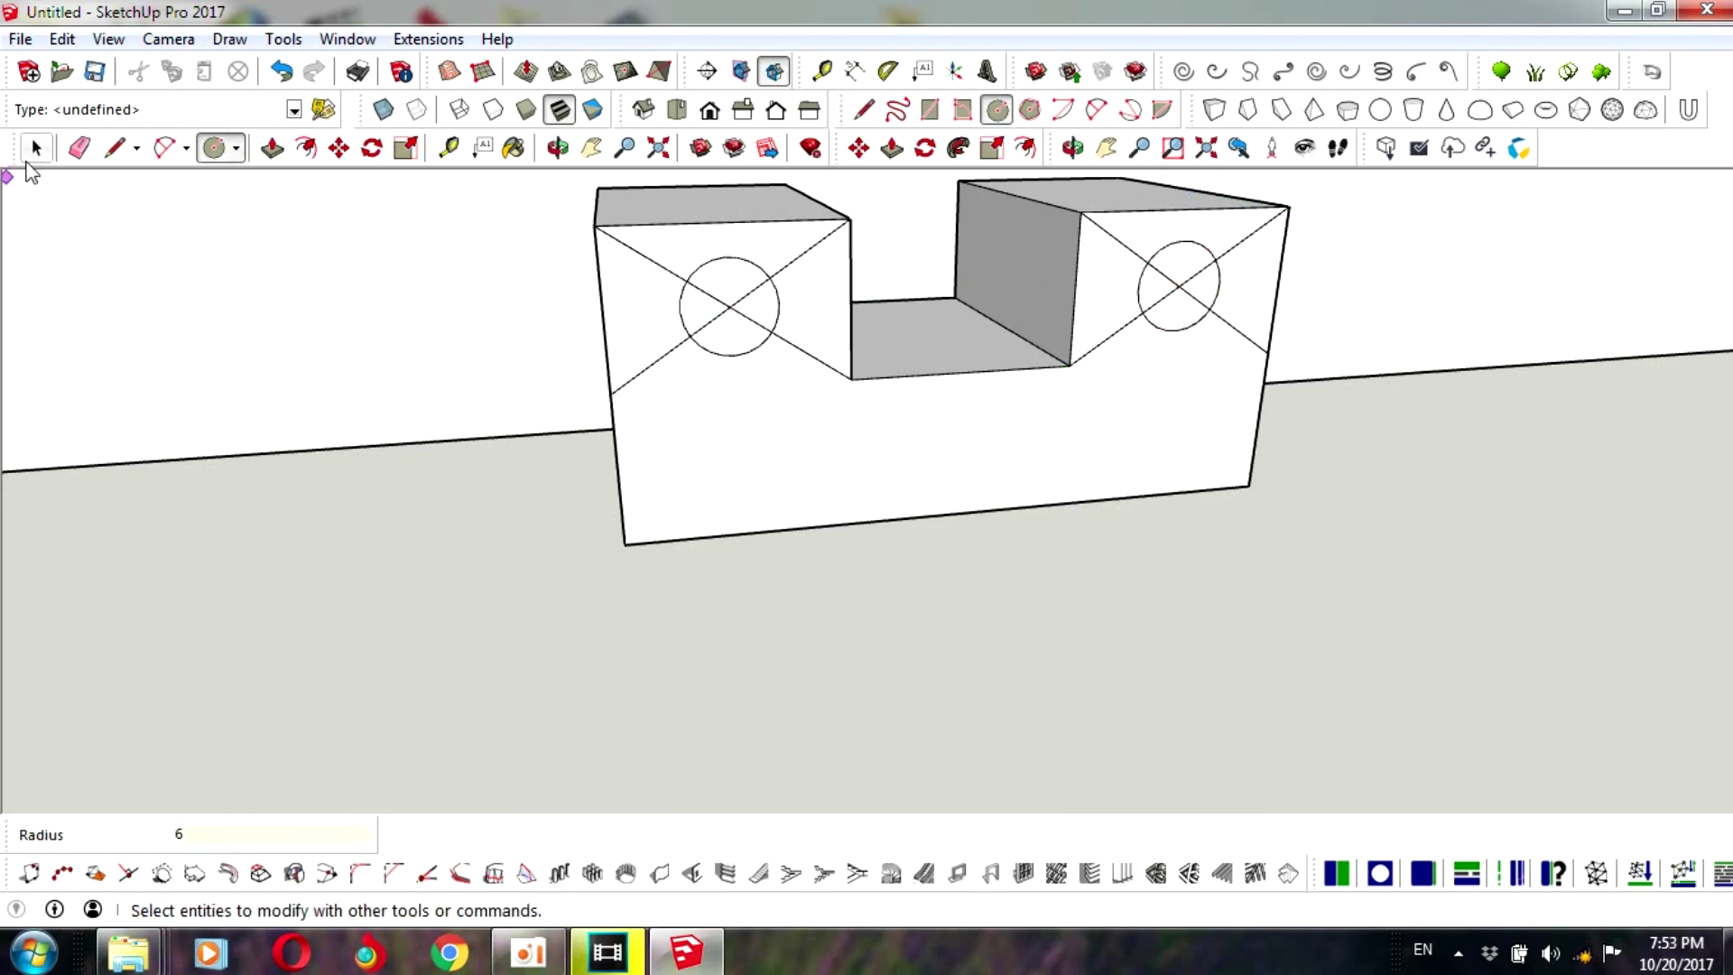
pyautogui.click(737, 343)
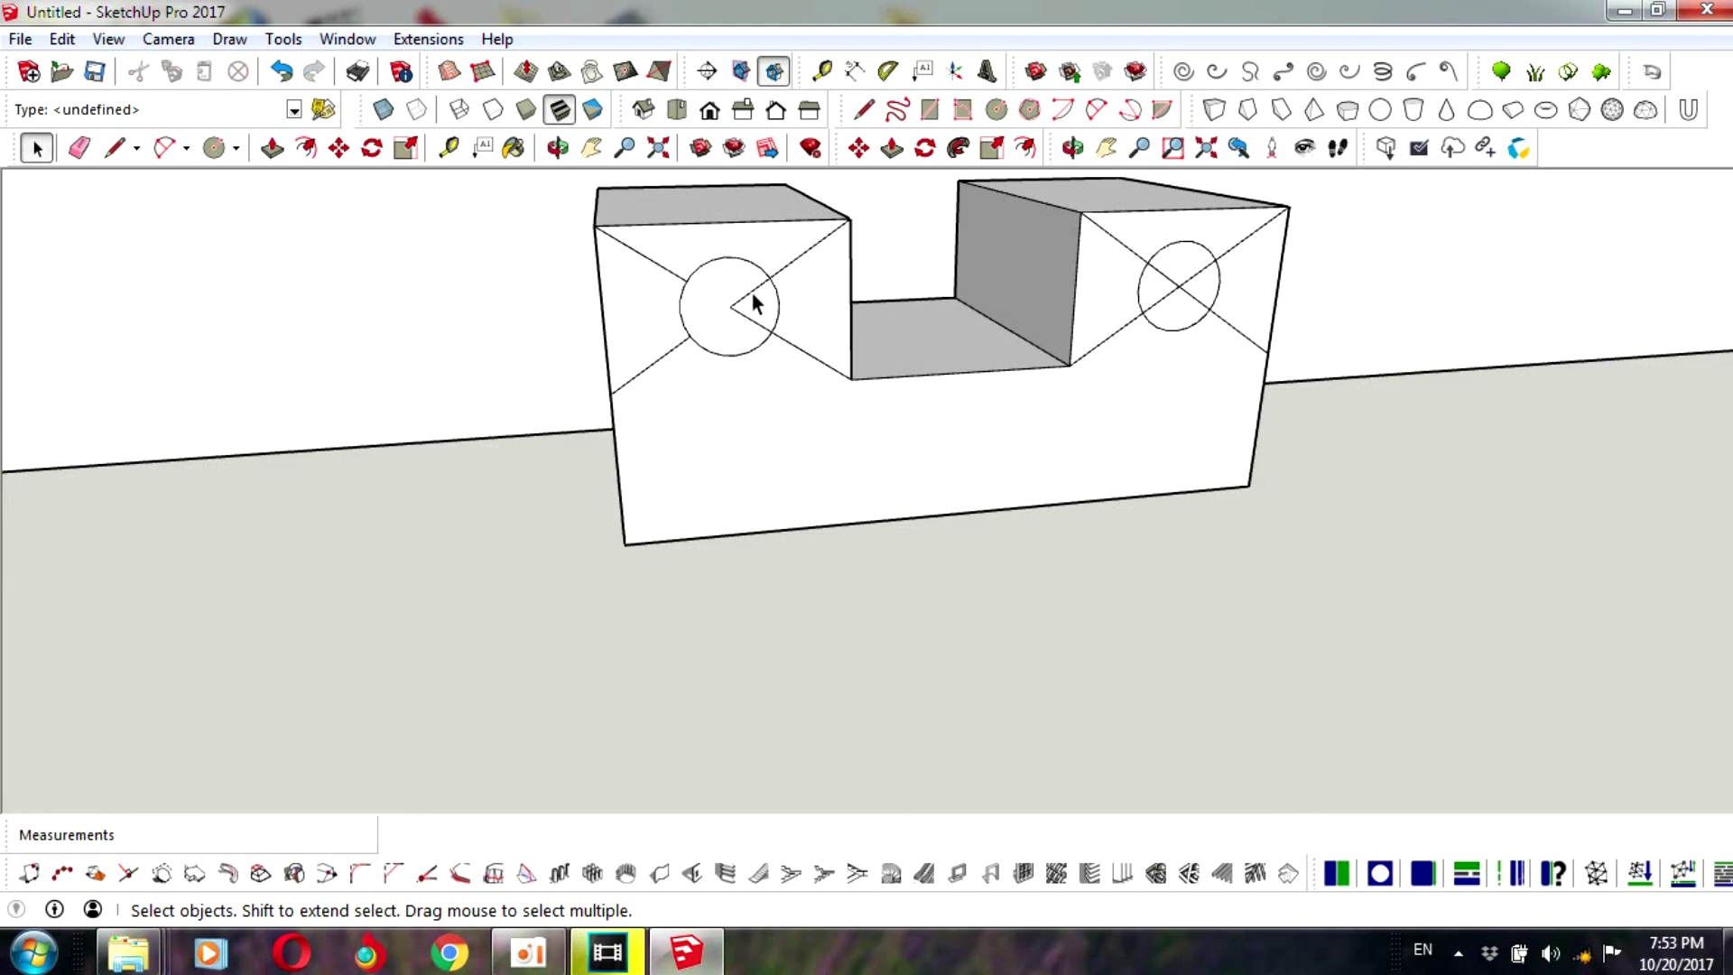
# - Erase the five diagonal segments on the left face, leaving only its circle
pyautogui.click(748, 329)
pyautogui.press('Delete')
pyautogui.click(667, 354)
pyautogui.press('Delete')
pyautogui.click(649, 260)
pyautogui.press('Delete')
pyautogui.click(788, 263)
pyautogui.press('Delete')
pyautogui.click(795, 346)
pyautogui.press('Delete')
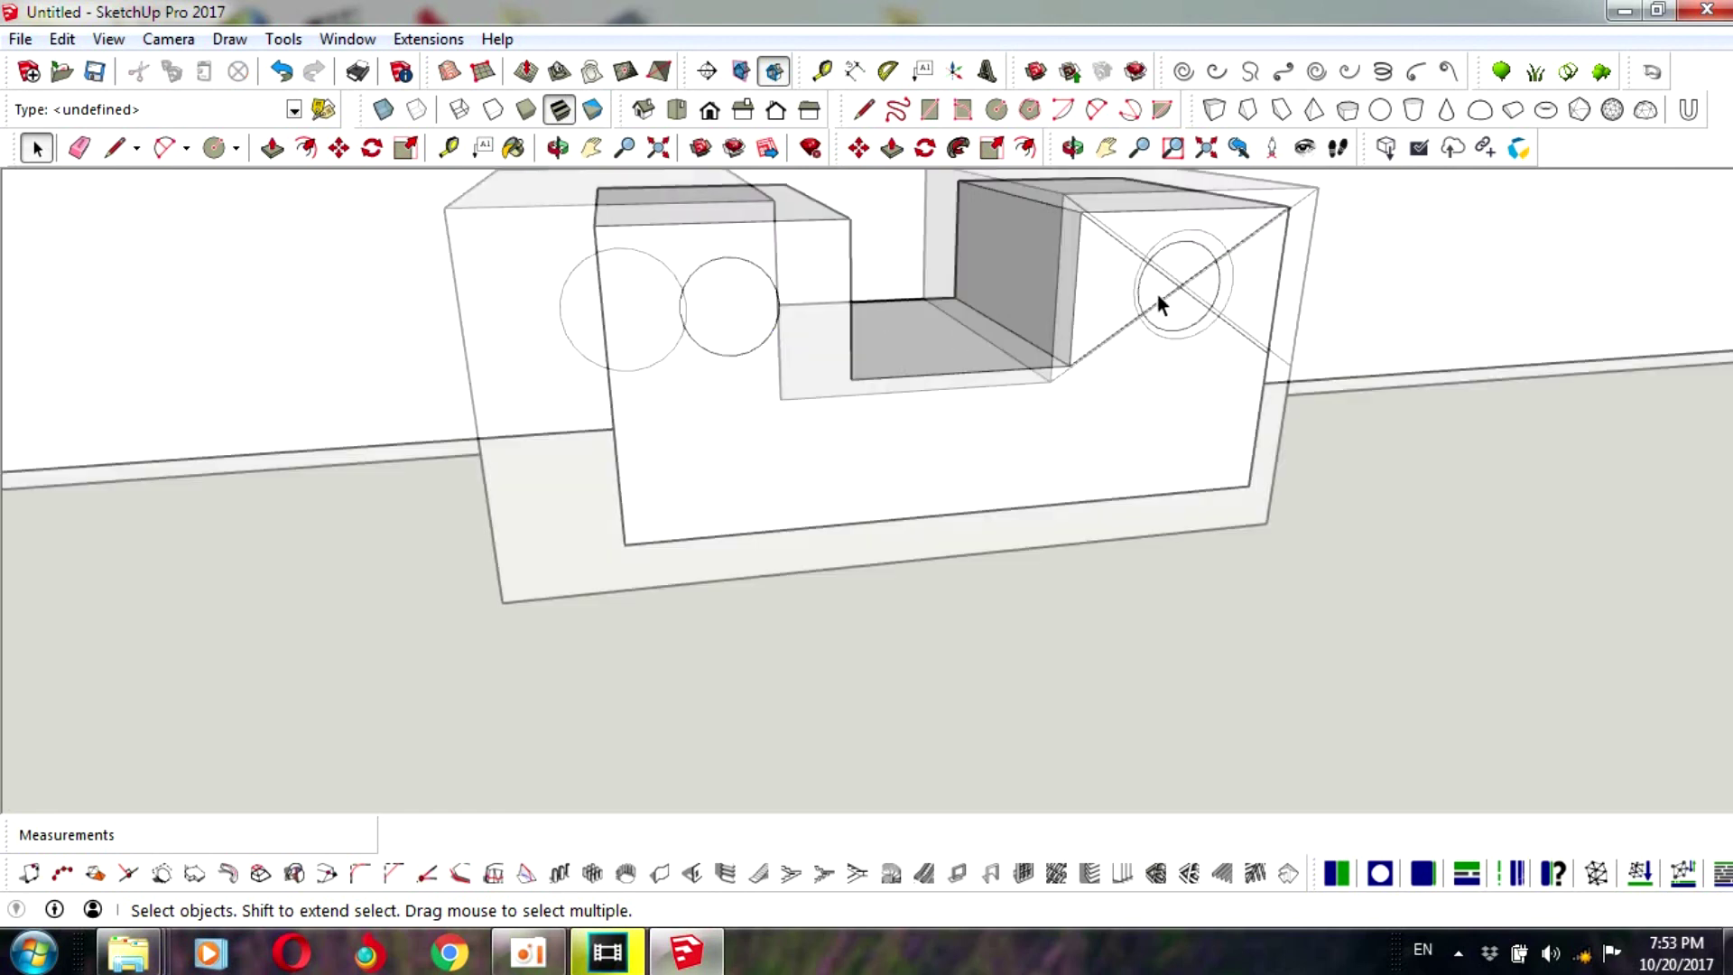
# - Erase the diagonals on the right face, including the edge linking its circle to the corner
pyautogui.scroll(5, 1164, 302)
pyautogui.click(1167, 309)
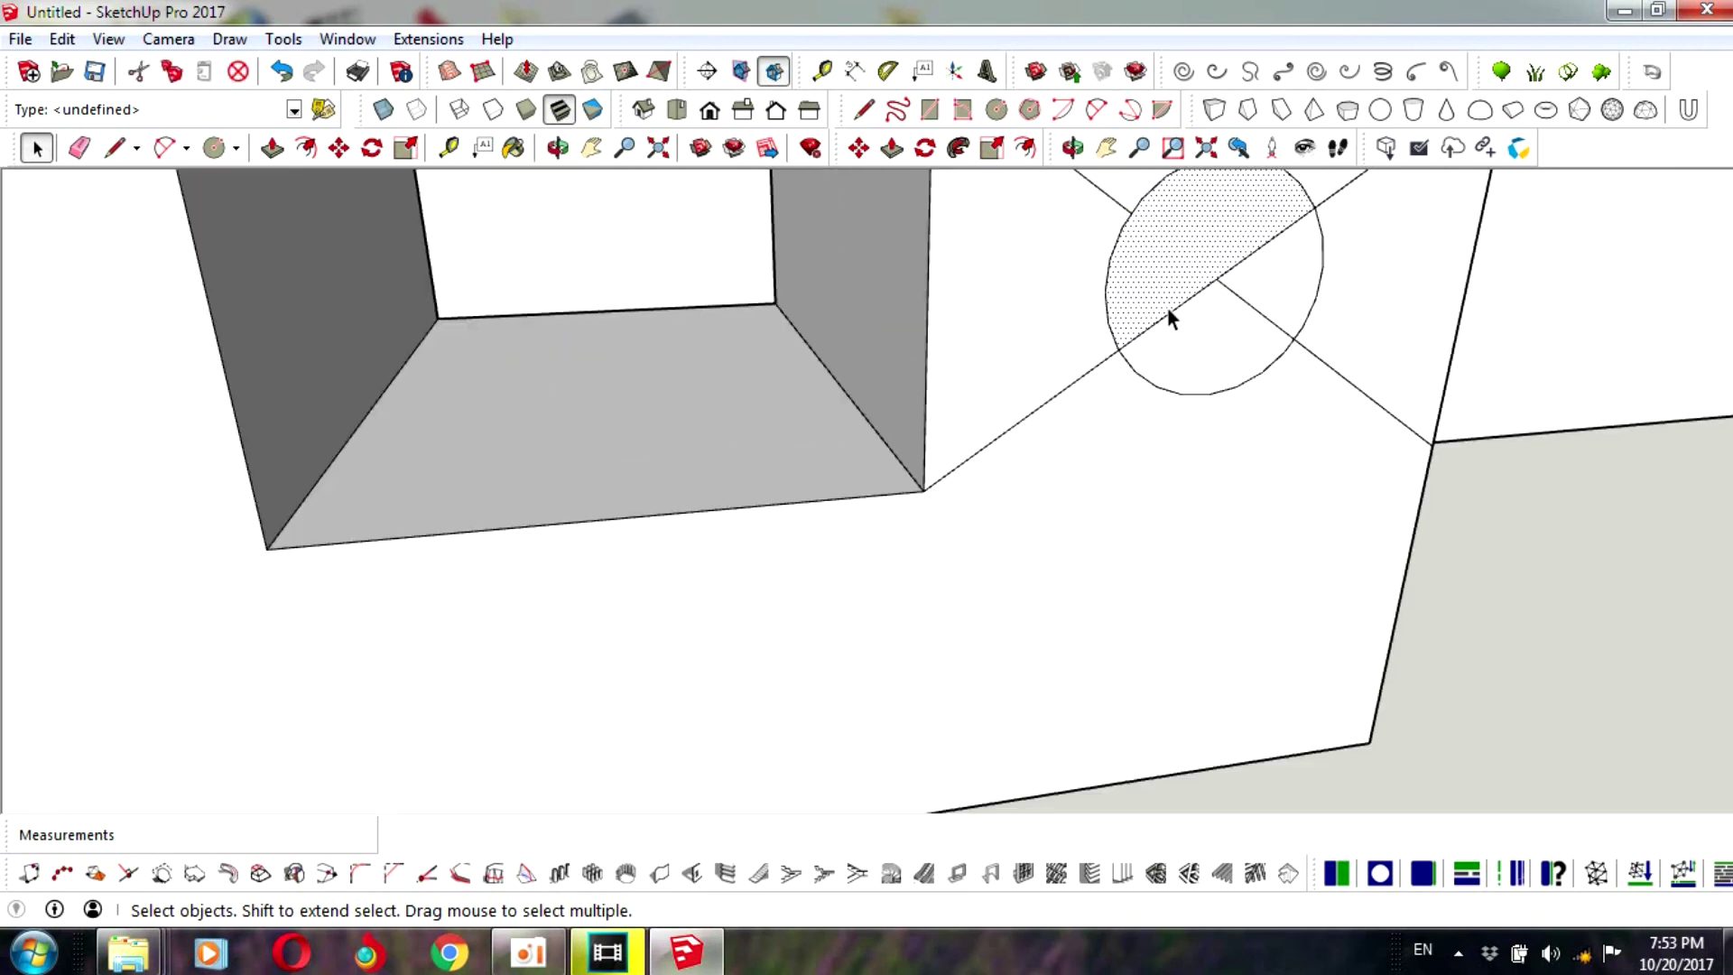
pyautogui.press('Delete')
pyautogui.click(1242, 269)
pyautogui.press('Delete')
pyautogui.click(1249, 306)
pyautogui.press('Delete')
pyautogui.click(1064, 386)
pyautogui.press('Delete')
pyautogui.scroll(-3, 1071, 359)
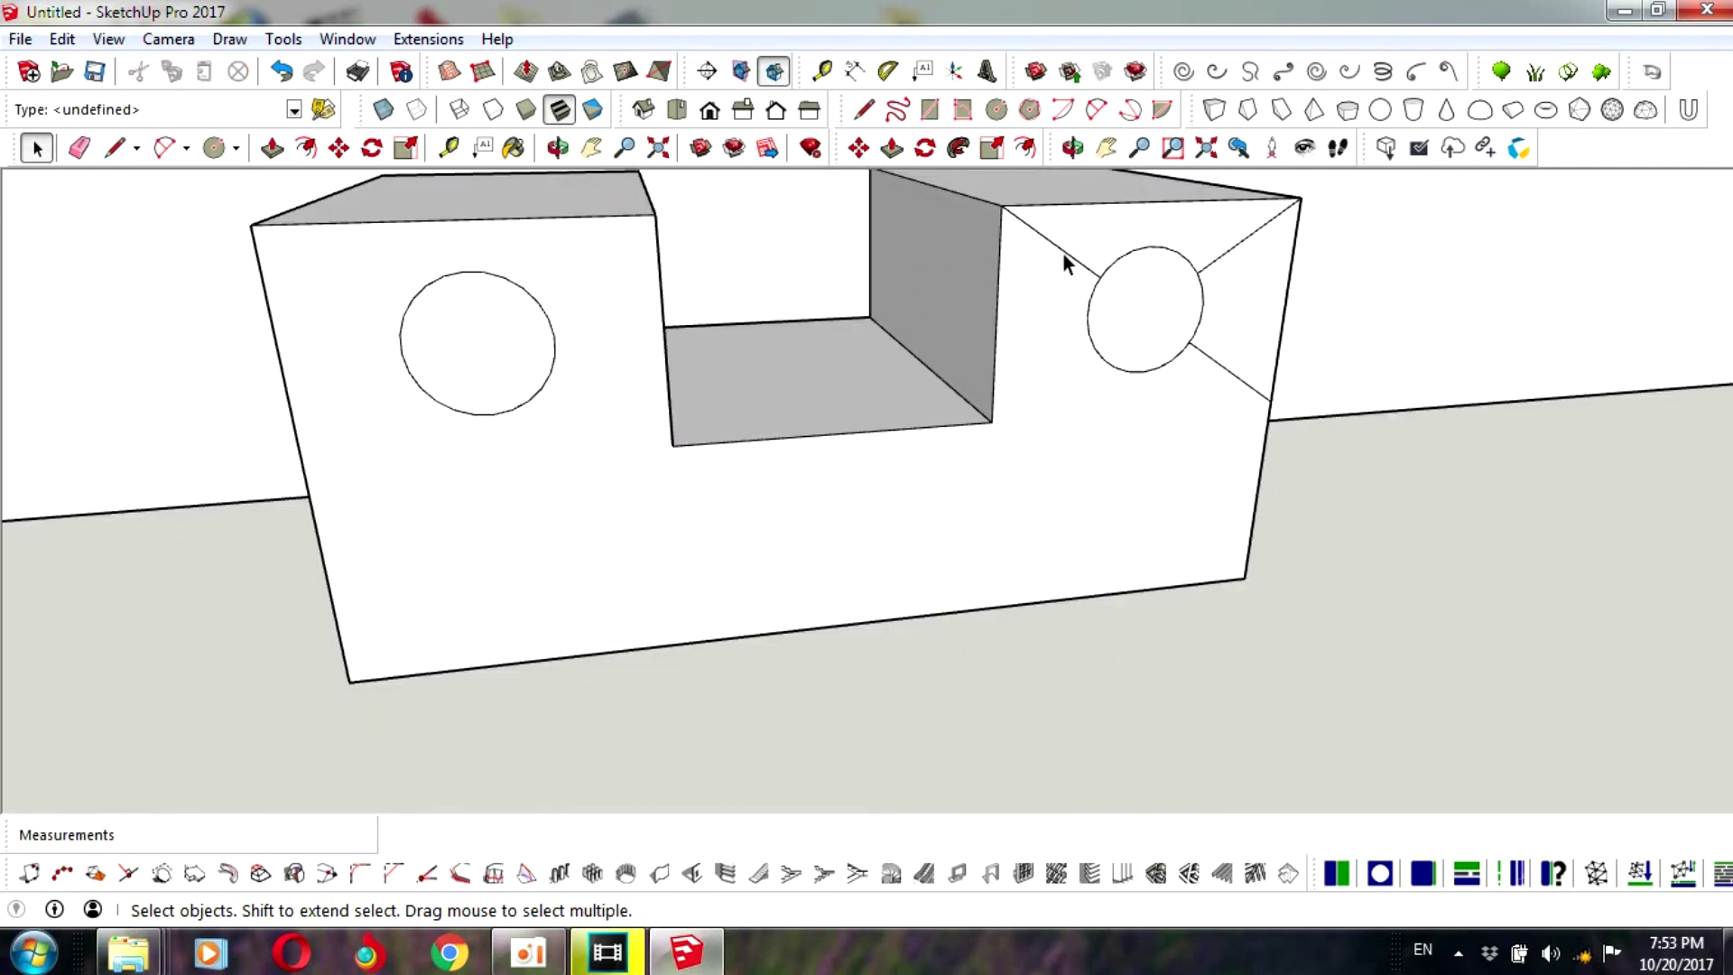
pyautogui.click(1224, 371)
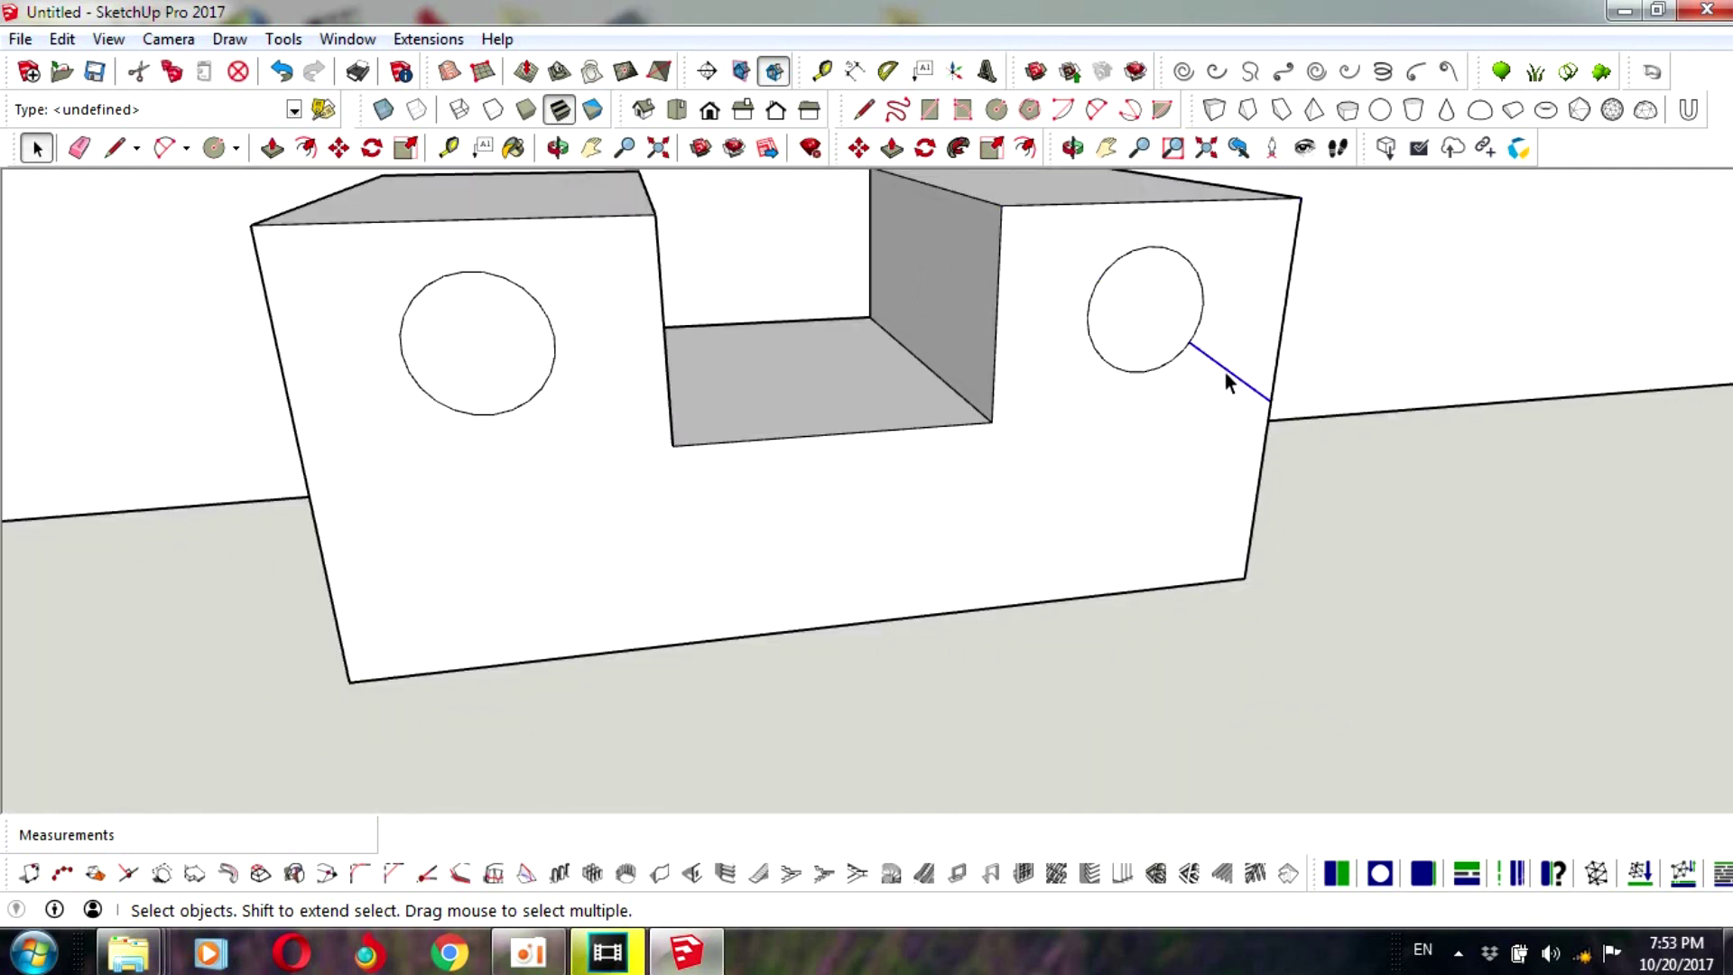
pyautogui.press('Delete')
# - Draw a radius line from the top to the centre of each circle
pyautogui.moveTo(1224, 370); pyautogui.dragTo(908, 240, button='middle')
pyautogui.press('l')
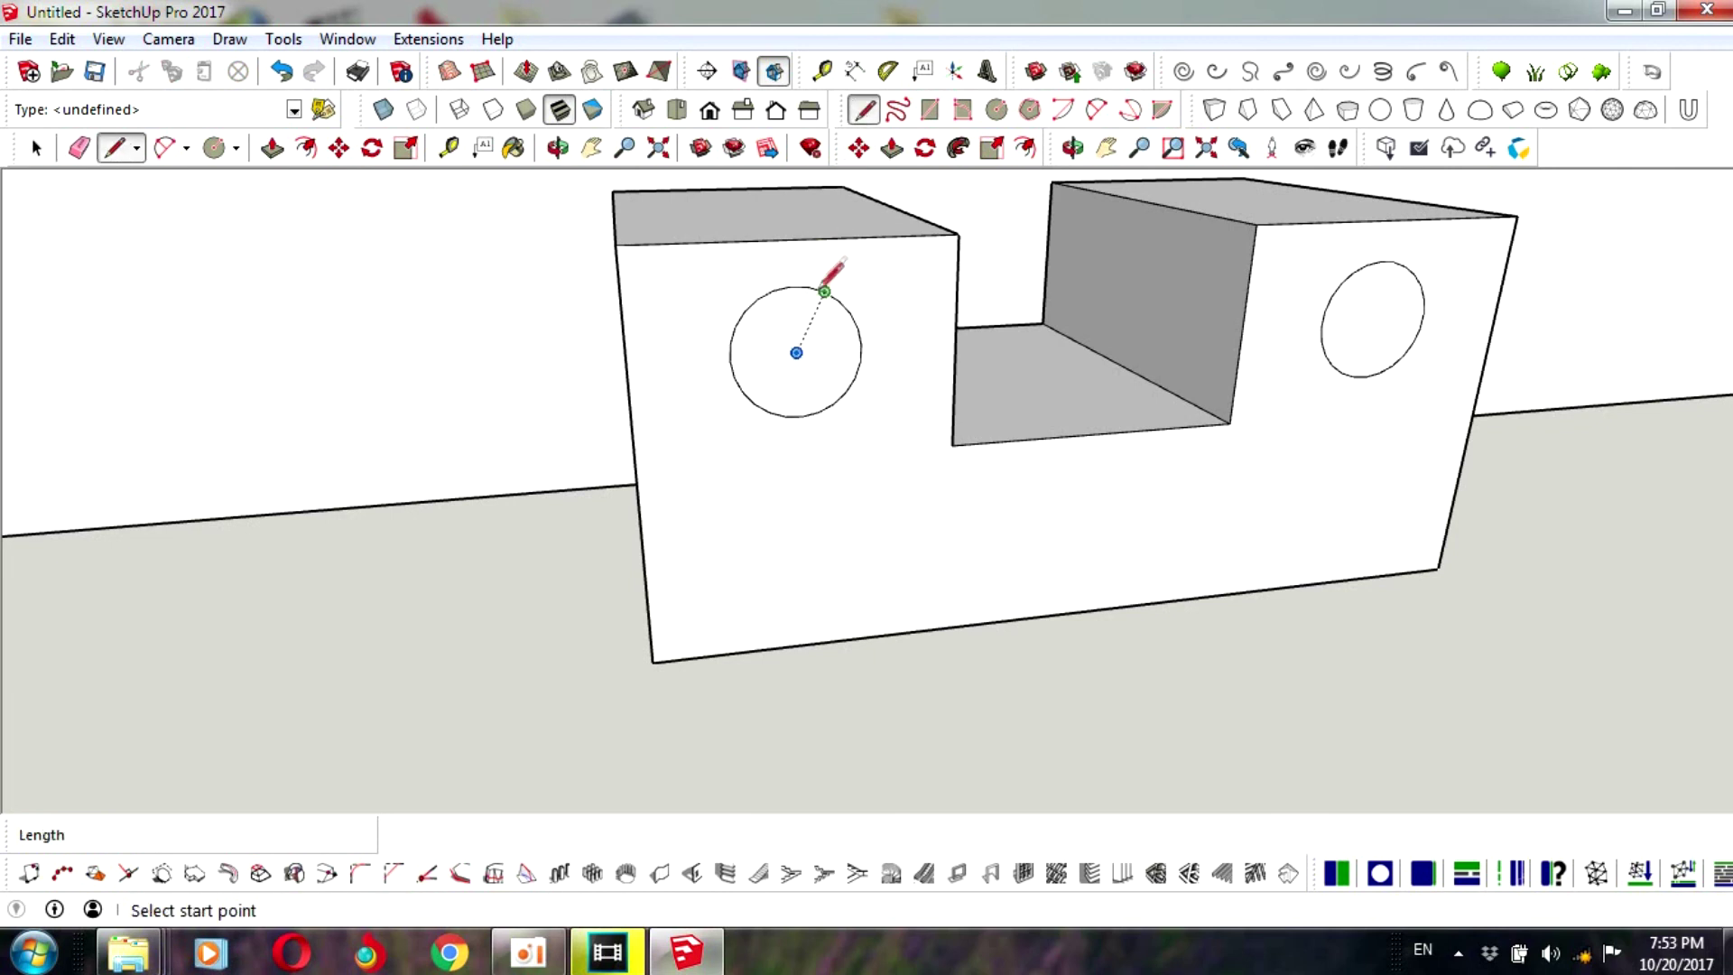
pyautogui.click(790, 287)
pyautogui.click(797, 352)
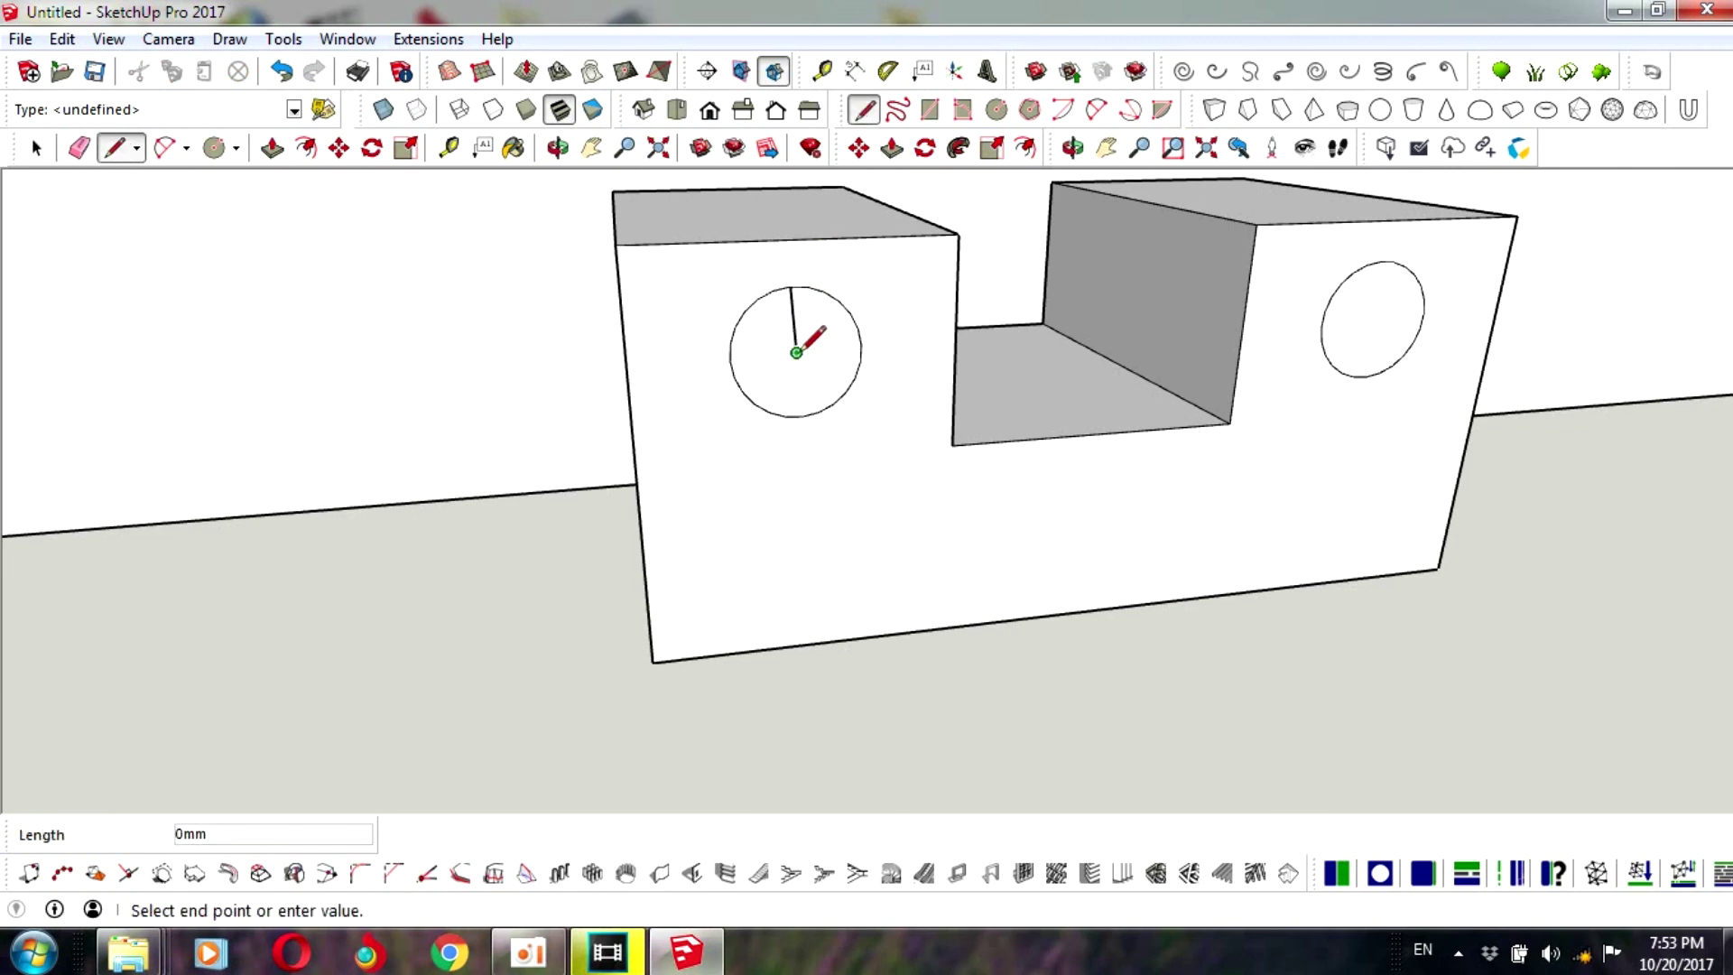
pyautogui.press('Escape')
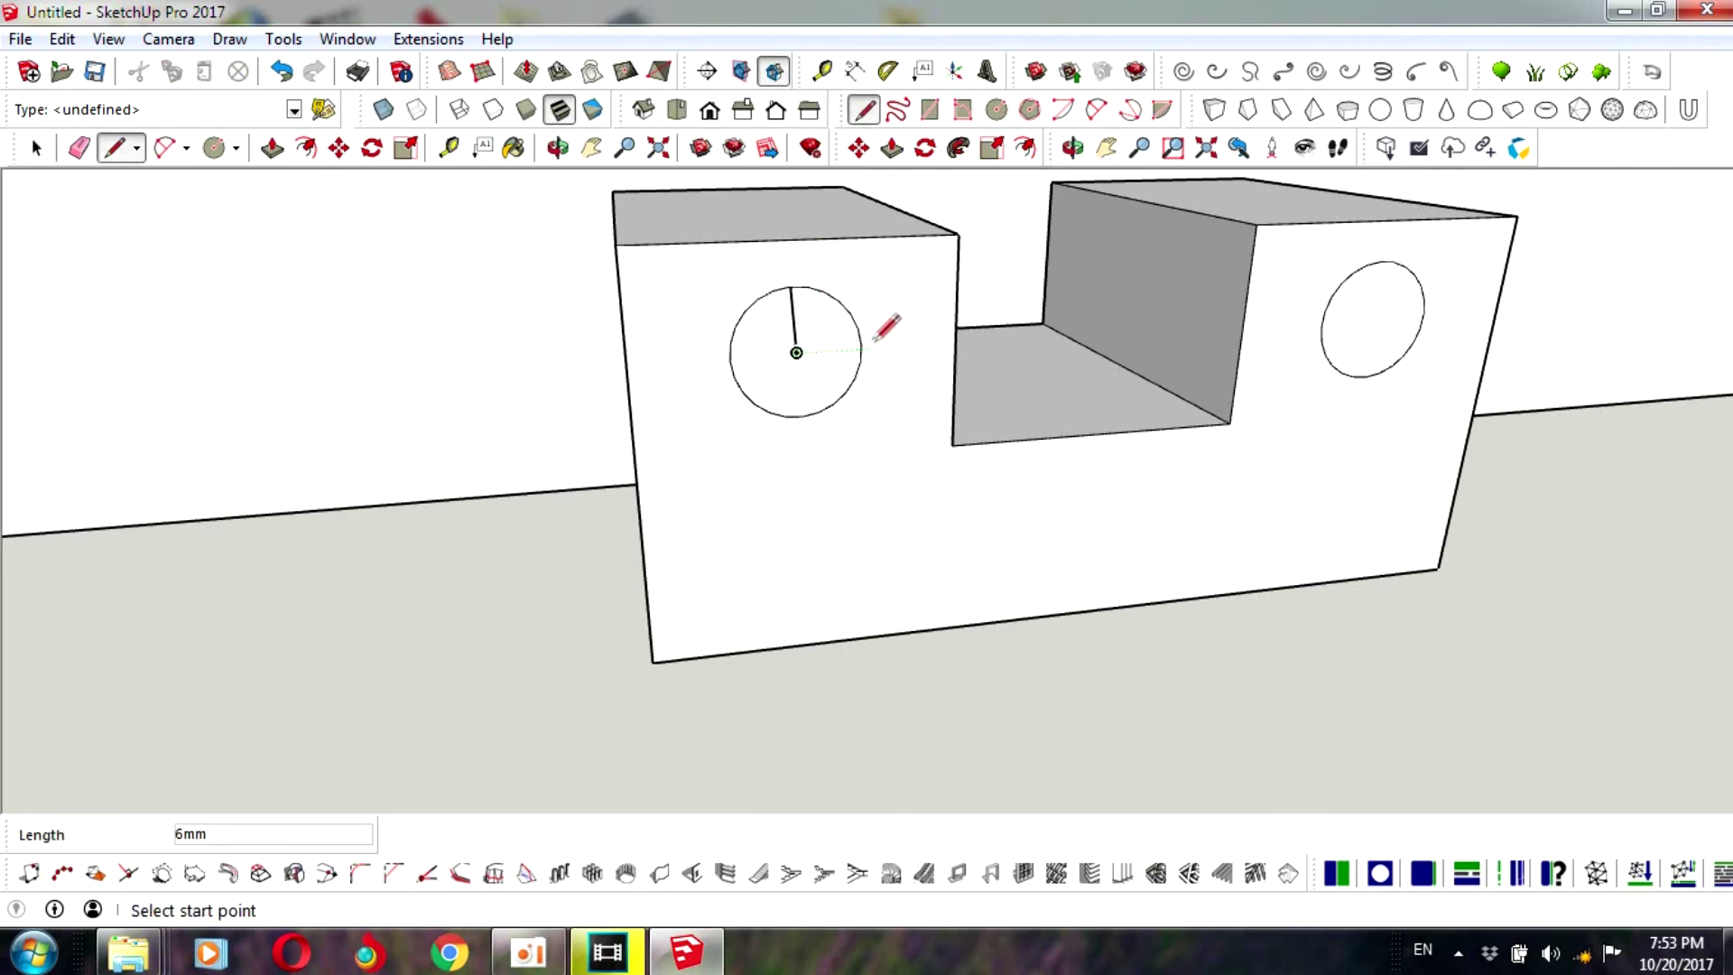
pyautogui.click(1381, 261)
pyautogui.click(1373, 320)
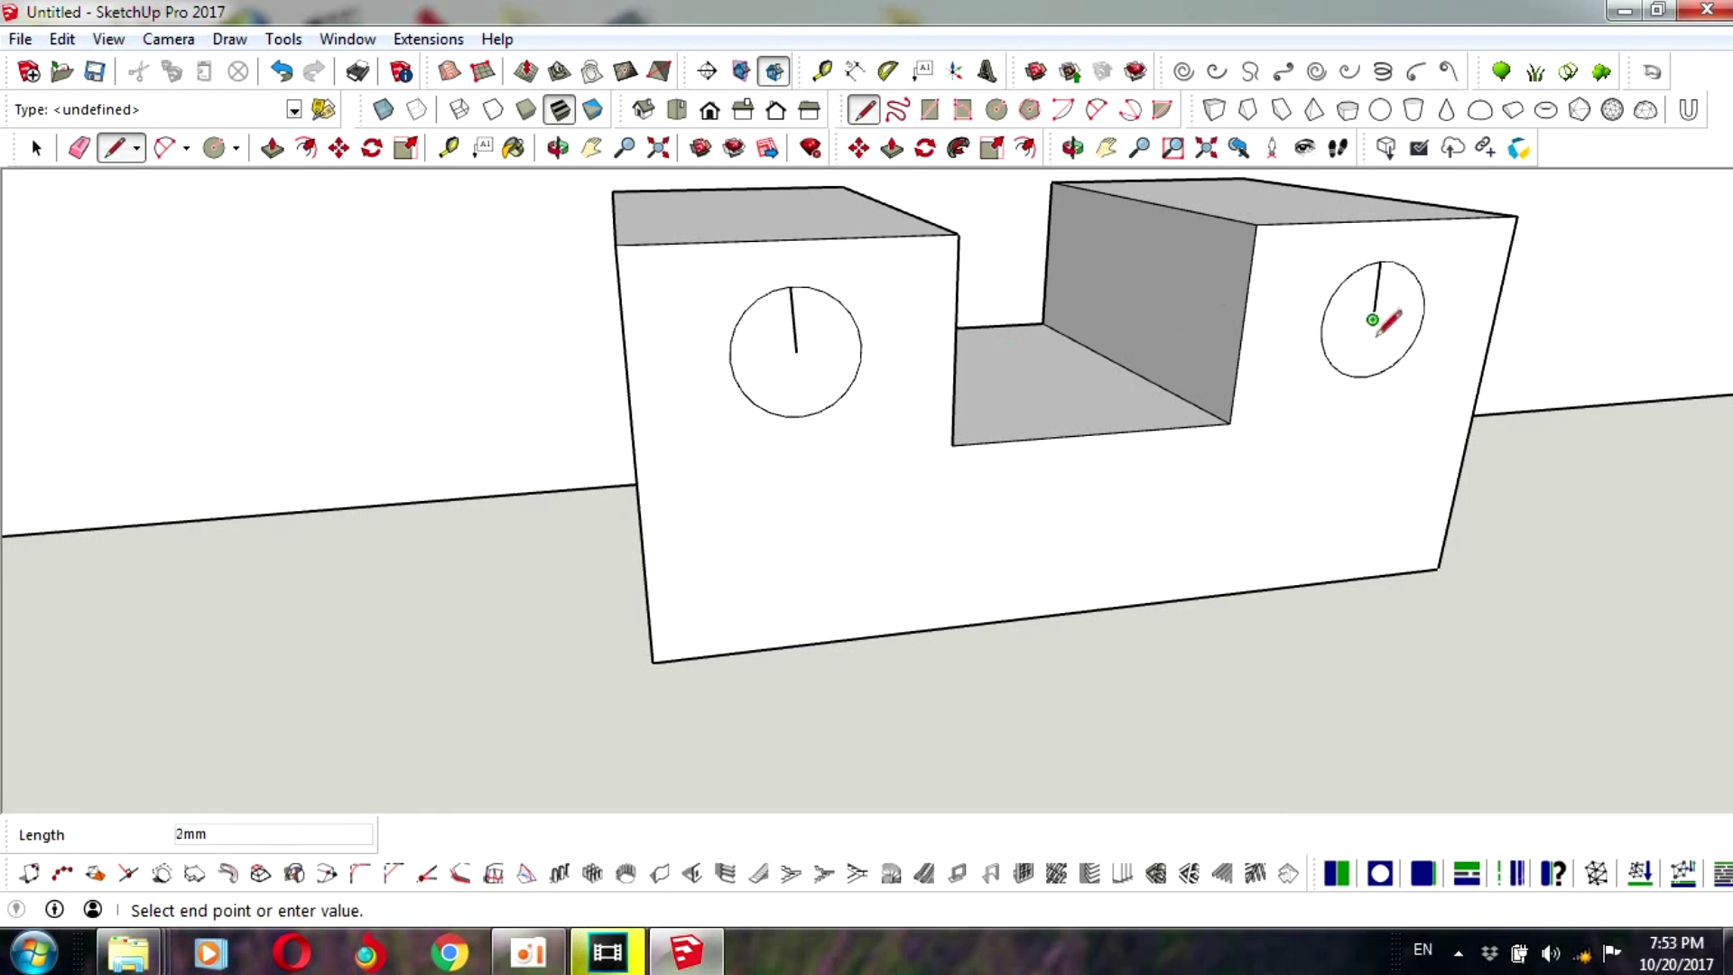
pyautogui.press('Escape')
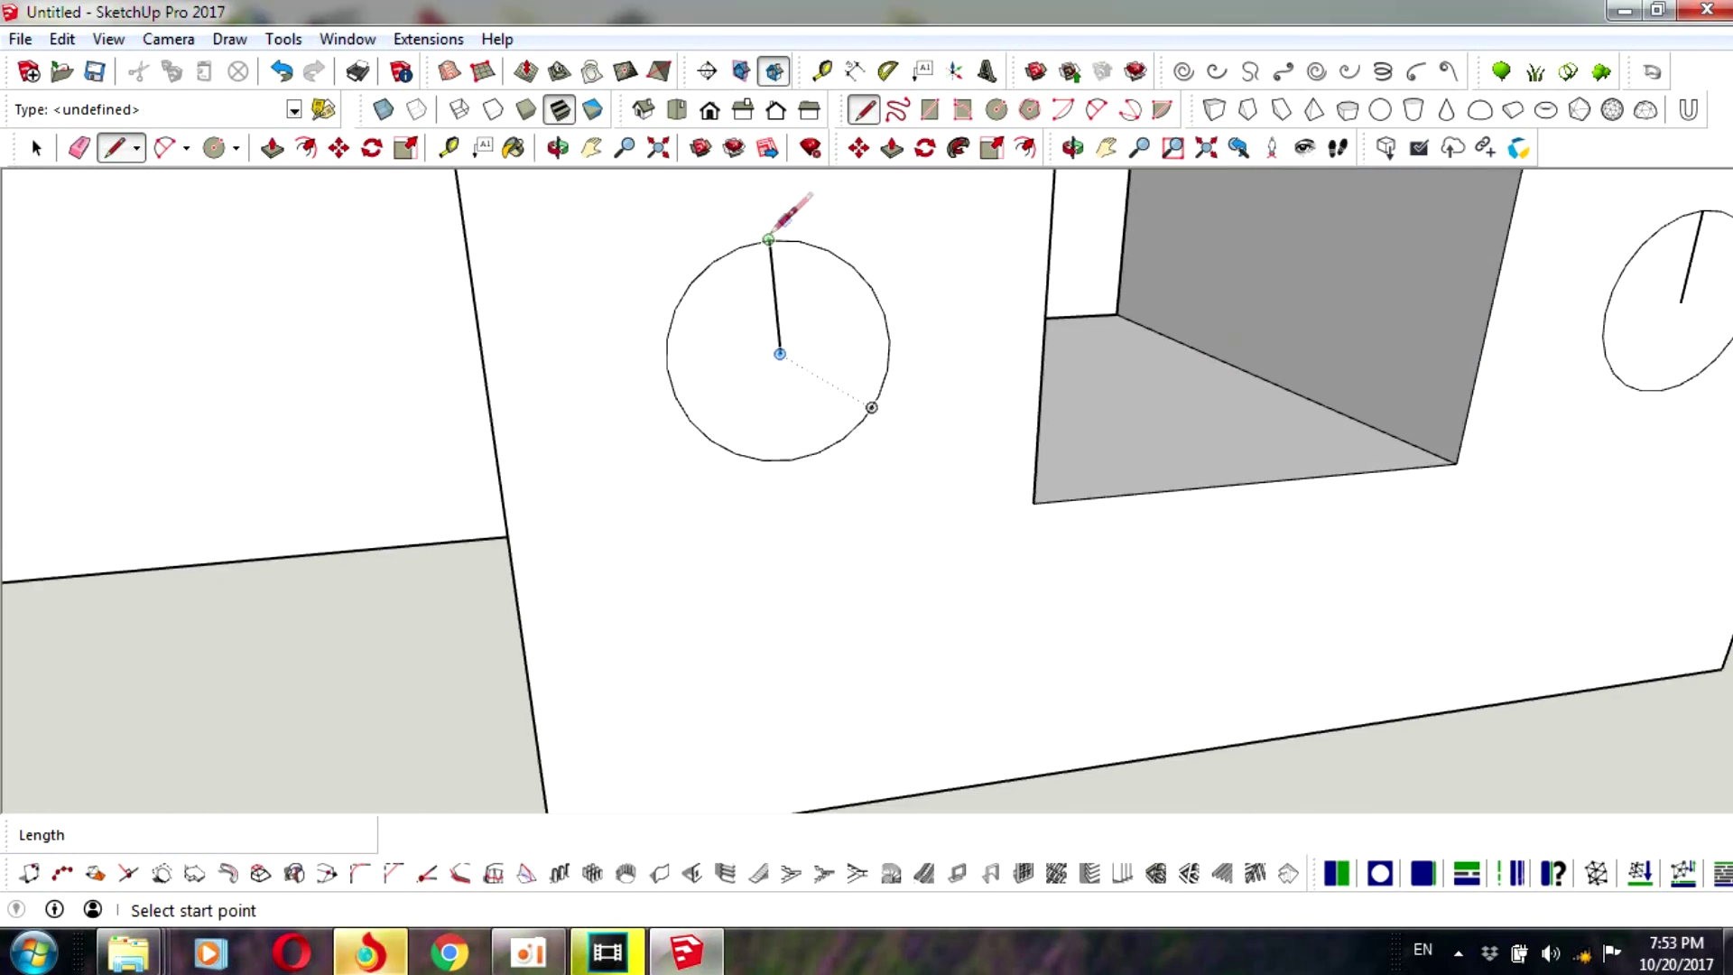